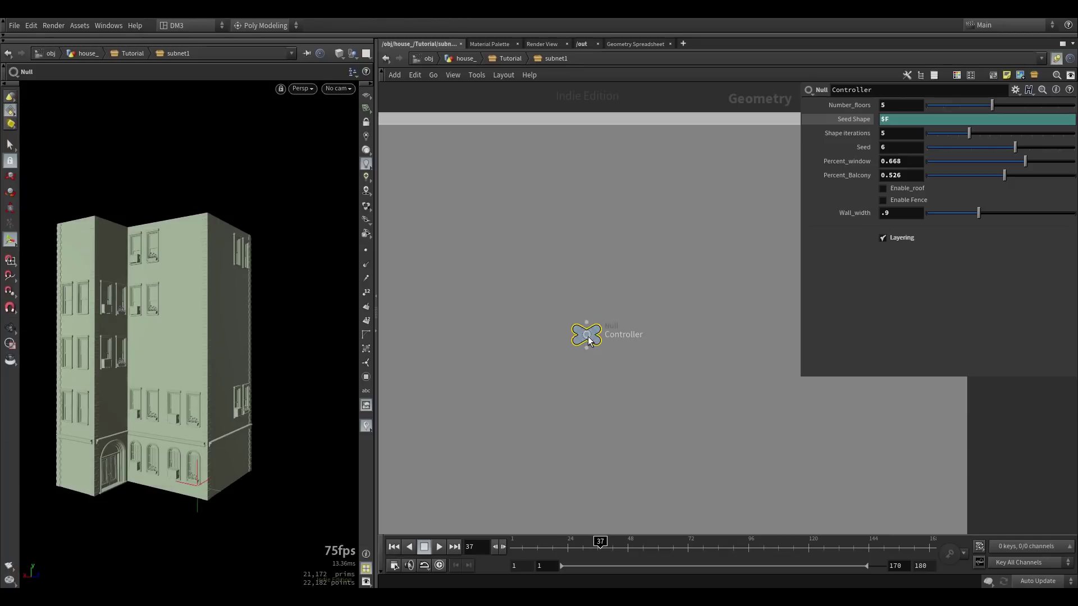
# Step: Set Number_floors to 7 and move the timeline to frame 53 to vary the building's random shape
pyautogui.moveTo(992, 103); pyautogui.dragTo(1025, 98)
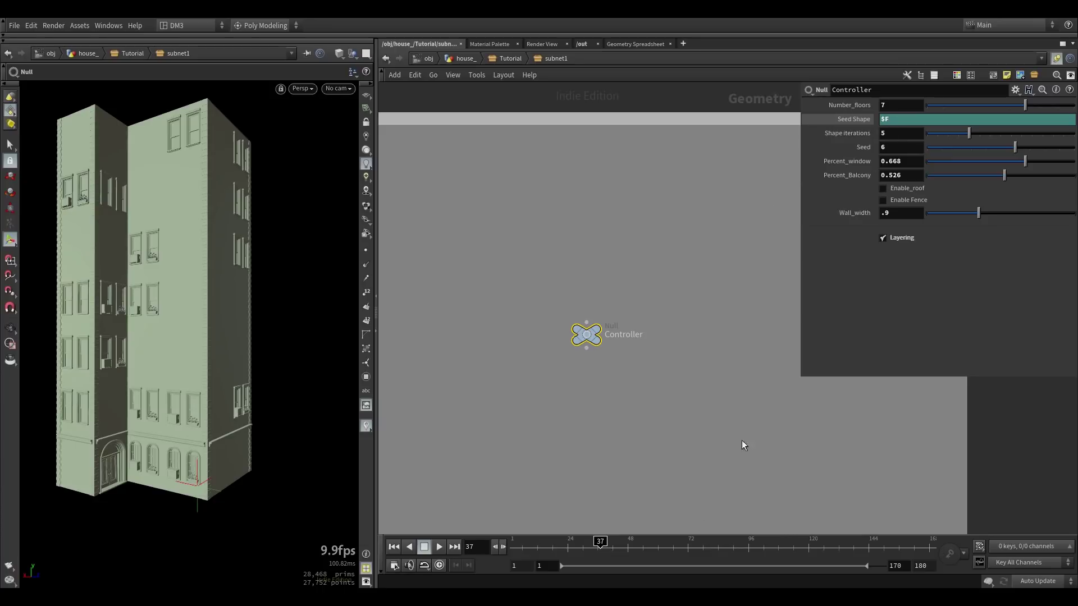
pyautogui.moveTo(602, 540); pyautogui.dragTo(640, 536)
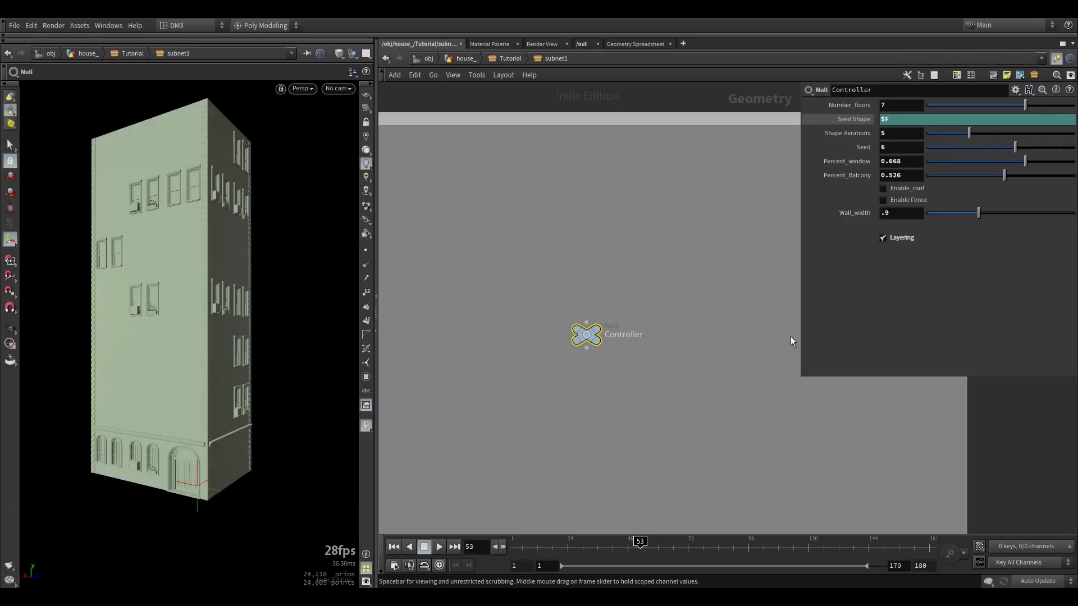
# Step: Reduce Number_floors to 3 and view the building from above
pyautogui.moveTo(969, 107); pyautogui.dragTo(965, 107)
pyautogui.press('Escape')
pyautogui.moveTo(264, 378); pyautogui.dragTo(212, 378)
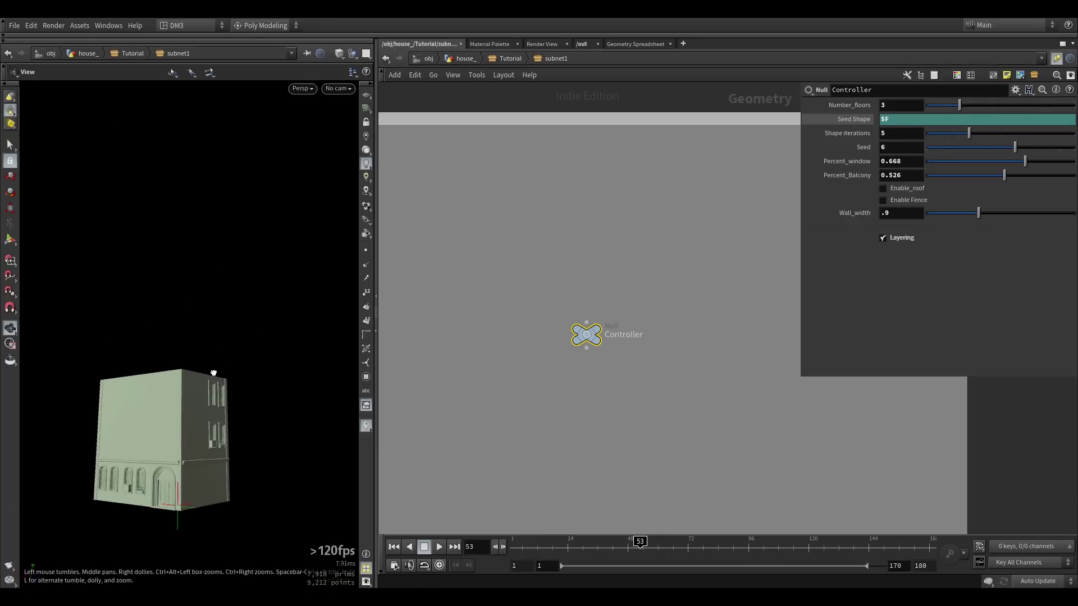
pyautogui.press('Return')
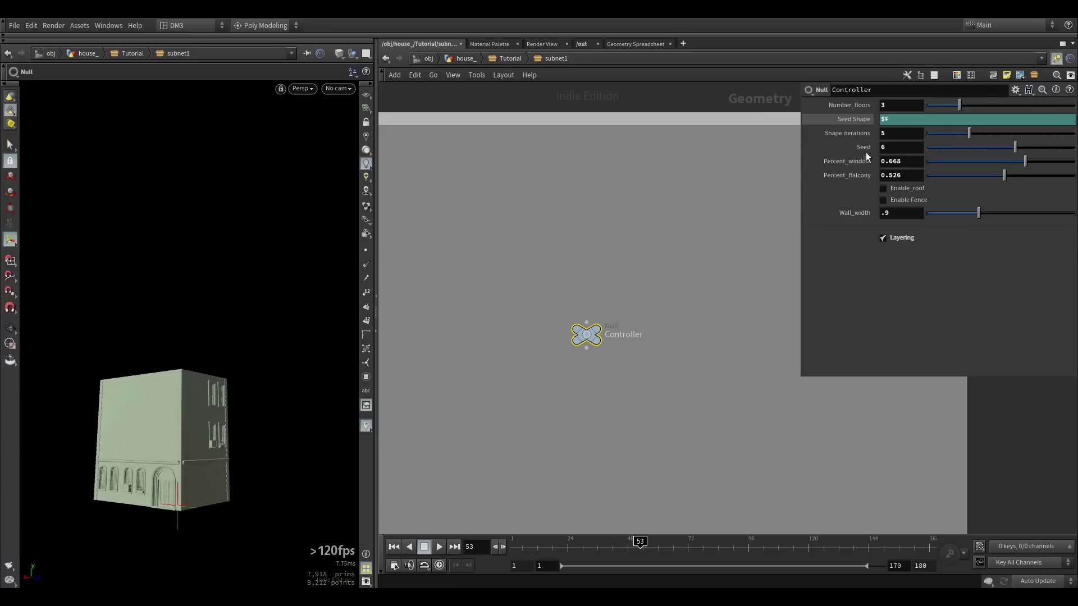
pyautogui.press('Escape')
pyautogui.moveTo(236, 393); pyautogui.dragTo(213, 393)
pyautogui.press('Return')
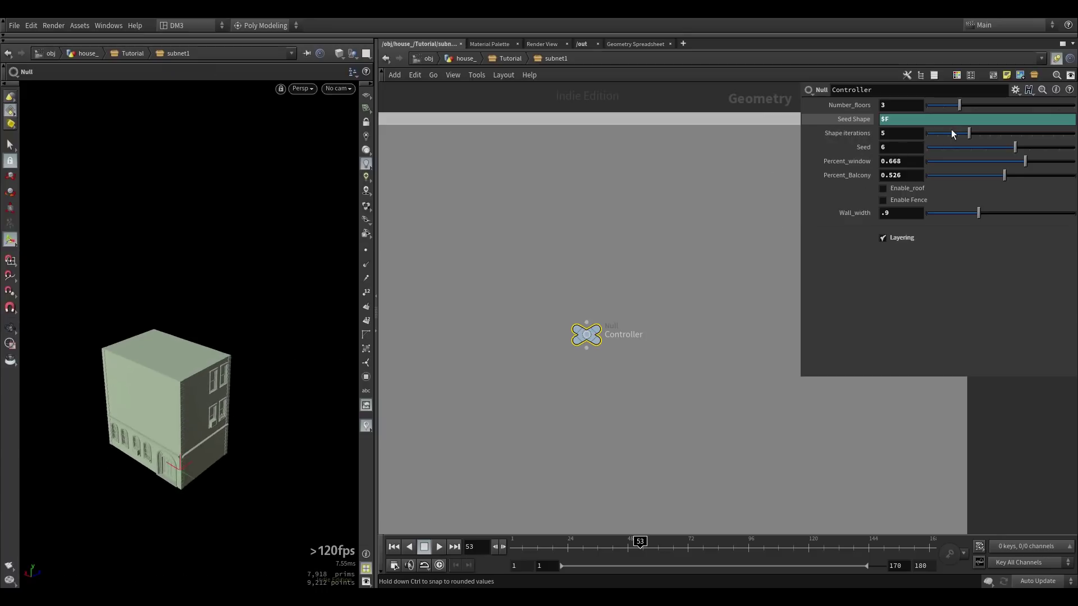
# Step: Set Shape iterations to 8 to generate a more complex building footprint
pyautogui.moveTo(967, 132); pyautogui.dragTo(1004, 132)
pyautogui.press('Escape')
pyautogui.moveTo(219, 340)
pyautogui.mouseDown()
pyautogui.moveTo(224, 356)
pyautogui.moveTo(315, 337)
pyautogui.moveTo(301, 371)
pyautogui.moveTo(238, 406)
pyautogui.moveTo(243, 335)
pyautogui.moveTo(239, 342)
pyautogui.mouseUp()
pyautogui.press('Return')
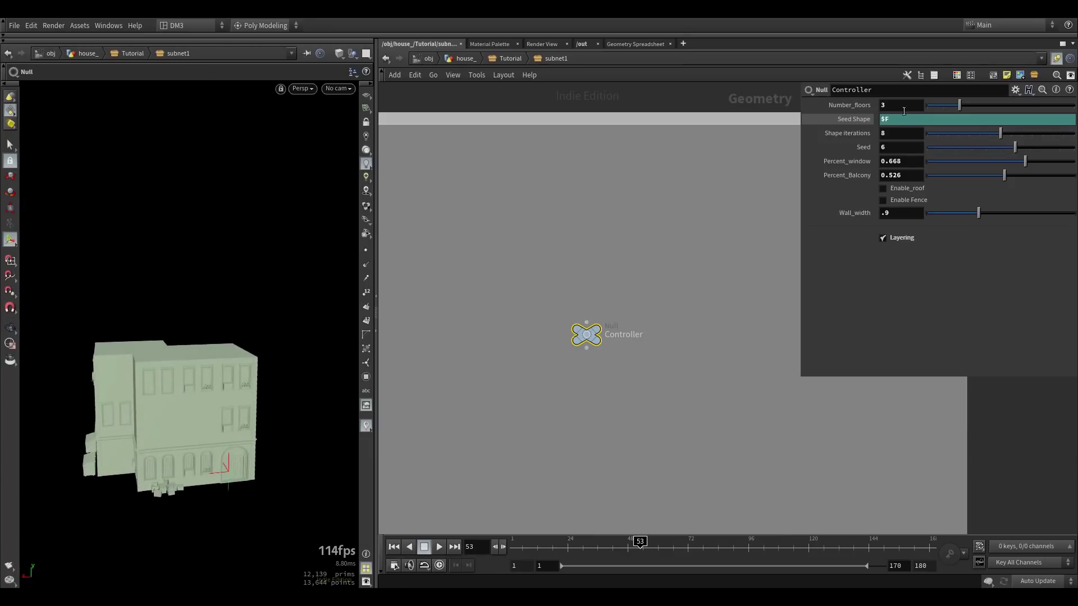
# Step: Set the Seed to 8 to vary the building's random window and detail placement
pyautogui.keyDown('alt'); pyautogui.moveTo(188, 440); pyautogui.dragTo(236, 410); pyautogui.keyUp('alt')
pyautogui.moveTo(1014, 146); pyautogui.dragTo(1044, 147)
pyautogui.press('Escape')
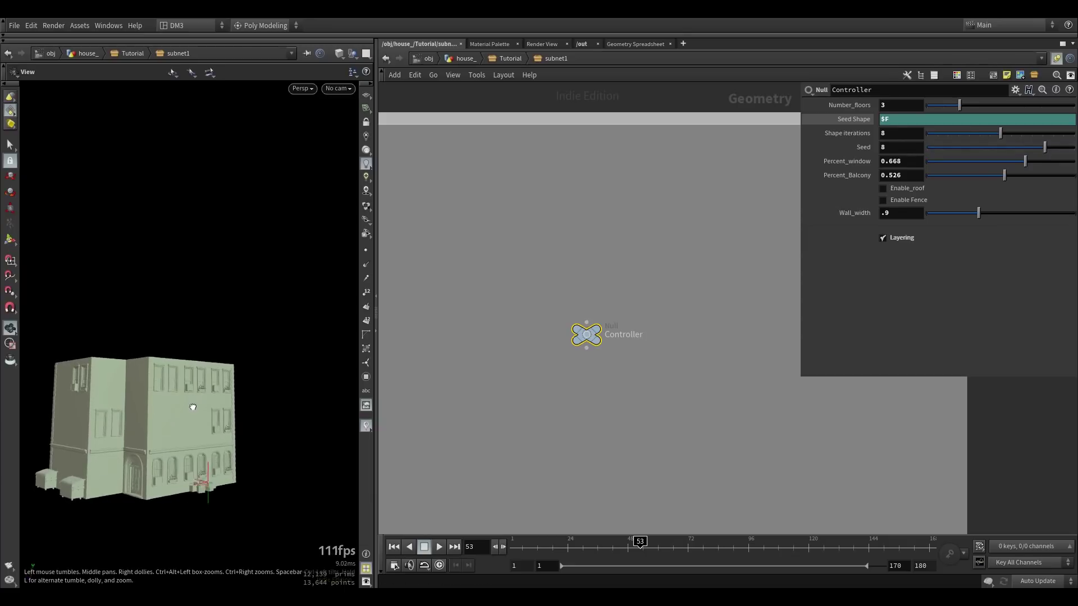
pyautogui.moveTo(192, 405); pyautogui.dragTo(231, 409)
pyautogui.press('Return')
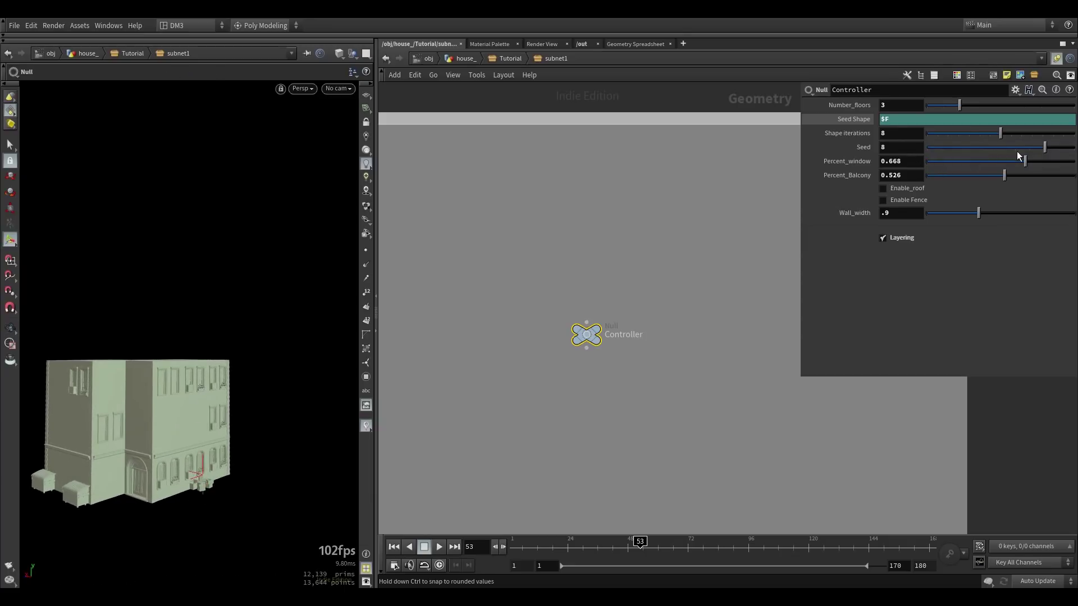
# Step: Set Percent_window to 0.382 and Percent_Balcony to 0.412 for the building's facades
pyautogui.moveTo(1025, 161); pyautogui.dragTo(971, 174)
pyautogui.press('Escape')
pyautogui.scroll(5, 175, 404)
pyautogui.press('Return')
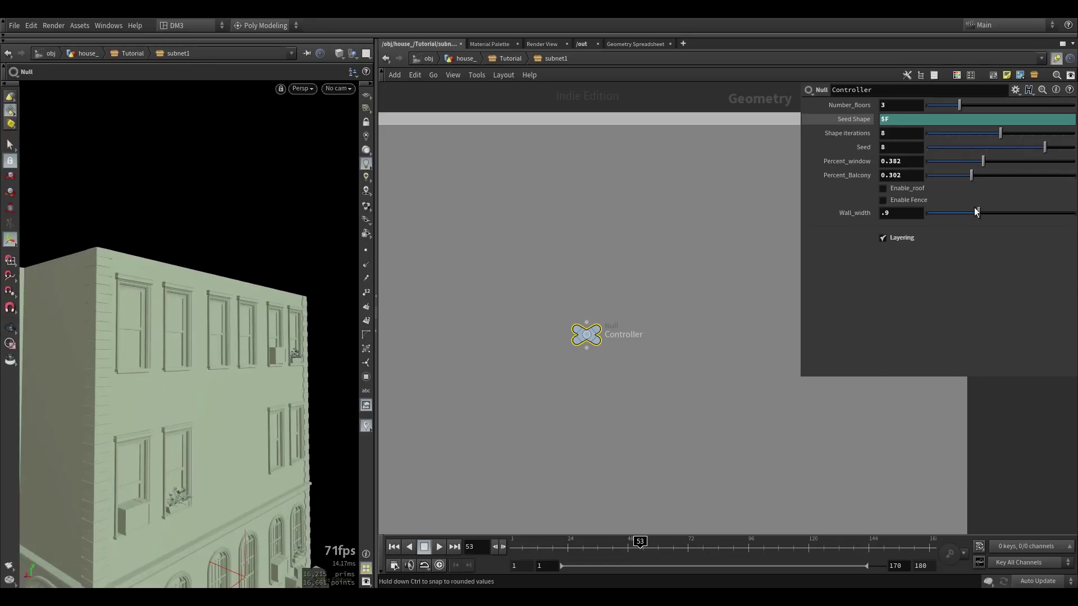
pyautogui.moveTo(972, 174); pyautogui.dragTo(999, 183)
pyautogui.keyDown('alt'); pyautogui.moveTo(339, 335); pyautogui.dragTo(228, 315, button='right'); pyautogui.keyUp('alt')
pyautogui.keyDown('alt'); pyautogui.moveTo(229, 315); pyautogui.dragTo(290, 326); pyautogui.keyUp('alt')
pyautogui.press('Escape')
# Step: Try the Enable_roof and Enable Fence options on the building and switch both off again
pyautogui.click(915, 190)
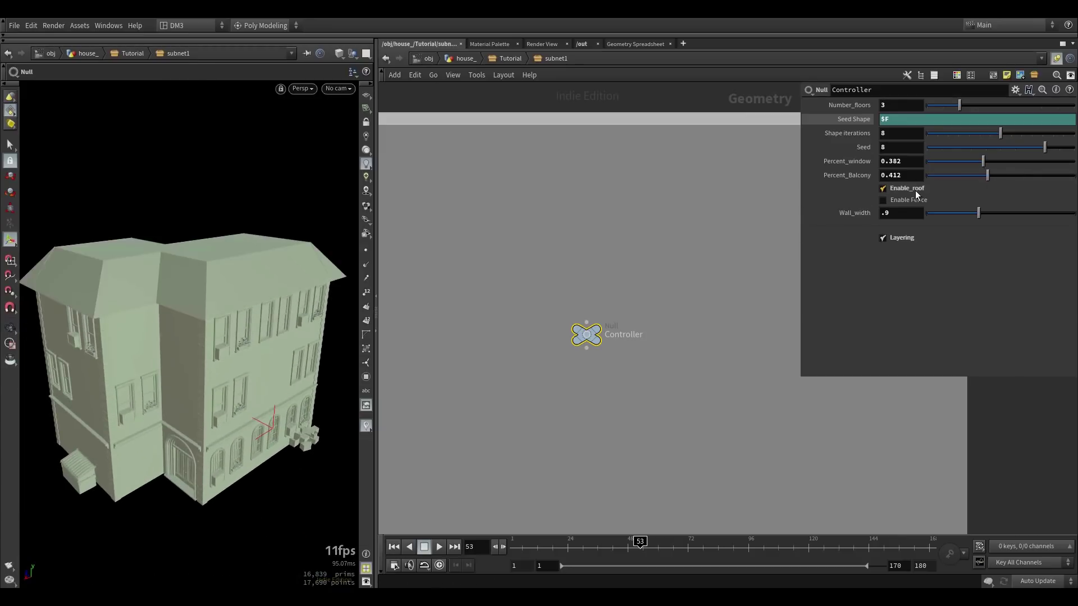
pyautogui.click(915, 200)
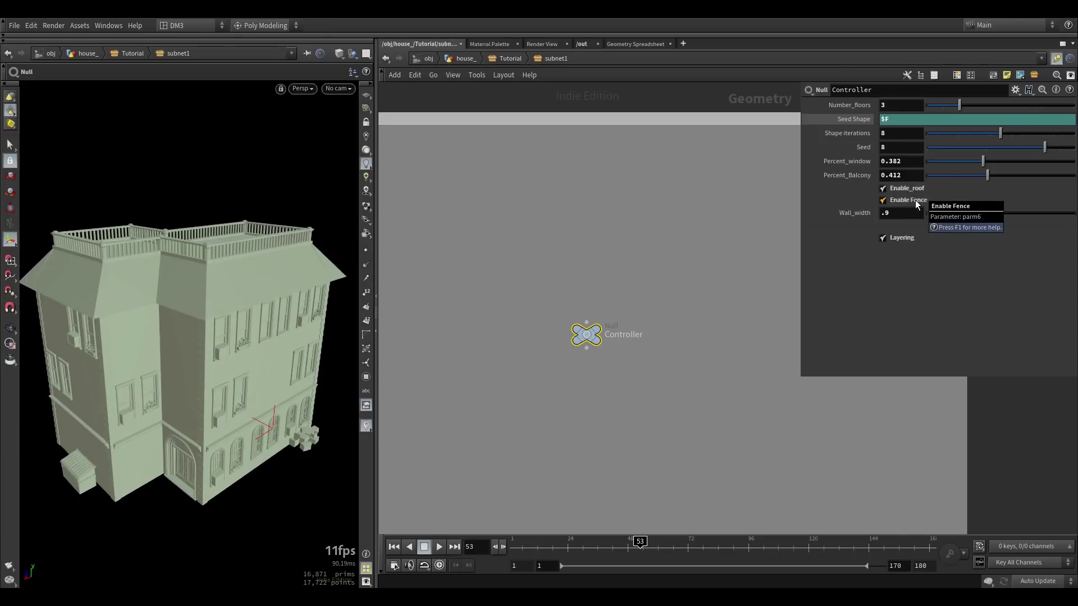
pyautogui.click(912, 188)
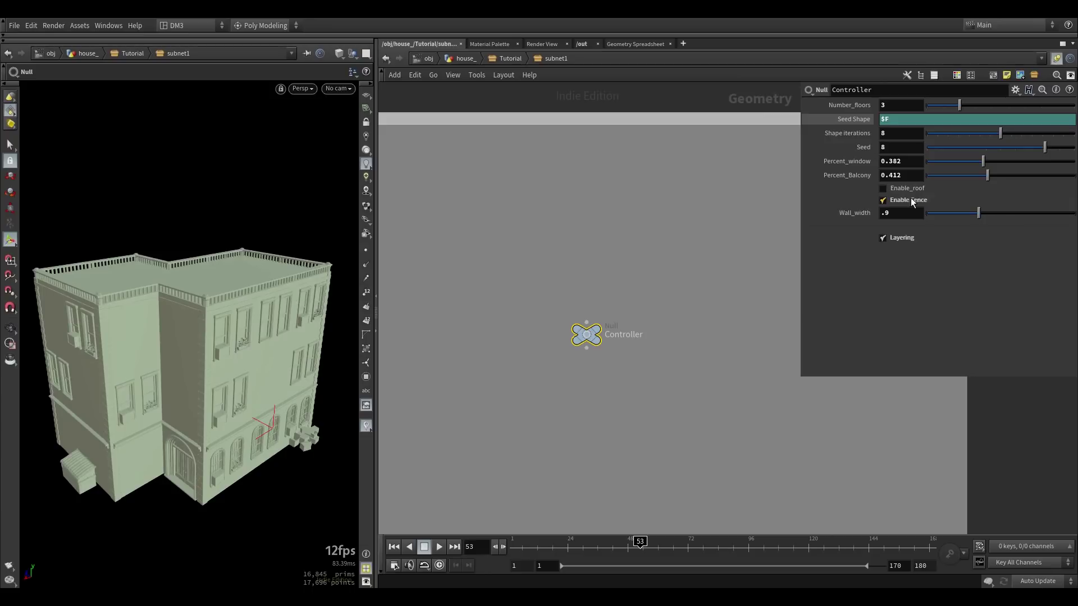
pyautogui.click(908, 190)
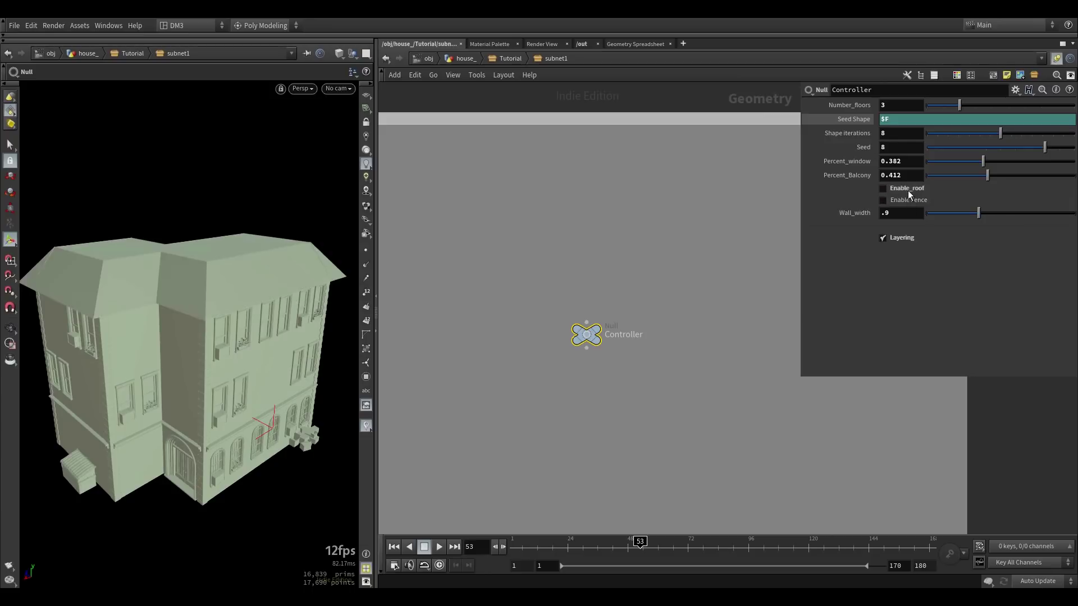
# Step: Examine the building's facades and windows from several angles with the roof and fence disabled
pyautogui.keyDown('alt'); pyautogui.moveTo(212, 400); pyautogui.dragTo(218, 364); pyautogui.keyUp('alt')
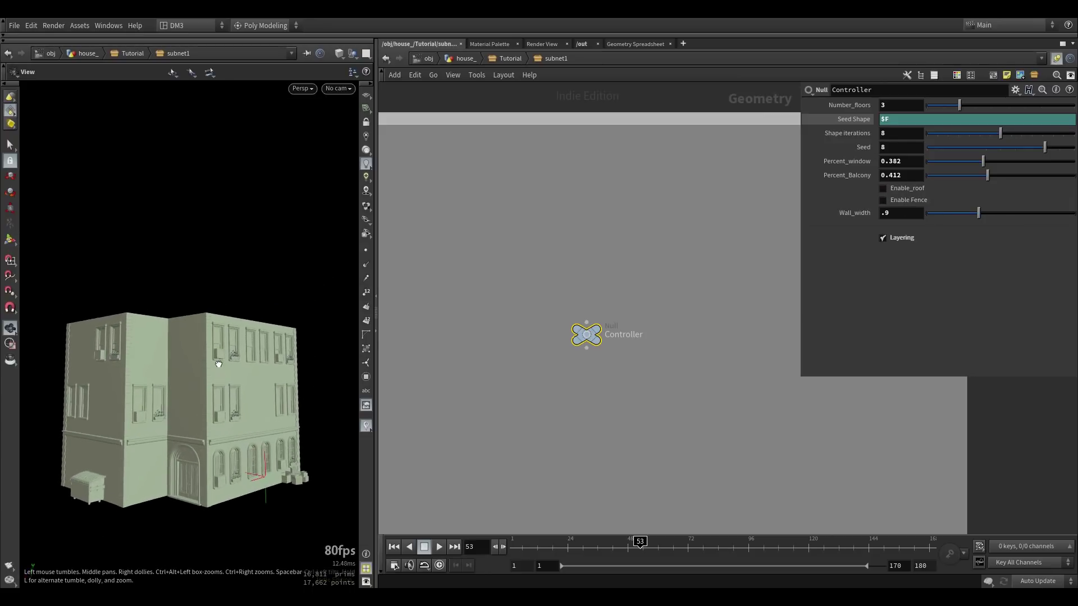
pyautogui.press('Return')
pyautogui.press('Escape')
pyautogui.moveTo(267, 335)
pyautogui.mouseDown()
pyautogui.moveTo(254, 343)
pyautogui.moveTo(272, 334)
pyautogui.mouseUp()
pyautogui.press('Return')
pyautogui.press('Escape')
pyautogui.moveTo(178, 321); pyautogui.dragTo(208, 335)
pyautogui.press('Return')
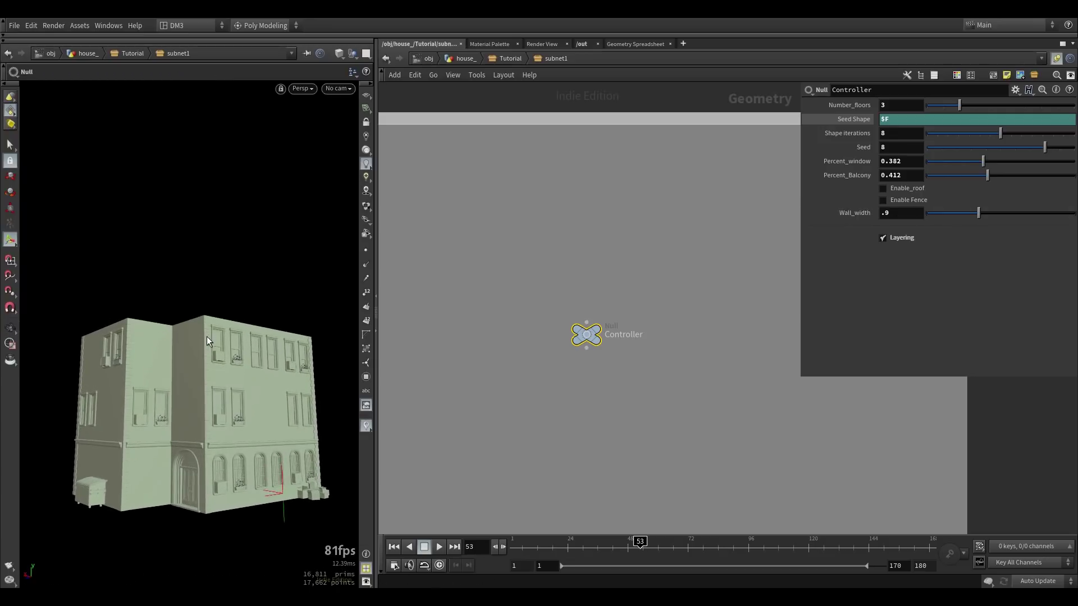
pyautogui.press('Escape')
pyautogui.moveTo(217, 365); pyautogui.dragTo(207, 382)
pyautogui.press('Return')
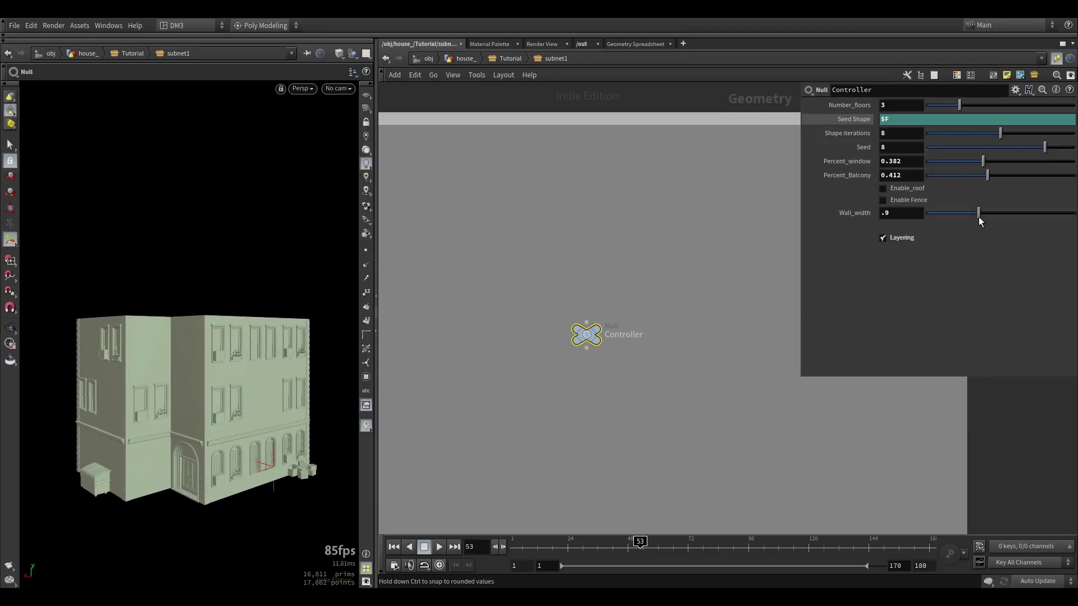
# Step: Try a Wall_width of 1.325 on the building's wall modules and set it back to .9
pyautogui.moveTo(977, 214); pyautogui.dragTo(1020, 214)
pyautogui.keyDown('alt'); pyautogui.moveTo(309, 388); pyautogui.dragTo(197, 403); pyautogui.keyUp('alt')
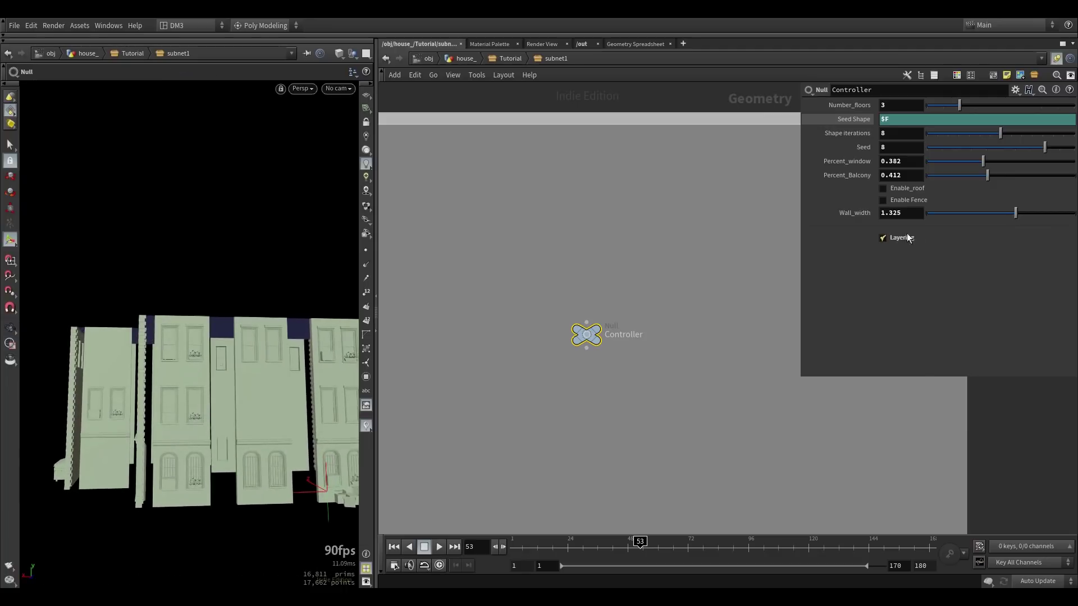
pyautogui.doubleClick(898, 212)
pyautogui.write('.9')
pyautogui.press('Return')
pyautogui.press('Escape')
pyautogui.moveTo(251, 420); pyautogui.dragTo(195, 444)
pyautogui.press('Return')
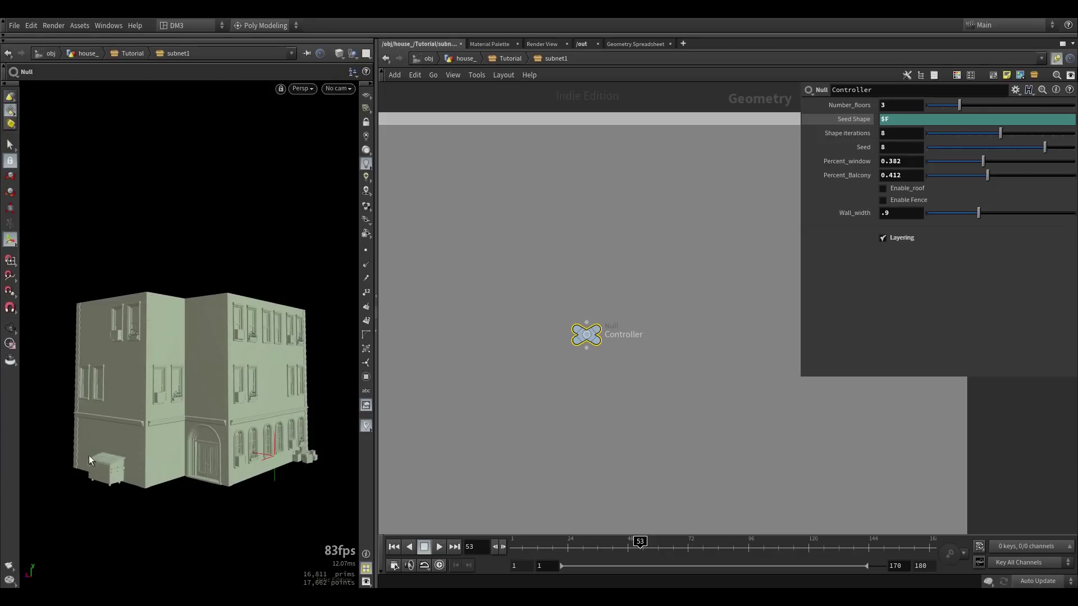
# Step: Toggle the Layering option off and on to compare its effect on the building's facade
pyautogui.click(894, 239)
pyautogui.click(894, 236)
pyautogui.click(894, 236)
pyautogui.scroll(6, 263, 458)
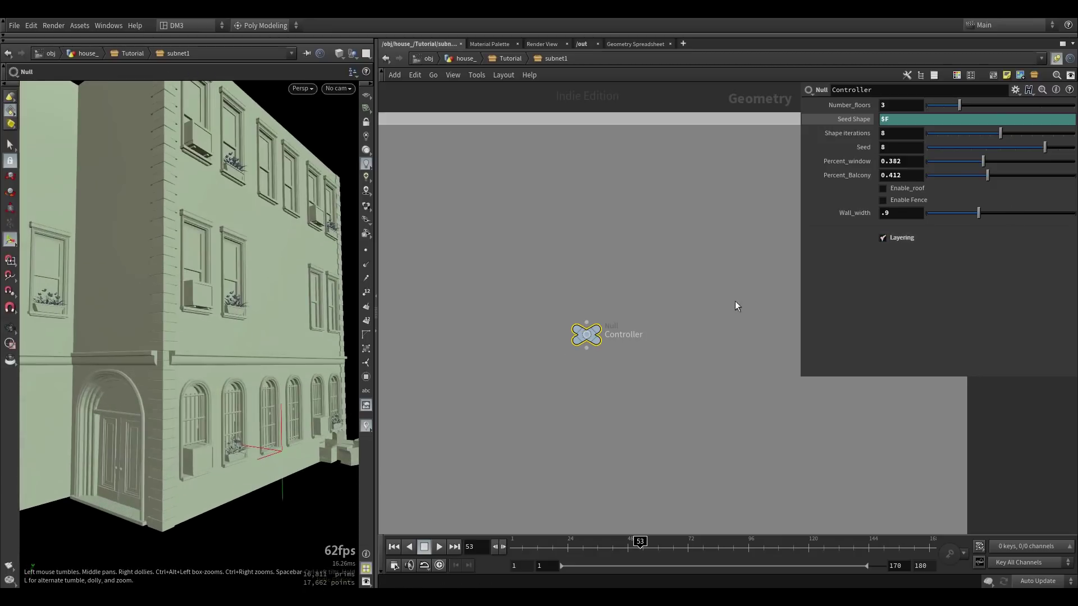
pyautogui.click(890, 238)
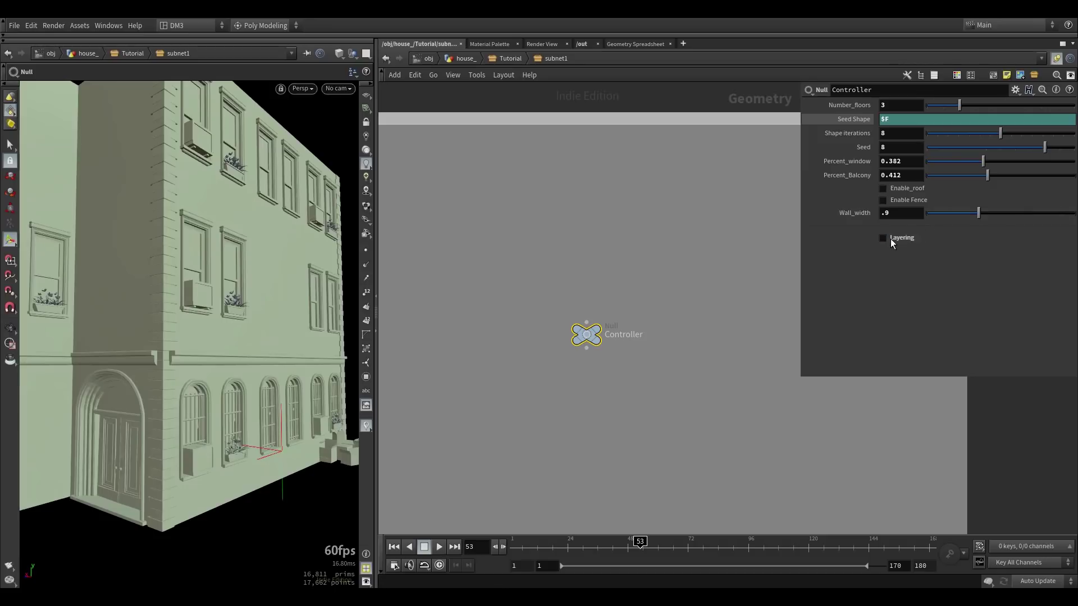
pyautogui.click(891, 238)
pyautogui.scroll(-8, 248, 387)
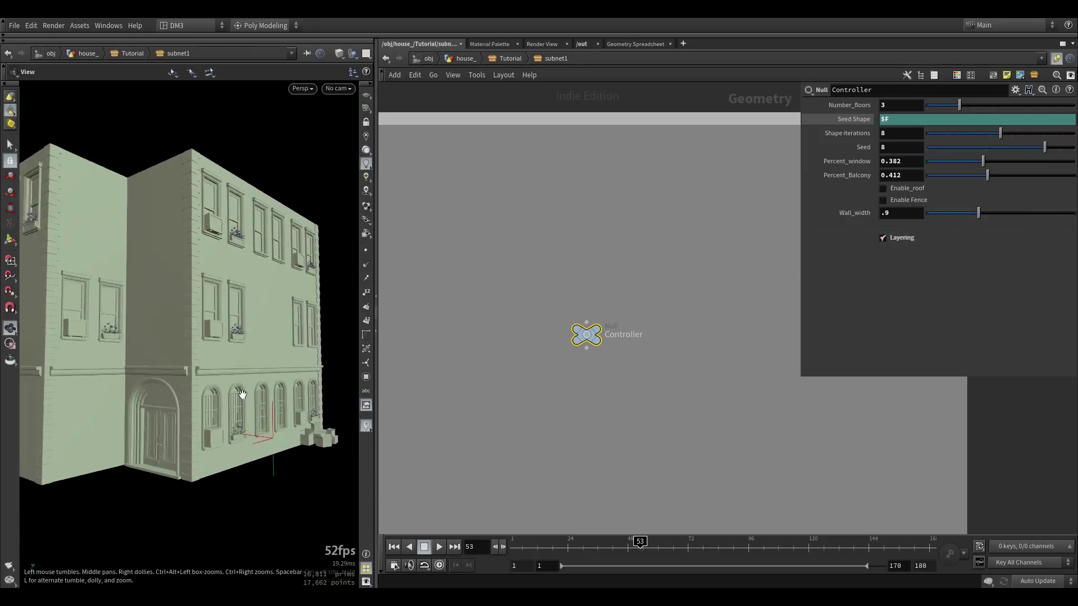
pyautogui.scroll(-10, 584, 246)
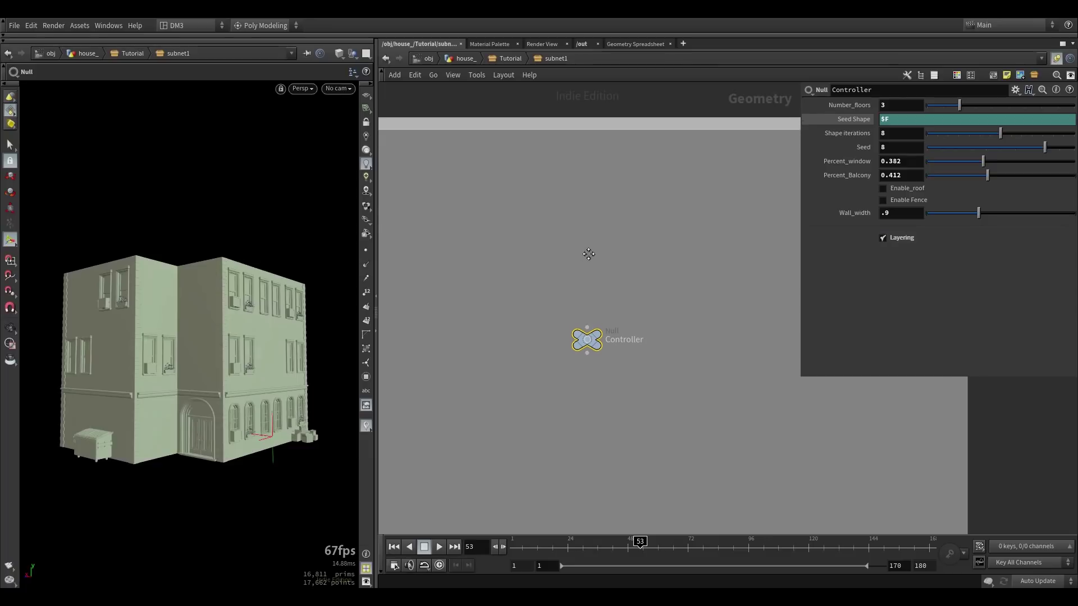
# Step: Look over the subnet's node network, from the input shape branches down to the floor-making and later node groups
pyautogui.scroll(8, 511, 371)
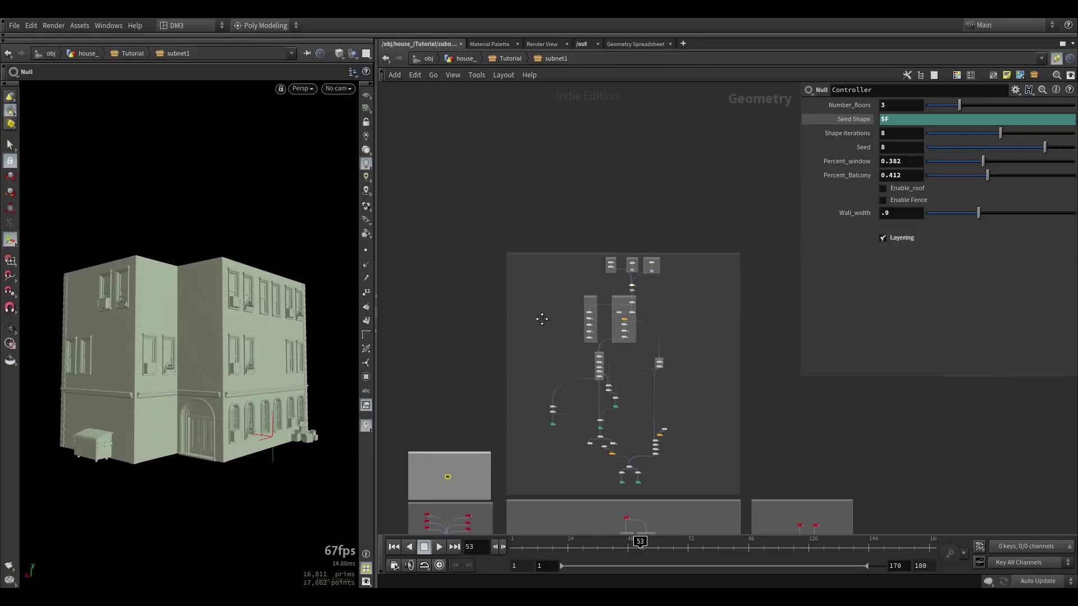
pyautogui.scroll(3, 499, 340)
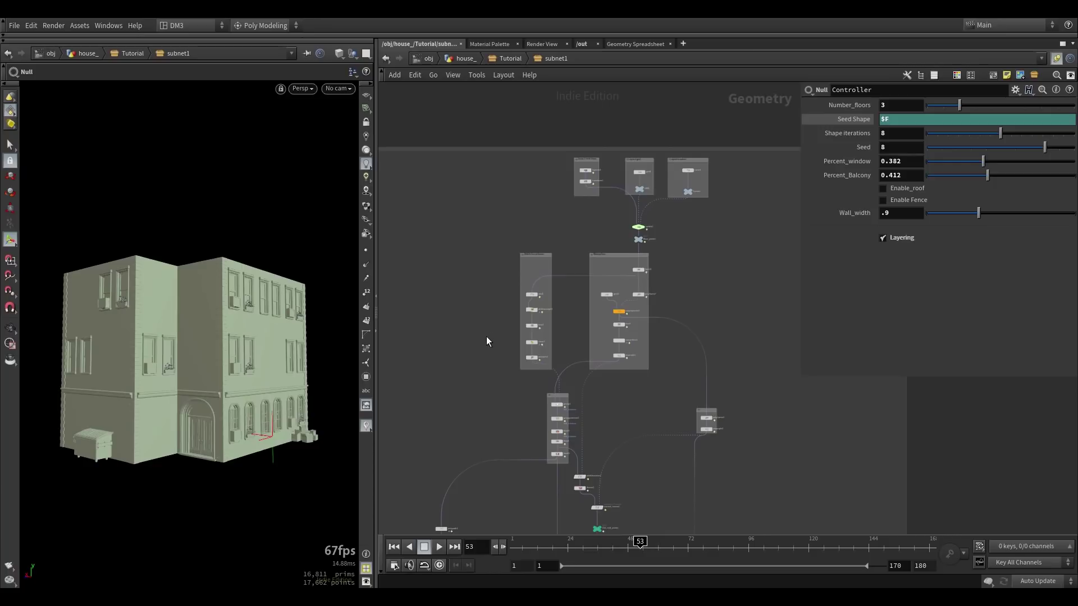
pyautogui.moveTo(450, 179); pyautogui.dragTo(638, 436)
pyautogui.click(628, 407)
pyautogui.moveTo(628, 407); pyautogui.dragTo(610, 369, button='middle')
pyautogui.scroll(-1, 608, 355)
pyautogui.scroll(2, 604, 368)
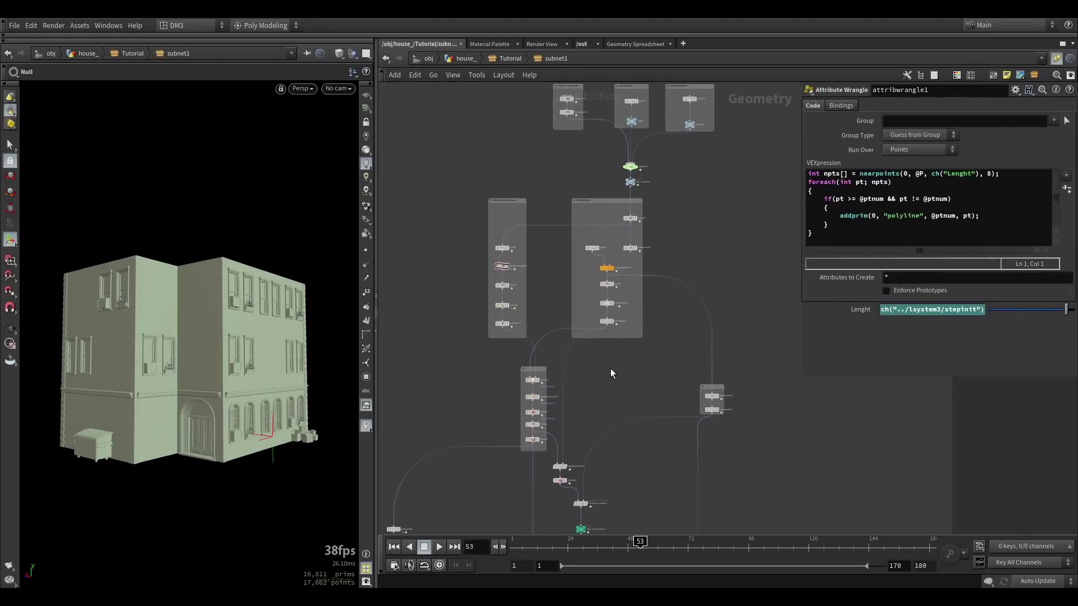
pyautogui.moveTo(609, 411); pyautogui.dragTo(604, 392, button='middle')
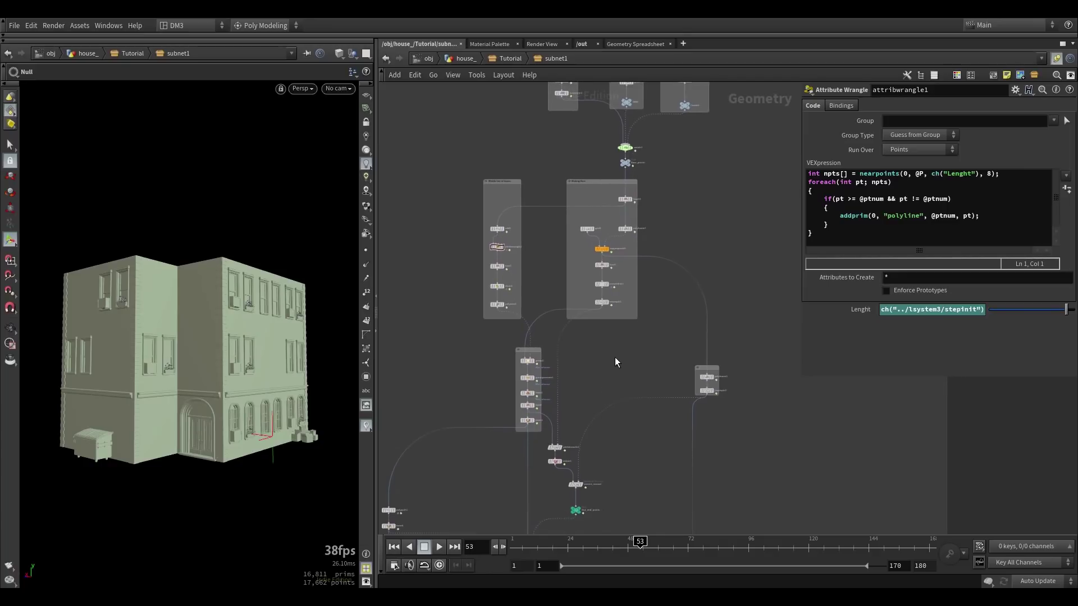
pyautogui.moveTo(615, 355); pyautogui.dragTo(618, 384, button='middle')
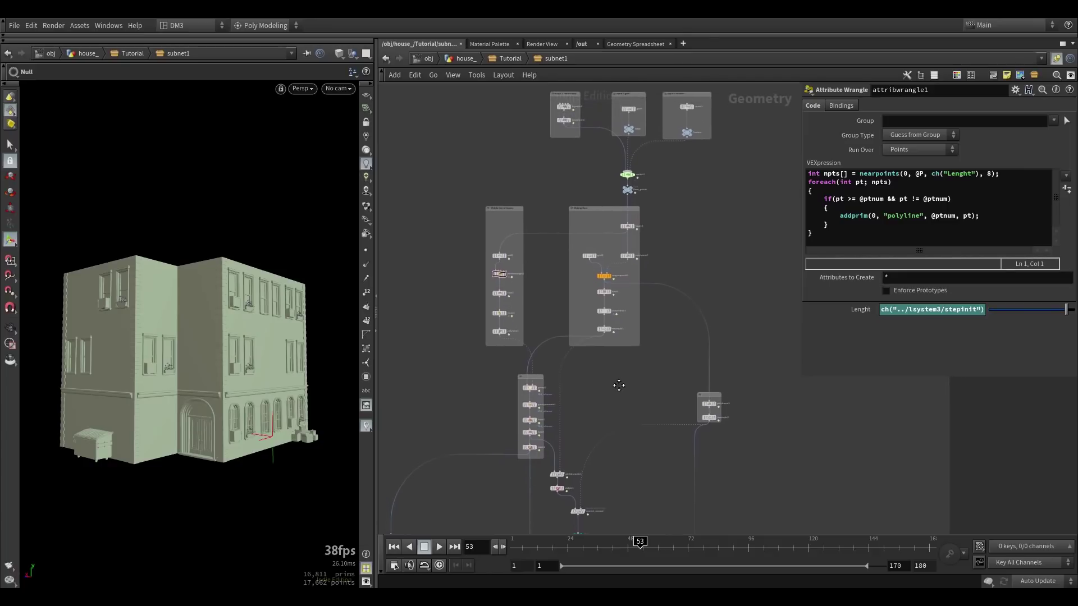
# Step: Display the lsystem3 node in the random shape input group and review its geometry settings and rules
pyautogui.moveTo(598, 426); pyautogui.dragTo(583, 456, button='middle')
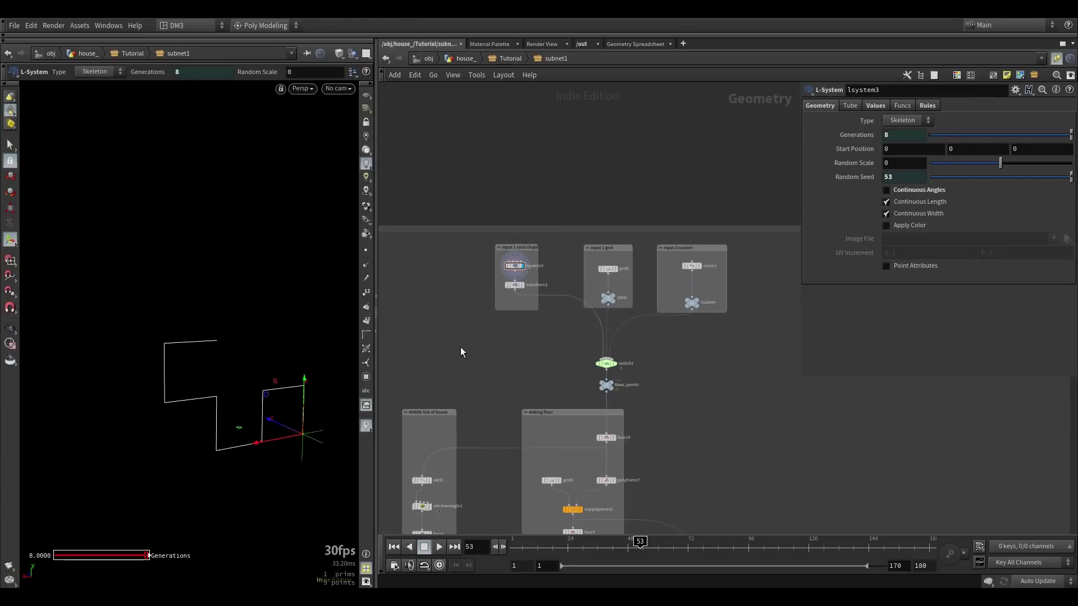
pyautogui.moveTo(460, 347); pyautogui.dragTo(482, 299, button='middle')
pyautogui.scroll(6, 531, 220)
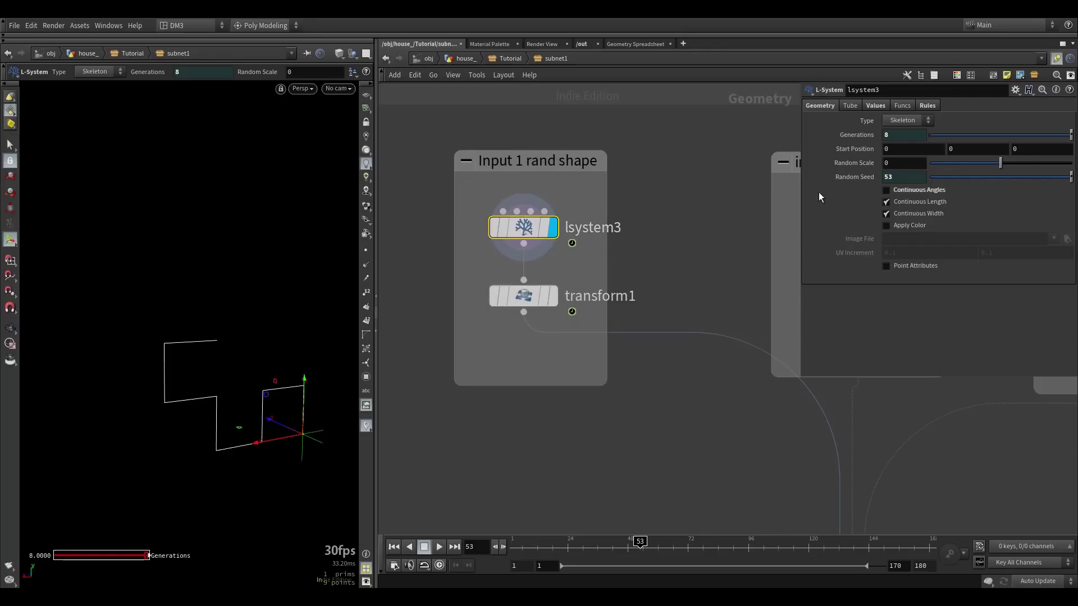
pyautogui.click(930, 106)
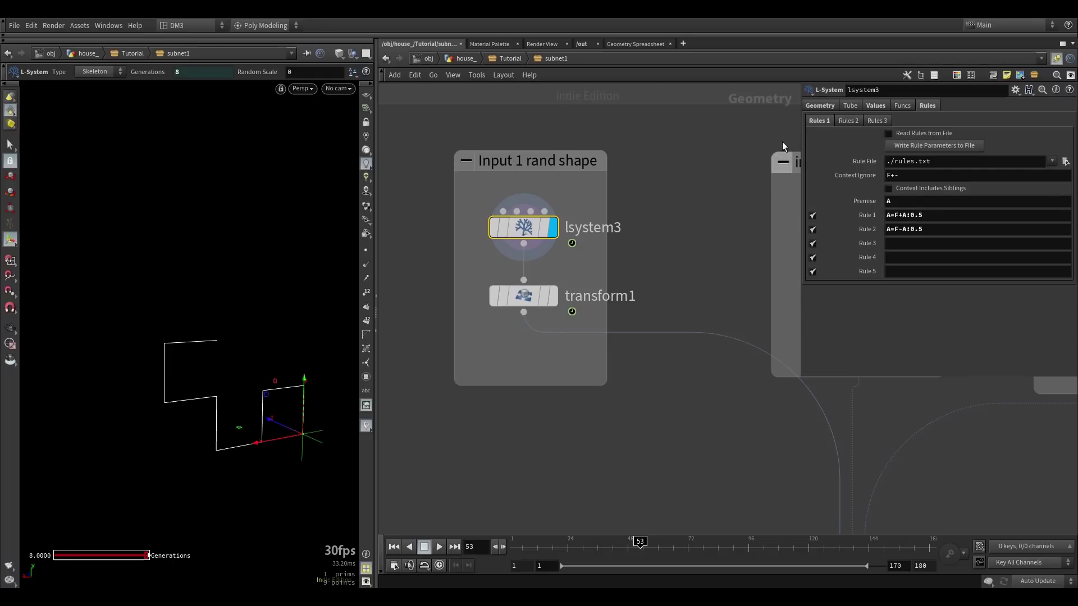
pyautogui.click(826, 105)
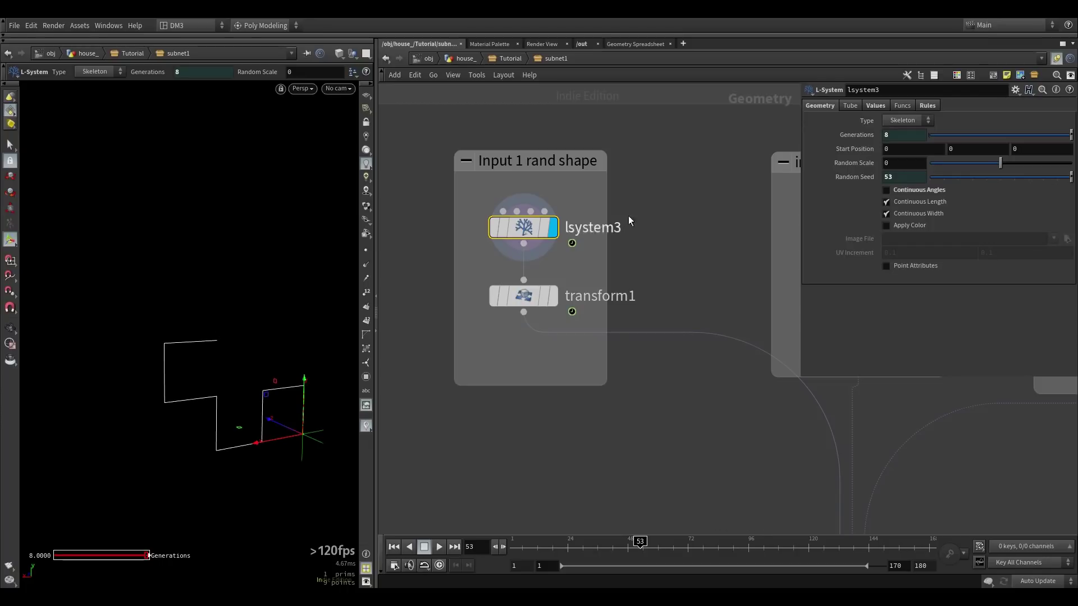
pyautogui.click(925, 105)
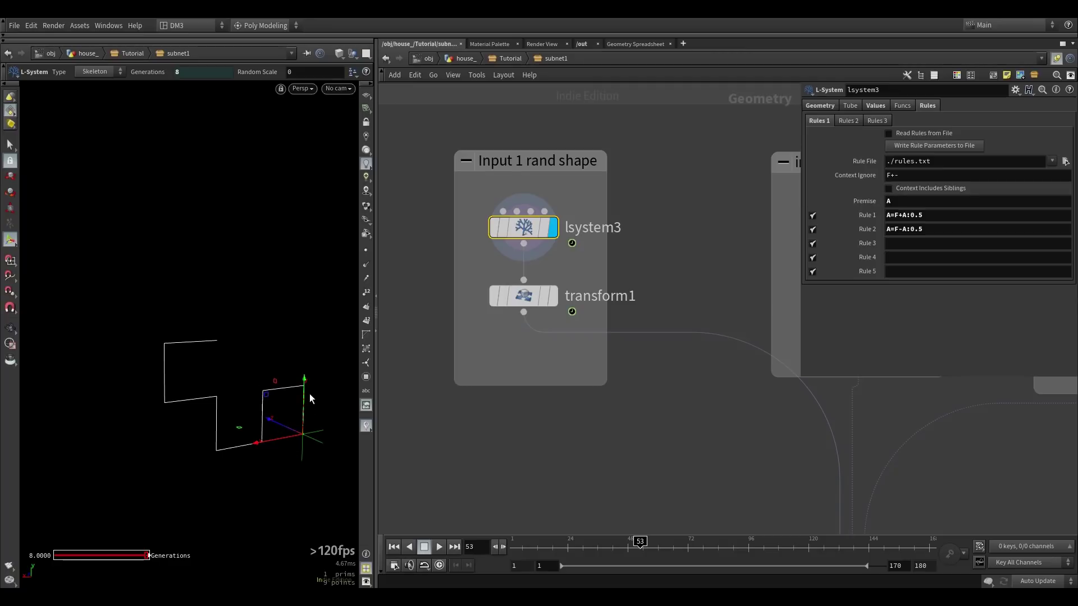
# Step: Examine the L-system skeleton's path and turns up close and bring up its step size and angle values
pyautogui.keyDown('alt'); pyautogui.moveTo(308, 394); pyautogui.dragTo(291, 380); pyautogui.keyUp('alt')
pyautogui.keyDown('alt'); pyautogui.moveTo(291, 380); pyautogui.dragTo(319, 413, button='right'); pyautogui.keyUp('alt')
pyautogui.keyDown('alt'); pyautogui.moveTo(318, 413); pyautogui.dragTo(262, 366, button='middle'); pyautogui.keyUp('alt')
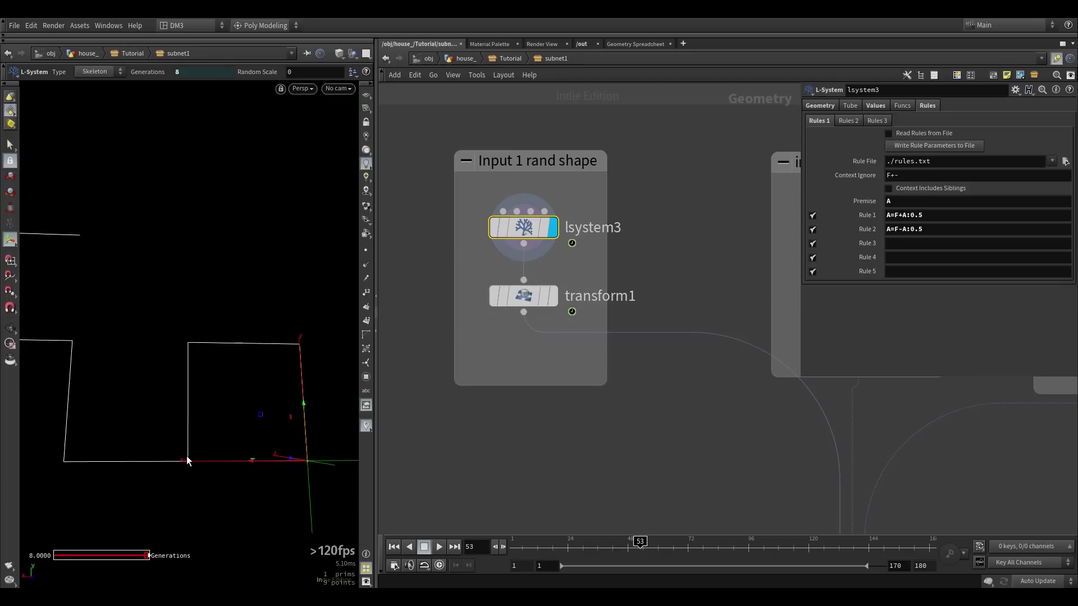
pyautogui.keyDown('alt'); pyautogui.moveTo(119, 392); pyautogui.dragTo(191, 403, button='middle'); pyautogui.keyUp('alt')
pyautogui.keyDown('alt'); pyautogui.moveTo(191, 403); pyautogui.dragTo(171, 411, button='right'); pyautogui.keyUp('alt')
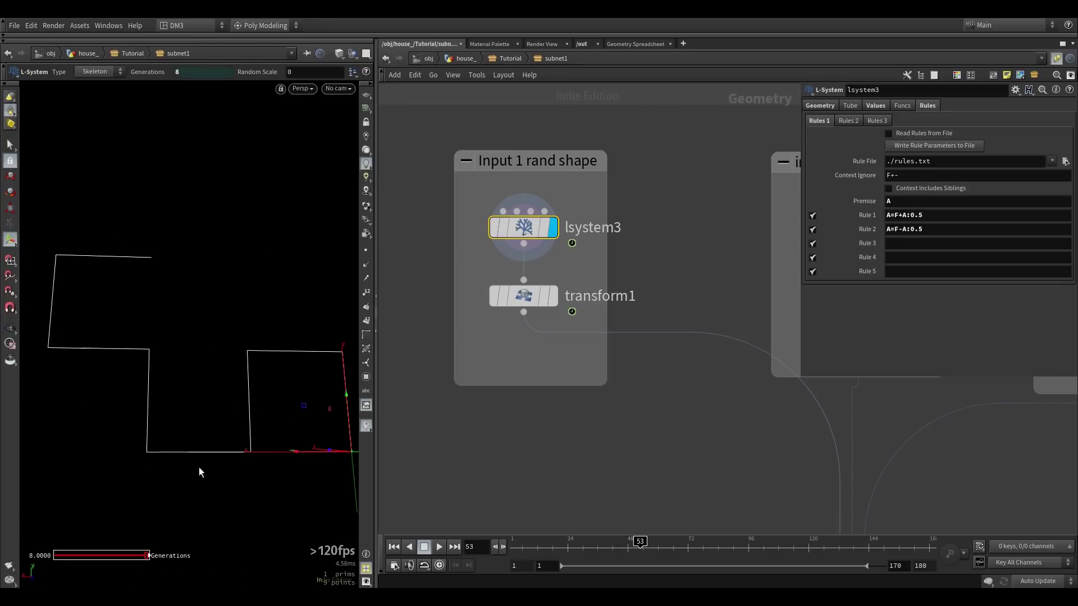
pyautogui.click(874, 106)
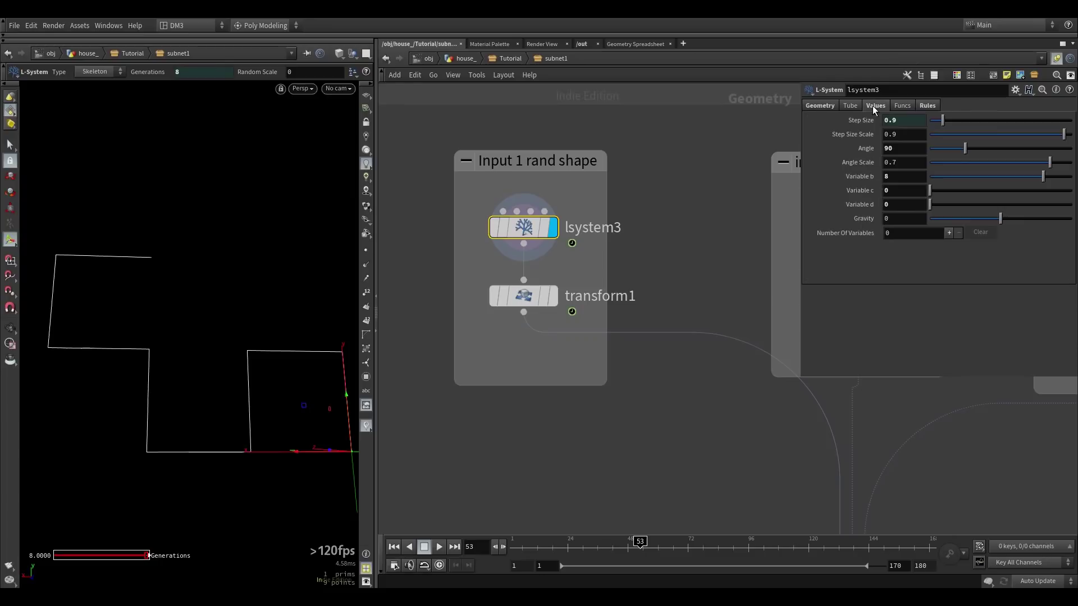
# Step: Try angles of 44 and 76 on the L-system to see how the path bends, and return the angle to 90
pyautogui.moveTo(896, 147); pyautogui.dragTo(883, 148)
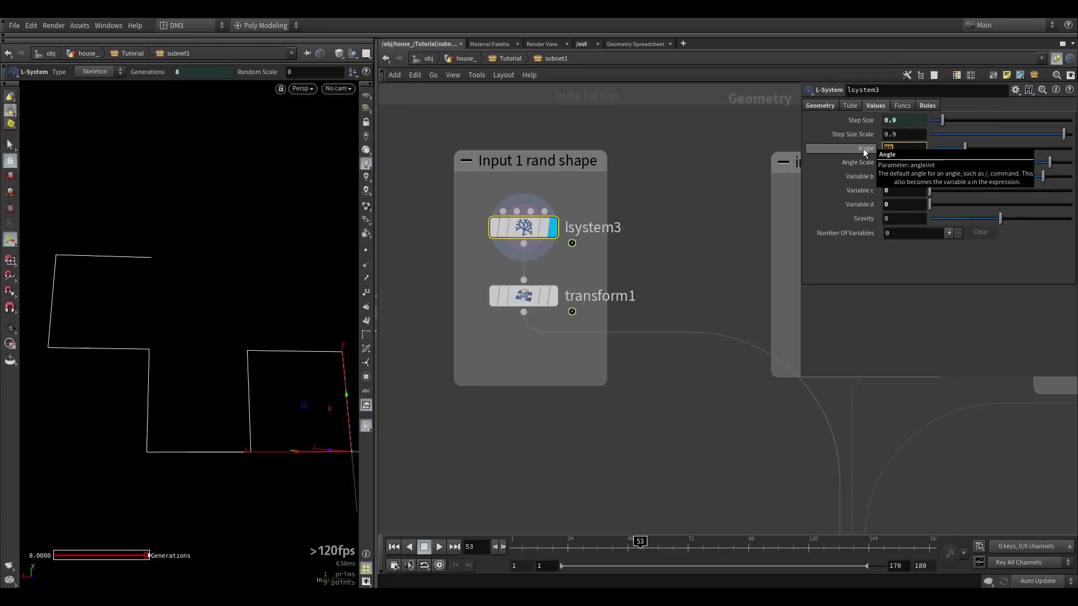
pyautogui.moveTo(966, 147); pyautogui.dragTo(947, 143)
pyautogui.keyDown('alt'); pyautogui.moveTo(168, 353); pyautogui.dragTo(133, 445, button='middle'); pyautogui.keyUp('alt')
pyautogui.scroll(-4, 135, 443)
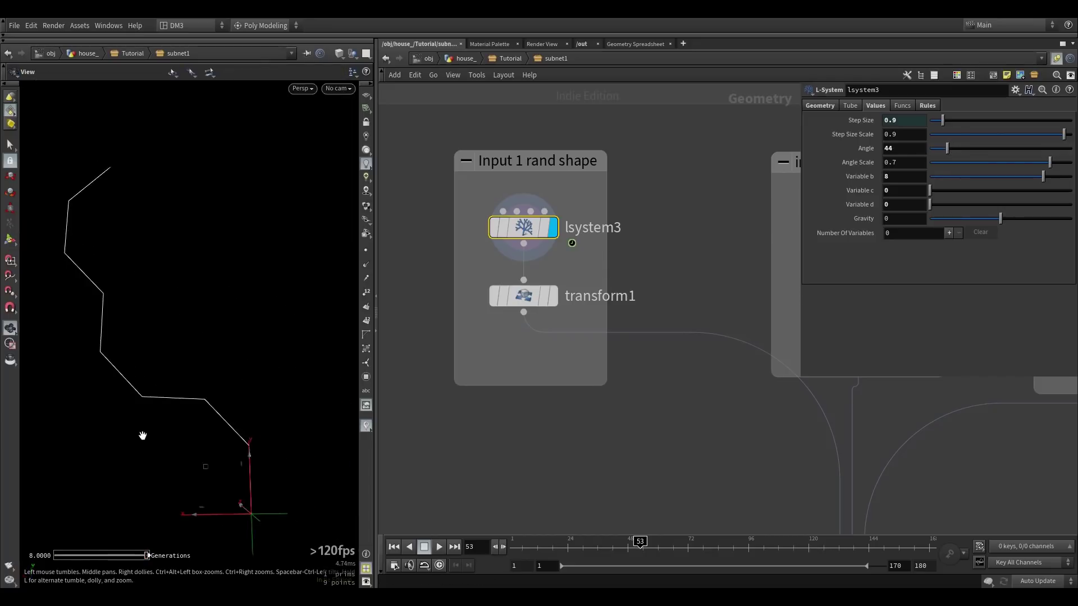
pyautogui.moveTo(942, 146)
pyautogui.mouseDown()
pyautogui.moveTo(932, 147)
pyautogui.moveTo(960, 147)
pyautogui.mouseUp()
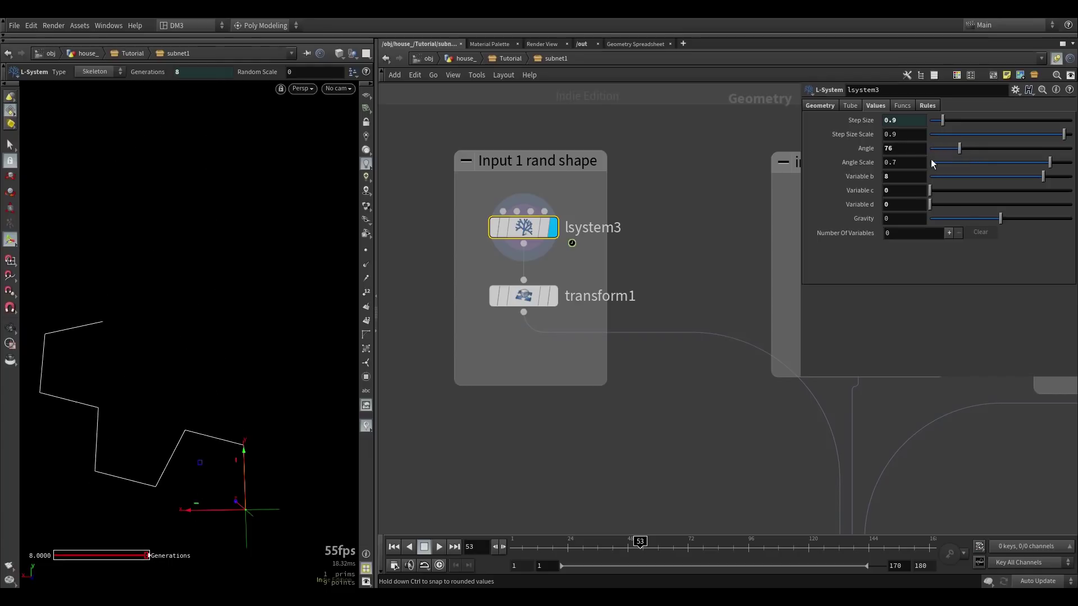
pyautogui.doubleClick(893, 149)
pyautogui.write('90')
pyautogui.press('Return')
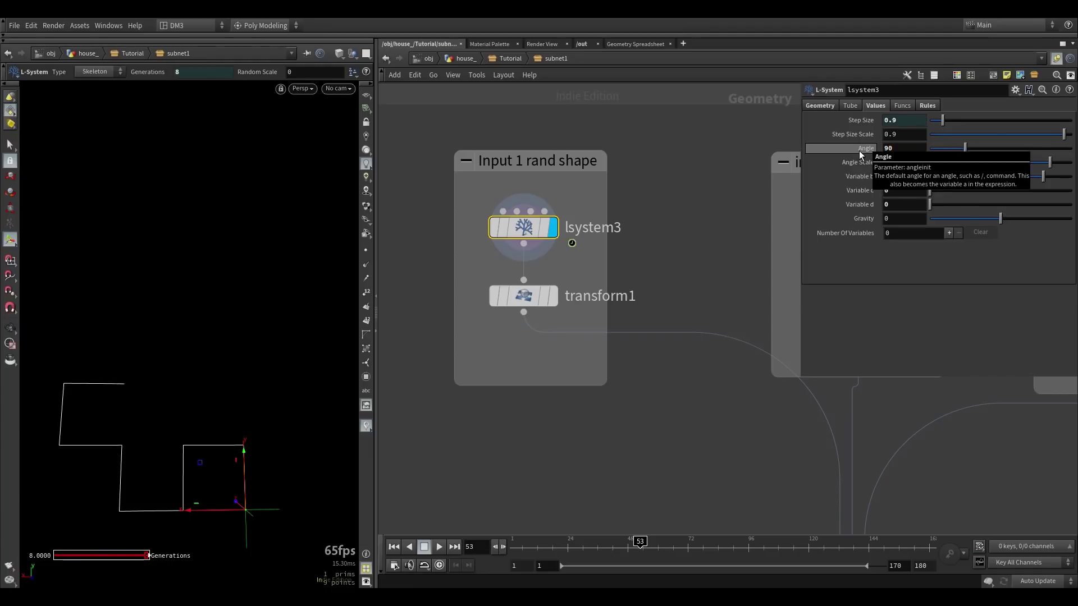
# Step: Check the L-system's step size value and review its geometry settings, including the random seed
pyautogui.doubleClick(903, 121)
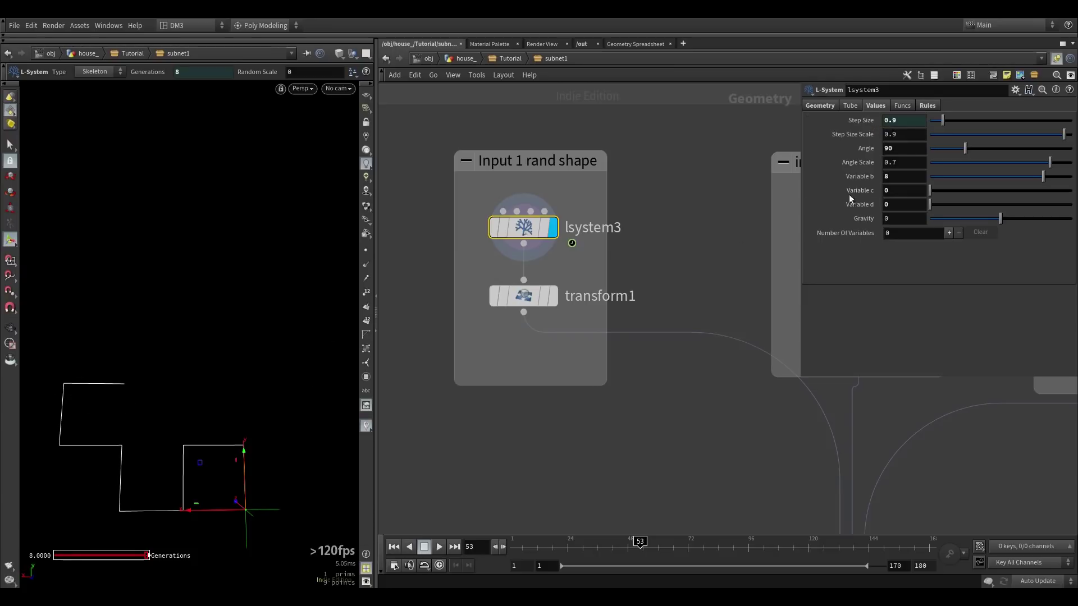
pyautogui.doubleClick(904, 124)
pyautogui.click(697, 261)
pyautogui.click(817, 108)
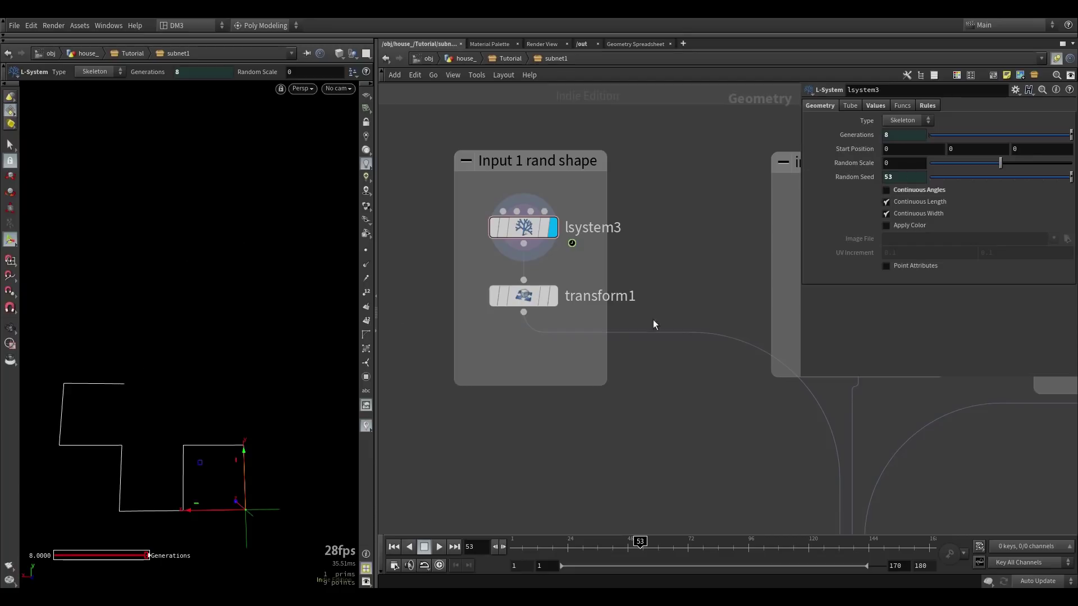
# Step: Move the timeline to frame 37 to generate a different random footprint and view the whole shape
pyautogui.moveTo(633, 534); pyautogui.dragTo(600, 547)
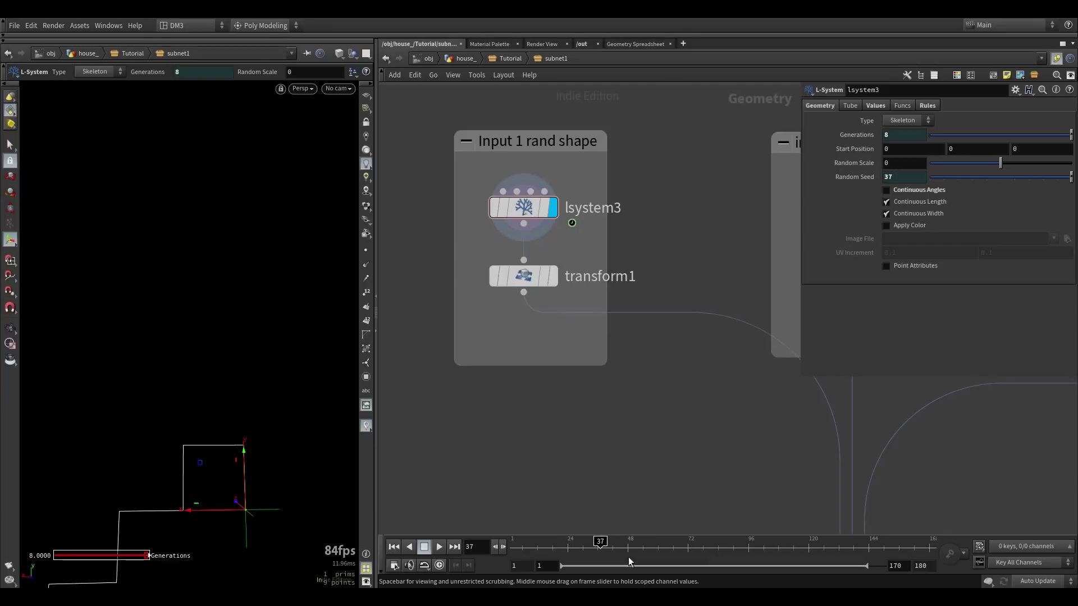
pyautogui.press('Escape')
pyautogui.moveTo(106, 380); pyautogui.dragTo(174, 264, button='middle')
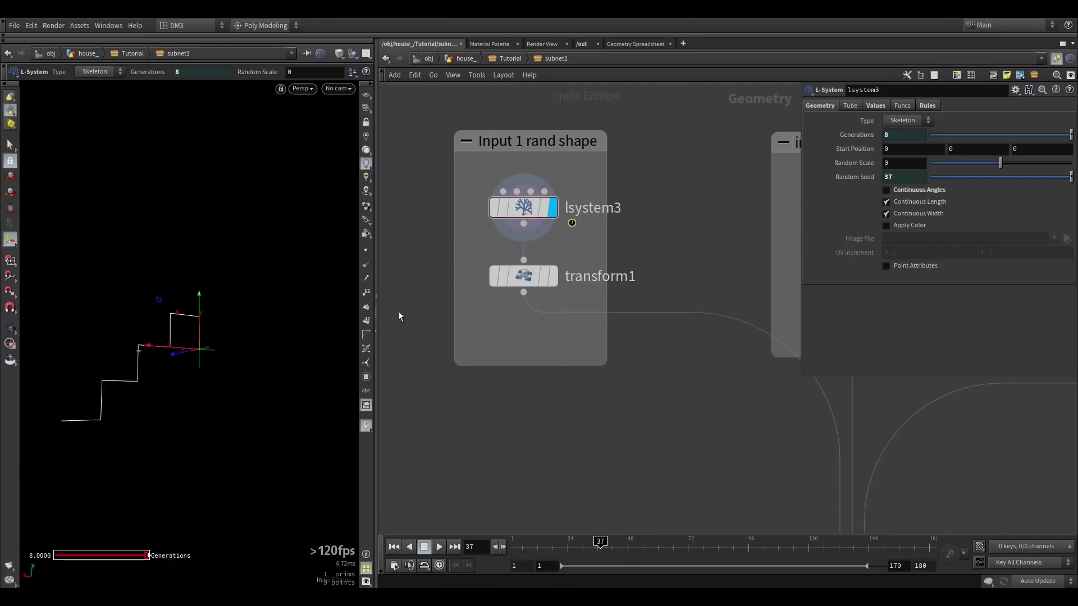
# Step: Display the transform1 node that rotates the footprint and set the timeline to frame 16 for another shape
pyautogui.click(529, 275)
pyautogui.moveTo(553, 281); pyautogui.dragTo(561, 282)
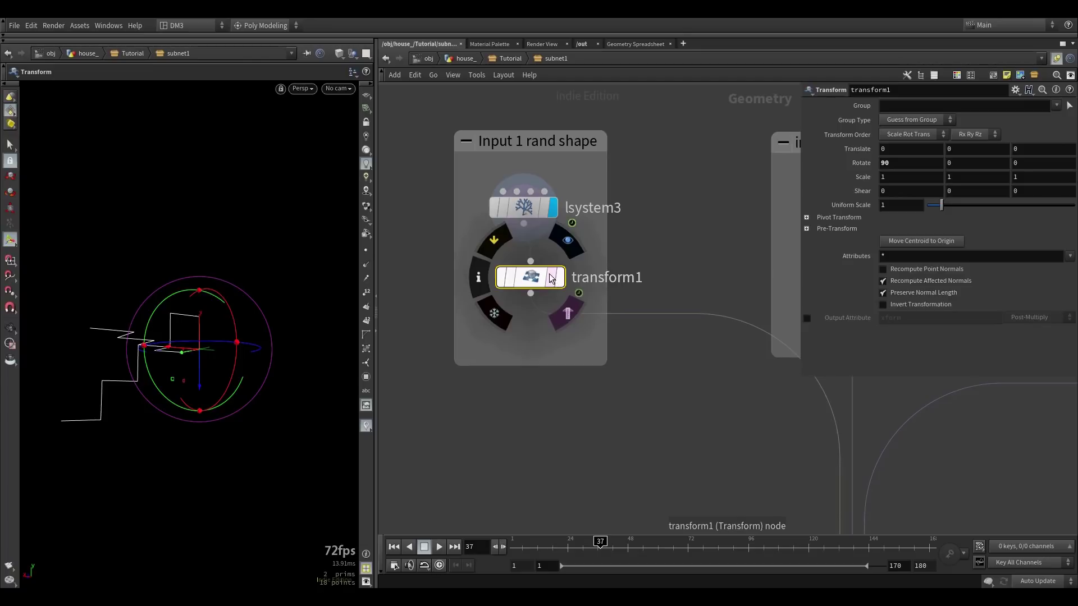
pyautogui.click(562, 280)
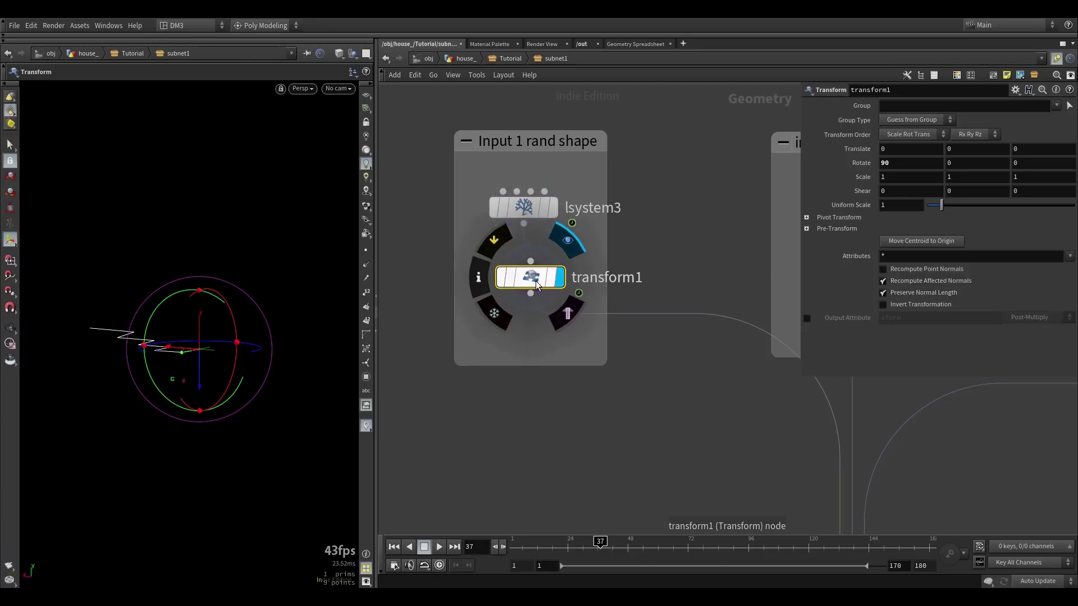
pyautogui.moveTo(655, 384); pyautogui.dragTo(644, 375, button='middle')
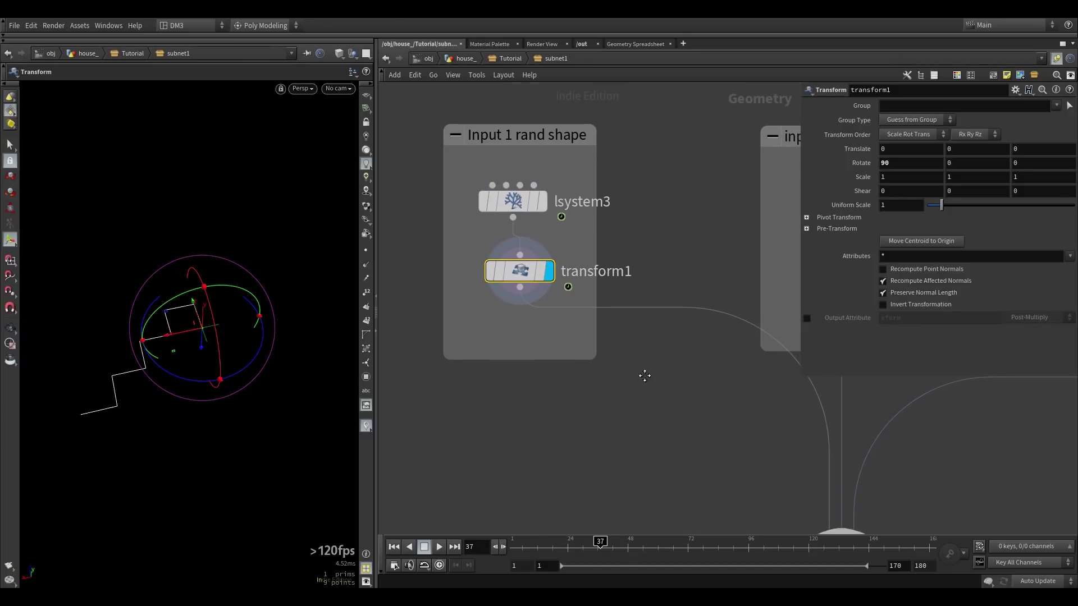
pyautogui.moveTo(579, 546); pyautogui.dragTo(547, 546)
pyautogui.keyDown('alt'); pyautogui.moveTo(275, 402); pyautogui.dragTo(247, 422); pyautogui.keyUp('alt')
# Step: Display the grid1 node of the grid input and bring up the settings of curve1 in the custom input
pyautogui.scroll(-3, 657, 452)
pyautogui.moveTo(658, 453); pyautogui.dragTo(513, 337, button='middle')
pyautogui.moveTo(633, 310); pyautogui.dragTo(580, 361, button='middle')
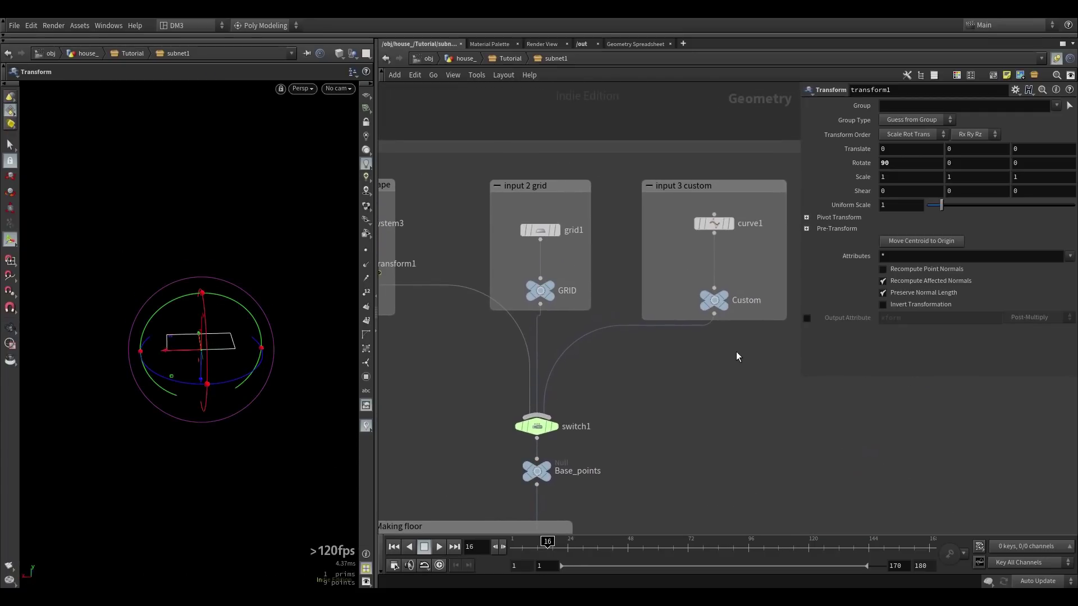
pyautogui.moveTo(423, 318); pyautogui.dragTo(466, 372, button='middle')
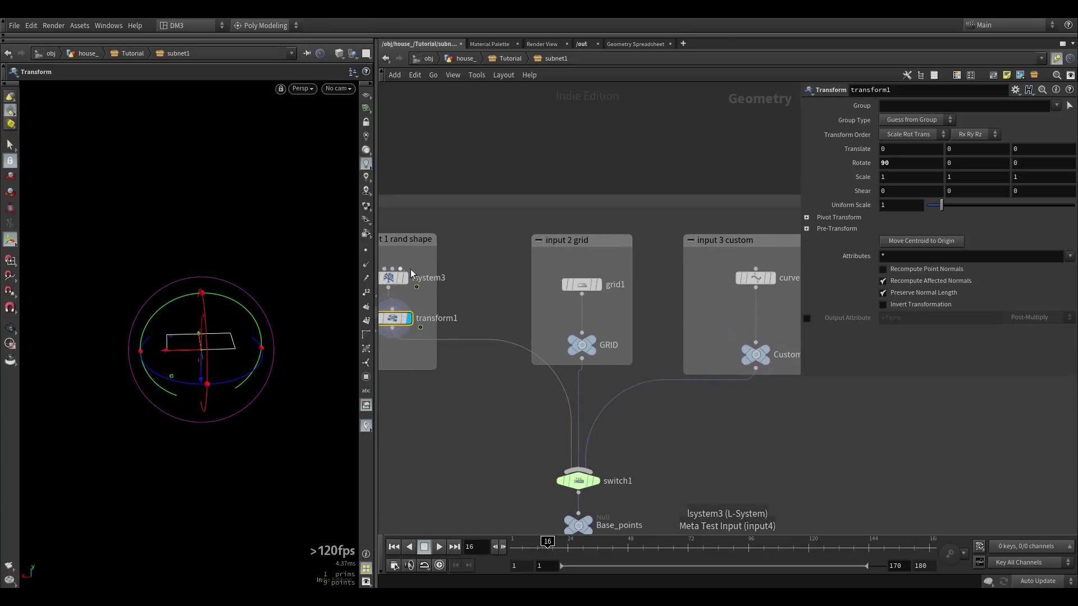
pyautogui.click(597, 287)
pyautogui.click(579, 287)
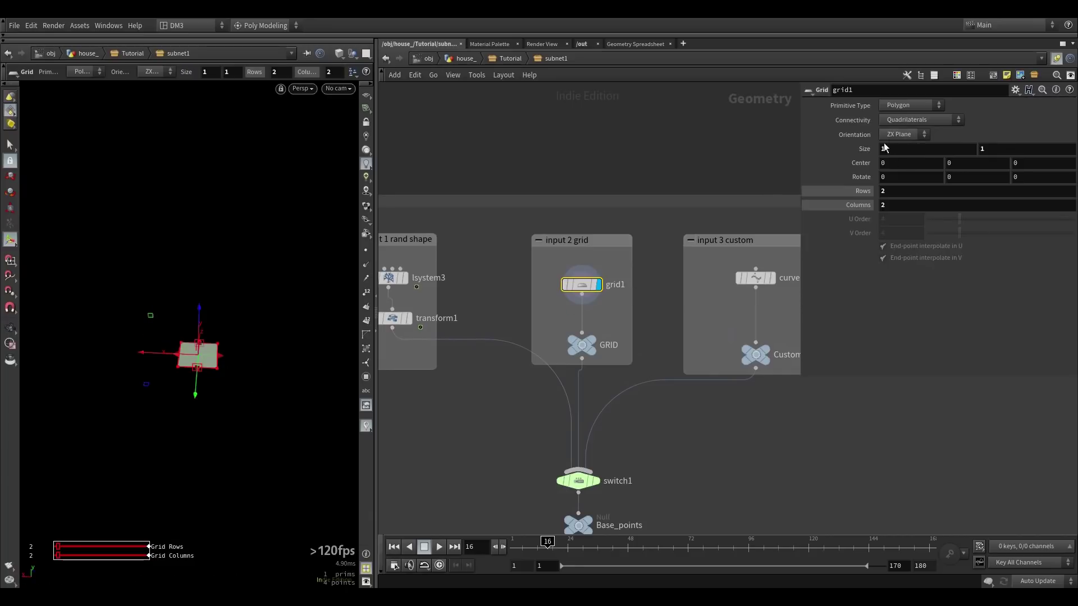
pyautogui.moveTo(648, 429); pyautogui.dragTo(566, 369, button='middle')
pyautogui.click(666, 232)
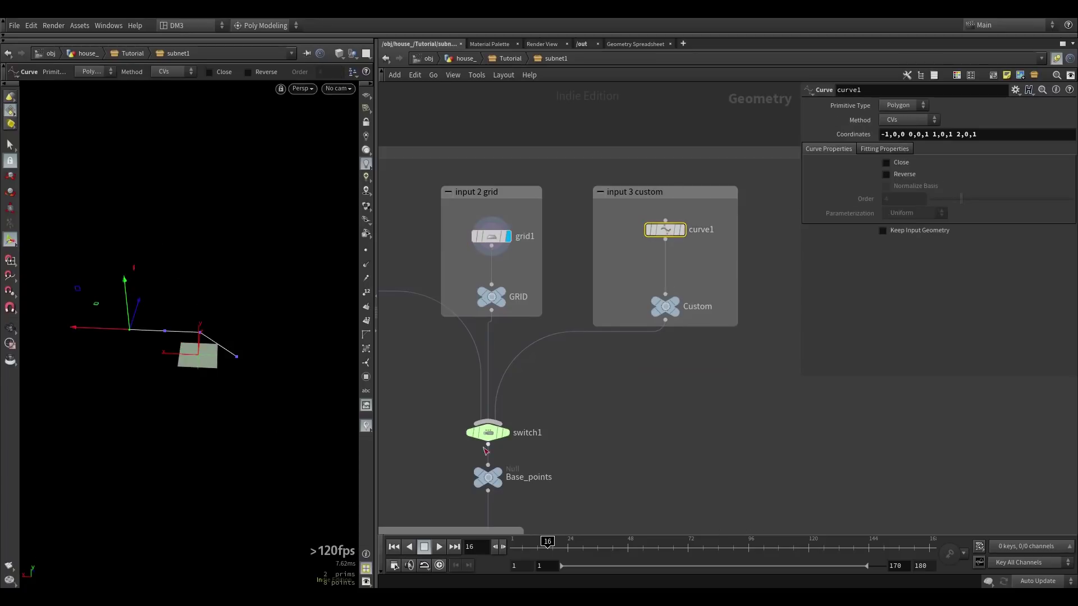
# Step: Display the fuse10 node in the Making floor group and turn on point display for the footprint
pyautogui.moveTo(554, 444); pyautogui.dragTo(620, 254, button='middle')
pyautogui.scroll(-3, 618, 254)
pyautogui.moveTo(608, 332); pyautogui.dragTo(625, 265, button='middle')
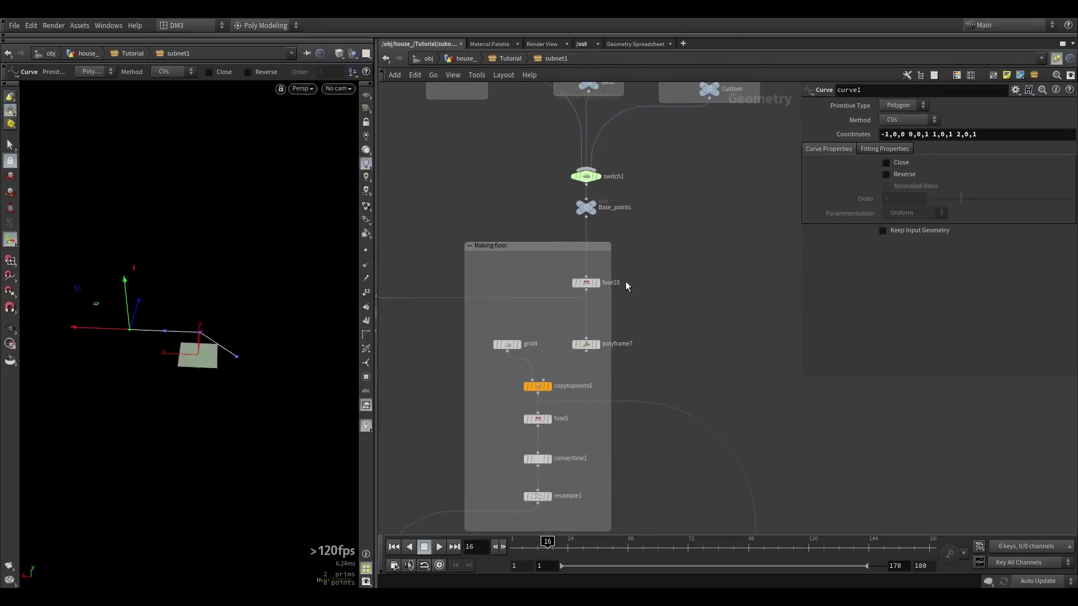
pyautogui.scroll(3, 587, 284)
pyautogui.click(582, 284)
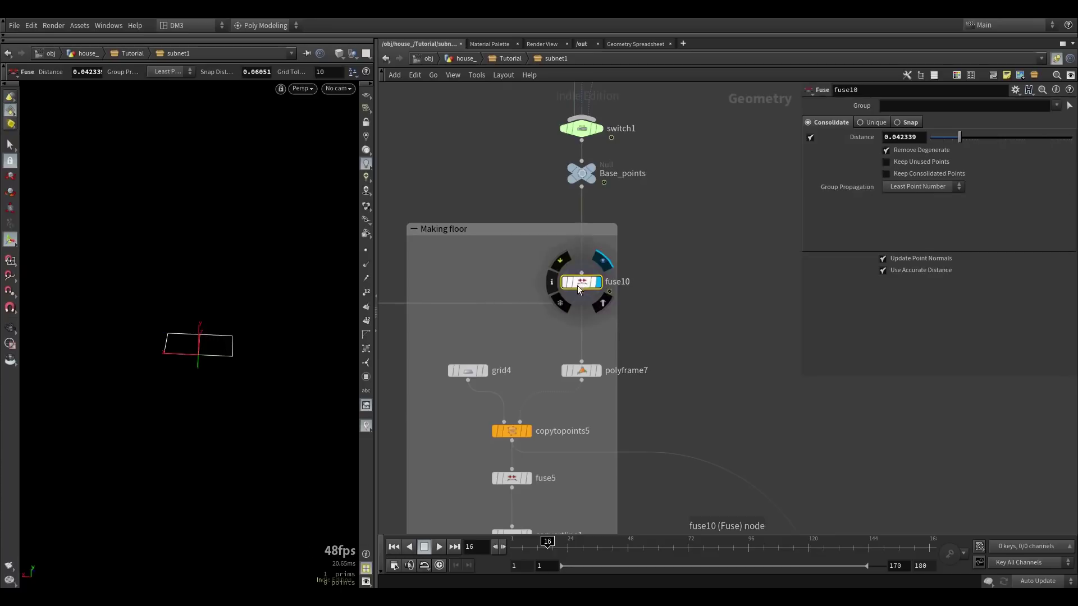
pyautogui.moveTo(257, 337); pyautogui.dragTo(332, 275)
pyautogui.click(366, 251)
pyautogui.keyDown('alt'); pyautogui.moveTo(228, 321); pyautogui.dragTo(200, 304); pyautogui.keyUp('alt')
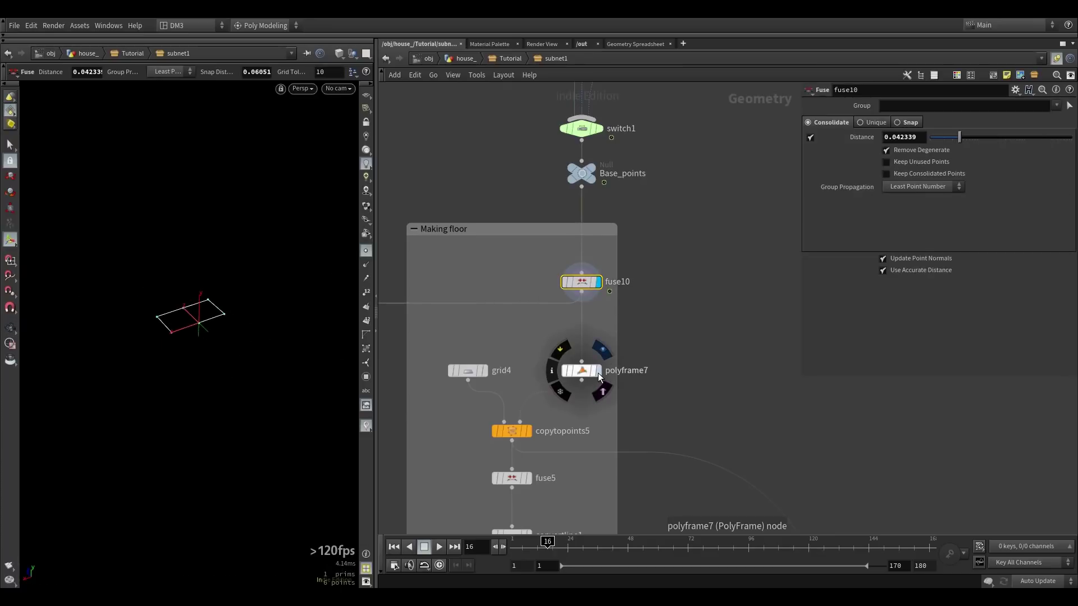
# Step: Display the polyframe7 node and view its point attributes in the geometry spreadsheet
pyautogui.click(581, 375)
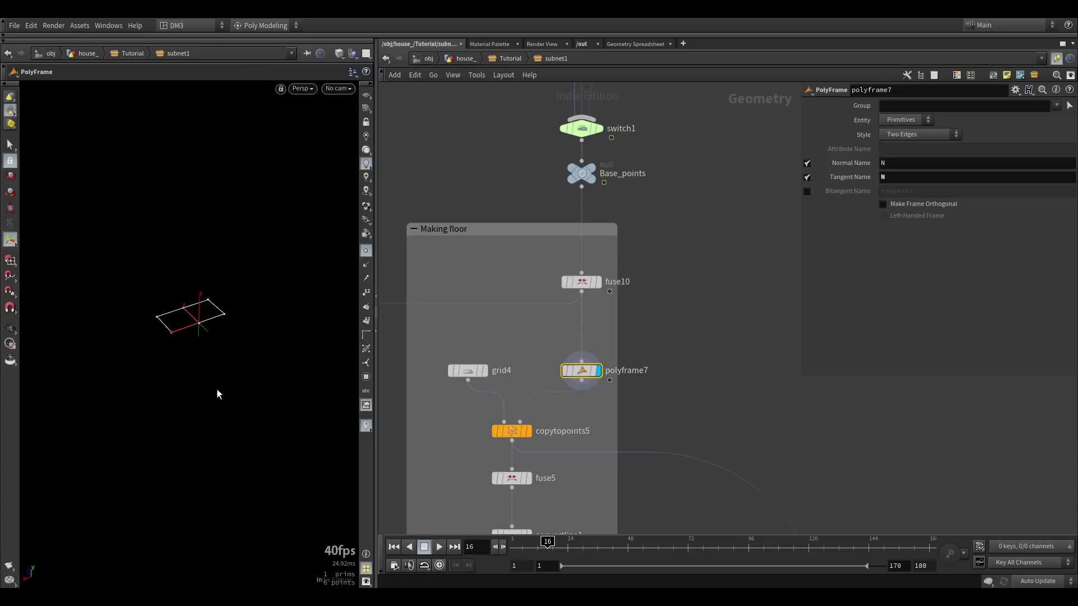
pyautogui.click(643, 45)
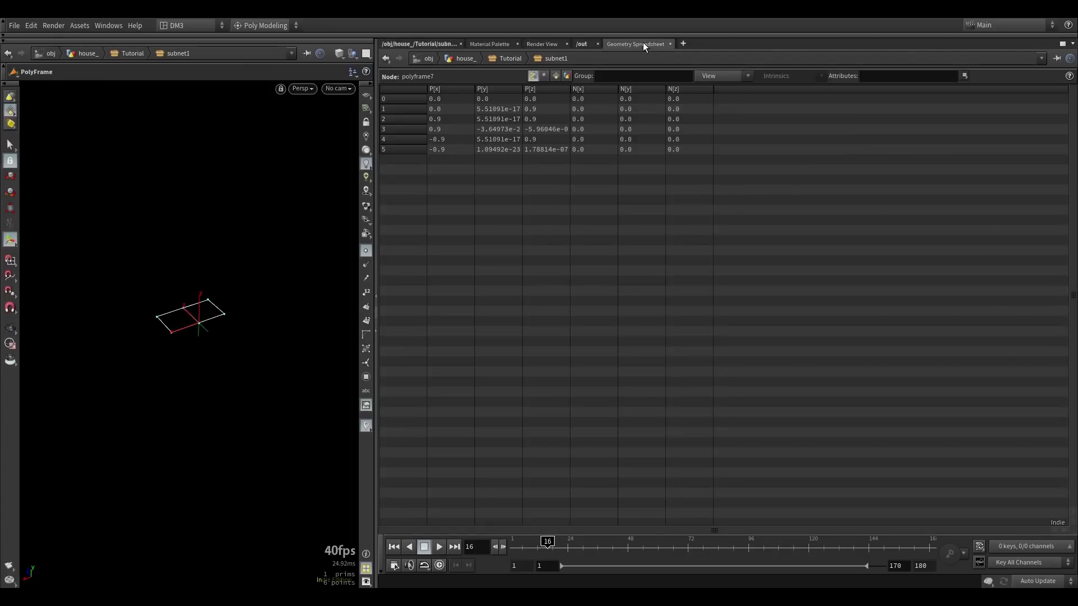
pyautogui.click(422, 43)
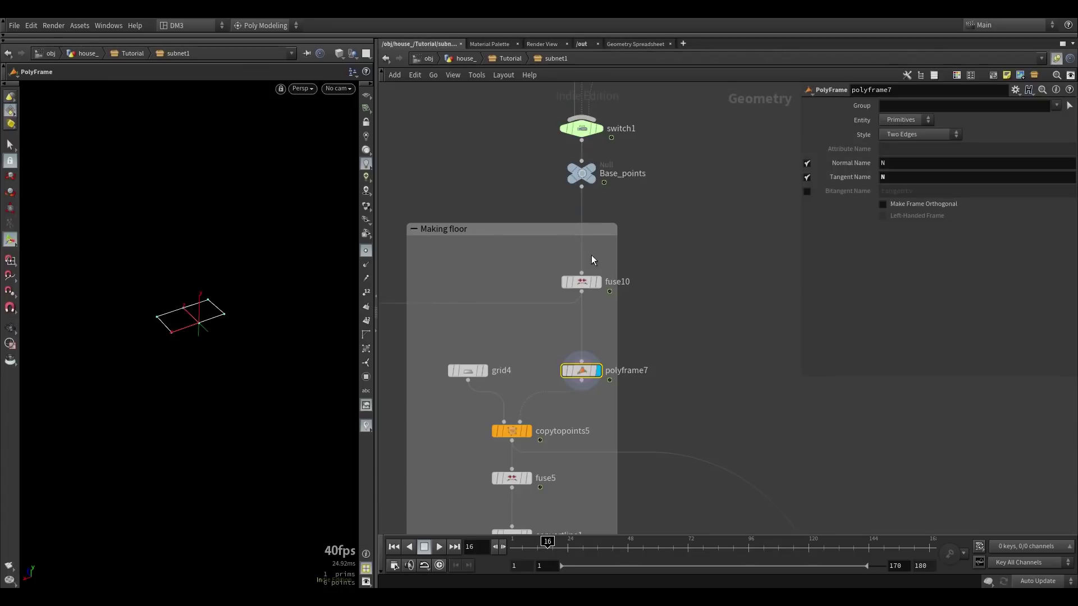
# Step: Compare the point attributes of fuse10 with those of polyframe7 in the geometry spreadsheet
pyautogui.click(583, 283)
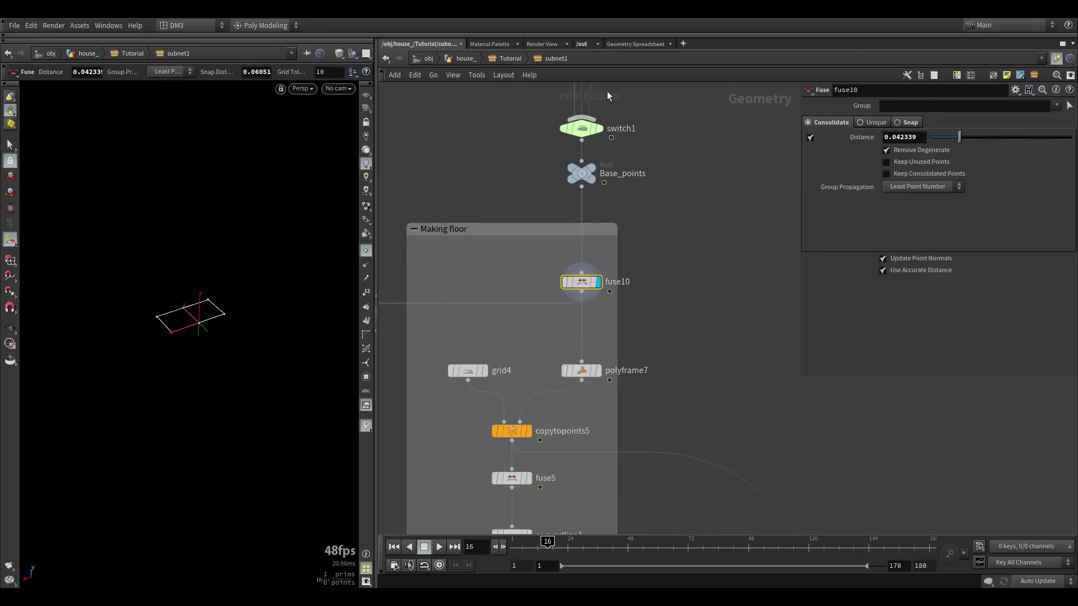
pyautogui.click(628, 43)
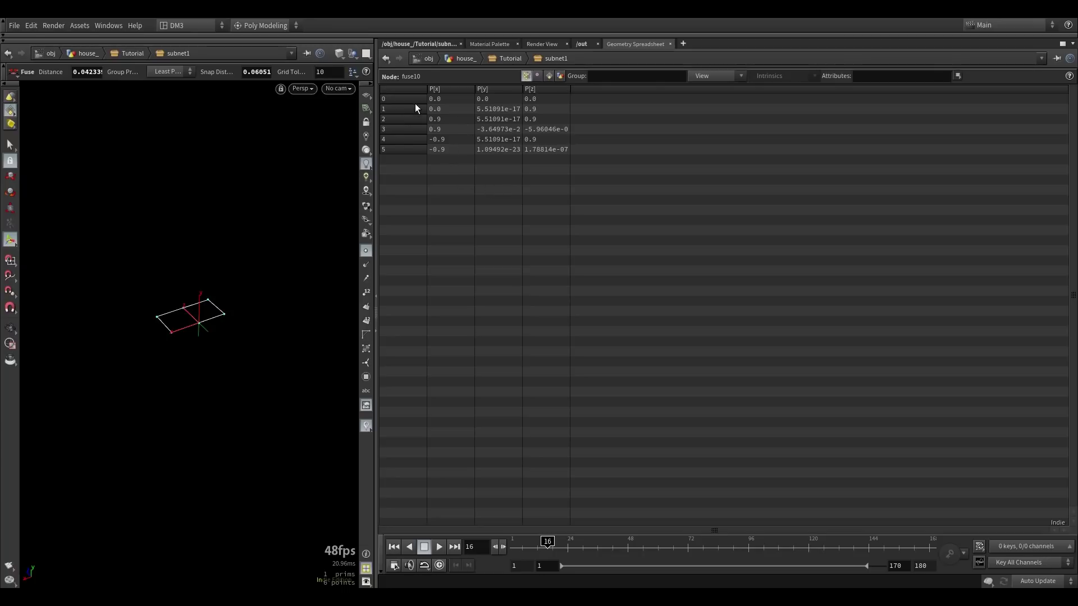
pyautogui.click(424, 44)
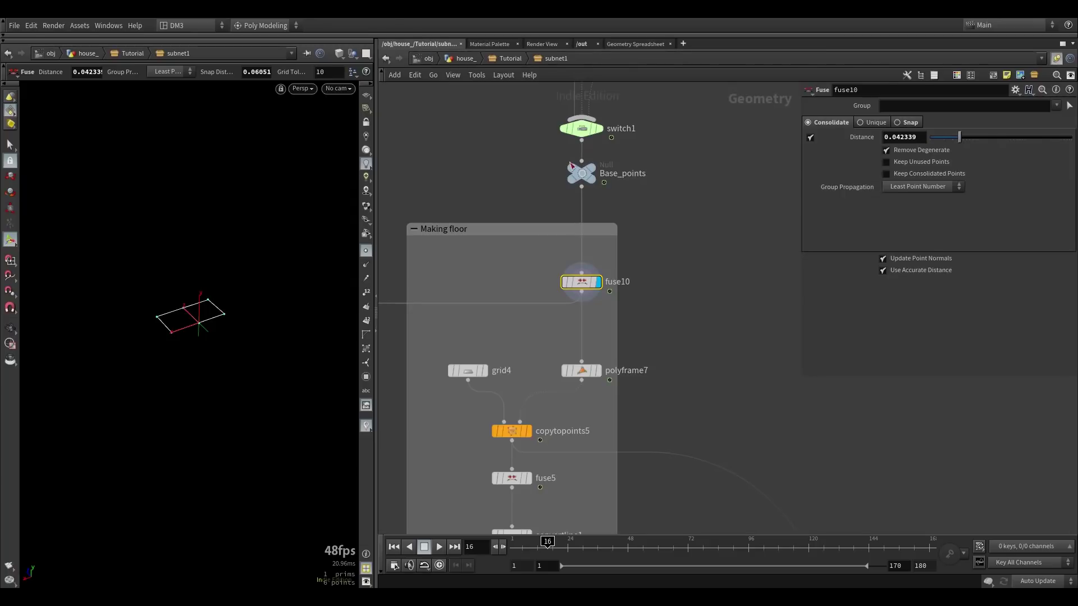
pyautogui.click(584, 371)
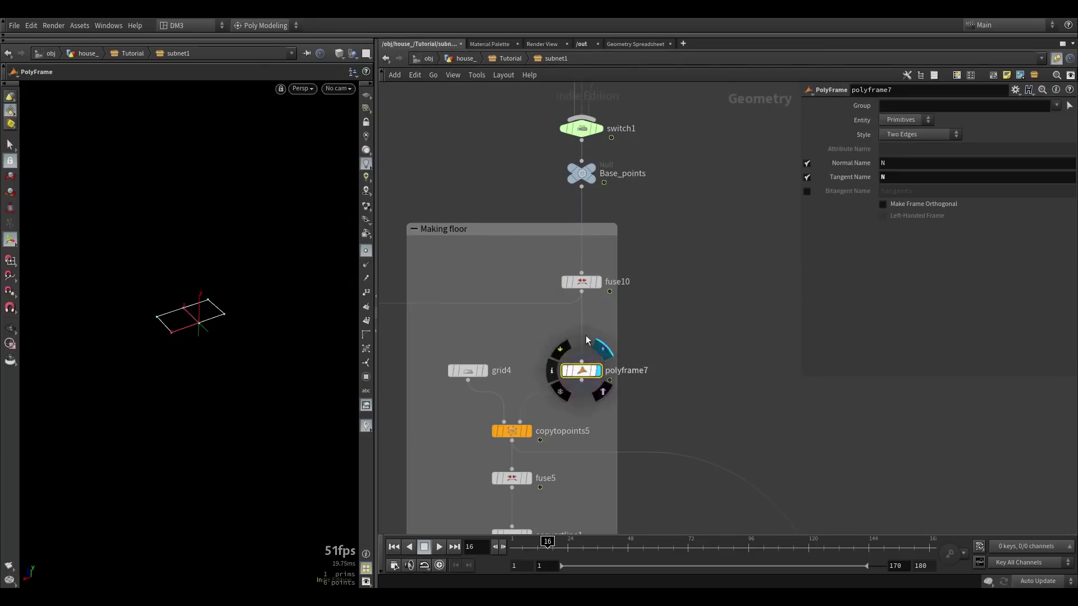
pyautogui.click(642, 45)
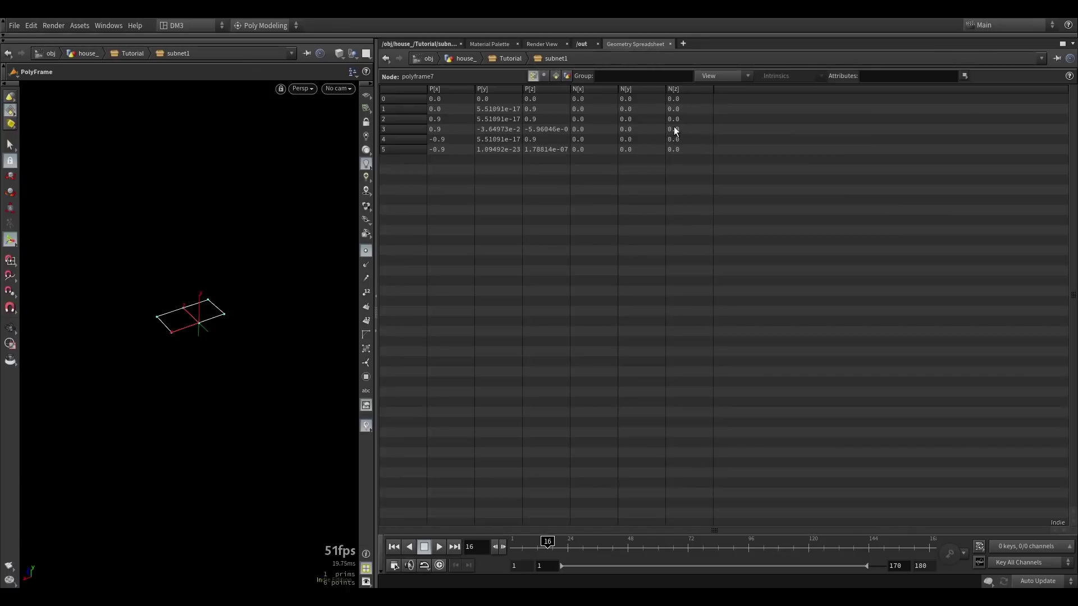
pyautogui.click(426, 43)
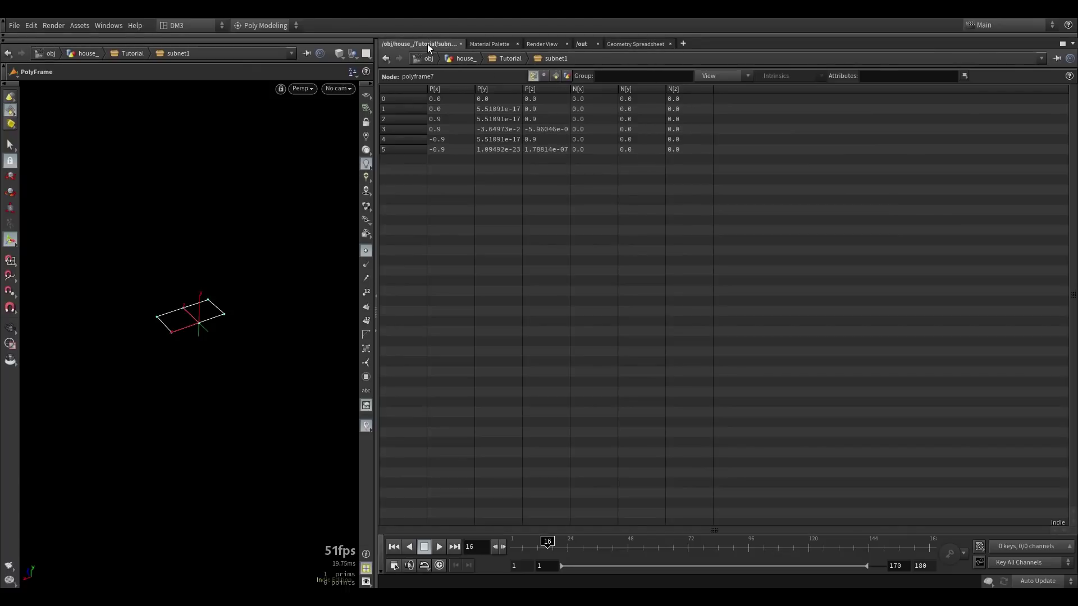
# Step: Display the copytopoints5 node and inspect the grid copies placed on the footprint points
pyautogui.moveTo(627, 341); pyautogui.dragTo(692, 229, button='middle')
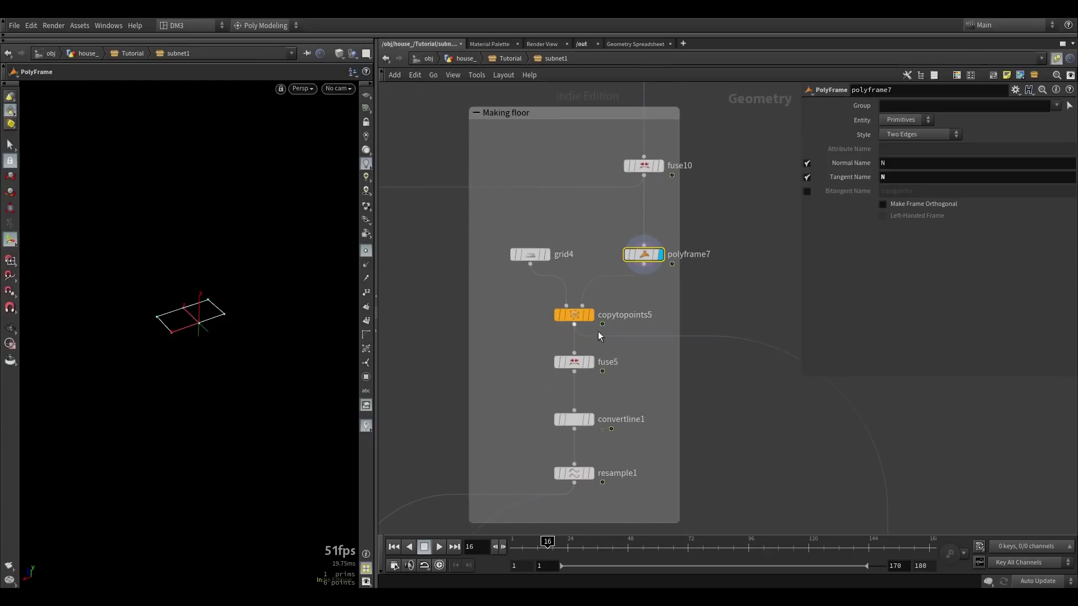
pyautogui.click(590, 314)
pyautogui.click(579, 319)
pyautogui.moveTo(247, 365); pyautogui.dragTo(190, 325)
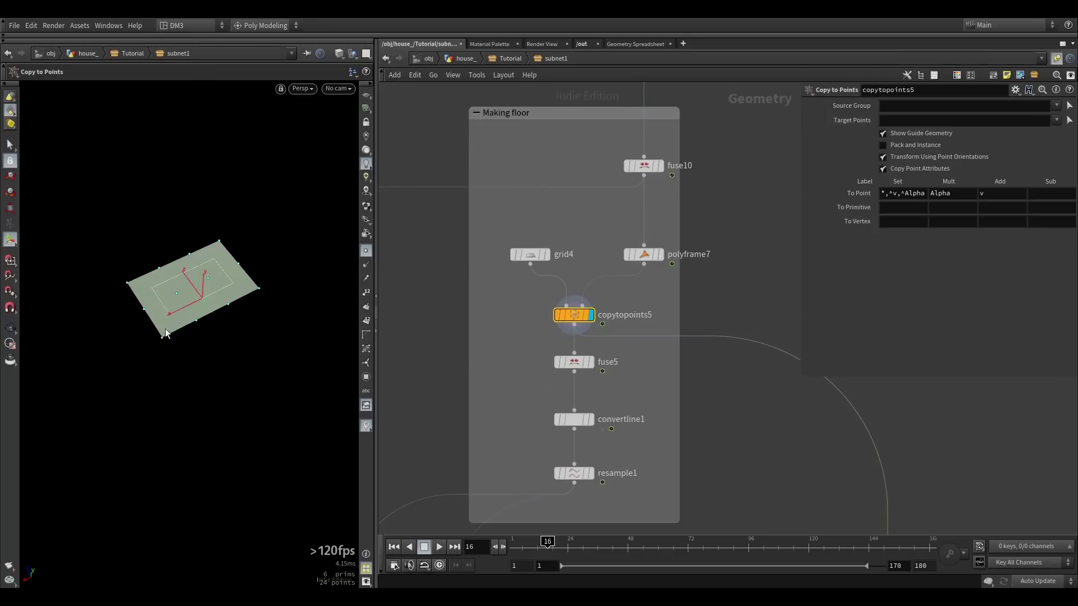
pyautogui.press('Escape')
pyautogui.moveTo(227, 294); pyautogui.dragTo(224, 254)
pyautogui.press('Return')
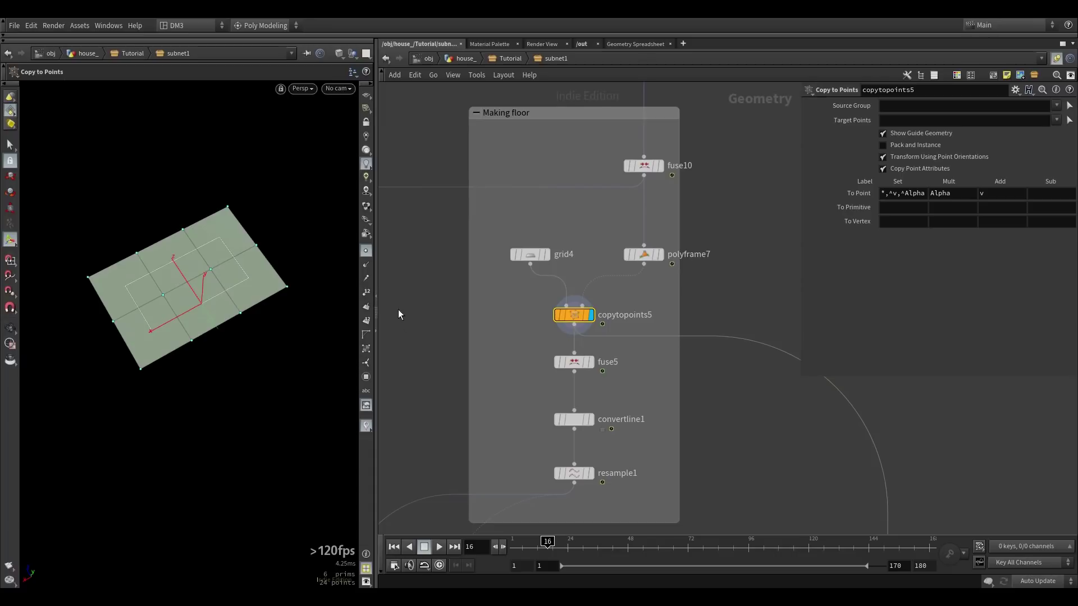
# Step: Display the fuse5 node's merged floor and the convertline1 node's edge lines one after the other
pyautogui.moveTo(524, 355); pyautogui.dragTo(527, 291, button='middle')
pyautogui.click(594, 299)
pyautogui.click(578, 302)
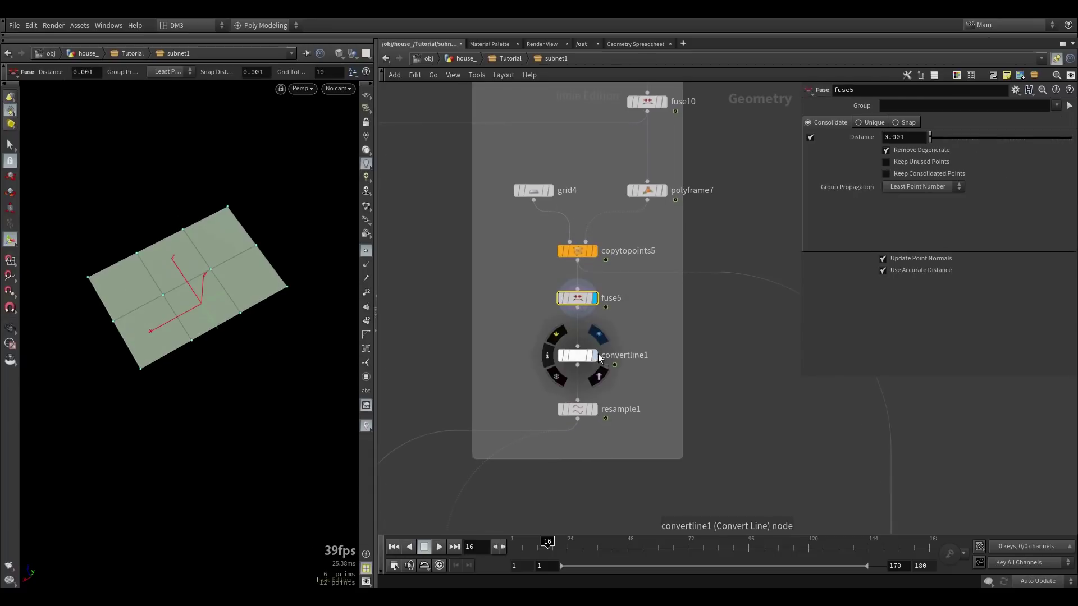
pyautogui.click(597, 356)
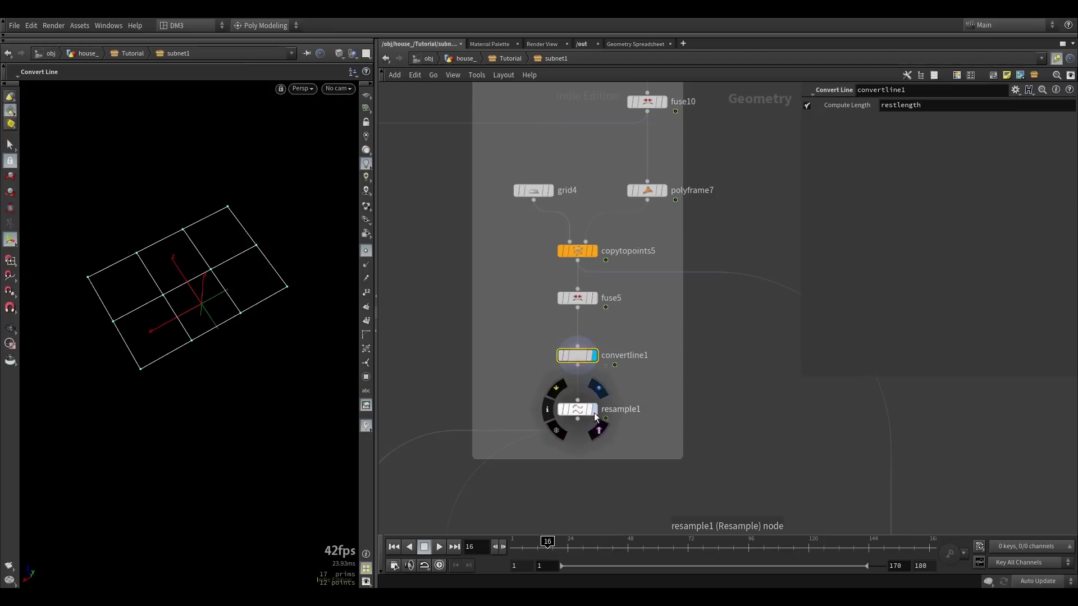
# Step: Display the resample1 node and examine its segment settings and the added points on the floor lines
pyautogui.click(595, 413)
pyautogui.click(579, 410)
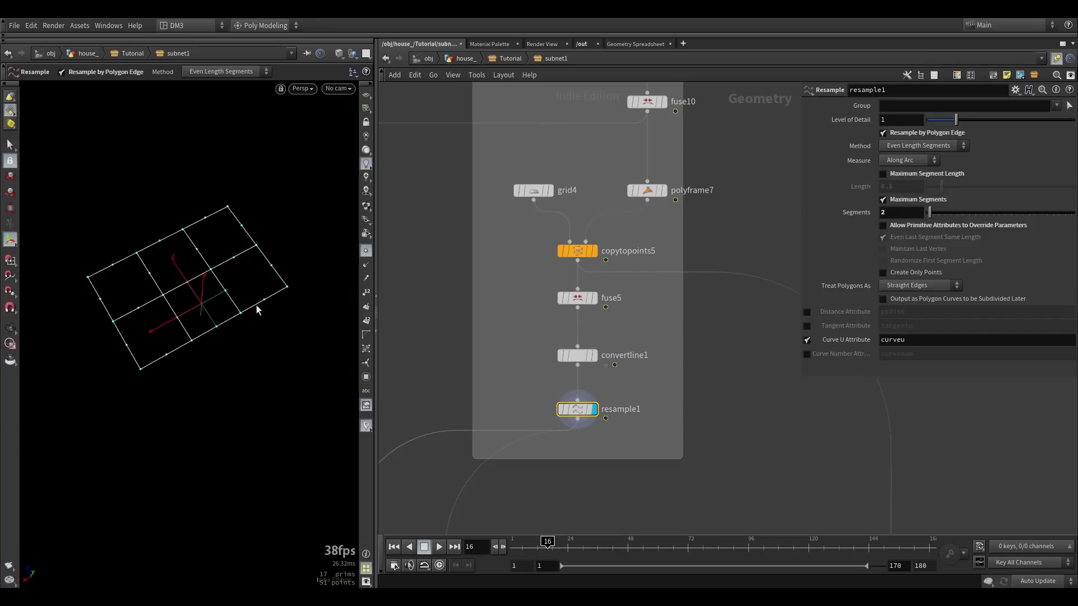
pyautogui.moveTo(267, 306); pyautogui.dragTo(229, 320)
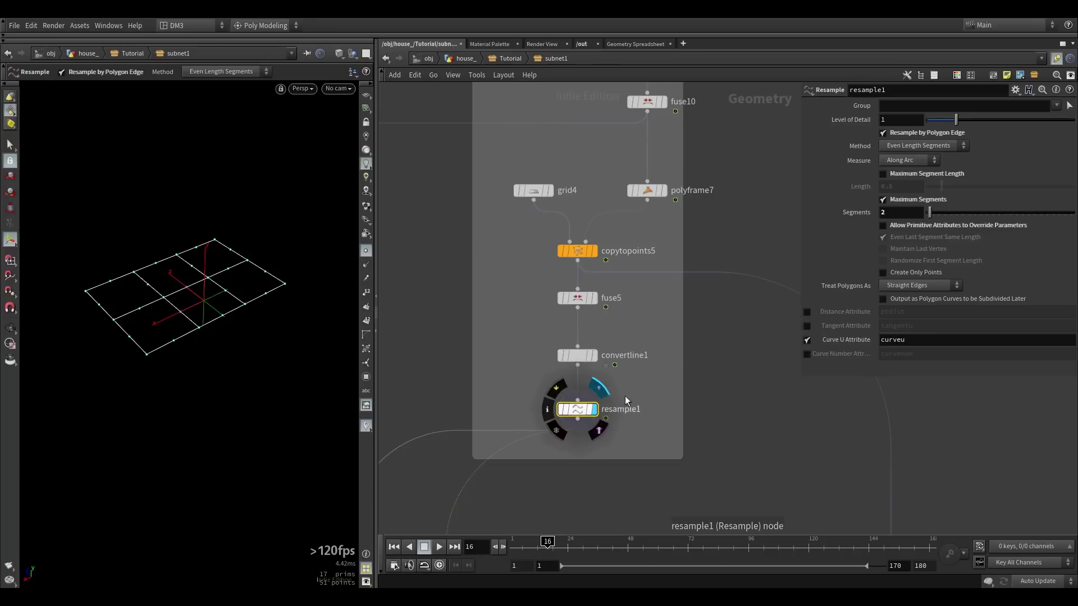
pyautogui.moveTo(643, 383); pyautogui.dragTo(644, 324, button='middle')
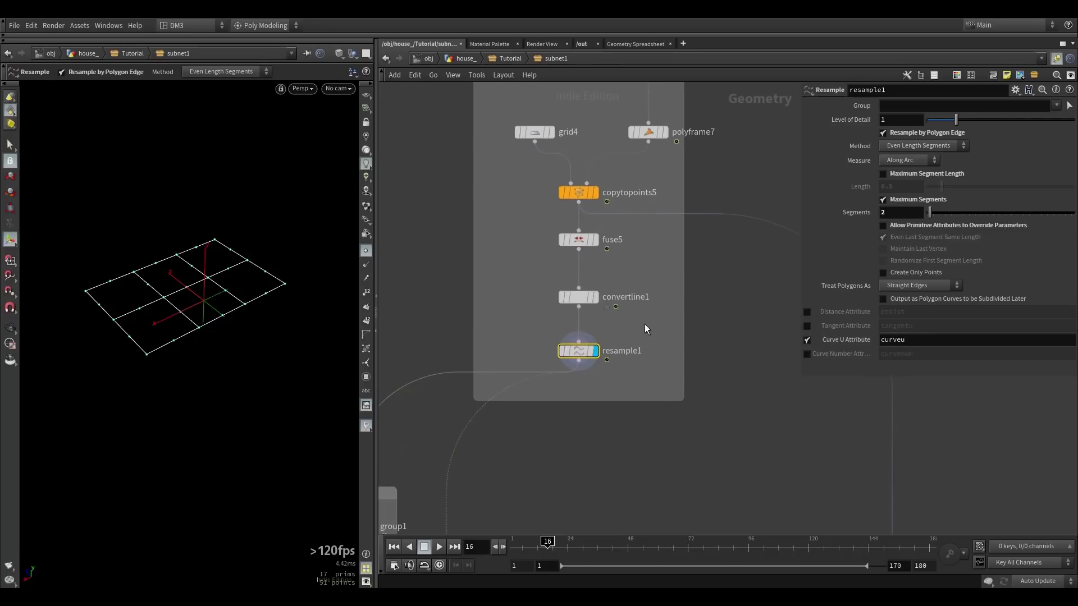
# Step: Check the resample1 node's point attributes, including curveu, in the geometry spreadsheet and return to the node network
pyautogui.click(621, 45)
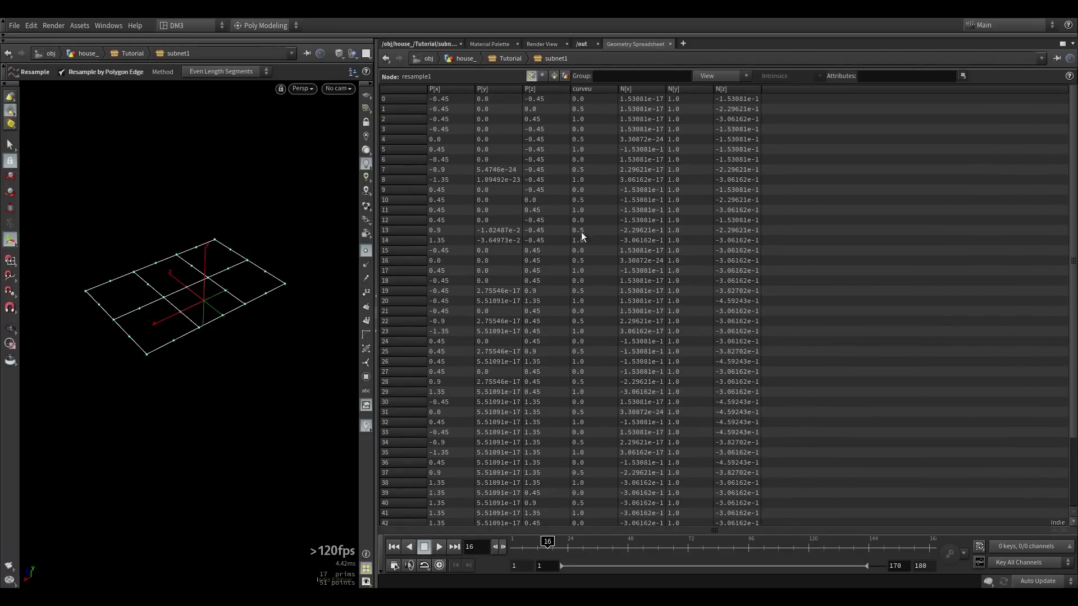
pyautogui.click(418, 43)
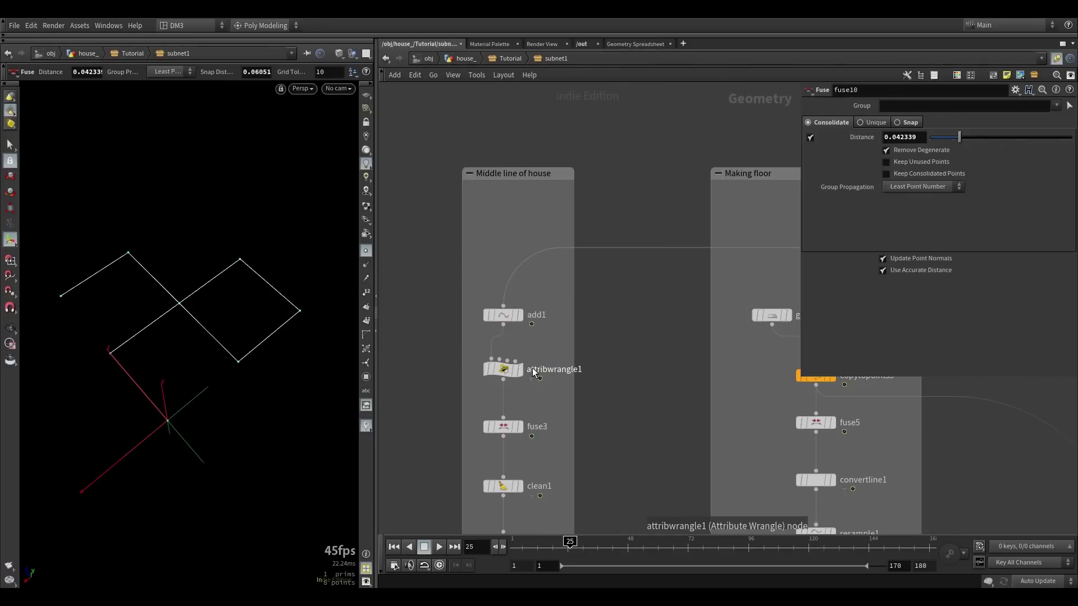
# Step: Display attribwrangle1's connected lines, add1's bare points and the fuse10 source lines in turn to compare them
pyautogui.click(523, 373)
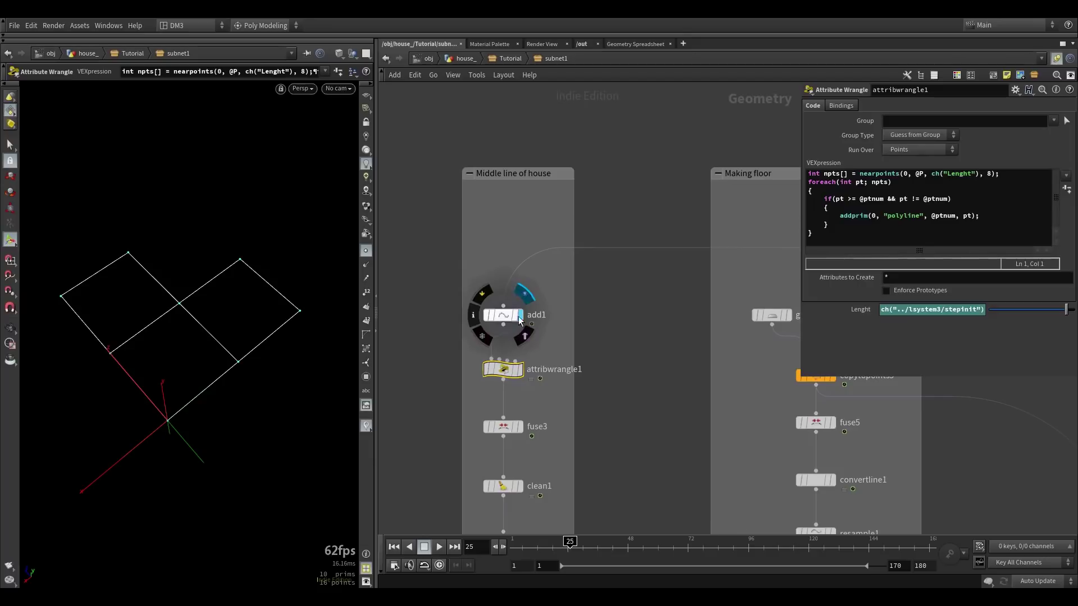
pyautogui.click(503, 319)
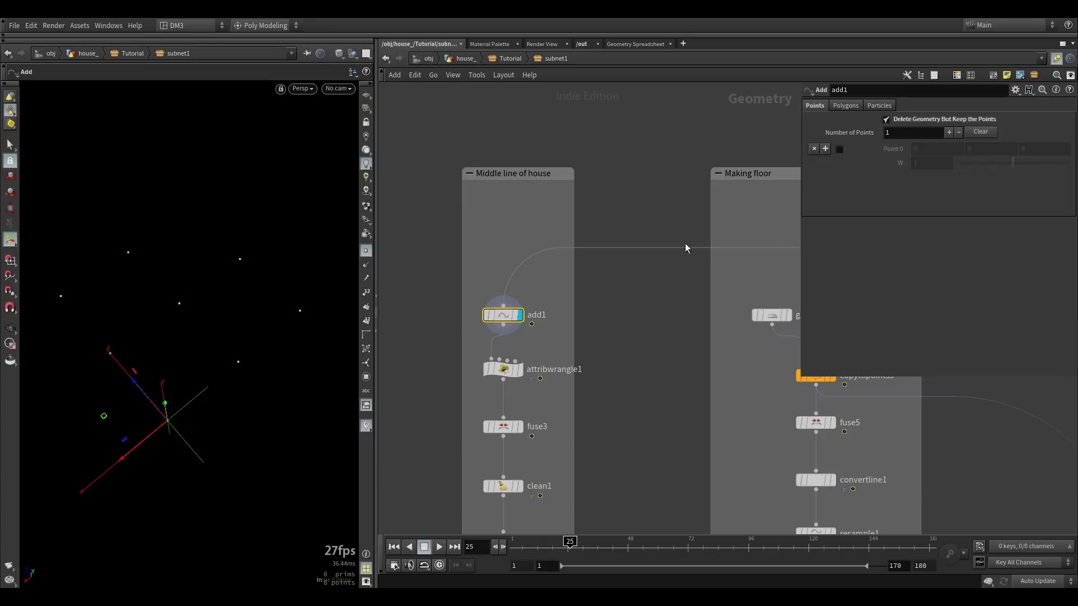
pyautogui.scroll(-3, 602, 271)
pyautogui.click(777, 257)
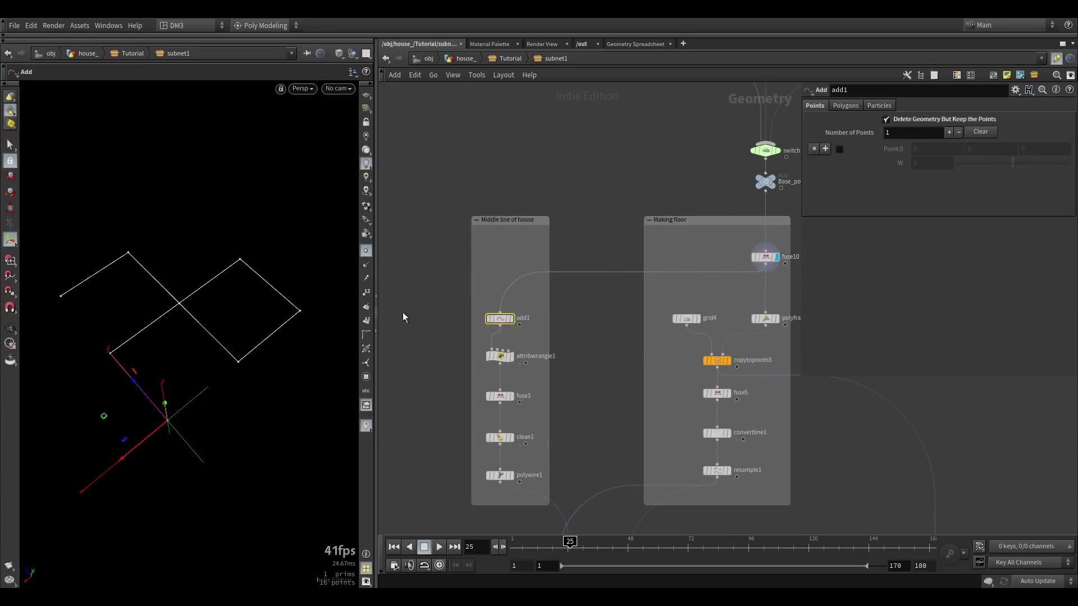
# Step: Compare the attribwrangle1 output with the fuse10 footprint lines again, finishing on fuse10 and its settings
pyautogui.scroll(2, 509, 359)
pyautogui.click(498, 357)
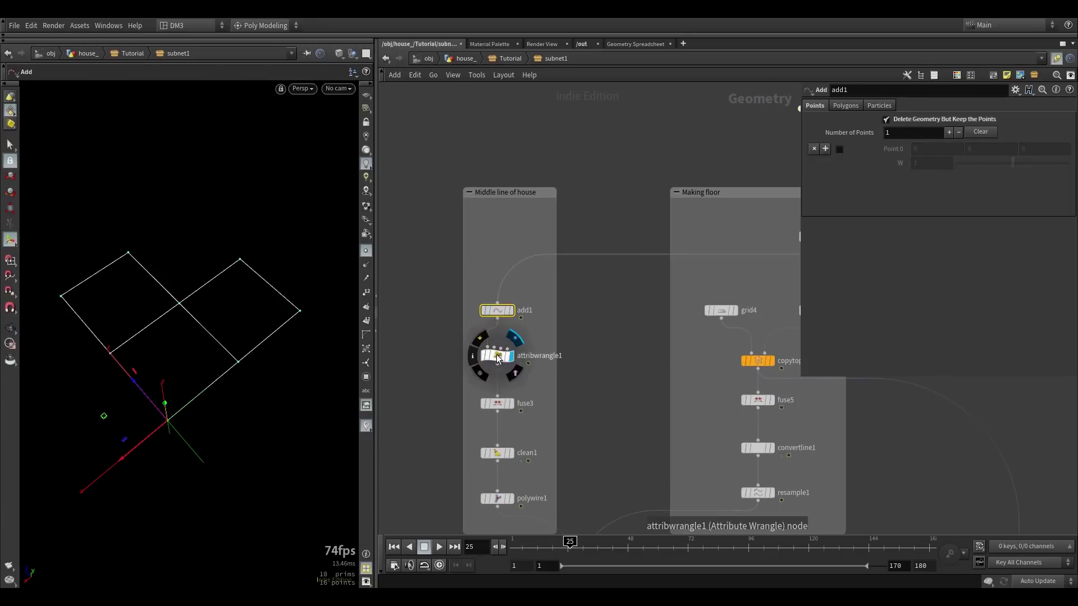
pyautogui.moveTo(586, 303)
pyautogui.mouseDown(button='middle')
pyautogui.moveTo(555, 322)
pyautogui.moveTo(580, 315)
pyautogui.mouseUp(button='middle')
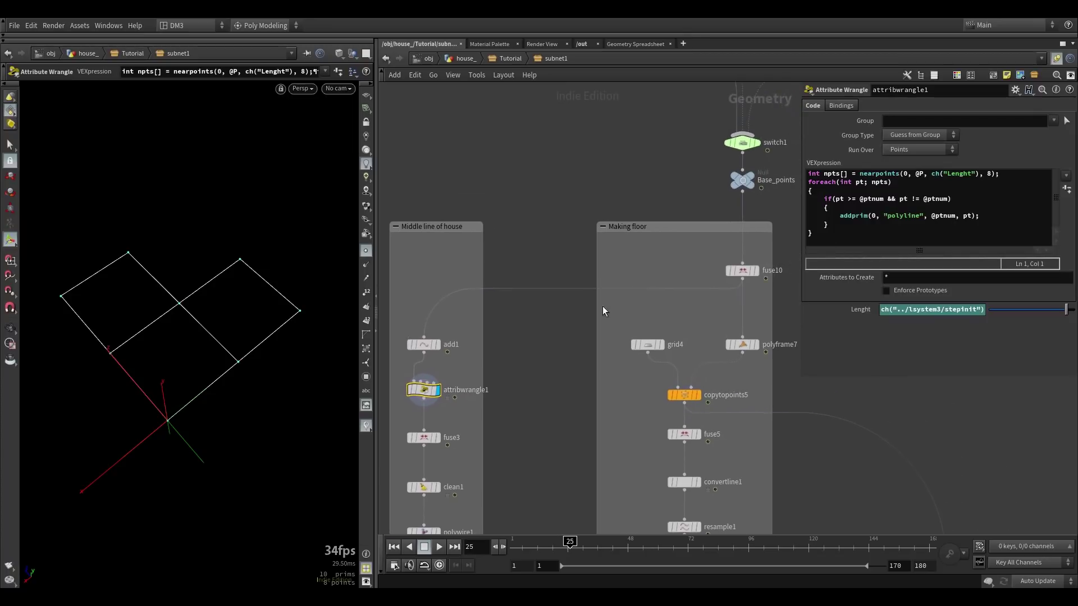
pyautogui.click(757, 274)
pyautogui.click(743, 271)
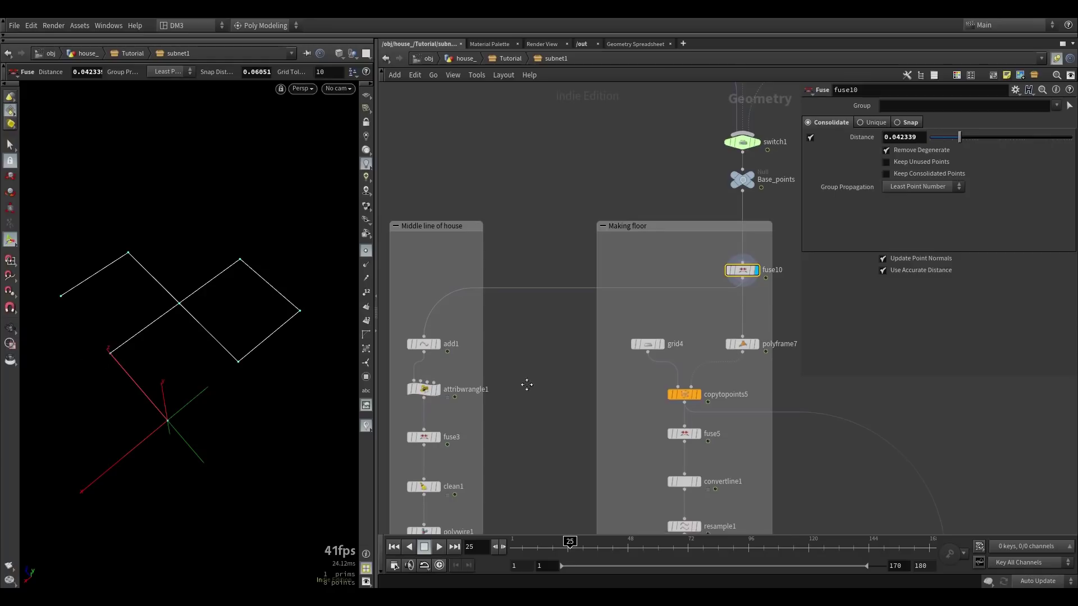
# Step: Display the attribwrangle1 node and examine its nearpoints VEX code and the polylines it adds between neighbouring points
pyautogui.moveTo(528, 385); pyautogui.dragTo(681, 268, button='middle')
pyautogui.scroll(2, 599, 261)
pyautogui.click(585, 276)
pyautogui.click(565, 279)
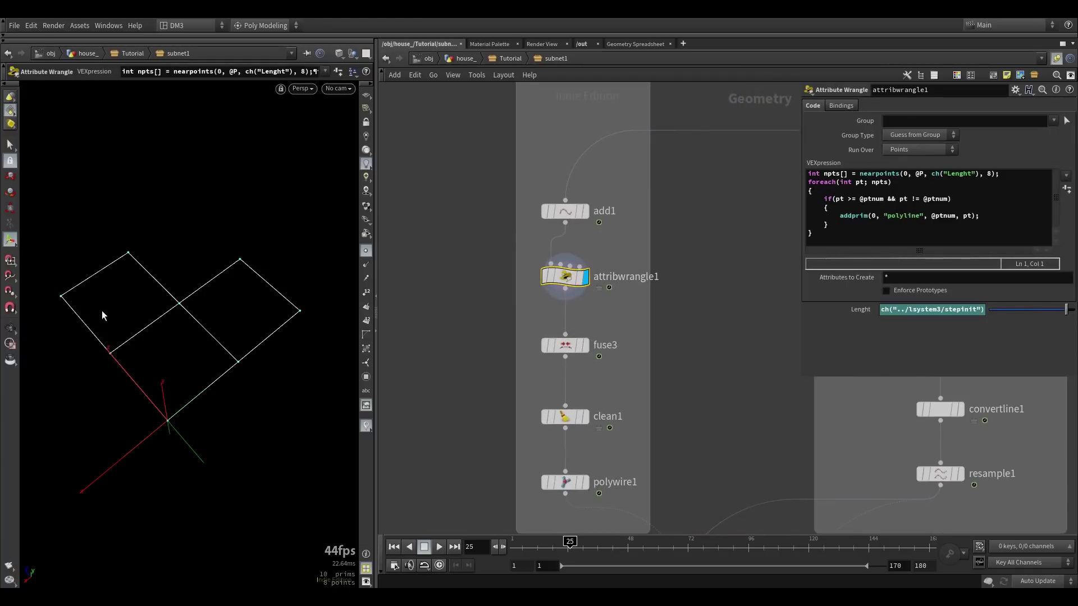
# Step: Display the fuse3 node with its consolidate settings, followed by the clean1 node, in the middle line network
pyautogui.moveTo(623, 372); pyautogui.dragTo(624, 280, button='middle')
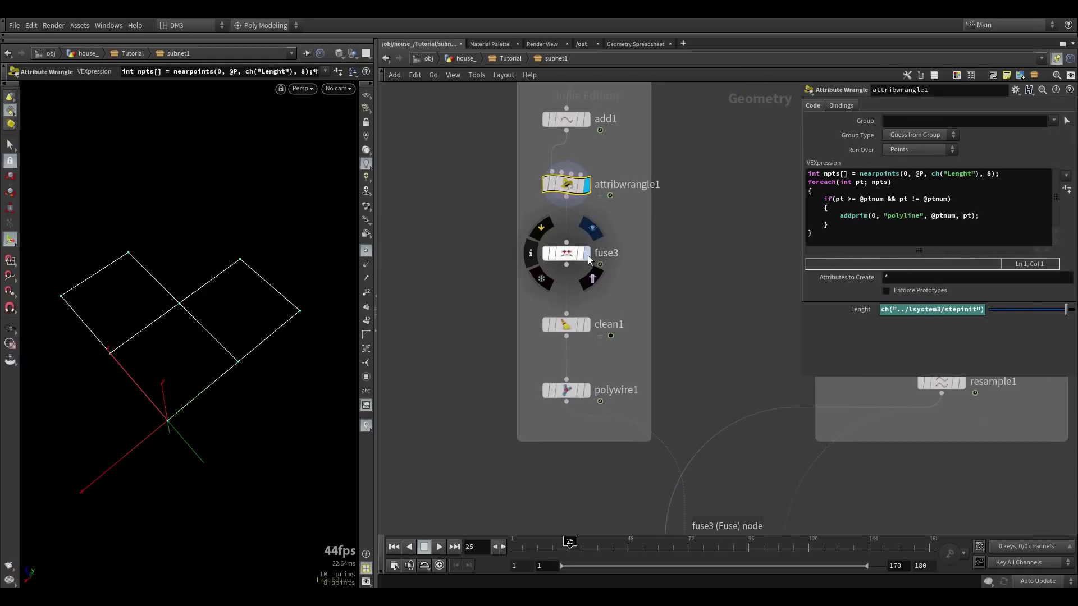
pyautogui.click(586, 254)
pyautogui.click(575, 255)
pyautogui.moveTo(589, 335)
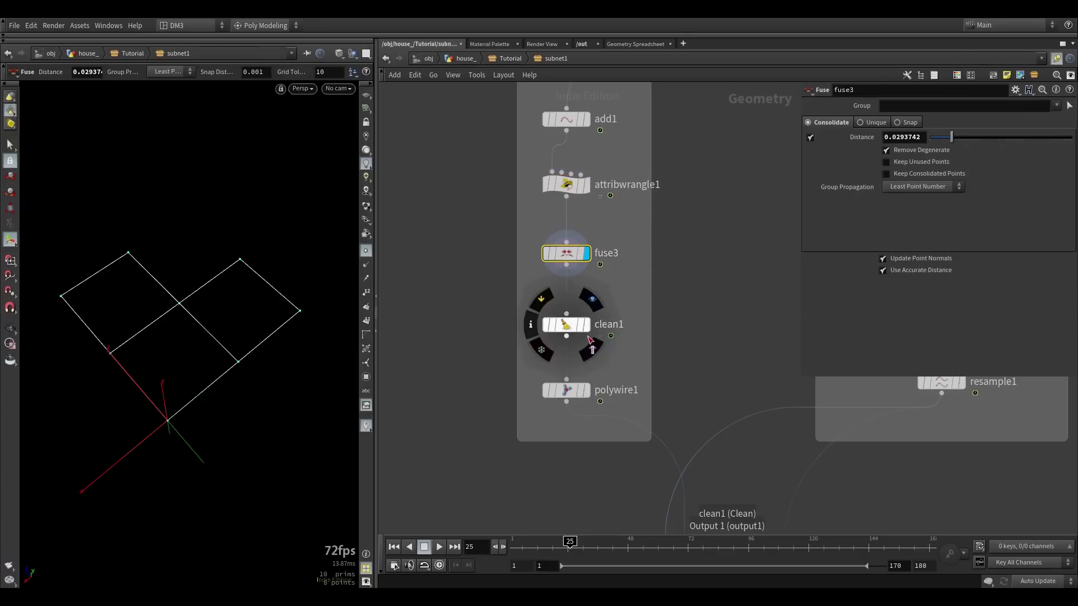
pyautogui.click(586, 324)
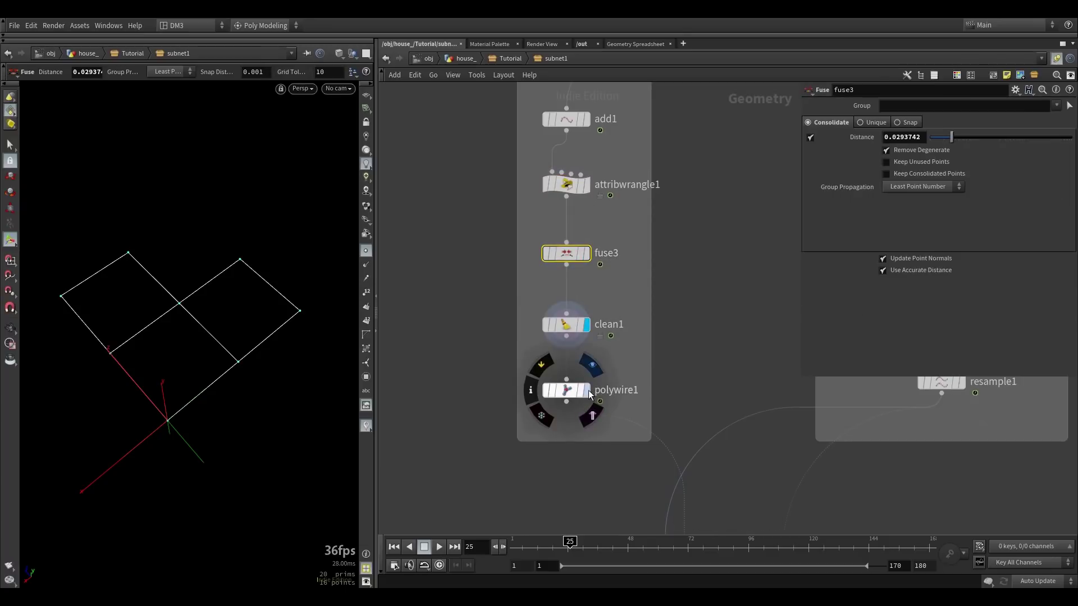
# Step: Display the polywire1 node and inspect its settings and the wire geometry around the house's middle lines
pyautogui.click(586, 390)
pyautogui.click(569, 391)
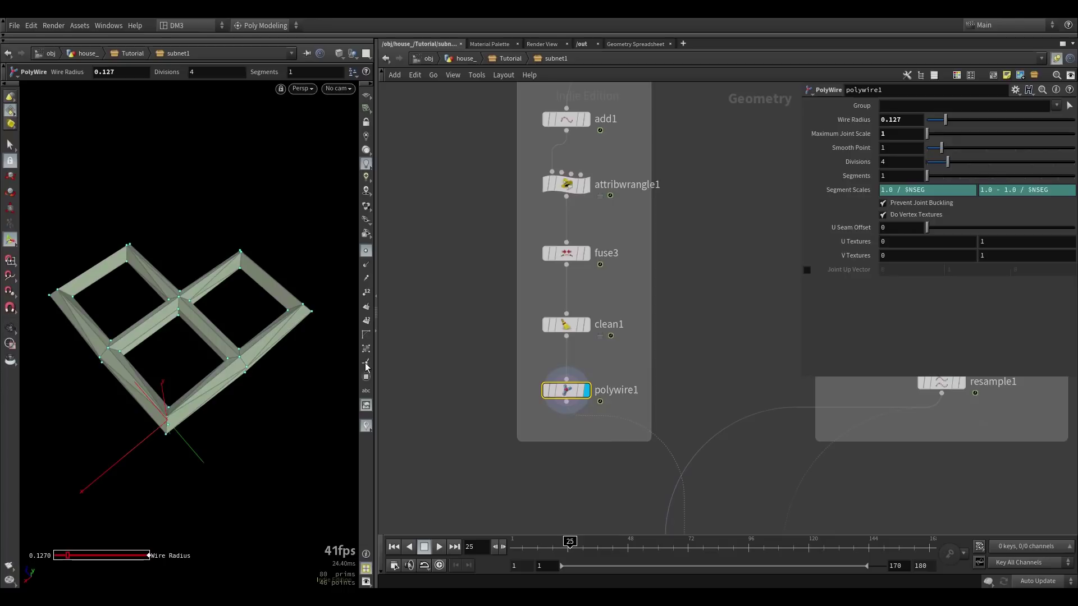
pyautogui.keyDown('alt'); pyautogui.moveTo(163, 402); pyautogui.dragTo(155, 377); pyautogui.keyUp('alt')
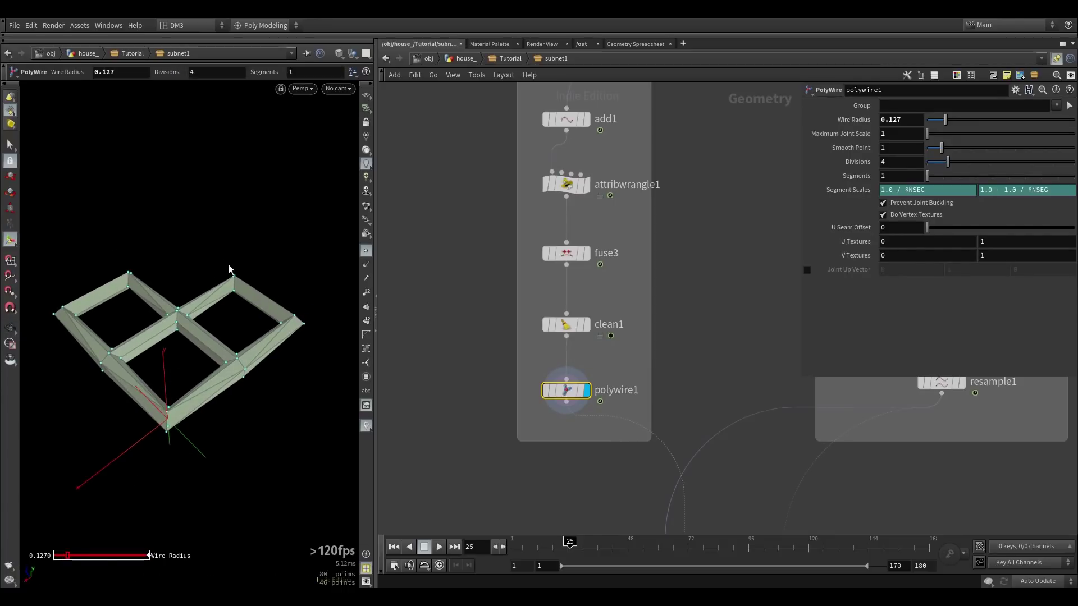
pyautogui.keyDown('alt'); pyautogui.moveTo(229, 269); pyautogui.dragTo(241, 315); pyautogui.keyUp('alt')
# Step: Display the group1 node and examine how the polywire bounding object selects the Mid_inhouse points
pyautogui.moveTo(497, 376); pyautogui.dragTo(428, 241, button='middle')
pyautogui.scroll(-3, 432, 249)
pyautogui.scroll(4, 566, 387)
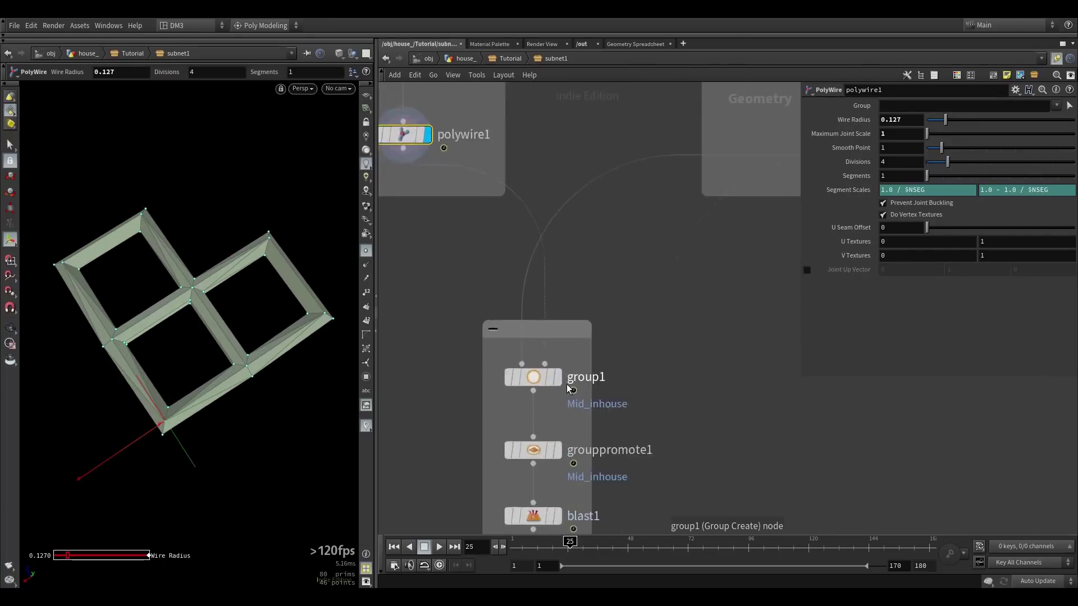
pyautogui.scroll(1, 567, 385)
pyautogui.click(555, 376)
pyautogui.click(530, 377)
pyautogui.keyDown('alt'); pyautogui.moveTo(175, 371); pyautogui.dragTo(157, 328); pyautogui.keyUp('alt')
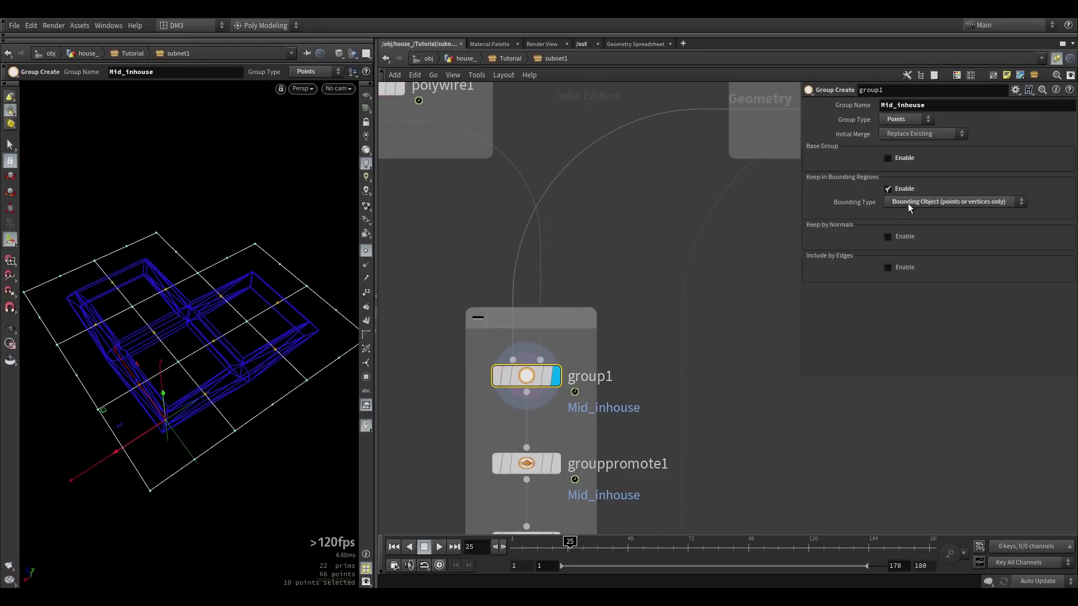
pyautogui.moveTo(551, 274); pyautogui.dragTo(540, 251, button='middle')
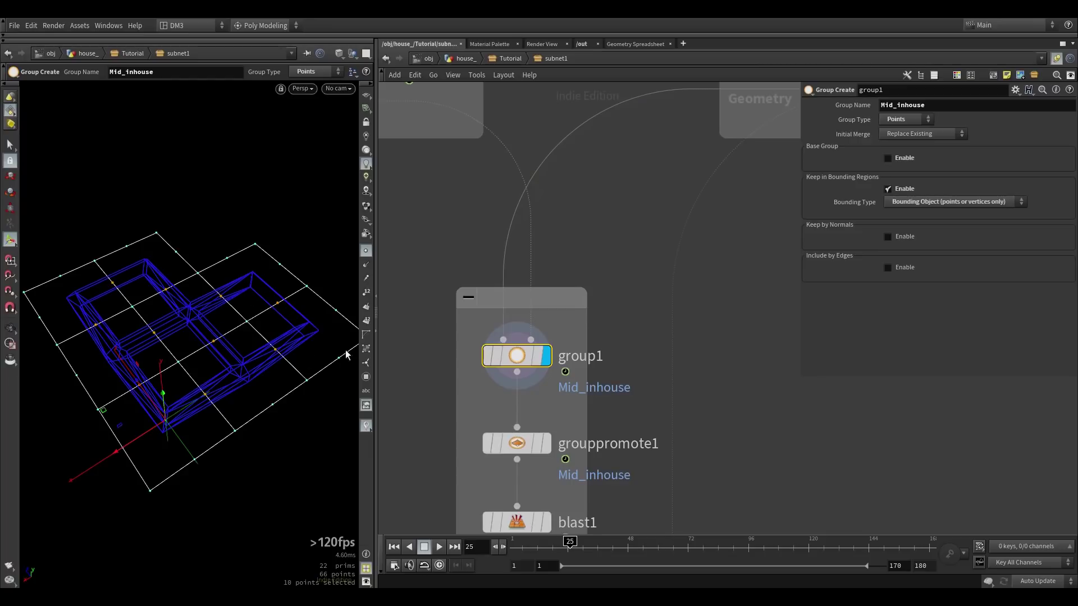
# Step: Display the grouppromote1 node and inspect the promotion of the Mid_inhouse group to primitives on the floor lines
pyautogui.moveTo(589, 412); pyautogui.dragTo(618, 319, button='middle')
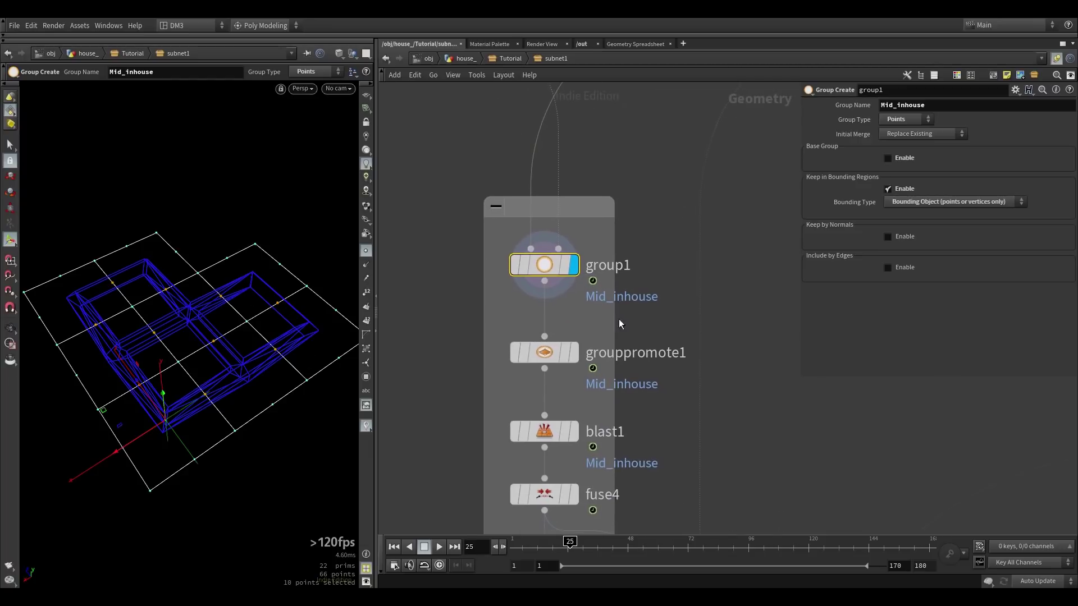
pyautogui.click(575, 352)
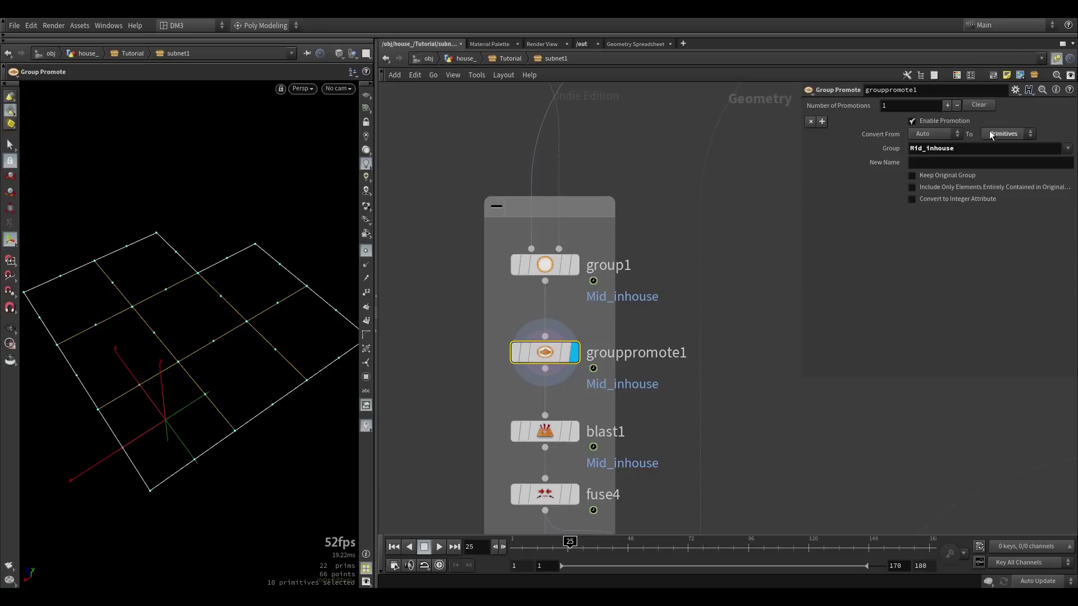
pyautogui.keyDown('alt'); pyautogui.moveTo(154, 376); pyautogui.dragTo(168, 385); pyautogui.keyUp('alt')
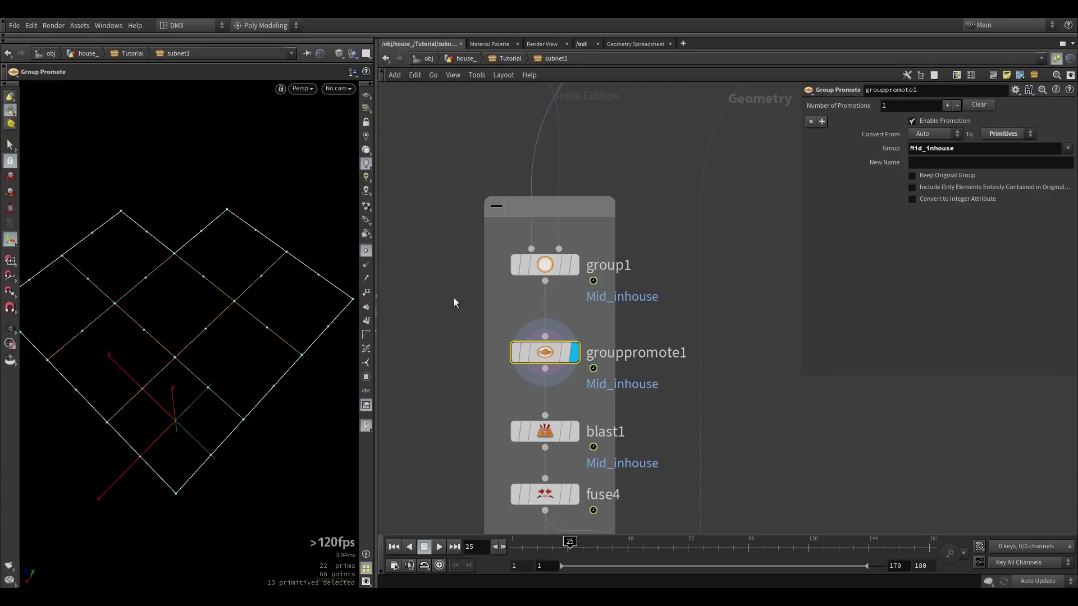
# Step: Display the blast1 node and inspect the outline left after deleting the Mid_inhouse group
pyautogui.moveTo(624, 400); pyautogui.dragTo(617, 244, button='middle')
pyautogui.click(578, 272)
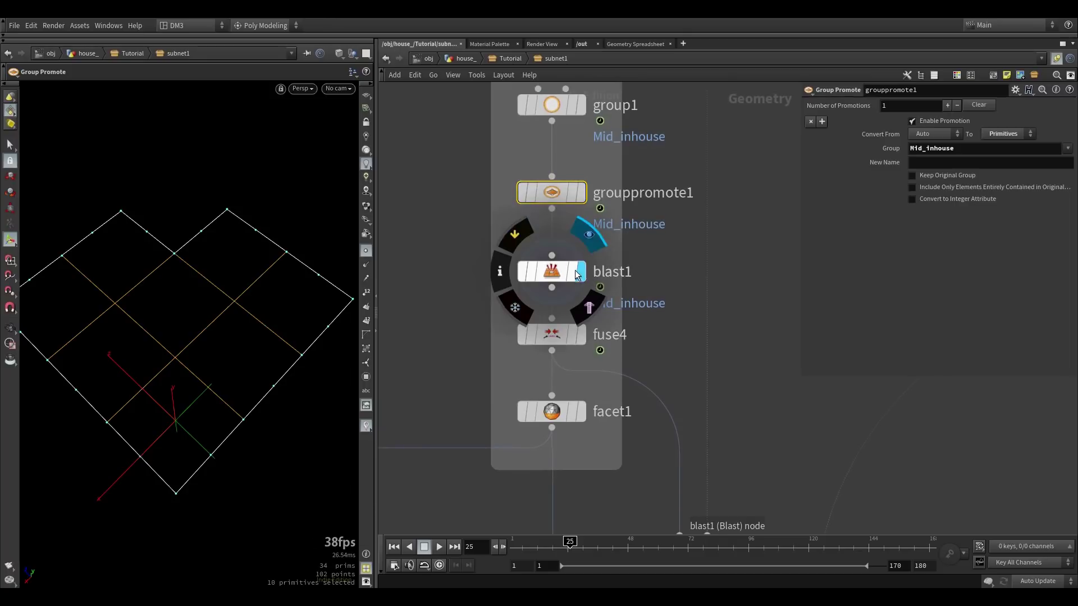
pyautogui.click(553, 275)
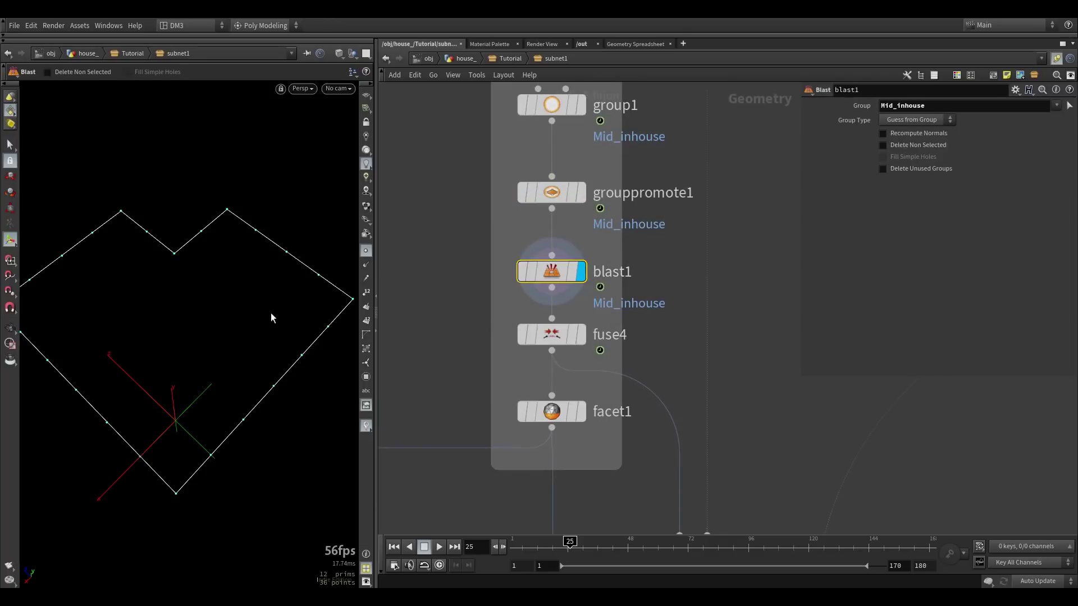
# Step: Display the fuse4 and facet1 nodes in turn and examine facet1's Remove Inline Points effect on the outline
pyautogui.moveTo(434, 352); pyautogui.dragTo(497, 268, button='middle')
pyautogui.scroll(-2, 506, 309)
pyautogui.click(647, 250)
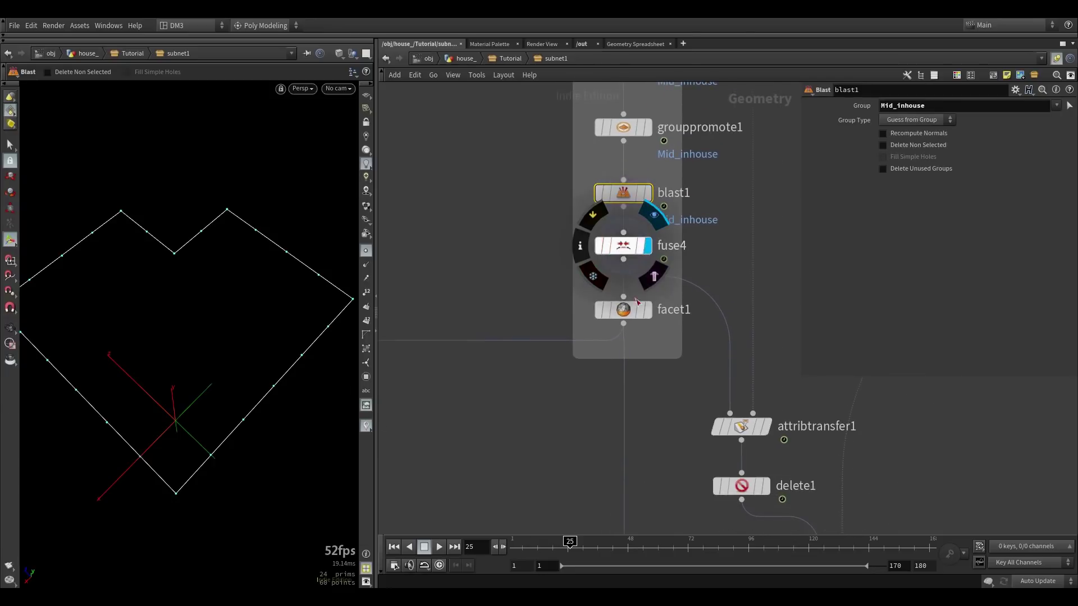
pyautogui.click(648, 312)
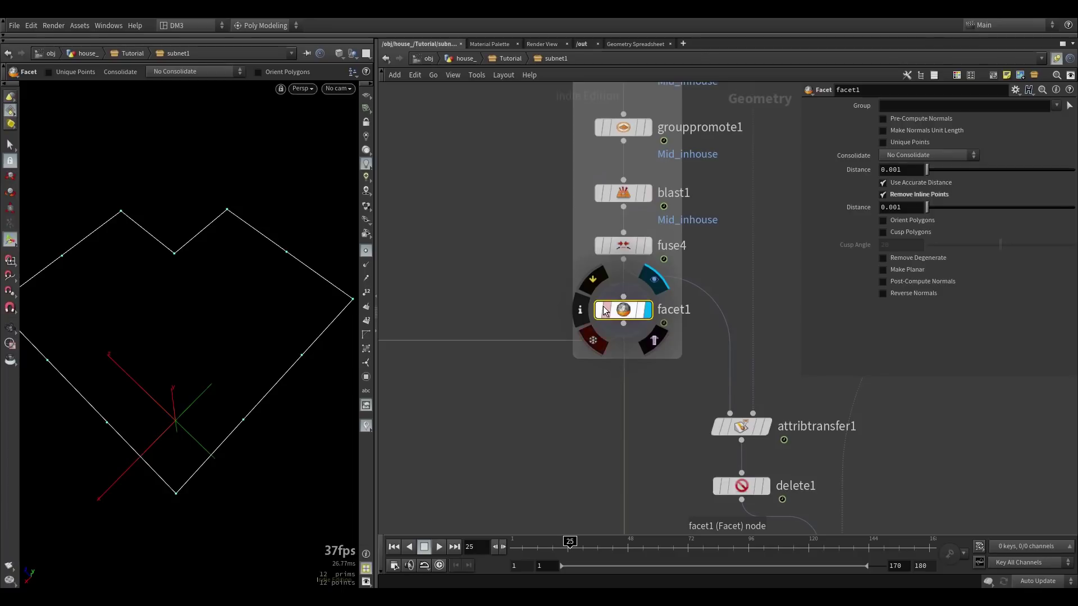
pyautogui.press('Escape')
pyautogui.moveTo(303, 318); pyautogui.dragTo(245, 306)
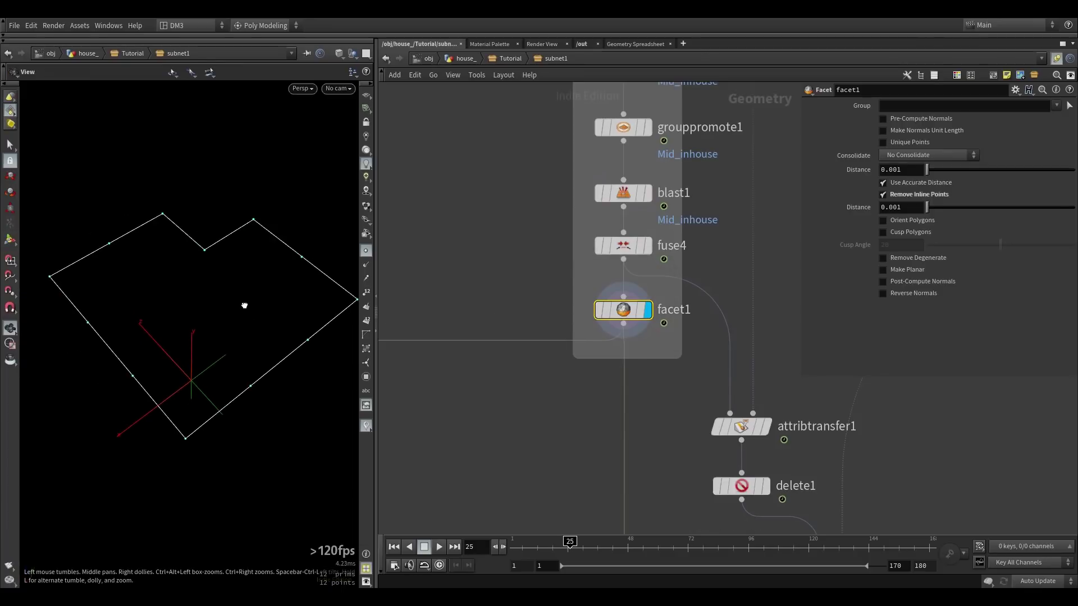
pyautogui.press('Return')
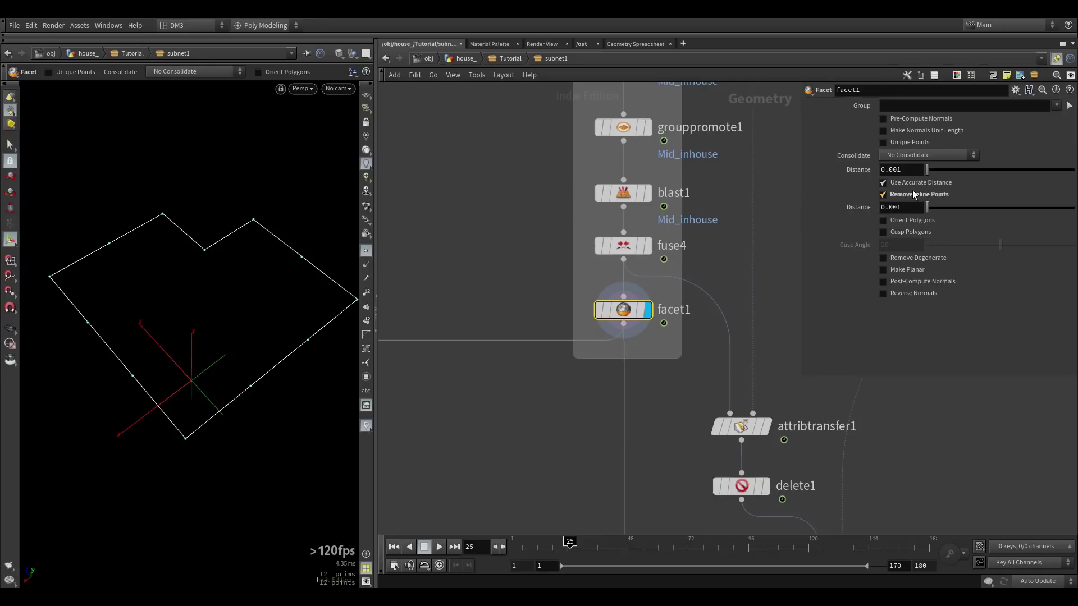
# Step: Find the Out_floor_geo null in the network, display it and inspect the filled floor polygon
pyautogui.moveTo(468, 302); pyautogui.dragTo(519, 261, button='middle')
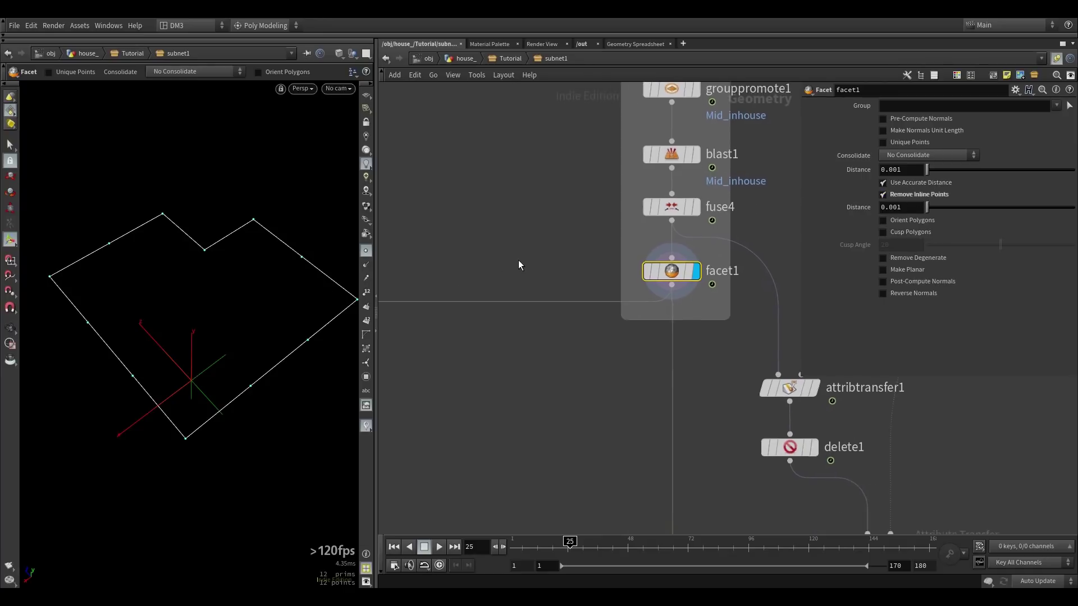
pyautogui.scroll(-5, 518, 260)
pyautogui.moveTo(525, 350); pyautogui.dragTo(666, 274, button='middle')
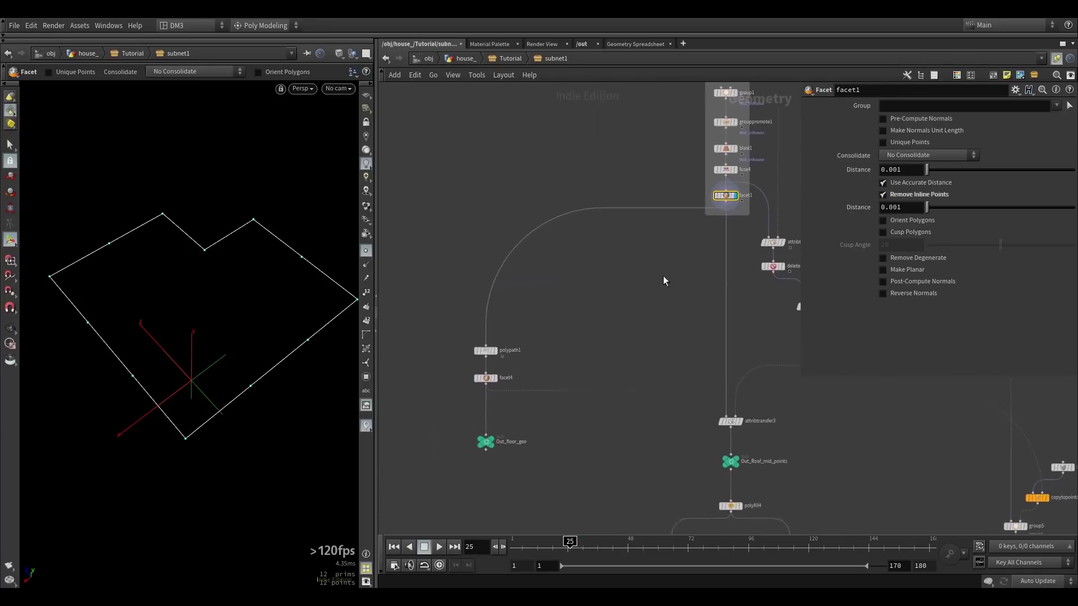
pyautogui.scroll(2, 478, 440)
pyautogui.click(476, 443)
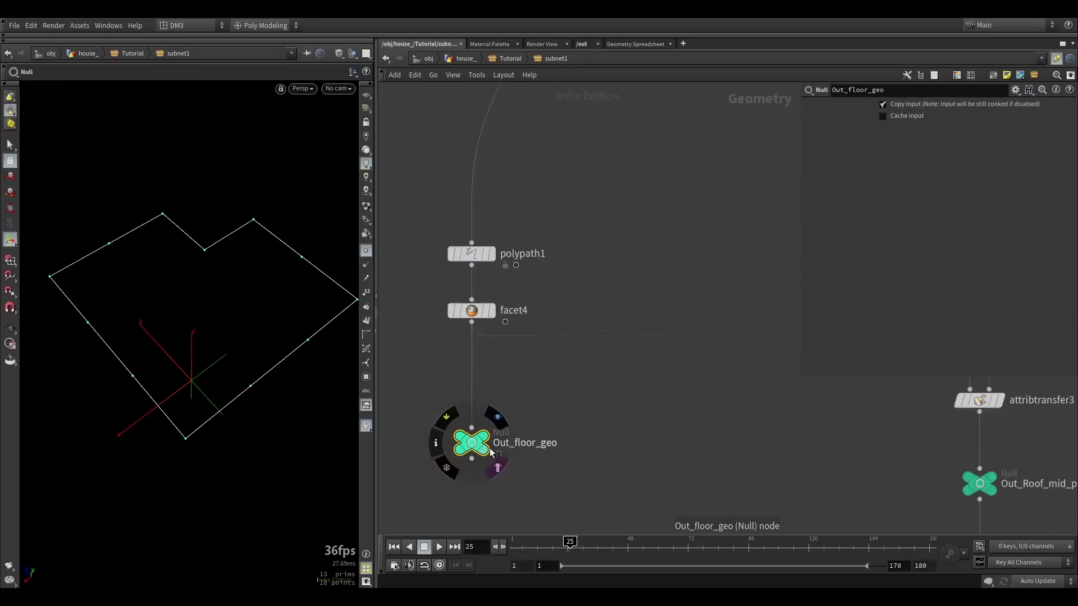
pyautogui.scroll(3, 488, 438)
pyautogui.click(498, 412)
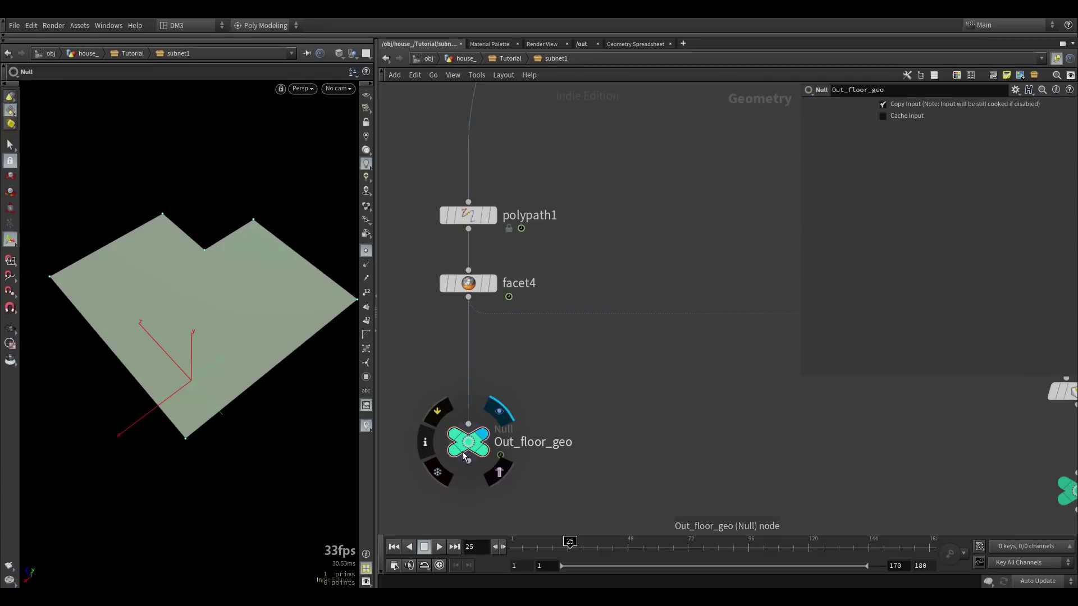
pyautogui.moveTo(211, 379)
pyautogui.keyDown('alt'); pyautogui.mouseDown()
pyautogui.moveTo(219, 384)
pyautogui.moveTo(209, 368)
pyautogui.mouseUp(); pyautogui.keyUp('alt')
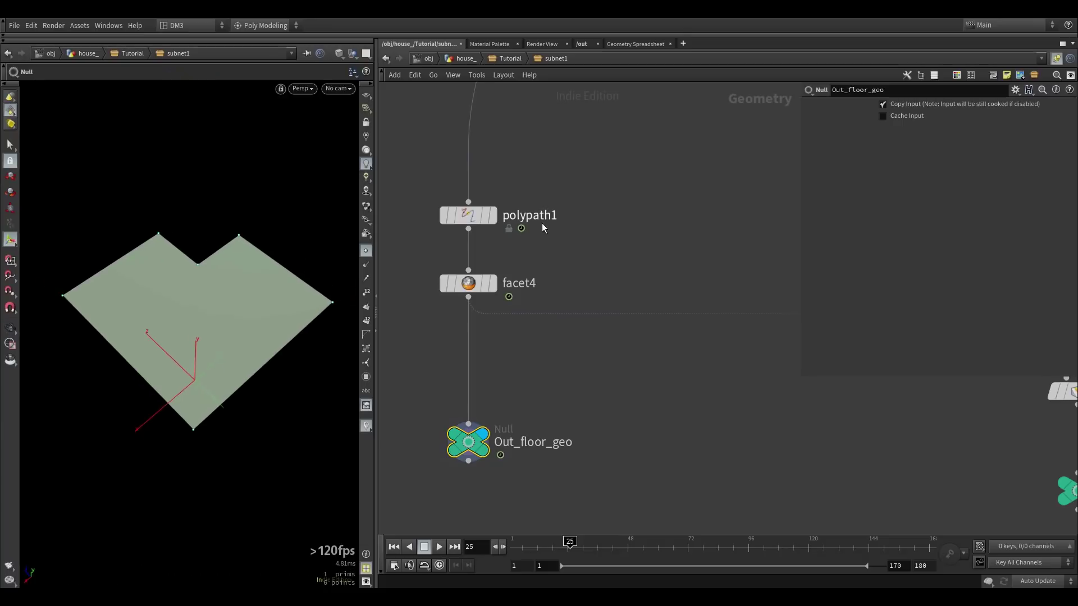
# Step: Display the polypath1 node and examine its Make Isolated Loops Closed setting and its connection from facet1
pyautogui.click(493, 217)
pyautogui.moveTo(533, 216); pyautogui.dragTo(503, 353, button='middle')
pyautogui.scroll(-5, 503, 353)
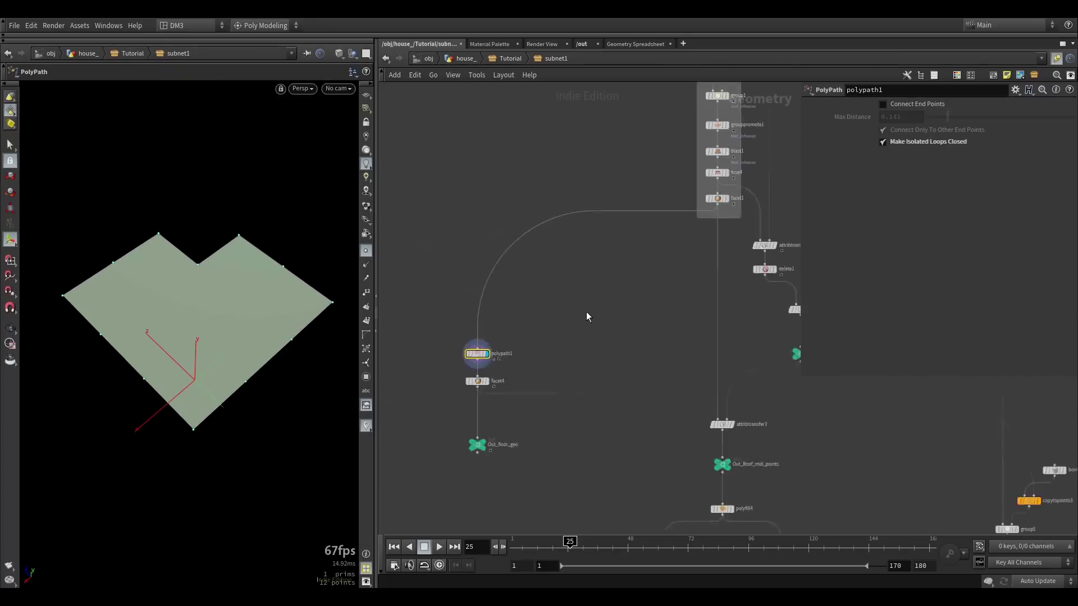
pyautogui.scroll(-1, 586, 312)
pyautogui.scroll(1, 495, 348)
pyautogui.scroll(2, 495, 351)
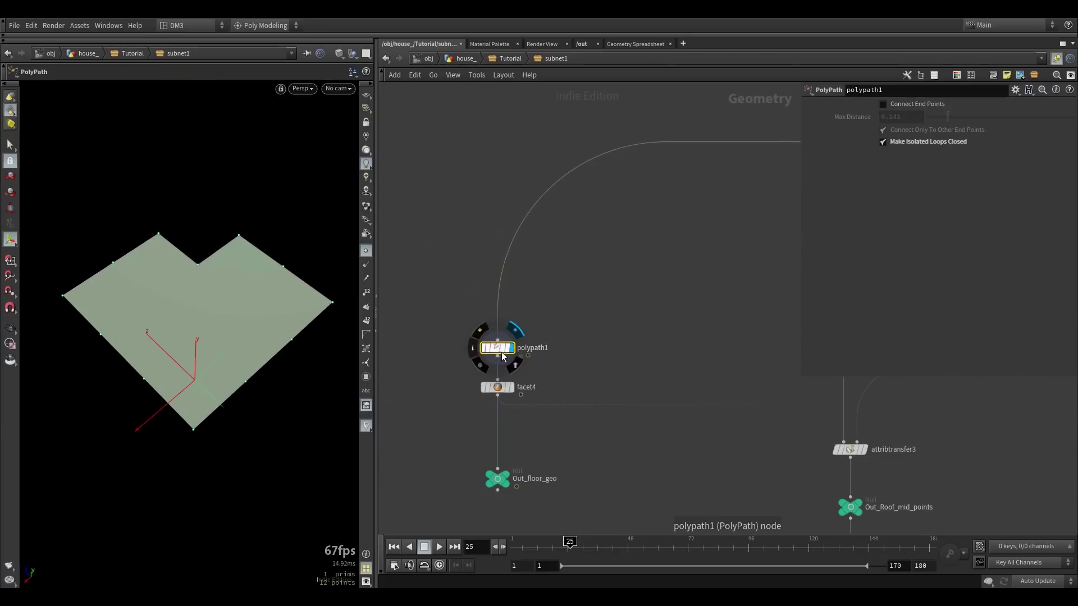
# Step: Display the facet4 node and examine its Remove Inline Points setting on the closed floor polygon
pyautogui.moveTo(563, 331); pyautogui.dragTo(636, 244, button='middle')
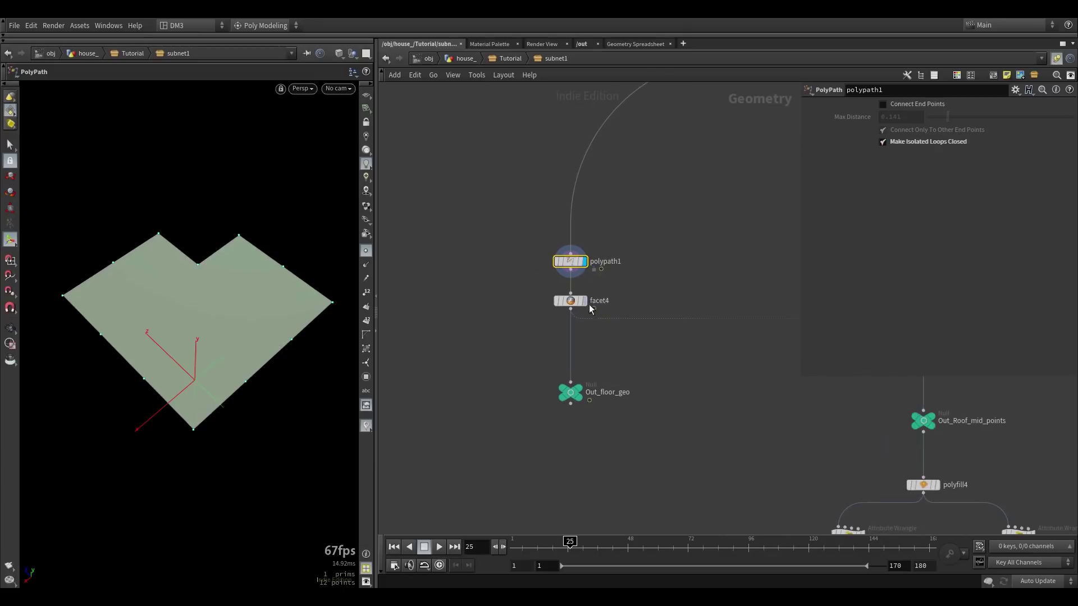
pyautogui.scroll(1, 588, 303)
pyautogui.click(585, 303)
pyautogui.click(567, 300)
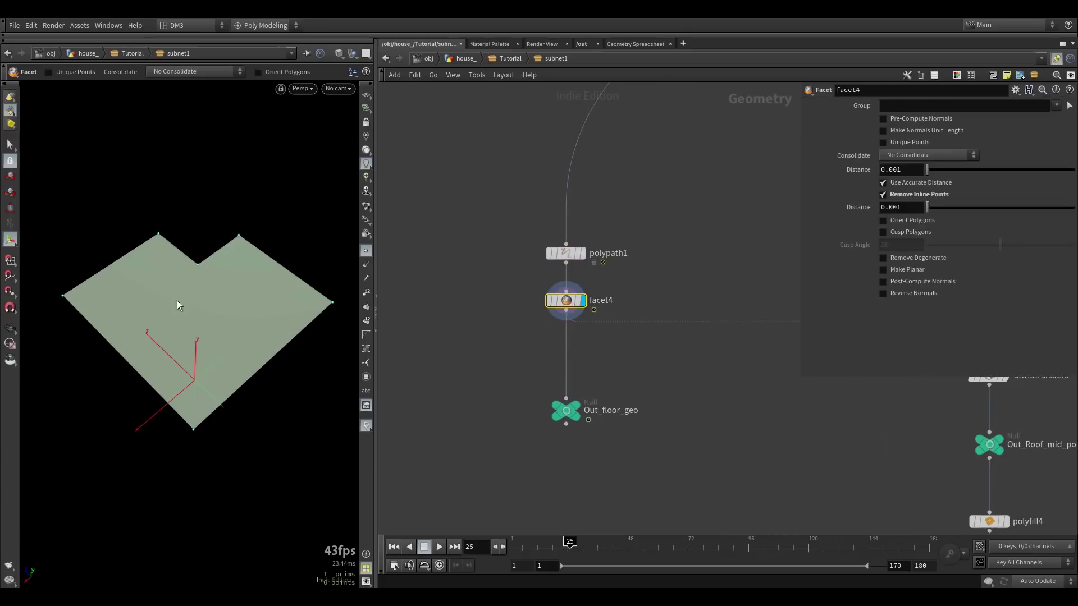
# Step: Display the Out_floor_geo null and inspect the finished floor polygon from another angle
pyautogui.click(574, 403)
pyautogui.click(566, 410)
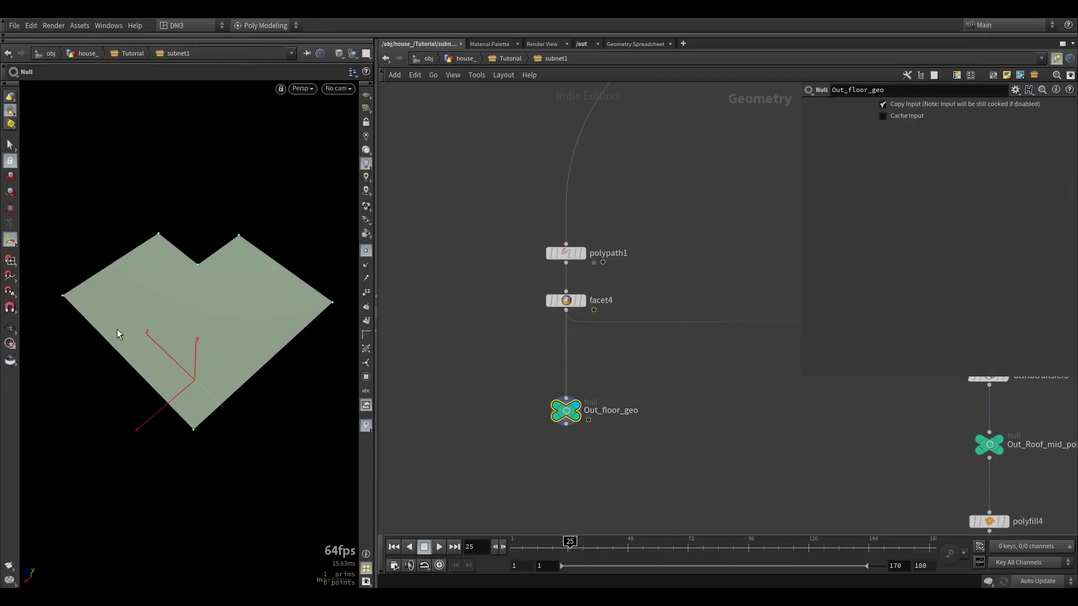
pyautogui.keyDown('alt'); pyautogui.moveTo(213, 428); pyautogui.dragTo(219, 426); pyautogui.keyUp('alt')
# Step: Find the Out_mid_points null in the network and display its points
pyautogui.scroll(-1, 762, 344)
pyautogui.moveTo(730, 353); pyautogui.dragTo(510, 396, button='middle')
pyautogui.scroll(-2, 584, 371)
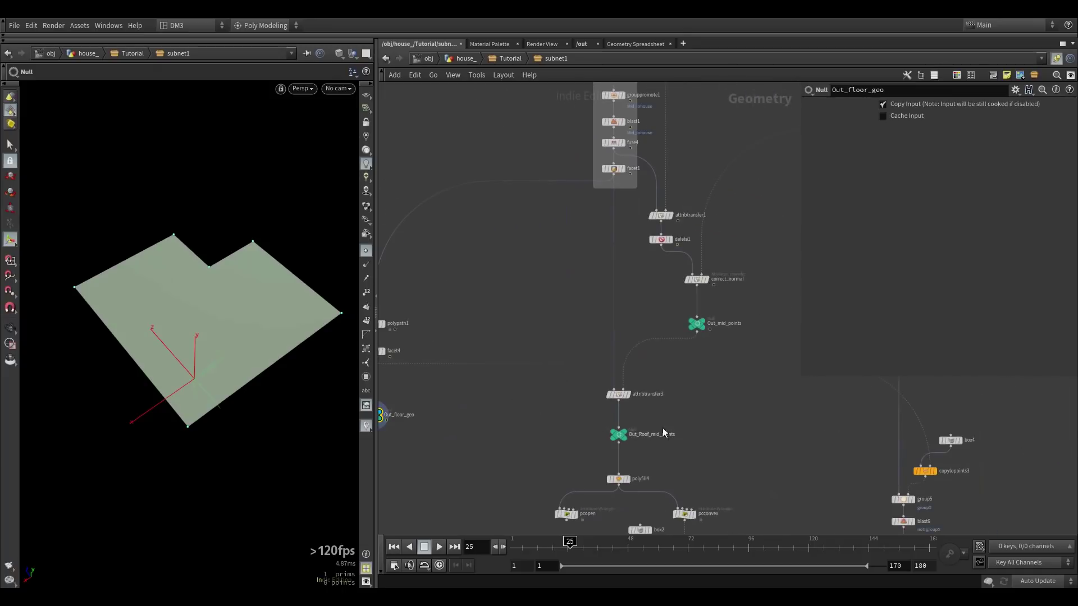
pyautogui.scroll(3, 716, 333)
pyautogui.click(708, 310)
pyautogui.click(695, 330)
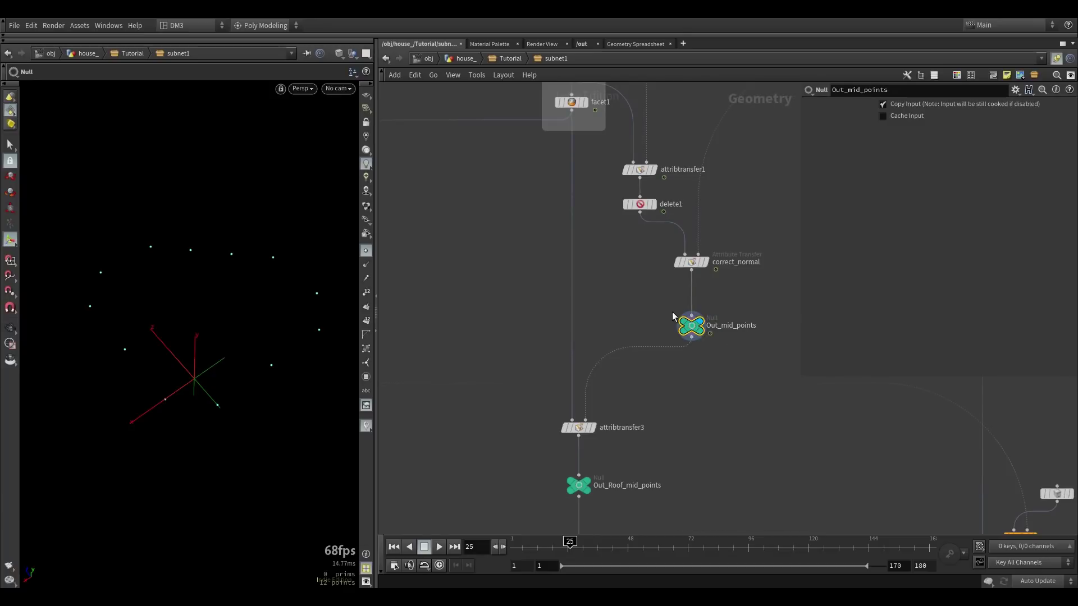
# Step: Template the Out_floor_geo null so the floor outline overlays the displayed midpoints
pyautogui.moveTo(478, 297); pyautogui.dragTo(637, 292, button='middle')
pyautogui.scroll(-3, 598, 306)
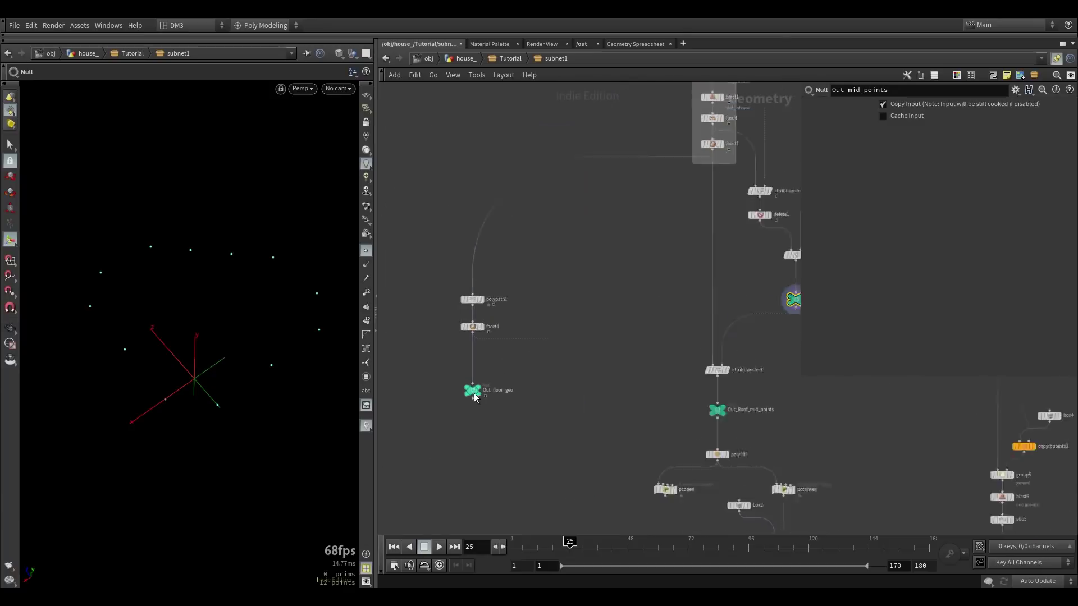
pyautogui.scroll(2, 476, 393)
pyautogui.click(485, 401)
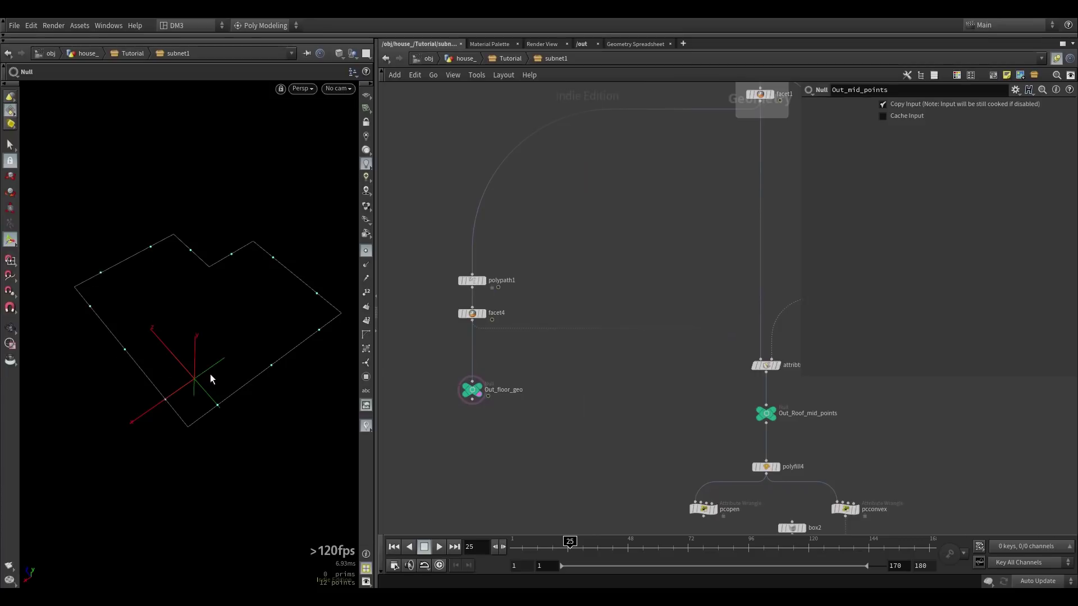
# Step: Display the attribtransfer1 node below the Mid_inhouse group and examine its curveu point attribute transfer
pyautogui.moveTo(609, 353); pyautogui.dragTo(432, 439, button='middle')
pyautogui.moveTo(630, 322); pyautogui.dragTo(551, 375, button='middle')
pyautogui.moveTo(565, 226); pyautogui.dragTo(557, 307, button='middle')
pyautogui.scroll(4, 556, 409)
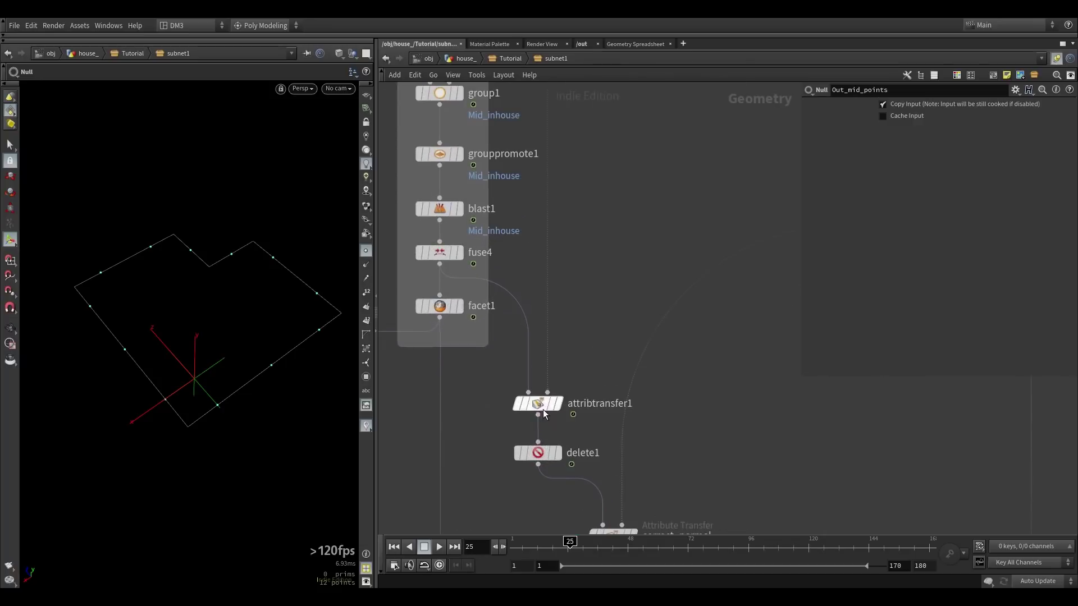
pyautogui.click(559, 408)
pyautogui.scroll(-3, 627, 193)
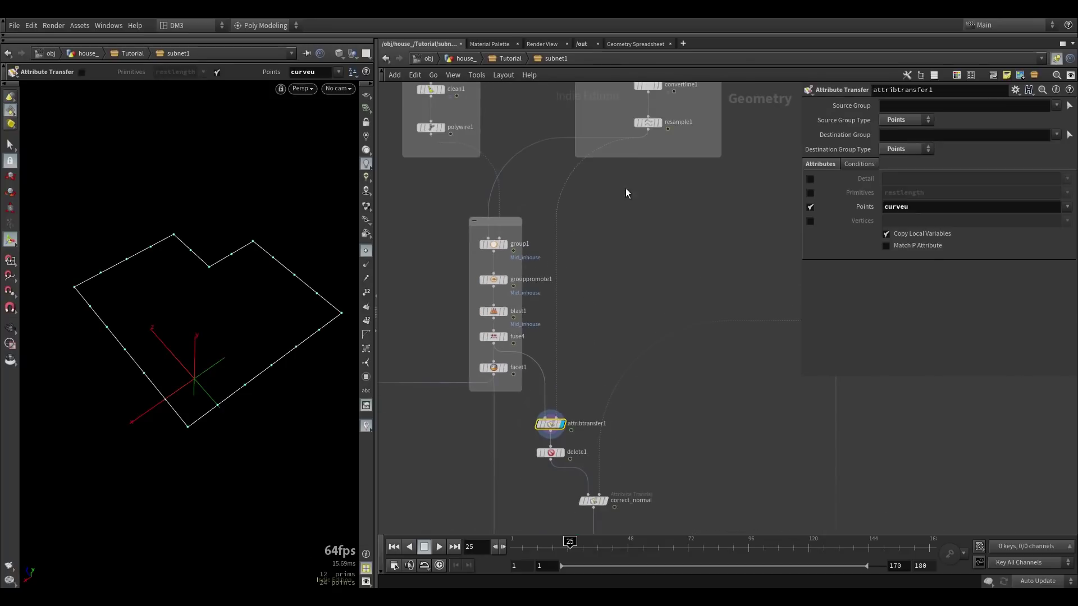
# Step: Examine resample1's Curve U Attribute setting and trace how resample1 and fuse4 feed the two inputs of attribtransfer1
pyautogui.click(649, 123)
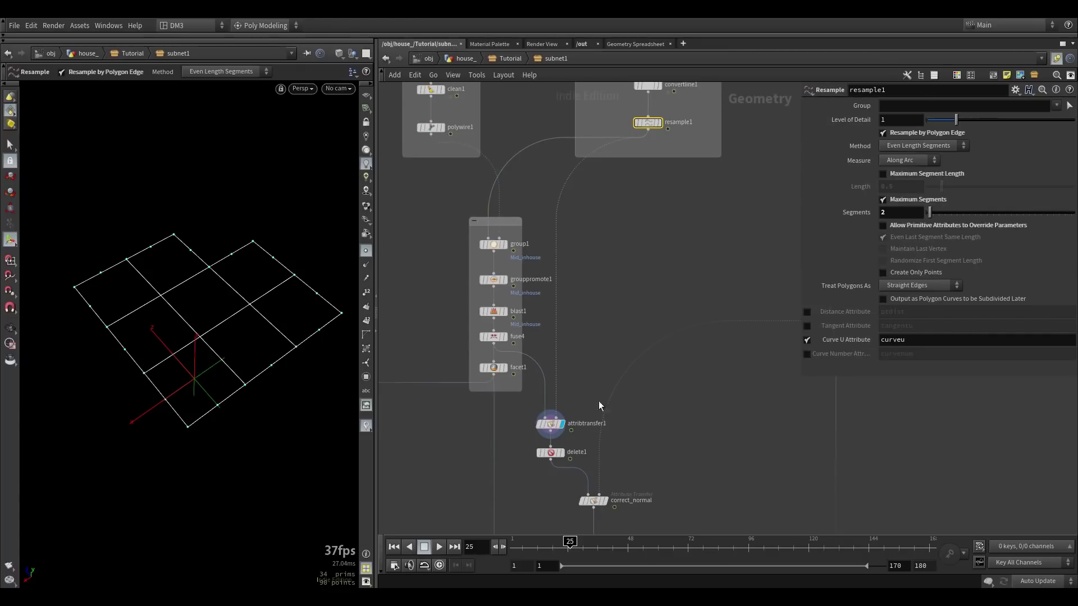
pyautogui.scroll(3, 554, 434)
pyautogui.click(553, 429)
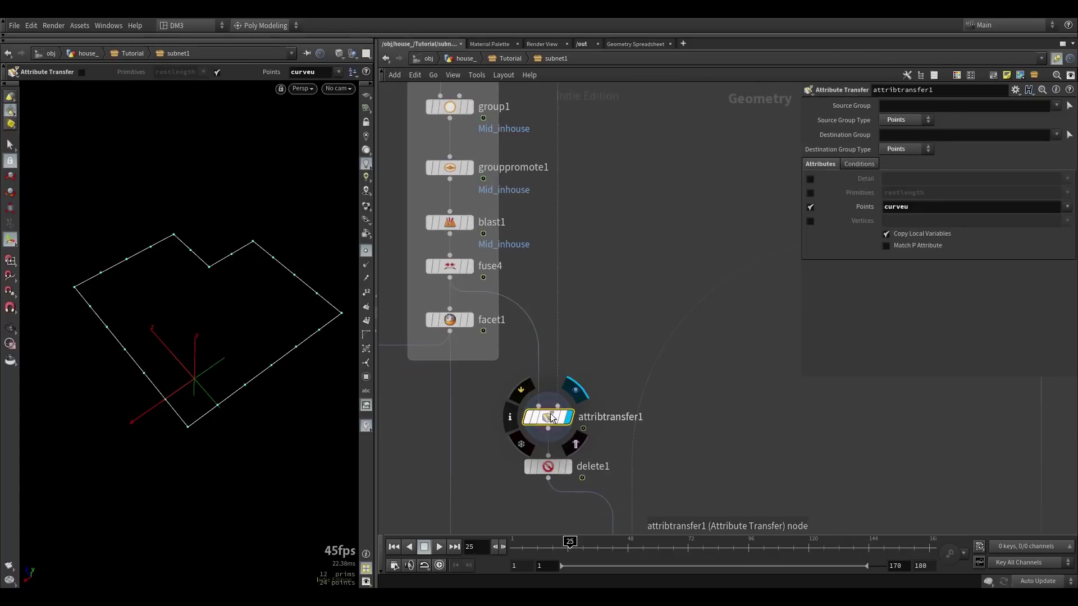
pyautogui.scroll(-2, 618, 331)
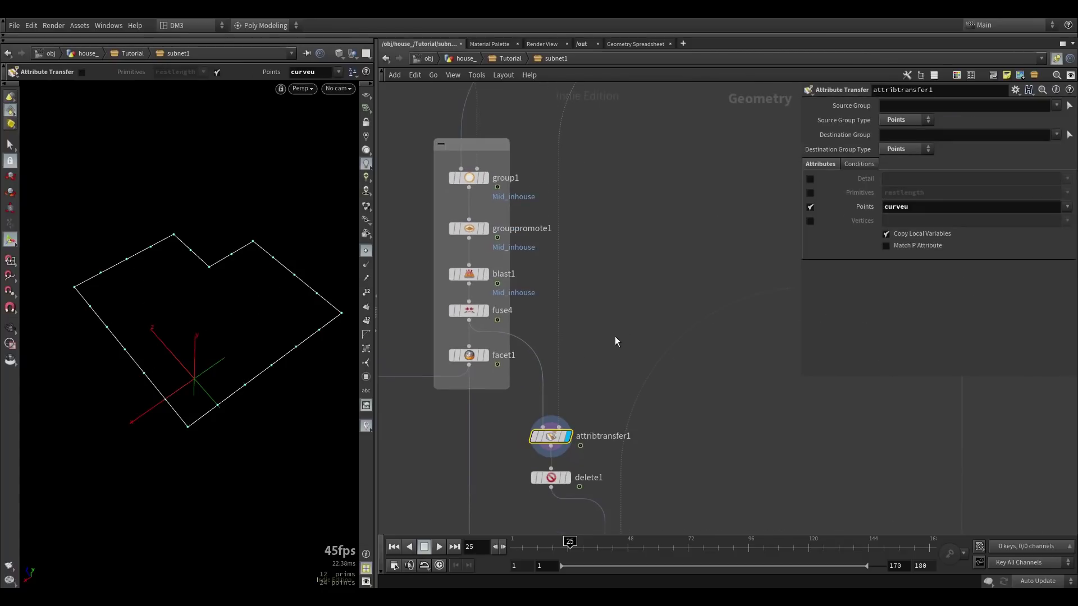
pyautogui.scroll(-2, 608, 291)
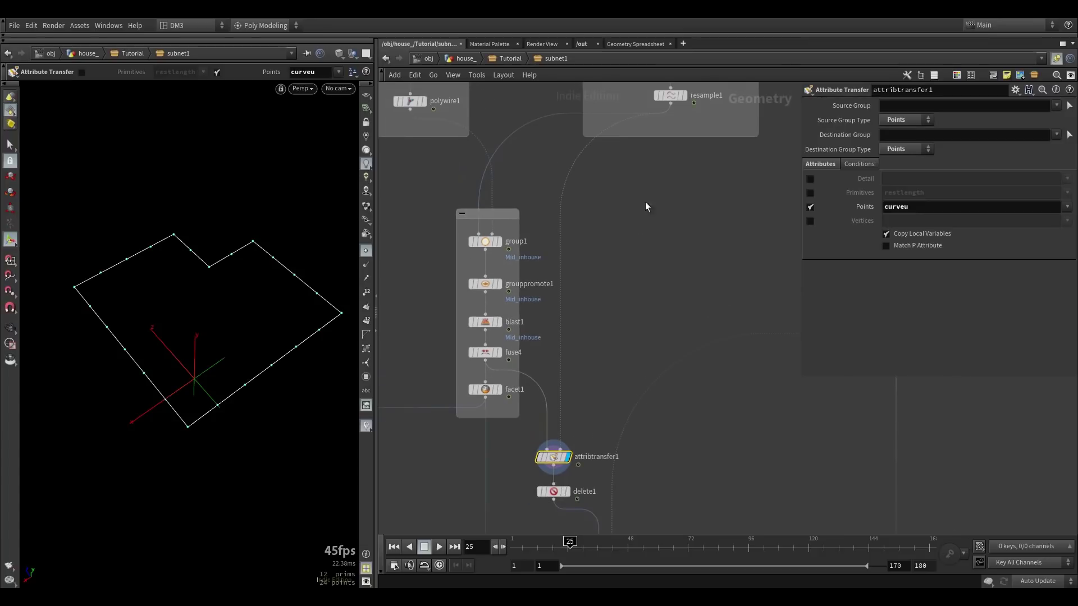
pyautogui.scroll(3, 558, 442)
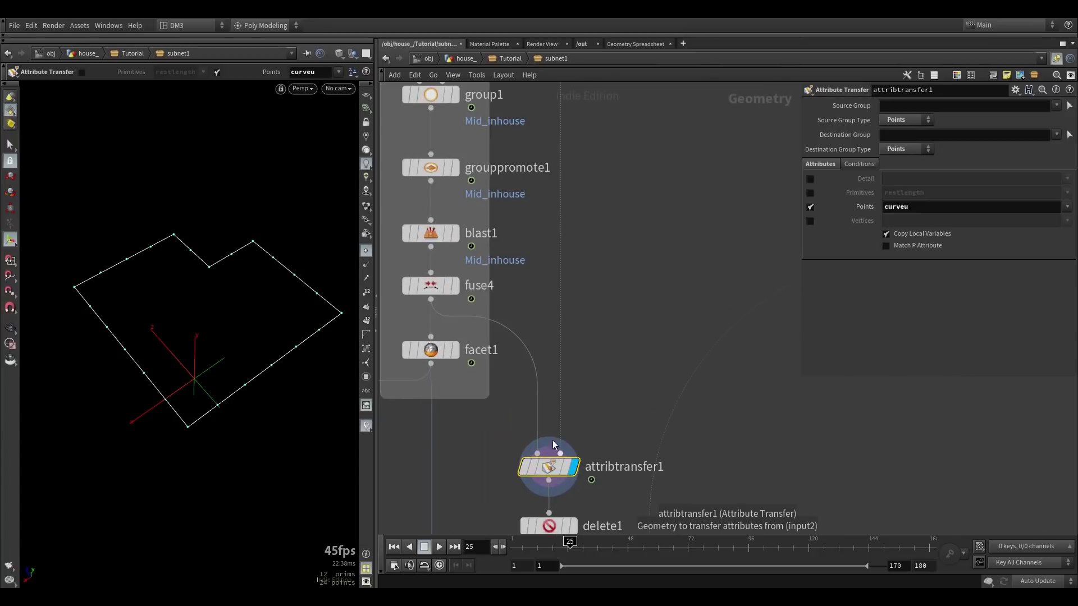
pyautogui.moveTo(533, 458)
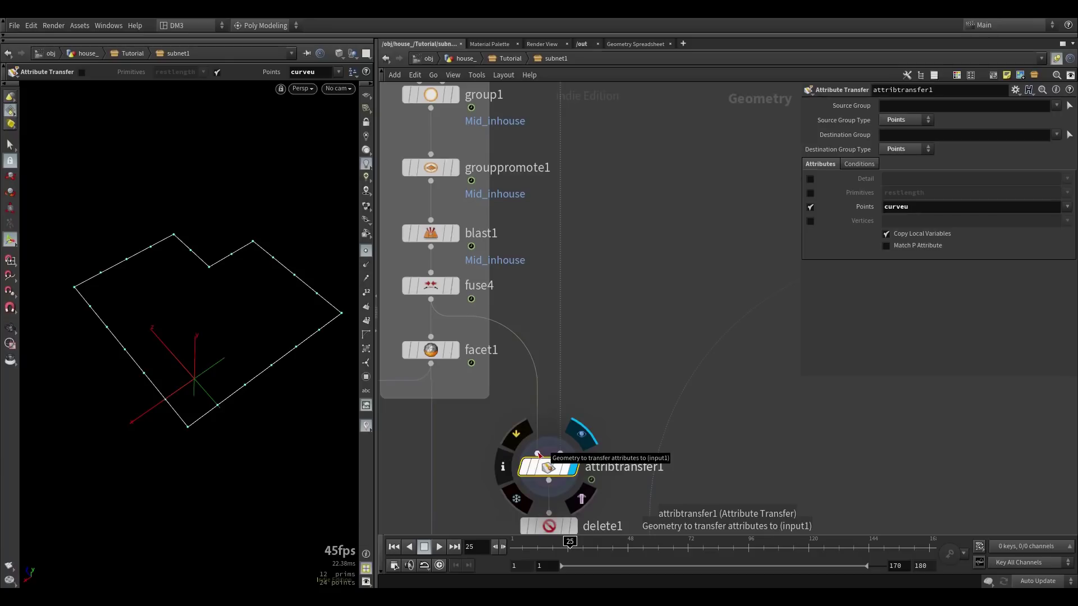
pyautogui.scroll(-1, 537, 452)
# Step: Review attribtransfer1's curveu point values in the Geometry Spreadsheet, and return to the network at the delete1 node
pyautogui.click(644, 44)
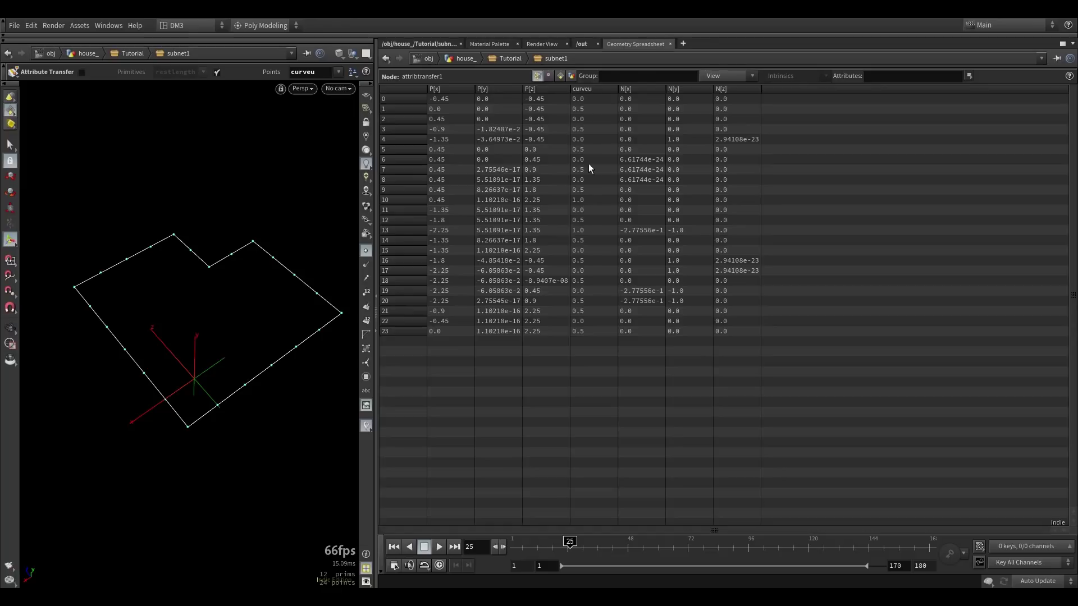
pyautogui.click(415, 45)
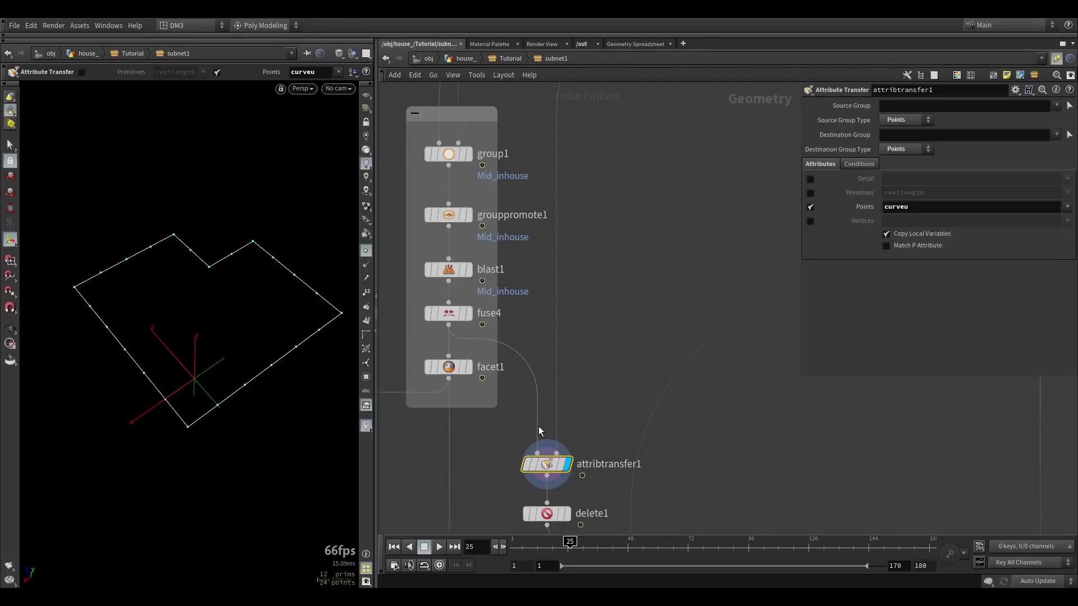
pyautogui.moveTo(574, 349); pyautogui.dragTo(594, 236, button='middle')
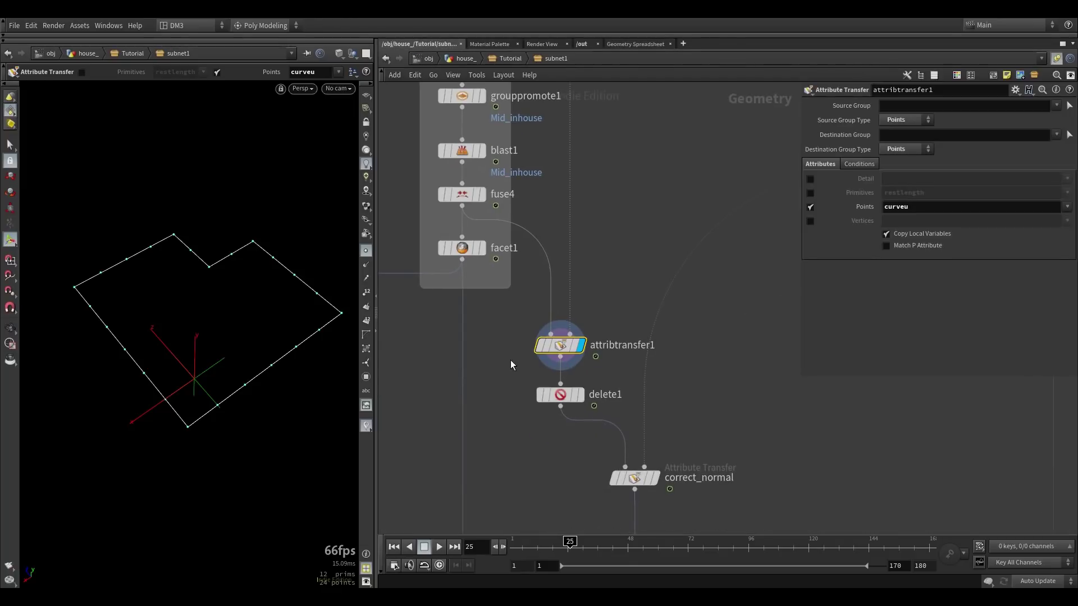
# Step: Display the delete1 node and check the curveu values of its remaining points in the Geometry Spreadsheet
pyautogui.moveTo(583, 401)
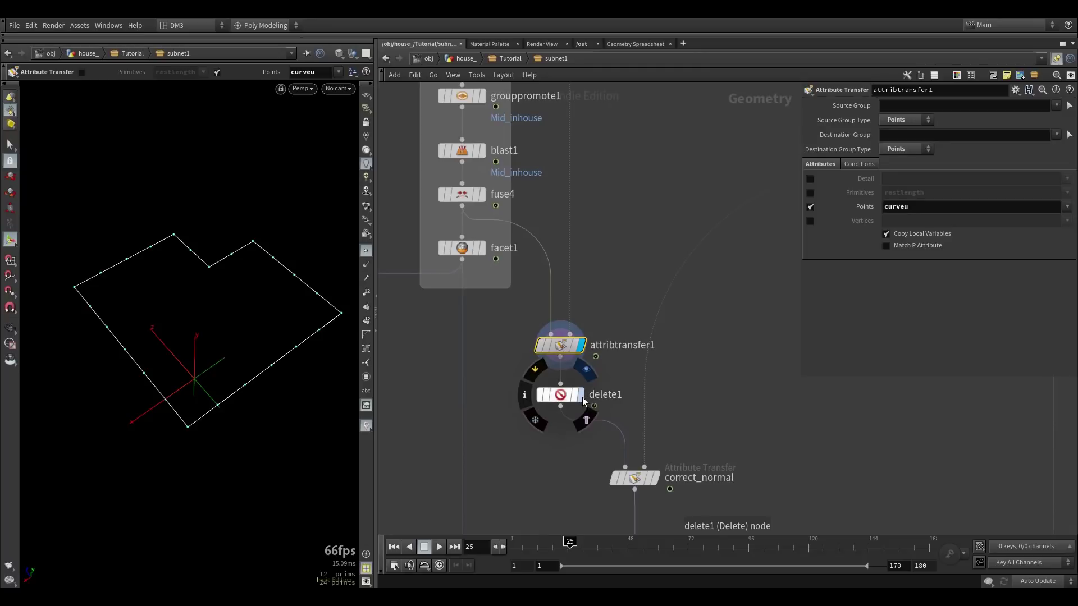
pyautogui.click(581, 396)
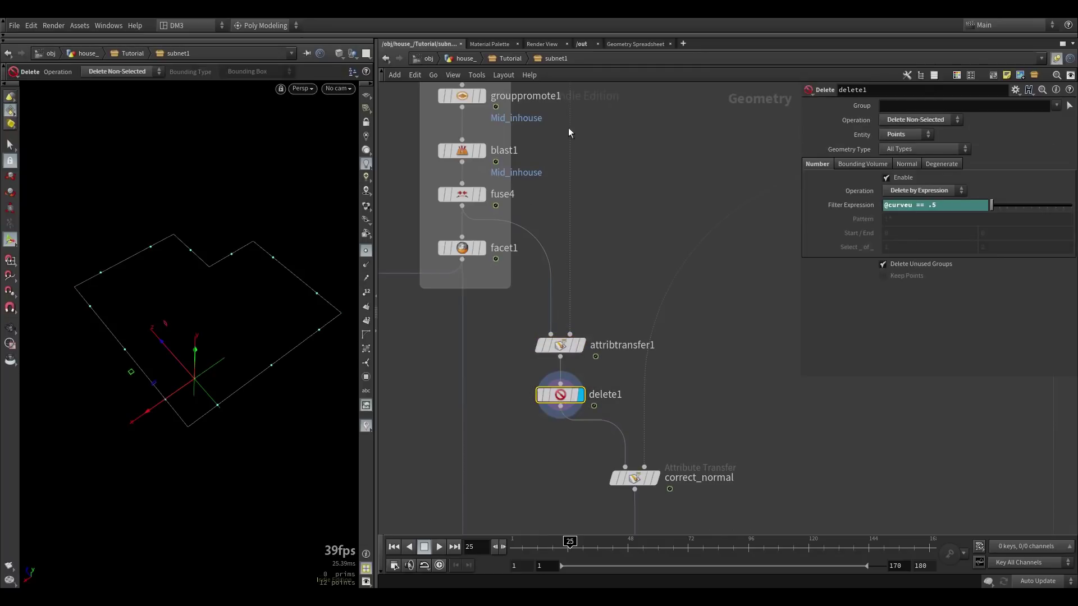
pyautogui.click(641, 44)
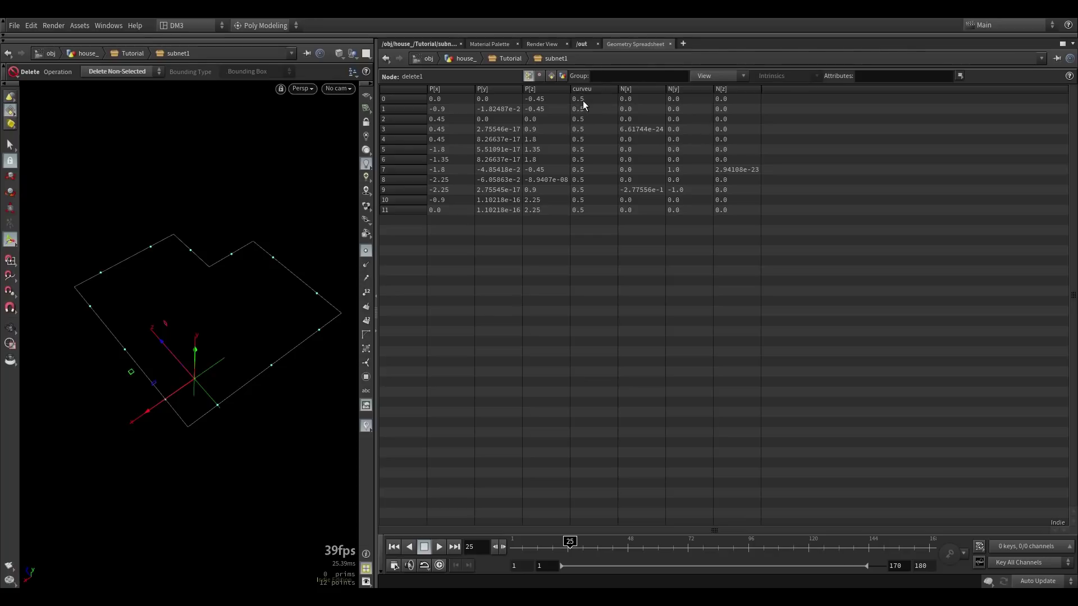
pyautogui.click(410, 44)
pyautogui.moveTo(937, 206); pyautogui.dragTo(875, 209)
pyautogui.click(737, 313)
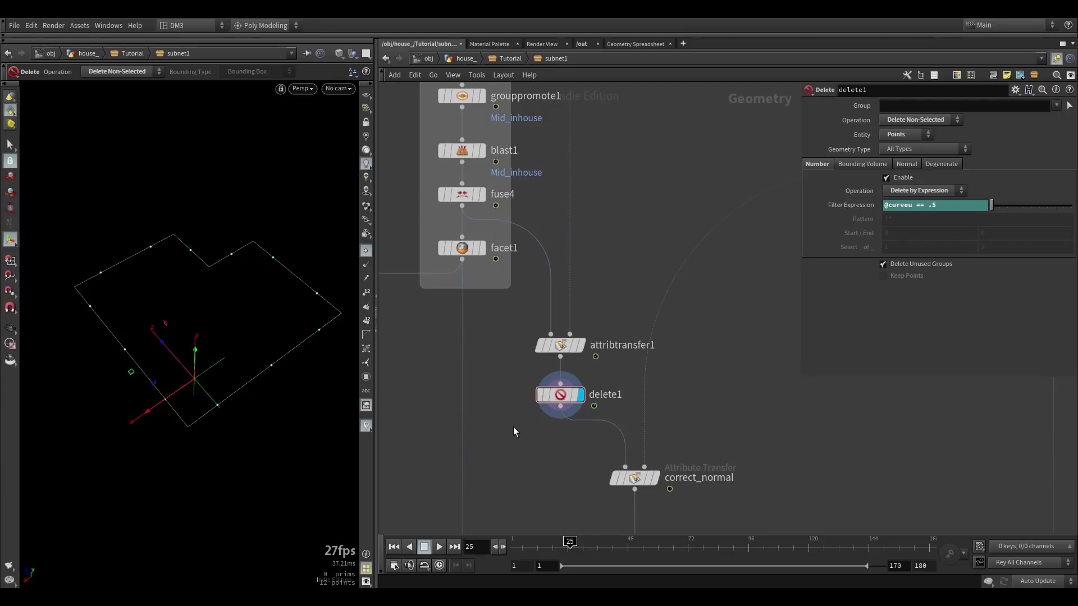
pyautogui.press('Escape')
pyautogui.moveTo(250, 373); pyautogui.dragTo(213, 361)
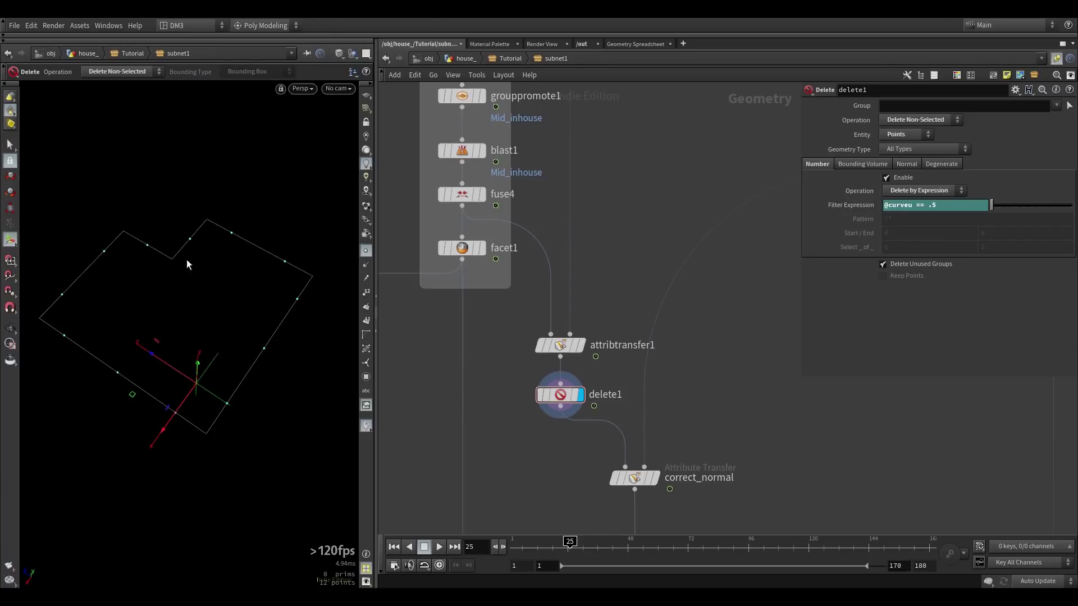
# Step: Turn on point normals in the viewport and display the correct_normal node to inspect the midpoint normals
pyautogui.moveTo(765, 435); pyautogui.dragTo(745, 319, button='middle')
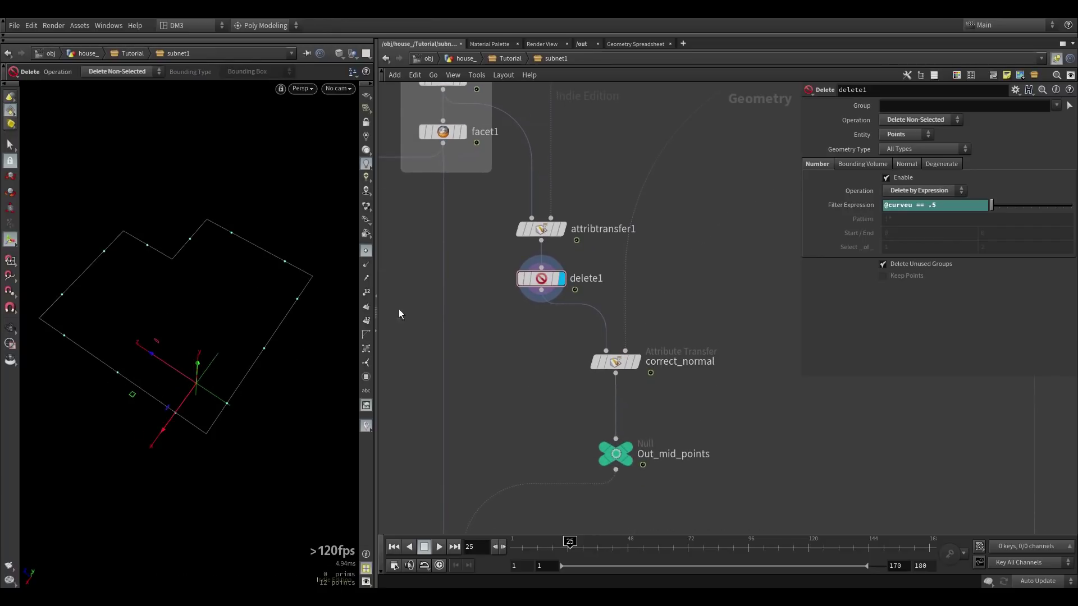
pyautogui.click(366, 264)
pyautogui.moveTo(639, 365)
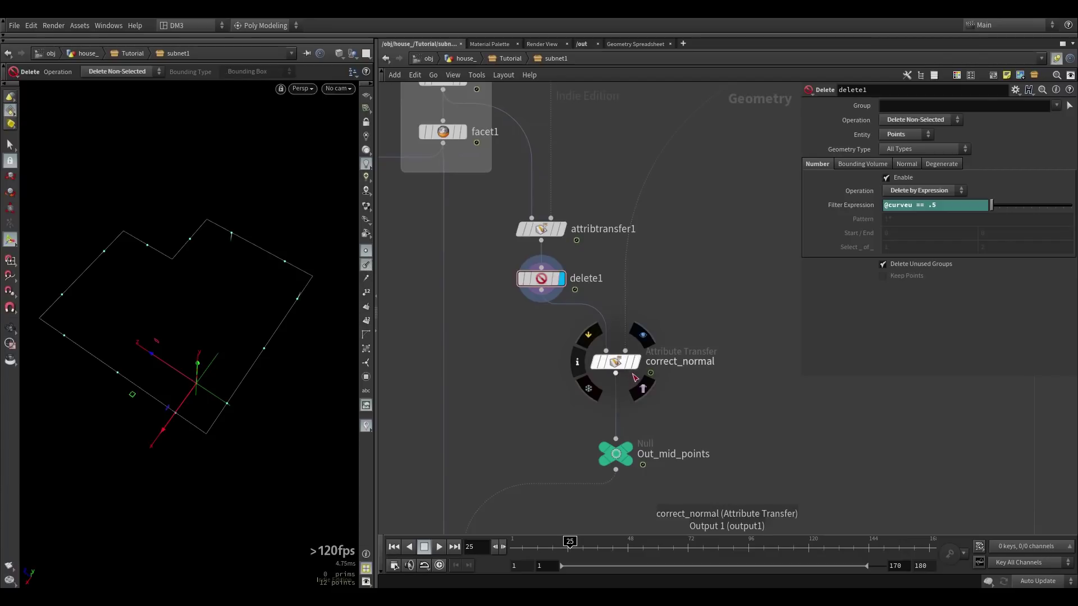
pyautogui.click(638, 363)
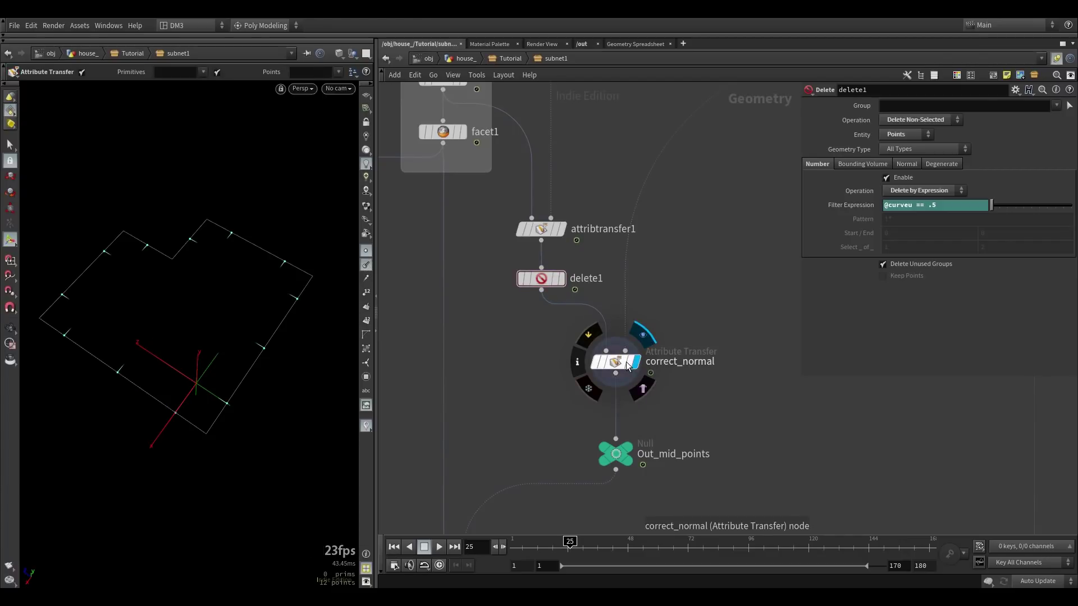
pyautogui.click(618, 364)
pyautogui.keyDown('alt'); pyautogui.moveTo(112, 400); pyautogui.dragTo(115, 353); pyautogui.keyUp('alt')
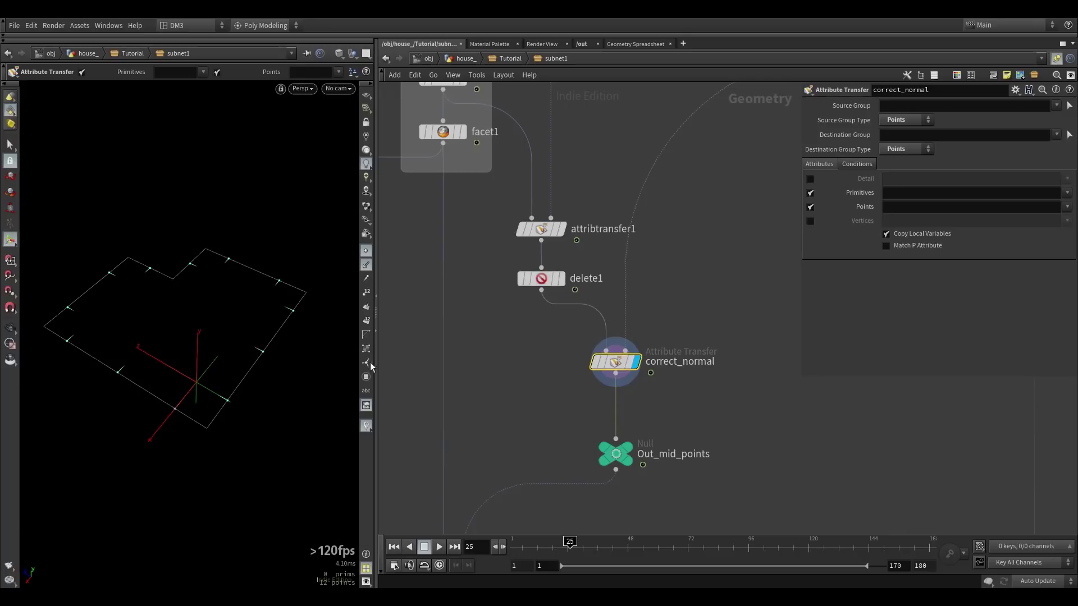
# Step: Trace correct_normal's second input back up to the copytopoints5 node and display its floor grid
pyautogui.scroll(-3, 630, 303)
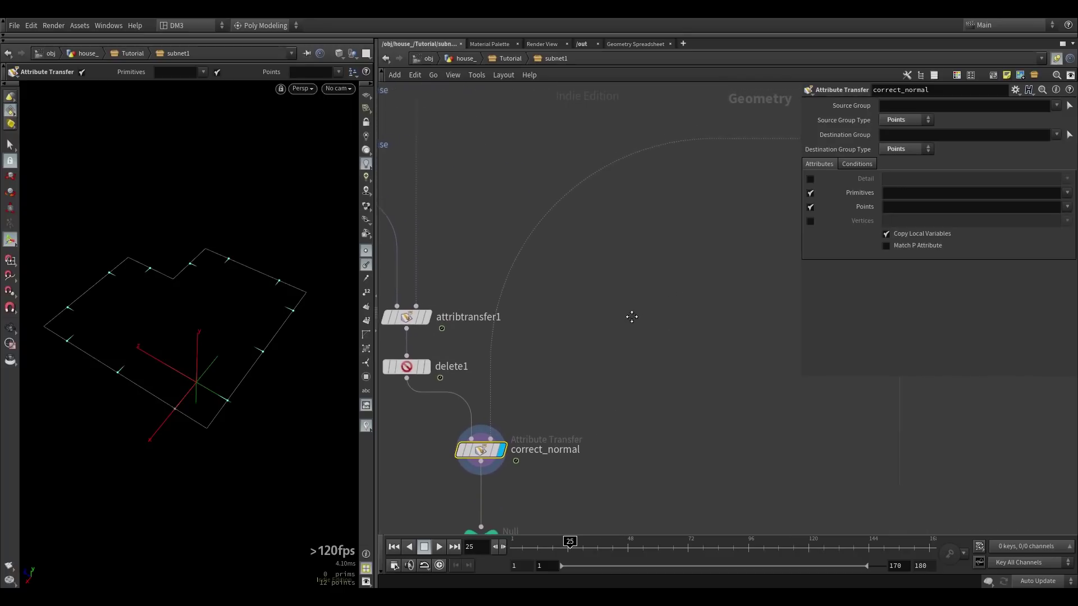
pyautogui.moveTo(692, 304); pyautogui.dragTo(569, 349, button='middle')
pyautogui.scroll(-2, 568, 349)
pyautogui.moveTo(620, 233); pyautogui.dragTo(563, 402, button='middle')
pyautogui.scroll(1, 455, 178)
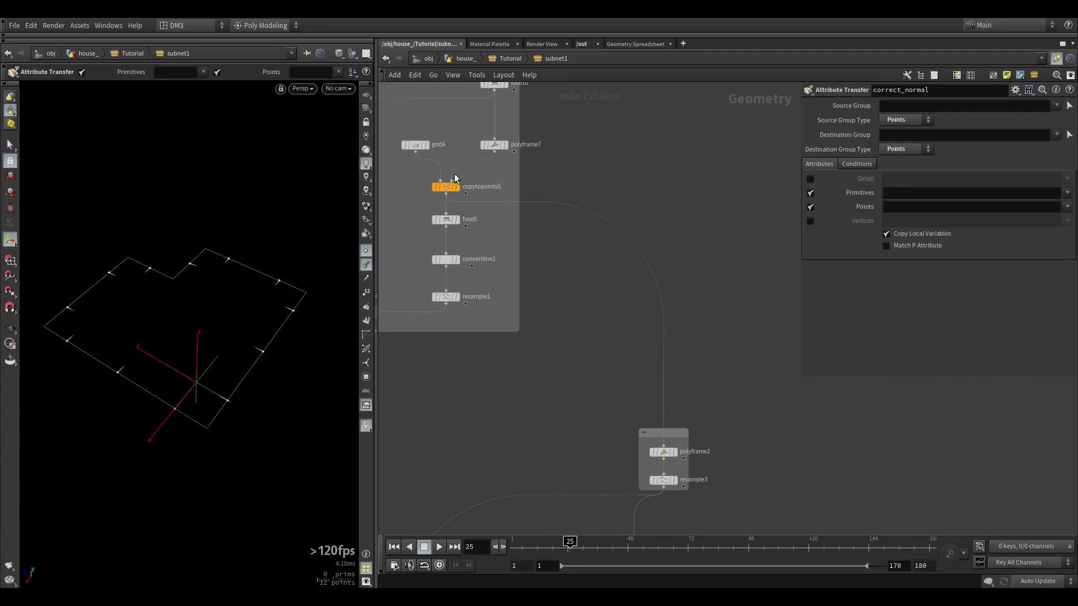
pyautogui.moveTo(446, 188)
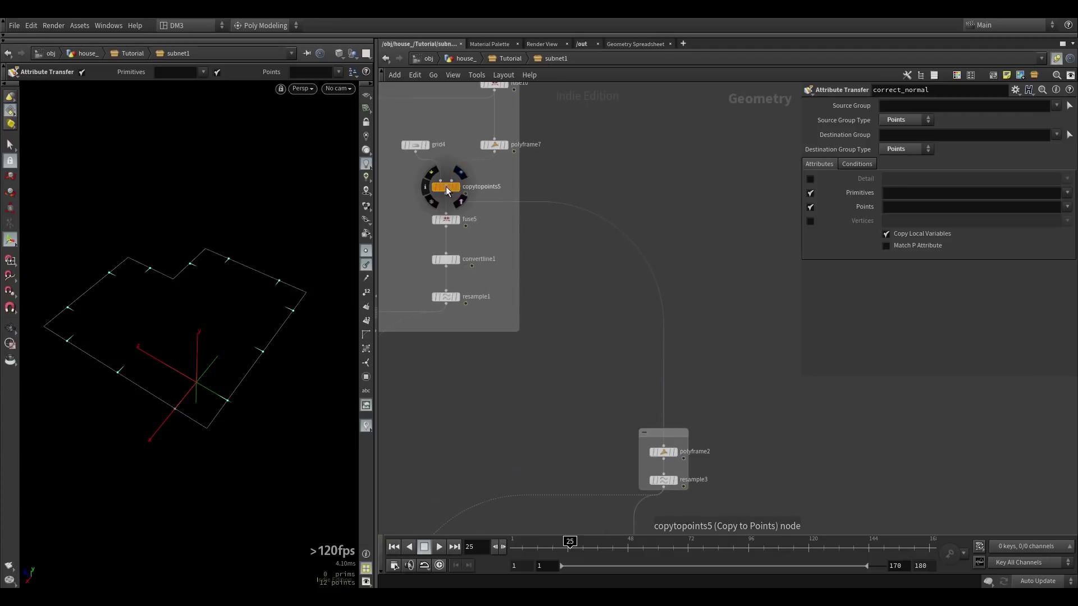
pyautogui.click(458, 188)
pyautogui.click(447, 188)
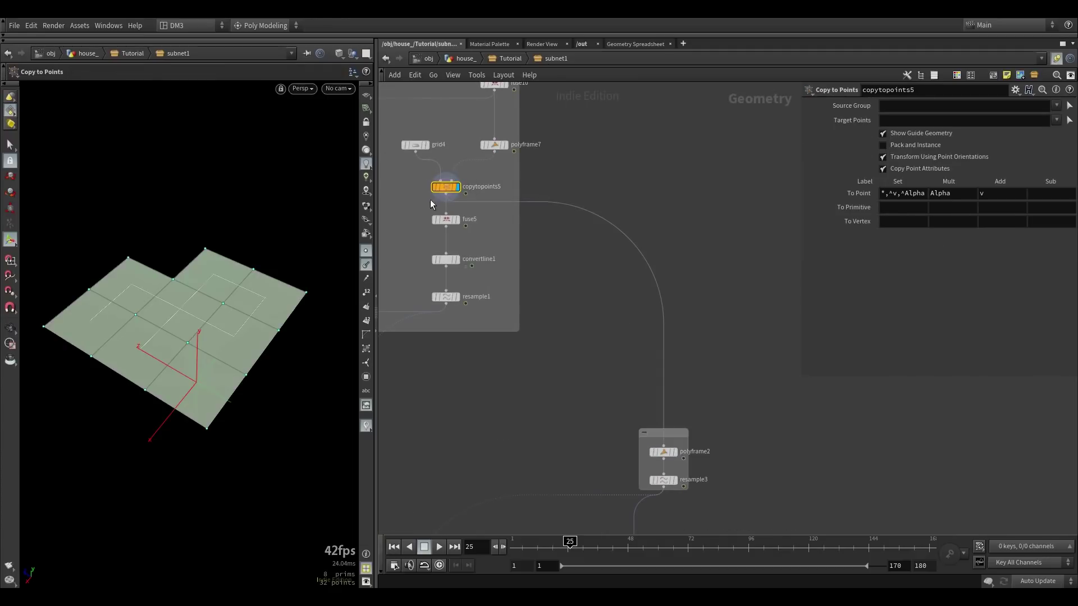
# Step: Display polyframe2 and resample3 in turn, examining the tangent name N and the two maximum segments per edge
pyautogui.moveTo(513, 251); pyautogui.dragTo(534, 188, button='middle')
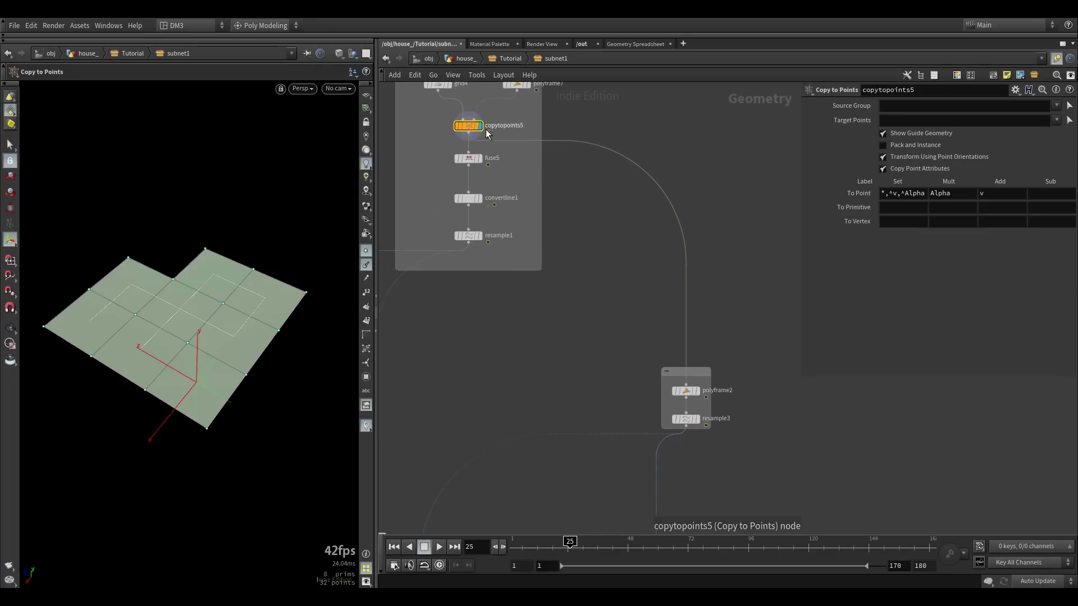
pyautogui.scroll(1, 696, 401)
pyautogui.click(699, 389)
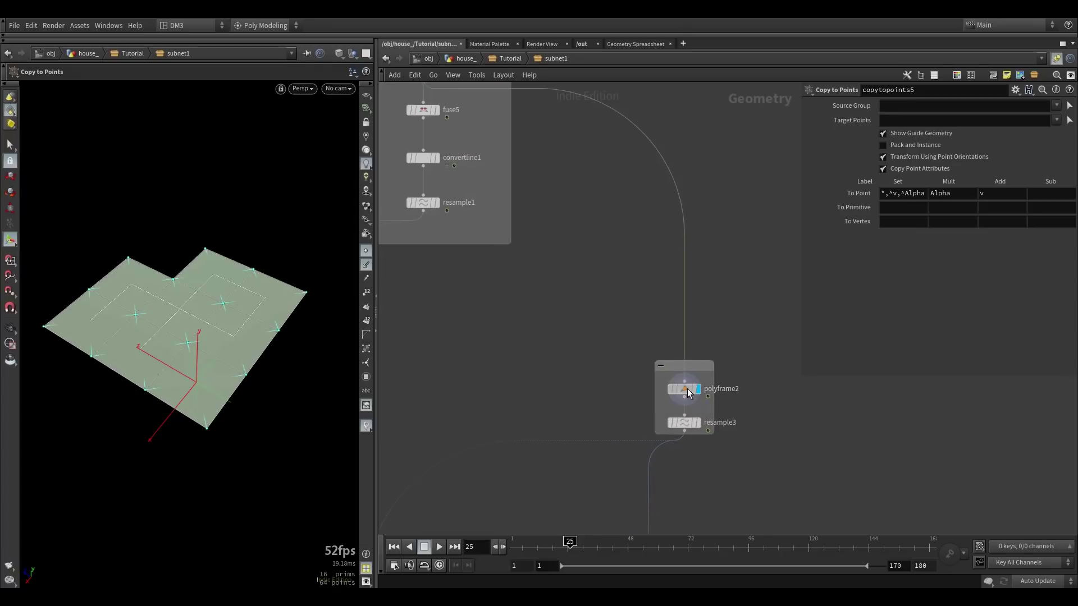
pyautogui.click(687, 389)
pyautogui.moveTo(738, 394); pyautogui.dragTo(714, 298, button='middle')
pyautogui.scroll(1, 665, 335)
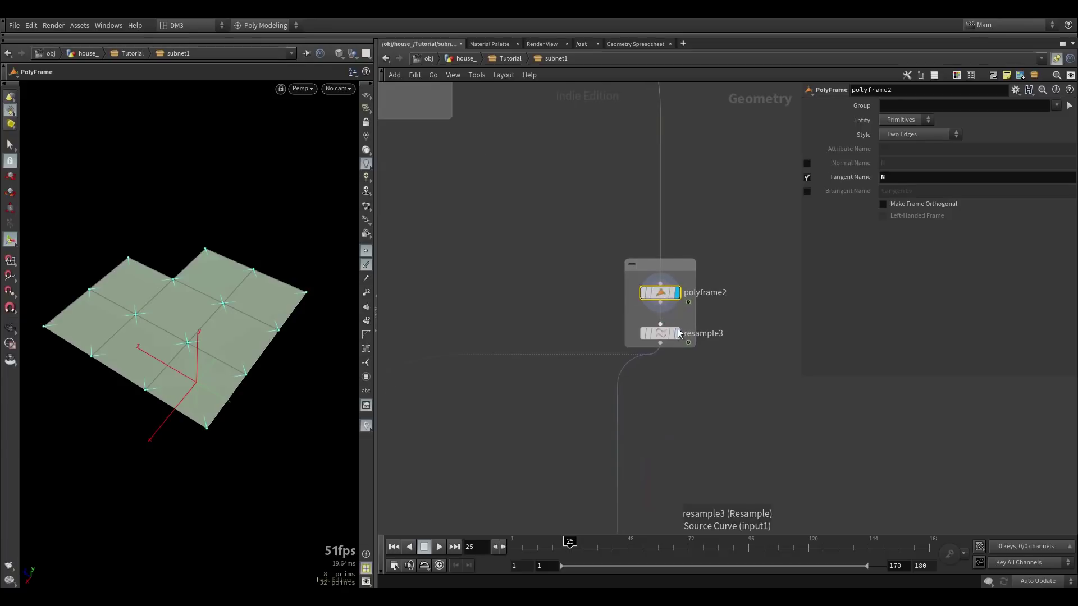
pyautogui.click(676, 334)
pyautogui.click(665, 335)
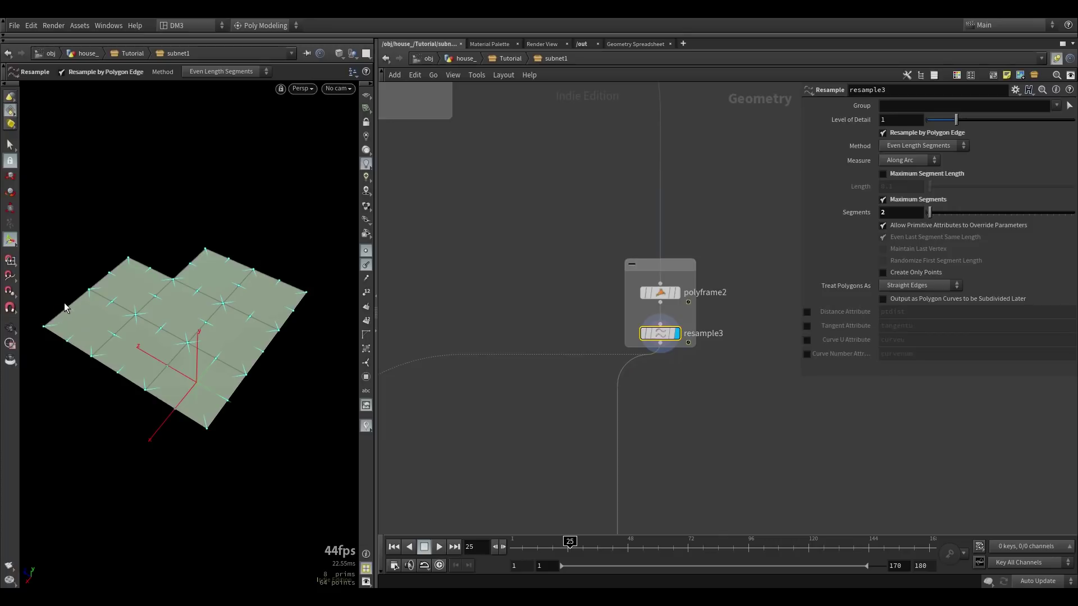
# Step: Return to the correct_normal node and display it to inspect the normals transferred onto the midpoints
pyautogui.scroll(-3, 714, 284)
pyautogui.moveTo(565, 369); pyautogui.dragTo(749, 260, button='middle')
pyautogui.scroll(3, 545, 409)
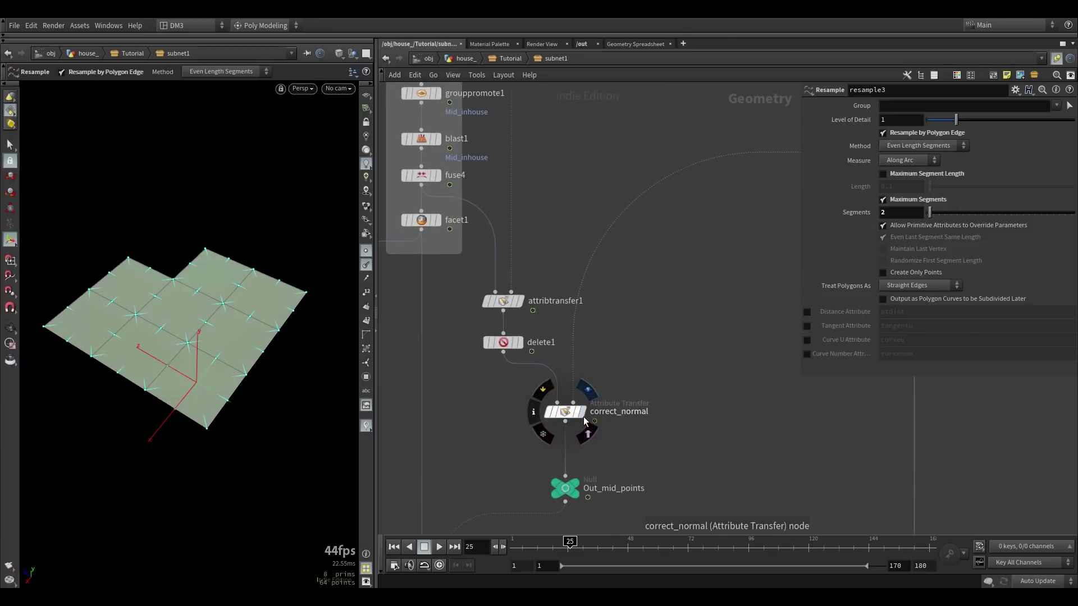
pyautogui.click(586, 430)
pyautogui.click(565, 411)
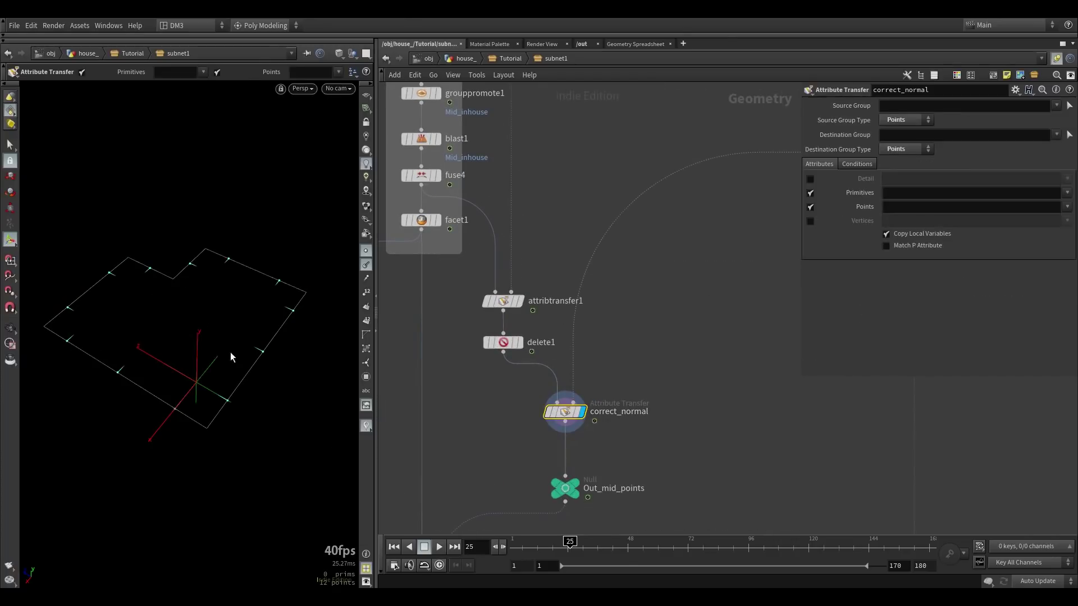
# Step: Display the Out_mid_points null below correct_normal to view the final midpoints output
pyautogui.moveTo(641, 412); pyautogui.dragTo(652, 298, button='middle')
pyautogui.scroll(-3, 652, 298)
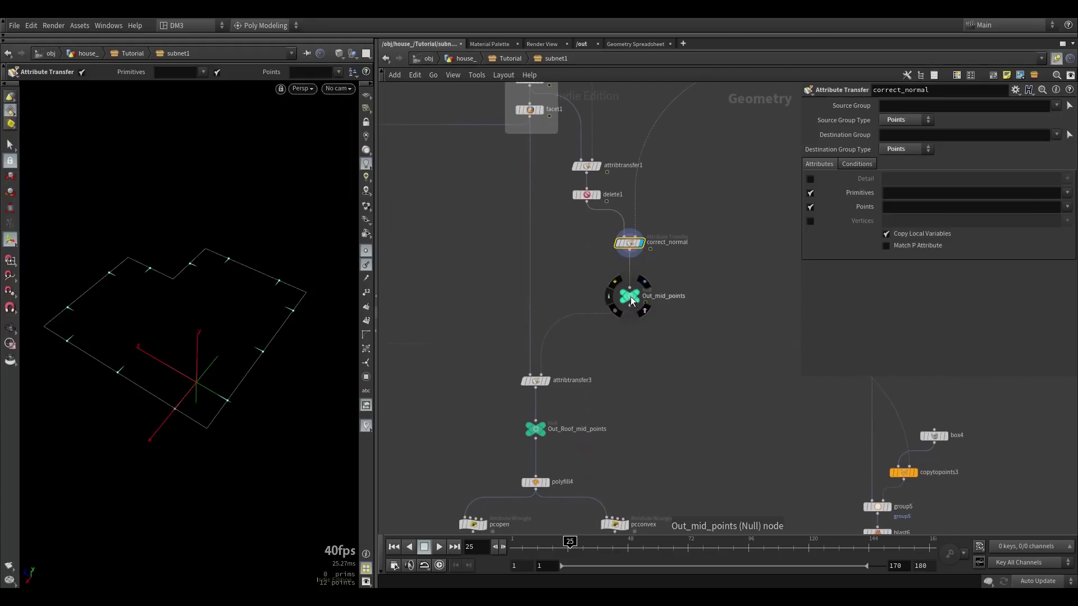
pyautogui.scroll(2, 633, 298)
pyautogui.click(635, 300)
pyautogui.click(635, 300)
# Step: Display the Out_Roof_mid_points null, followed by the attribtransfer3 node that feeds it
pyautogui.moveTo(590, 412); pyautogui.dragTo(645, 326, button='middle')
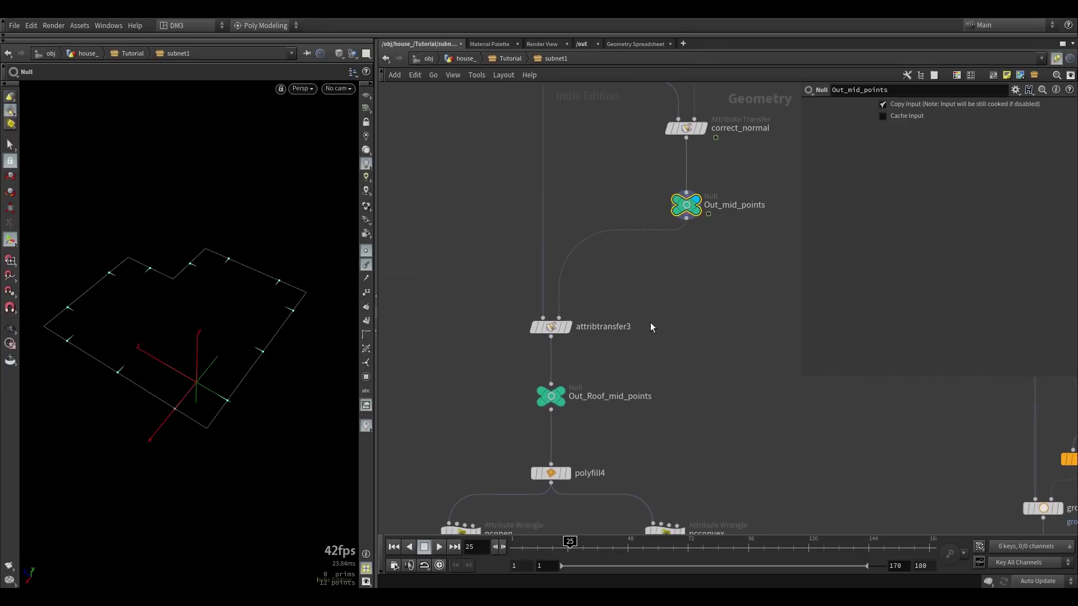
pyautogui.scroll(-1, 637, 328)
pyautogui.scroll(2, 582, 384)
pyautogui.click(564, 384)
pyautogui.click(551, 395)
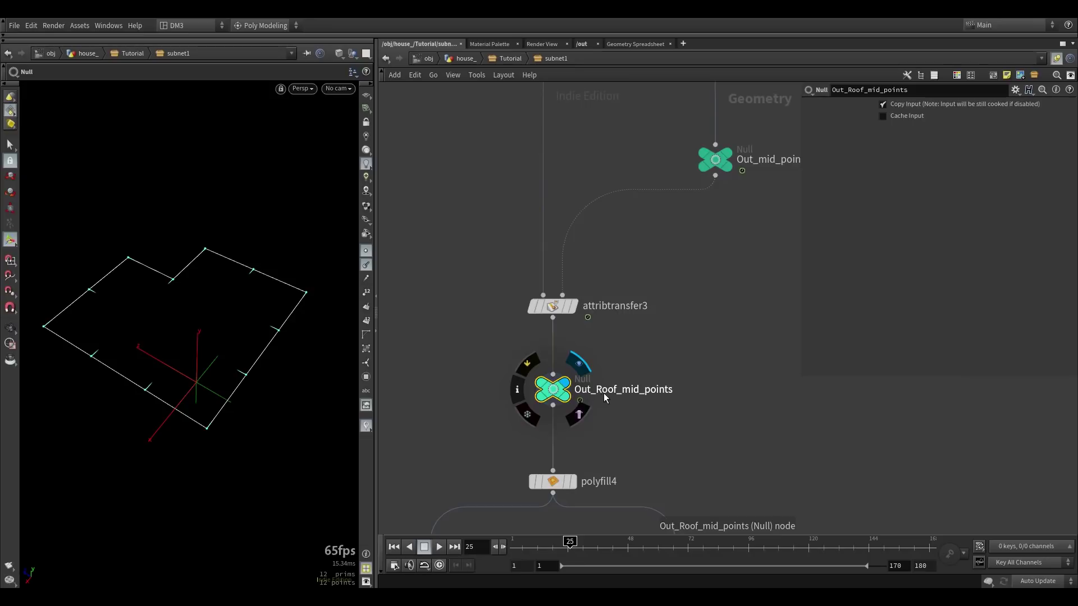
pyautogui.click(574, 310)
pyautogui.click(553, 311)
pyautogui.moveTo(639, 315); pyautogui.dragTo(620, 386, button='middle')
pyautogui.scroll(-2, 620, 387)
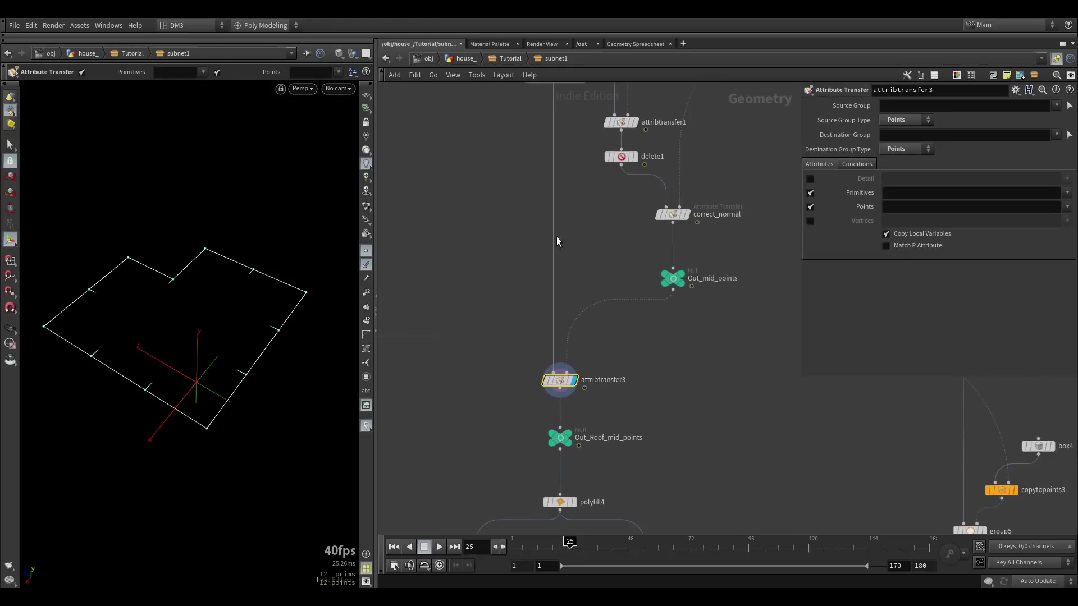
# Step: Display facet1 and return to attribtransfer3, comparing the point normals before and after the attribute transfer
pyautogui.moveTo(561, 131); pyautogui.dragTo(573, 248, button='middle')
pyautogui.scroll(-2, 573, 248)
pyautogui.scroll(2, 577, 200)
pyautogui.click(576, 192)
pyautogui.click(557, 192)
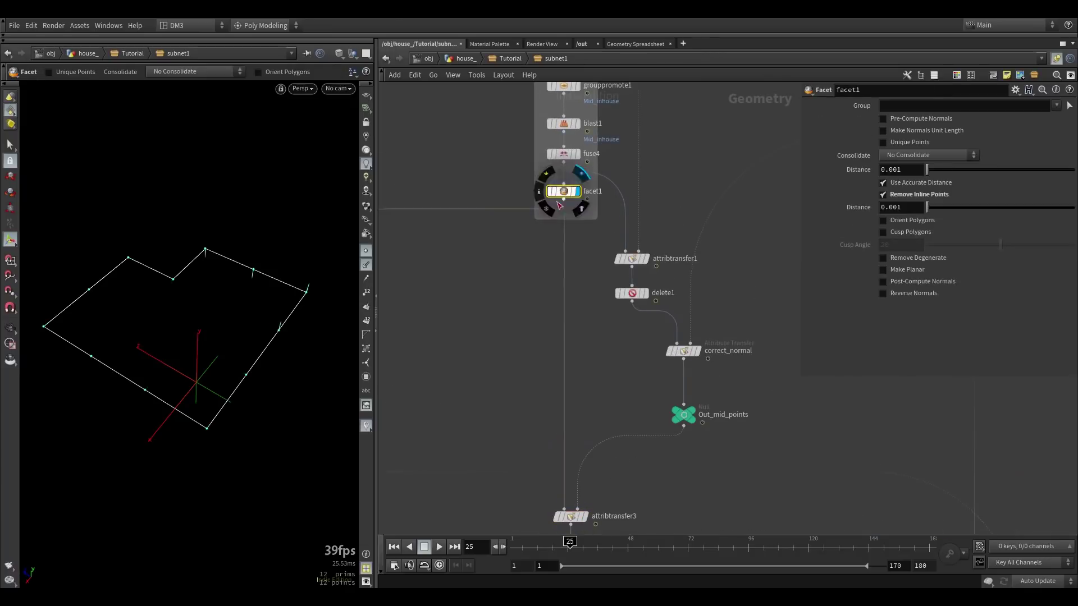
pyautogui.moveTo(611, 490); pyautogui.dragTo(611, 359, button='middle')
pyautogui.scroll(3, 607, 387)
pyautogui.moveTo(604, 391)
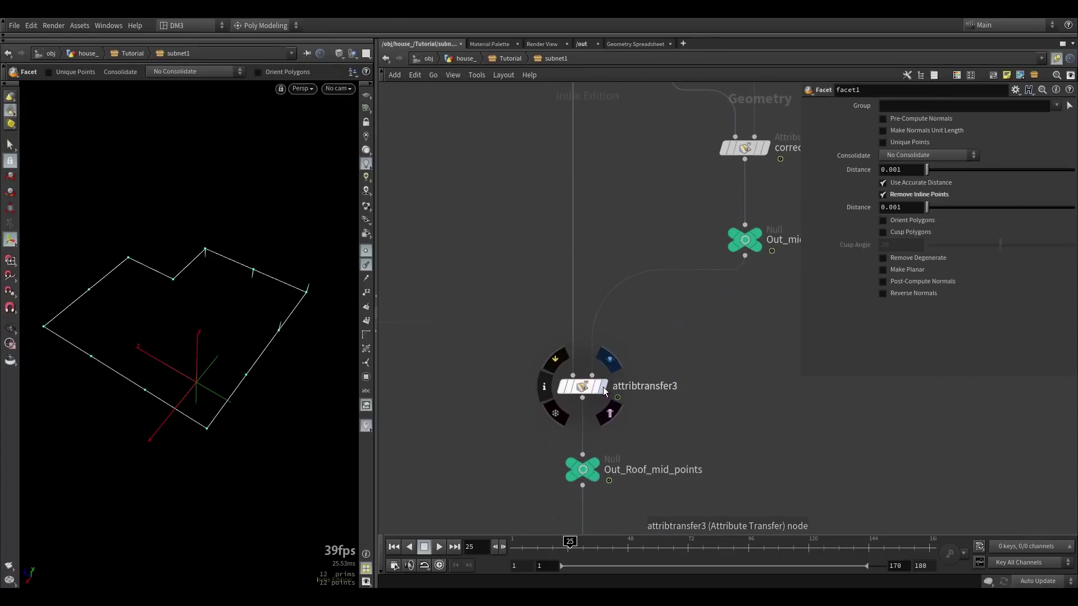
pyautogui.click(595, 388)
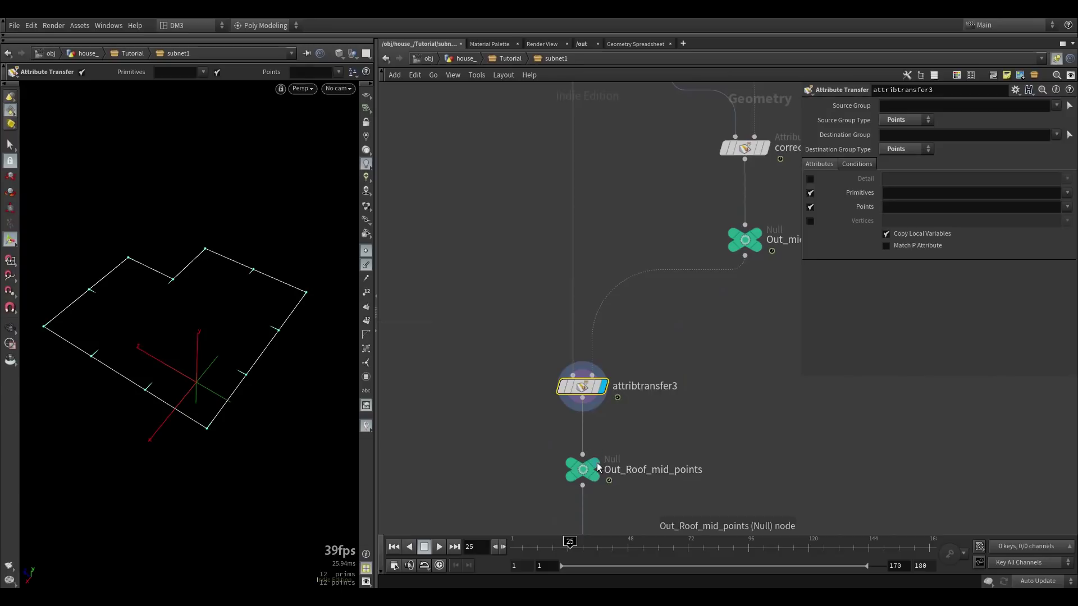
# Step: Display the Out_Corner_point_out and OUT_Corner_points_in nulls in turn to compare the outer and inner corner points
pyautogui.moveTo(635, 457); pyautogui.dragTo(613, 294, button='middle')
pyautogui.scroll(-5, 613, 294)
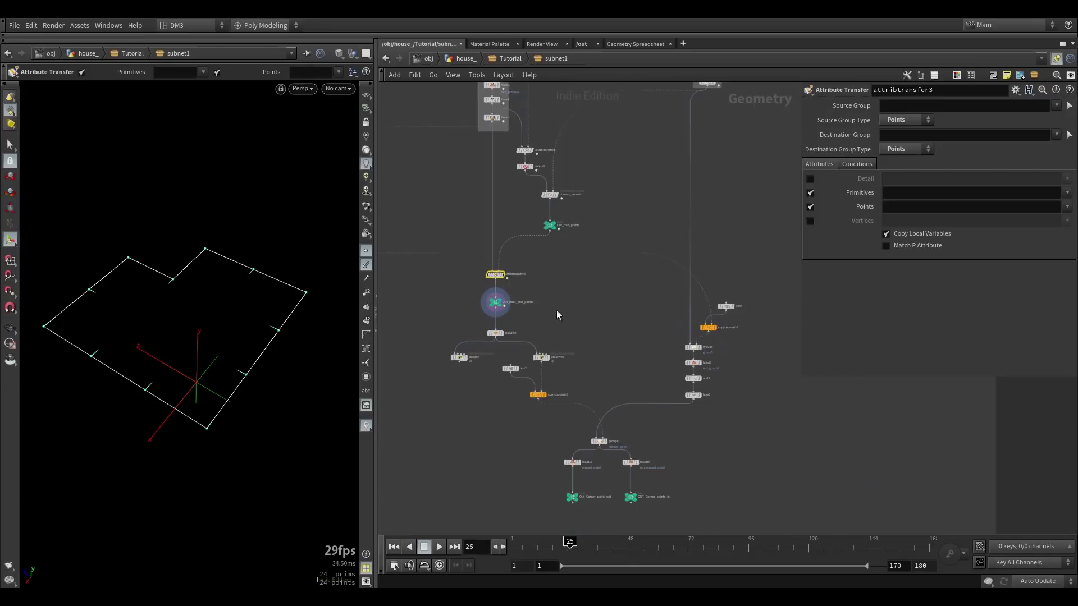
pyautogui.moveTo(575, 358); pyautogui.dragTo(562, 284, button='middle')
pyautogui.scroll(2, 561, 428)
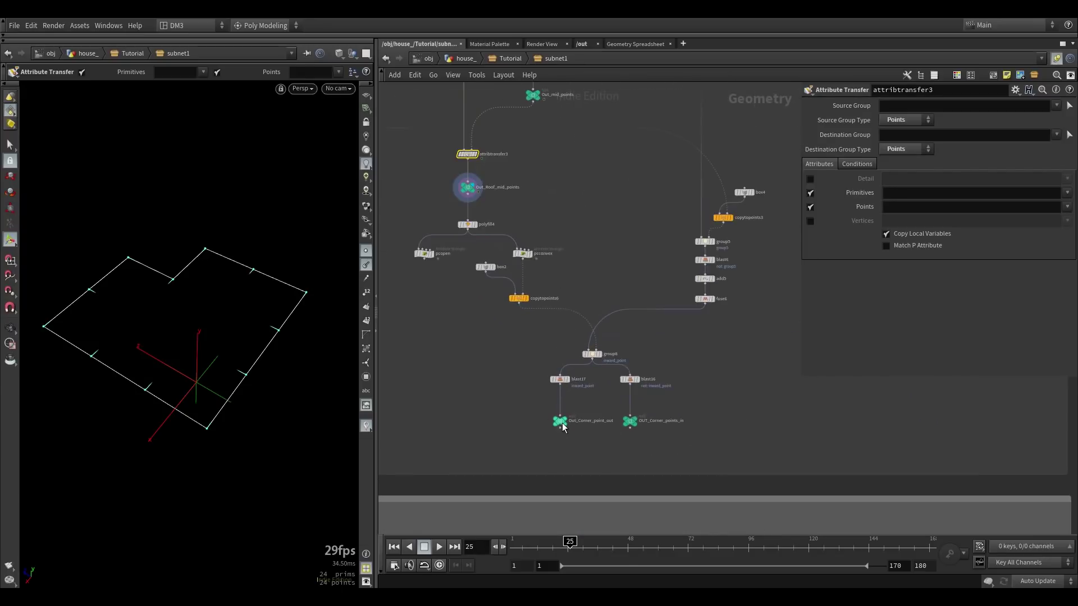
pyautogui.scroll(3, 563, 426)
pyautogui.click(562, 425)
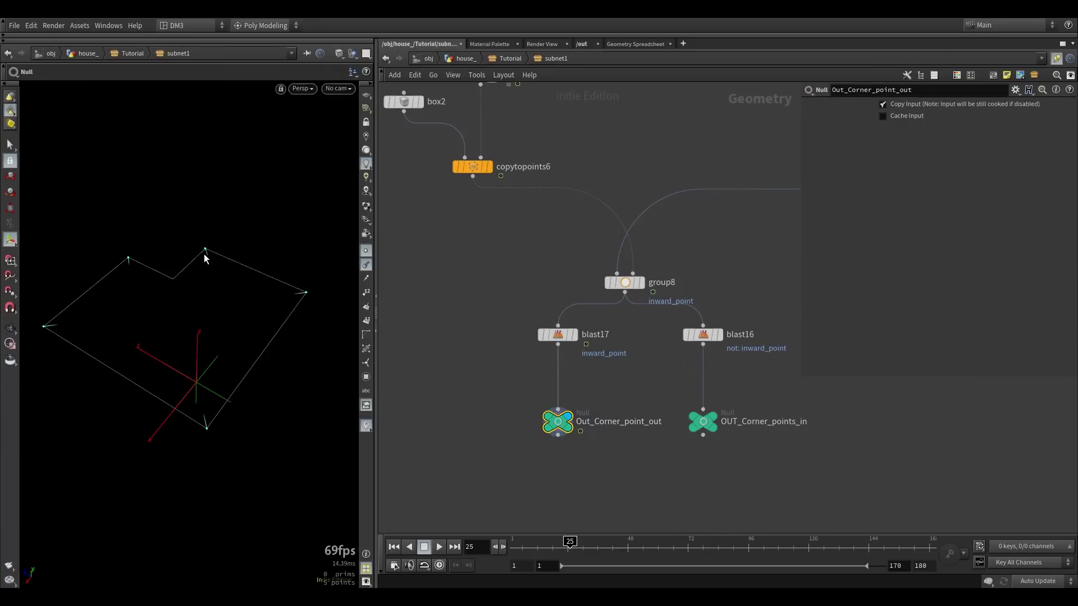
pyautogui.click(711, 416)
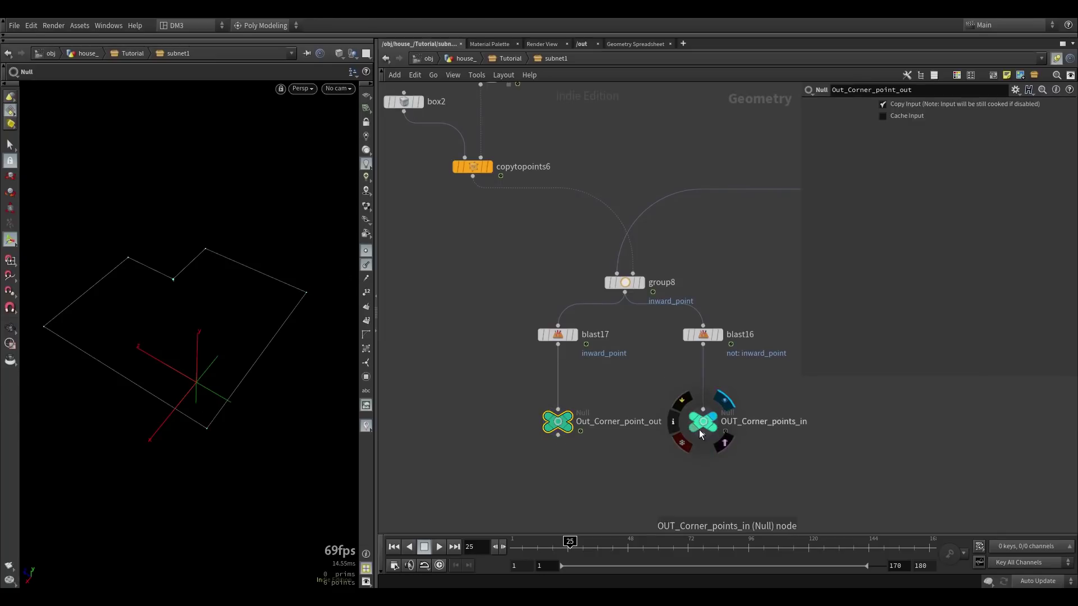
pyautogui.click(704, 422)
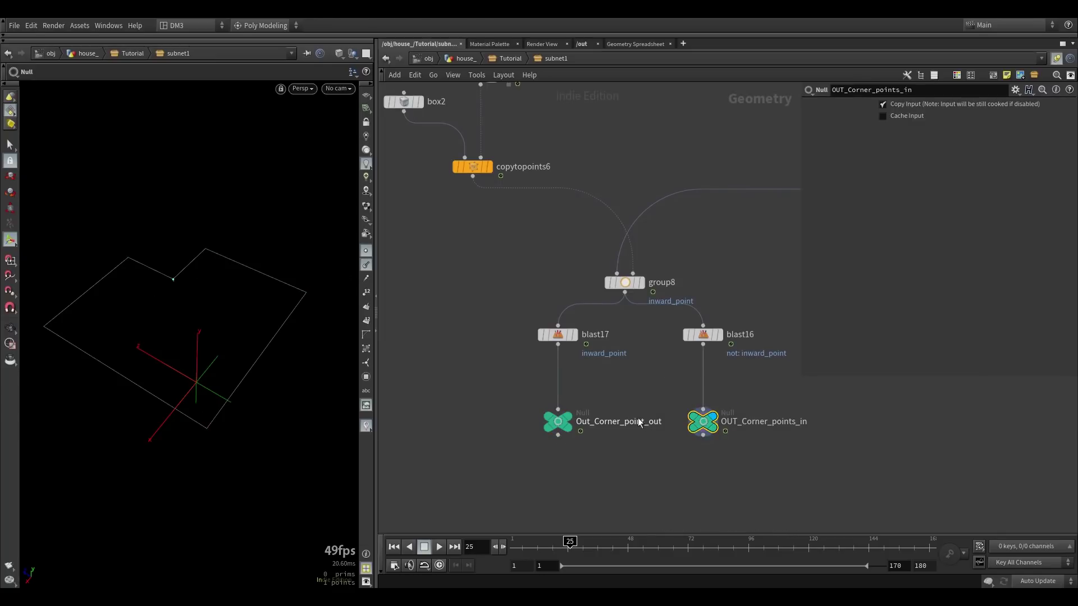
# Step: Select both corner output nulls together and restore the wire from blast17 to Out_Corner_point_out
pyautogui.moveTo(558, 408); pyautogui.dragTo(696, 465)
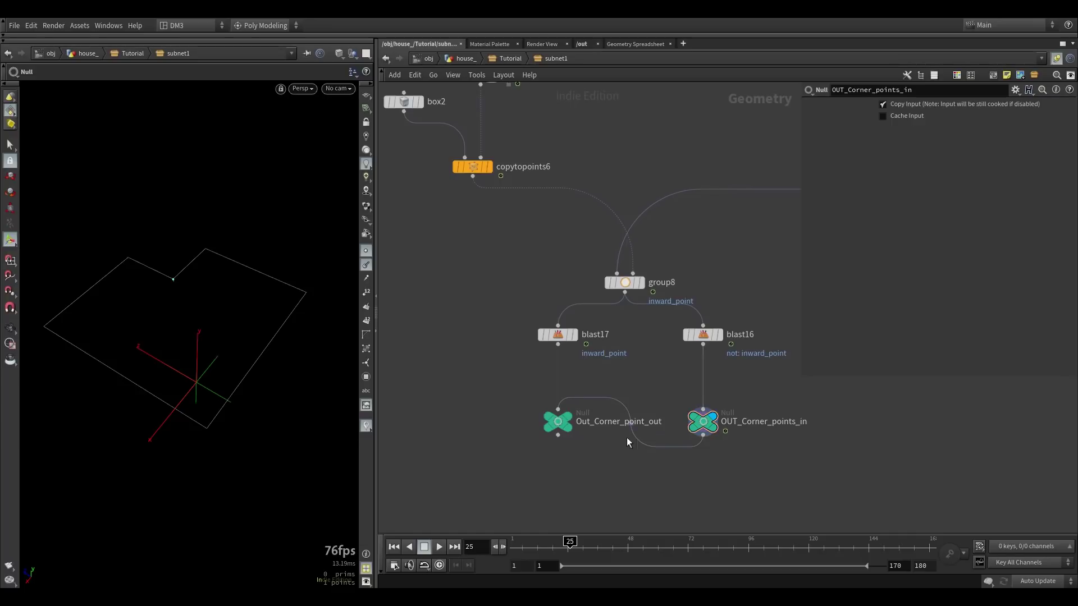
pyautogui.moveTo(558, 344); pyautogui.dragTo(549, 415)
pyautogui.moveTo(498, 393); pyautogui.dragTo(758, 478)
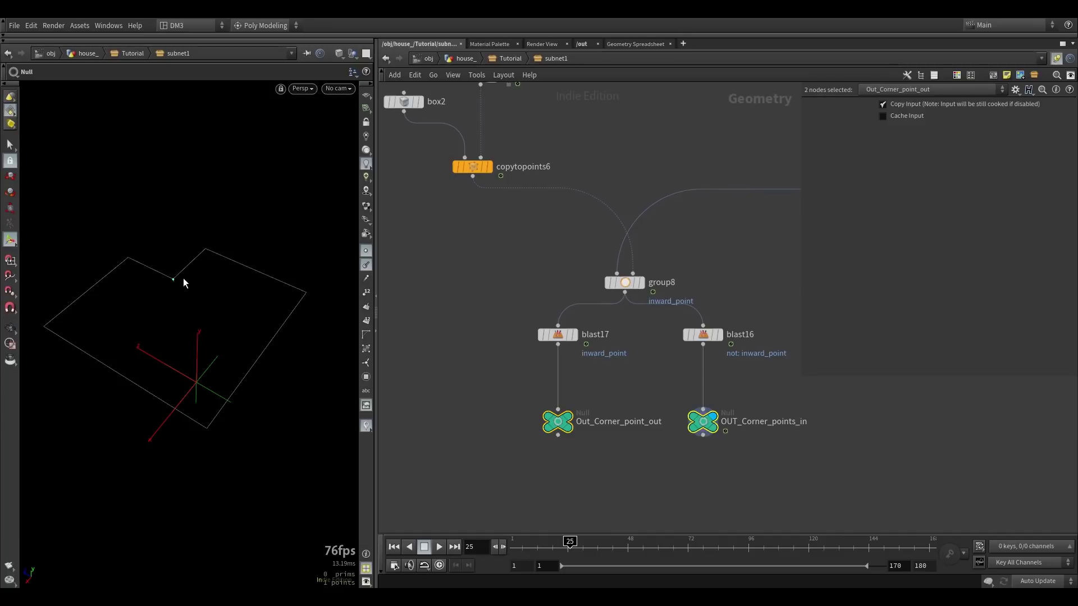
# Step: Go back up the corner branch and display polyfill4 to inspect the filled floor surface
pyautogui.scroll(-2, 530, 310)
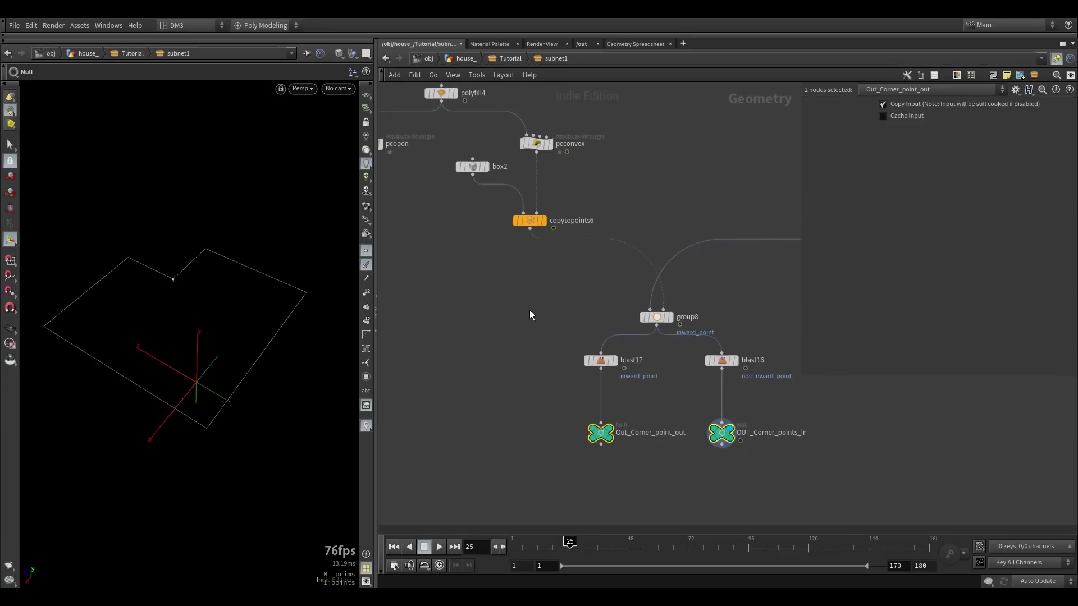
pyautogui.moveTo(534, 264); pyautogui.dragTo(601, 361, button='middle')
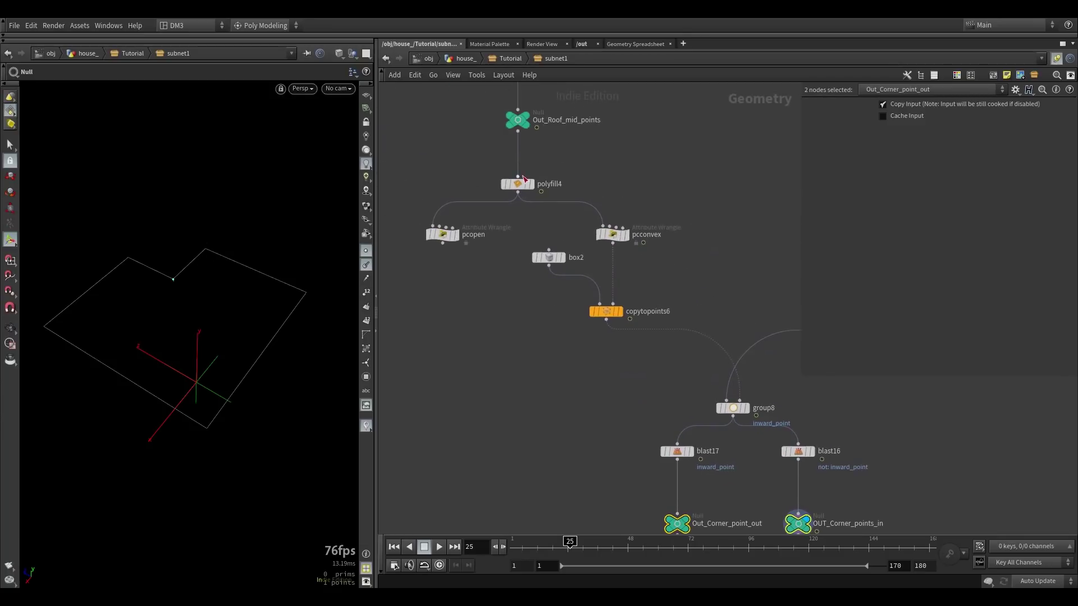
pyautogui.scroll(2, 514, 184)
pyautogui.click(535, 190)
pyautogui.click(521, 192)
# Step: Display the pcopen wrangle and examine its point cloud expression and the corner points it keeps
pyautogui.moveTo(511, 292); pyautogui.dragTo(570, 326, button='middle')
pyautogui.click(469, 293)
pyautogui.scroll(2, 472, 297)
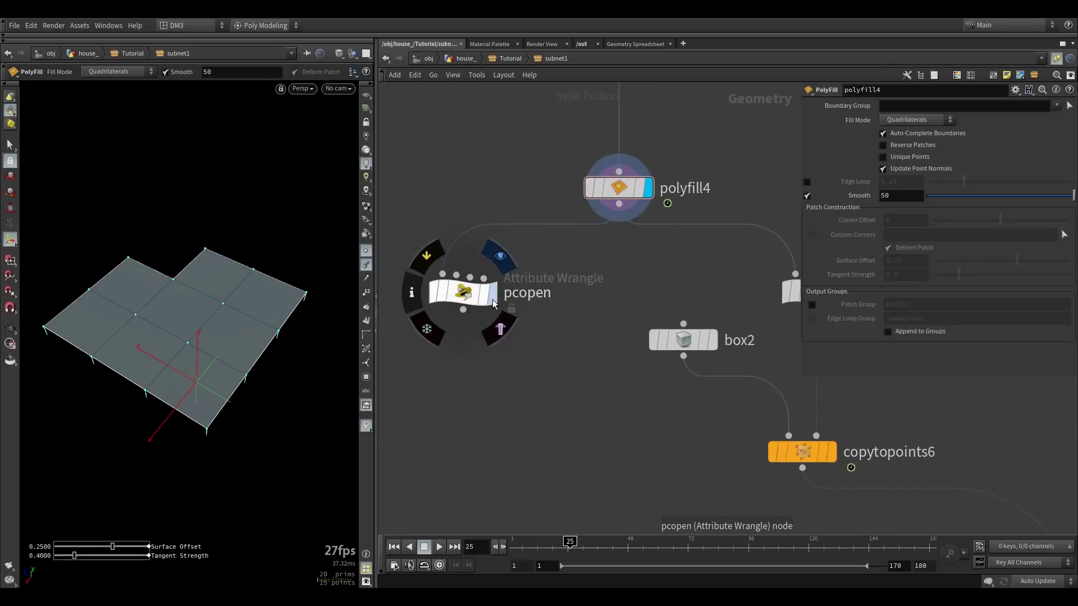
pyautogui.click(494, 302)
pyautogui.moveTo(676, 269); pyautogui.dragTo(584, 321, button='middle')
pyautogui.scroll(-2, 581, 328)
pyautogui.moveTo(698, 253); pyautogui.dragTo(634, 265, button='middle')
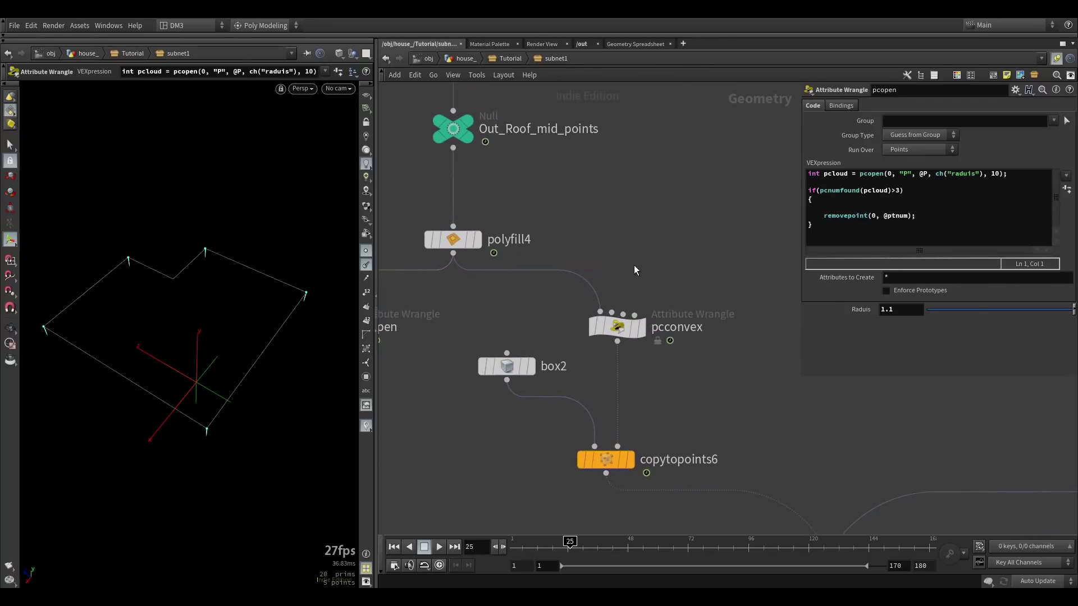
pyautogui.scroll(1, 635, 265)
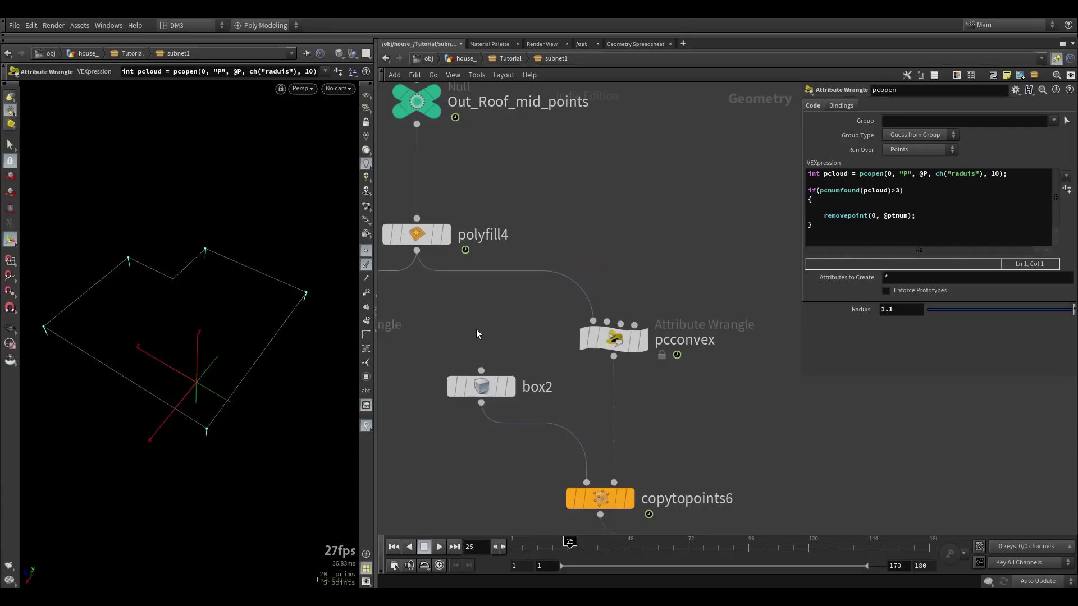
pyautogui.moveTo(474, 304); pyautogui.dragTo(608, 281, button='middle')
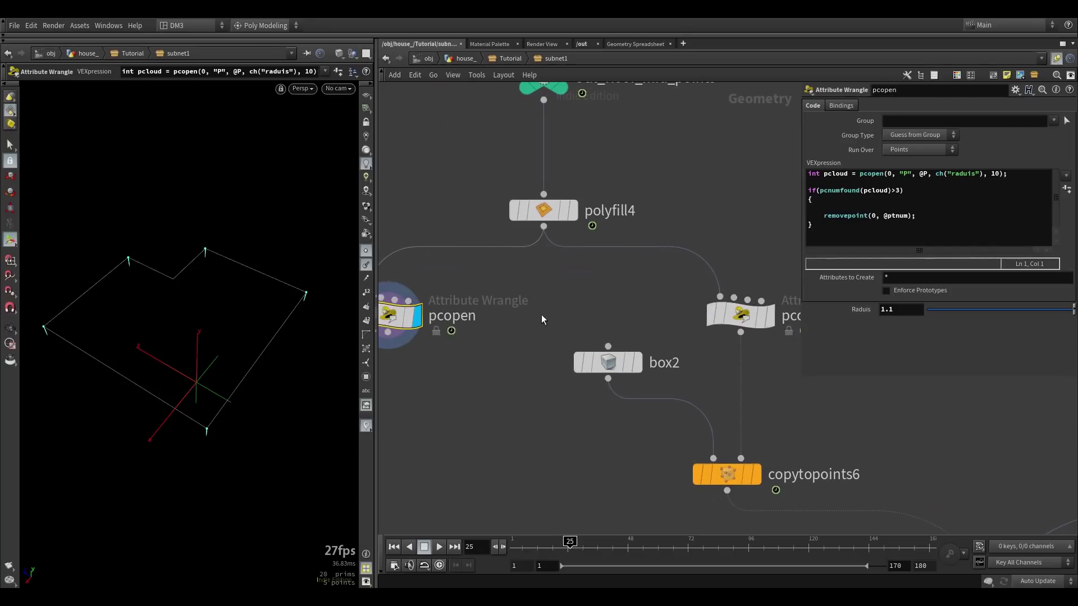
pyautogui.moveTo(543, 316); pyautogui.dragTo(607, 317, button='middle')
pyautogui.moveTo(580, 359); pyautogui.dragTo(503, 373, button='middle')
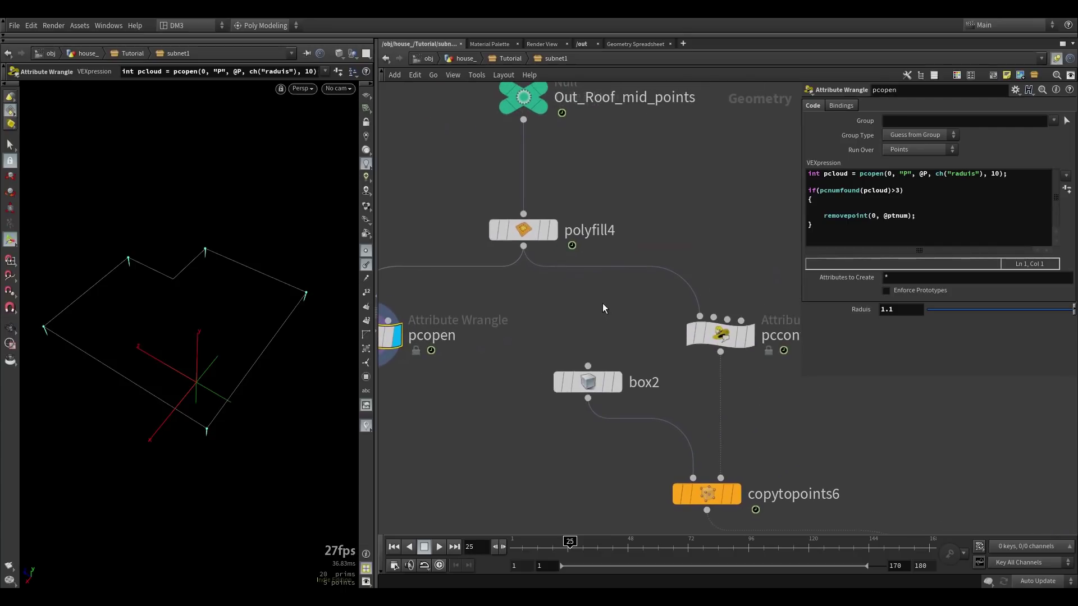
# Step: Display the pcconvex wrangle and examine its convex hull expression and the points it keeps
pyautogui.moveTo(602, 309); pyautogui.dragTo(517, 291, button='middle')
pyautogui.scroll(2, 648, 319)
pyautogui.click(666, 318)
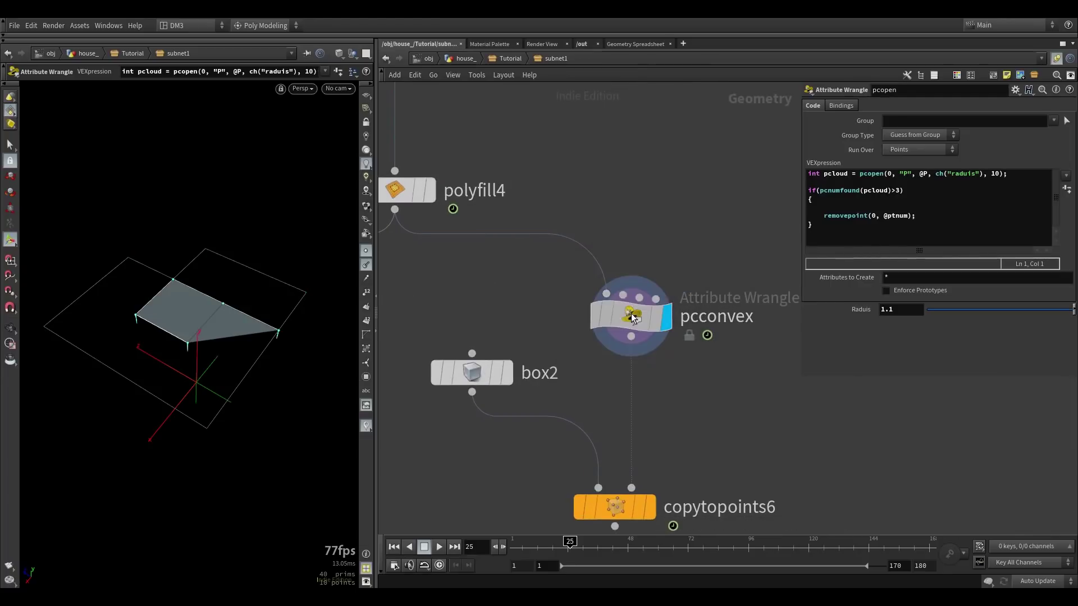
pyautogui.click(632, 319)
pyautogui.moveTo(653, 243); pyautogui.dragTo(623, 187, button='middle')
pyautogui.scroll(-2, 627, 194)
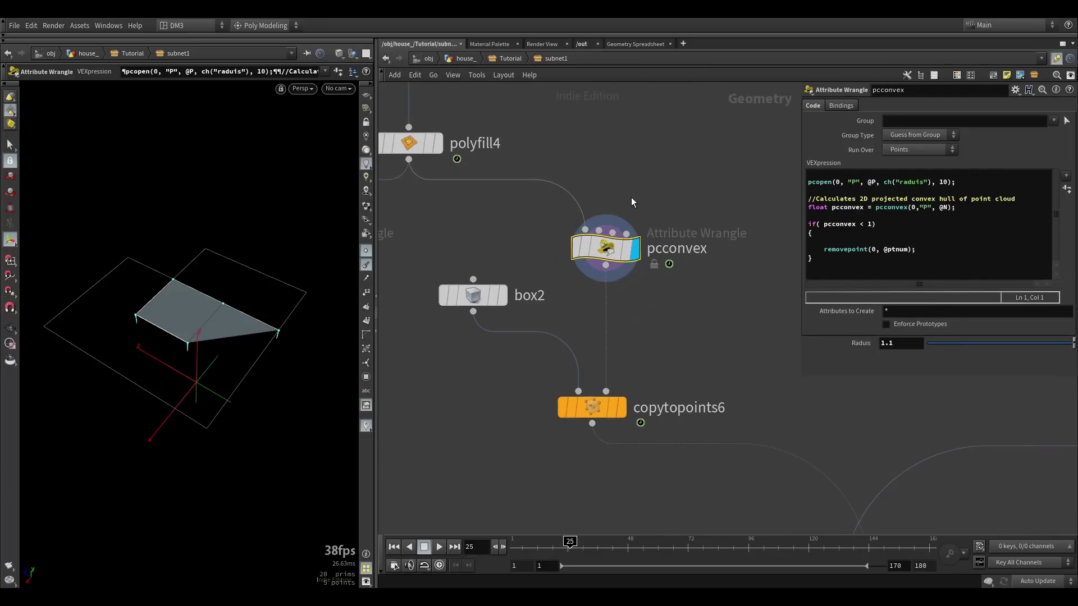
pyautogui.scroll(1, 618, 167)
# Step: Display copytopoints6 to inspect the boxes copied onto the pcconvex points
pyautogui.moveTo(643, 365); pyautogui.dragTo(602, 248, button='middle')
pyautogui.scroll(-1, 668, 315)
pyautogui.scroll(-1, 615, 272)
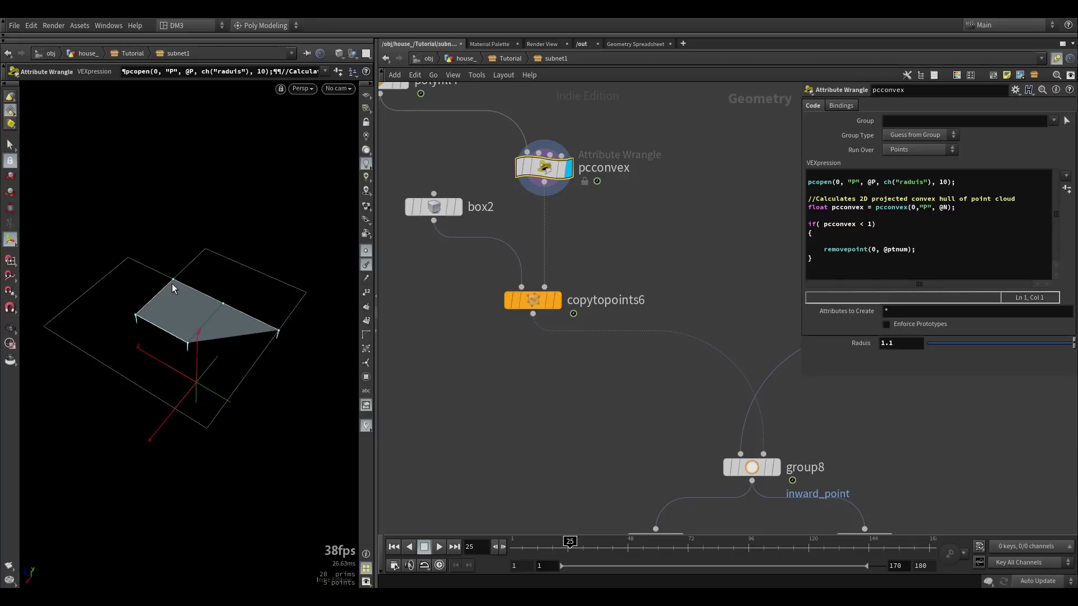
pyautogui.click(555, 303)
pyautogui.click(534, 304)
# Step: Display group8 to examine how its bounding objects define the inward_point group
pyautogui.moveTo(641, 412); pyautogui.dragTo(516, 315, button='middle')
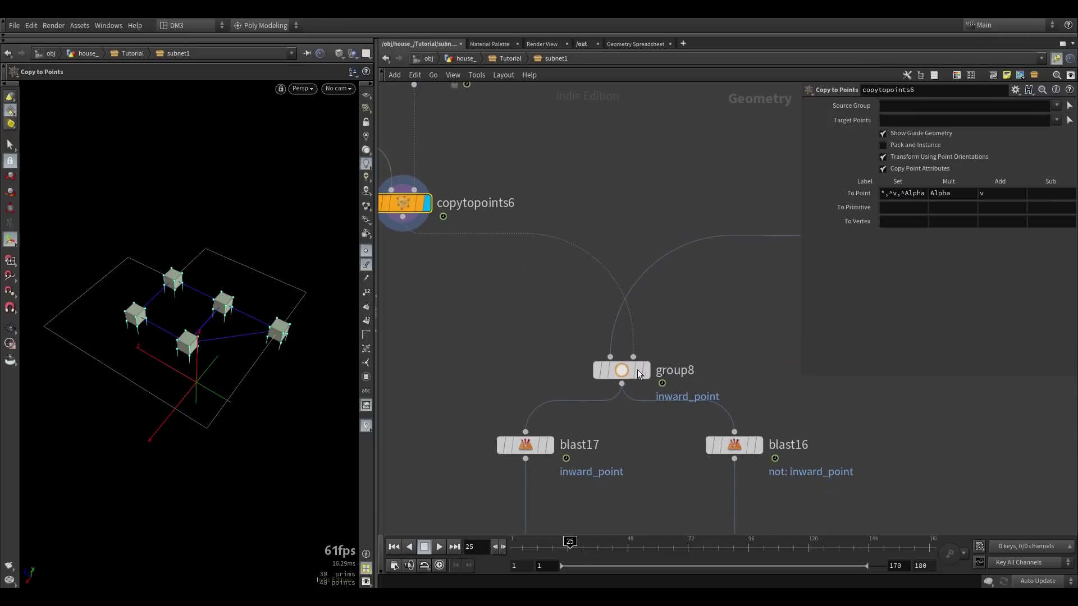
pyautogui.click(647, 373)
pyautogui.click(625, 372)
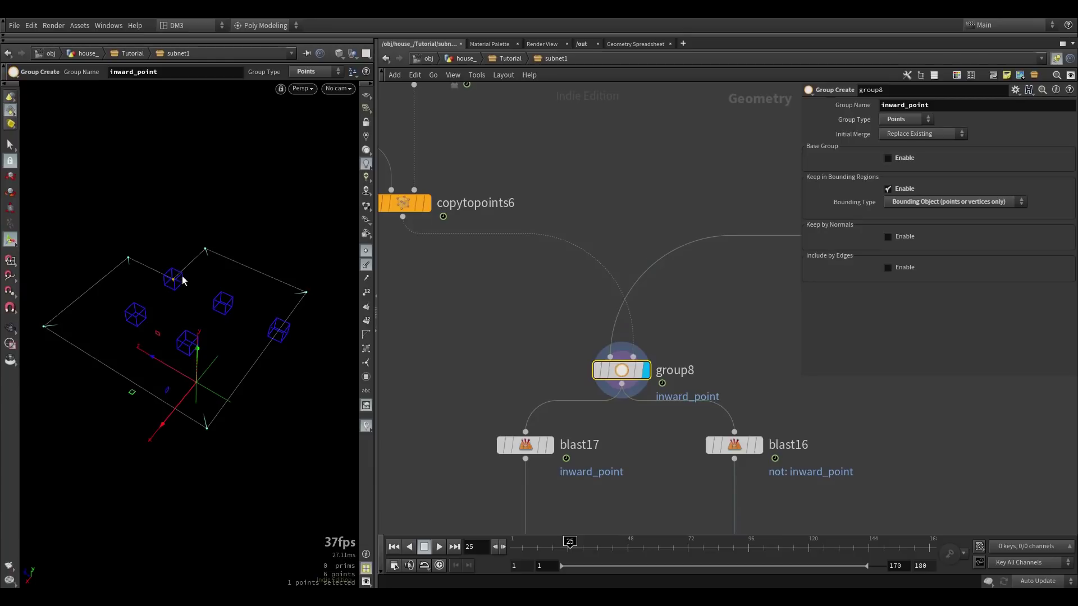
# Step: Follow group8's first input to the fuse6 node and display it to inspect all corner points
pyautogui.scroll(-5, 645, 269)
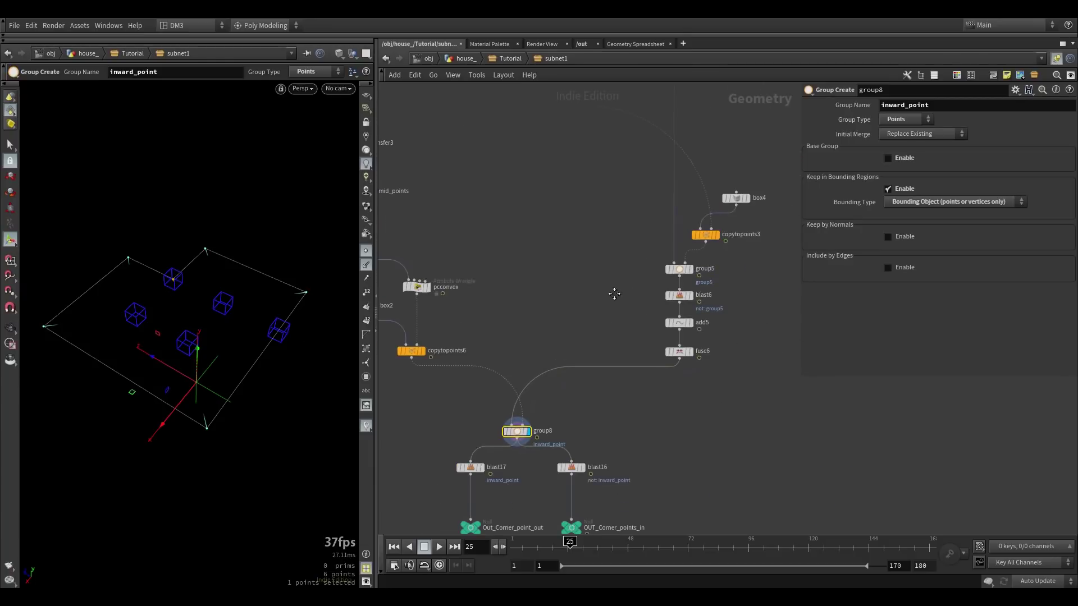
pyautogui.moveTo(614, 293); pyautogui.dragTo(558, 373, button='middle')
pyautogui.scroll(-2, 584, 329)
pyautogui.moveTo(597, 321); pyautogui.dragTo(681, 456)
pyautogui.scroll(3, 620, 432)
pyautogui.click(617, 436)
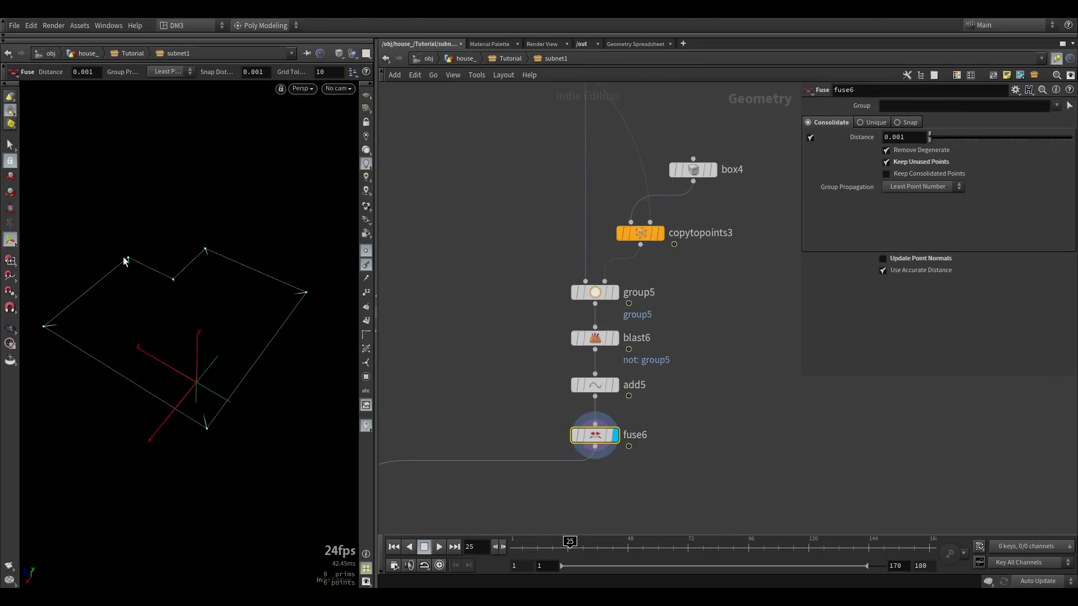
# Step: Trace the corner branch up to its source and display resample3 to inspect the floor grid normals
pyautogui.moveTo(518, 220); pyautogui.dragTo(589, 401, button='middle')
pyautogui.scroll(-5, 588, 401)
pyautogui.scroll(3, 645, 109)
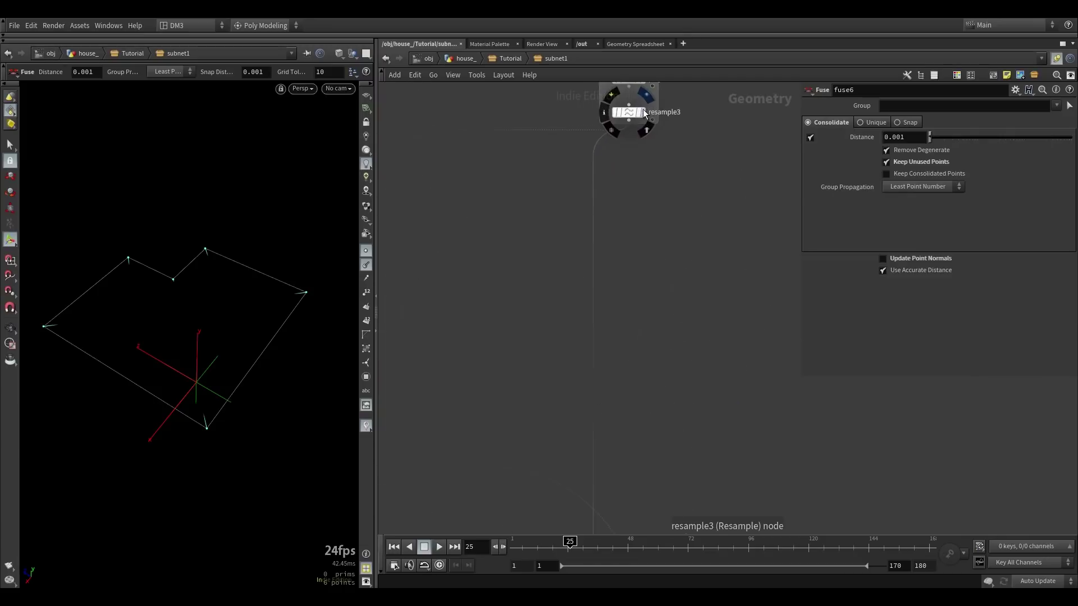
pyautogui.click(642, 112)
pyautogui.click(639, 115)
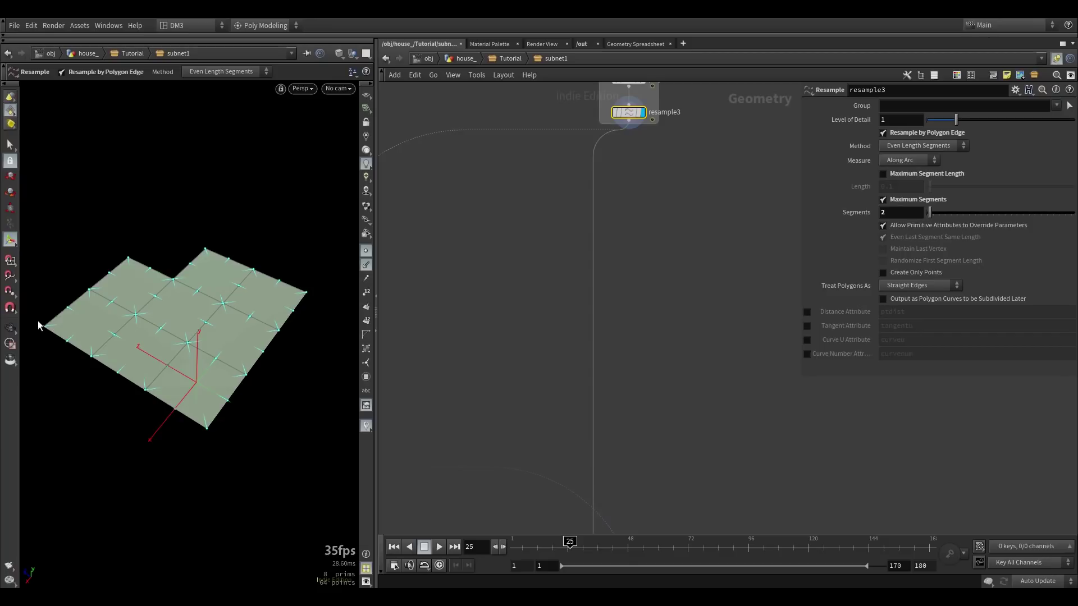
# Step: Return to the corner branch and display group5 to examine the boxes grouping the footprint's corner points
pyautogui.moveTo(575, 409); pyautogui.dragTo(575, 264, button='middle')
pyautogui.scroll(-1, 575, 264)
pyautogui.moveTo(636, 323); pyautogui.dragTo(625, 219, button='middle')
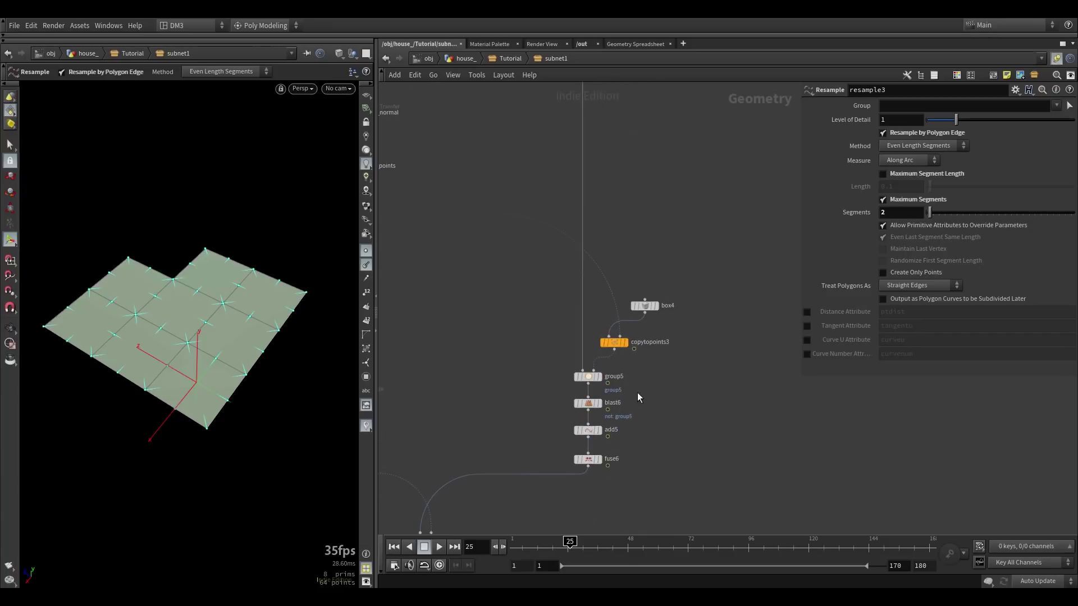
pyautogui.scroll(3, 600, 394)
pyautogui.click(578, 364)
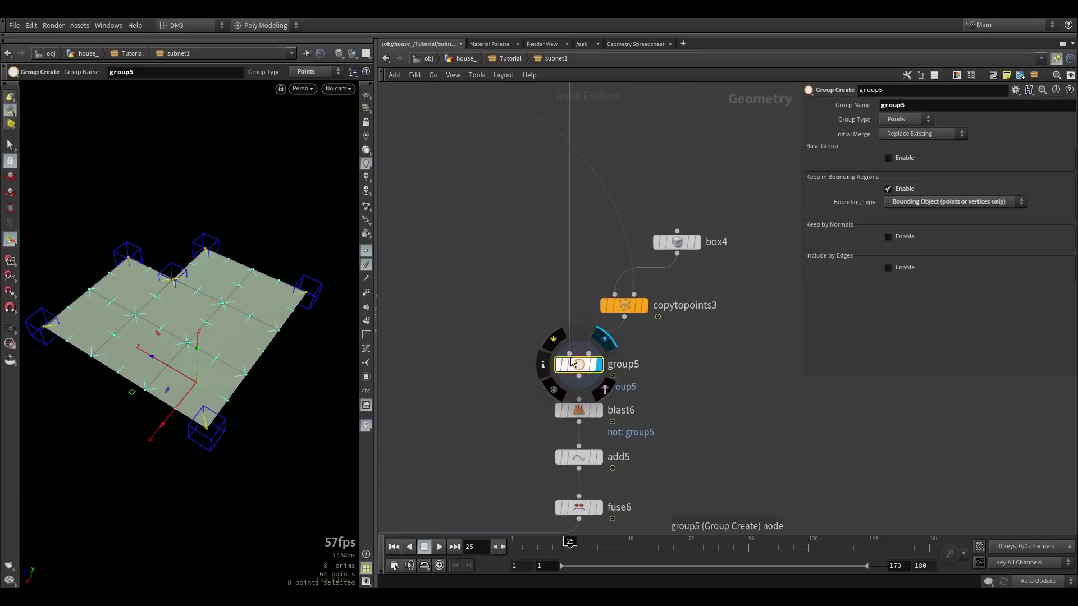
pyautogui.moveTo(519, 298); pyautogui.dragTo(569, 330, button='middle')
pyautogui.click(631, 443)
pyautogui.moveTo(633, 448); pyautogui.dragTo(649, 331, button='middle')
pyautogui.click(649, 280)
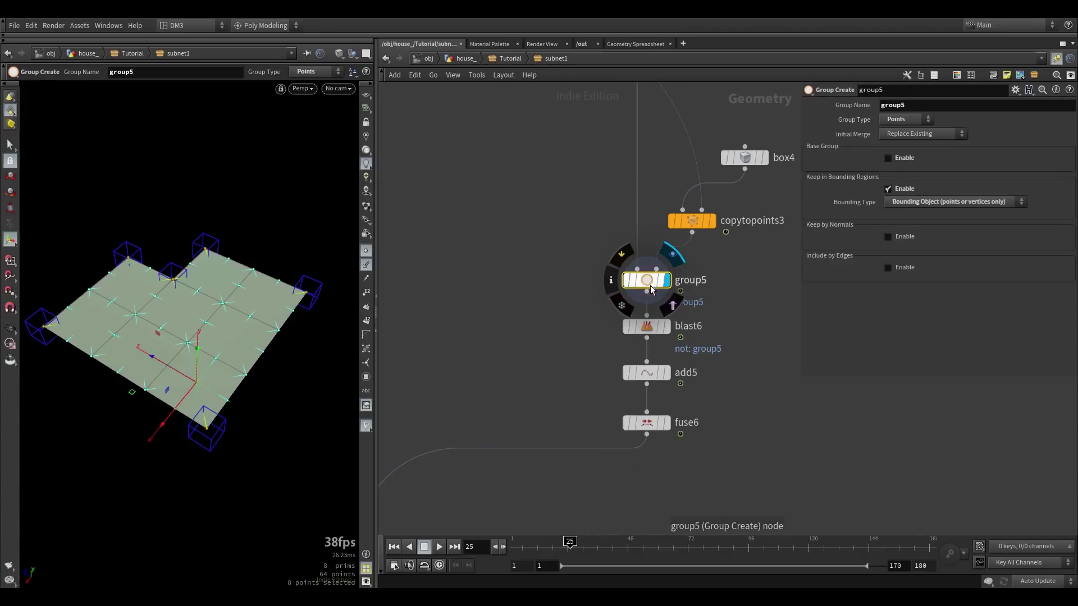
# Step: Display blast6 and add5 in turn, examining how non-corner points and the remaining geometry are removed
pyautogui.click(667, 326)
pyautogui.click(654, 325)
pyautogui.click(666, 372)
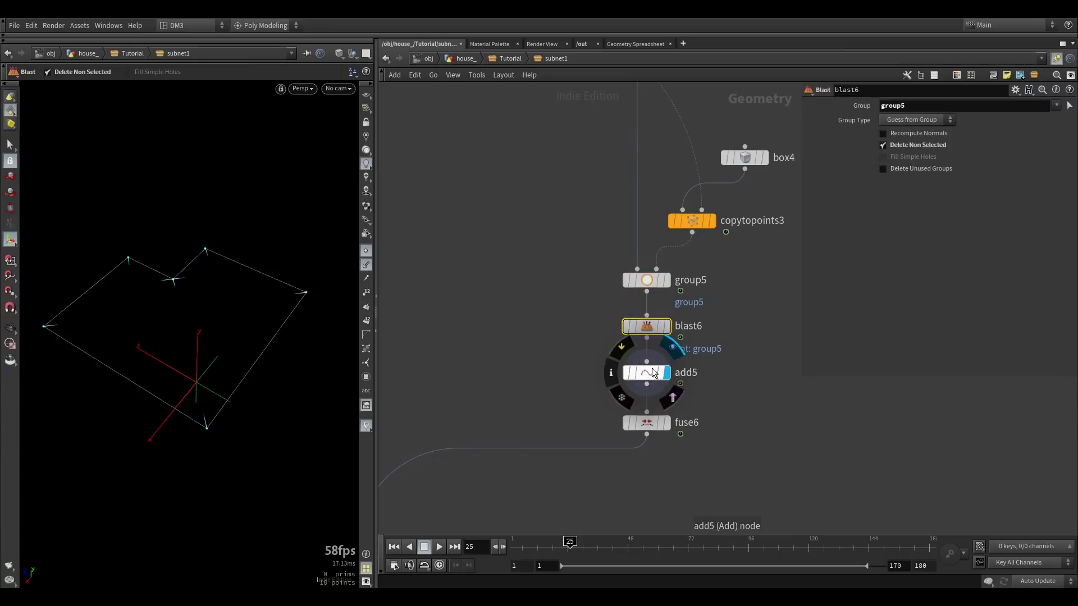
pyautogui.click(651, 369)
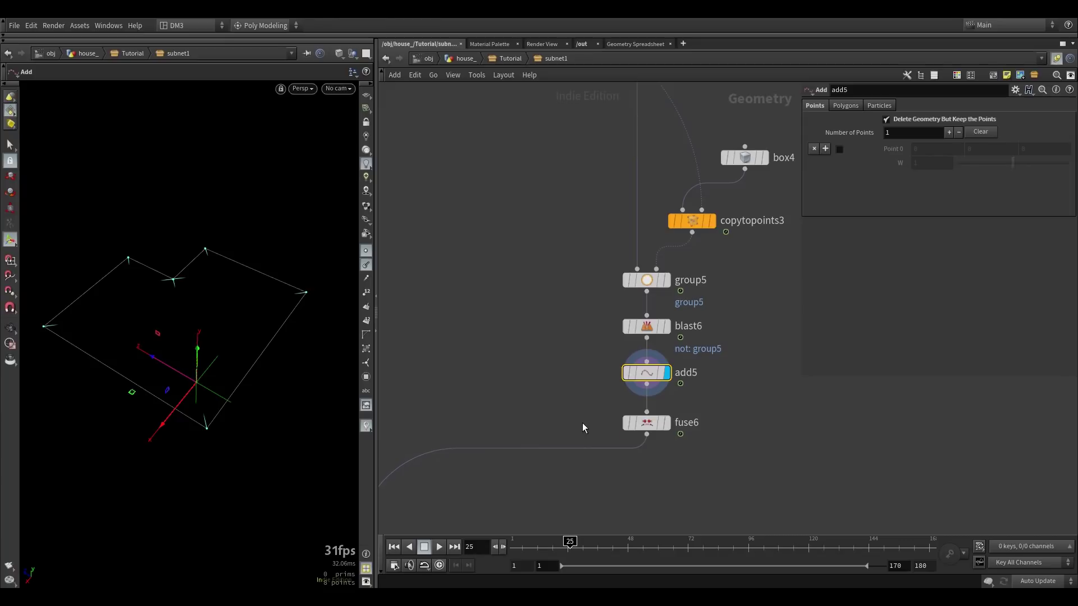
# Step: Display fuse6 and group8 in turn to examine the merged corner points and the bounding boxes selecting the inward_point group
pyautogui.moveTo(493, 413); pyautogui.dragTo(571, 345, button='middle')
pyautogui.scroll(-1, 572, 345)
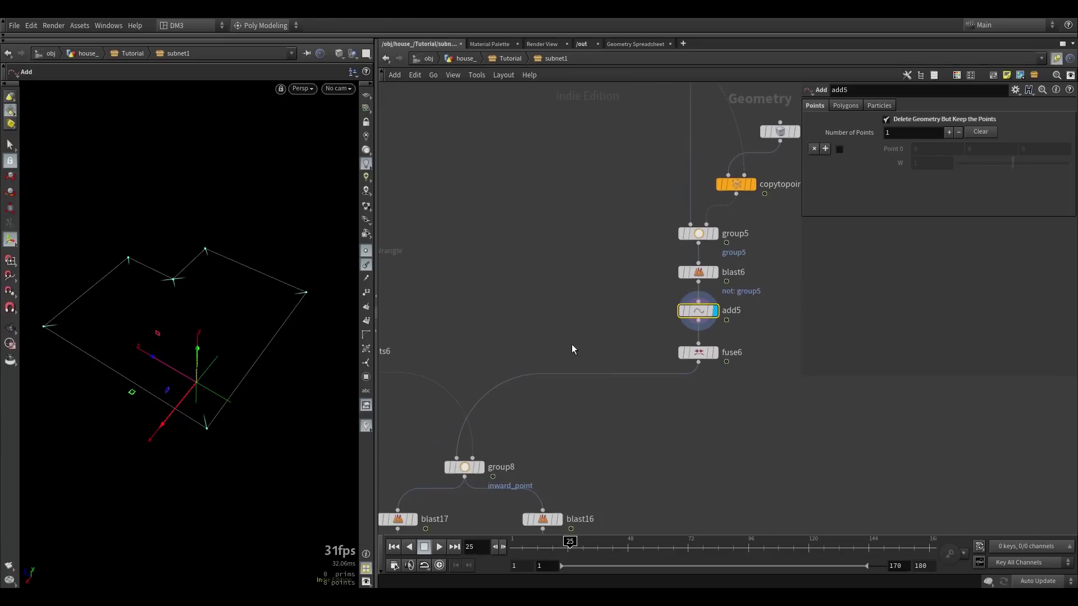
pyautogui.click(722, 332)
pyautogui.click(700, 352)
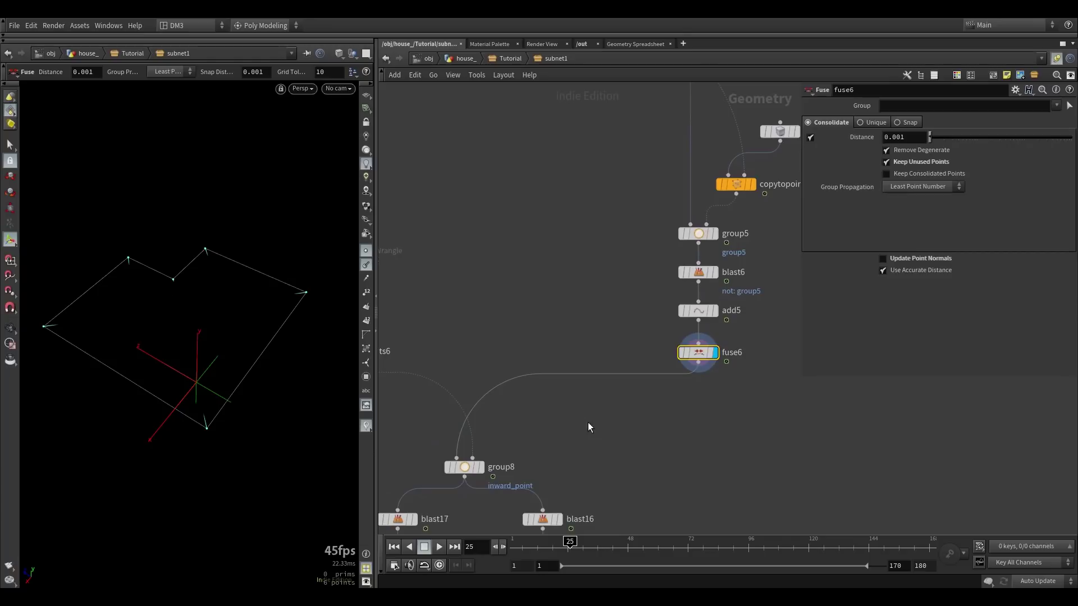
pyautogui.moveTo(587, 422); pyautogui.dragTo(662, 273, button='middle')
pyautogui.scroll(1, 496, 349)
pyautogui.click(586, 283)
pyautogui.click(559, 290)
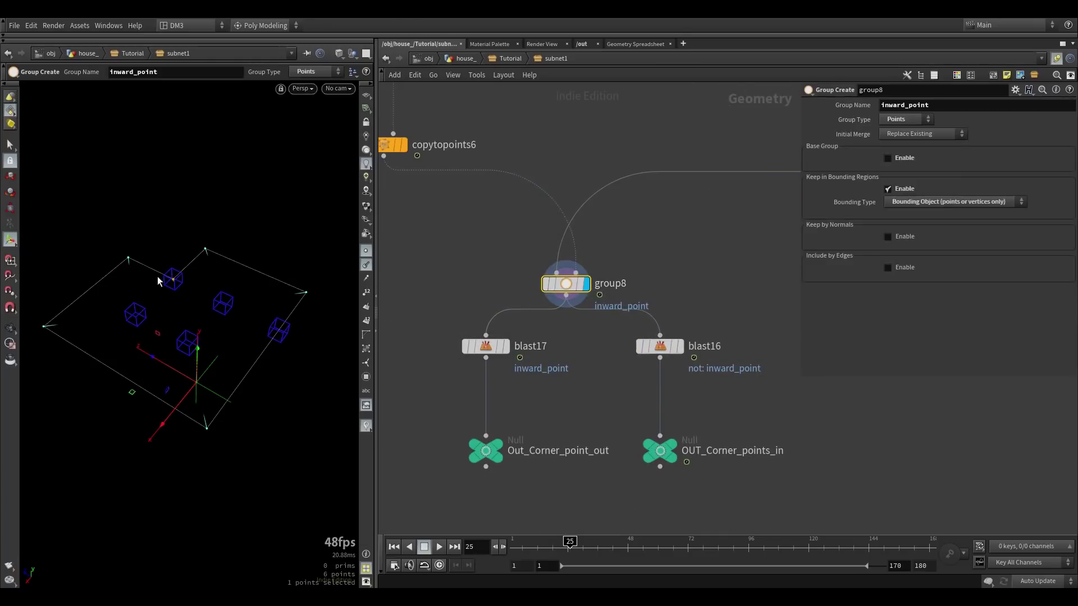
pyautogui.press('r')
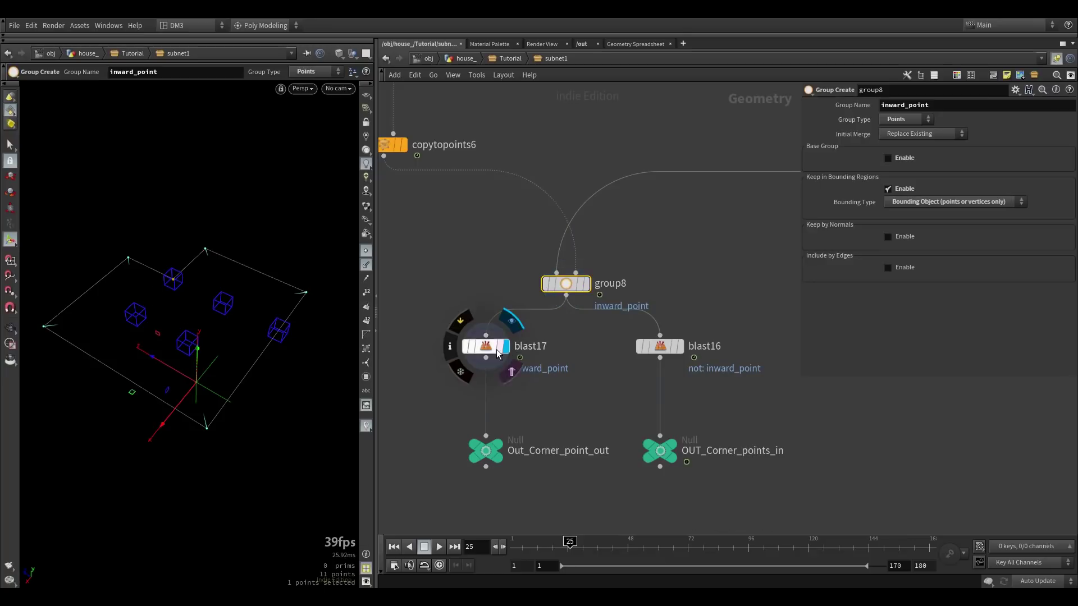
# Step: Display blast17 and blast16 in turn to compare the outer and inner corner points, checking blast16's Delete Non Selected option
pyautogui.click(486, 348)
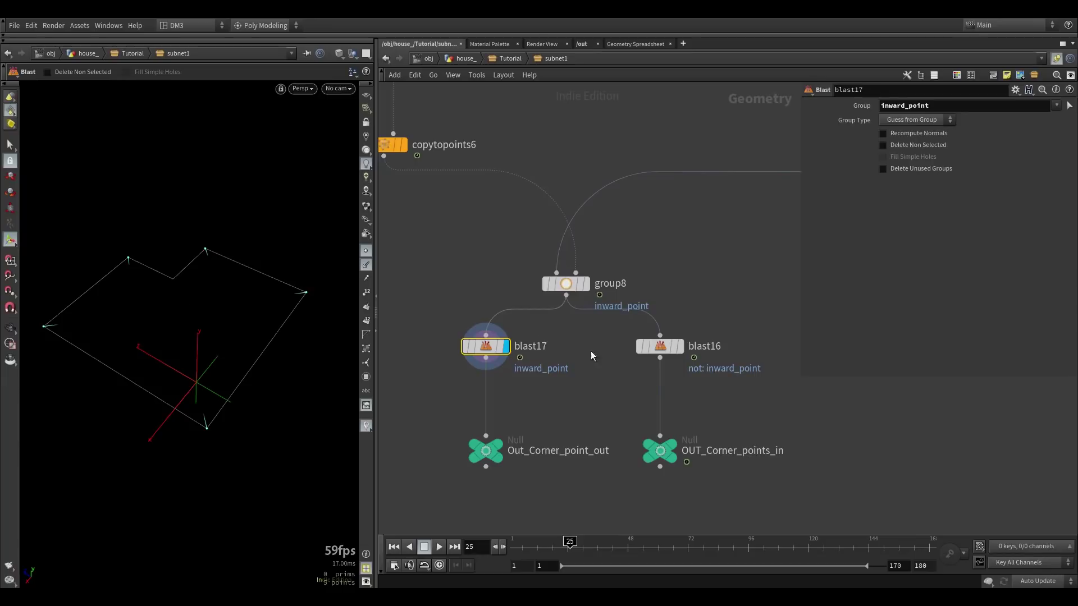
pyautogui.moveTo(667, 354)
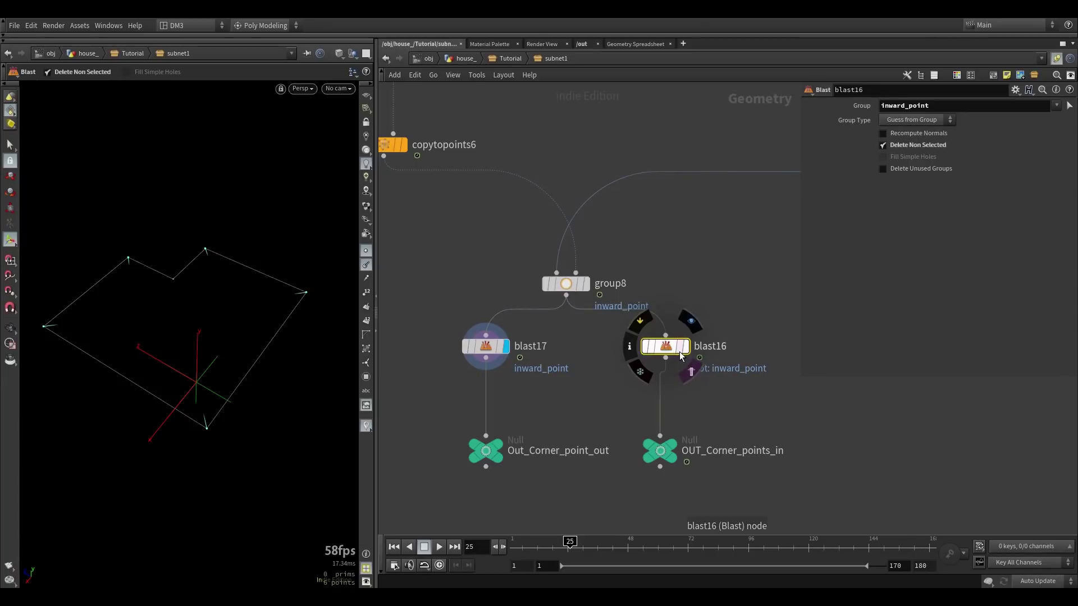
pyautogui.click(667, 348)
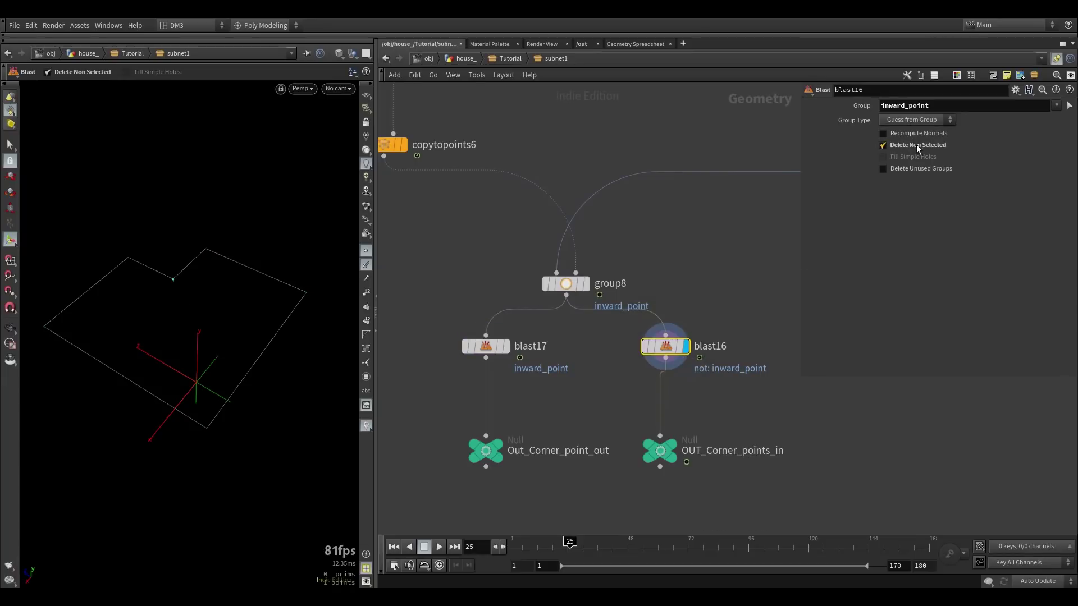
pyautogui.press('h')
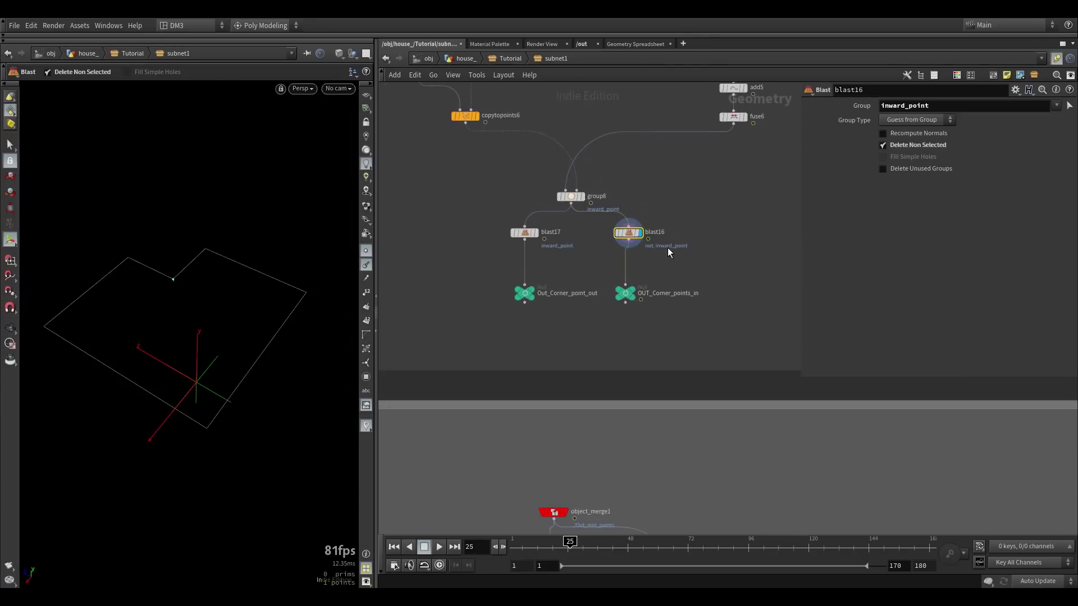
# Step: Go to the network section below the corner outputs and display object_merge1 to inspect the midpoints it imports
pyautogui.scroll(-5, 668, 249)
pyautogui.moveTo(703, 389); pyautogui.dragTo(719, 239, button='middle')
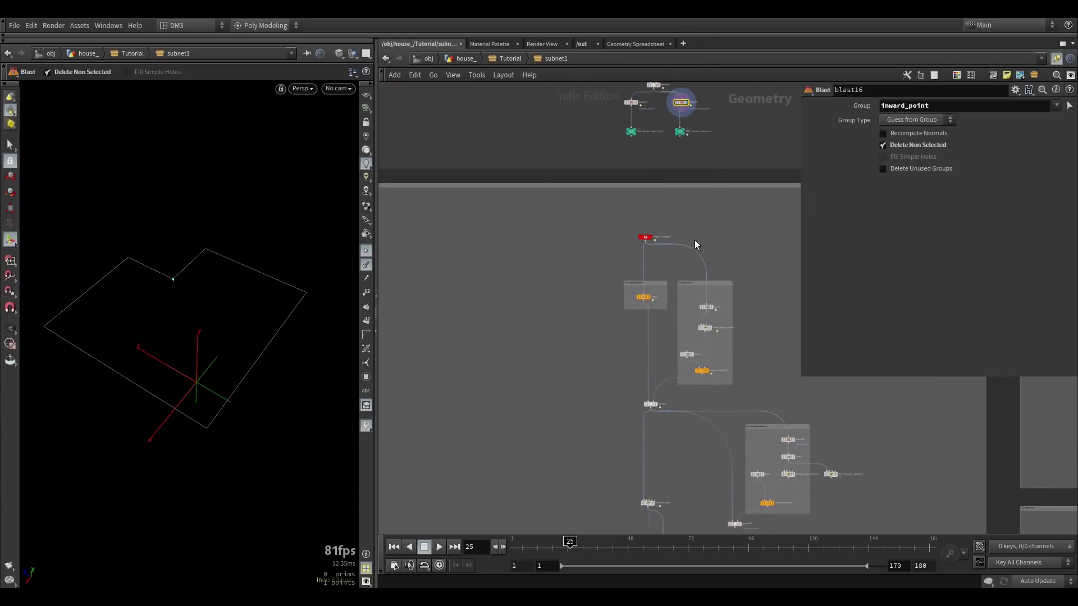
pyautogui.scroll(3, 631, 252)
pyautogui.scroll(2, 663, 231)
pyautogui.scroll(3, 665, 227)
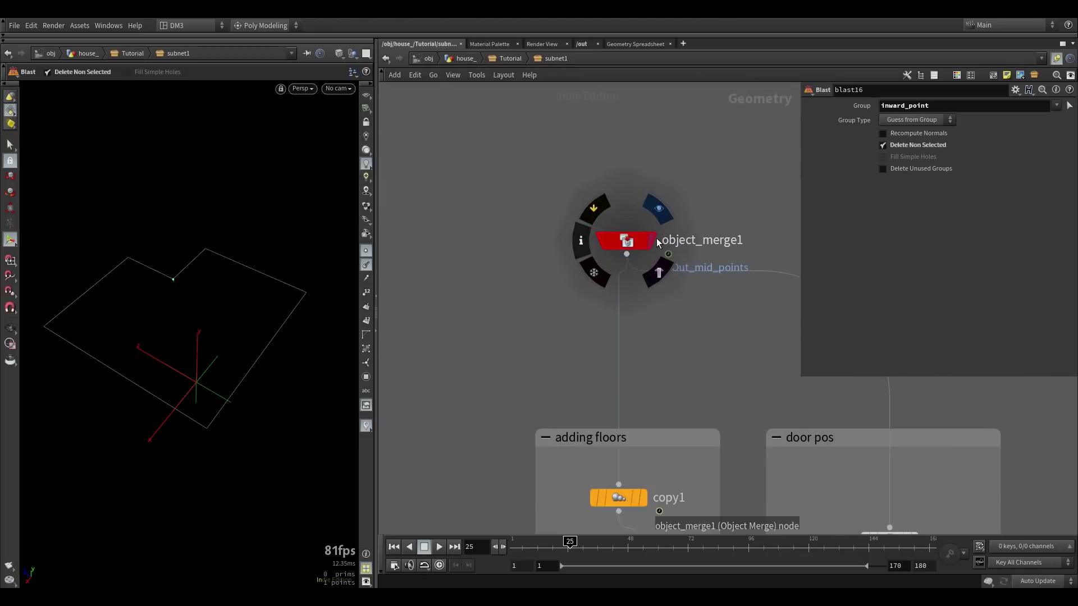
pyautogui.click(652, 238)
pyautogui.click(626, 240)
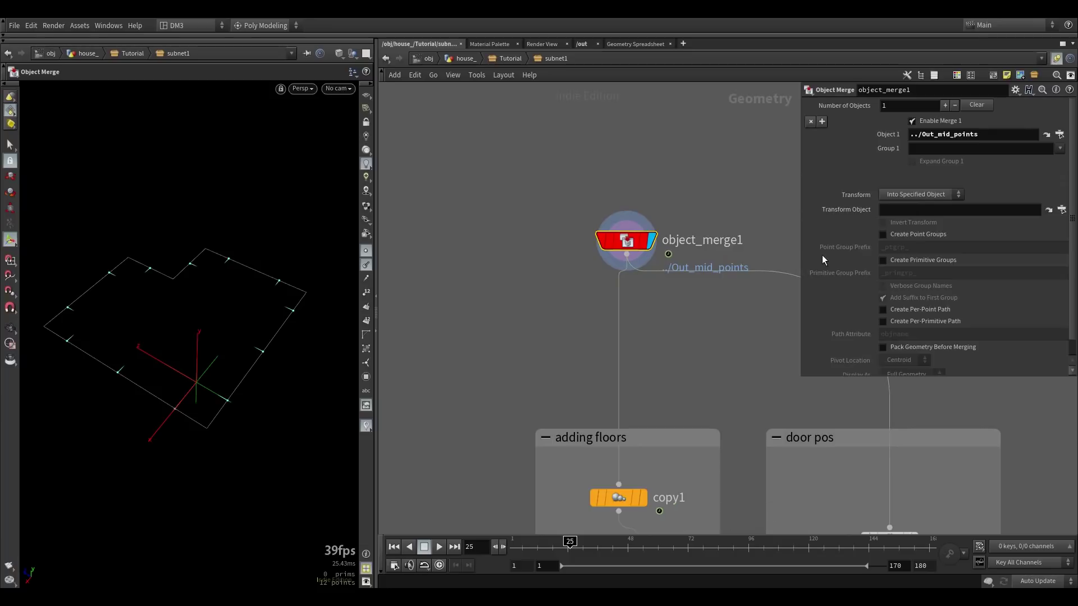
# Step: Trace the source of object_merge1 back to the Out_mid_points null and return to the section below
pyautogui.moveTo(640, 188); pyautogui.dragTo(616, 337, button='middle')
pyautogui.scroll(-4, 615, 335)
pyautogui.moveTo(624, 236); pyautogui.dragTo(609, 427, button='middle')
pyautogui.scroll(-2, 603, 340)
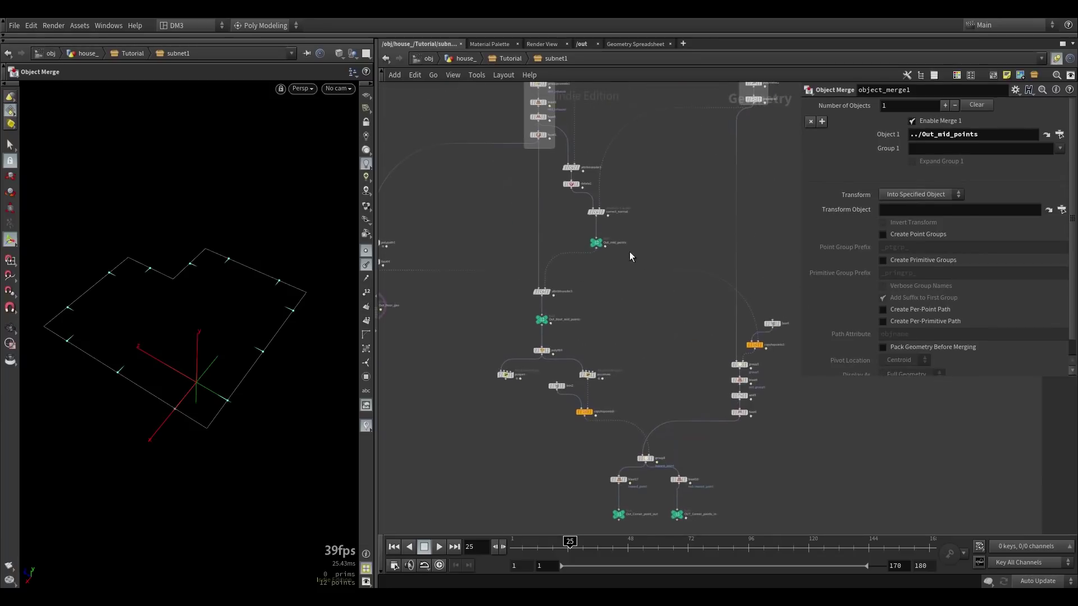
pyautogui.moveTo(635, 386); pyautogui.dragTo(613, 223, button='middle')
pyautogui.scroll(-4, 606, 221)
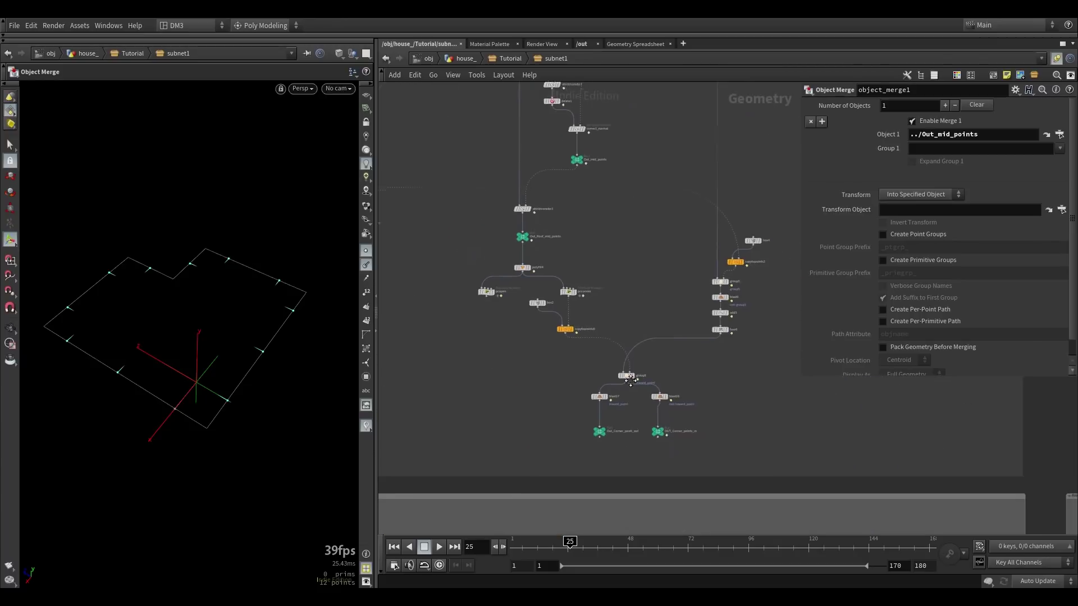
pyautogui.moveTo(632, 406); pyautogui.dragTo(613, 220, button='middle')
pyautogui.moveTo(662, 413); pyautogui.dragTo(636, 216, button='middle')
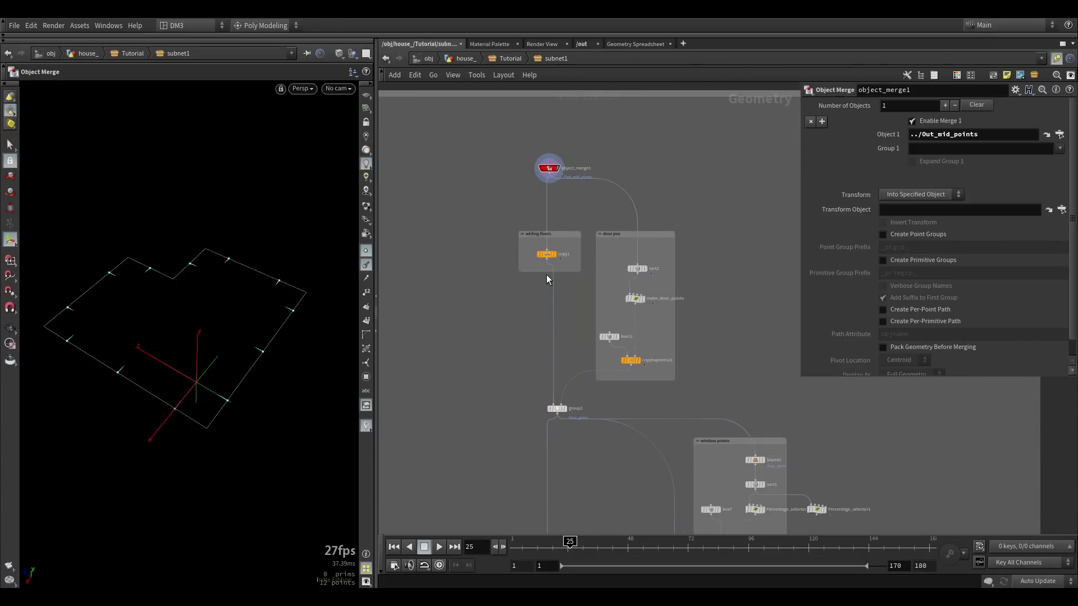
# Step: Display copy1 in the adding floors box and examine how its total number and Y translation stack the midpoints
pyautogui.scroll(4, 546, 253)
pyautogui.scroll(3, 543, 255)
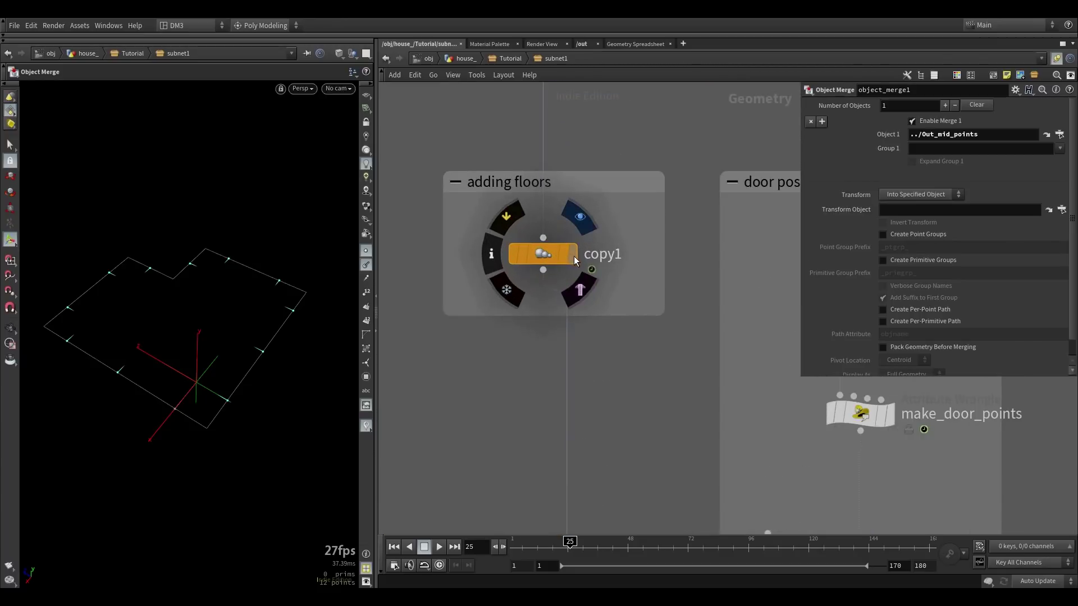
pyautogui.click(545, 252)
pyautogui.keyDown('alt'); pyautogui.moveTo(168, 347); pyautogui.dragTo(200, 262); pyautogui.keyUp('alt')
pyautogui.click(948, 160)
pyautogui.press('Return')
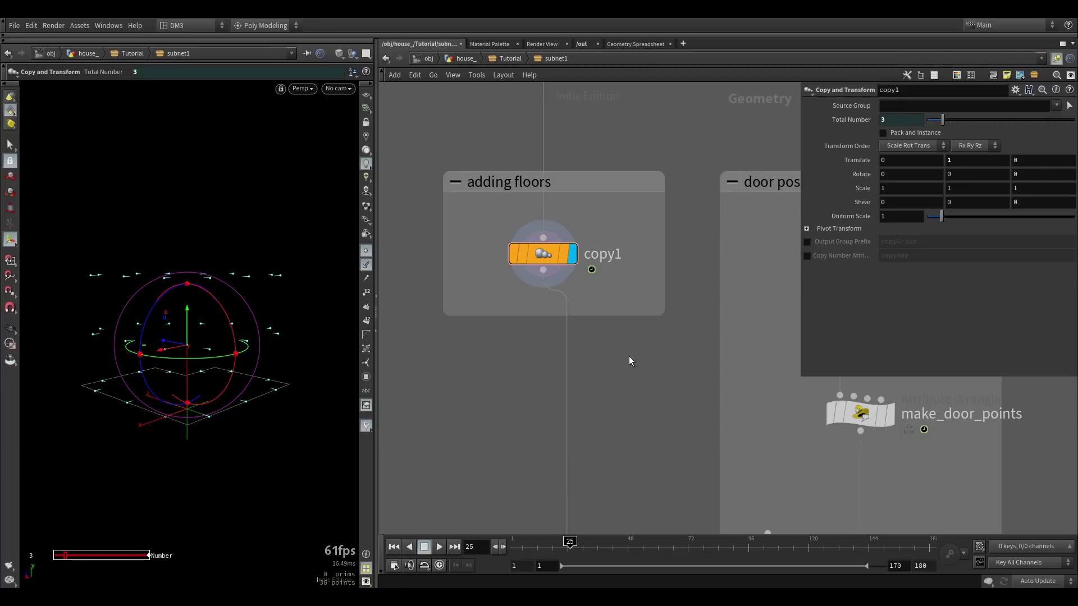
# Step: Follow the branch down from copy1 and display group2 to inspect the Door_point group and its bounding box
pyautogui.scroll(-5, 618, 355)
pyautogui.moveTo(535, 344); pyautogui.dragTo(594, 295, button='middle')
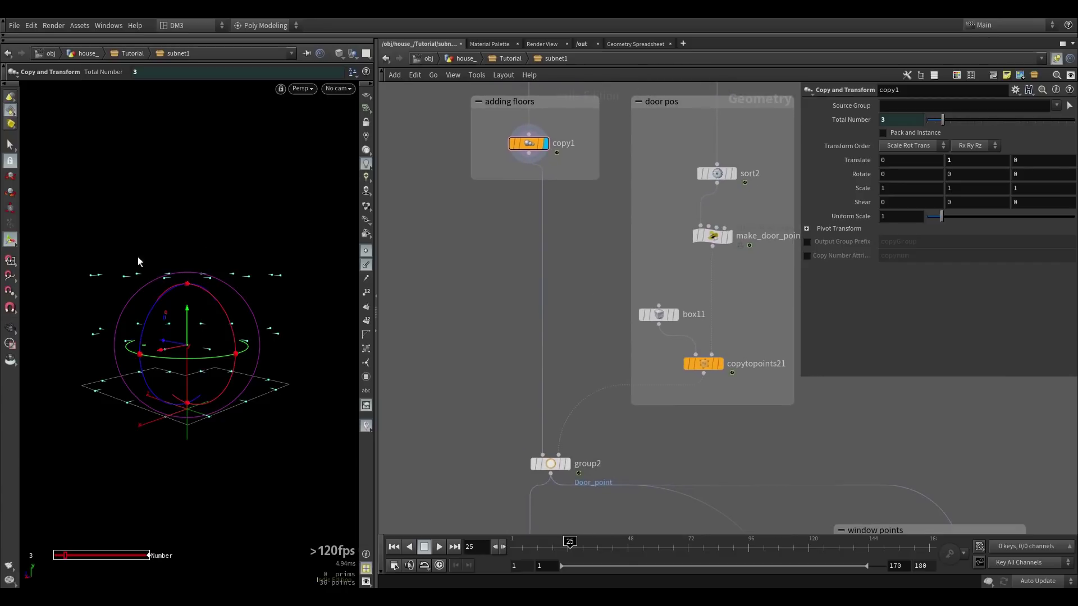
pyautogui.scroll(3, 565, 466)
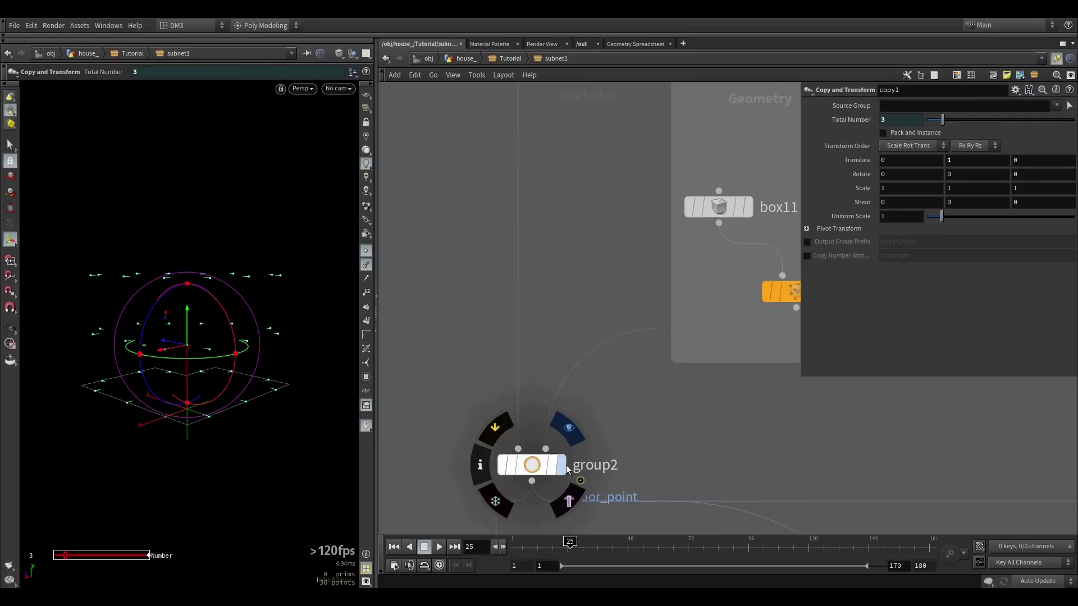
pyautogui.click(564, 466)
pyautogui.click(531, 467)
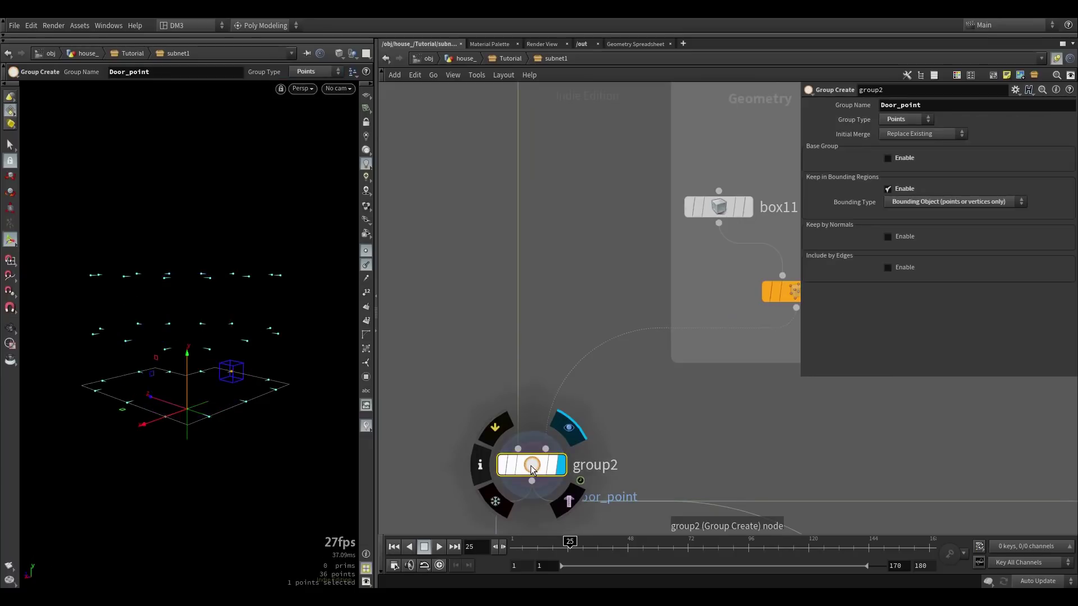
# Step: Return to the door pos branch, display sort2 and turn on point numbers in the viewport
pyautogui.scroll(-2, 532, 469)
pyautogui.moveTo(606, 277); pyautogui.dragTo(571, 352, button='middle')
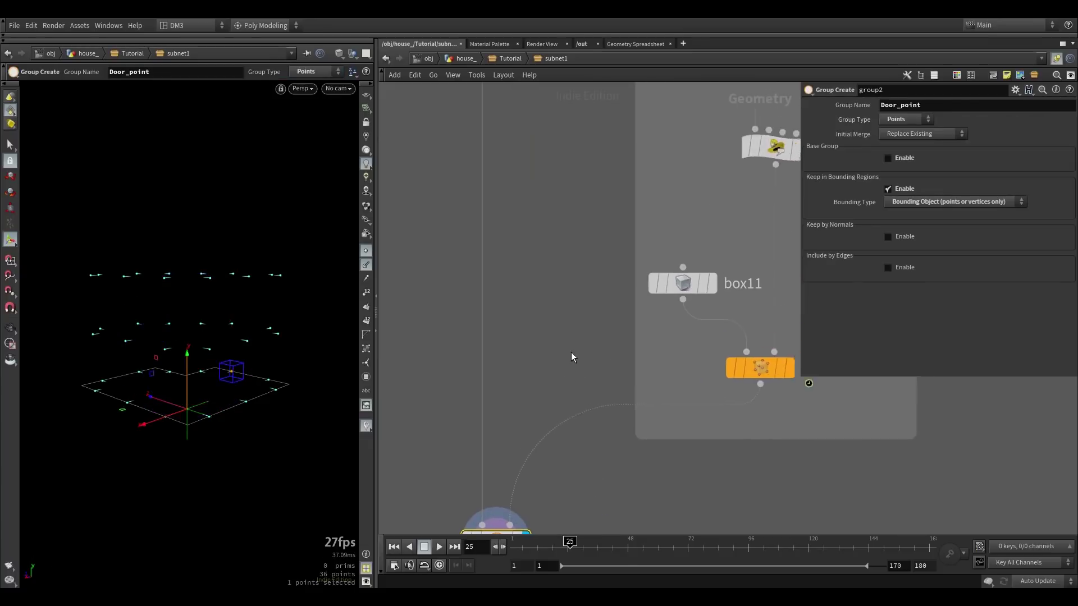
pyautogui.scroll(-2, 571, 352)
pyautogui.moveTo(570, 291); pyautogui.dragTo(542, 338, button='middle')
pyautogui.moveTo(541, 292); pyautogui.dragTo(533, 328, button='middle')
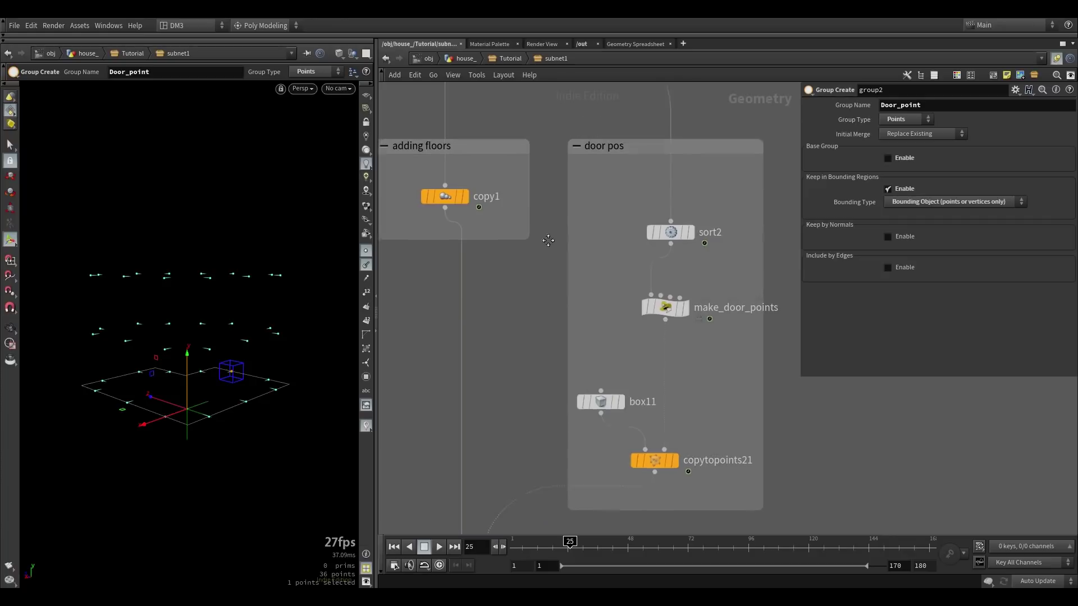
pyautogui.scroll(-2, 527, 327)
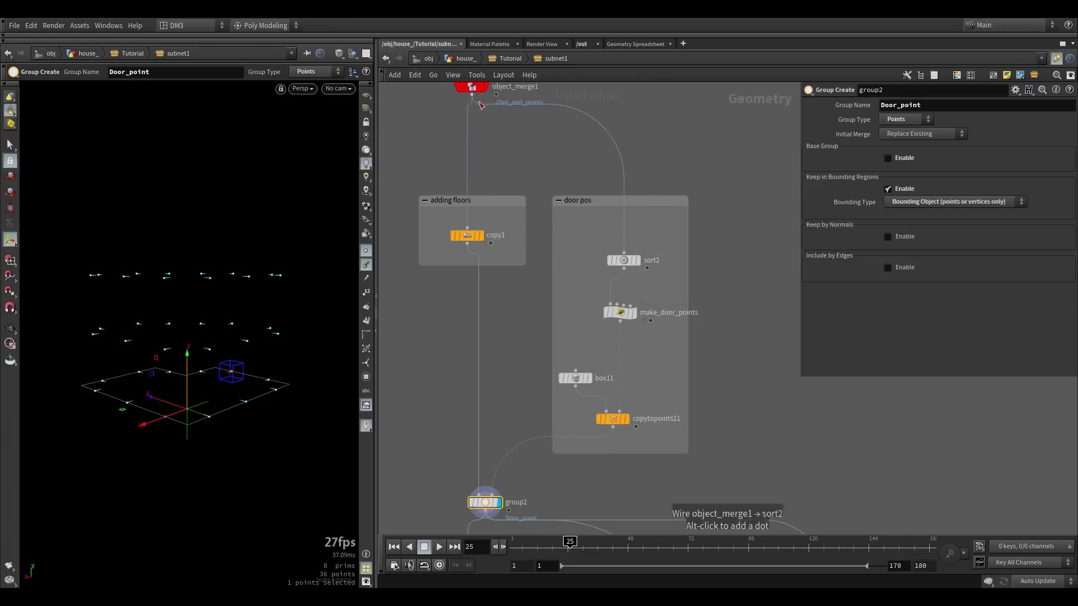
pyautogui.moveTo(472, 105); pyautogui.dragTo(469, 112, button='middle')
pyautogui.scroll(2, 640, 270)
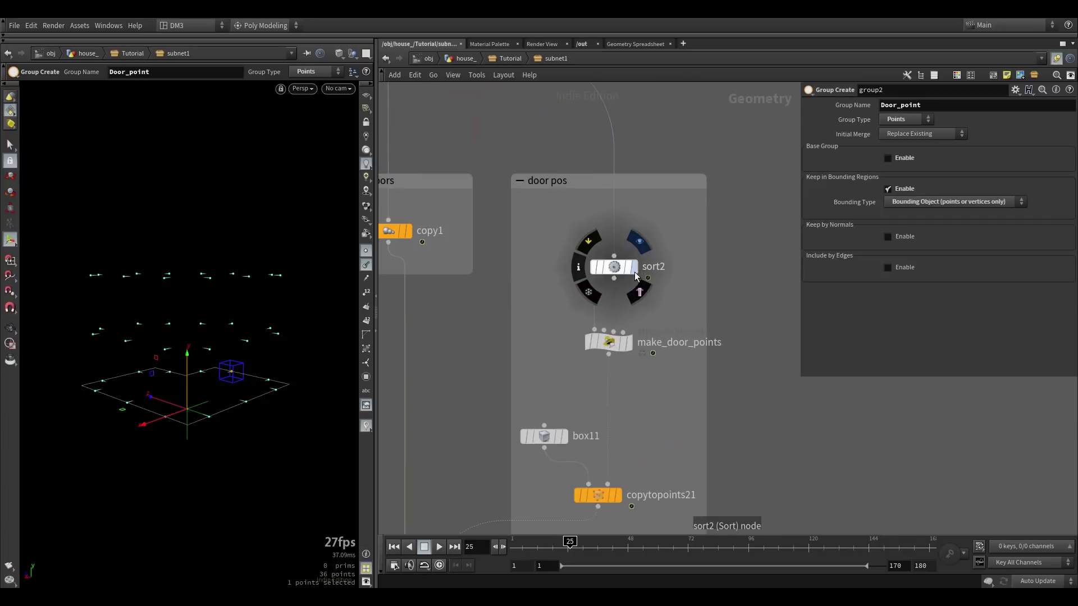
pyautogui.click(622, 268)
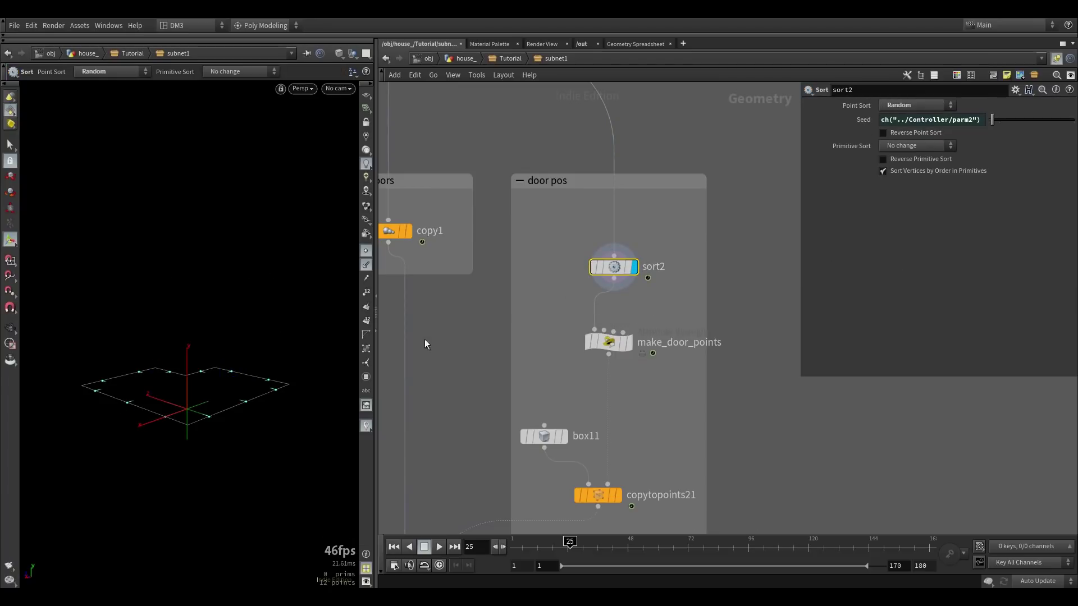
pyautogui.click(364, 295)
# Step: Switch the display between object_merge1 and sort2 to compare the original and randomized point numbering
pyautogui.moveTo(479, 328); pyautogui.dragTo(600, 419, button='middle')
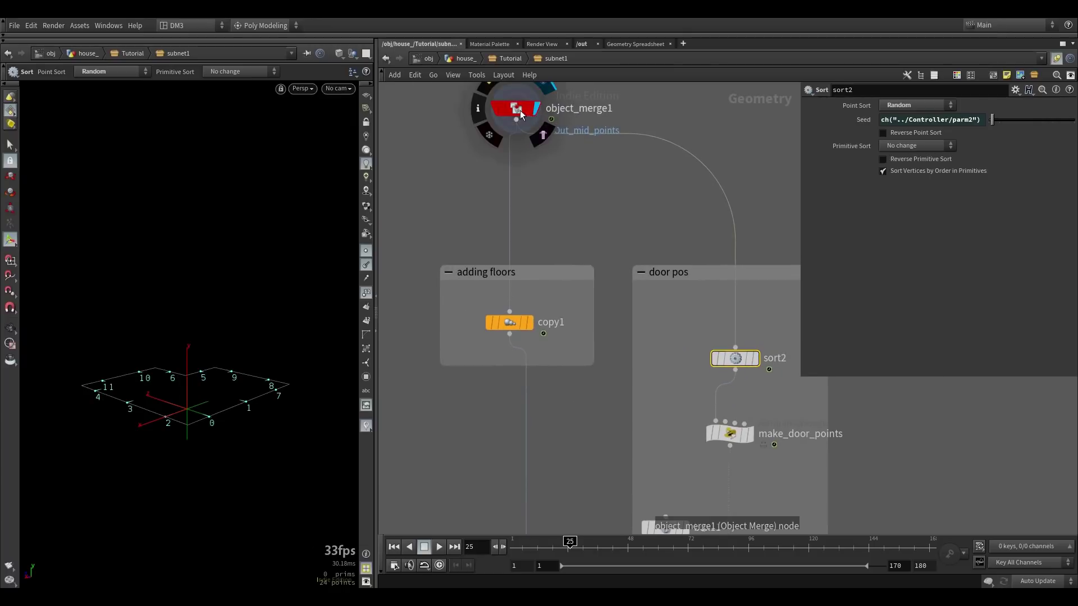
pyautogui.click(539, 109)
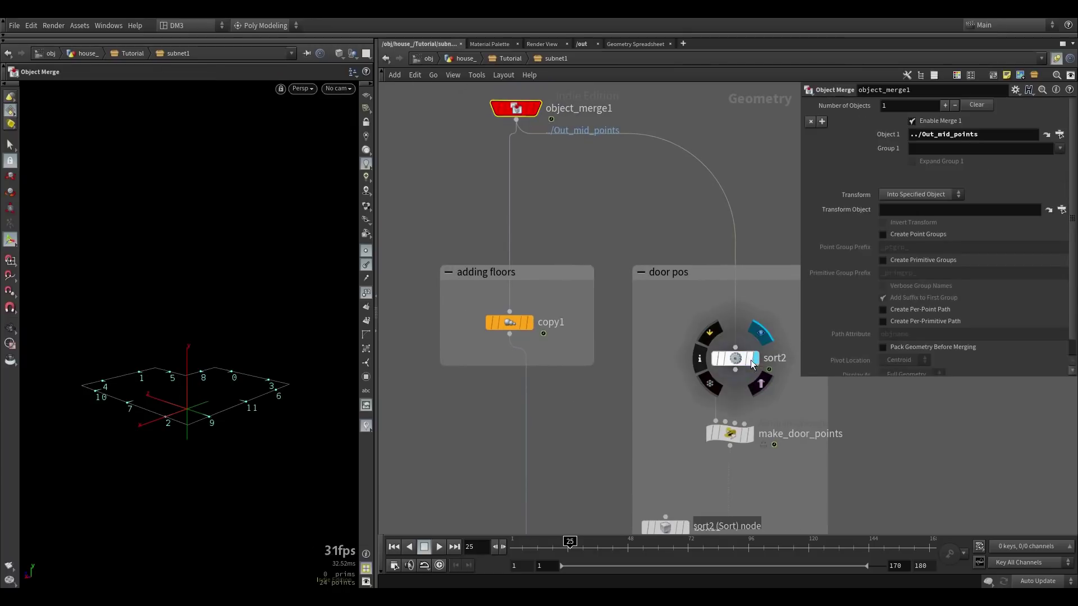
pyautogui.click(759, 331)
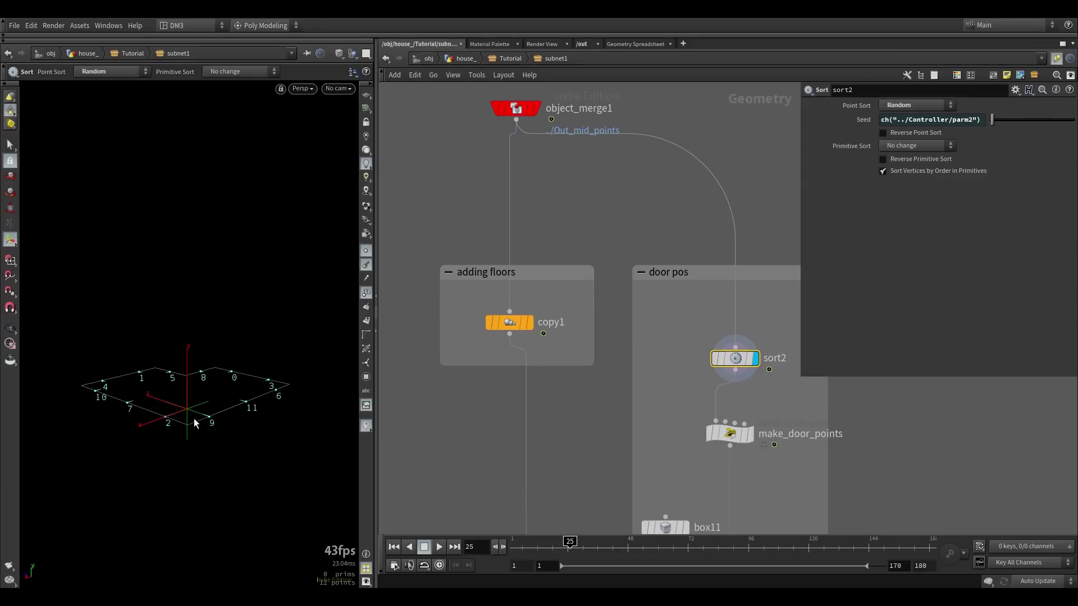
pyautogui.click(536, 108)
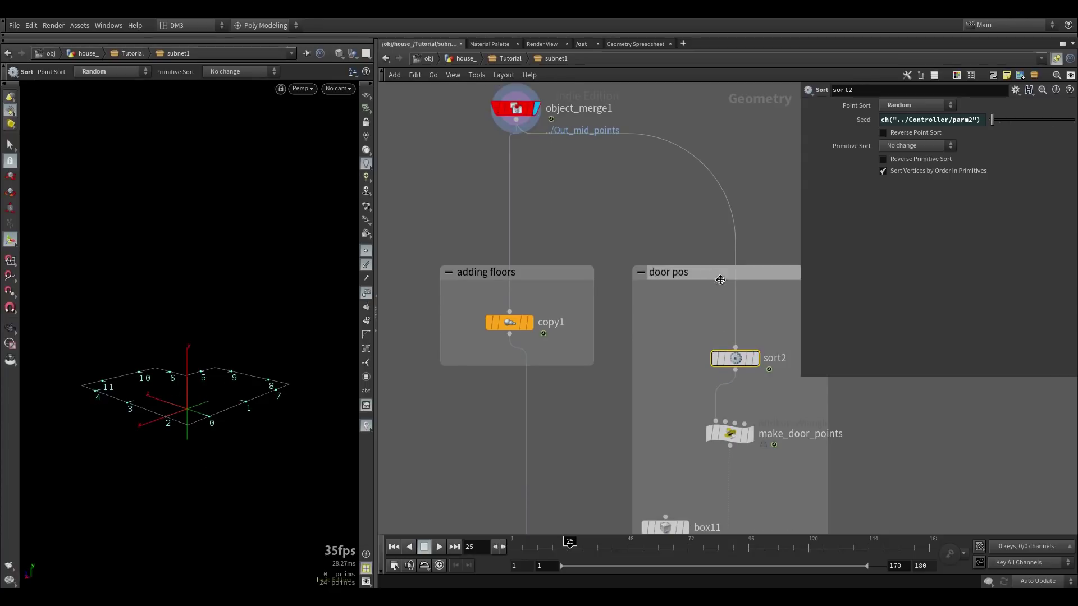
pyautogui.click(759, 331)
# Step: Display make_door_points and examine the VEX code that removes points beyond the door amount
pyautogui.moveTo(768, 406); pyautogui.dragTo(650, 290, button='middle')
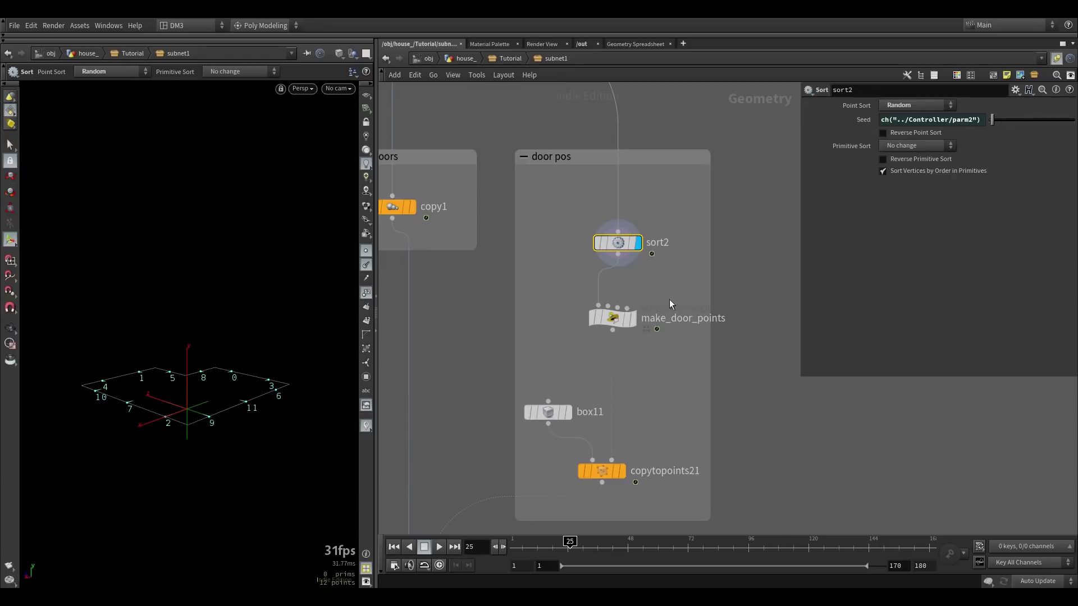
pyautogui.scroll(3, 627, 337)
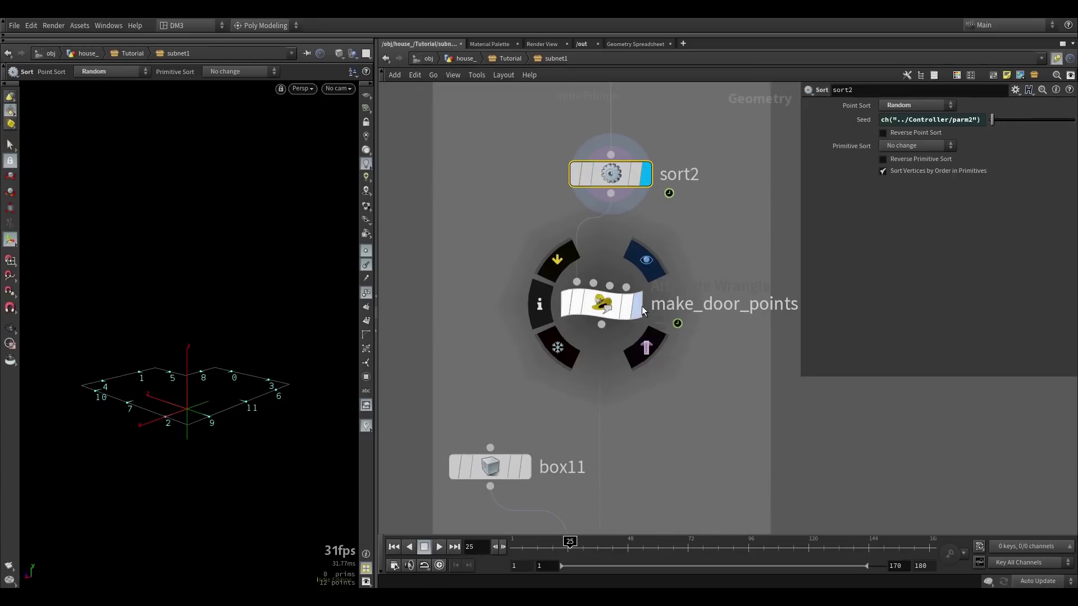
pyautogui.click(639, 309)
pyautogui.click(604, 306)
pyautogui.moveTo(672, 412); pyautogui.dragTo(623, 338, button='middle')
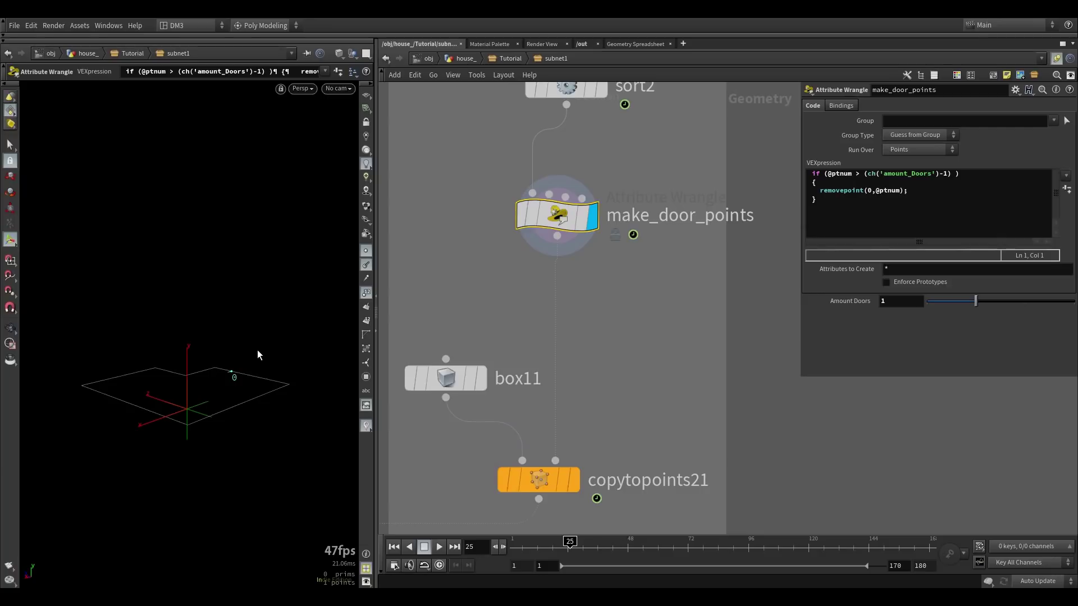
# Step: Test make_door_points with Amount Doors at 3 and return the value to 1
pyautogui.moveTo(562, 299); pyautogui.dragTo(599, 329, button='middle')
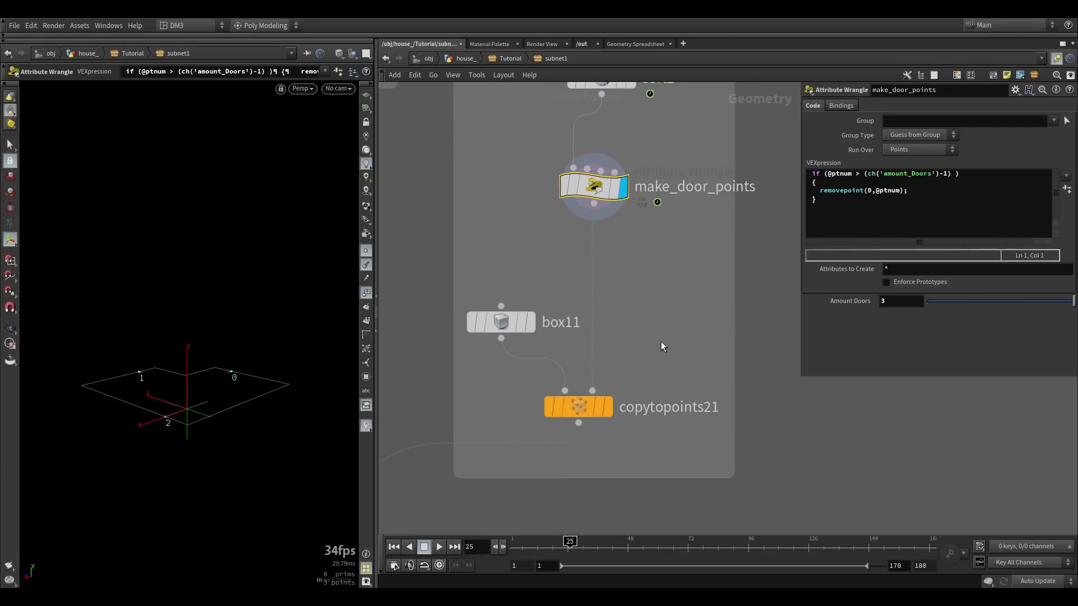
pyautogui.moveTo(972, 302); pyautogui.dragTo(966, 305)
pyautogui.scroll(-2, 624, 353)
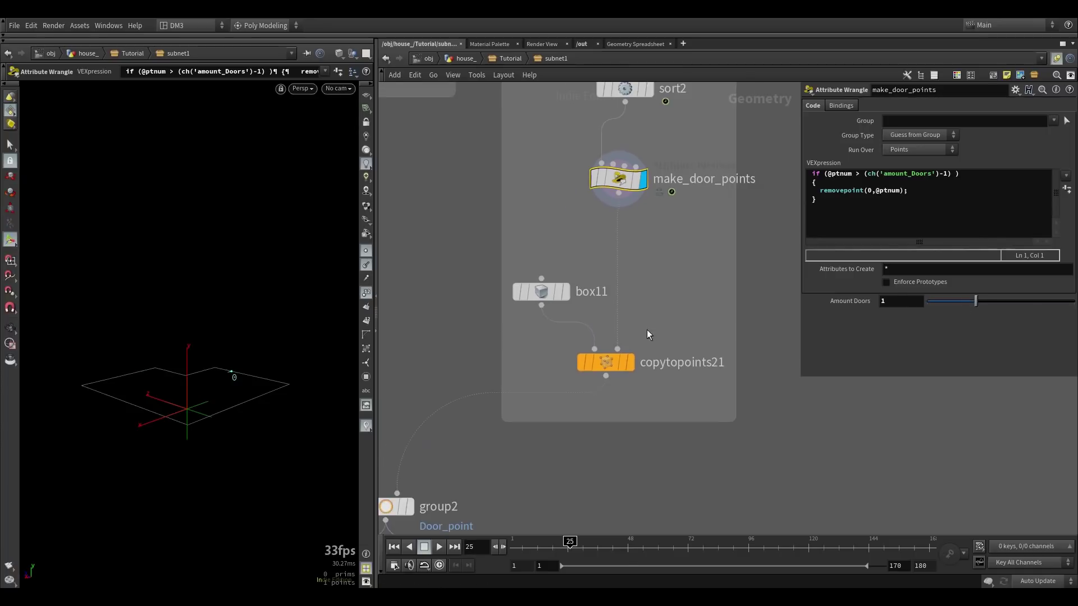
# Step: Display copytopoints21 and group2 in turn to examine how the box on the door point defines the Door_point group
pyautogui.click(631, 362)
pyautogui.click(601, 366)
pyautogui.moveTo(546, 461); pyautogui.dragTo(686, 356, button='middle')
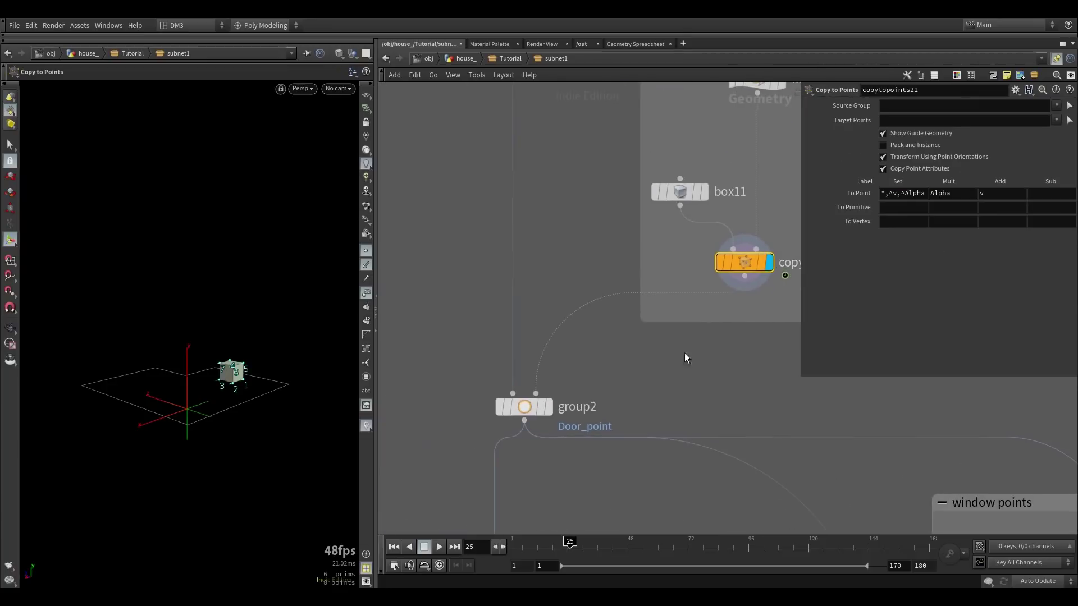
pyautogui.click(550, 405)
pyautogui.click(529, 409)
pyautogui.moveTo(277, 356); pyautogui.dragTo(217, 395)
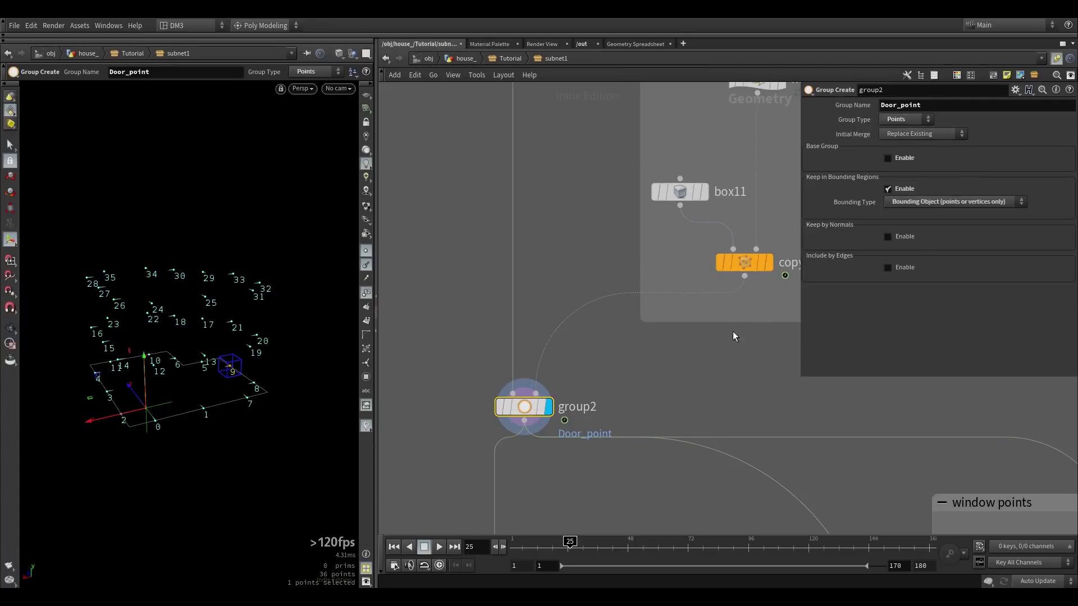
# Step: Display the window_pos wrangle and examine its VEX code with the Cutoff and Seed parameters
pyautogui.moveTo(601, 389); pyautogui.dragTo(577, 314, button='middle')
pyautogui.moveTo(625, 440); pyautogui.dragTo(623, 332, button='middle')
pyautogui.scroll(-3, 623, 332)
pyautogui.moveTo(634, 375); pyautogui.dragTo(580, 291, button='middle')
pyautogui.scroll(-1, 583, 291)
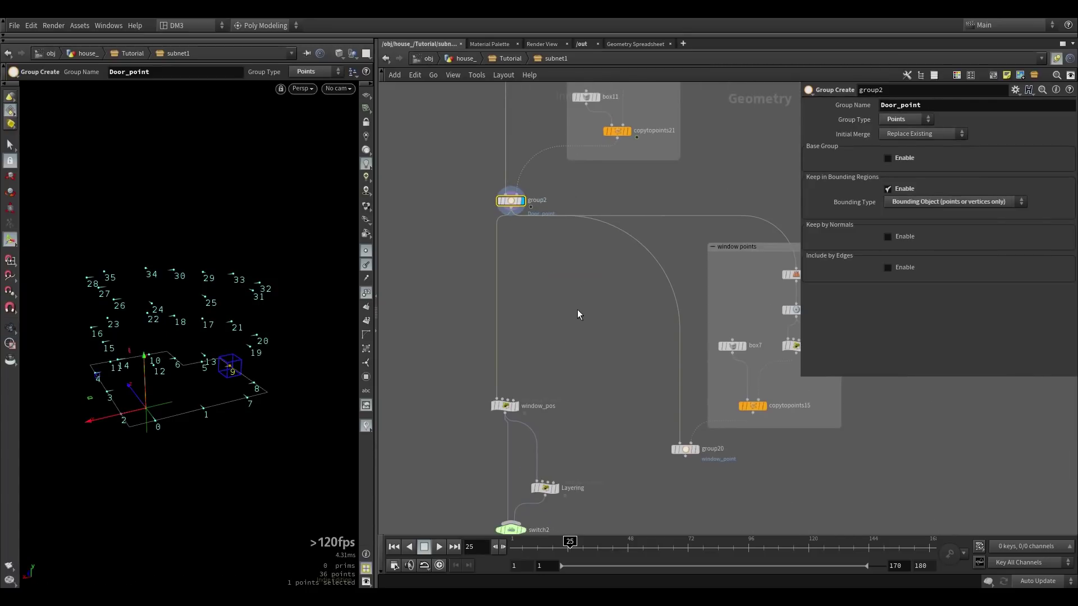
pyautogui.scroll(4, 595, 334)
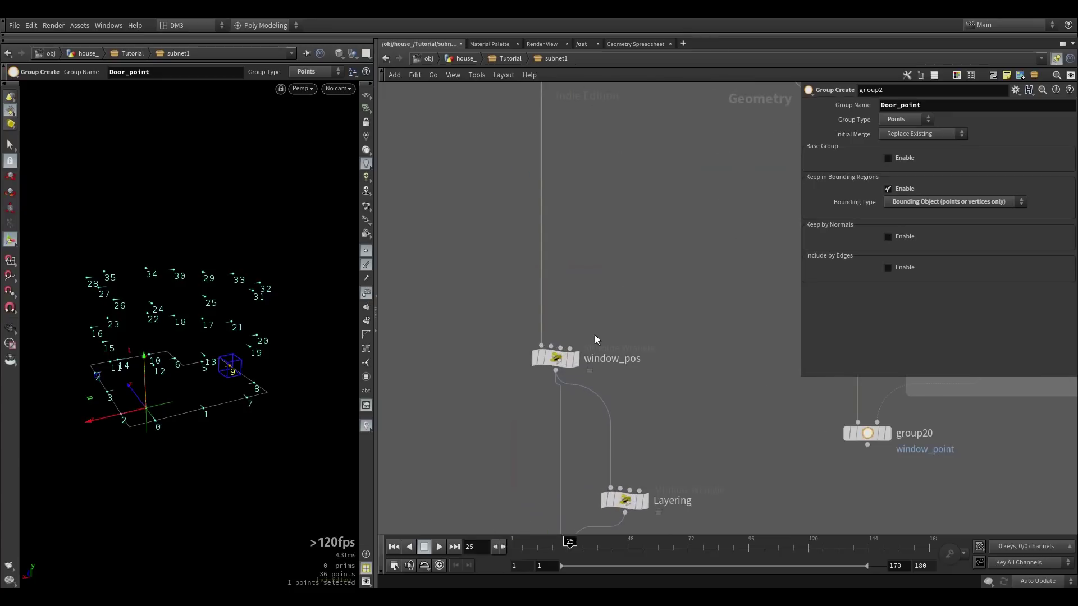
pyautogui.click(566, 359)
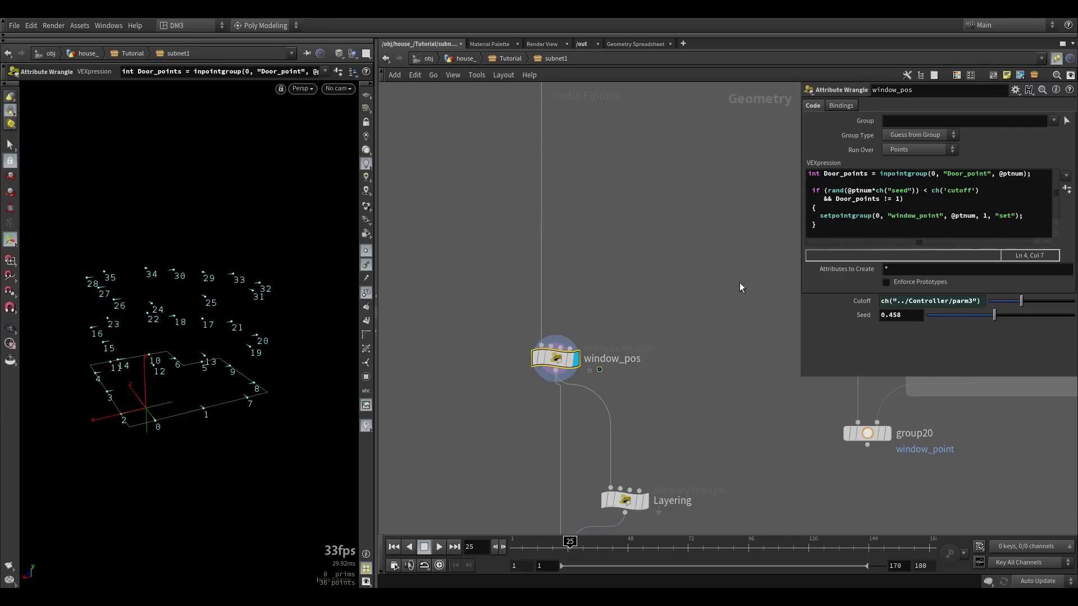
# Step: Display blast41 in the window points network and examine how it removes the Door_point group
pyautogui.moveTo(711, 233); pyautogui.dragTo(526, 289, button='middle')
pyautogui.scroll(-2, 526, 289)
pyautogui.scroll(-3, 526, 288)
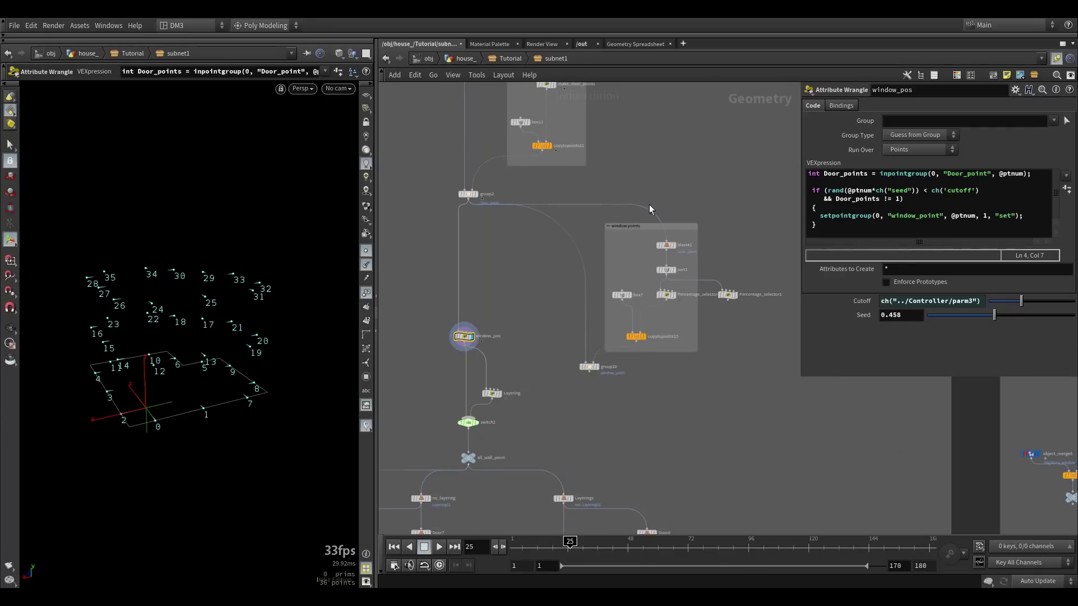
pyautogui.scroll(5, 661, 245)
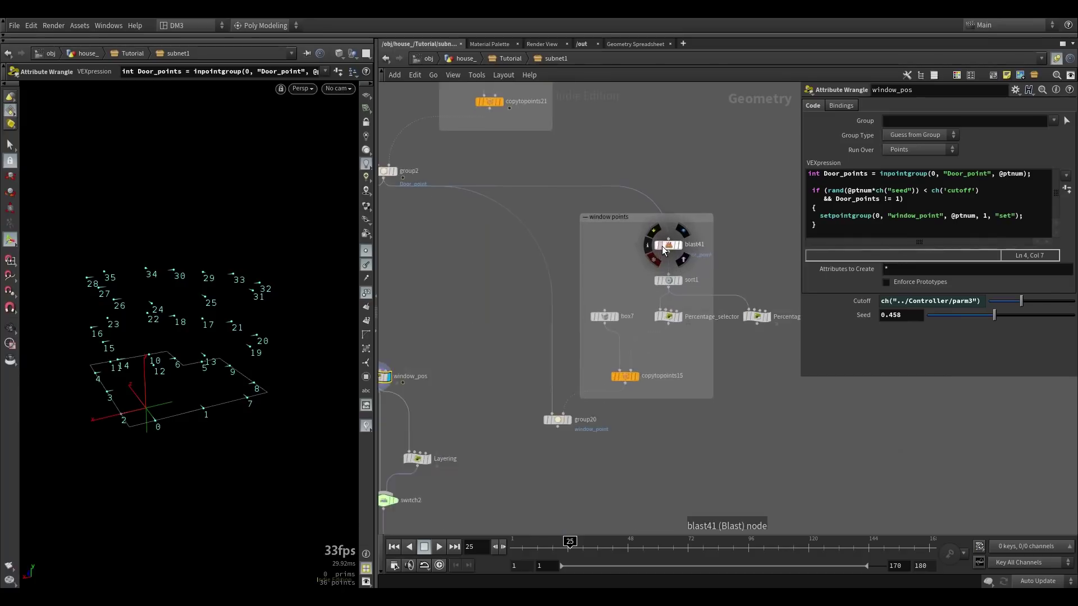
pyautogui.scroll(-5, 682, 244)
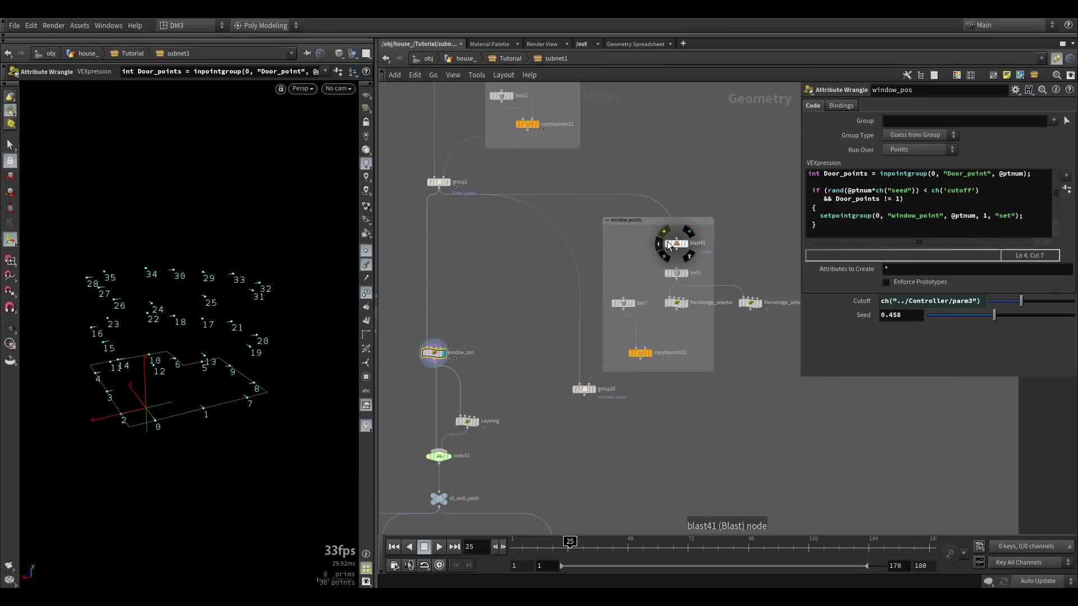
pyautogui.scroll(2, 688, 242)
pyautogui.click(682, 246)
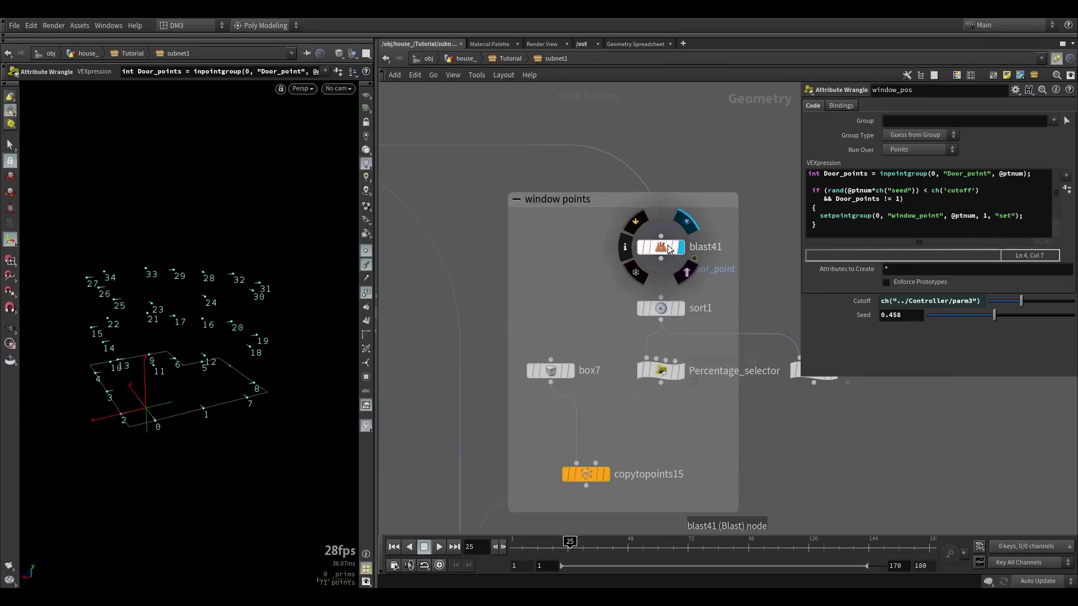
pyautogui.scroll(2, 673, 247)
pyautogui.click(666, 250)
pyautogui.click(674, 247)
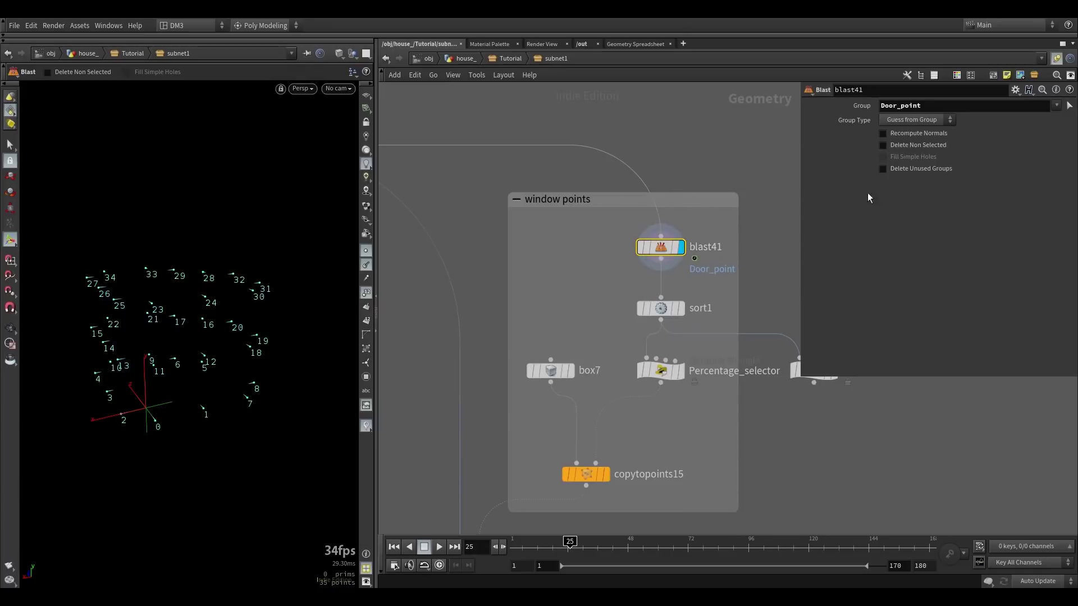
# Step: Display sort1 and examine its random point sort and the controller-driven seed
pyautogui.moveTo(610, 298); pyautogui.dragTo(534, 221, button='middle')
pyautogui.scroll(-1, 534, 220)
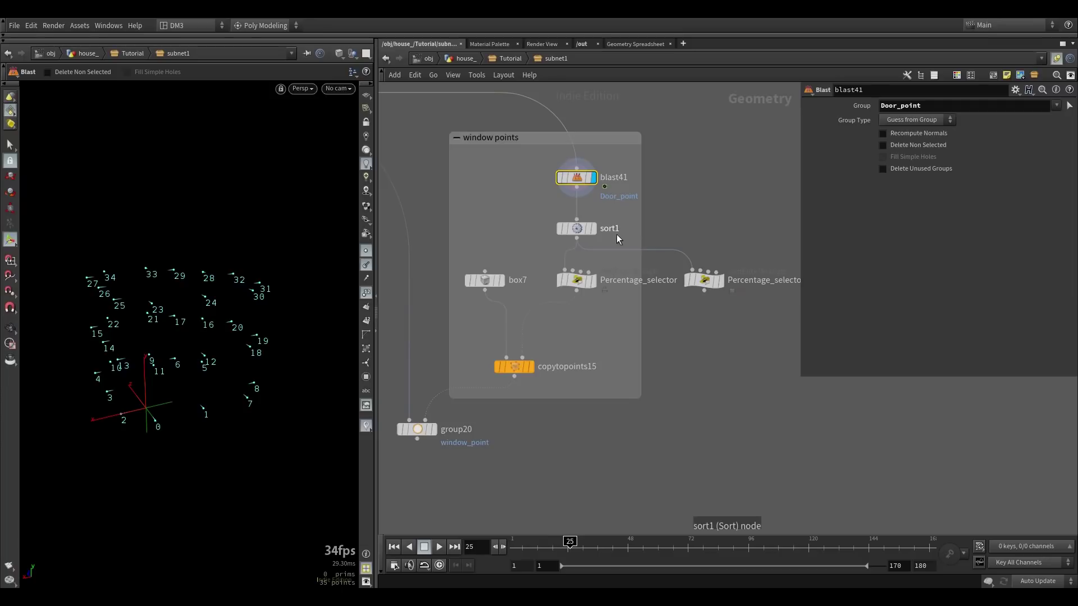
pyautogui.scroll(2, 612, 225)
pyautogui.click(581, 177)
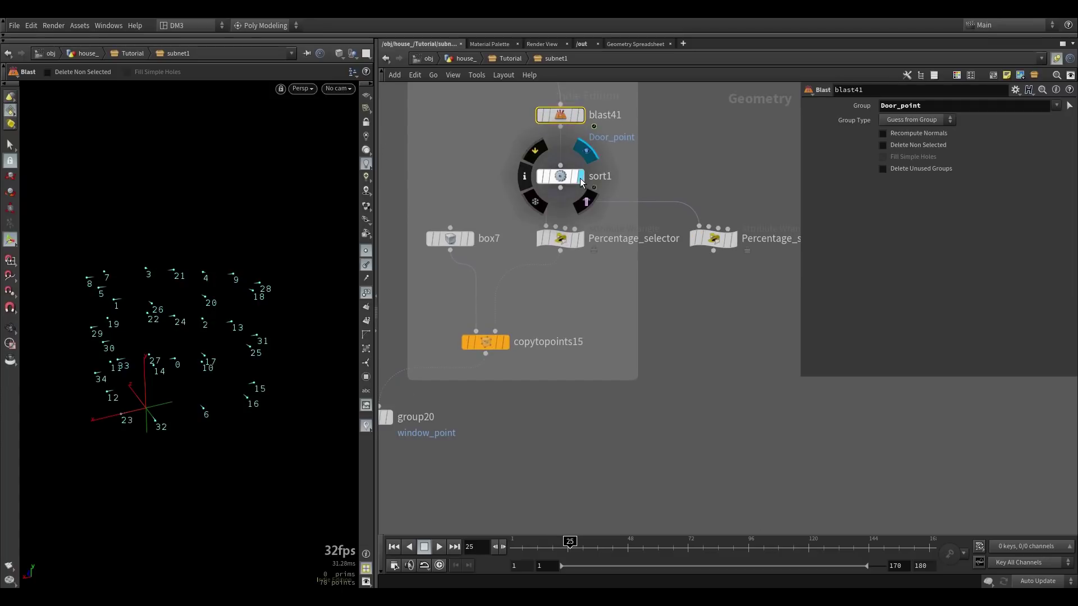
pyautogui.click(561, 177)
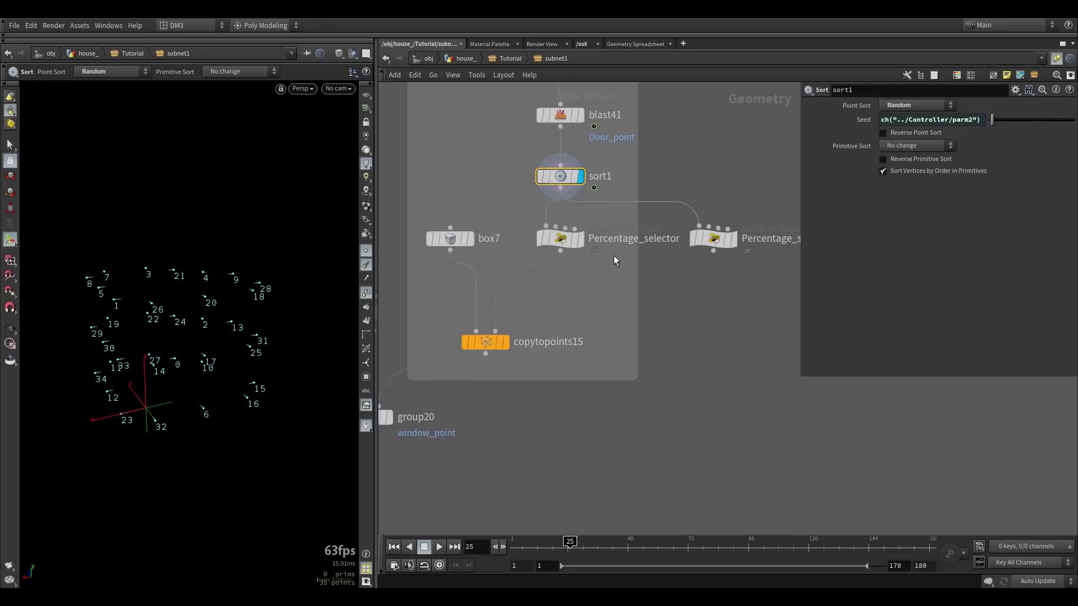
# Step: Display Percentage_selector and examine the VEX code that removes points by comparing a random value with the cutoff
pyautogui.scroll(2, 576, 233)
pyautogui.click(580, 238)
pyautogui.click(561, 242)
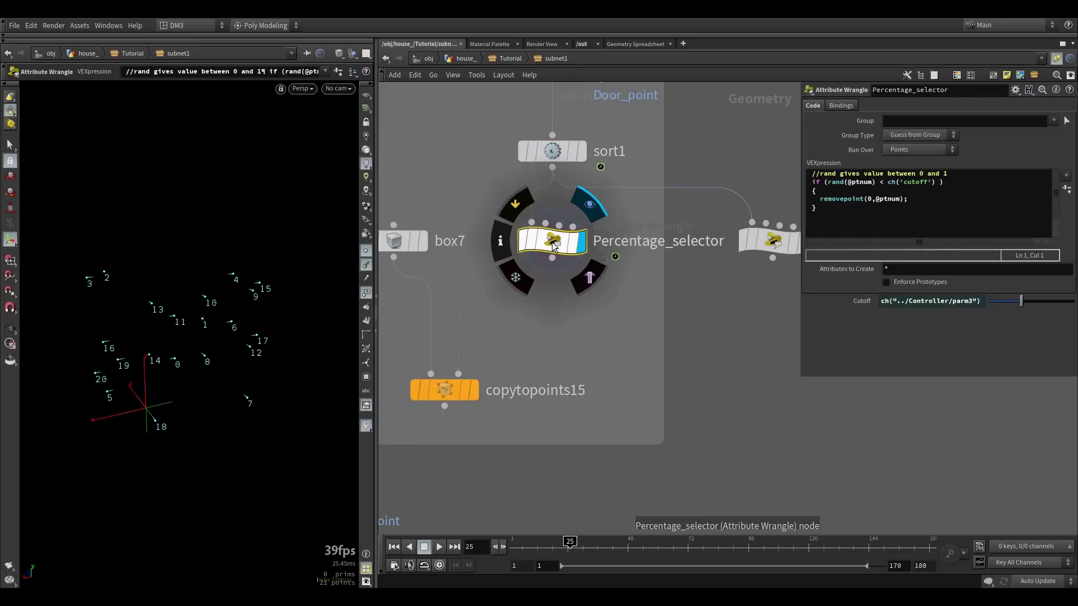
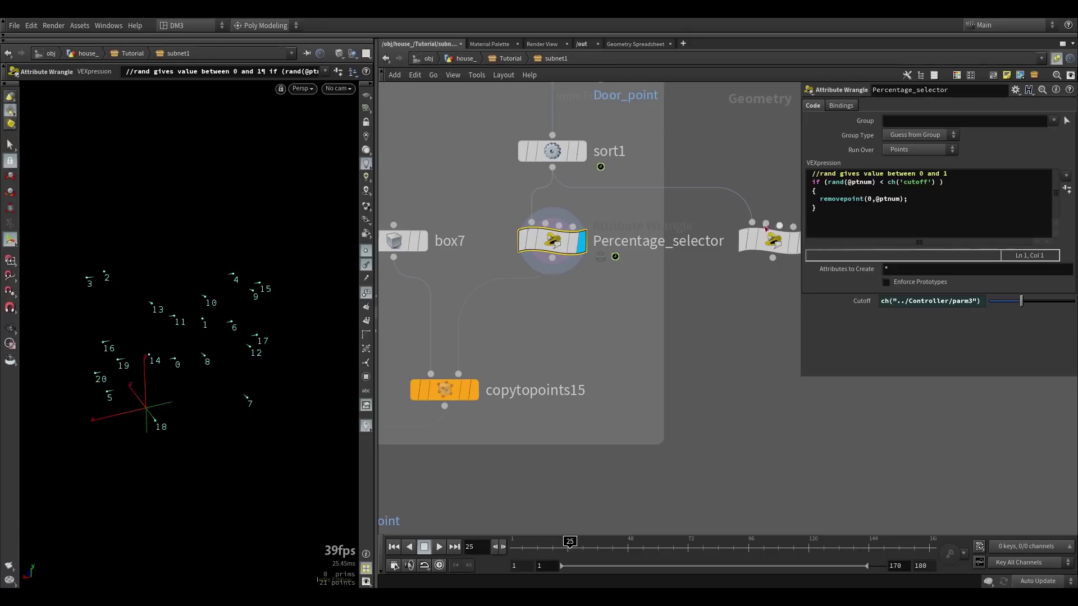
# Step: Open the Percentage_selector1 parameters and examine the VEX expression dividing each point number by the total number of points
pyautogui.moveTo(559, 304); pyautogui.dragTo(549, 329, button='middle')
pyautogui.scroll(-1, 549, 329)
pyautogui.click(724, 277)
pyautogui.scroll(1, 662, 298)
pyautogui.moveTo(626, 281); pyautogui.dragTo(560, 275, button='middle')
pyautogui.scroll(2, 615, 272)
pyautogui.click(625, 281)
pyautogui.moveTo(623, 233); pyautogui.dragTo(522, 207, button='middle')
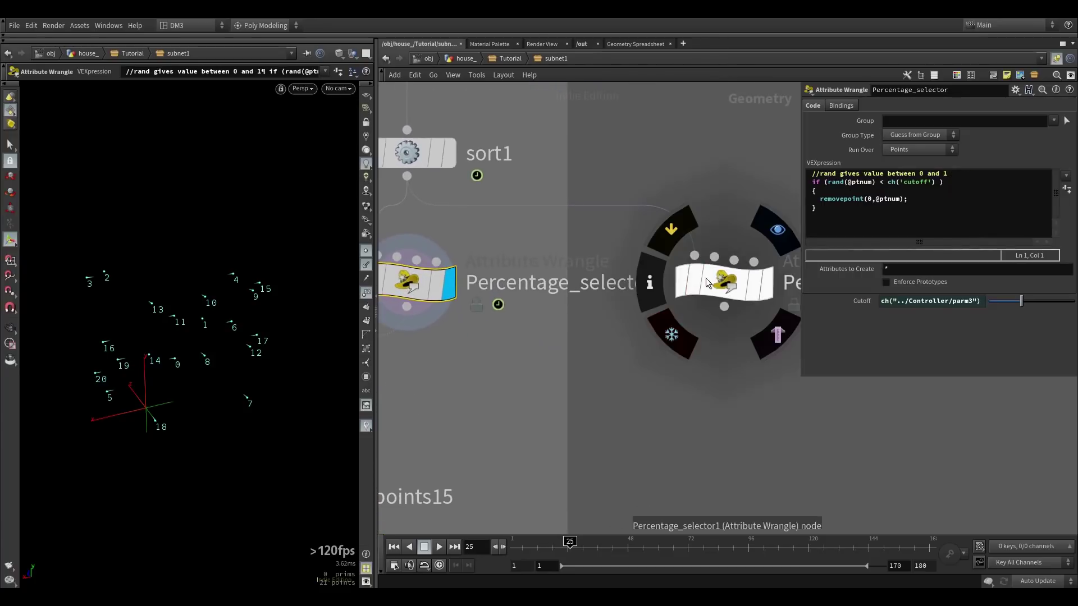
pyautogui.click(715, 276)
pyautogui.moveTo(690, 192); pyautogui.dragTo(623, 194, button='middle')
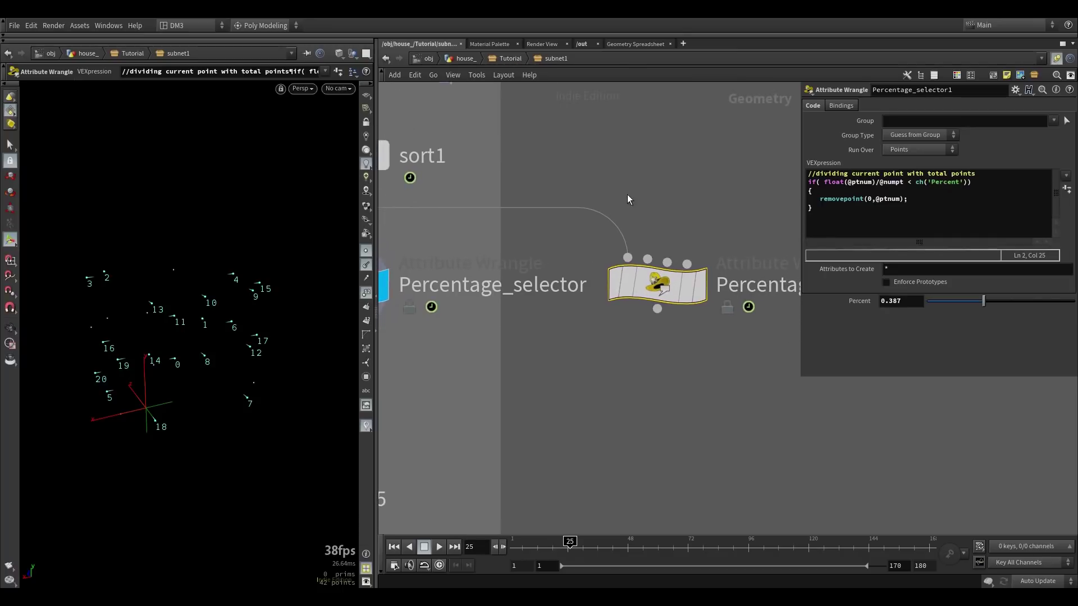
pyautogui.doubleClick(850, 182)
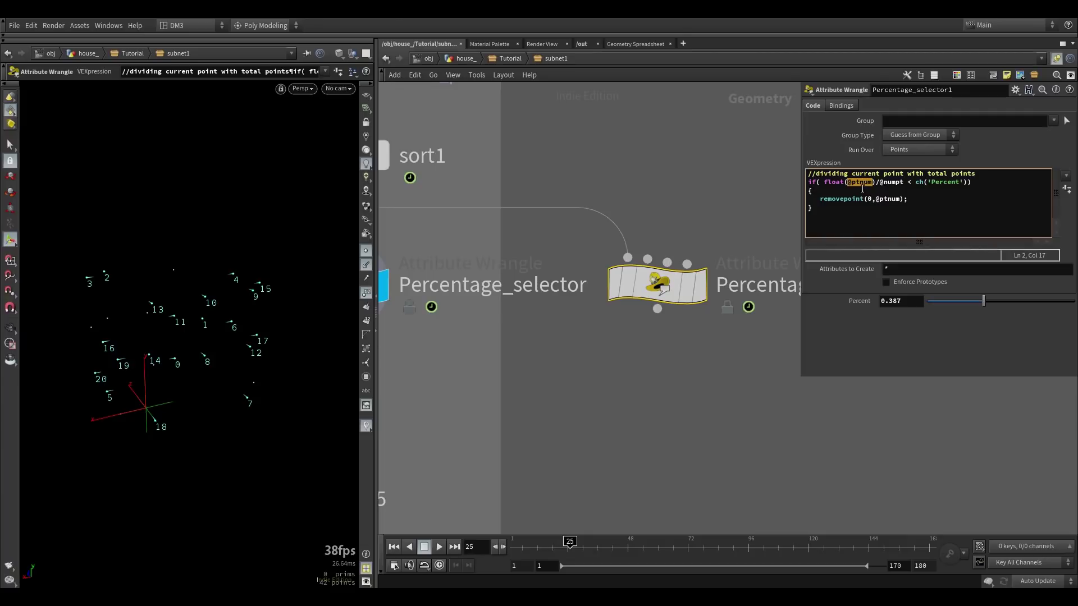
pyautogui.moveTo(879, 182); pyautogui.dragTo(905, 183)
pyautogui.click(902, 184)
# Step: Set Percent on Percentage_selector1 to 0.45 and examine the comparison that uses it in the code
pyautogui.moveTo(983, 301); pyautogui.dragTo(1007, 302)
pyautogui.moveTo(915, 184); pyautogui.dragTo(925, 187)
pyautogui.click(924, 185)
# Step: Display copytopoints15 and group20 in turn to examine how boxes on the selected points define the window_point group
pyautogui.moveTo(555, 347); pyautogui.dragTo(654, 322, button='middle')
pyautogui.scroll(-2, 658, 321)
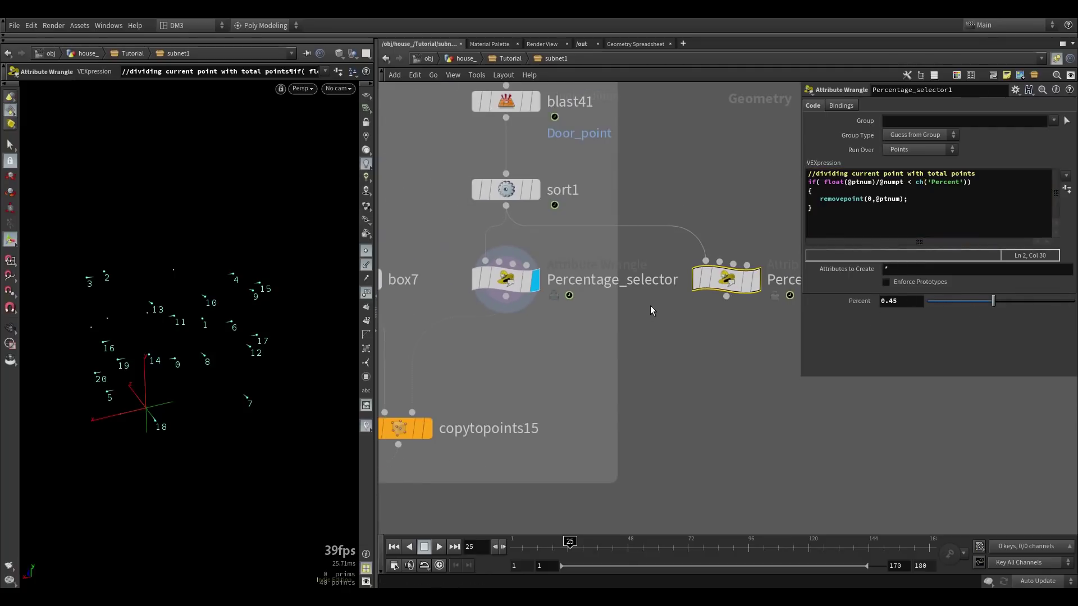
pyautogui.moveTo(577, 338); pyautogui.dragTo(681, 316, button='middle')
pyautogui.scroll(-2, 679, 315)
pyautogui.moveTo(611, 330); pyautogui.dragTo(686, 265, button='middle')
pyautogui.scroll(2, 658, 314)
pyautogui.click(656, 314)
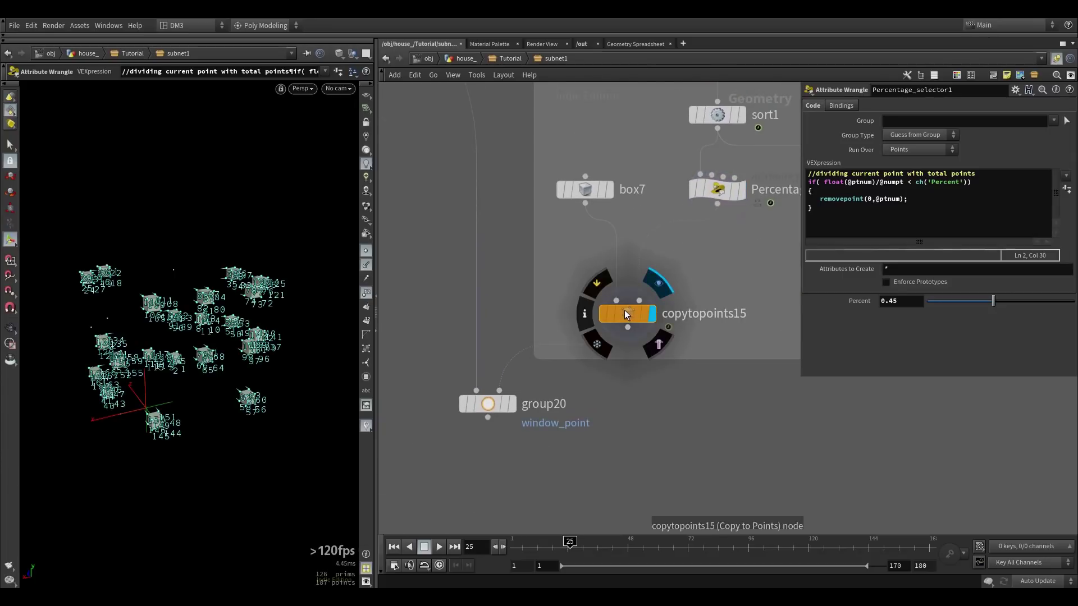
pyautogui.click(626, 314)
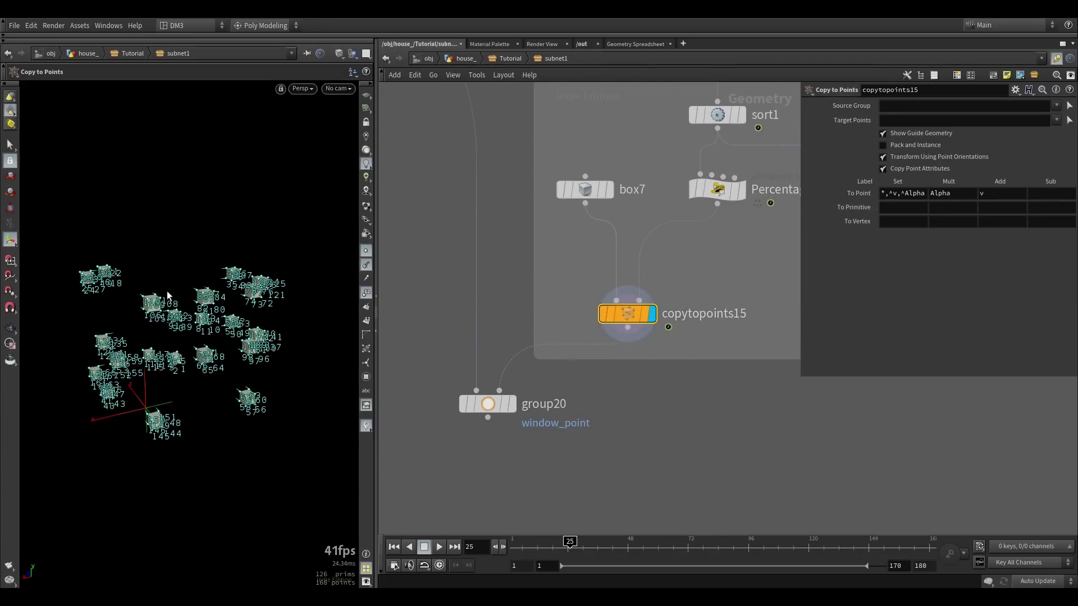
pyautogui.click(515, 373)
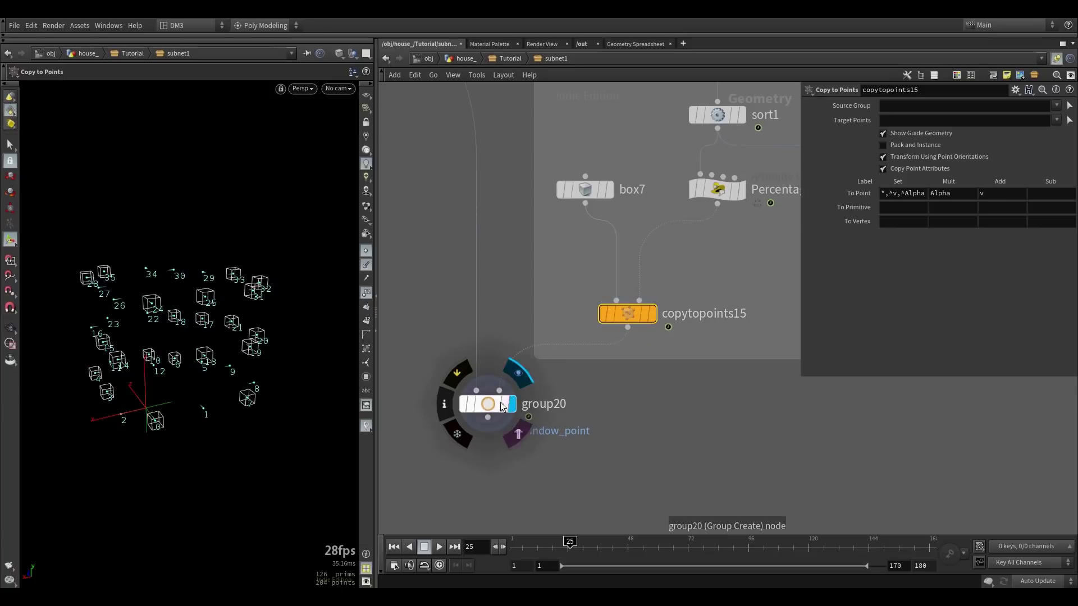
pyautogui.scroll(-6, 499, 373)
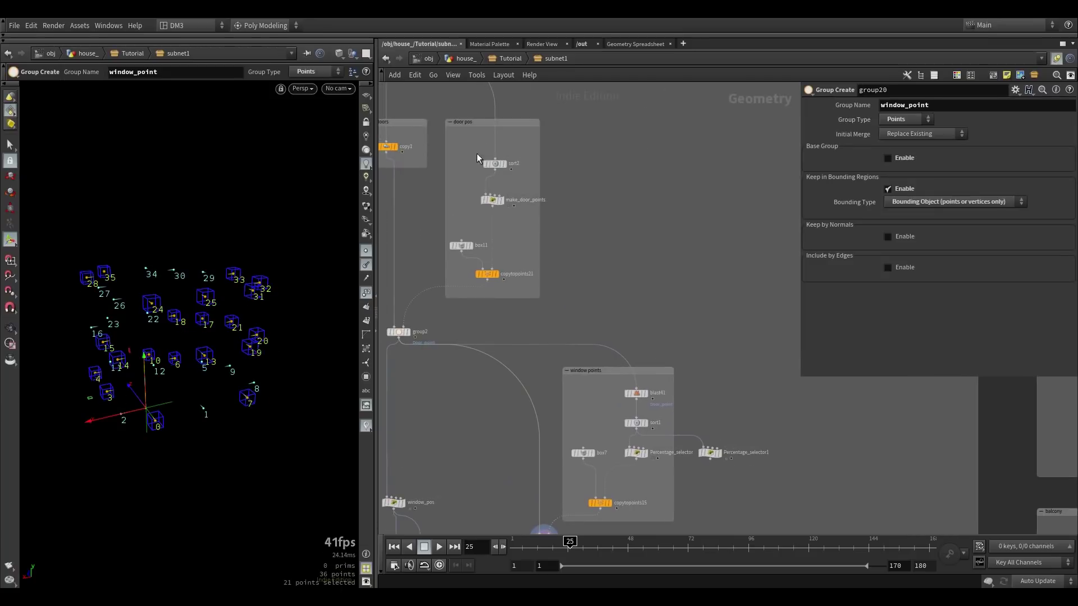
# Step: Redisplay window_pos and examine the if-statement combining the random cutoff test with the Door_points != 1 condition
pyautogui.moveTo(597, 349); pyautogui.dragTo(632, 139, button='middle')
pyautogui.scroll(3, 622, 289)
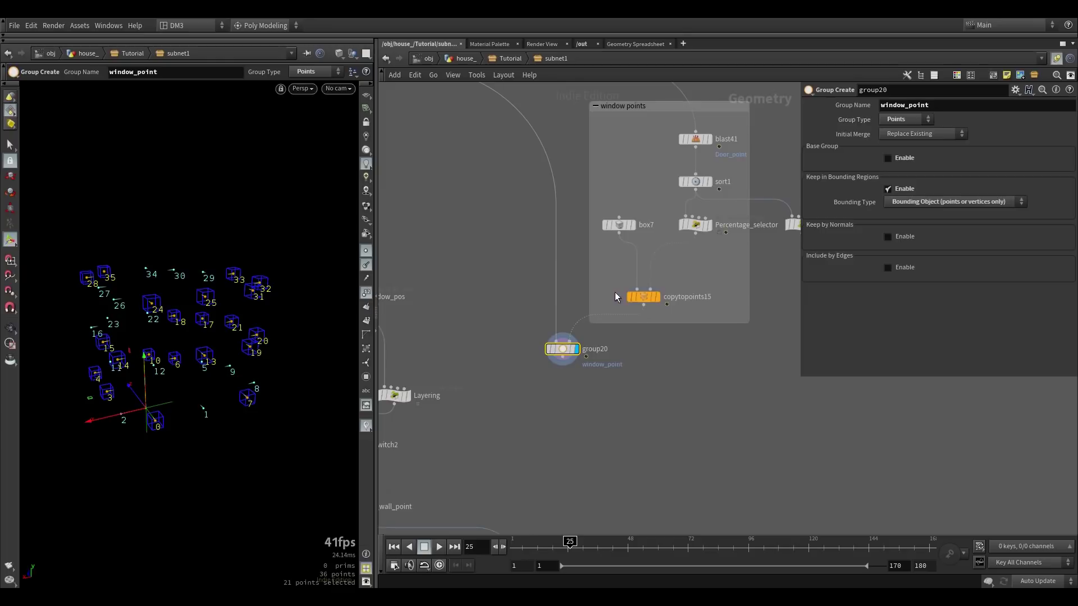
pyautogui.moveTo(515, 253); pyautogui.dragTo(655, 258, button='middle')
pyautogui.scroll(4, 493, 298)
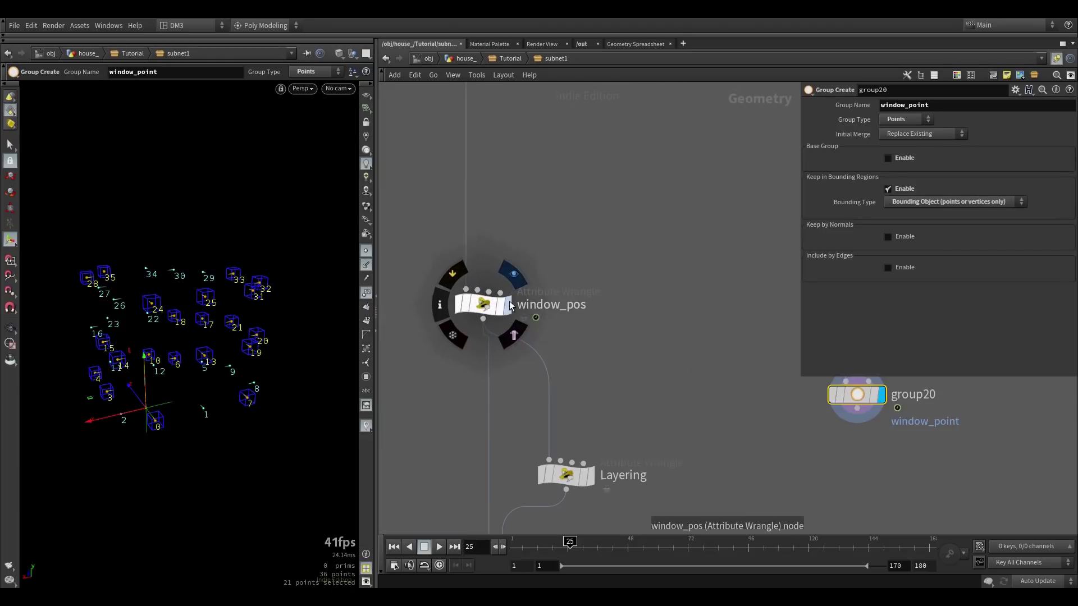
pyautogui.click(509, 306)
pyautogui.click(477, 311)
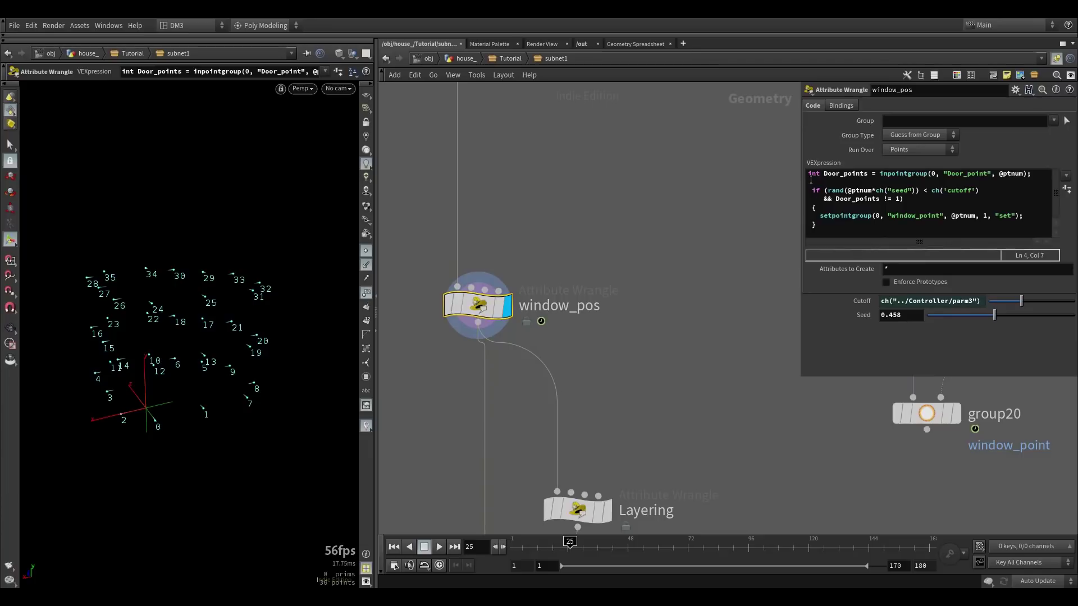
pyautogui.moveTo(664, 182); pyautogui.dragTo(601, 218, button='middle')
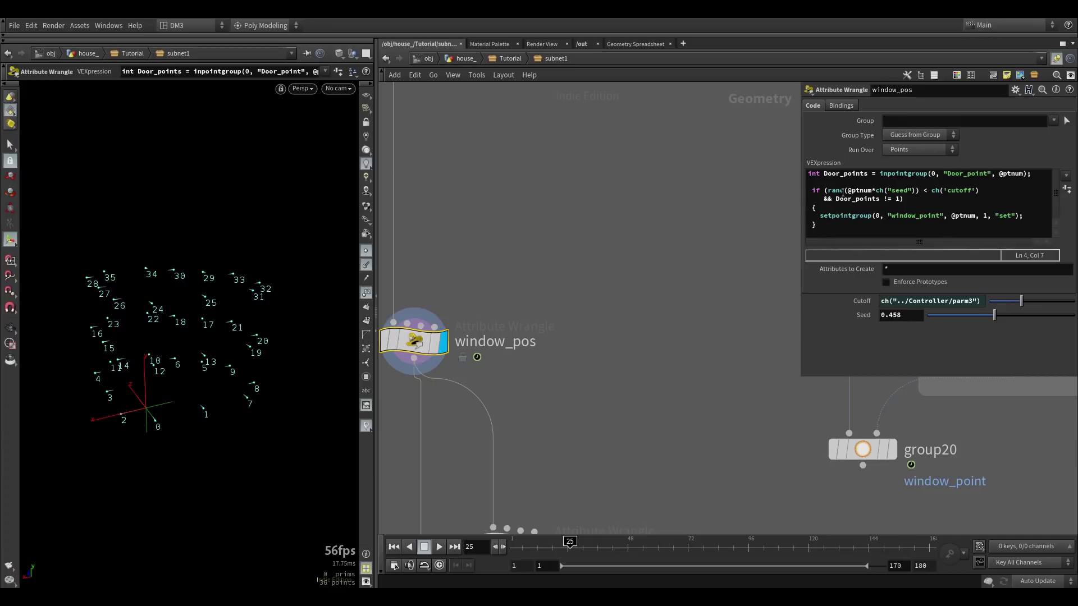
pyautogui.moveTo(836, 201); pyautogui.dragTo(898, 198)
pyautogui.click(892, 200)
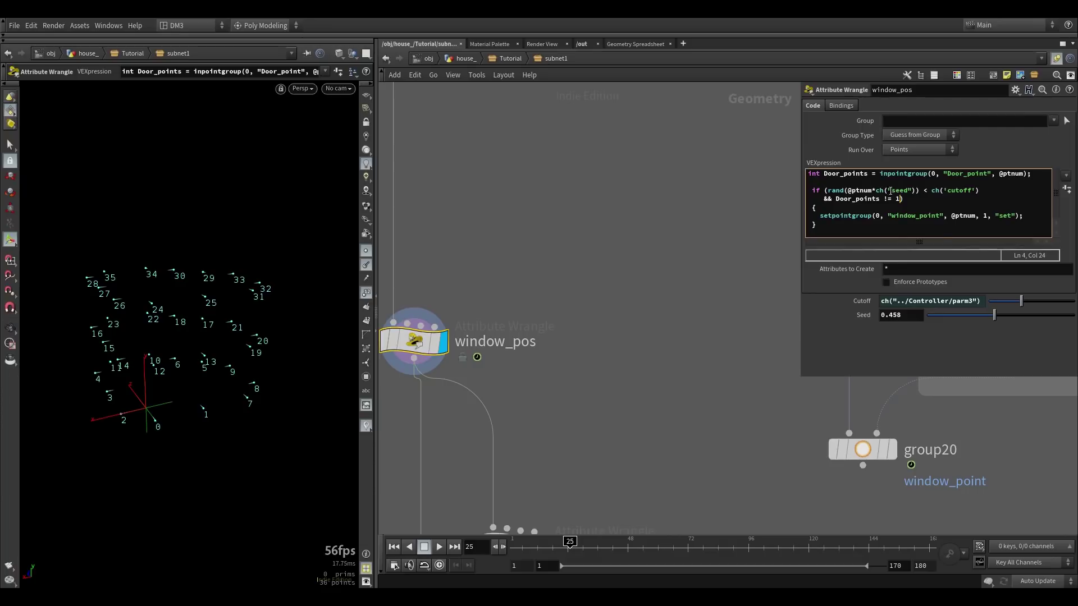
pyautogui.moveTo(488, 368); pyautogui.dragTo(596, 265, button='middle')
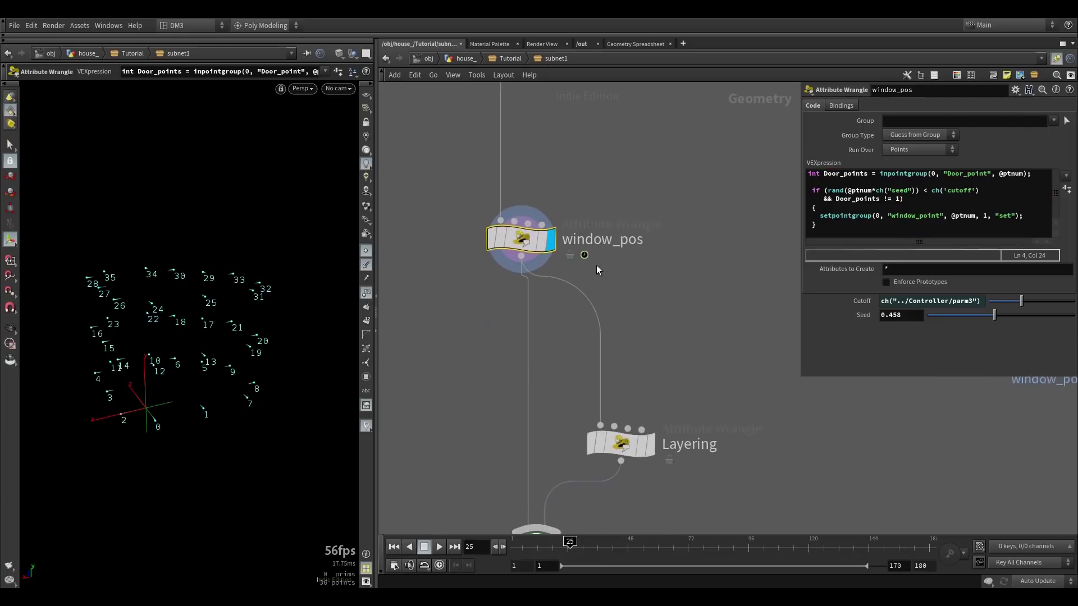
pyautogui.scroll(-3, 598, 261)
pyautogui.moveTo(819, 217); pyautogui.dragTo(854, 218)
pyautogui.click(873, 216)
pyautogui.moveTo(891, 219); pyautogui.dragTo(940, 220)
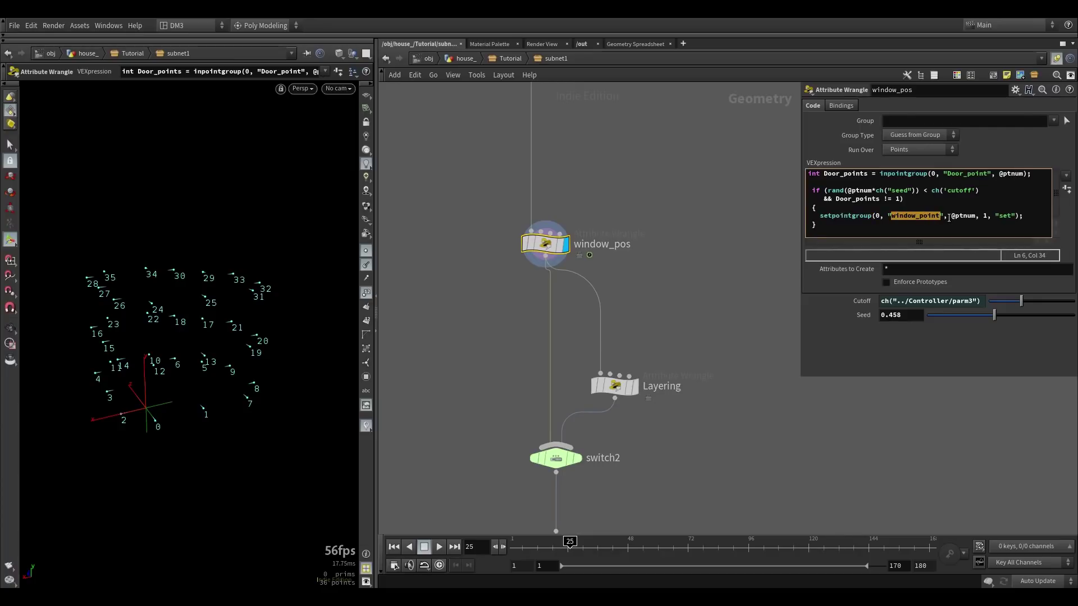
pyautogui.click(949, 218)
pyautogui.moveTo(951, 218); pyautogui.dragTo(972, 217)
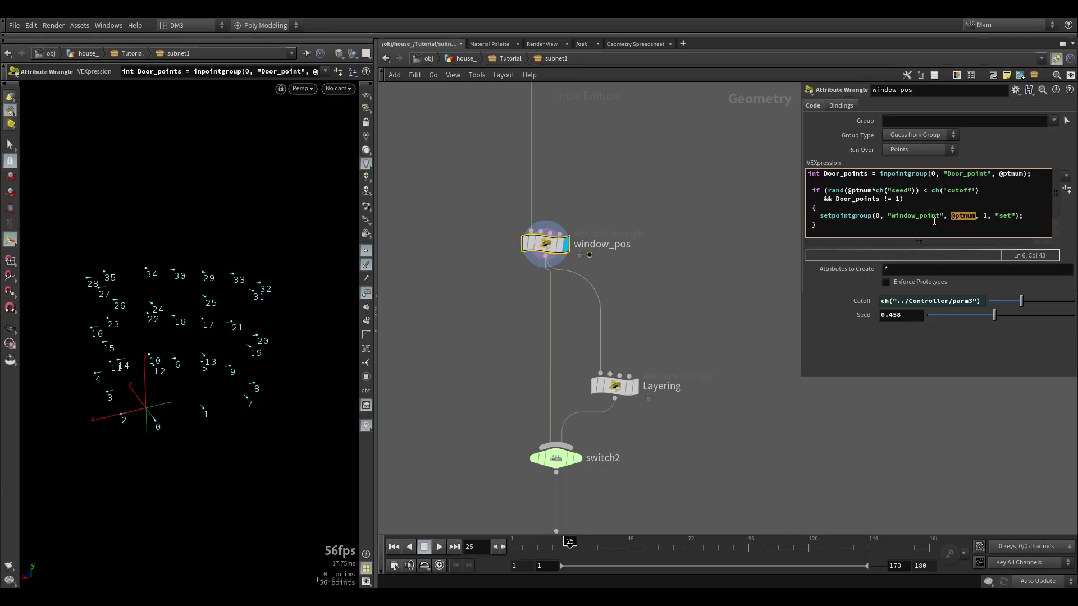
pyautogui.click(633, 300)
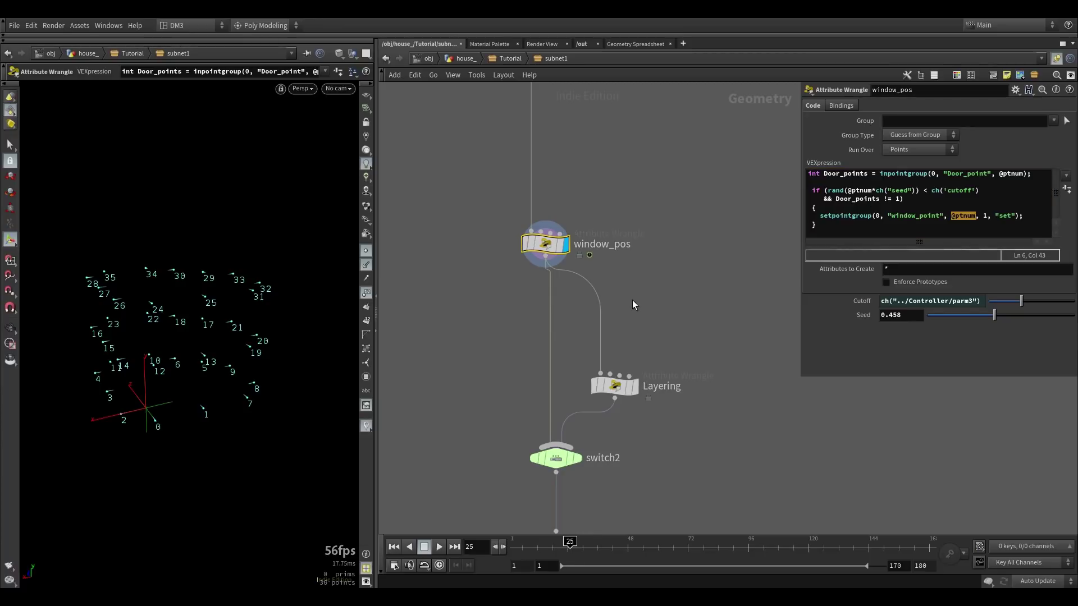
# Step: Examine the Door_point and window_point group columns in the Geometry Spreadsheet, widening the window_point column, and return to the node network
pyautogui.moveTo(704, 294); pyautogui.dragTo(685, 253, button='middle')
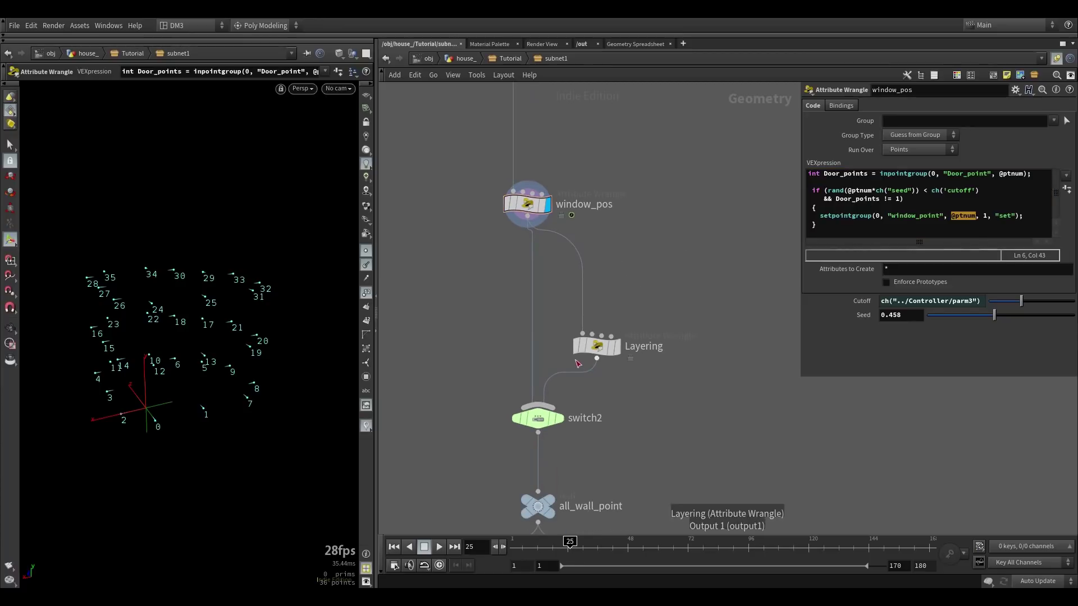
pyautogui.click(624, 45)
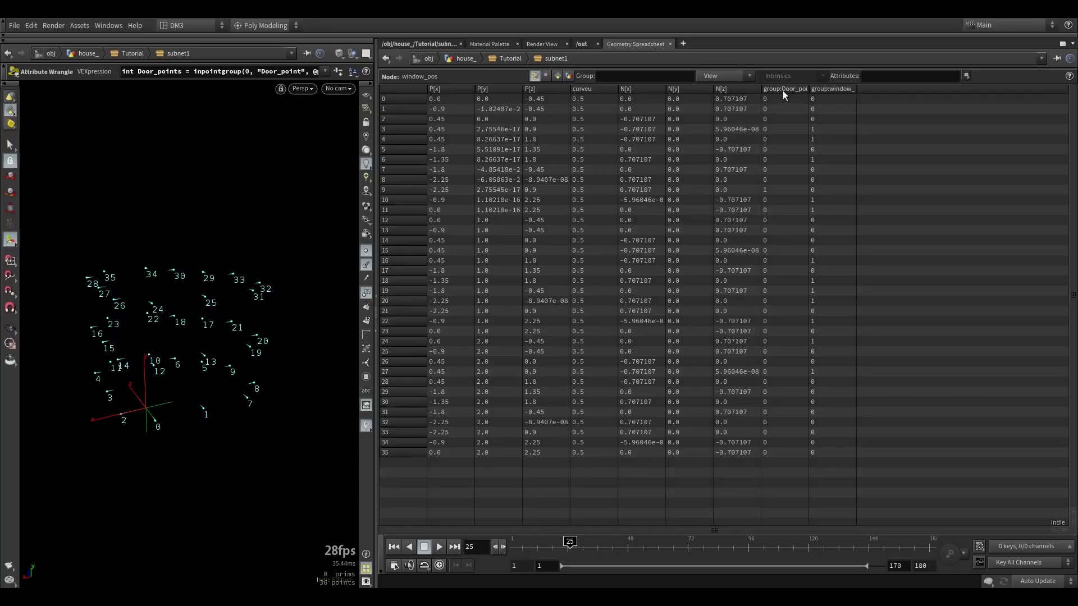
pyautogui.moveTo(854, 89); pyautogui.dragTo(905, 89)
pyautogui.click(424, 43)
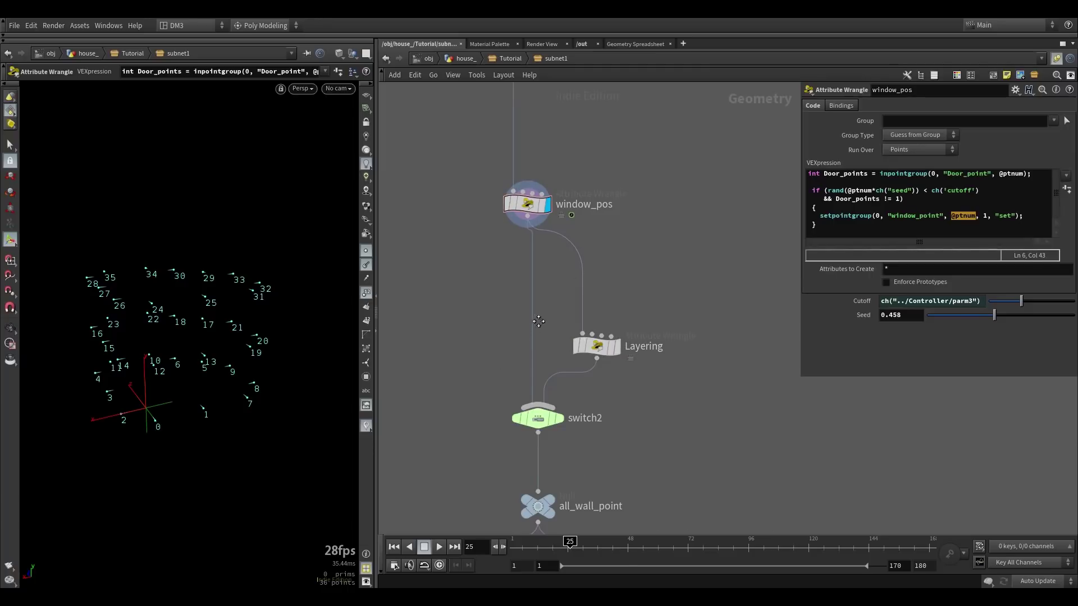
# Step: Display the Layering wrangle and examine the @P.y < .1 condition that assigns points to the Layering01 group
pyautogui.moveTo(538, 317); pyautogui.dragTo(508, 306, button='middle')
pyautogui.scroll(3, 572, 322)
pyautogui.click(564, 332)
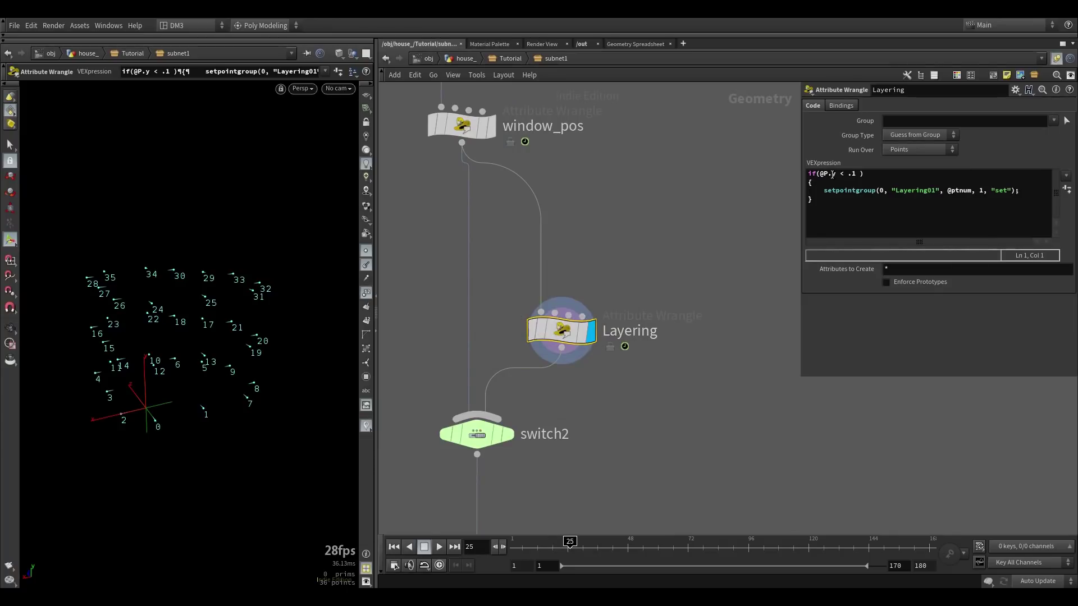
pyautogui.doubleClick(833, 175)
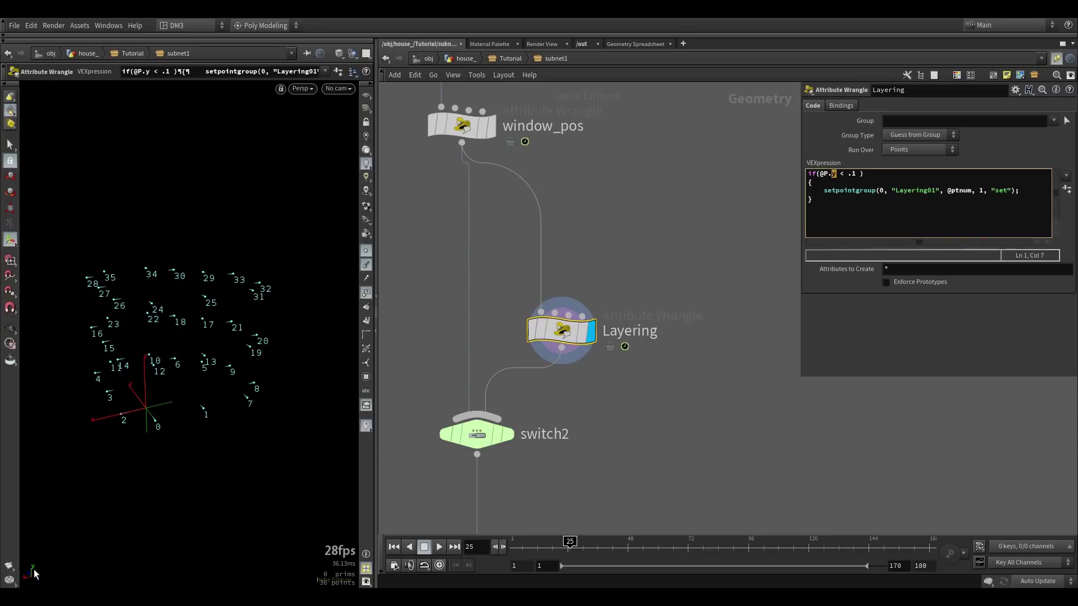
# Step: Display the switch2 node below Layering and examine its Select Input expression and its window_pos and Layering inputs
pyautogui.click(868, 178)
pyautogui.moveTo(571, 386); pyautogui.dragTo(621, 365, button='middle')
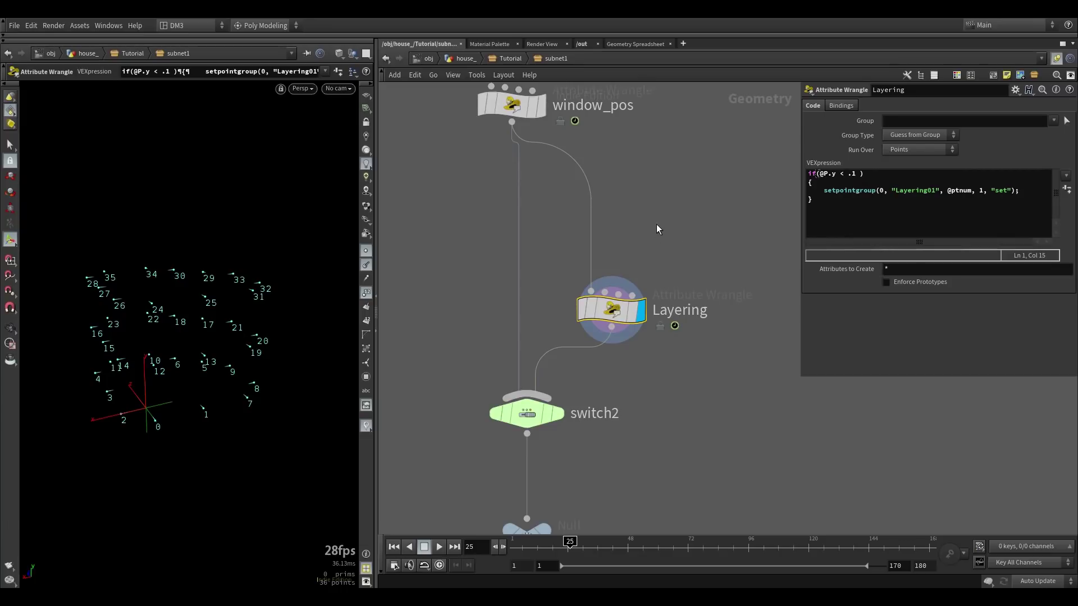
pyautogui.moveTo(682, 366); pyautogui.dragTo(692, 231, button='middle')
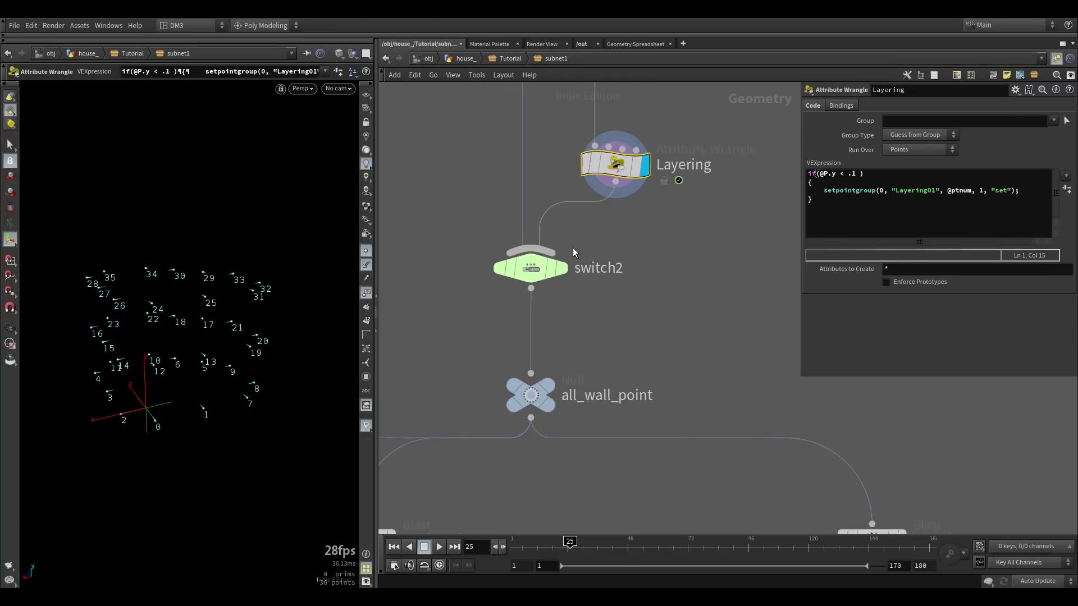
pyautogui.click(562, 269)
pyautogui.click(531, 268)
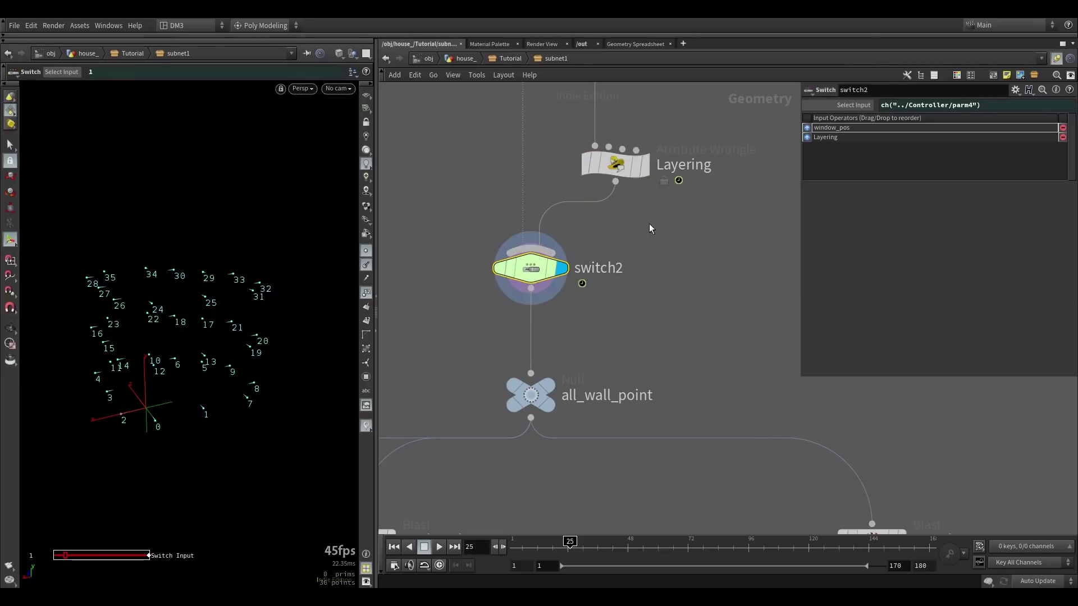
# Step: Trace the branches below all_wall_point through the no_layering and door/window blasts down to the Copy to Points nodes
pyautogui.moveTo(667, 246); pyautogui.dragTo(701, 245, button='middle')
pyautogui.scroll(-3, 702, 244)
pyautogui.moveTo(681, 291); pyautogui.dragTo(689, 222, button='middle')
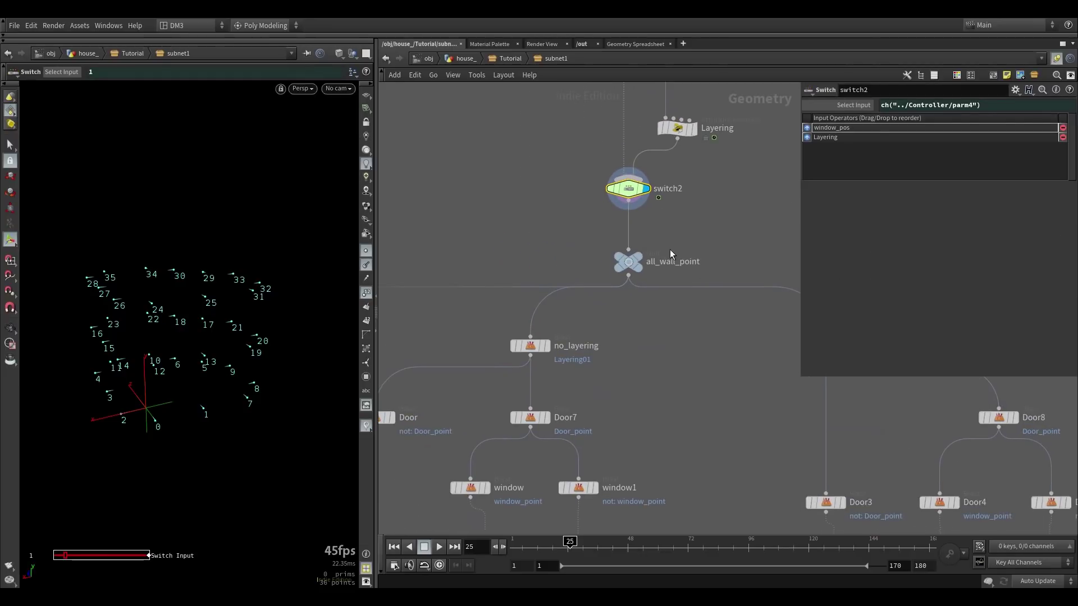
pyautogui.moveTo(638, 313); pyautogui.dragTo(668, 252, button='middle')
pyautogui.scroll(-1, 660, 268)
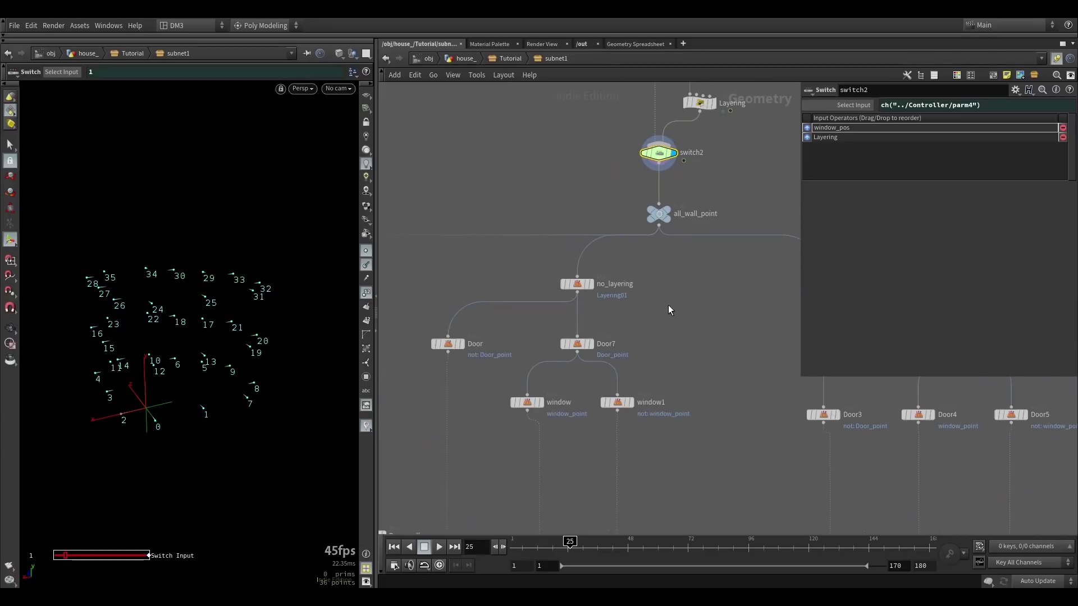
pyautogui.moveTo(668, 349); pyautogui.dragTo(664, 228, button='middle')
pyautogui.scroll(-4, 664, 228)
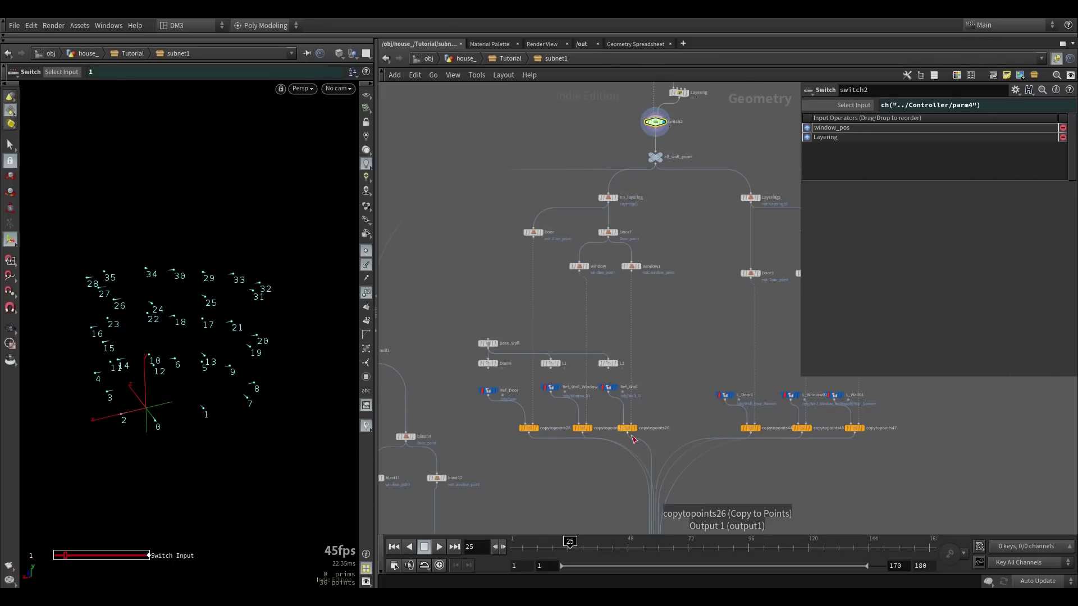
# Step: Display the no_layering blast under all_wall_point and examine its Layering01 group setting and remaining points
pyautogui.scroll(3, 627, 421)
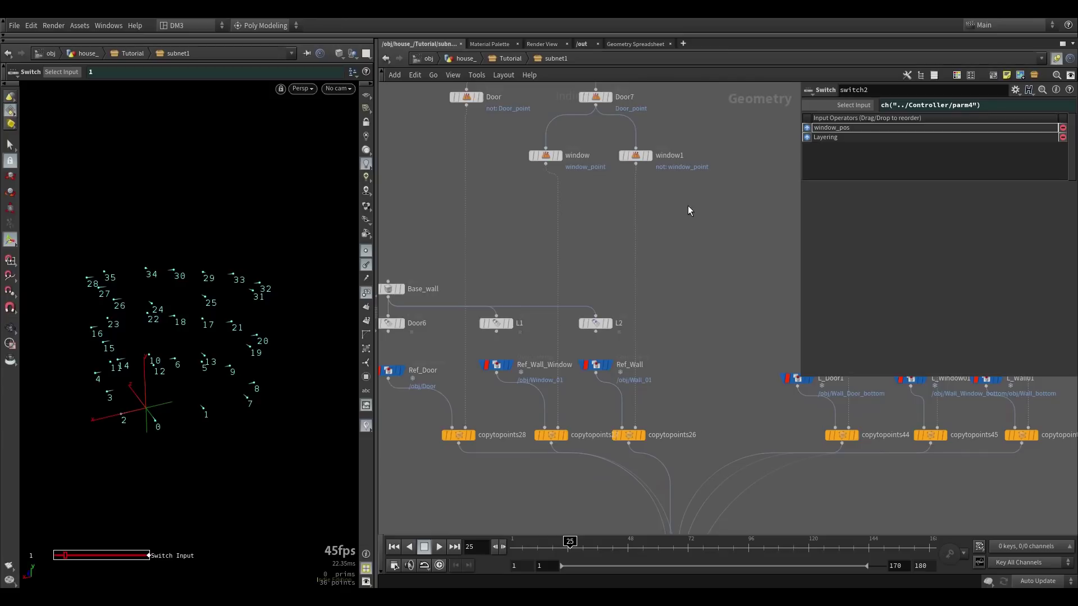
pyautogui.scroll(1, 688, 206)
pyautogui.moveTo(676, 248); pyautogui.dragTo(669, 275, button='middle')
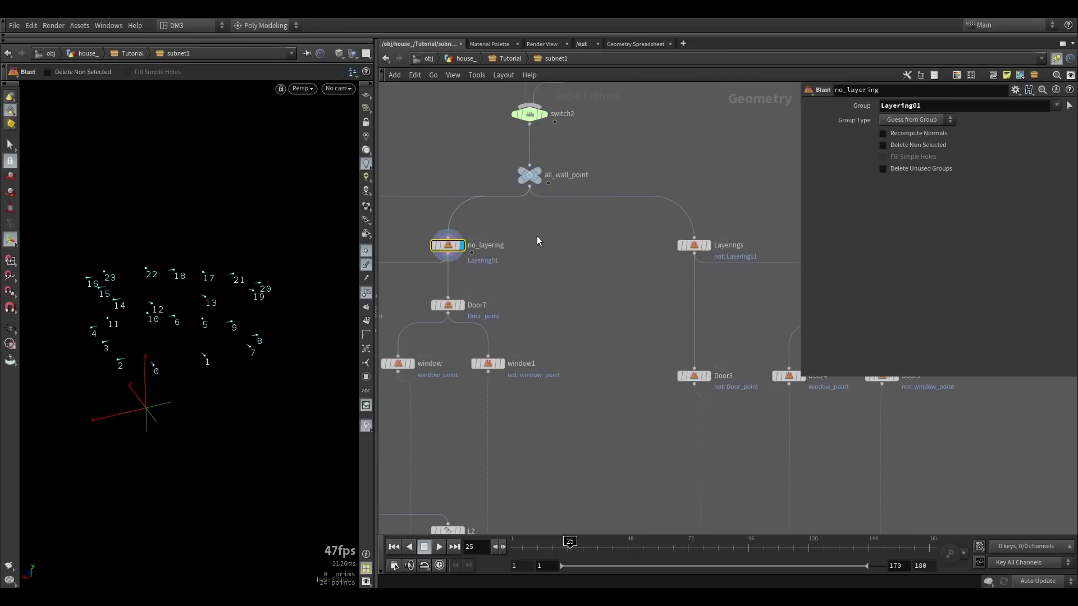
pyautogui.moveTo(537, 236); pyautogui.dragTo(560, 242, button='middle')
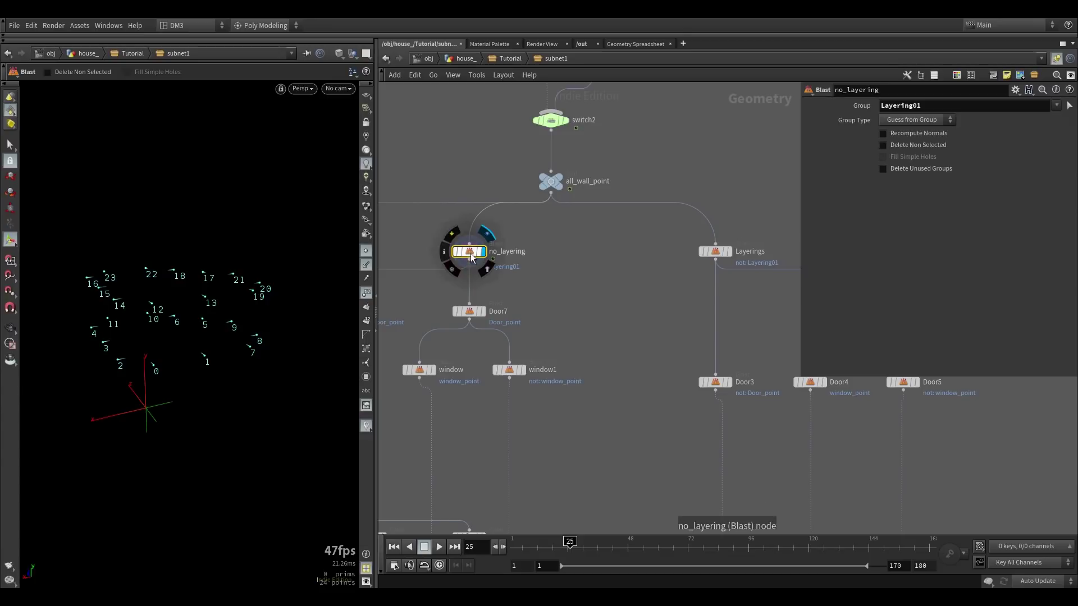
pyautogui.moveTo(521, 257); pyautogui.dragTo(652, 226, button='middle')
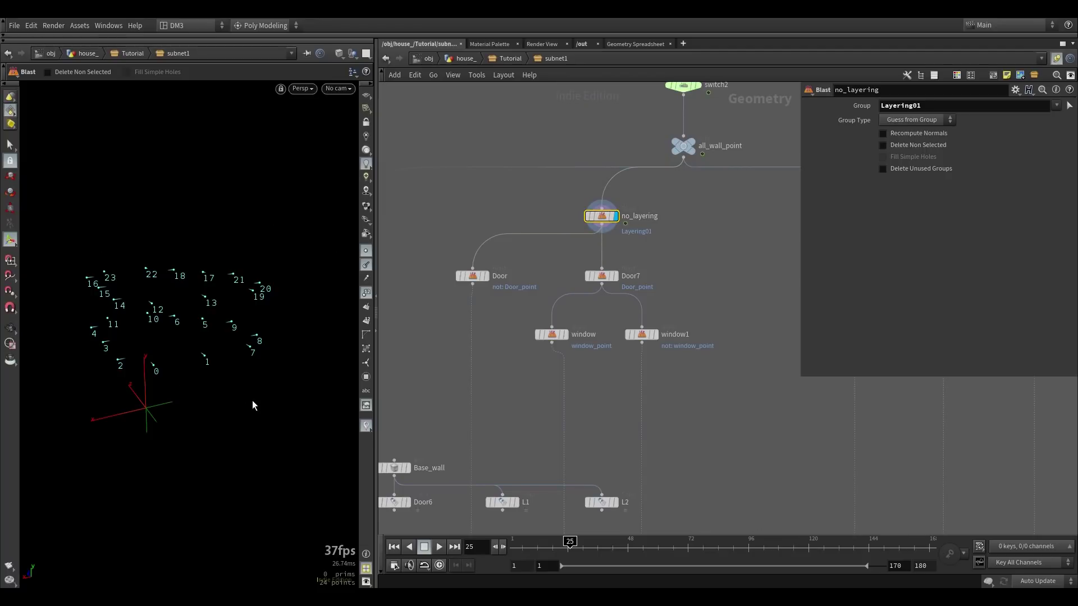
# Step: Display the Door blast and then the Door7 blast under no_layering to compare their Door_point filtering
pyautogui.moveTo(634, 260); pyautogui.dragTo(658, 234, button='middle')
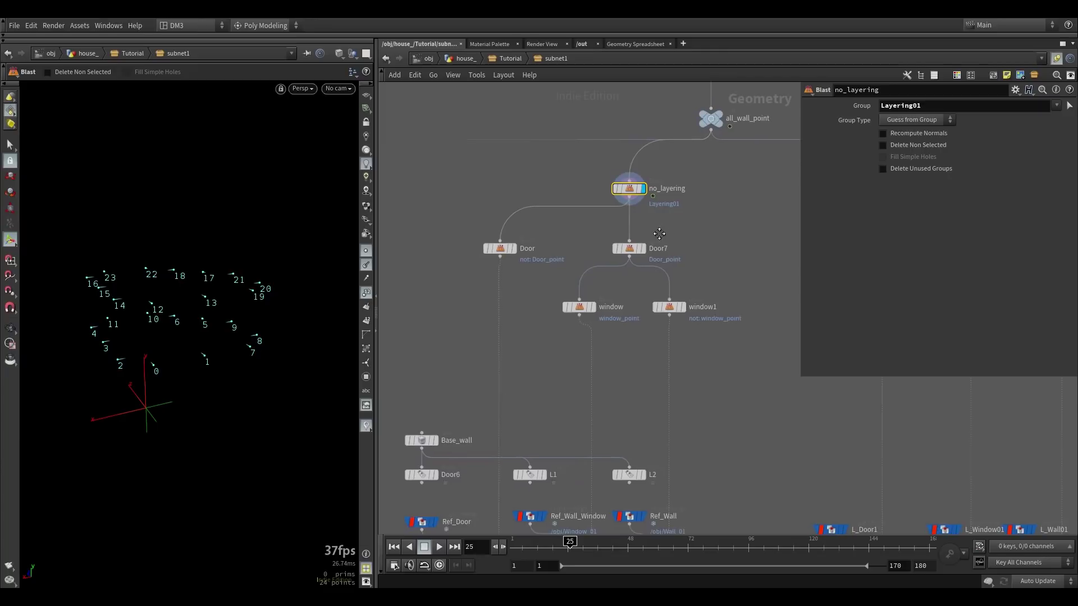
pyautogui.scroll(2, 659, 234)
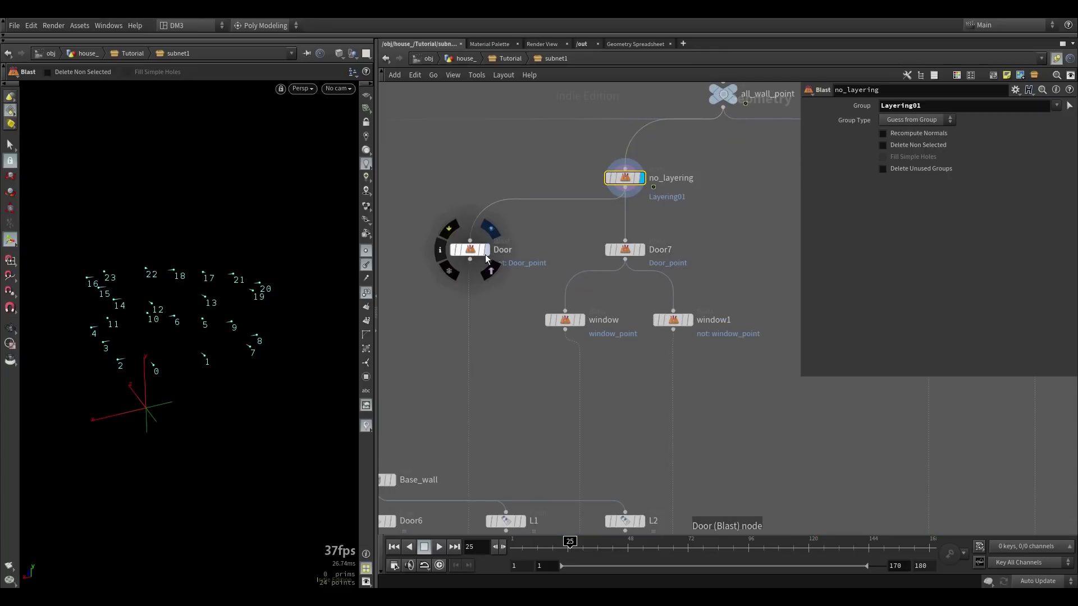
pyautogui.click(485, 255)
pyautogui.click(641, 251)
pyautogui.click(626, 250)
# Step: Display the window blast and then the window1 blast under Door7 to compare the points each one keeps
pyautogui.moveTo(626, 310); pyautogui.dragTo(621, 231, button='middle')
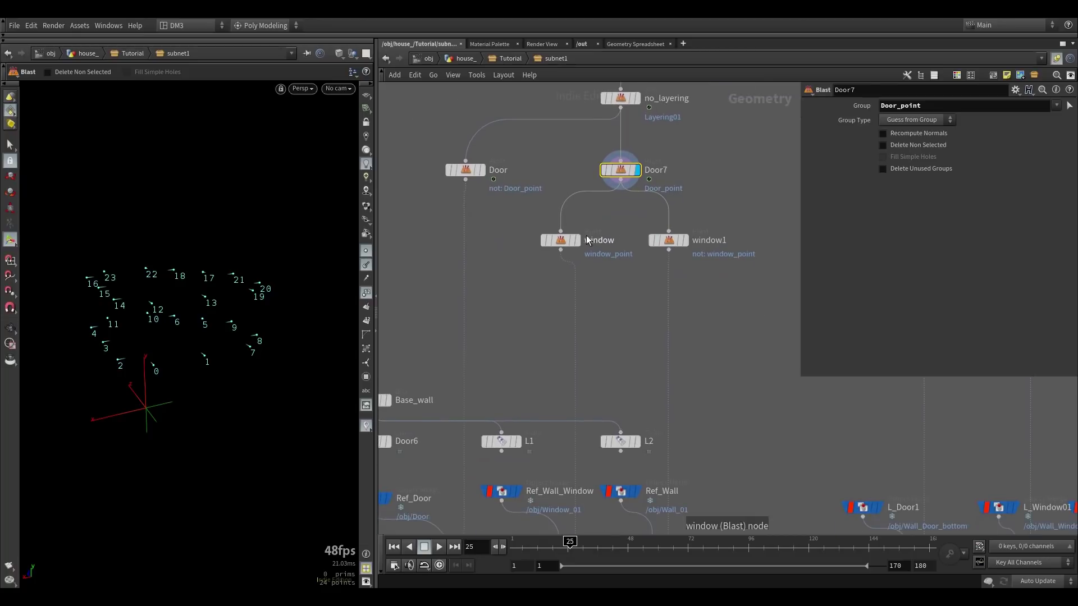
pyautogui.click(577, 240)
pyautogui.click(561, 241)
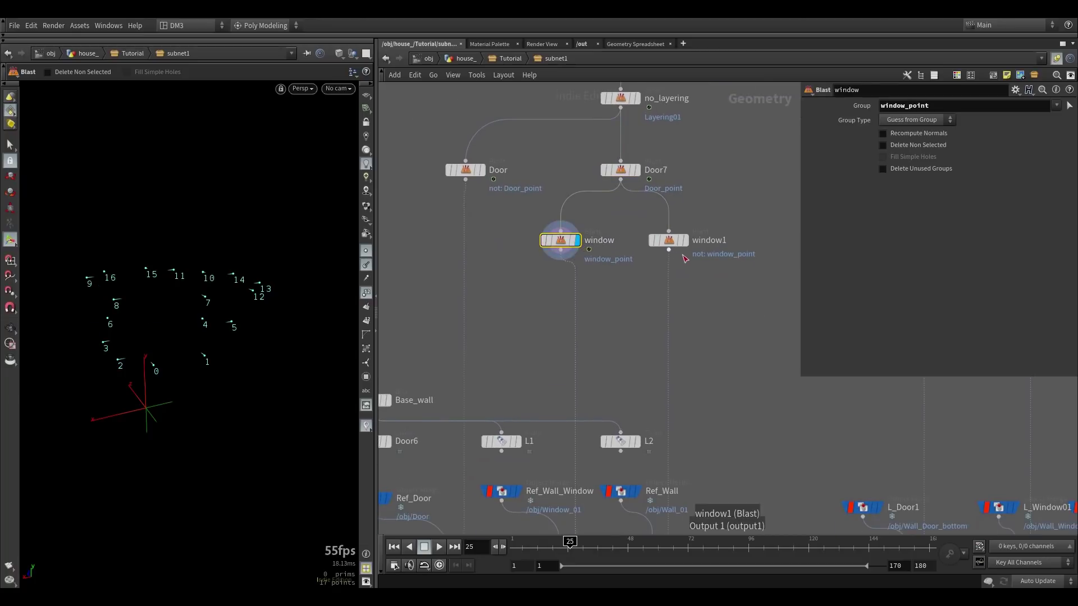
pyautogui.click(683, 241)
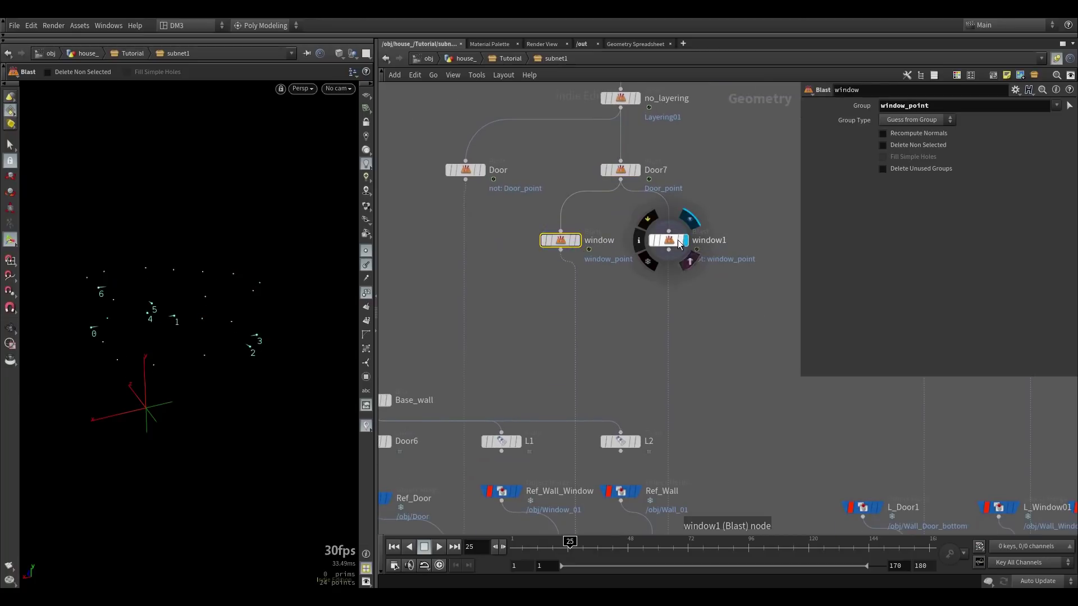
pyautogui.click(673, 240)
# Step: Display copytopoints27 to view the window walls copied onto their points
pyautogui.moveTo(678, 369); pyautogui.dragTo(666, 240, button='middle')
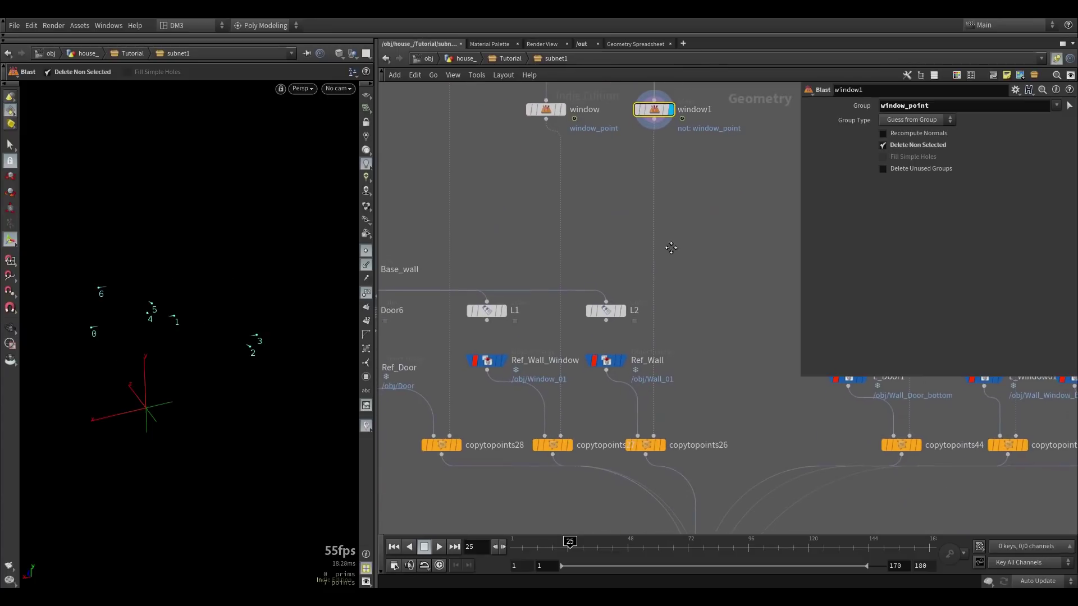
pyautogui.scroll(-1, 671, 248)
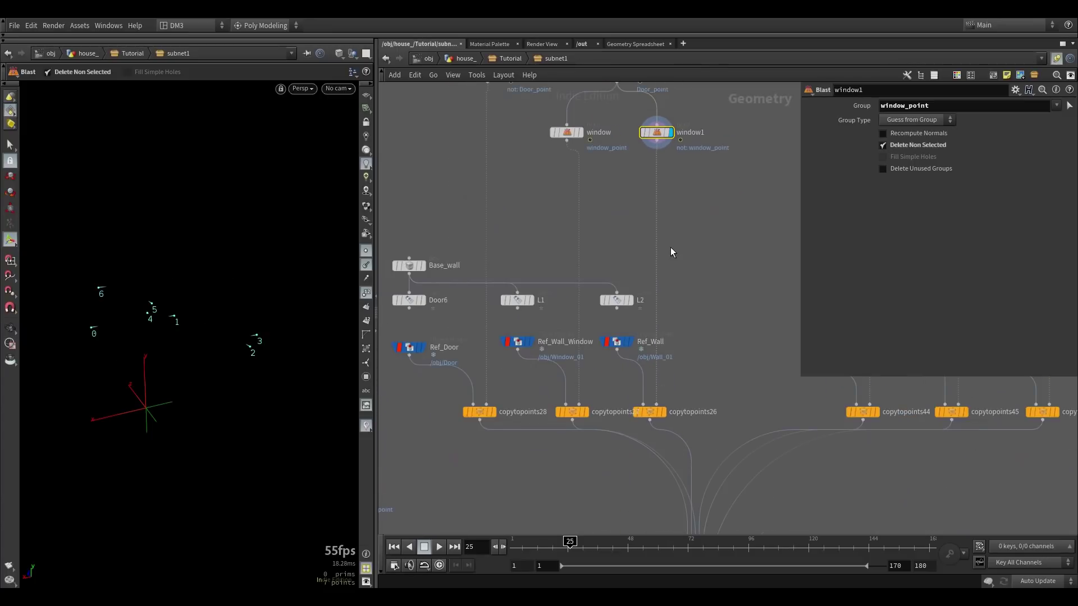
pyautogui.scroll(3, 598, 412)
pyautogui.click(587, 412)
pyautogui.click(564, 410)
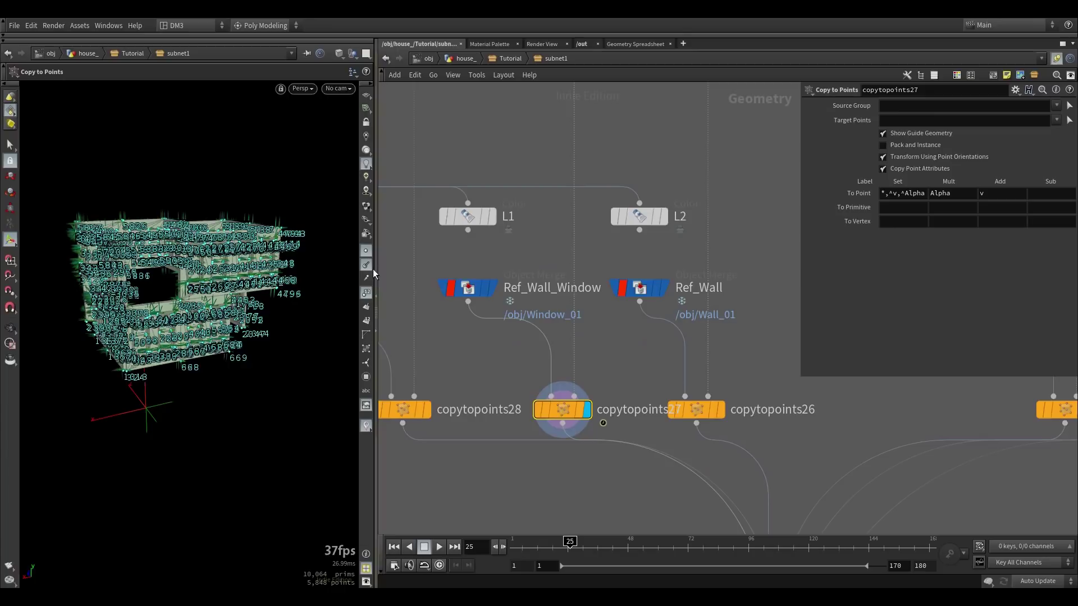
# Step: Hide the point numbers and point normals in the viewport and view the copied walls from another angle
pyautogui.click(363, 293)
pyautogui.click(366, 264)
pyautogui.keyDown('alt'); pyautogui.moveTo(272, 318); pyautogui.dragTo(205, 265); pyautogui.keyUp('alt')
# Step: Select the Base_wall box feeding Door6, L1 and L2 and examine its size, center and axis division settings
pyautogui.moveTo(467, 263); pyautogui.dragTo(610, 265, button='middle')
pyautogui.scroll(-1, 610, 265)
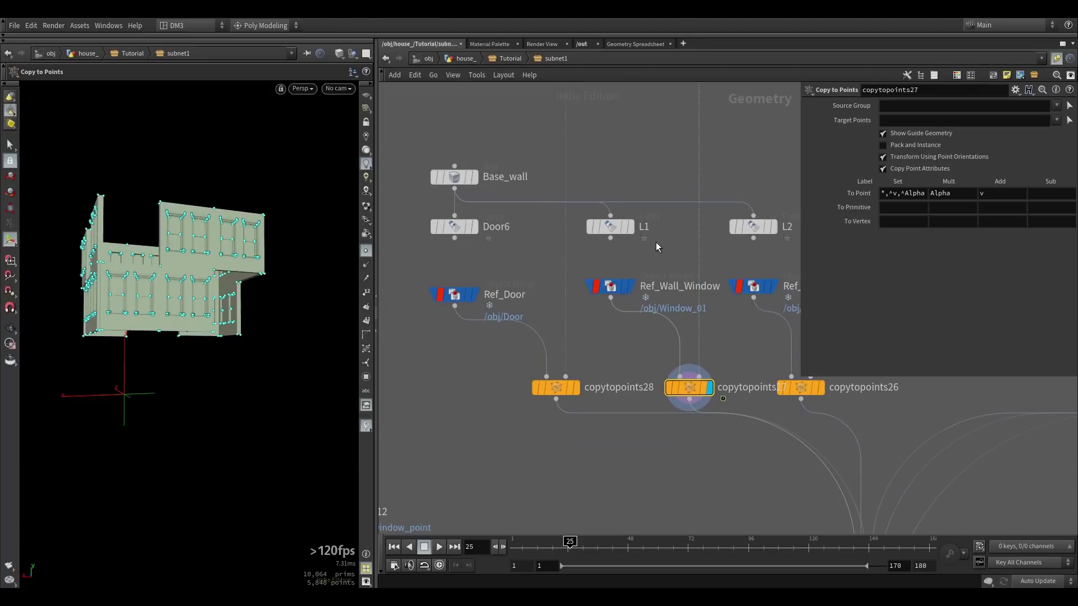
pyautogui.moveTo(638, 352); pyautogui.dragTo(662, 308, button='middle')
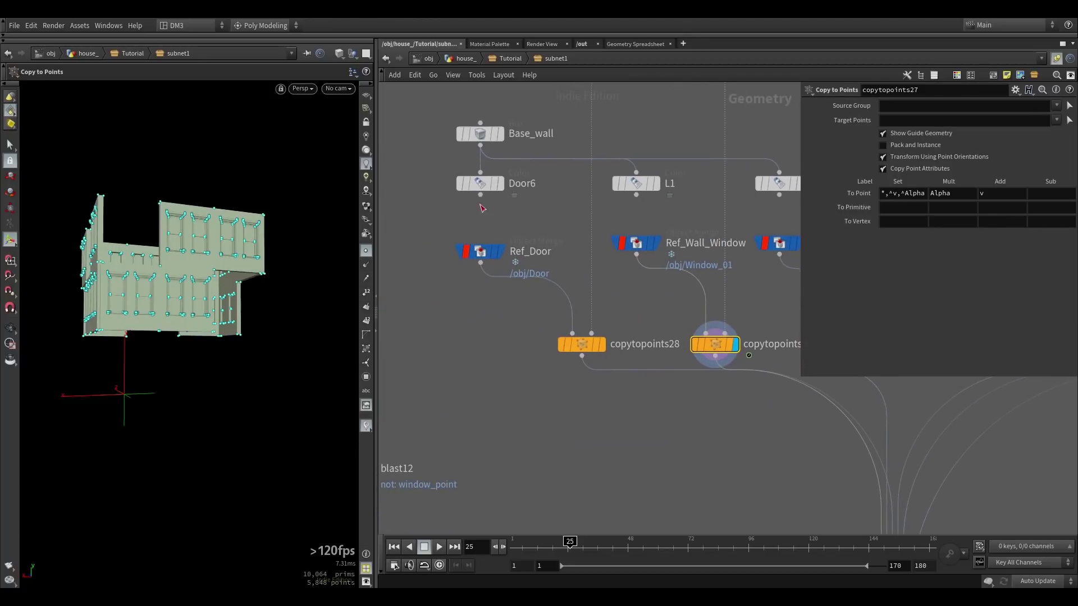
pyautogui.click(480, 133)
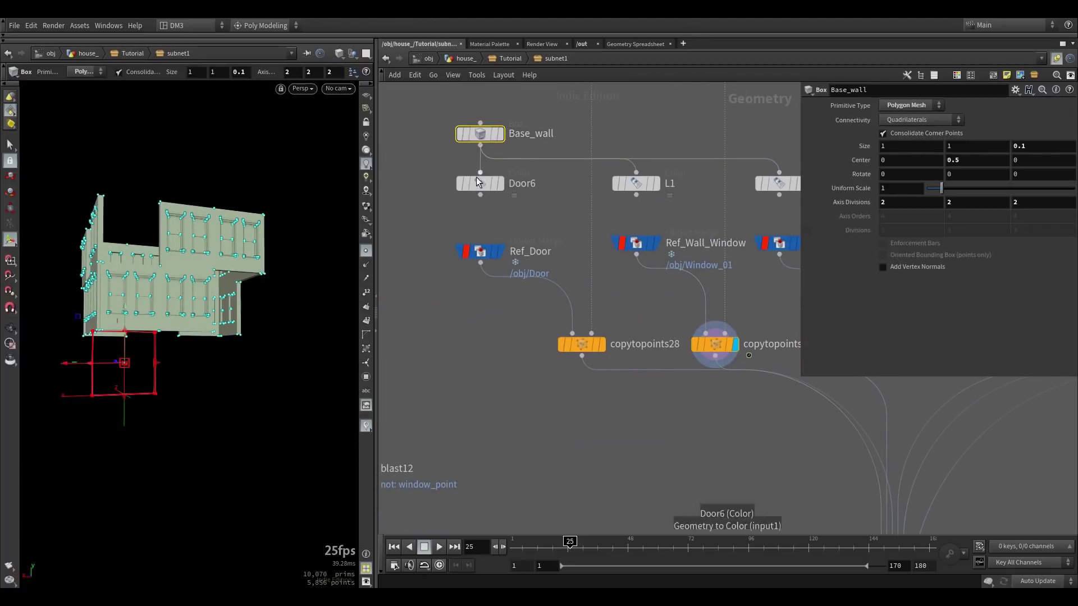
# Step: Wire the Door6 color node into the first input of copytopoints27 to view the simple base walls on the building
pyautogui.moveTo(480, 195); pyautogui.dragTo(546, 235)
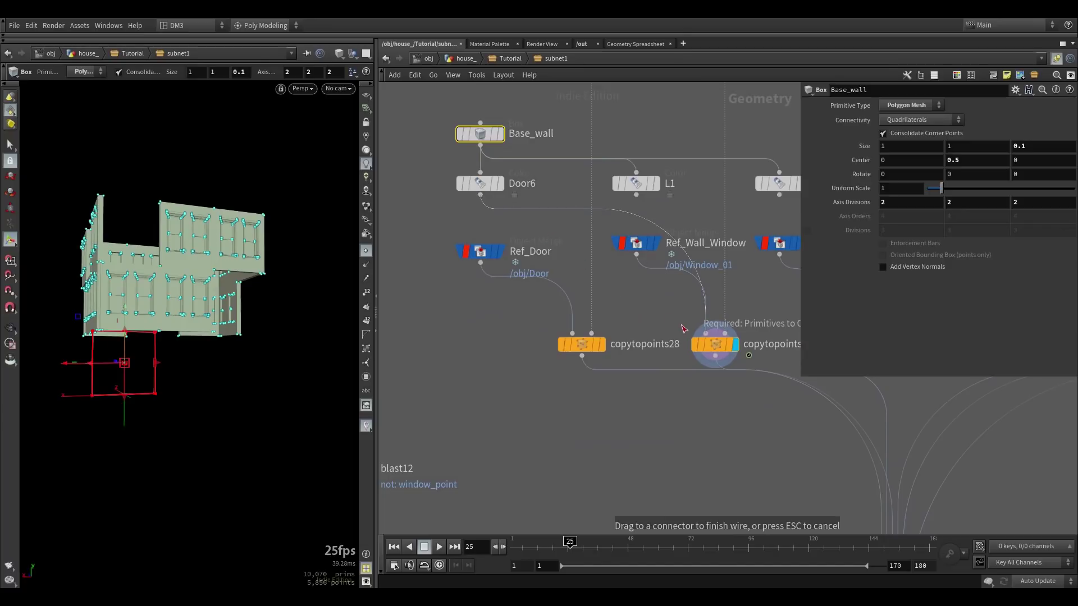
pyautogui.moveTo(681, 325); pyautogui.dragTo(686, 329)
pyautogui.moveTo(246, 299)
pyautogui.keyDown('alt'); pyautogui.mouseDown()
pyautogui.moveTo(171, 320)
pyautogui.moveTo(238, 301)
pyautogui.moveTo(231, 263)
pyautogui.moveTo(206, 337)
pyautogui.moveTo(241, 297)
pyautogui.mouseUp(); pyautogui.keyUp('alt')
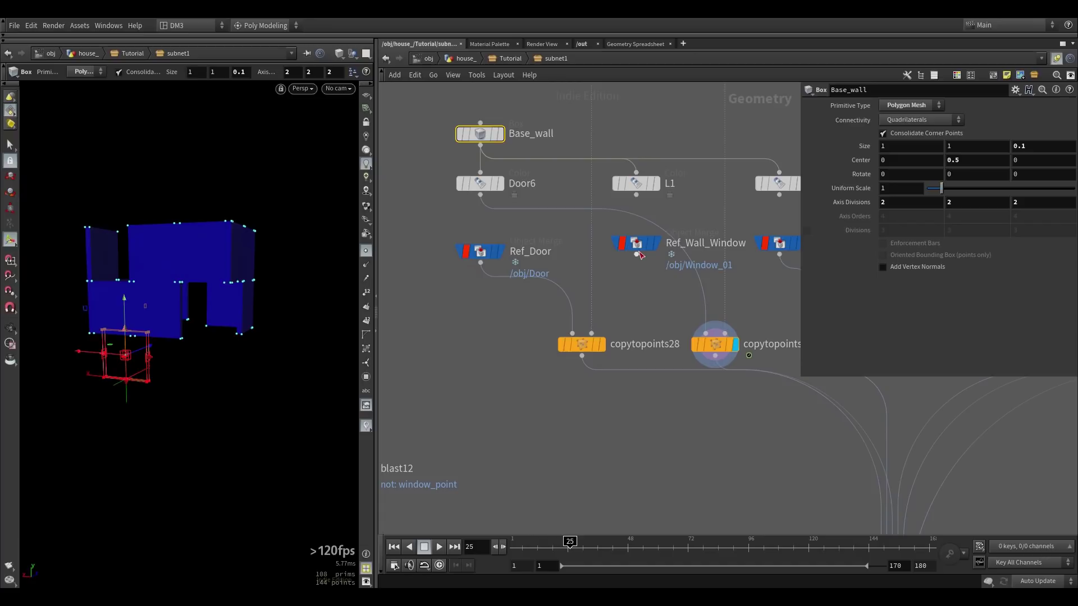
# Step: Reconnect Ref_Wall_Window to the first input of copytopoints27
pyautogui.moveTo(637, 255); pyautogui.dragTo(724, 333)
pyautogui.scroll(3, 638, 247)
pyautogui.moveTo(639, 245); pyautogui.dragTo(638, 251)
pyautogui.scroll(-3, 614, 313)
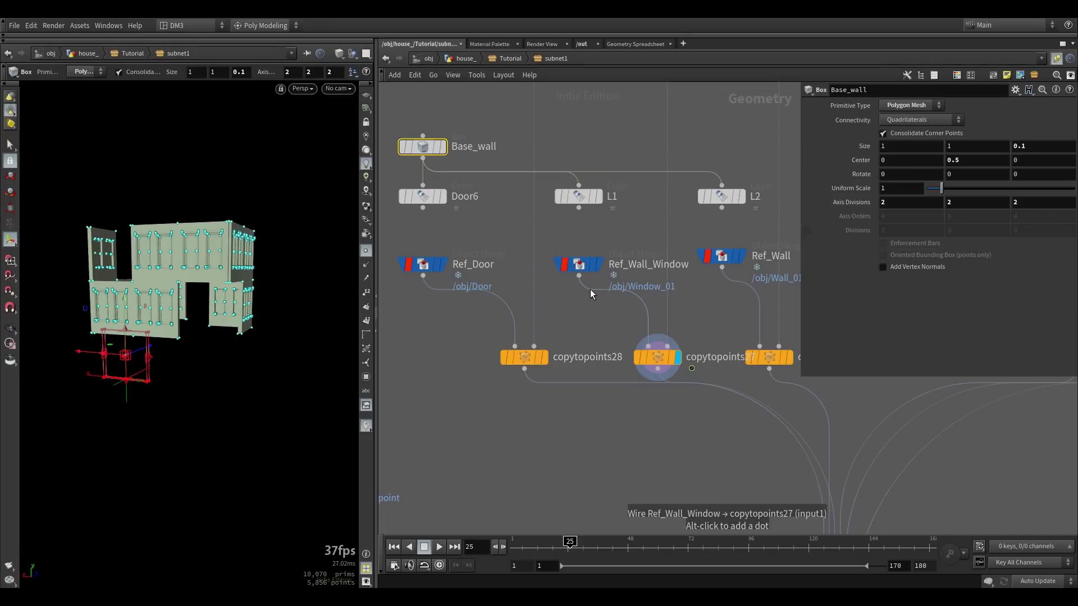
# Step: Follow the Layerings branch and examine the Door3 blast with its Door_point group, along with the neighbouring Door4 and Door5 blasts
pyautogui.moveTo(673, 332); pyautogui.dragTo(415, 248, button='middle')
pyautogui.scroll(-3, 414, 249)
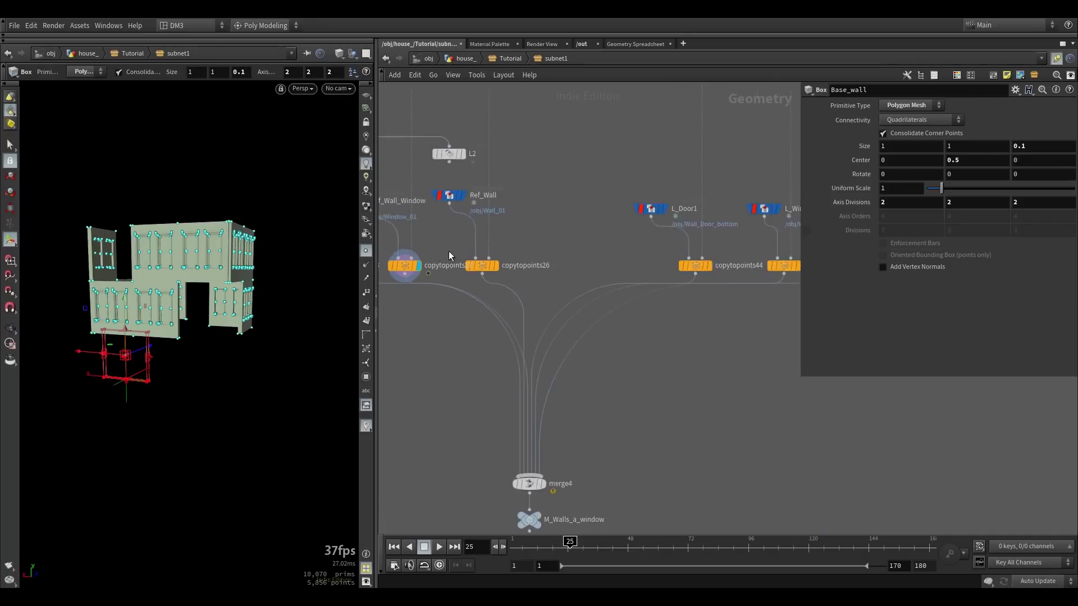
pyautogui.moveTo(462, 366); pyautogui.dragTo(509, 377, button='middle')
pyautogui.scroll(-3, 509, 377)
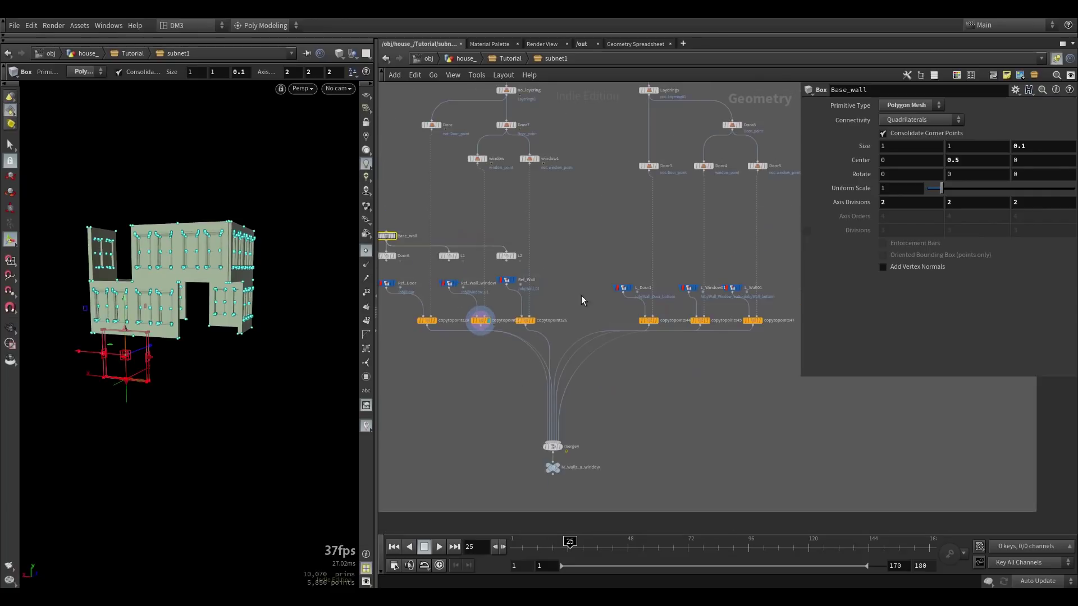
pyautogui.moveTo(581, 295); pyautogui.dragTo(490, 378, button='middle')
pyautogui.click(558, 246)
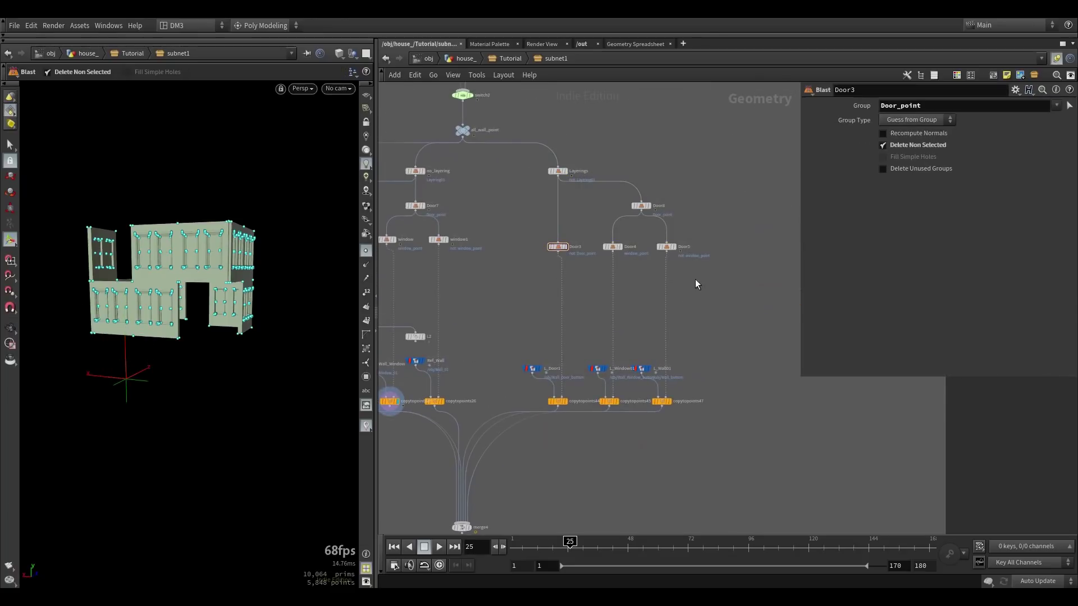
pyautogui.scroll(3, 583, 222)
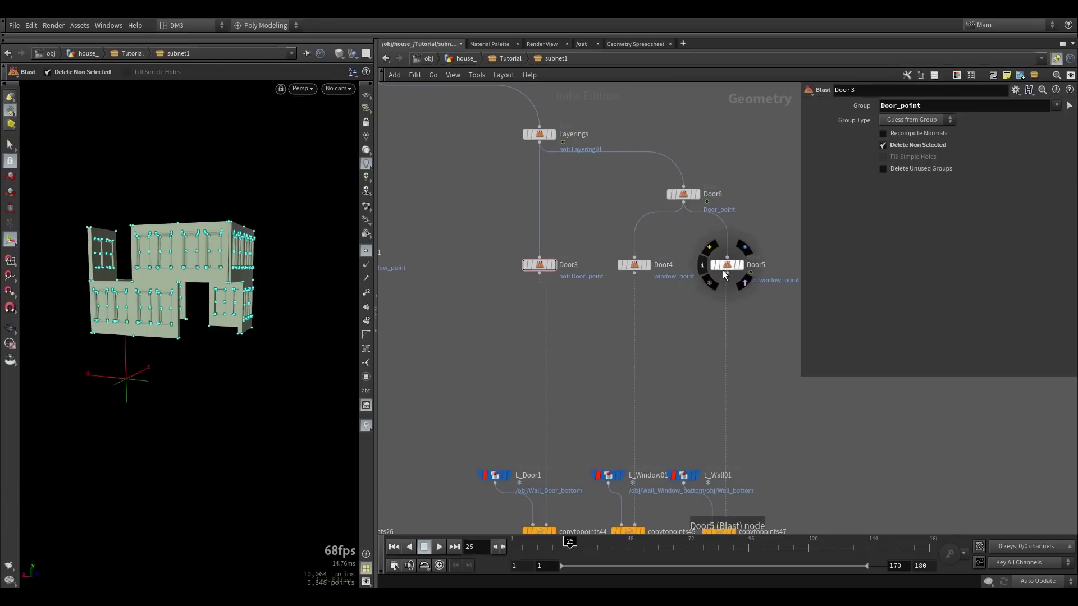
# Step: Follow the layering copies down to merge4 and display it to view all wall, window and door pieces together
pyautogui.moveTo(660, 322); pyautogui.dragTo(655, 305, button='middle')
pyautogui.scroll(-3, 654, 305)
pyautogui.moveTo(651, 423); pyautogui.dragTo(677, 248, button='middle')
pyautogui.moveTo(507, 379); pyautogui.dragTo(530, 329, button='middle')
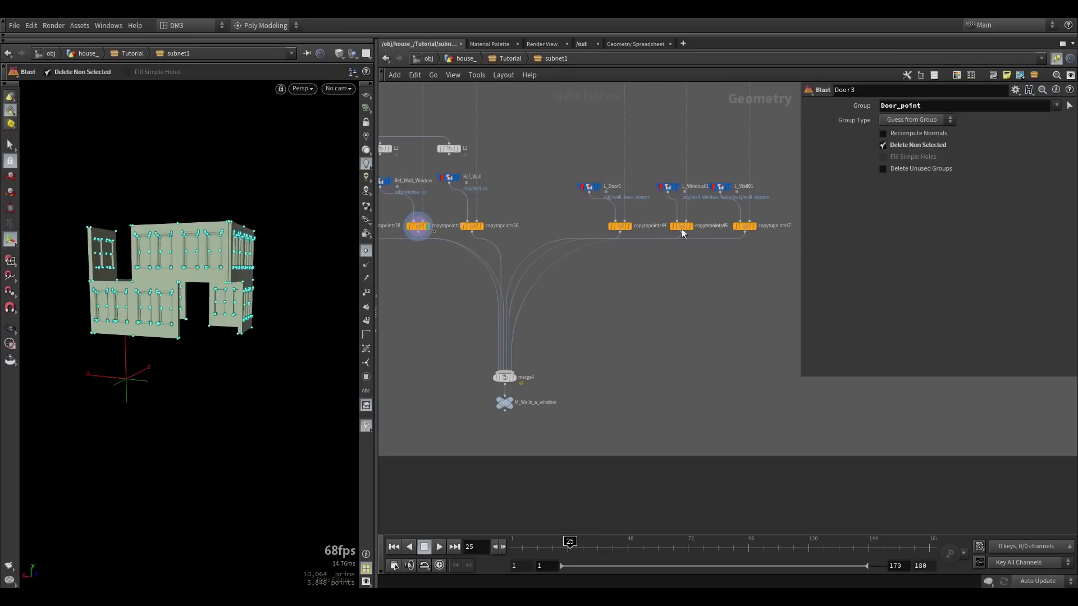
pyautogui.moveTo(511, 381); pyautogui.dragTo(559, 302, button='middle')
pyautogui.scroll(3, 559, 302)
pyautogui.click(572, 306)
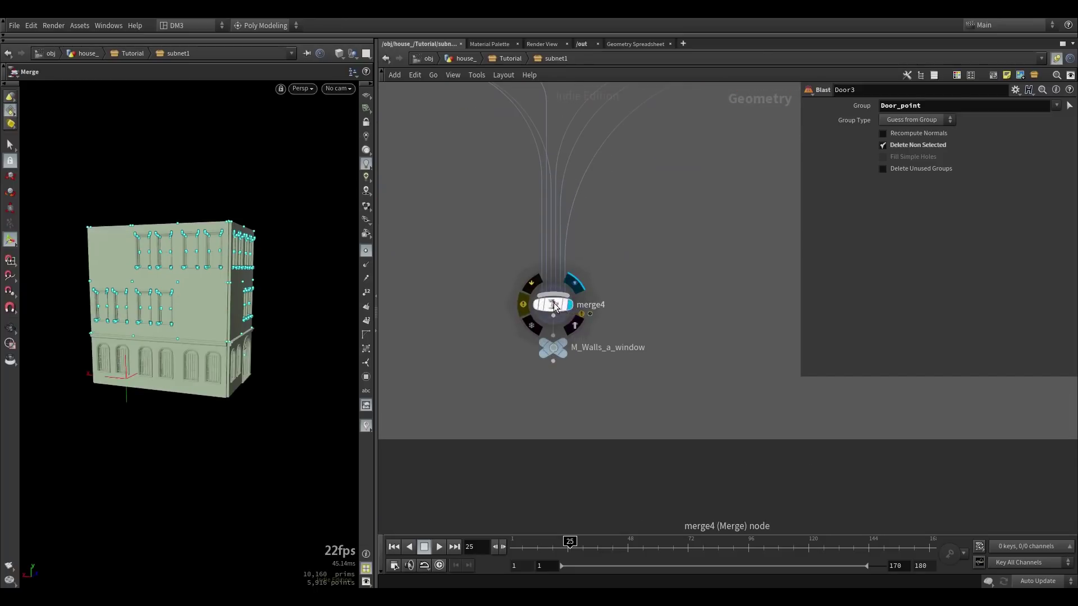
pyautogui.click(554, 305)
# Step: Hide the point markers in the viewport and inspect the merged building's facades from several angles
pyautogui.keyDown('alt'); pyautogui.moveTo(285, 326); pyautogui.dragTo(236, 322); pyautogui.keyUp('alt')
pyautogui.keyDown('alt'); pyautogui.moveTo(236, 322); pyautogui.dragTo(151, 322, button='middle'); pyautogui.keyUp('alt')
pyautogui.keyDown('alt'); pyautogui.moveTo(152, 322); pyautogui.dragTo(182, 315); pyautogui.keyUp('alt')
pyautogui.scroll(1, 182, 315)
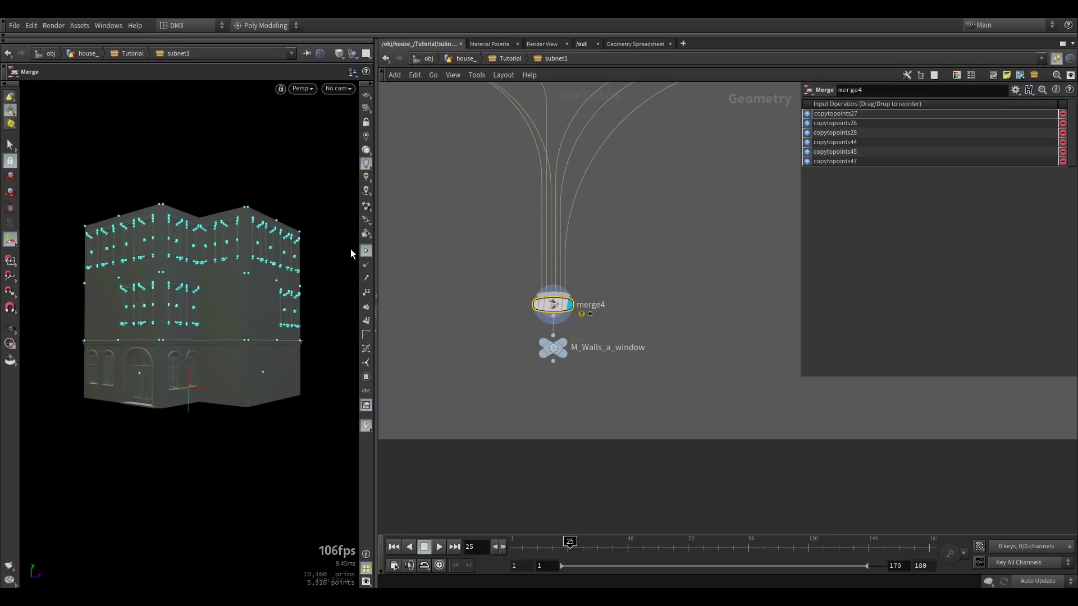
pyautogui.press('Escape')
pyautogui.moveTo(292, 303); pyautogui.dragTo(203, 318)
pyautogui.scroll(3, 530, 345)
# Step: Move the M_Walls_a_window null slightly farther below merge4
pyautogui.moveTo(627, 376); pyautogui.dragTo(464, 307)
pyautogui.press('r')
pyautogui.click(568, 405)
pyautogui.moveTo(537, 347)
pyautogui.moveTo(536, 347); pyautogui.dragTo(537, 372)
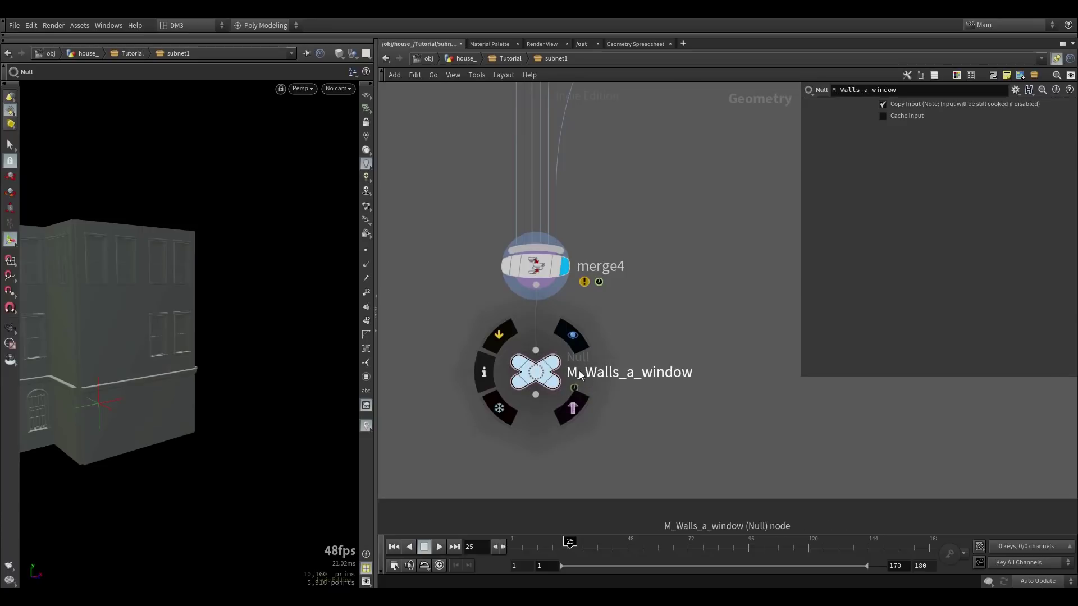
# Step: Find the network box of red object merges that combines all building parts and select object_merge30, which references ../M_Corner
pyautogui.scroll(-10, 665, 376)
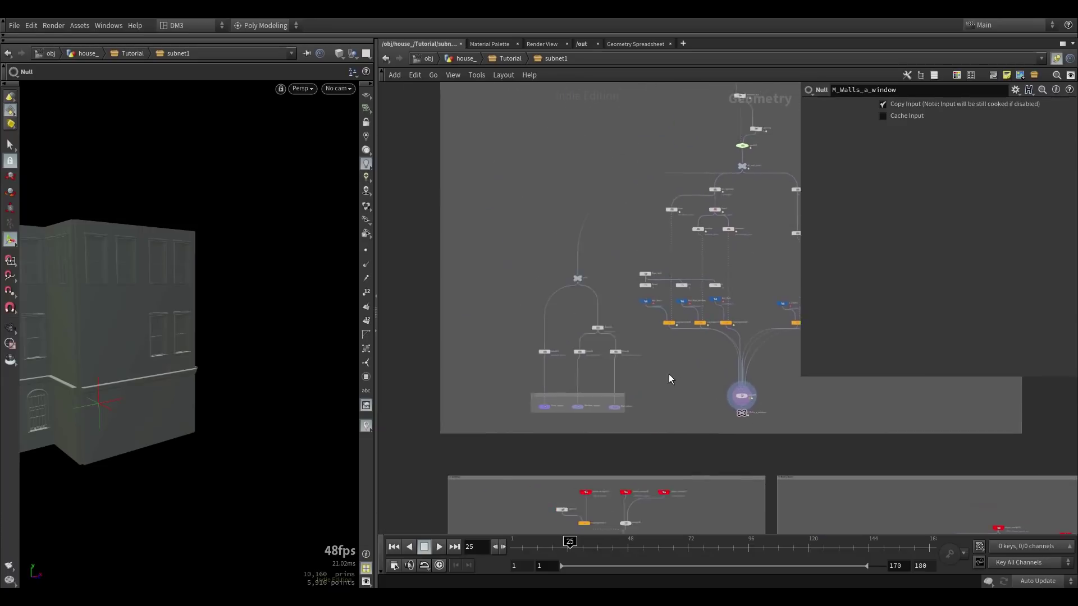
pyautogui.moveTo(566, 222); pyautogui.dragTo(616, 293, button='middle')
pyautogui.scroll(10, 572, 252)
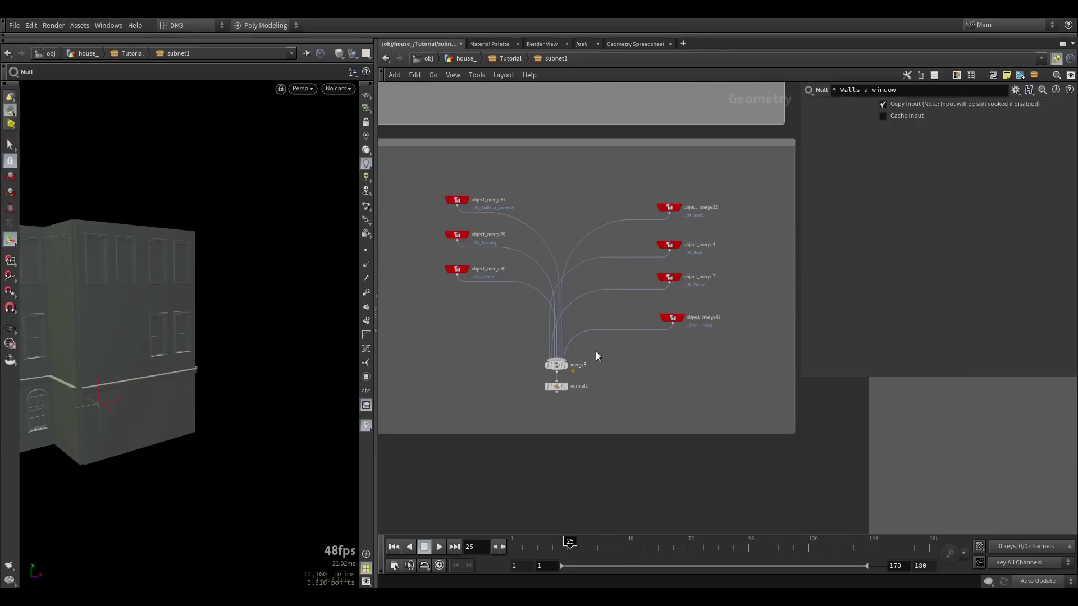
pyautogui.moveTo(719, 352); pyautogui.dragTo(427, 182)
pyautogui.click(497, 168)
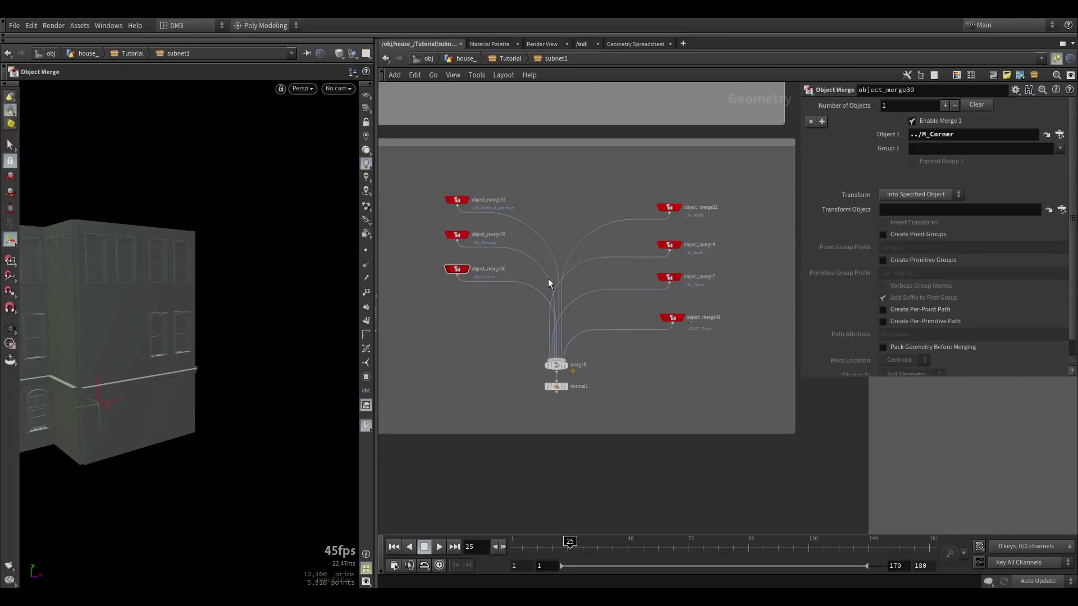
# Step: Select and display normal1 below merge8 to view the complete assembled building, and inspect its corner facades
pyautogui.scroll(2, 554, 377)
pyautogui.scroll(1, 554, 382)
pyautogui.click(572, 392)
pyautogui.click(557, 393)
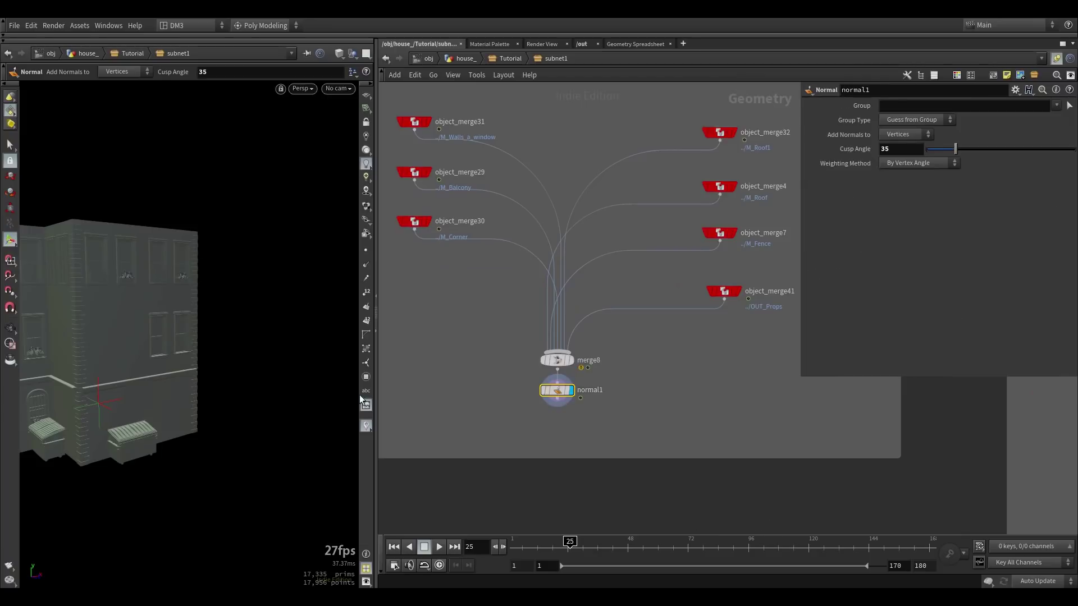
pyautogui.moveTo(297, 323); pyautogui.dragTo(245, 311)
pyautogui.press('Return')
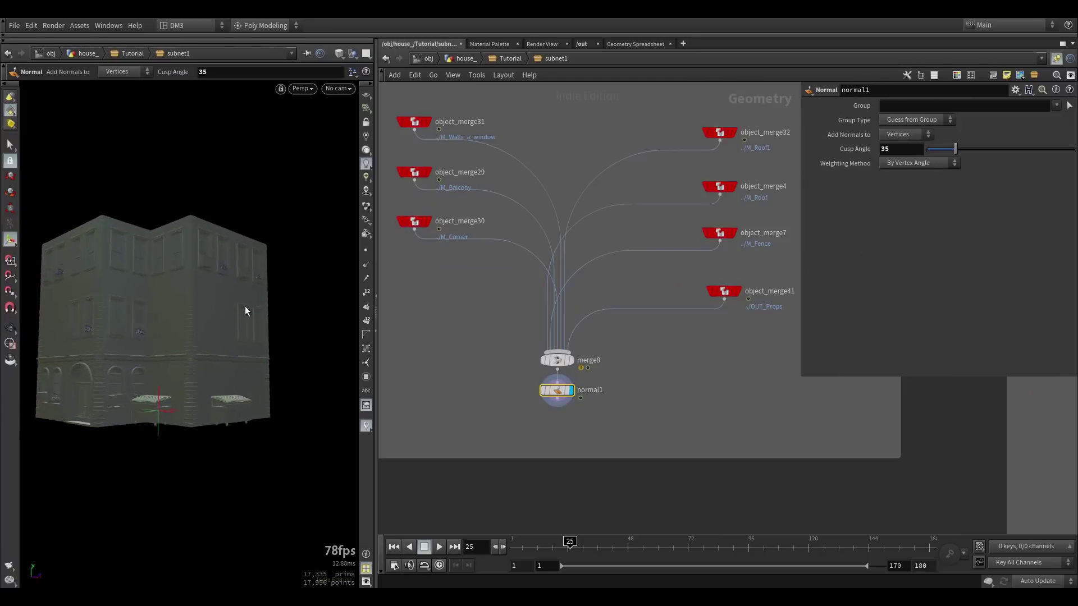
pyautogui.moveTo(413, 122); pyautogui.dragTo(413, 120)
# Step: Find the corner network box and display its M_Corner null to inspect the merged corner pieces
pyautogui.scroll(-10, 417, 124)
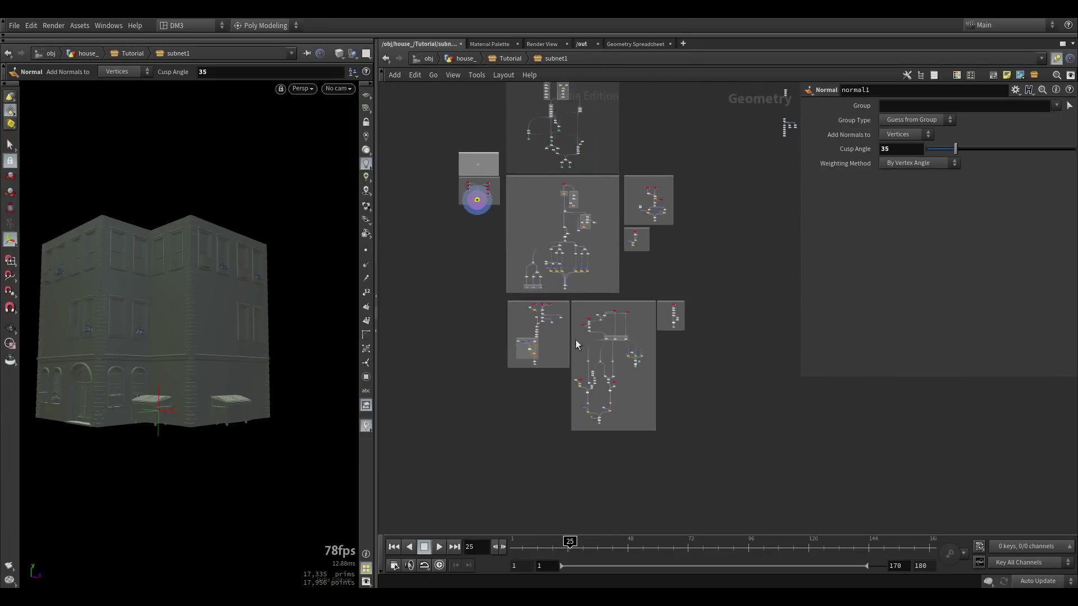
pyautogui.press('Escape')
pyautogui.moveTo(167, 331); pyautogui.dragTo(152, 351)
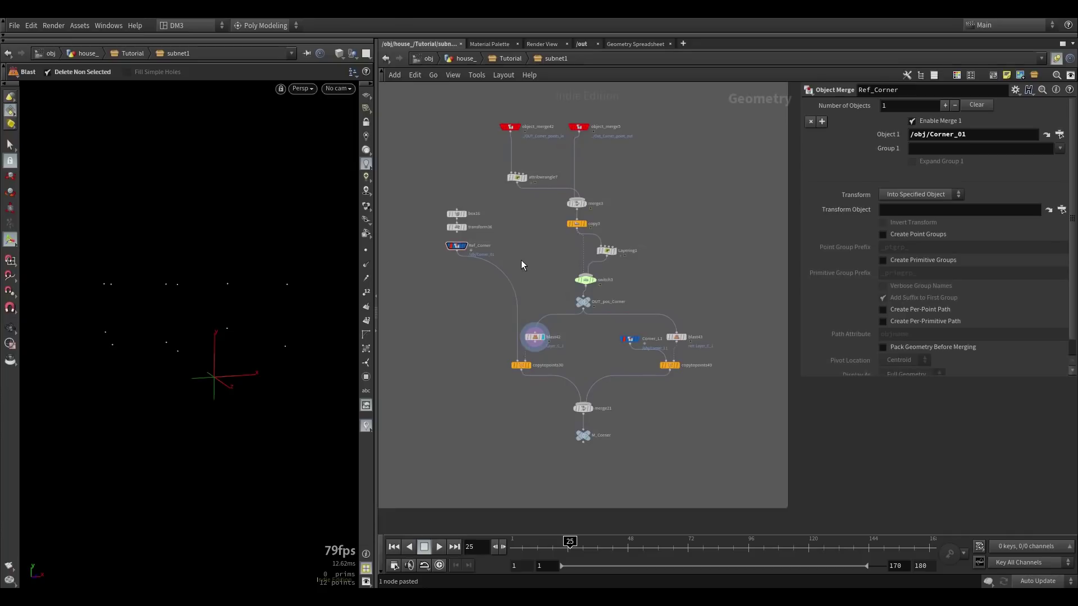
pyautogui.moveTo(521, 261); pyautogui.dragTo(533, 266, button='middle')
pyautogui.scroll(-2, 544, 279)
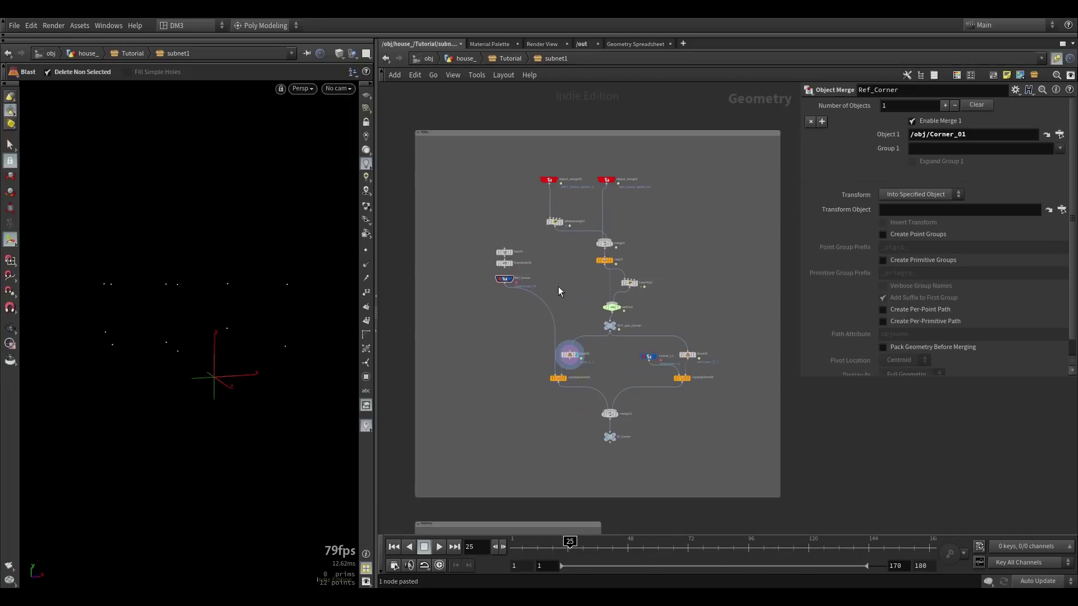
pyautogui.moveTo(616, 441)
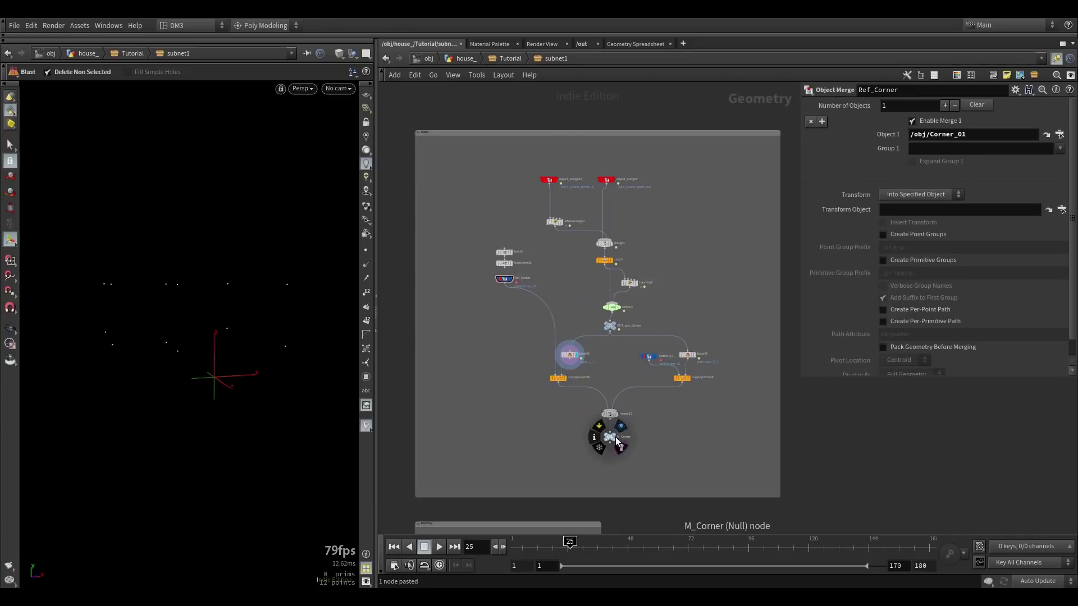
pyautogui.scroll(3, 615, 439)
pyautogui.click(612, 436)
pyautogui.moveTo(335, 352); pyautogui.dragTo(298, 351)
pyautogui.keyDown('alt'); pyautogui.moveTo(107, 362); pyautogui.dragTo(161, 308); pyautogui.keyUp('alt')
# Step: Display object_merge42 and object_merge5 in turn to compare the inner corner points with the outer ones
pyautogui.moveTo(536, 196); pyautogui.dragTo(537, 343, button='middle')
pyautogui.scroll(4, 500, 137)
pyautogui.click(500, 137)
pyautogui.moveTo(500, 138); pyautogui.dragTo(485, 180, button='middle')
pyautogui.click(507, 178)
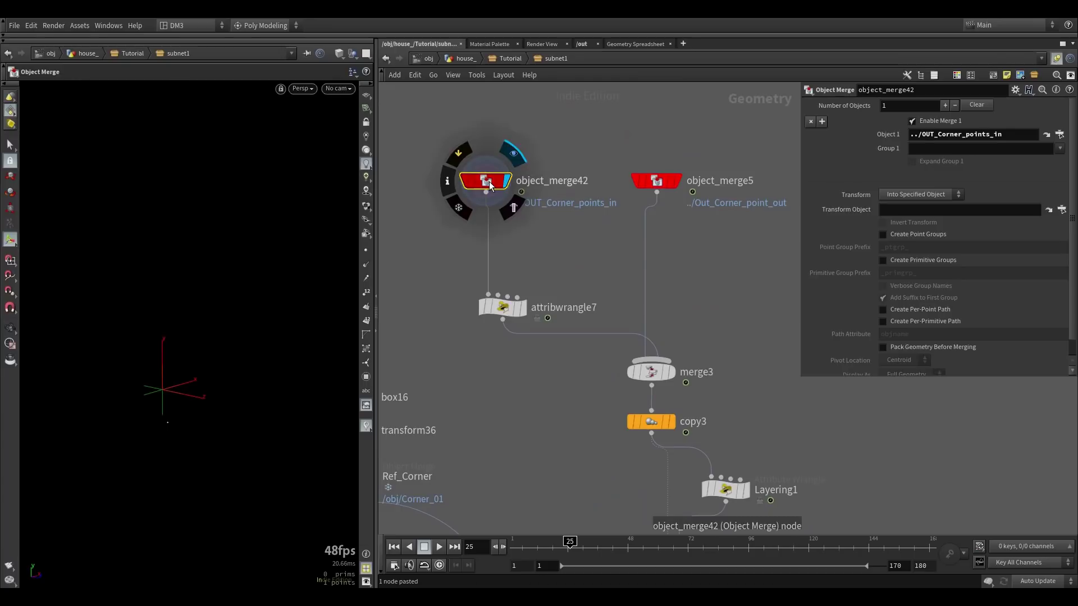
pyautogui.click(676, 181)
pyautogui.click(657, 184)
pyautogui.keyDown('alt'); pyautogui.moveTo(168, 345); pyautogui.dragTo(158, 387); pyautogui.keyUp('alt')
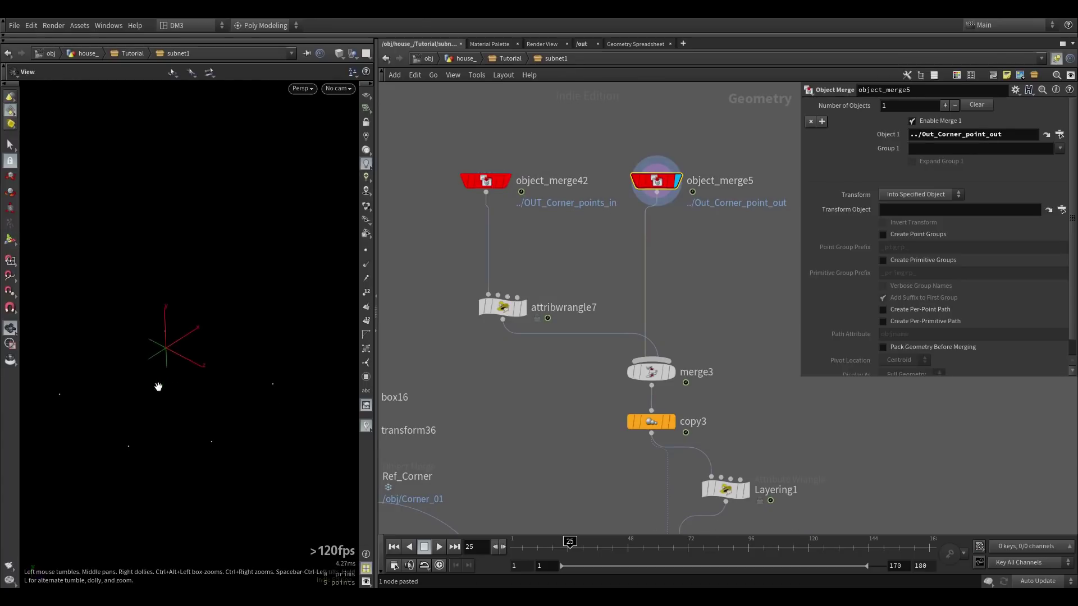
# Step: Display attribwrangle7 and examine its VEX expression and Push parameter
pyautogui.moveTo(563, 279); pyautogui.dragTo(637, 217, button='middle')
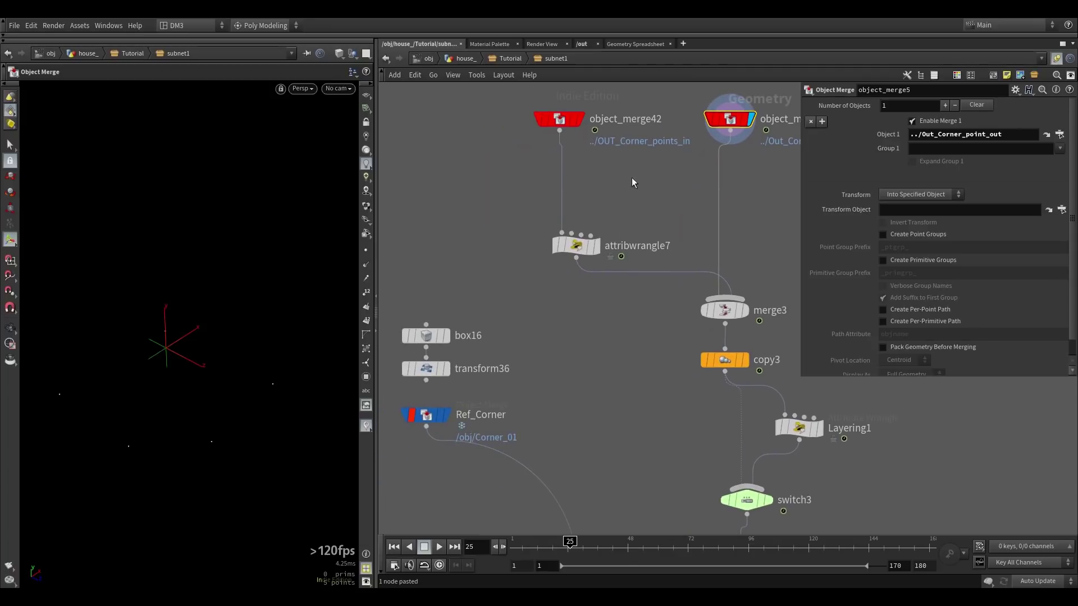
pyautogui.click(601, 220)
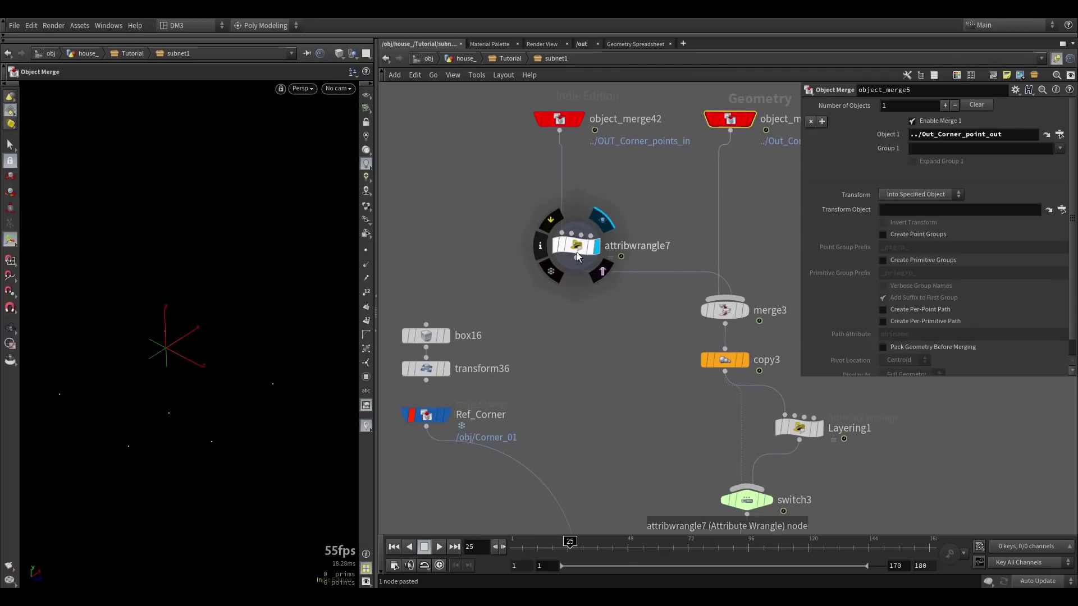
pyautogui.click(576, 246)
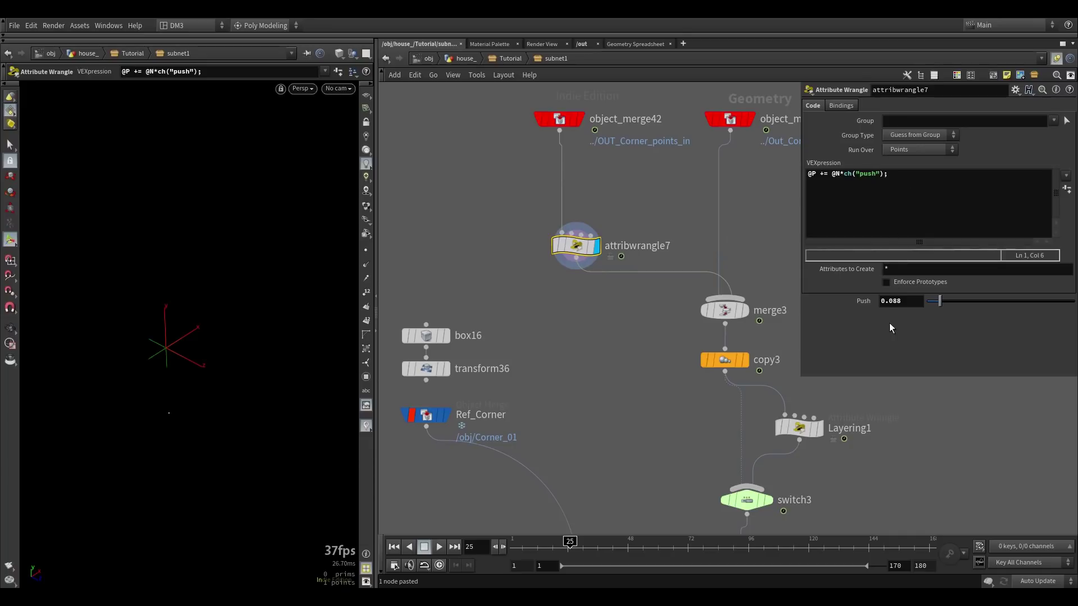
# Step: Try several Push values on attribwrangle7 to shift the inner corner point, and undo the changes
pyautogui.moveTo(903, 304); pyautogui.dragTo(852, 333, button='middle')
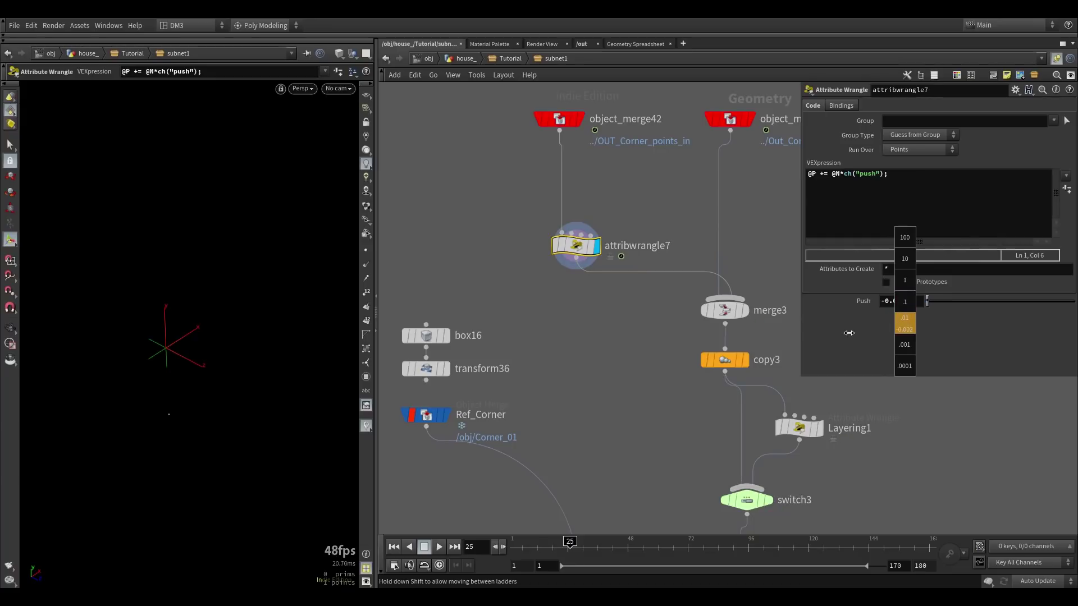
pyautogui.moveTo(651, 401); pyautogui.dragTo(696, 443, button='middle')
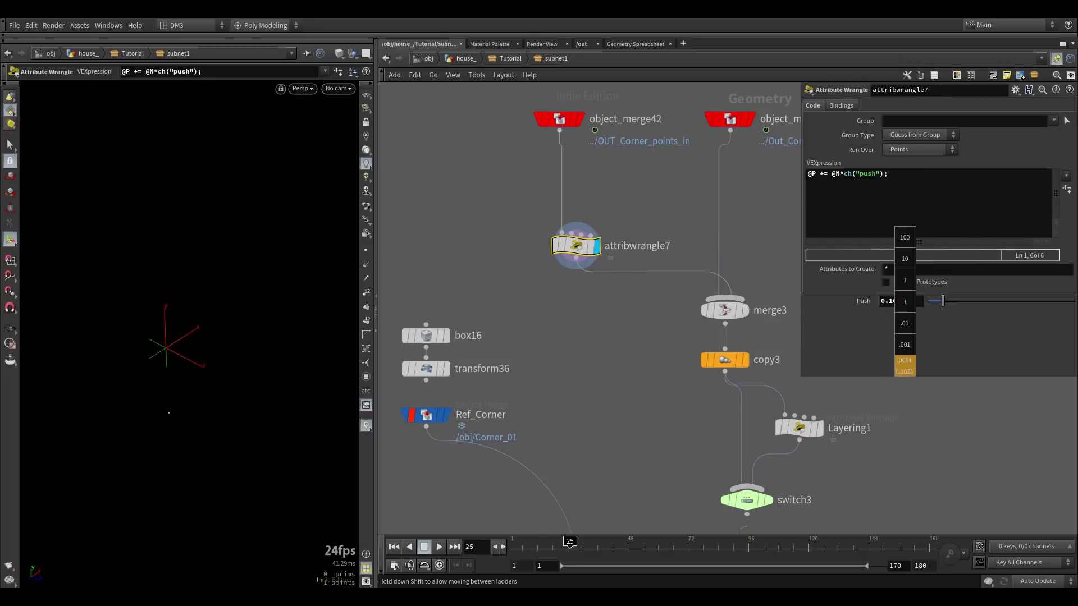
pyautogui.moveTo(904, 364); pyautogui.dragTo(810, 324, button='middle')
pyautogui.moveTo(911, 303); pyautogui.dragTo(809, 320, button='middle')
pyautogui.hotkey('ctrl', 'z')
pyautogui.hotkey('ctrl', 'z')
# Step: Select and display copy3 to examine its Total Number expression and the corner points copied for each floor
pyautogui.moveTo(624, 354); pyautogui.dragTo(553, 327, button='middle')
pyautogui.click(675, 332)
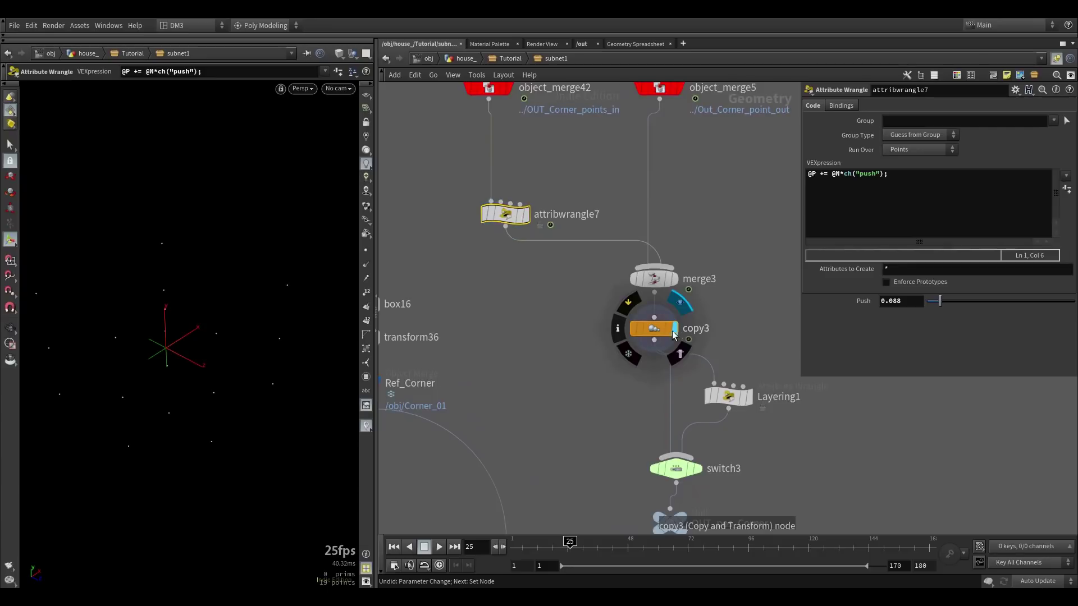
pyautogui.click(653, 334)
pyautogui.moveTo(301, 400); pyautogui.dragTo(188, 306)
pyautogui.press('Return')
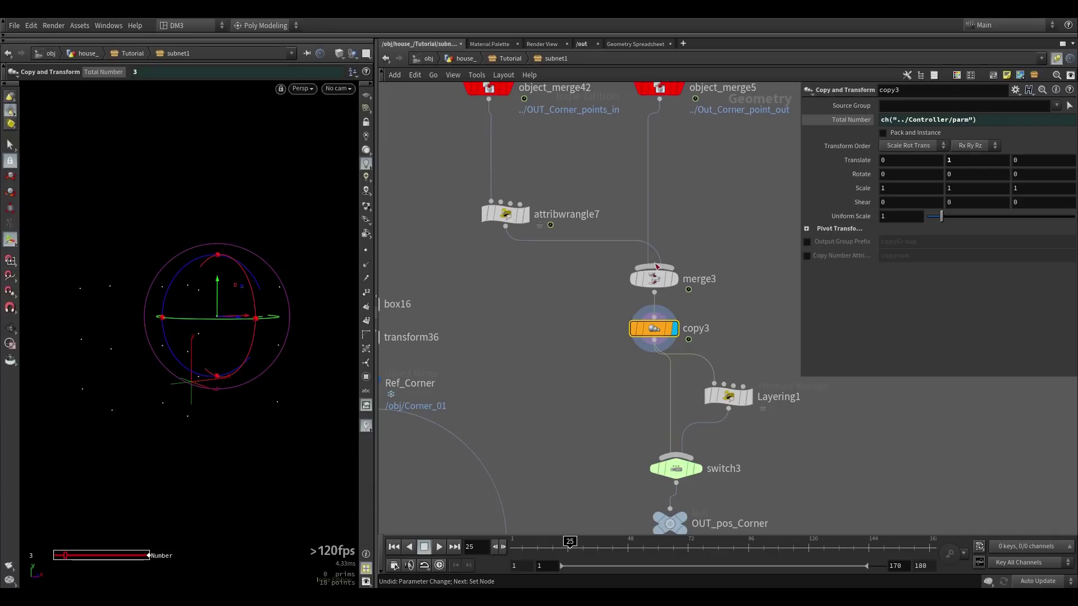
# Step: Follow the corner network from copy3 down to the Layering1 wrangle and switch3
pyautogui.scroll(-1, 587, 362)
pyautogui.moveTo(589, 356); pyautogui.dragTo(619, 263, button='middle')
pyautogui.scroll(1, 678, 285)
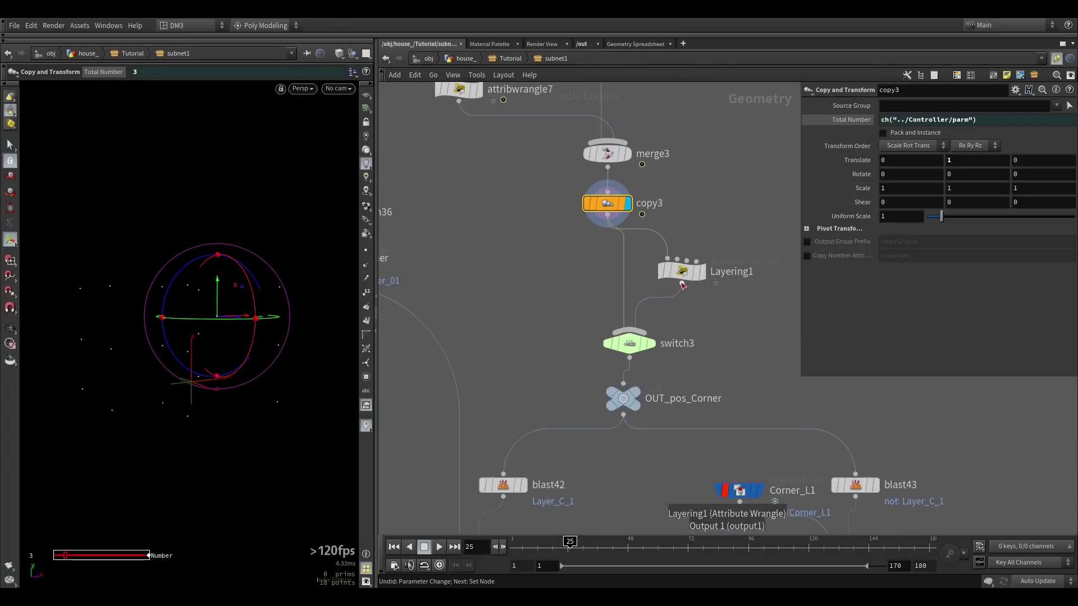
# Step: Review the Layering1 wrangle code and switch3 inputs, and display the OUT_pos_Corner points
pyautogui.click(681, 271)
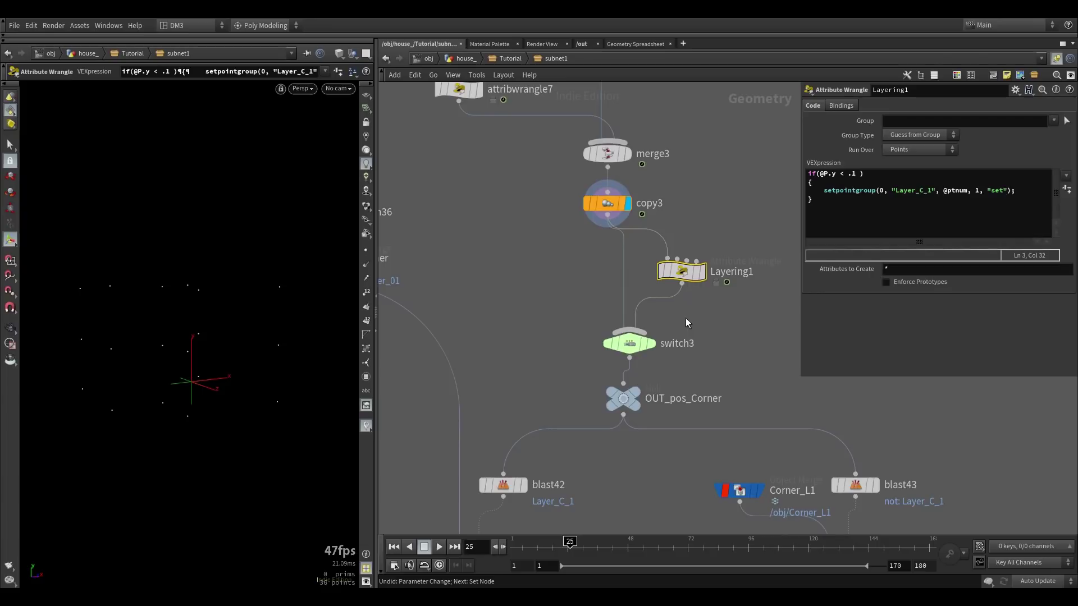
pyautogui.moveTo(688, 323); pyautogui.dragTo(672, 290, button='middle')
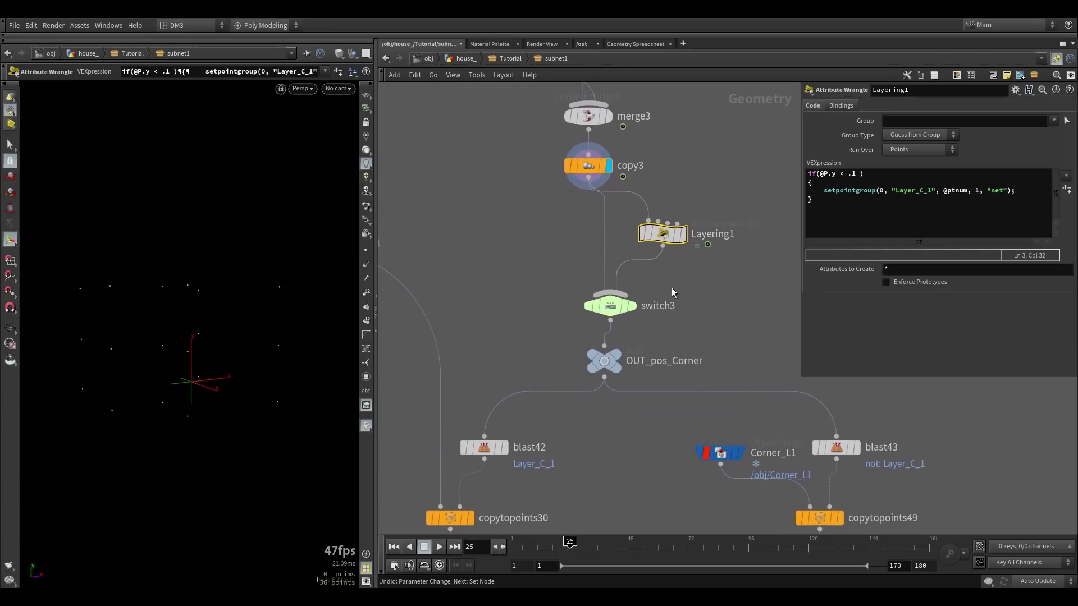
pyautogui.click(618, 306)
pyautogui.moveTo(670, 309); pyautogui.dragTo(695, 226, button='middle')
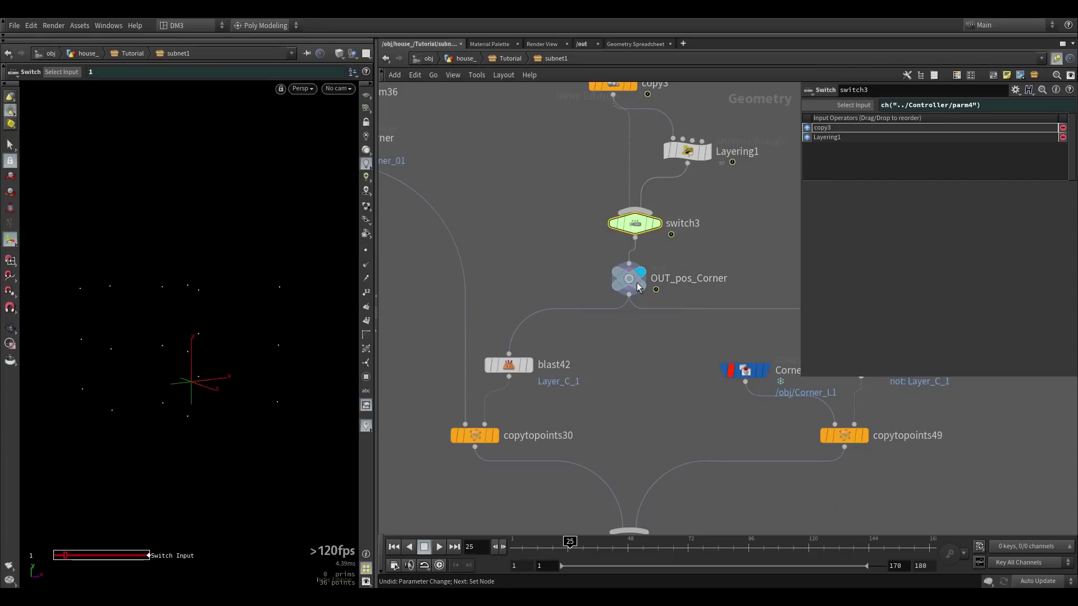
pyautogui.click(637, 282)
pyautogui.scroll(-2, 631, 275)
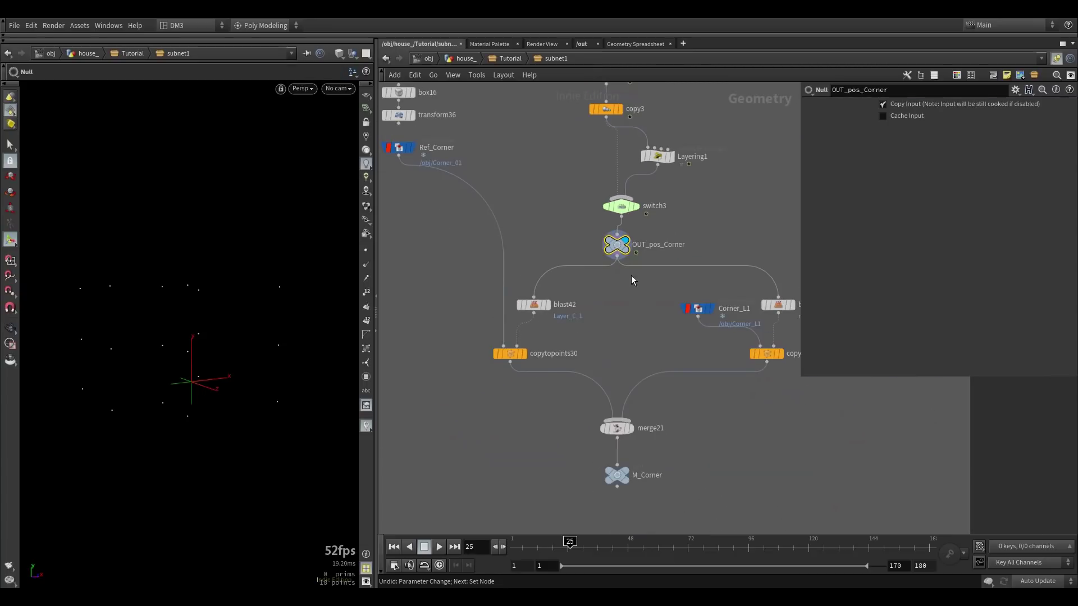
# Step: Display blast42 and blast43 in turn to compare how each splits the points by the Layer_C_1 group
pyautogui.click(533, 305)
pyautogui.moveTo(609, 320); pyautogui.dragTo(524, 291, button='middle')
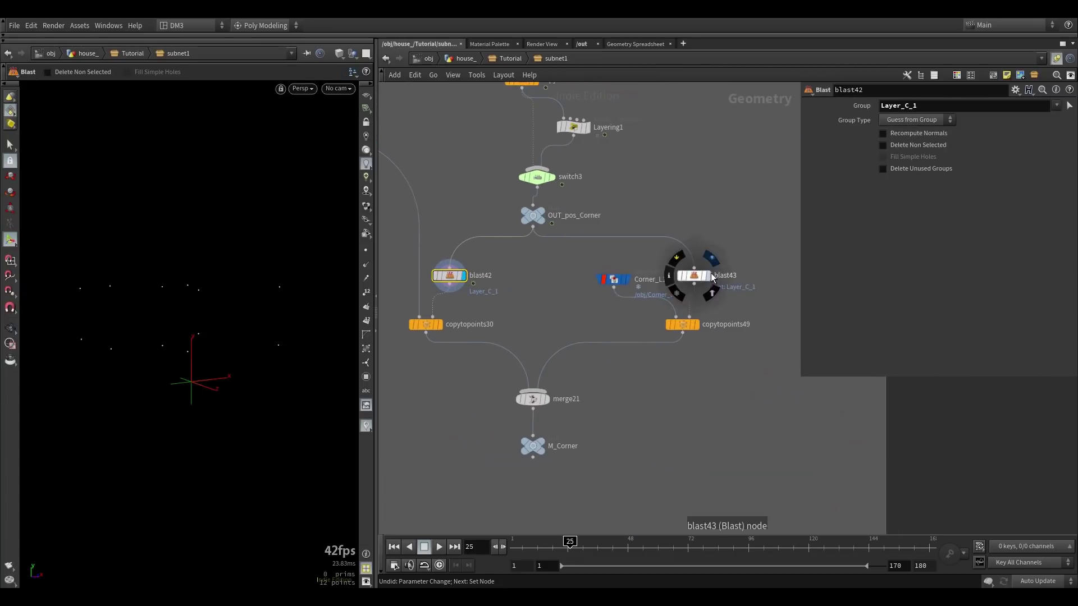
pyautogui.click(695, 279)
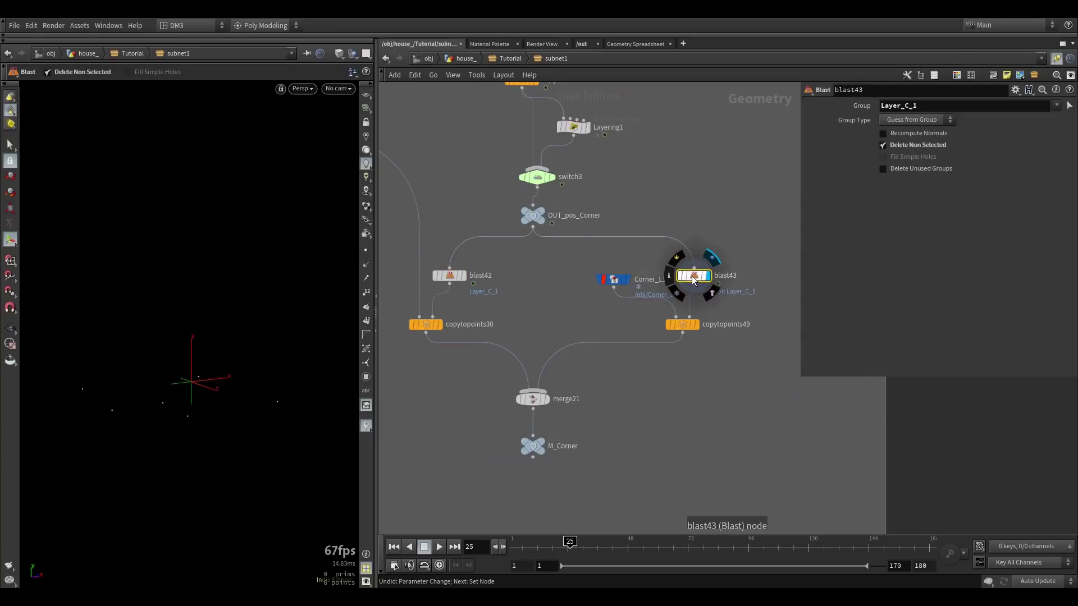
# Step: Display the corner columns copied by copytopoints49 and examine one of them up close
pyautogui.click(698, 325)
pyautogui.press('Escape')
pyautogui.scroll(3, 214, 347)
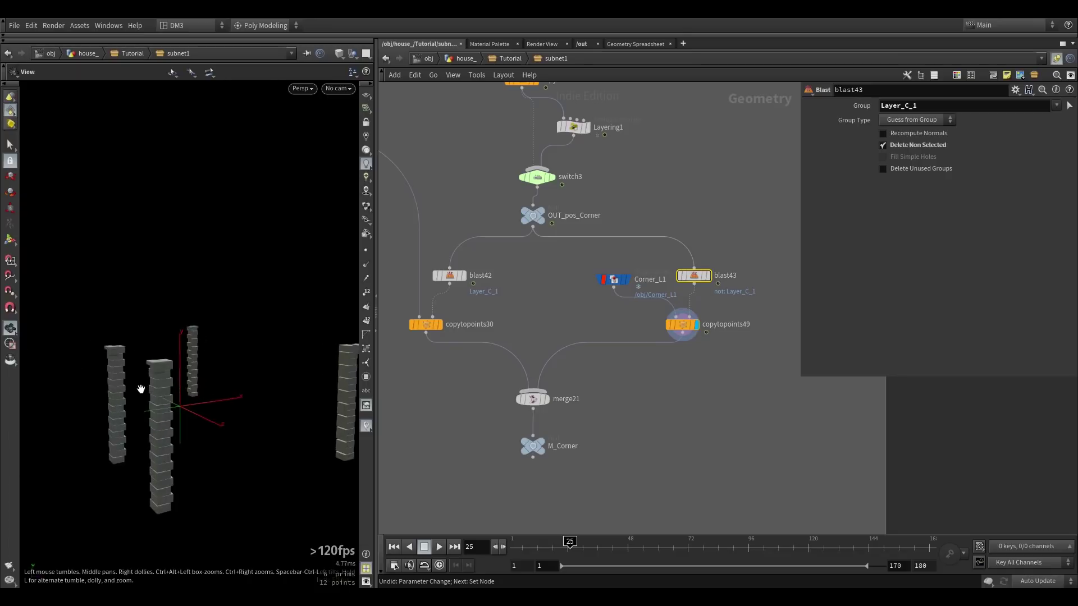
pyautogui.scroll(4, 142, 388)
pyautogui.moveTo(155, 385); pyautogui.dragTo(183, 362)
pyautogui.press('Return')
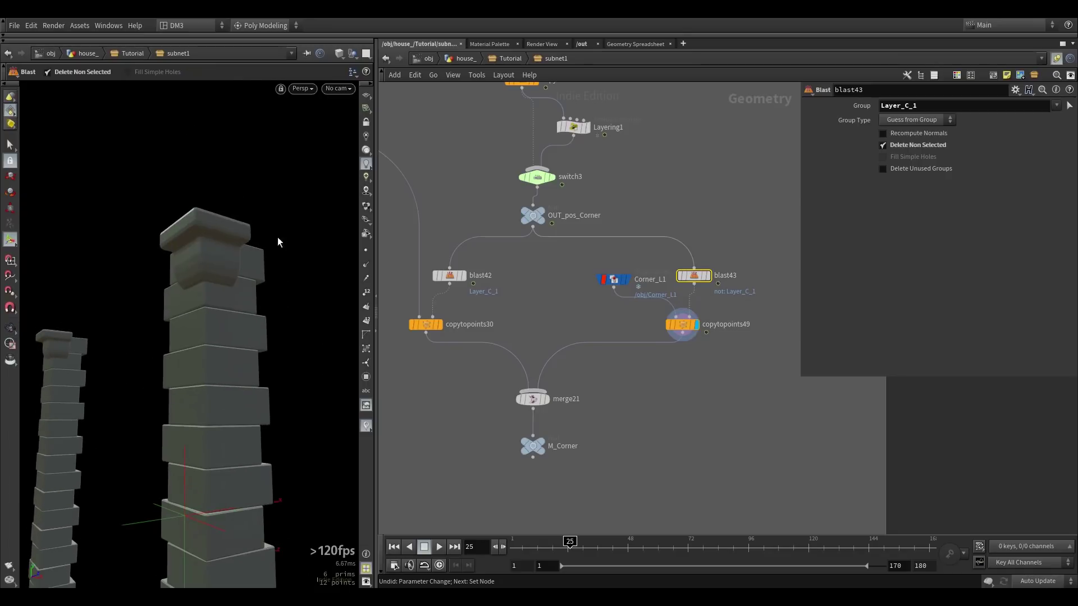
# Step: Display the corner pieces copied by copytopoints30 and examine them in the viewport
pyautogui.moveTo(484, 255); pyautogui.dragTo(560, 264, button='middle')
pyautogui.scroll(3, 541, 331)
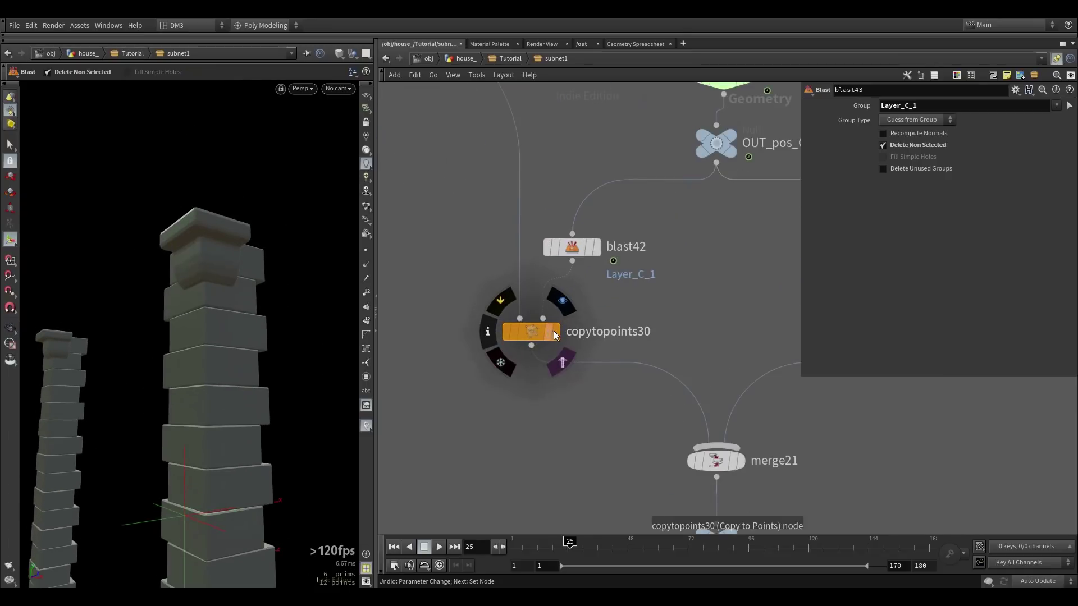
pyautogui.click(555, 333)
pyautogui.press('Escape')
pyautogui.moveTo(192, 229); pyautogui.dragTo(195, 312)
pyautogui.scroll(-3, 207, 240)
pyautogui.moveTo(207, 240); pyautogui.dragTo(215, 334)
pyautogui.press('Return')
# Step: Display the combined corner geometry at M_Corner and examine all the columns together
pyautogui.moveTo(701, 458); pyautogui.dragTo(599, 324, button='middle')
pyautogui.scroll(-3, 599, 323)
pyautogui.scroll(1, 621, 372)
pyautogui.click(627, 353)
pyautogui.keyDown('alt'); pyautogui.moveTo(209, 399); pyautogui.dragTo(228, 331); pyautogui.keyUp('alt')
pyautogui.scroll(-5, 667, 355)
pyautogui.moveTo(555, 356); pyautogui.dragTo(650, 331, button='middle')
pyautogui.keyDown('alt'); pyautogui.moveTo(162, 359); pyautogui.dragTo(200, 391); pyautogui.keyUp('alt')
pyautogui.press('Return')
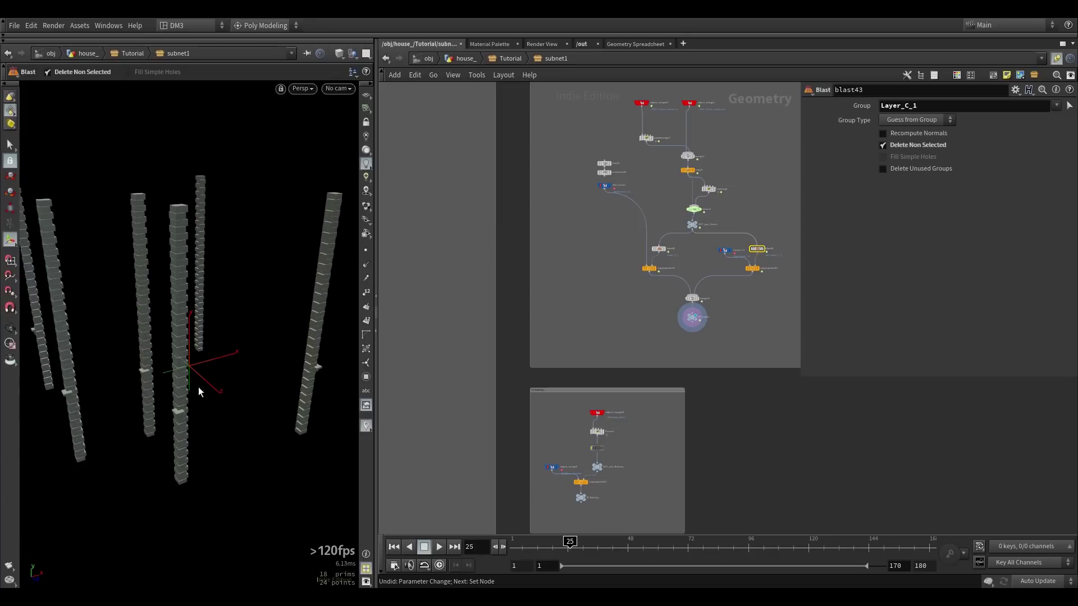
# Step: Inspect the attribwrangle7 code and Push parameter, and examine the corner columns from above
pyautogui.scroll(6, 647, 140)
pyautogui.click(645, 138)
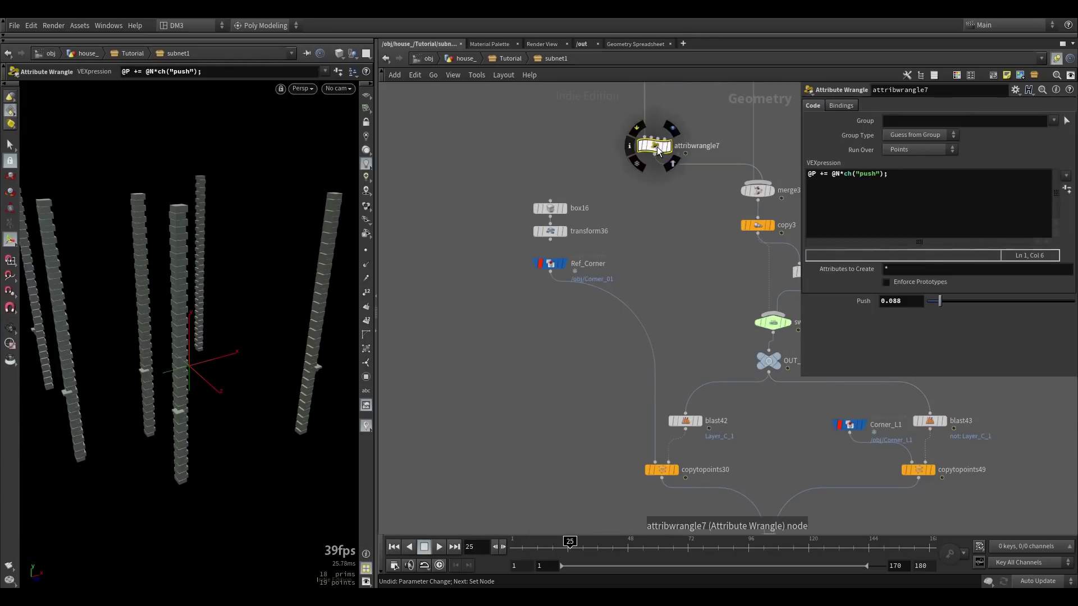
pyautogui.moveTo(908, 303); pyautogui.dragTo(659, 371, button='middle')
pyautogui.moveTo(730, 352); pyautogui.dragTo(927, 319, button='middle')
pyautogui.keyDown('alt'); pyautogui.moveTo(145, 310); pyautogui.dragTo(145, 334); pyautogui.keyUp('alt')
pyautogui.keyDown('alt'); pyautogui.moveTo(144, 272); pyautogui.dragTo(150, 311); pyautogui.keyUp('alt')
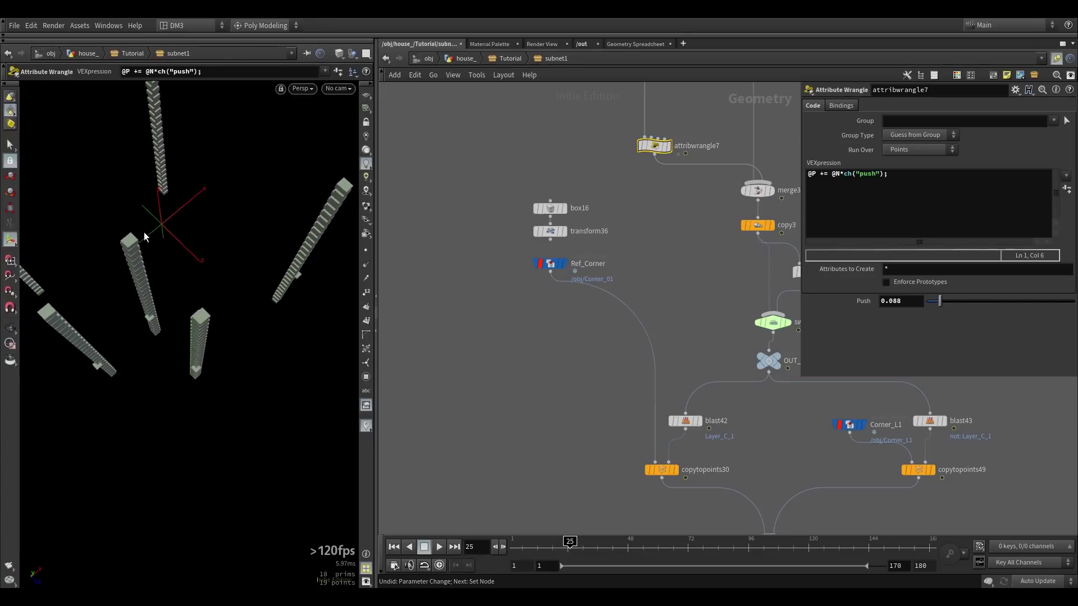
pyautogui.moveTo(163, 260); pyautogui.dragTo(163, 254)
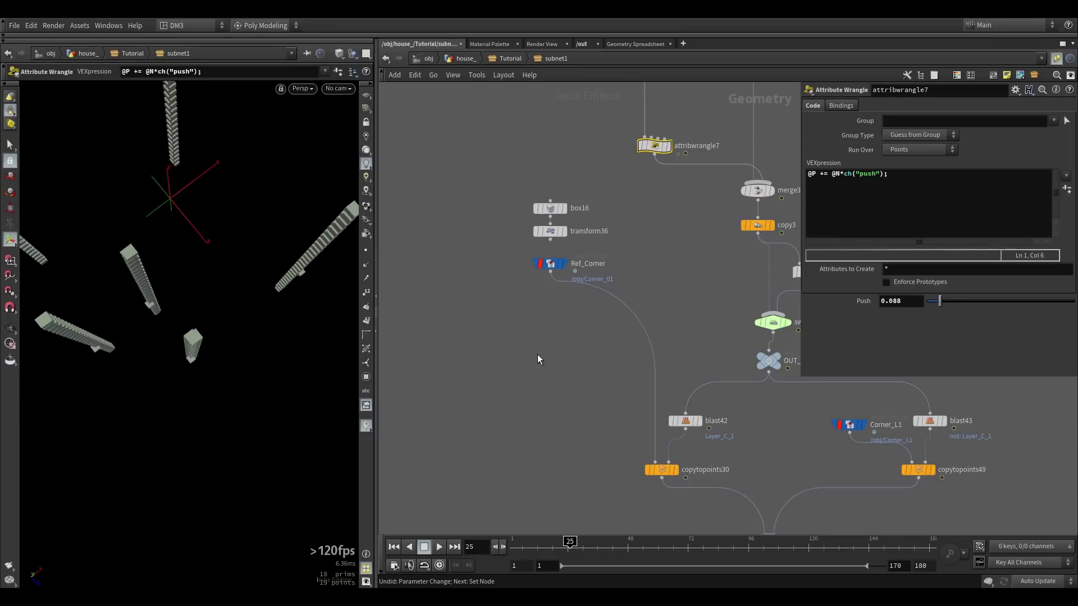
# Step: Display the window points brought in by object_merge44 in the balcony network
pyautogui.scroll(-6, 520, 247)
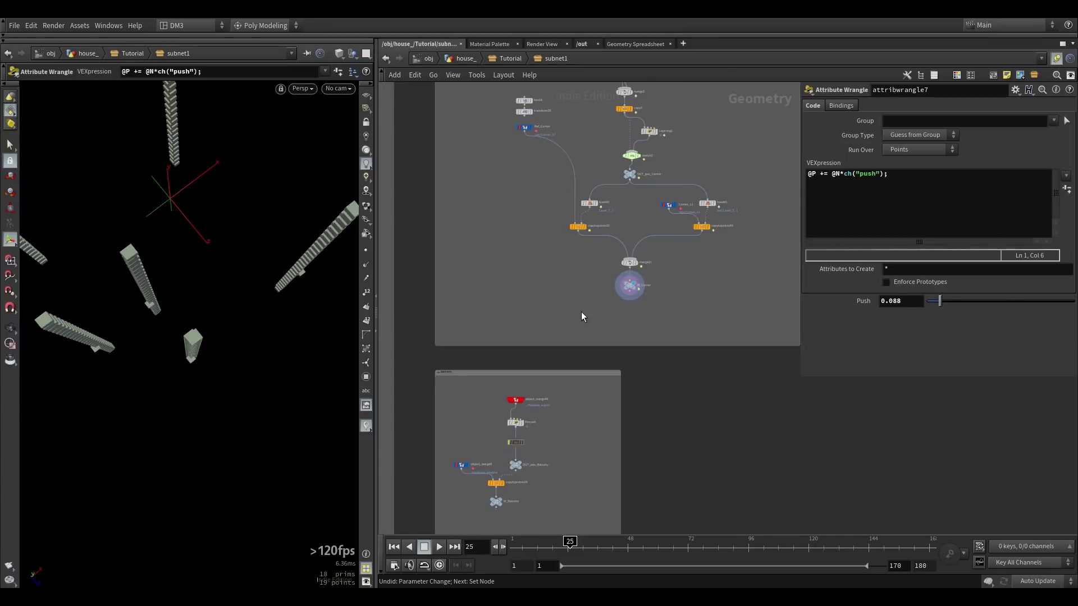
pyautogui.moveTo(581, 308); pyautogui.dragTo(616, 229, button='middle')
pyautogui.scroll(-1, 617, 231)
pyautogui.scroll(4, 598, 315)
pyautogui.scroll(1, 600, 286)
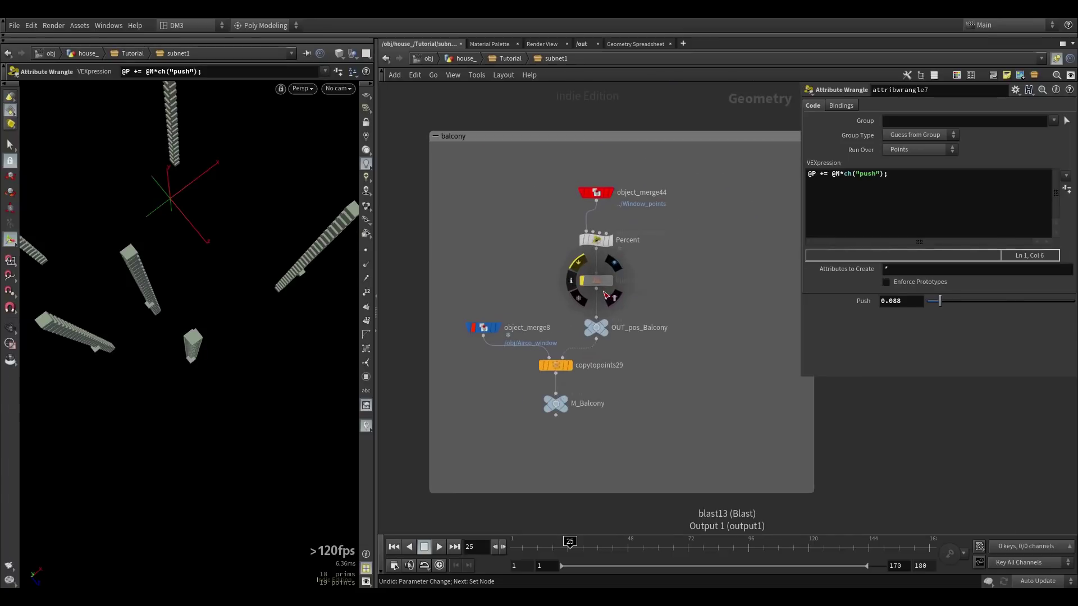
pyautogui.click(611, 192)
pyautogui.scroll(2, 603, 192)
pyautogui.click(602, 192)
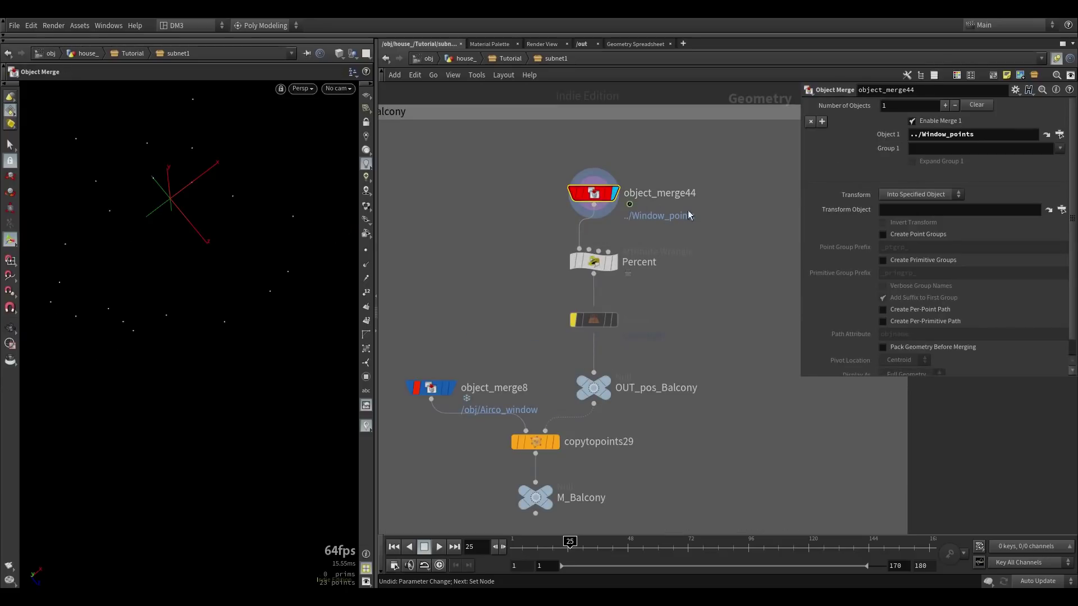
# Step: Locate the door, window and wall point merge nodes that feed the other parts of the network
pyautogui.moveTo(486, 250); pyautogui.dragTo(614, 219, button='middle')
pyautogui.scroll(-10, 613, 218)
pyautogui.moveTo(558, 271); pyautogui.dragTo(645, 279, button='middle')
pyautogui.scroll(6, 550, 315)
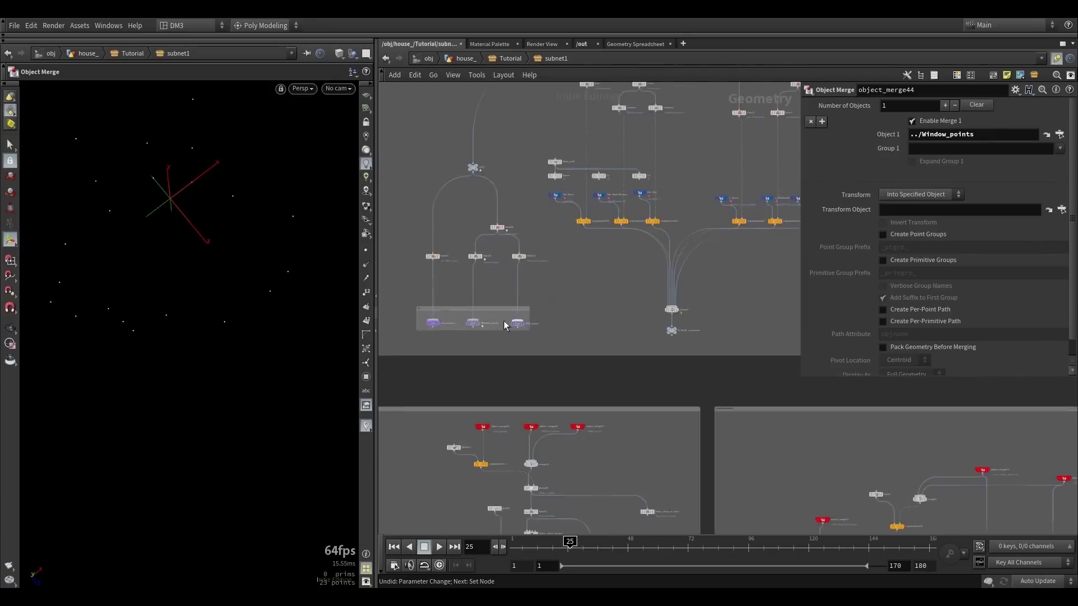
pyautogui.scroll(6, 491, 325)
pyautogui.moveTo(519, 320); pyautogui.dragTo(666, 309, button='middle')
pyautogui.scroll(-4, 700, 345)
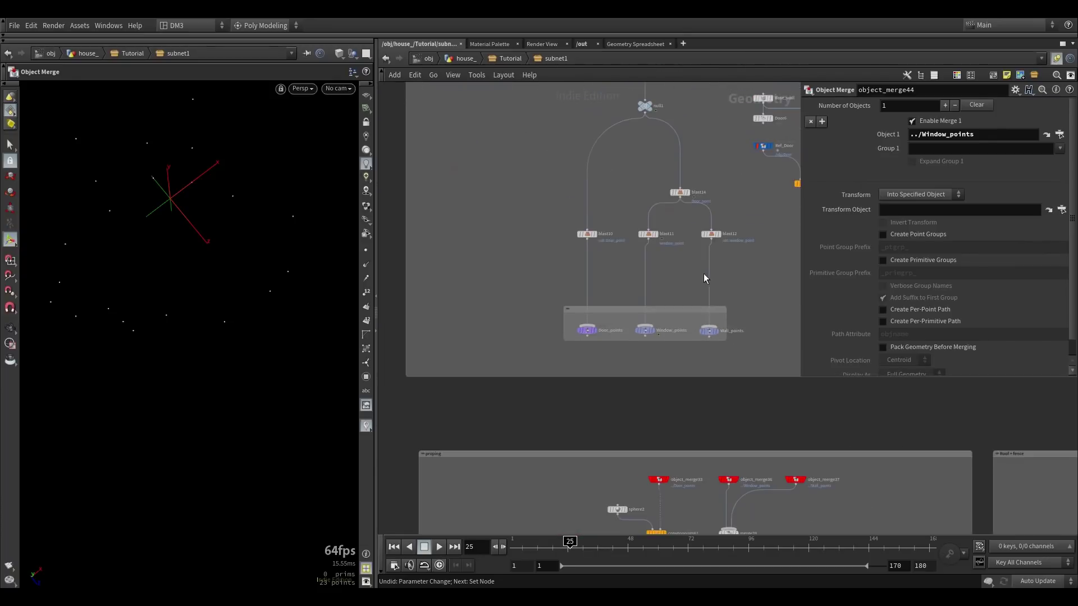
pyautogui.moveTo(704, 274); pyautogui.dragTo(658, 328, button='middle')
pyautogui.scroll(-3, 652, 337)
pyautogui.moveTo(652, 281); pyautogui.dragTo(576, 312, button='middle')
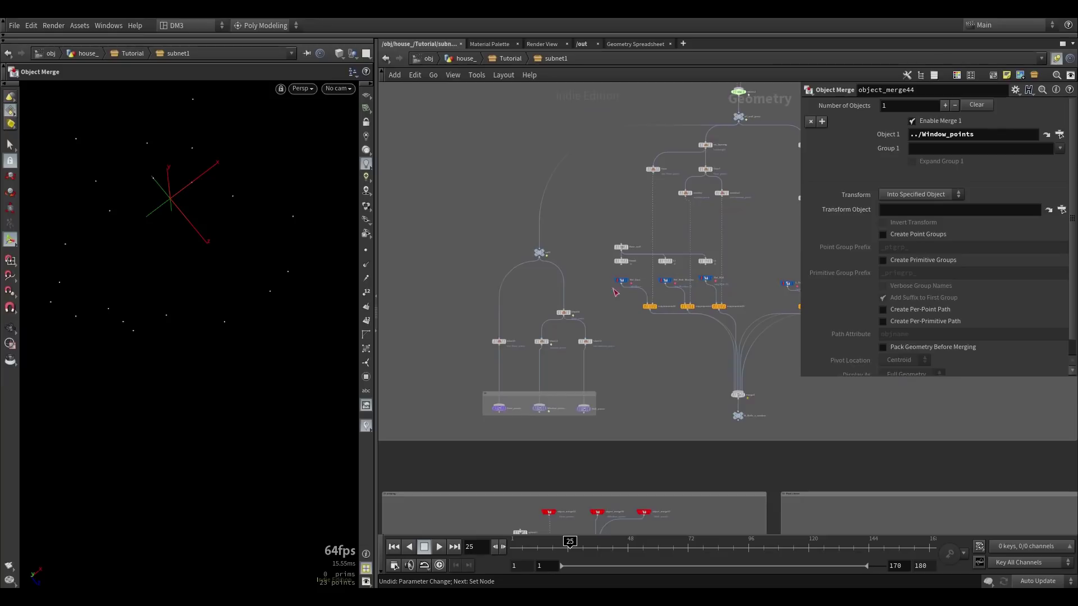
pyautogui.scroll(5, 530, 424)
pyautogui.scroll(-5, 546, 393)
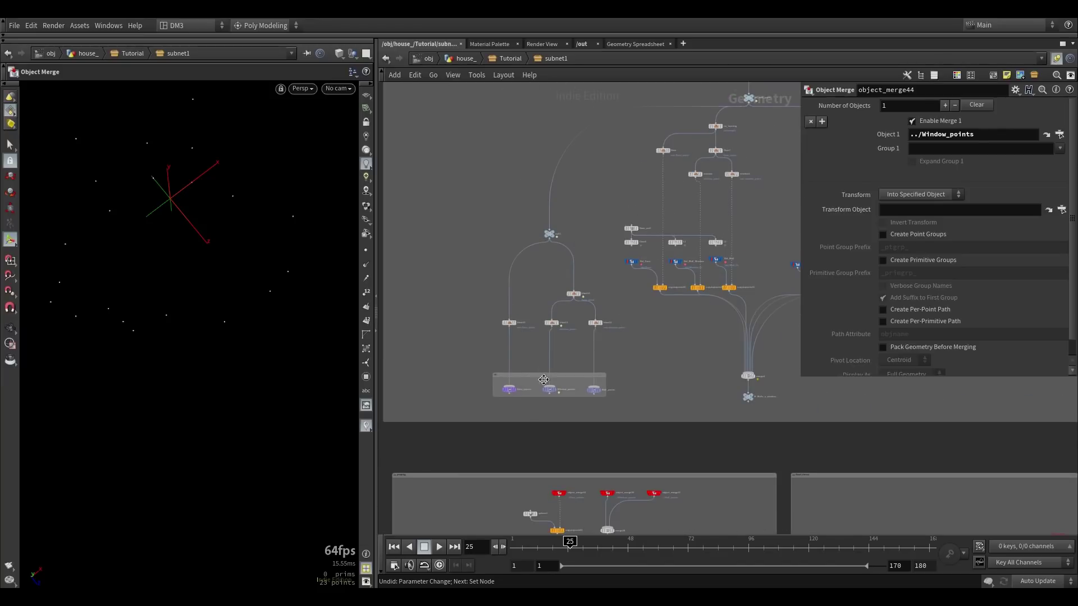
pyautogui.scroll(5, 543, 379)
pyautogui.scroll(1, 533, 400)
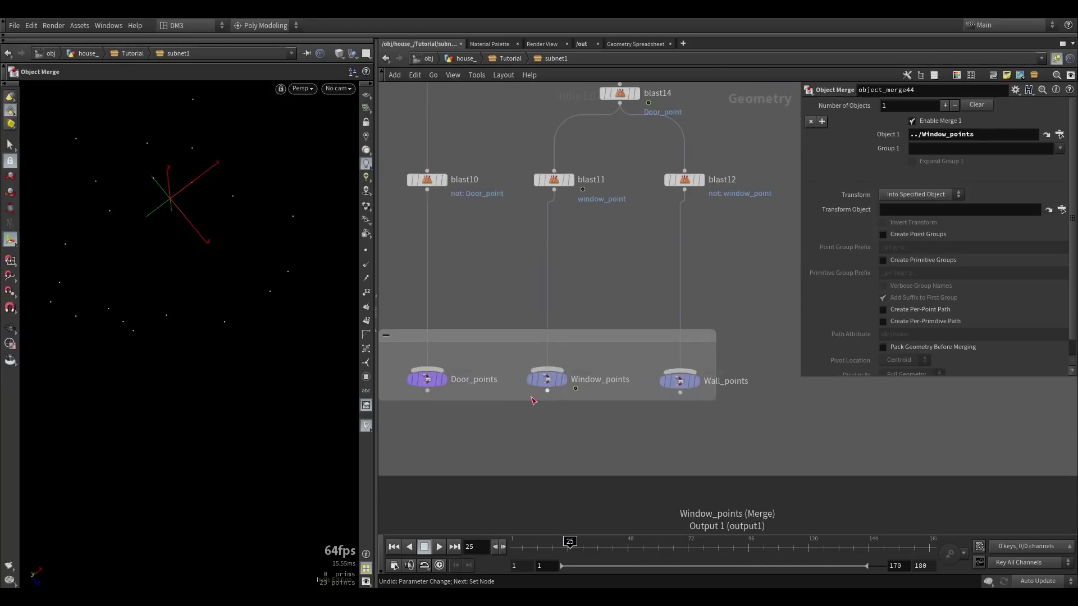
pyautogui.moveTo(533, 400); pyautogui.dragTo(672, 366, button='middle')
pyautogui.scroll(-3, 601, 320)
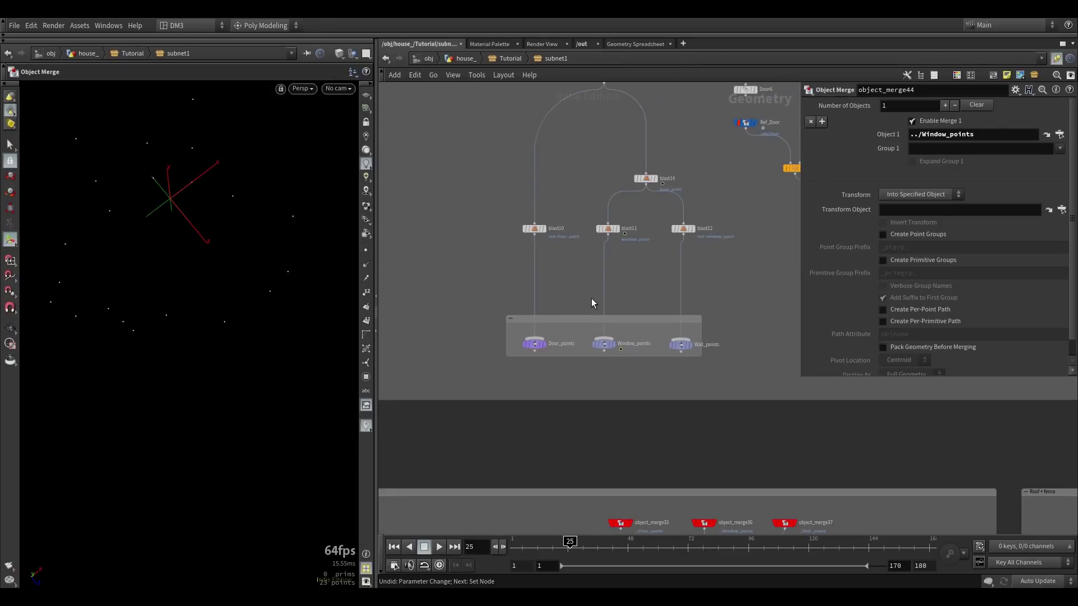
pyautogui.scroll(-4, 640, 279)
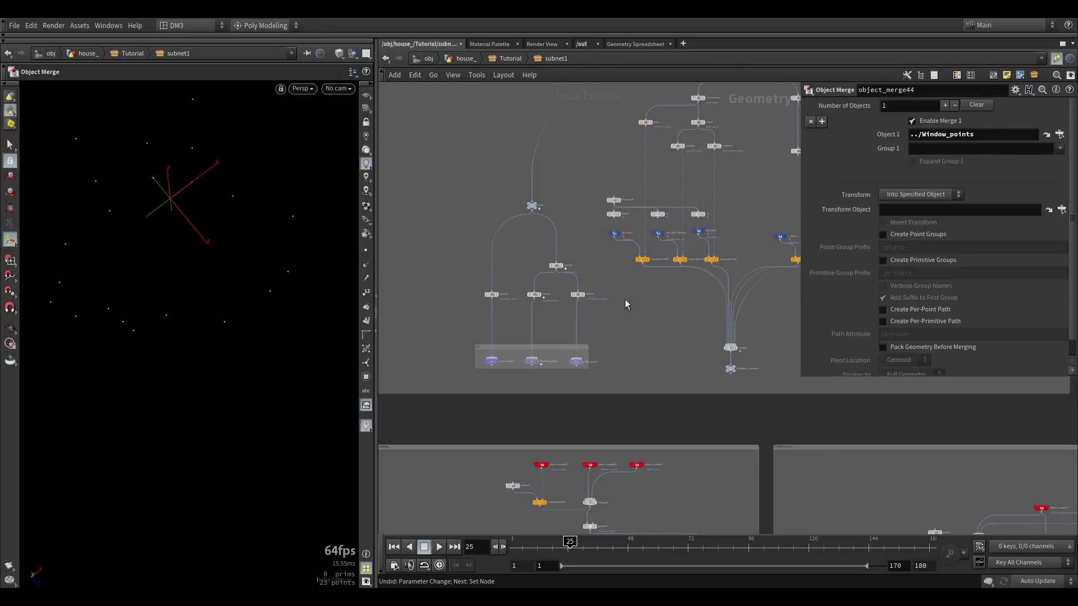
pyautogui.scroll(5, 549, 333)
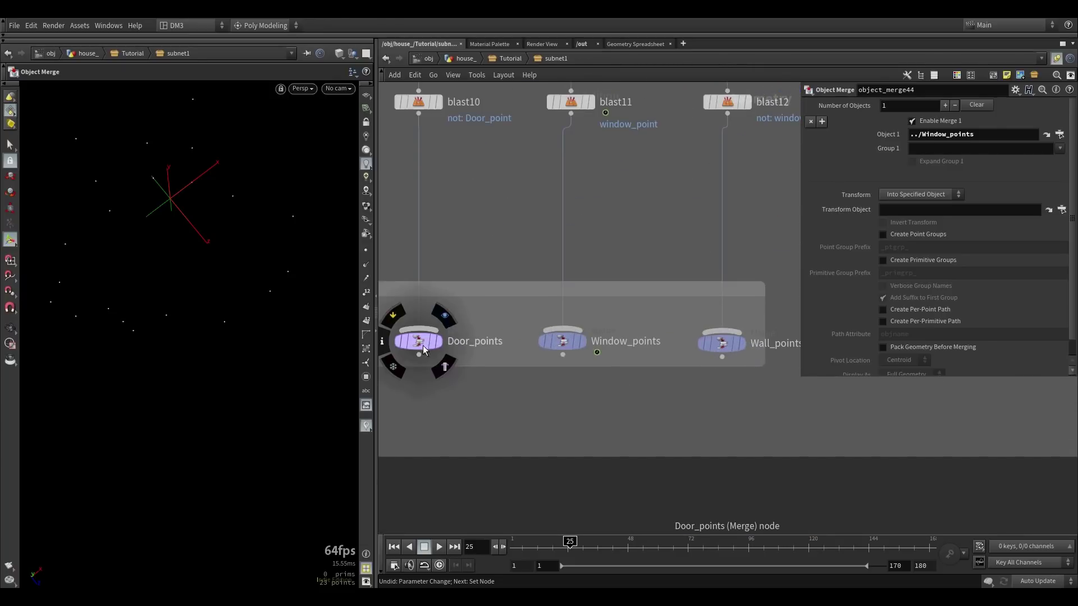
# Step: Inspect the Door_points, Window_points and Wall_points merge nodes one after another
pyautogui.click(417, 340)
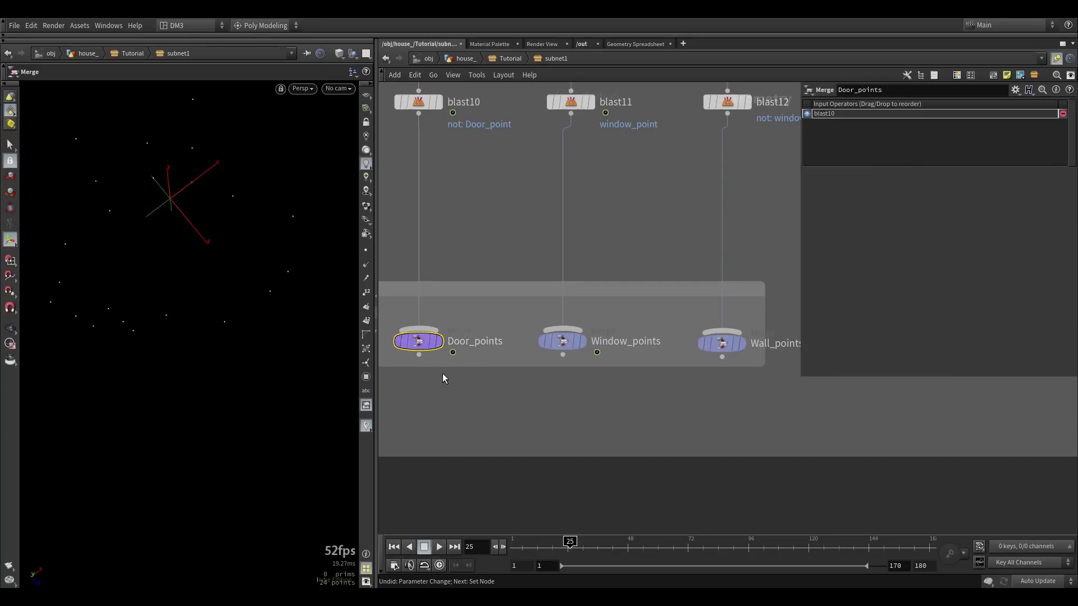
pyautogui.click(563, 341)
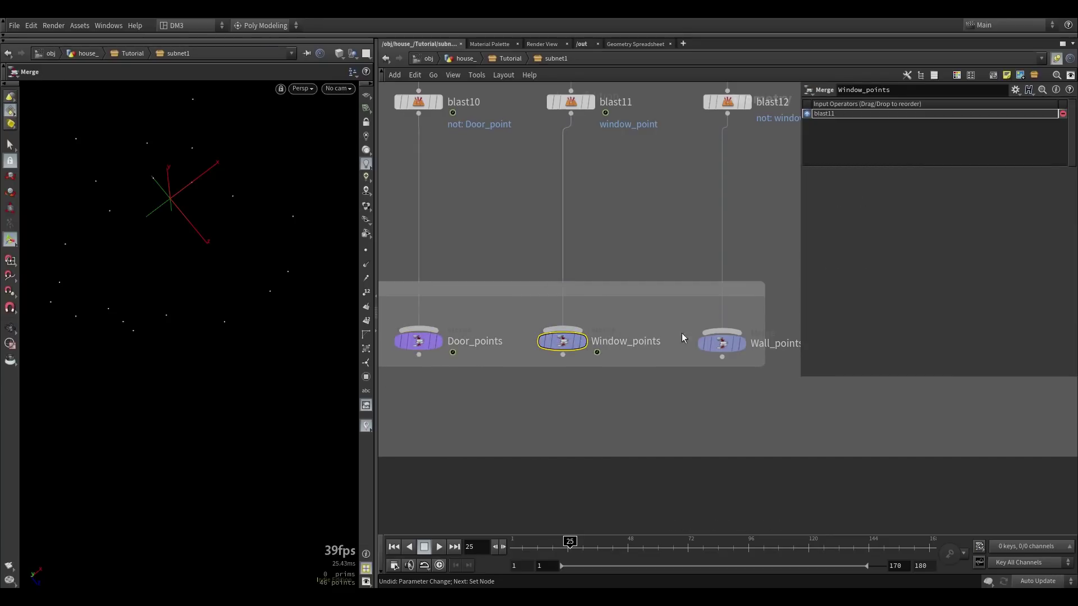
pyautogui.click(724, 348)
pyautogui.scroll(-6, 593, 328)
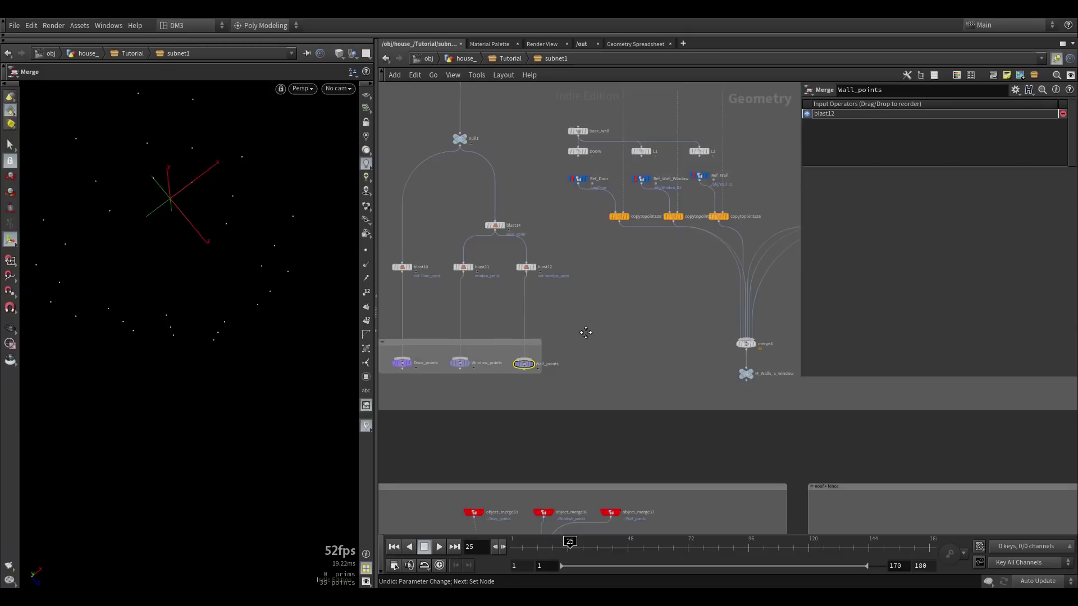
# Step: Return to object_merge44 in the balcony network and examine its window points in the viewport
pyautogui.moveTo(601, 348); pyautogui.dragTo(468, 392, button='middle')
pyautogui.scroll(-3, 469, 392)
pyautogui.scroll(10, 588, 296)
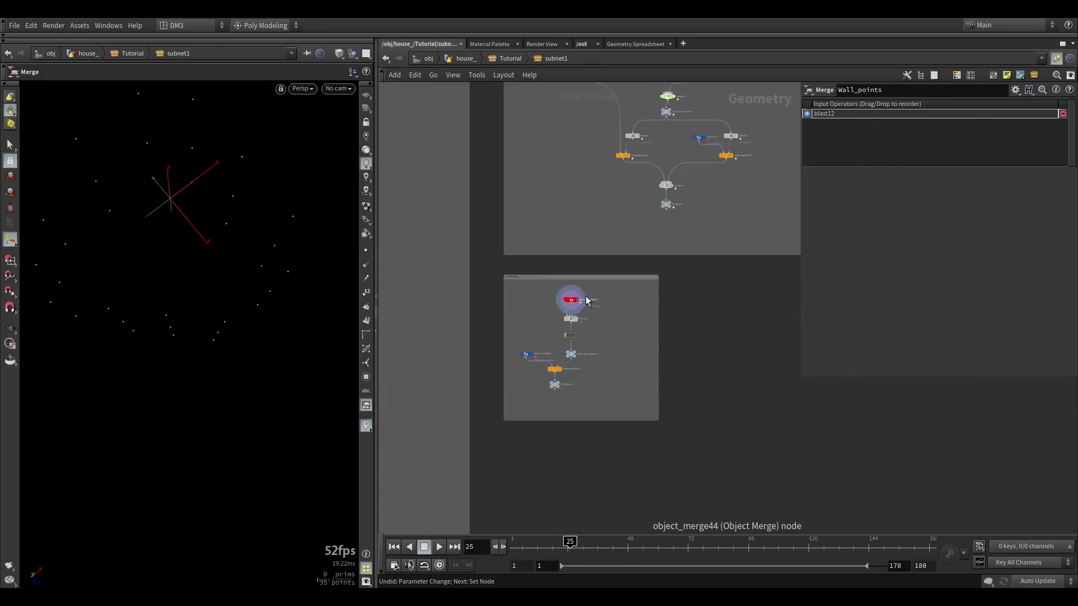
pyautogui.scroll(3, 573, 313)
pyautogui.click(567, 284)
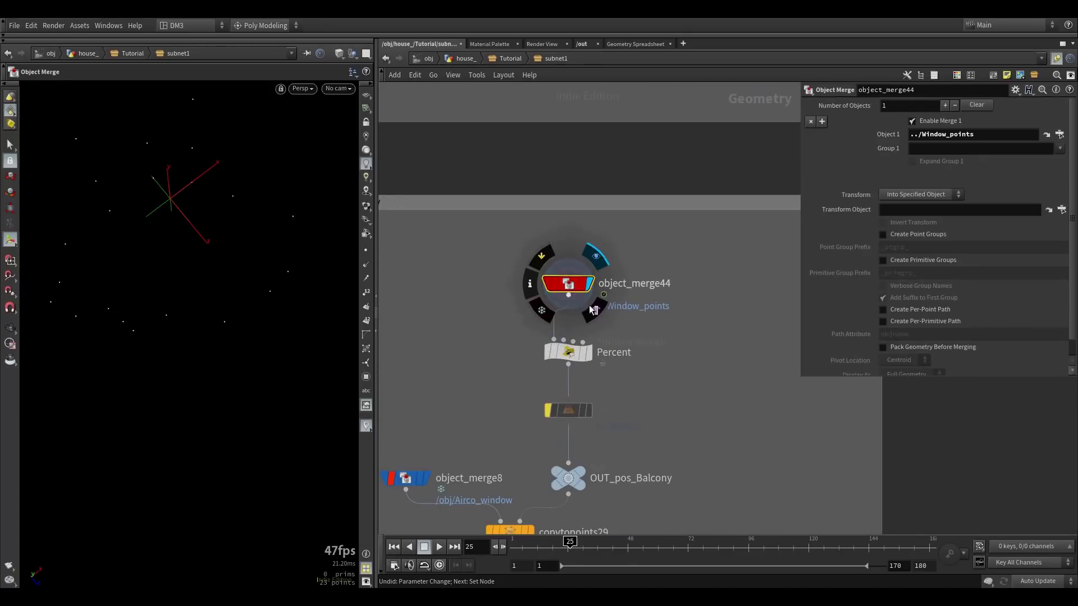
pyautogui.moveTo(505, 324); pyautogui.dragTo(568, 283, button='middle')
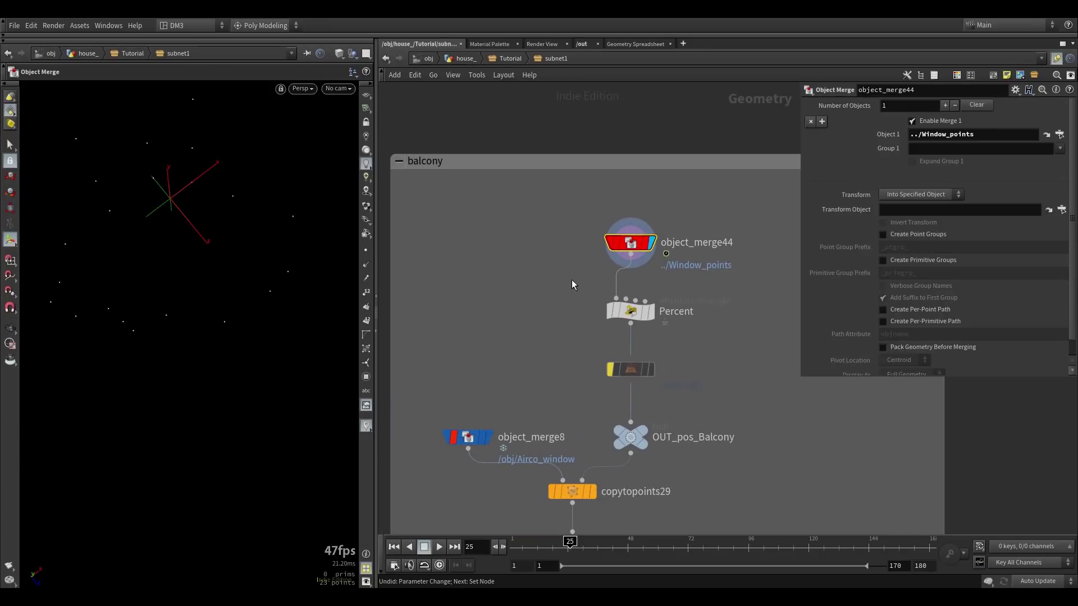
pyautogui.press('Escape')
pyautogui.moveTo(246, 321); pyautogui.dragTo(256, 279)
pyautogui.moveTo(539, 326); pyautogui.dragTo(515, 248, button='middle')
pyautogui.moveTo(631, 241)
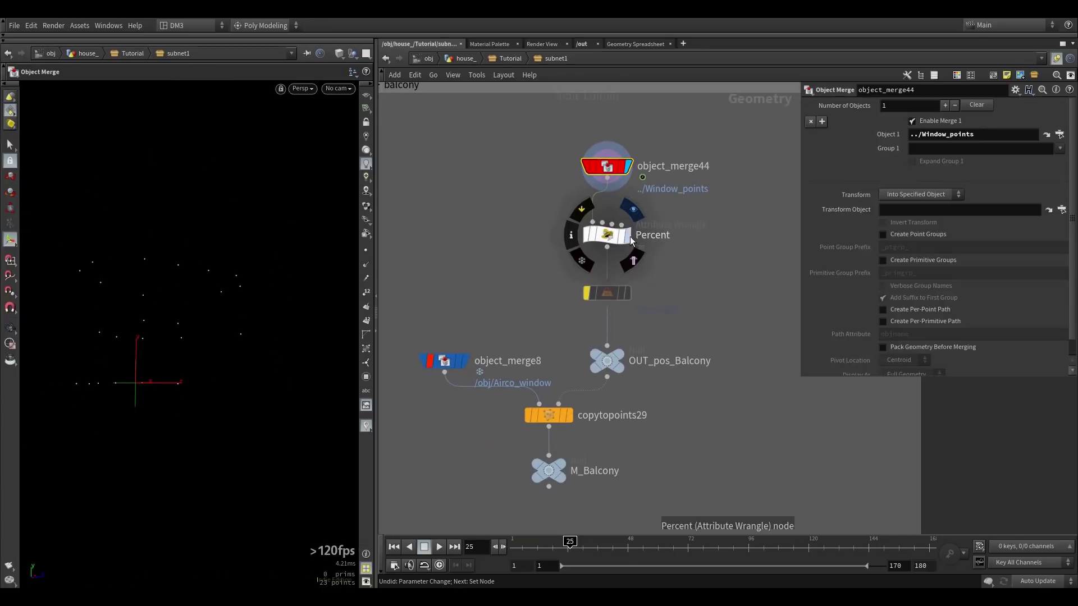
# Step: Display the output of the Percent wrangle and of OUT_pos_Balcony to compare their points
pyautogui.click(627, 236)
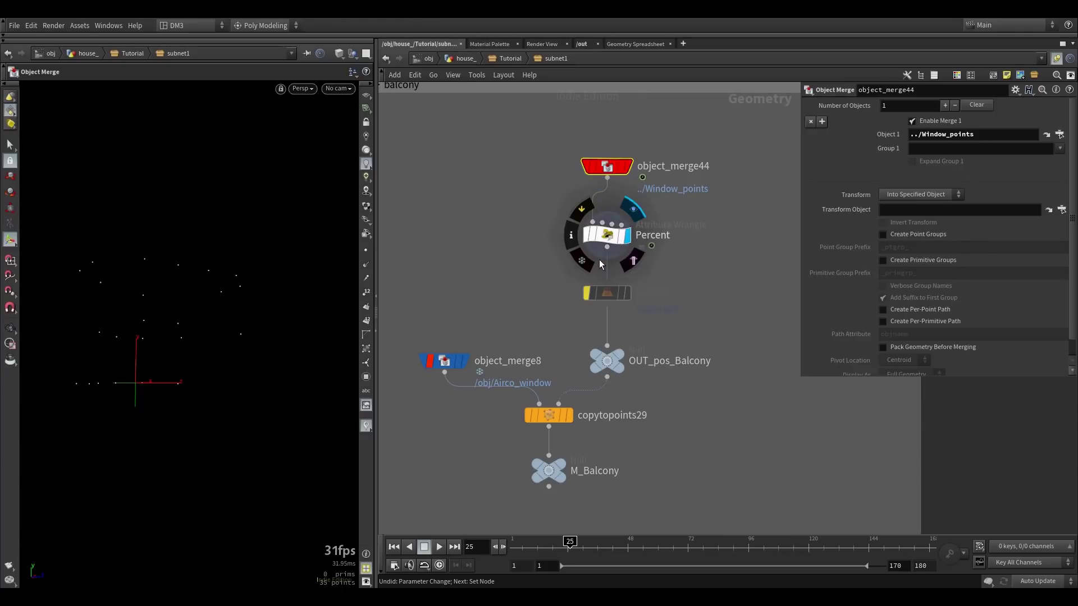
pyautogui.moveTo(624, 351)
pyautogui.click(632, 332)
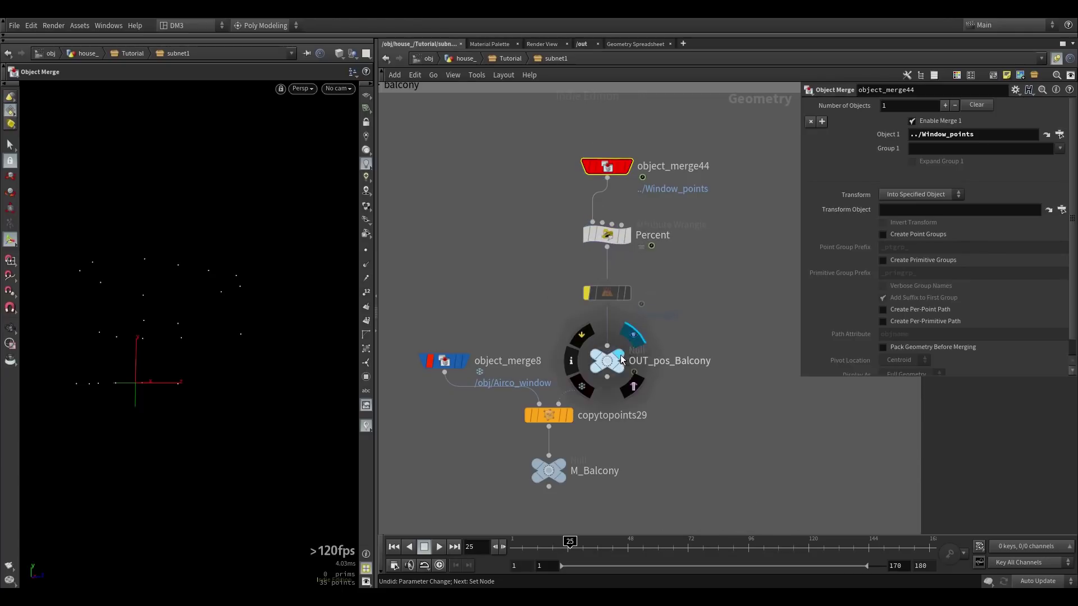
pyautogui.click(608, 359)
# Step: Display the final balcony geometry at M_Balcony and examine the copied objects in the viewport
pyautogui.moveTo(569, 422)
pyautogui.moveTo(561, 474)
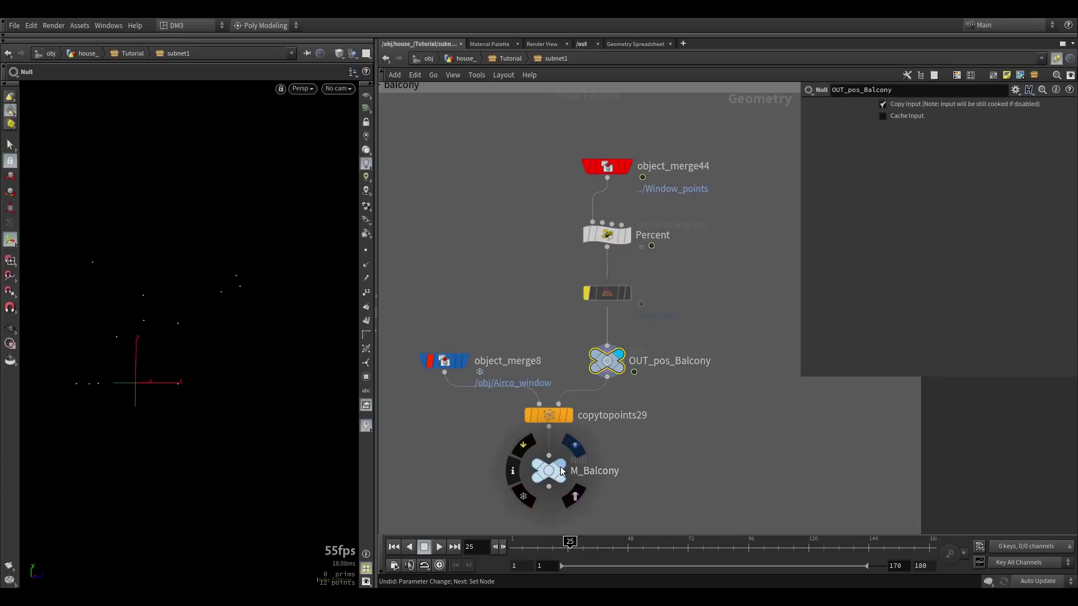
pyautogui.click(575, 444)
pyautogui.click(548, 470)
pyautogui.moveTo(166, 331)
pyautogui.mouseDown()
pyautogui.moveTo(133, 365)
pyautogui.moveTo(164, 330)
pyautogui.mouseUp()
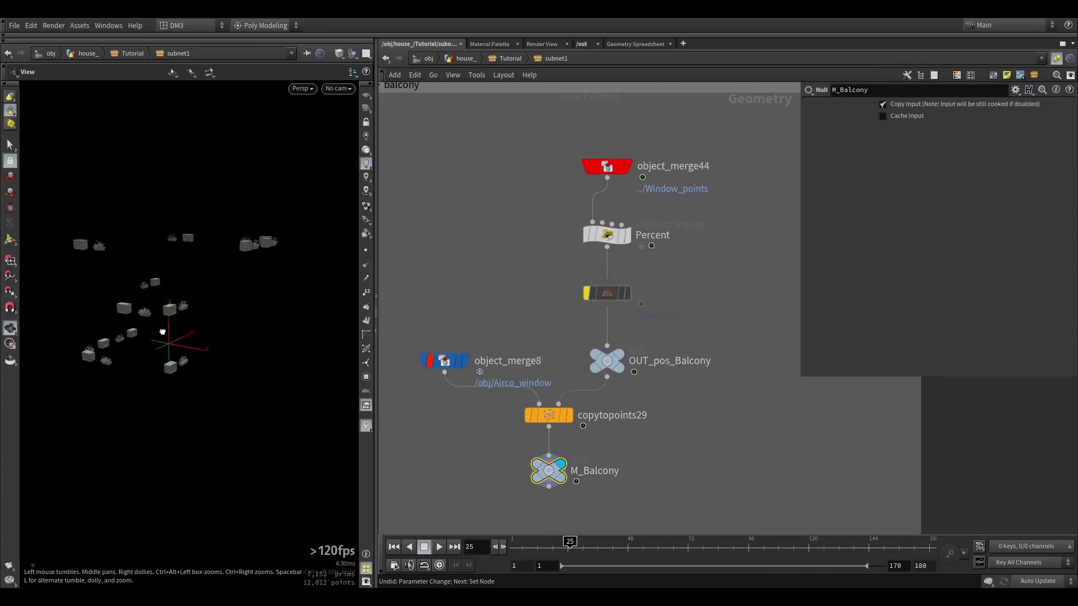
# Step: Select the Percent wrangle to review its cutoff code while examining the balcony objects in the viewport
pyautogui.click(611, 237)
pyautogui.moveTo(548, 339); pyautogui.dragTo(556, 261, button='middle')
pyautogui.moveTo(197, 308); pyautogui.dragTo(211, 329)
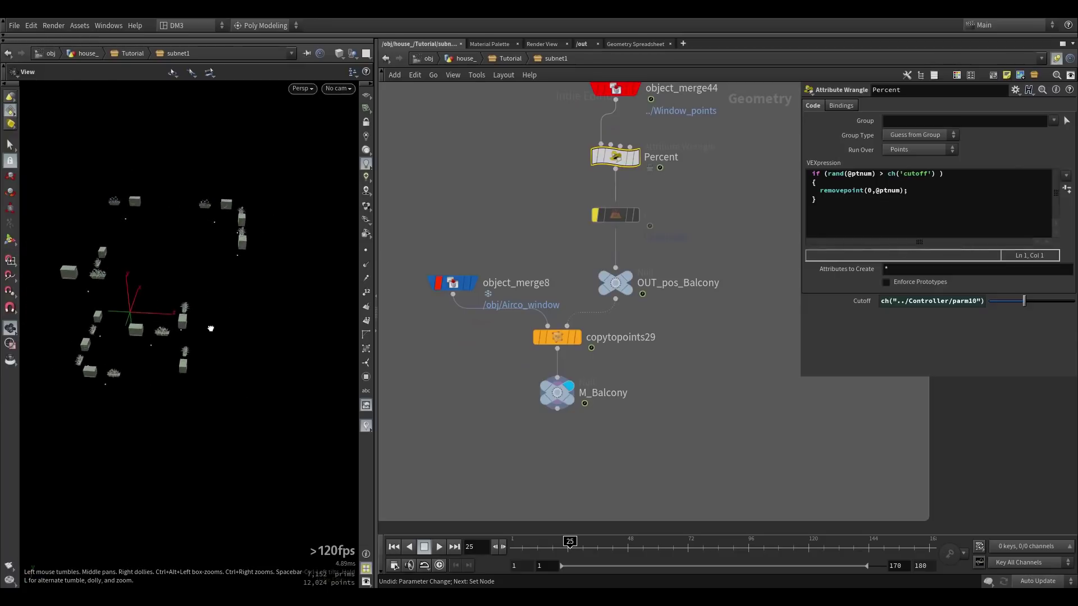
pyautogui.press('Return')
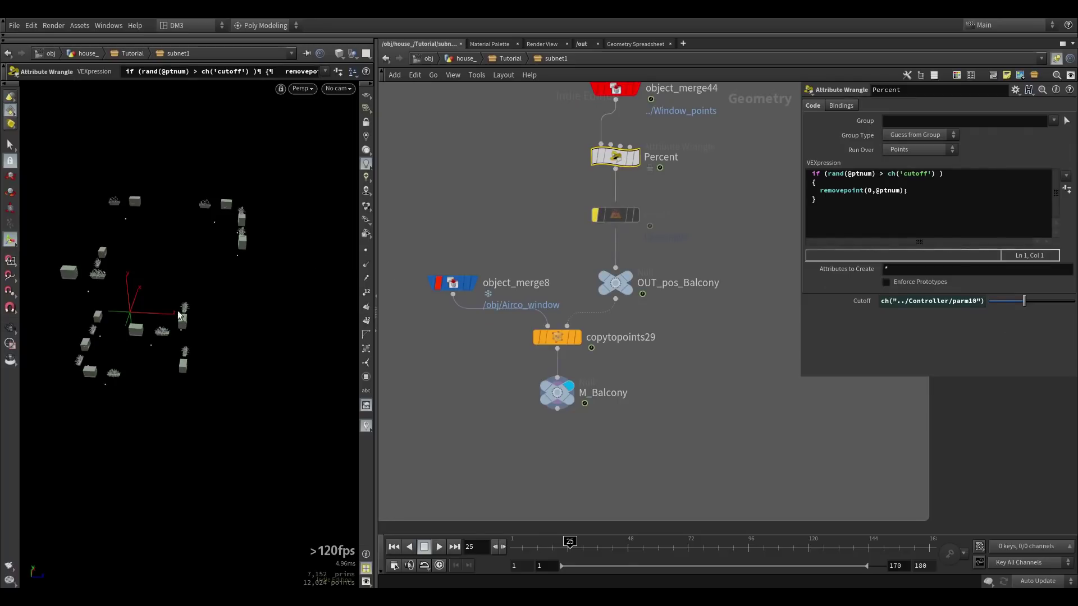
pyautogui.keyDown('alt'); pyautogui.moveTo(171, 319); pyautogui.dragTo(230, 265); pyautogui.keyUp('alt')
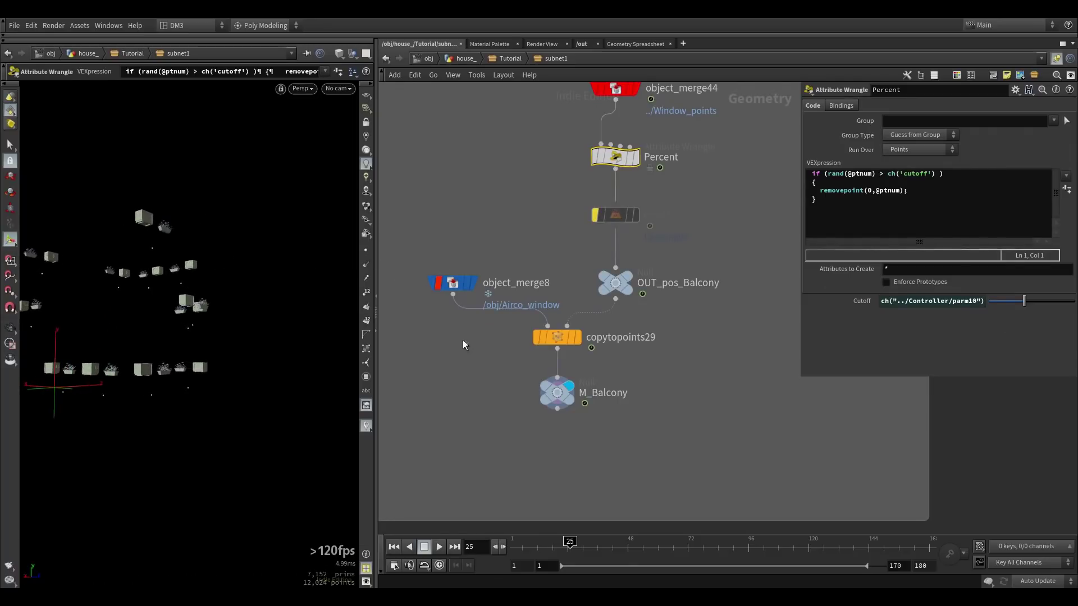
# Step: Select the object_merge8, OUT_pos_Balcony, copytopoints29 and M_Balcony nodes together, leaving only object_merge8 selected at the end
pyautogui.moveTo(442, 359); pyautogui.dragTo(559, 324, button='middle')
pyautogui.moveTo(582, 360); pyautogui.dragTo(602, 308, button='middle')
pyautogui.scroll(-1, 602, 308)
pyautogui.moveTo(700, 340); pyautogui.dragTo(642, 361, button='middle')
pyautogui.moveTo(733, 358); pyautogui.dragTo(513, 222)
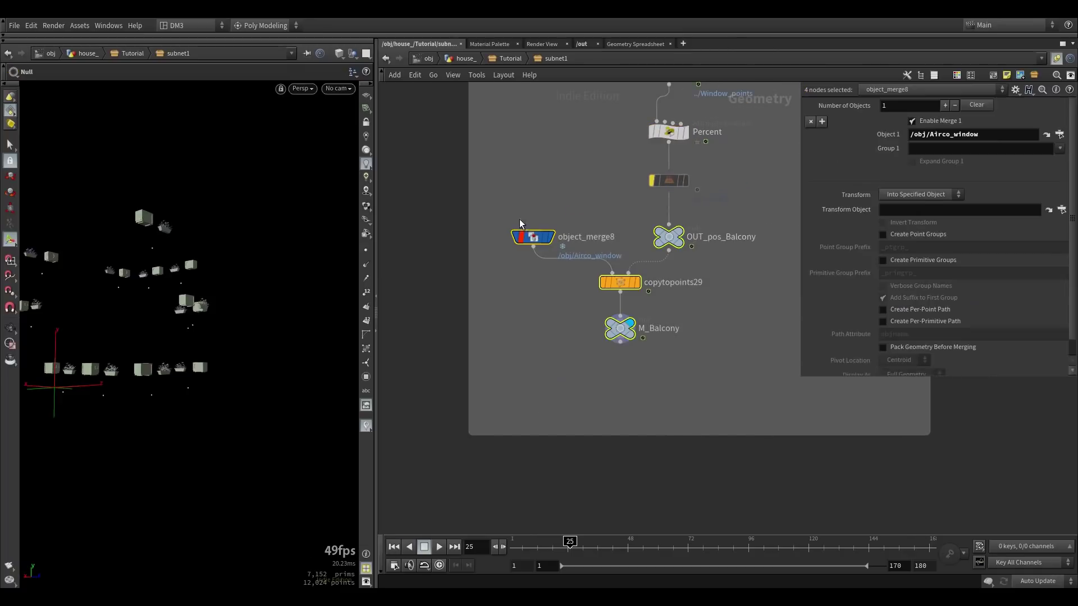
pyautogui.click(670, 367)
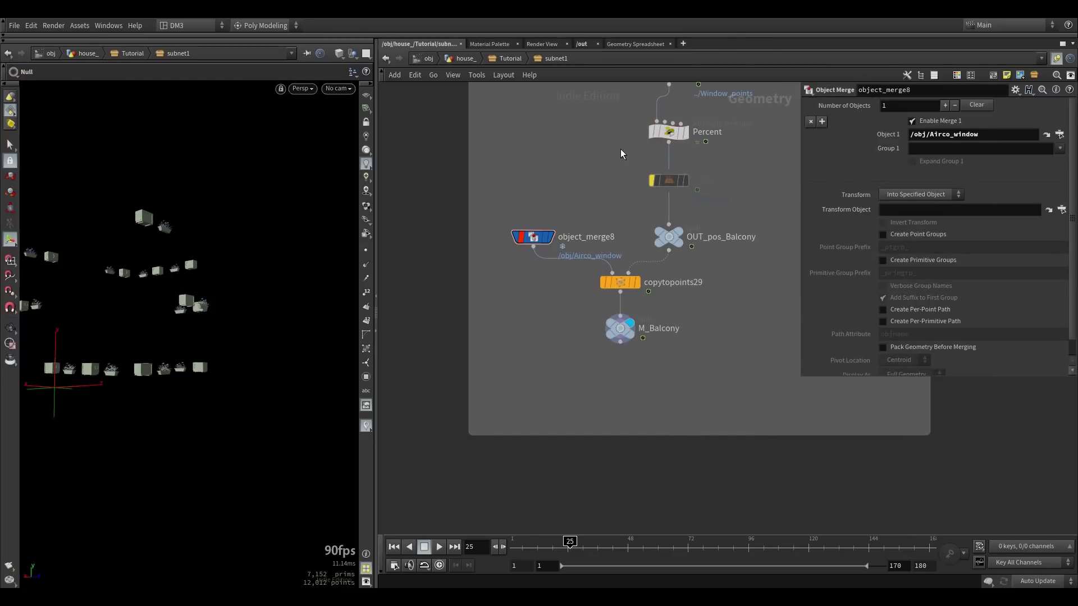
# Step: Examine the distributed balcony boxes and plants in the viewport from several angles and distances
pyautogui.keyDown('alt'); pyautogui.moveTo(200, 292); pyautogui.dragTo(144, 330); pyautogui.keyUp('alt')
pyautogui.keyDown('alt'); pyautogui.moveTo(145, 330); pyautogui.dragTo(207, 300, button='right'); pyautogui.keyUp('alt')
pyautogui.keyDown('alt'); pyautogui.moveTo(207, 300); pyautogui.dragTo(181, 303); pyautogui.keyUp('alt')
pyautogui.keyDown('alt'); pyautogui.moveTo(180, 304); pyautogui.dragTo(192, 311, button='right'); pyautogui.keyUp('alt')
pyautogui.moveTo(113, 325)
pyautogui.keyDown('alt'); pyautogui.mouseDown()
pyautogui.moveTo(191, 302)
pyautogui.moveTo(93, 328)
pyautogui.mouseUp(); pyautogui.keyUp('alt')
pyautogui.moveTo(204, 291); pyautogui.dragTo(279, 314)
pyautogui.keyDown('alt'); pyautogui.moveTo(279, 315); pyautogui.dragTo(243, 329, button='right'); pyautogui.keyUp('alt')
pyautogui.moveTo(243, 330); pyautogui.dragTo(252, 336)
# Step: Go to the props network, display the OUT_Props null and examine its containers and boxes in the viewport
pyautogui.scroll(-8, 642, 305)
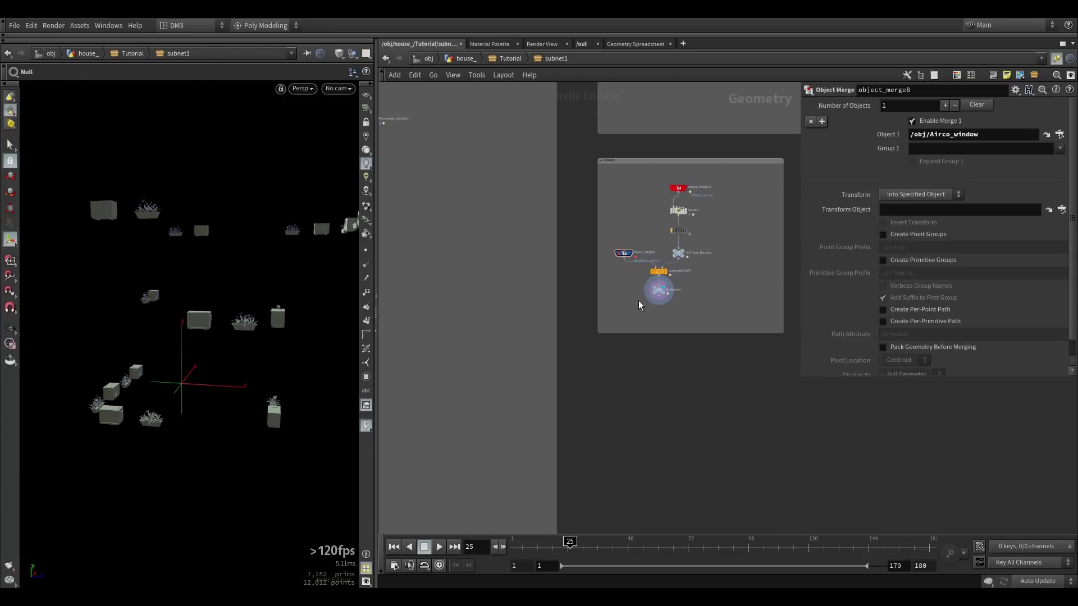
pyautogui.scroll(3, 524, 380)
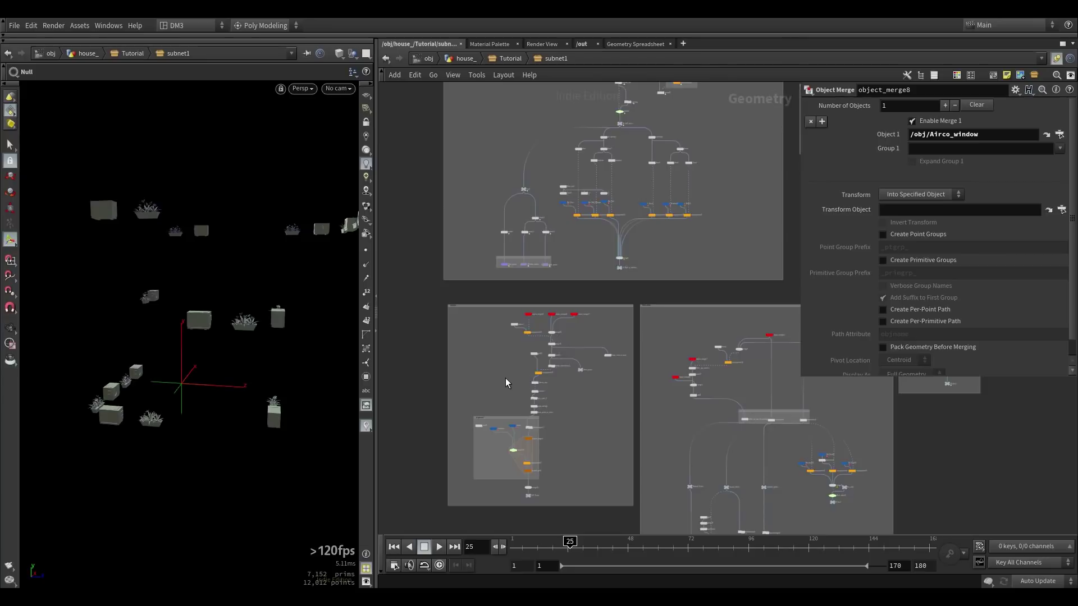
pyautogui.scroll(4, 506, 383)
pyautogui.moveTo(503, 352); pyautogui.dragTo(518, 277, button='middle')
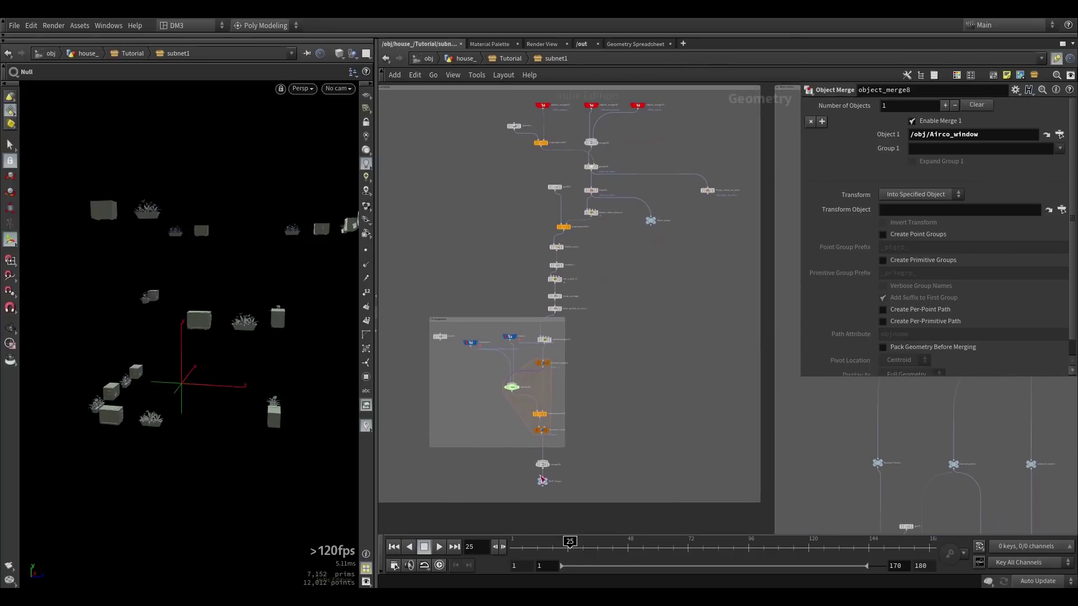
pyautogui.scroll(5, 542, 479)
pyautogui.click(566, 462)
pyautogui.click(550, 479)
pyautogui.press('space')
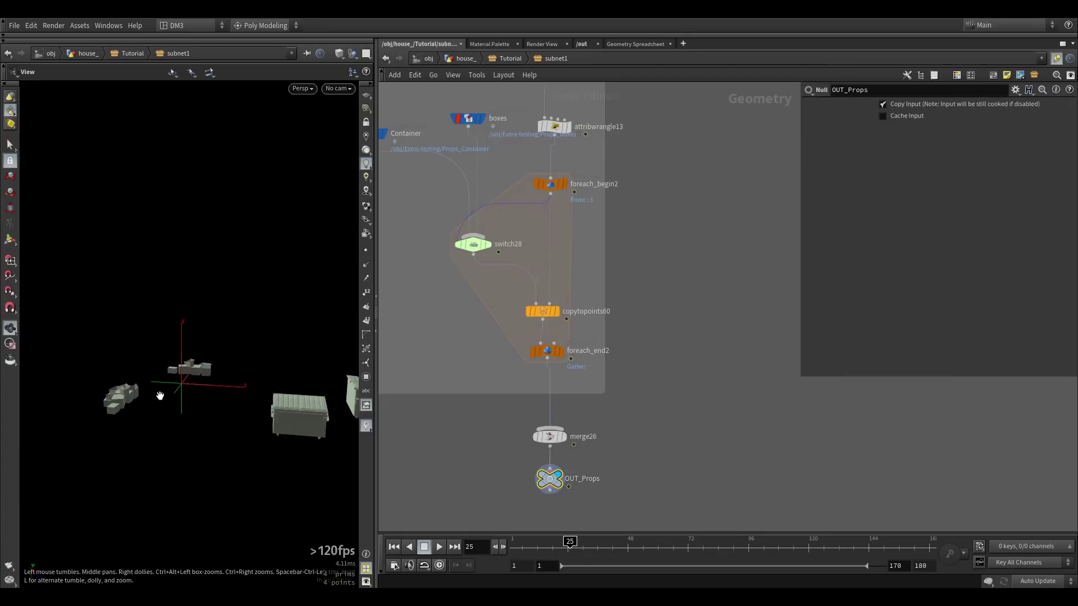
pyautogui.moveTo(160, 397); pyautogui.dragTo(185, 440)
pyautogui.press('Return')
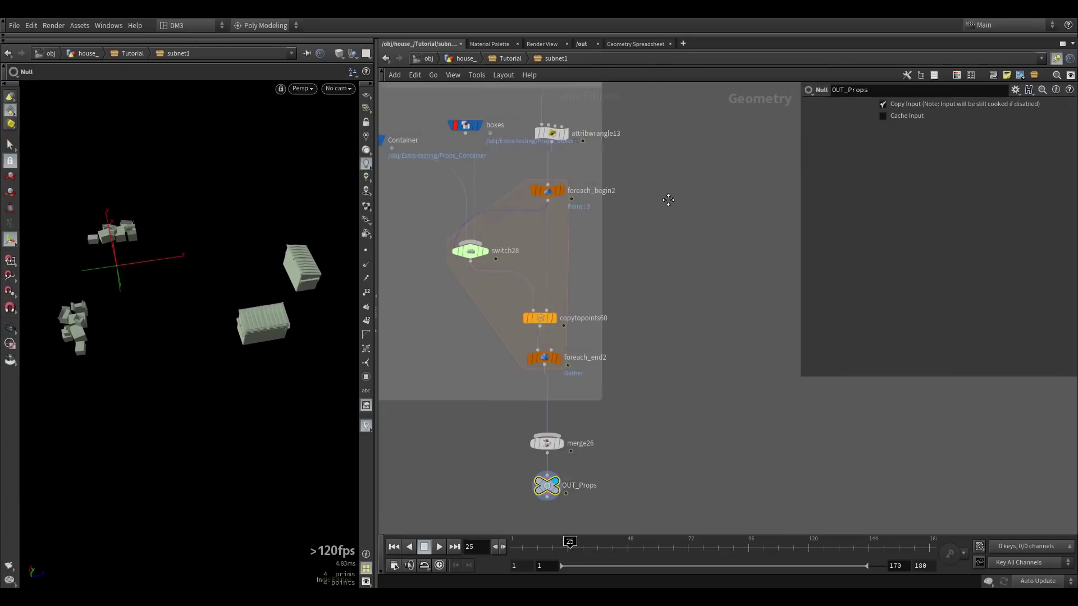
# Step: Go to the start of the props network and select its red object merge nodes for door, window and wall points
pyautogui.scroll(-5, 640, 248)
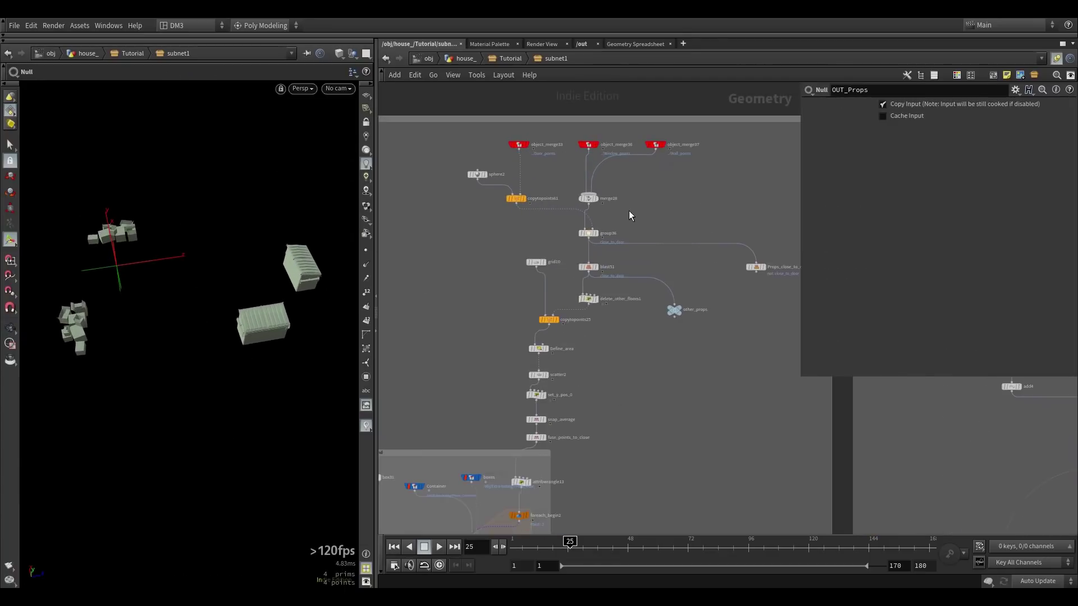
pyautogui.scroll(6, 629, 211)
pyautogui.moveTo(567, 255)
pyautogui.scroll(-2, 567, 252)
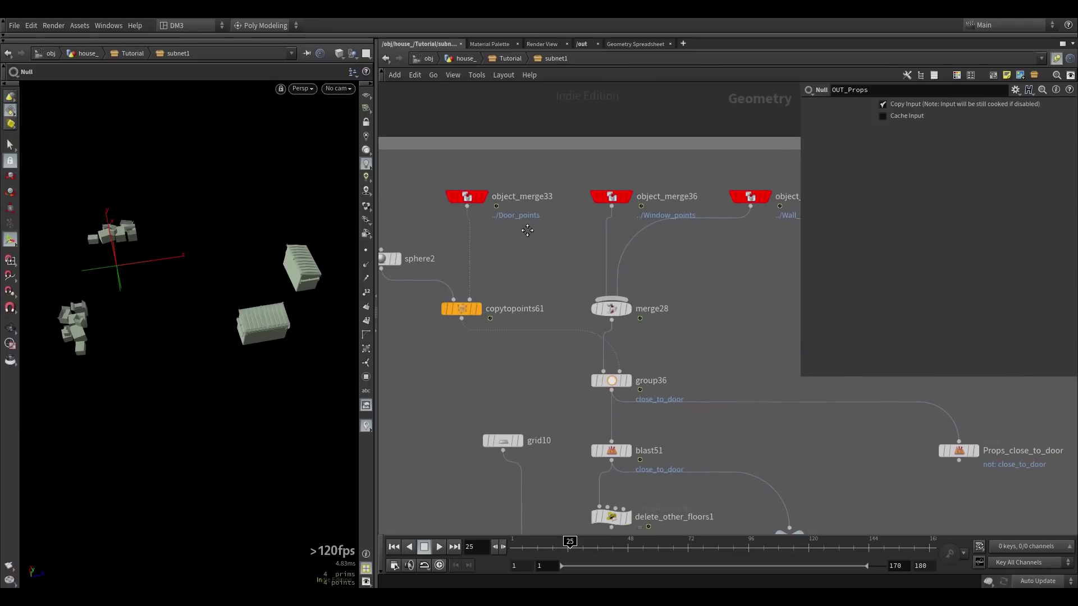
pyautogui.scroll(-2, 523, 234)
pyautogui.moveTo(433, 196); pyautogui.dragTo(704, 232)
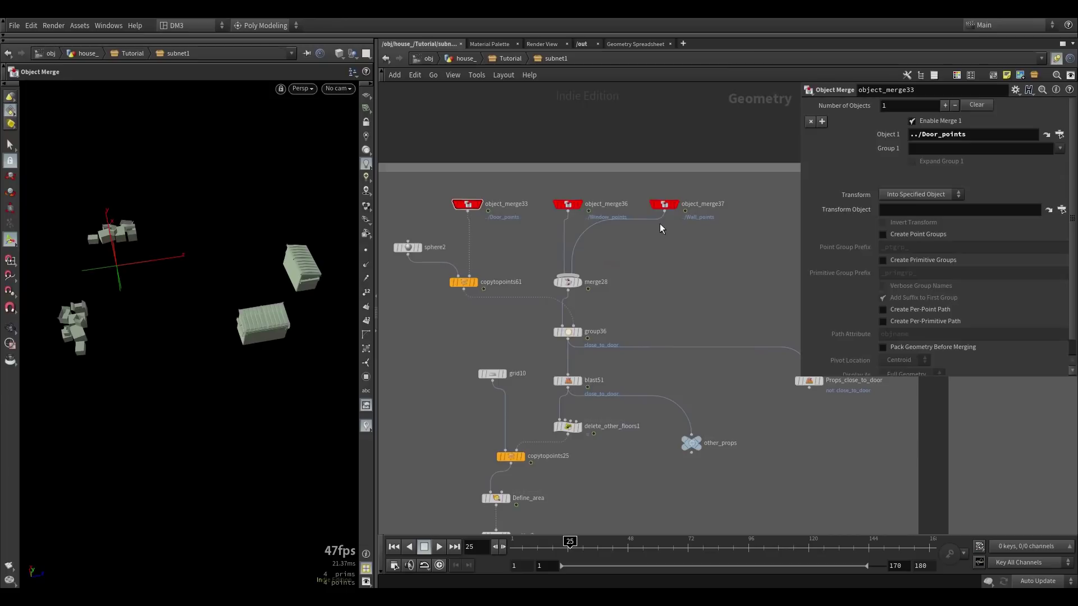
# Step: Trace the props inputs back by selecting the Door_points, Window_points and Wall_points merge nodes above the network
pyautogui.moveTo(660, 227); pyautogui.dragTo(671, 284, button='middle')
pyautogui.scroll(-4, 672, 284)
pyautogui.scroll(2, 672, 284)
pyautogui.moveTo(426, 129); pyautogui.dragTo(690, 153)
pyautogui.scroll(1, 620, 331)
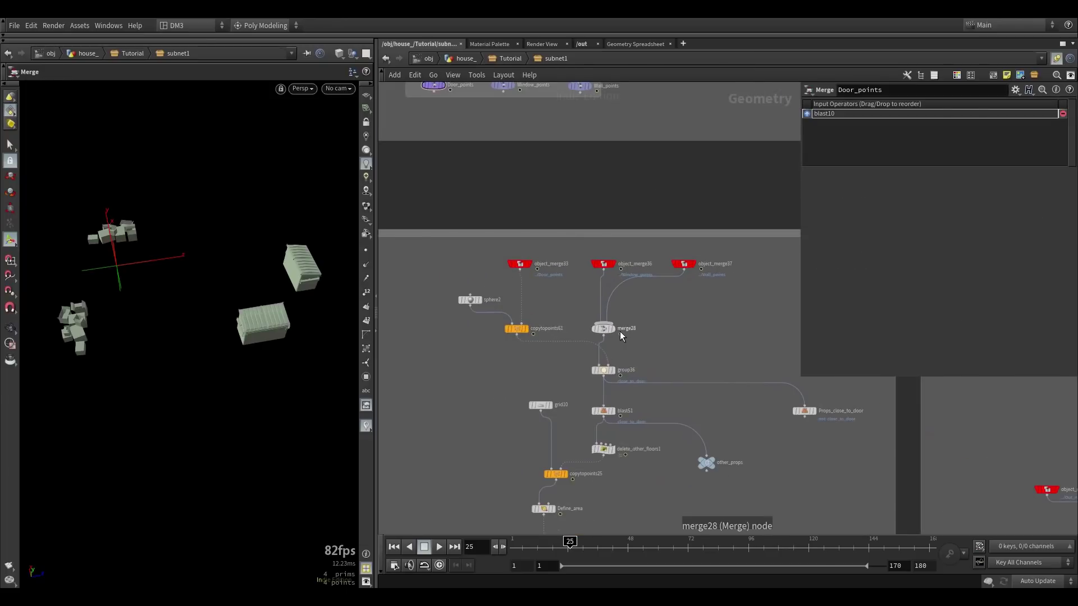
# Step: Display copytopoints61 to view the sphere copied onto the door points
pyautogui.scroll(2, 544, 325)
pyautogui.moveTo(545, 325); pyautogui.dragTo(567, 269, button='middle')
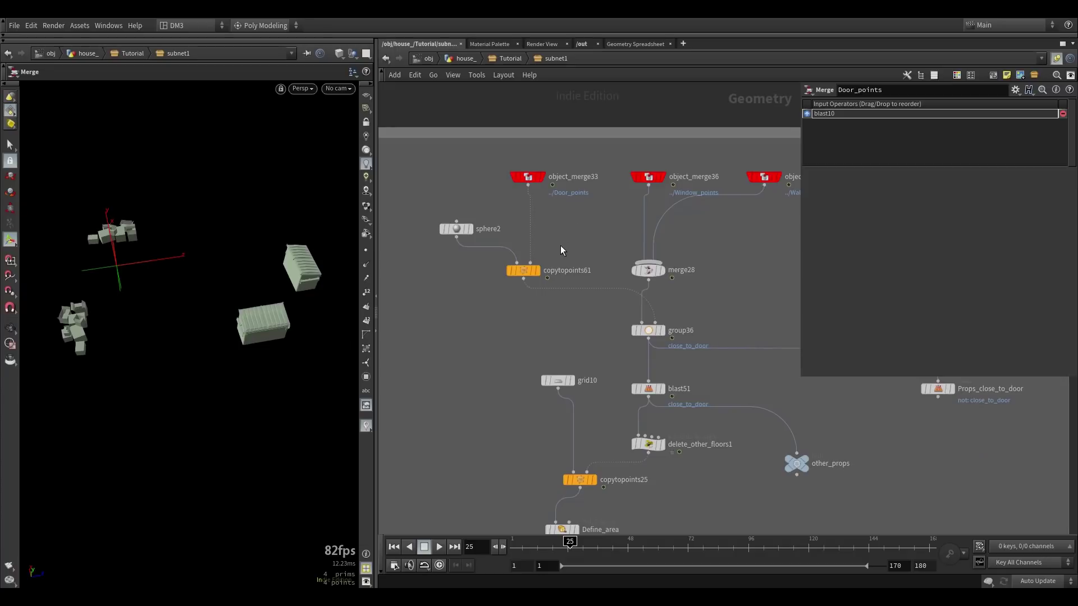
pyautogui.scroll(1, 539, 271)
pyautogui.click(538, 251)
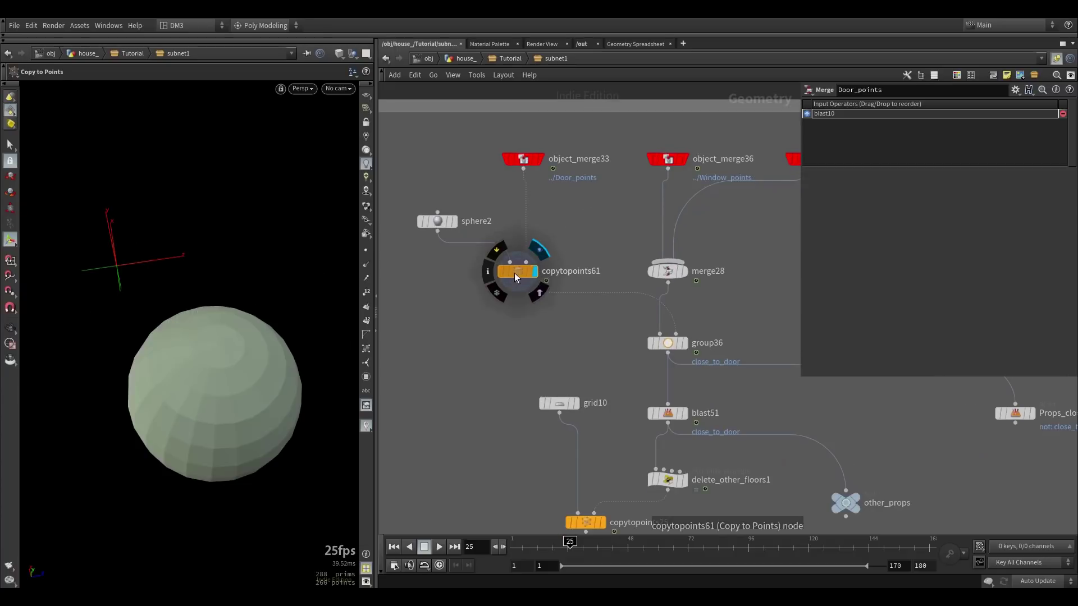
pyautogui.click(515, 278)
# Step: Display group36 and examine which points fall inside the door sphere for the close_to_door group
pyautogui.moveTo(614, 311); pyautogui.dragTo(554, 265, button='middle')
pyautogui.scroll(1, 626, 301)
pyautogui.click(629, 272)
pyautogui.click(604, 297)
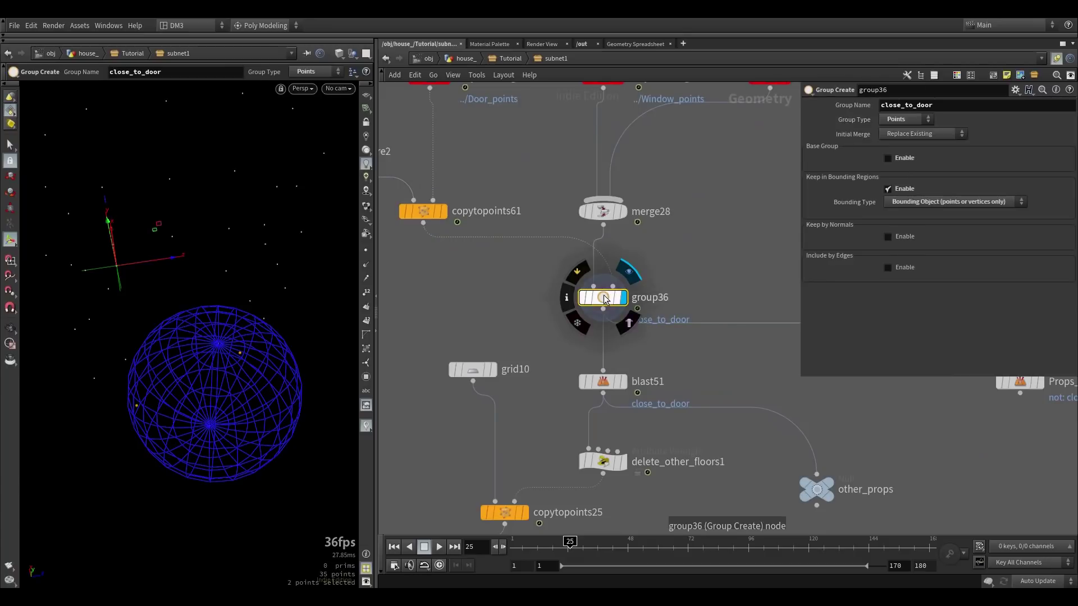
pyautogui.keyDown('alt'); pyautogui.moveTo(209, 412); pyautogui.dragTo(247, 298); pyautogui.keyUp('alt')
pyautogui.keyDown('alt'); pyautogui.moveTo(167, 388); pyautogui.dragTo(210, 406); pyautogui.keyUp('alt')
pyautogui.scroll(-3, 541, 299)
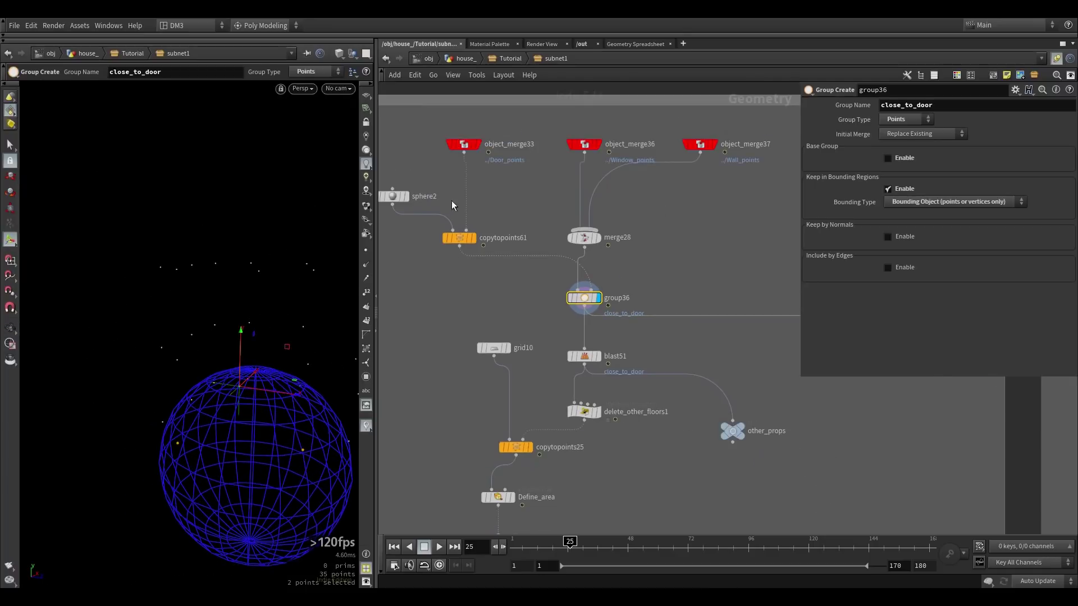
pyautogui.moveTo(611, 316); pyautogui.dragTo(527, 272, button='middle')
pyautogui.scroll(-1, 565, 264)
pyautogui.moveTo(502, 260)
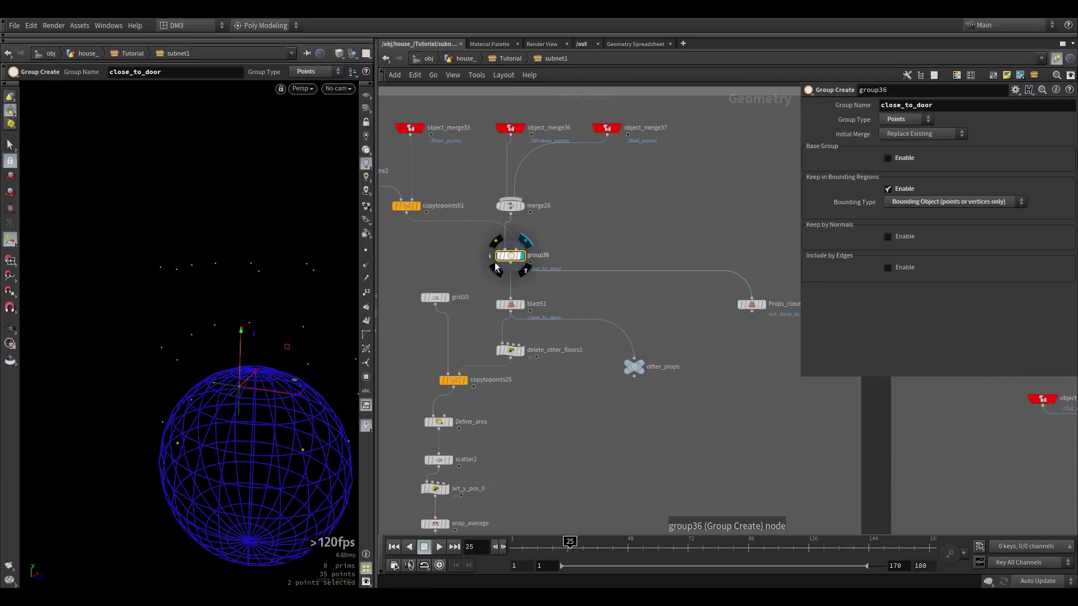
pyautogui.scroll(2, 502, 260)
pyautogui.scroll(-1, 558, 243)
pyautogui.keyDown('alt'); pyautogui.moveTo(339, 368); pyautogui.dragTo(290, 410); pyautogui.keyUp('alt')
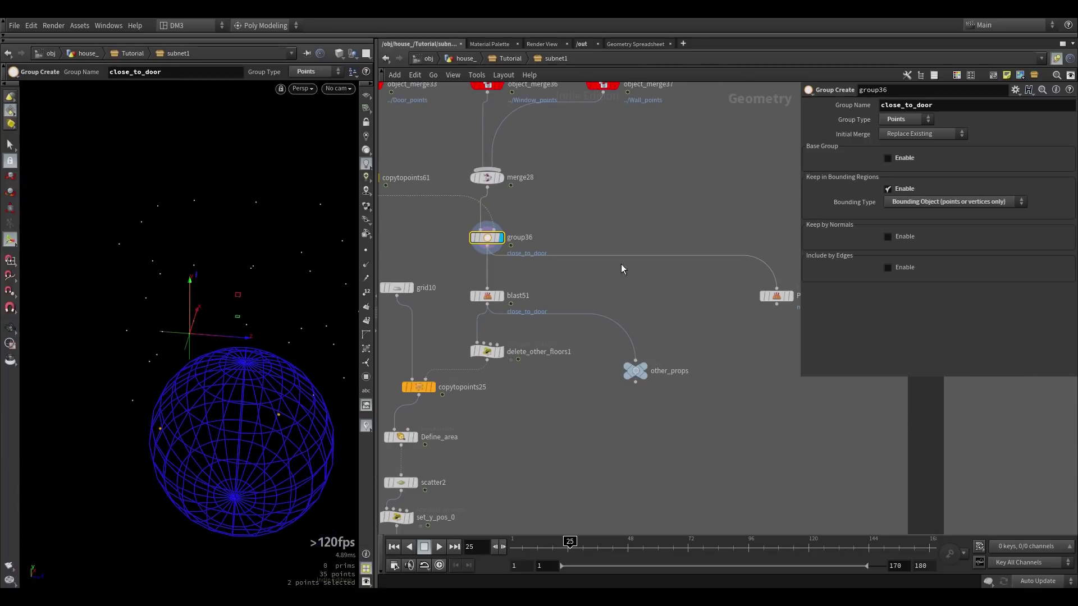
# Step: Display the Props_close_to_door blast node and examine the points it keeps in the viewport
pyautogui.scroll(-1, 612, 284)
pyautogui.scroll(1, 718, 303)
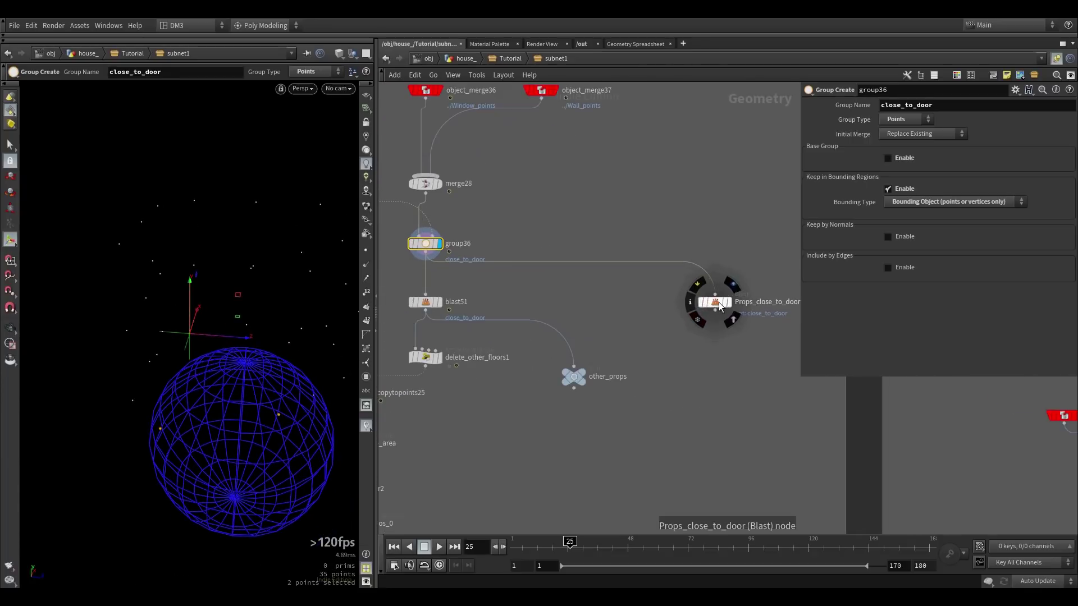
pyautogui.scroll(1, 733, 303)
pyautogui.click(728, 303)
pyautogui.click(712, 305)
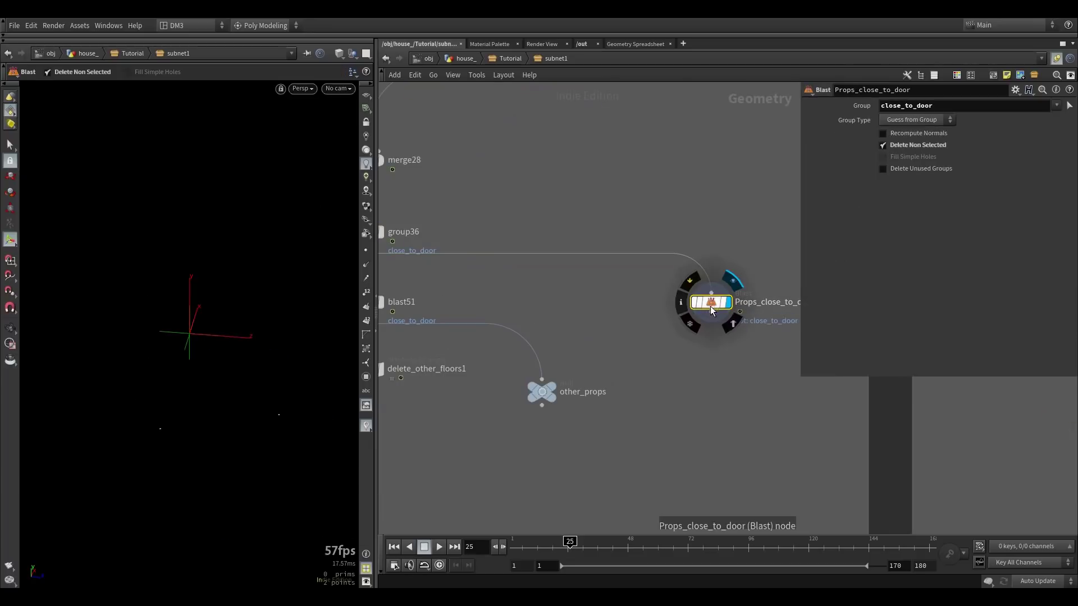
pyautogui.moveTo(643, 346); pyautogui.dragTo(573, 332, button='middle')
pyautogui.moveTo(686, 347); pyautogui.dragTo(577, 254)
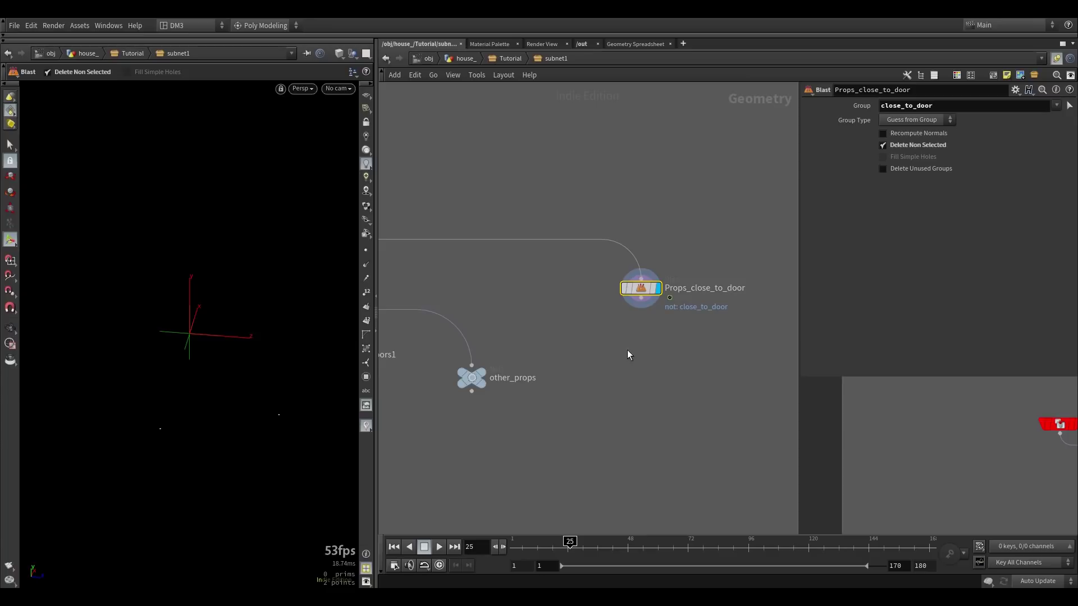
pyautogui.moveTo(192, 395)
pyautogui.keyDown('alt'); pyautogui.mouseDown()
pyautogui.moveTo(214, 380)
pyautogui.moveTo(206, 391)
pyautogui.mouseUp(); pyautogui.keyUp('alt')
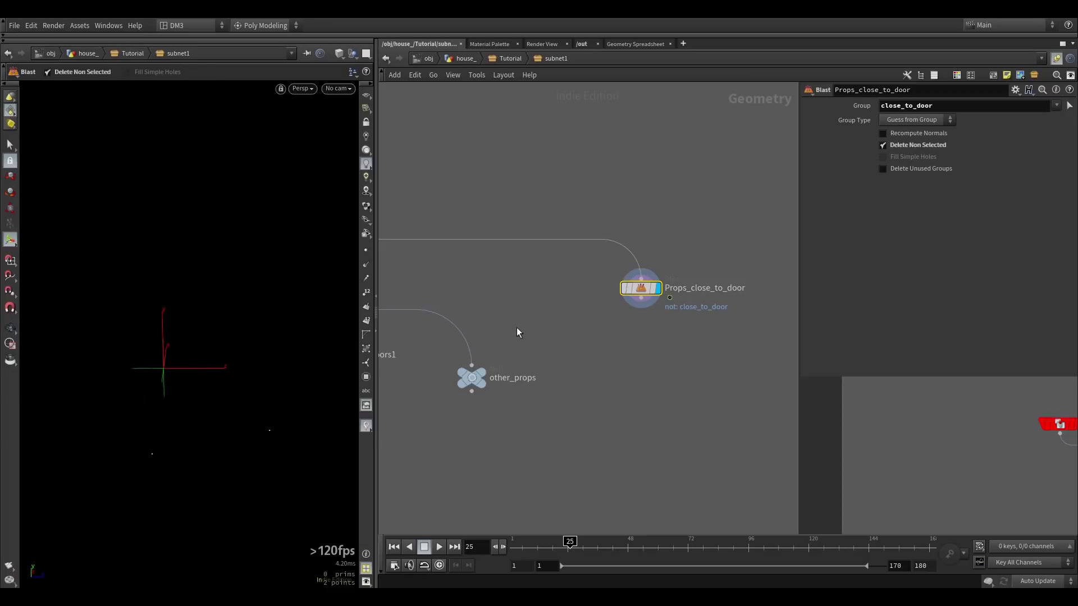
# Step: Display blast51 and examine the points left after removing the close_to_door group
pyautogui.moveTo(530, 290); pyautogui.dragTo(600, 289, button='middle')
pyautogui.scroll(-2, 600, 290)
pyautogui.scroll(4, 425, 307)
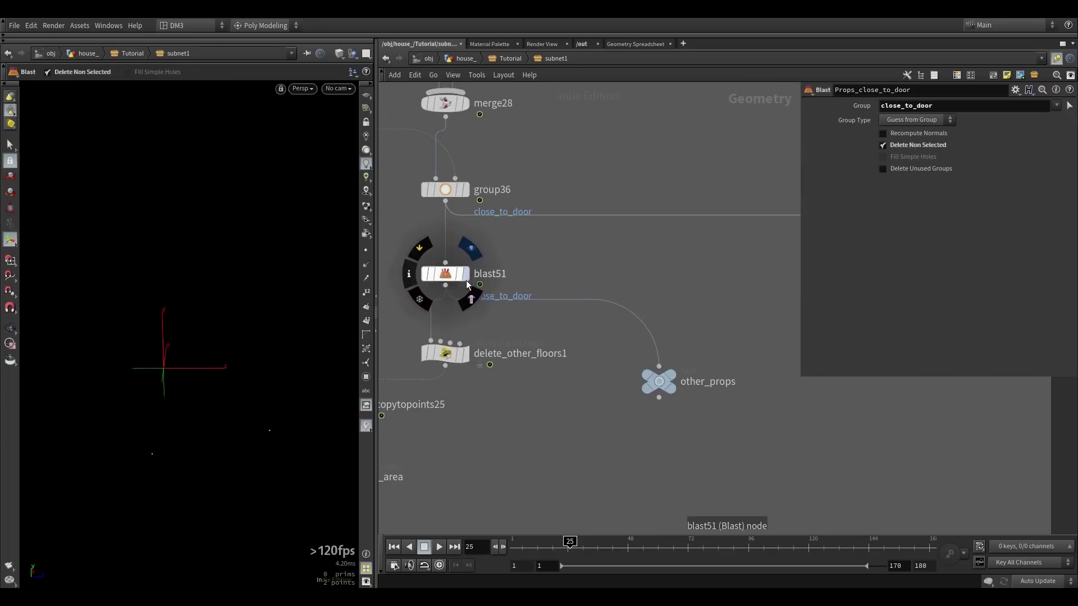
pyautogui.click(456, 282)
pyautogui.press('Escape')
pyautogui.moveTo(180, 355); pyautogui.dragTo(290, 330)
pyautogui.press('Return')
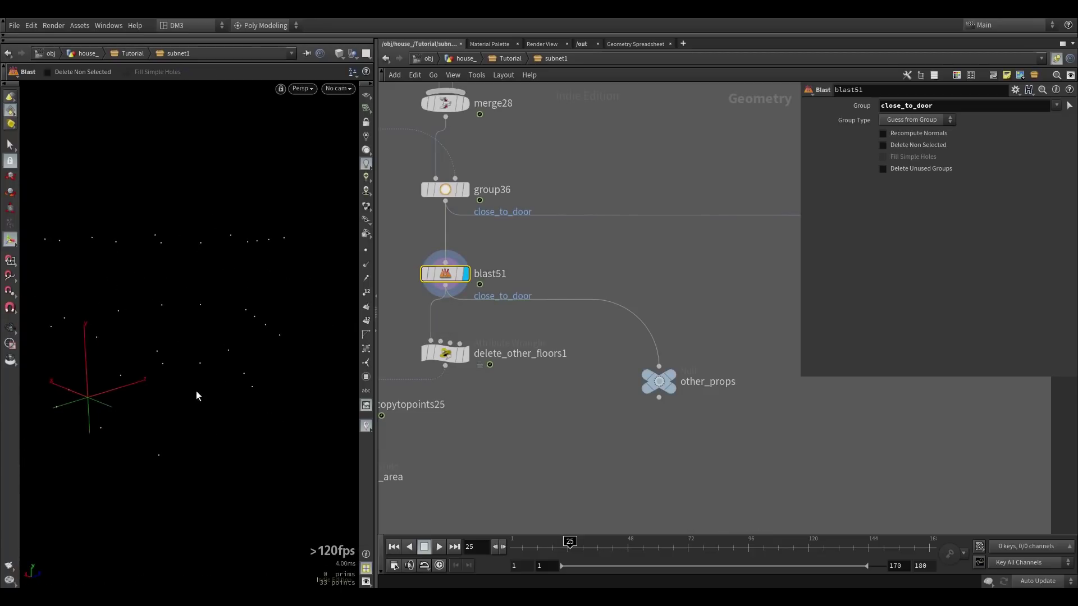
# Step: Display the Container object merge further down the props network to view the prop's geometry
pyautogui.scroll(-2, 644, 217)
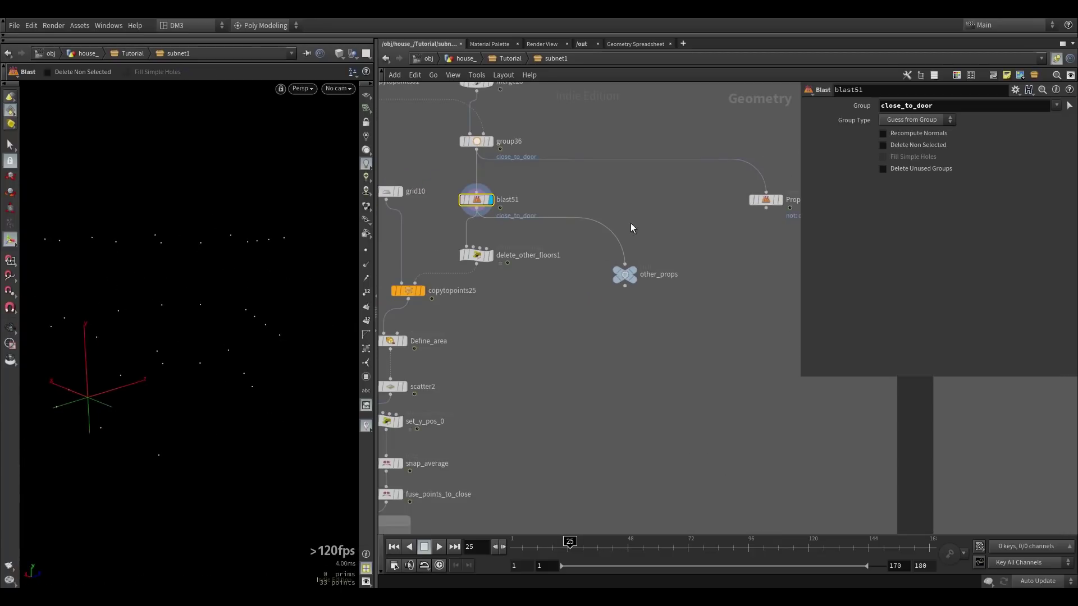
pyautogui.moveTo(524, 282); pyautogui.dragTo(568, 298, button='middle')
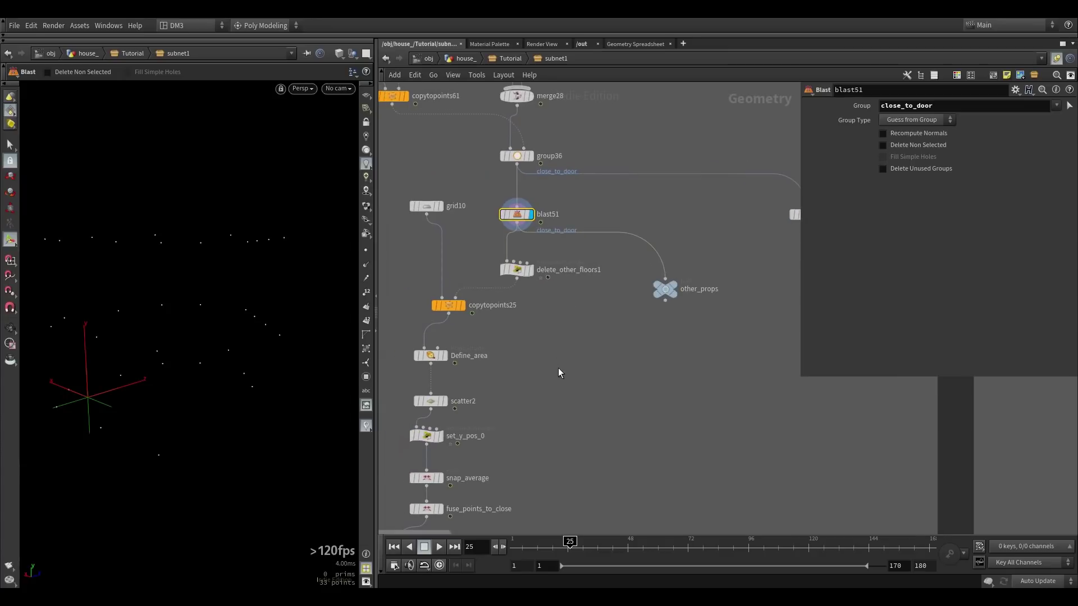
pyautogui.scroll(-3, 620, 284)
pyautogui.scroll(3, 453, 412)
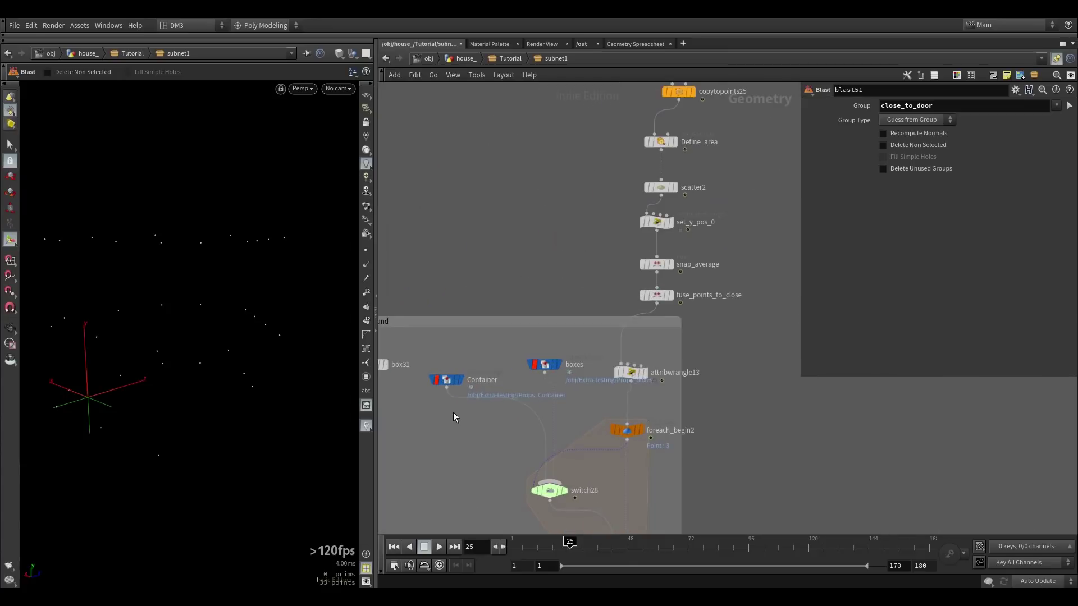
pyautogui.click(459, 381)
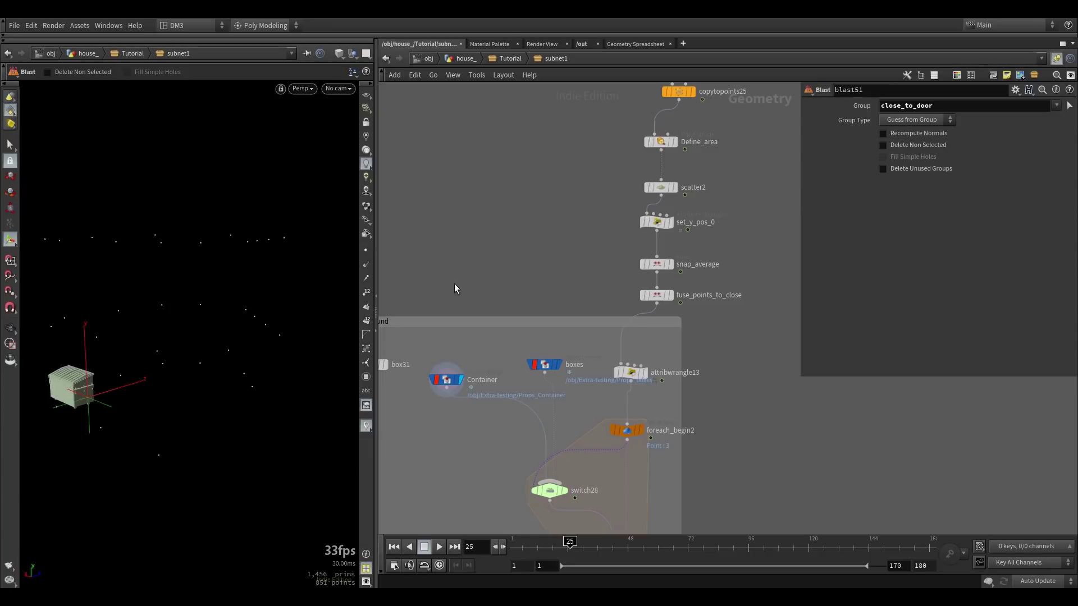
# Step: Display the delete_other_floors1 wrangle and review its code against the remaining points
pyautogui.scroll(-6, 574, 236)
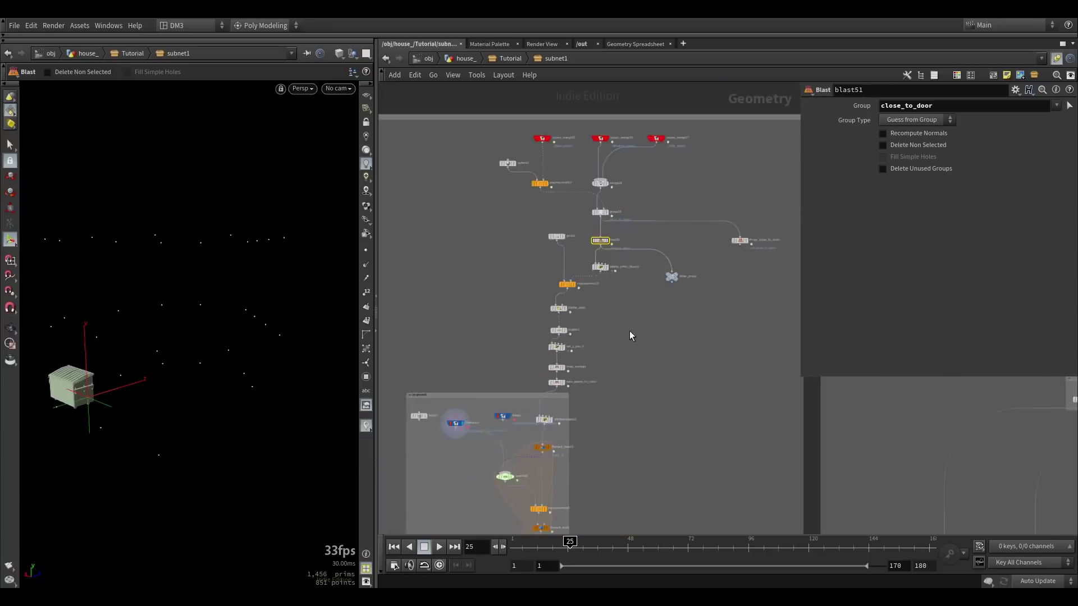
pyautogui.scroll(5, 591, 301)
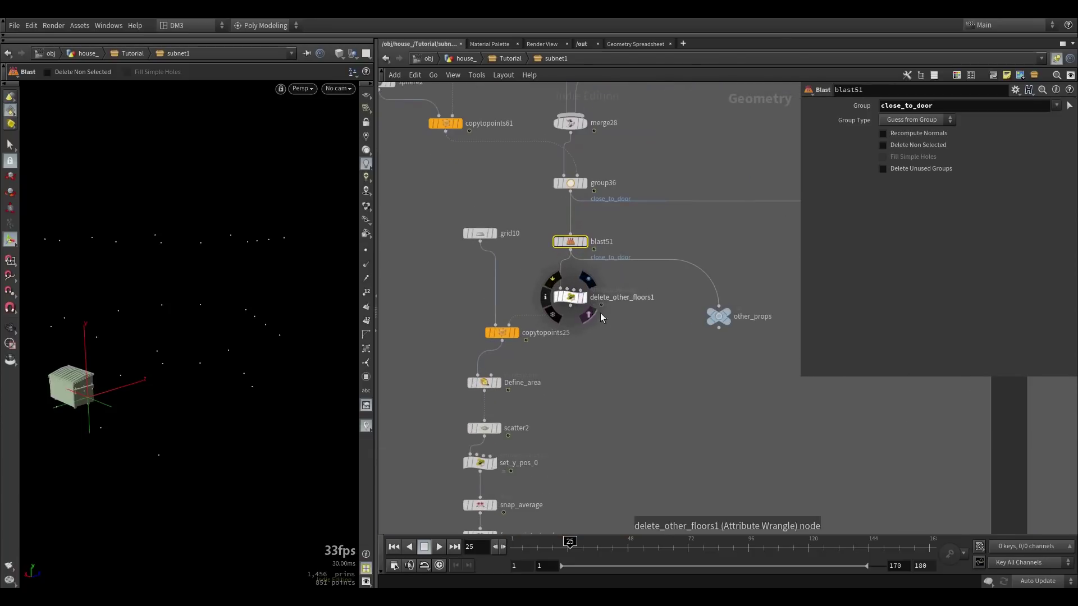
pyautogui.scroll(3, 599, 317)
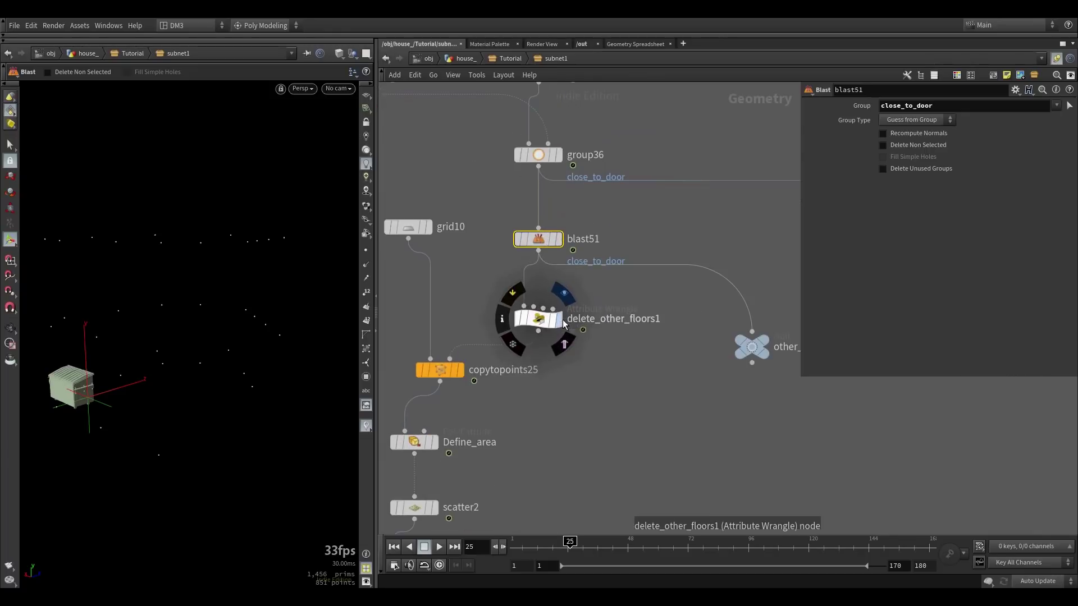
pyautogui.click(539, 324)
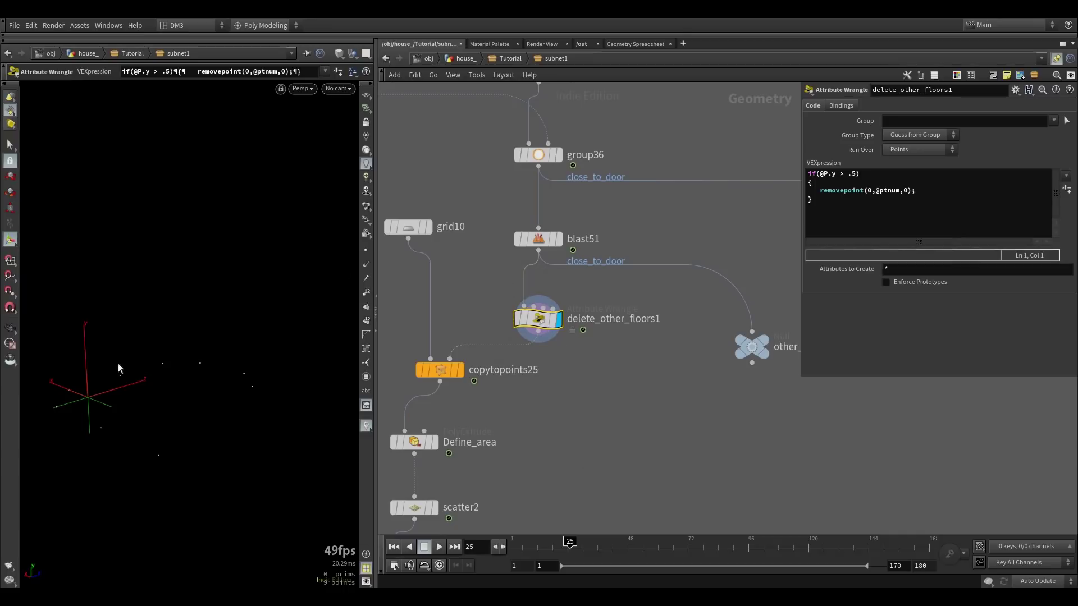
pyautogui.scroll(-2, 541, 363)
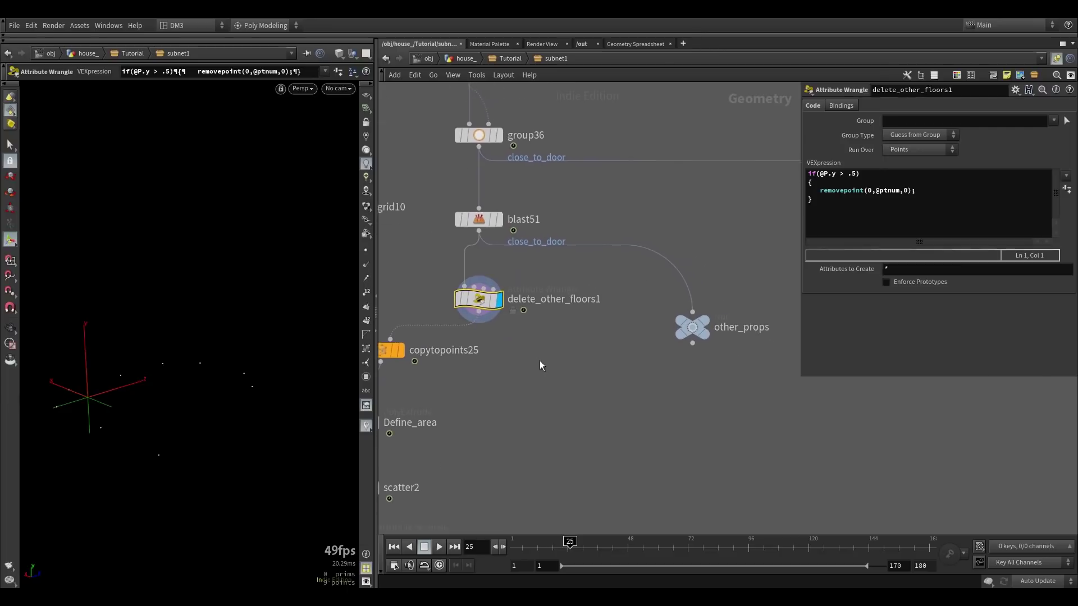
# Step: Move the other_props null farther from delete_other_floors1 and display it to examine its points
pyautogui.scroll(2, 651, 352)
pyautogui.moveTo(669, 334)
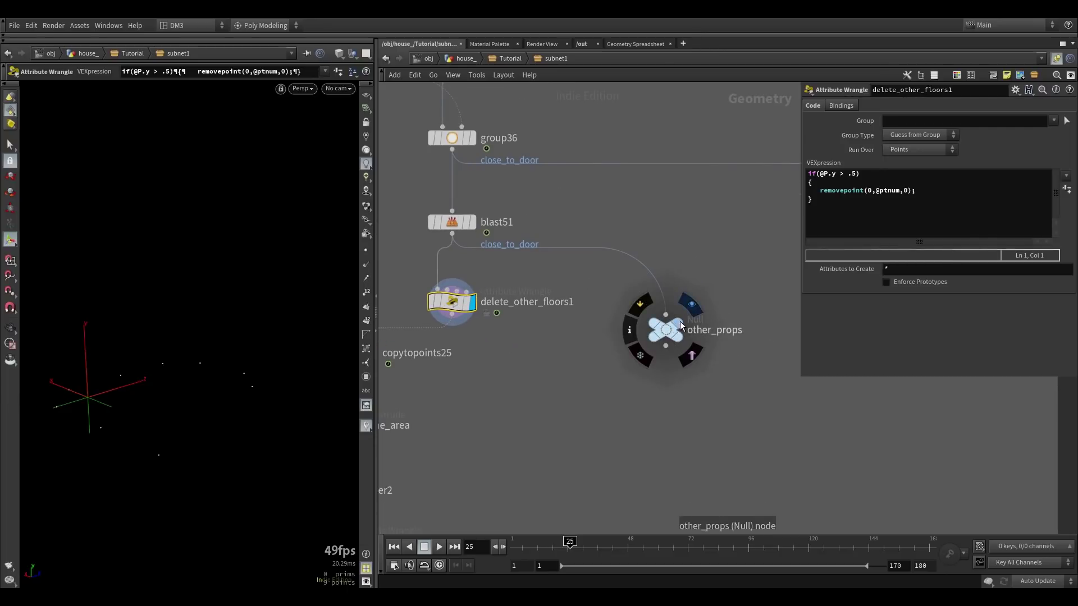
pyautogui.moveTo(672, 335); pyautogui.dragTo(736, 307)
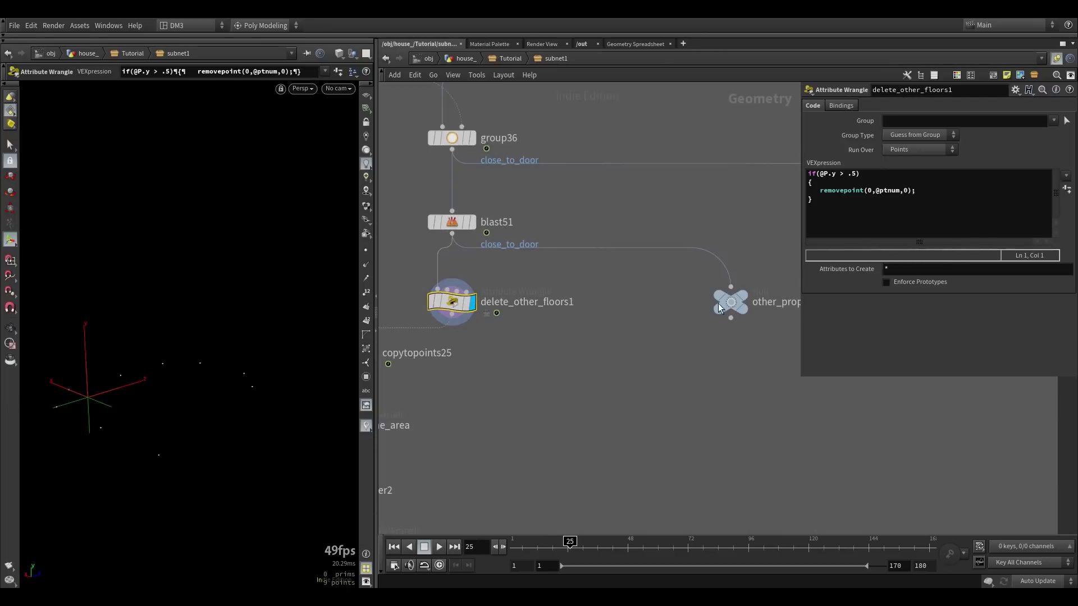
pyautogui.click(755, 277)
pyautogui.click(731, 303)
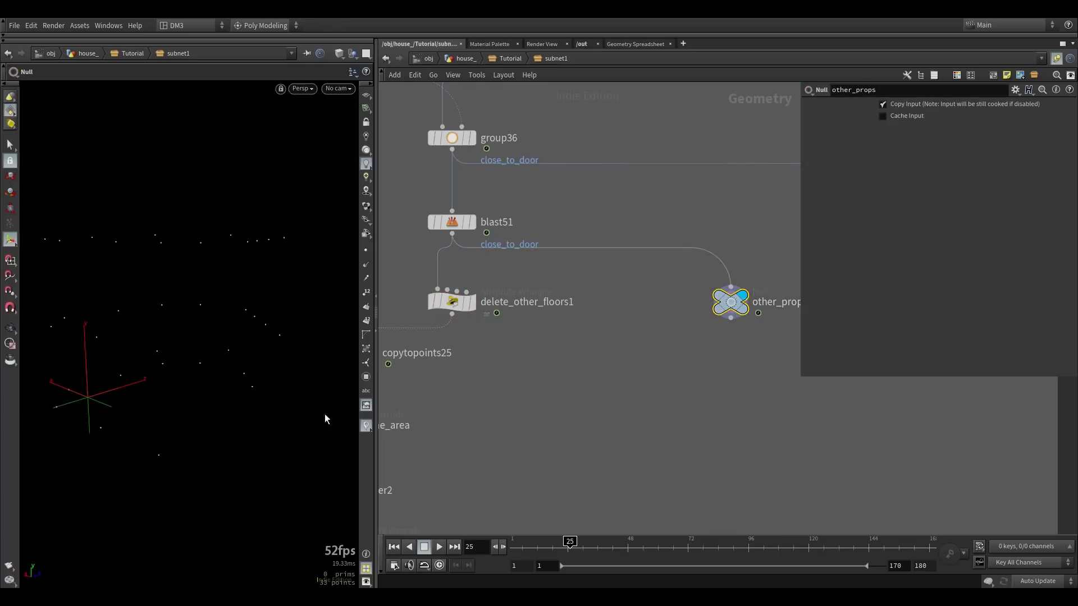
pyautogui.press('Escape')
pyautogui.moveTo(173, 415); pyautogui.dragTo(195, 346)
pyautogui.press('Return')
# Step: Display the copytopoints25 node below delete_other_floors1 and examine the copied grid walls from several angles
pyautogui.scroll(-3, 639, 288)
pyautogui.moveTo(521, 345); pyautogui.dragTo(616, 284, button='middle')
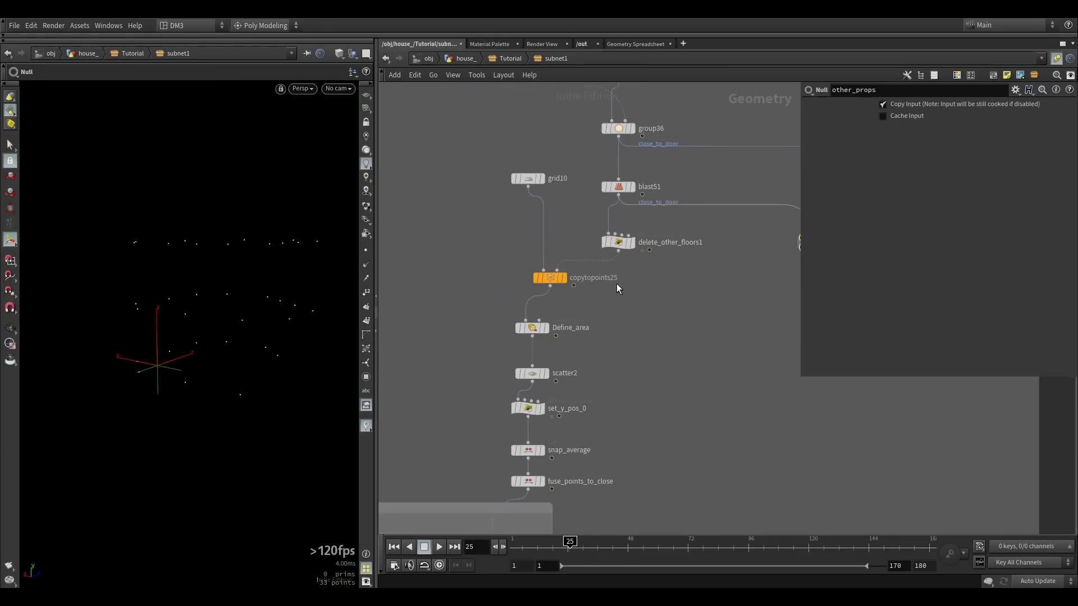
pyautogui.moveTo(609, 321); pyautogui.dragTo(696, 237, button='middle')
pyautogui.scroll(-2, 696, 237)
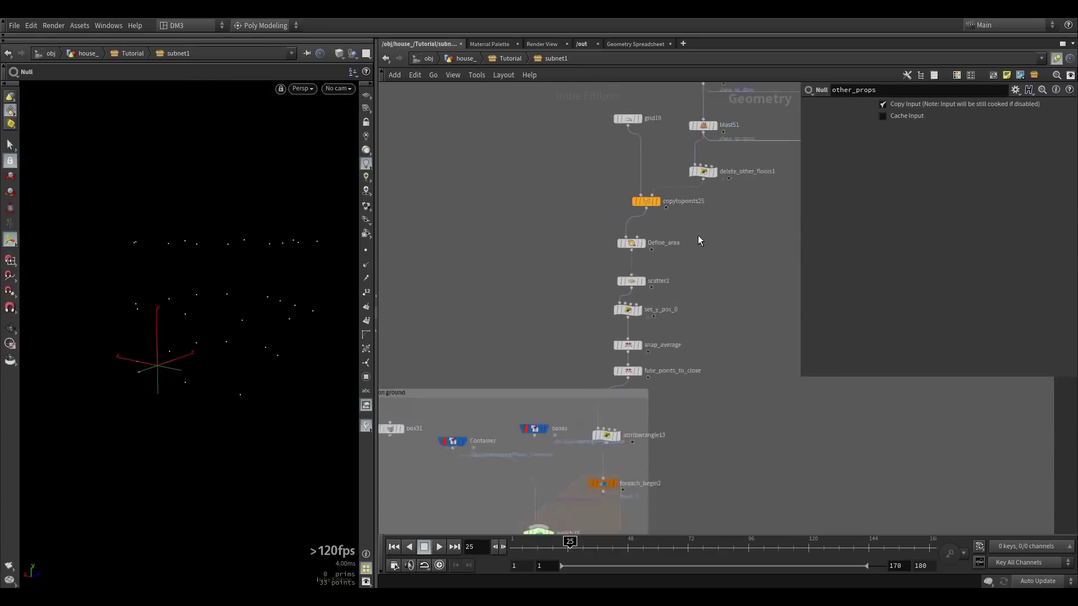
pyautogui.scroll(1, 681, 220)
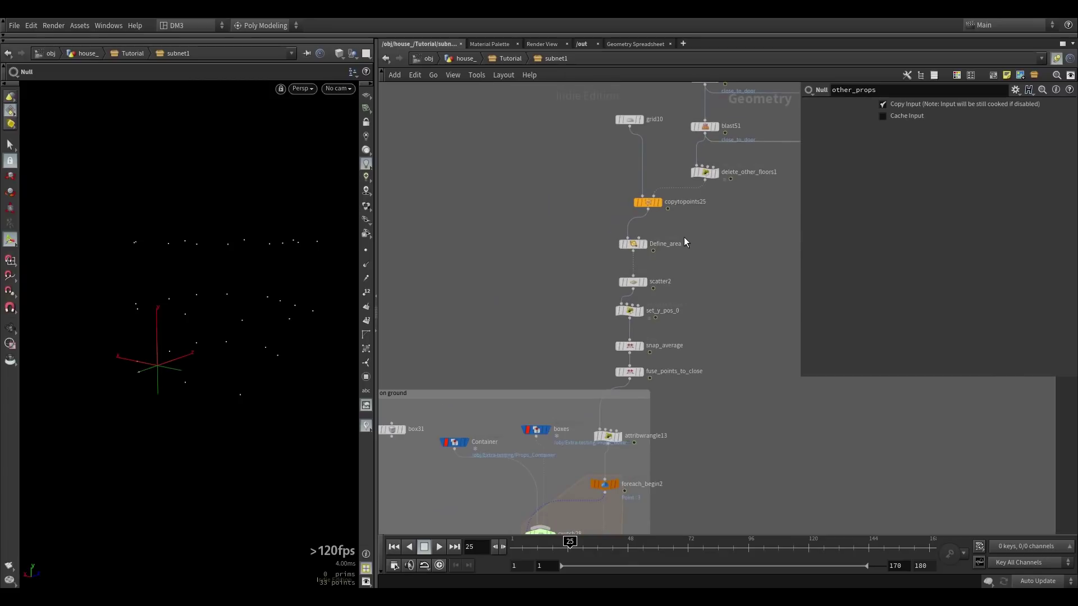
pyautogui.scroll(2, 662, 207)
pyautogui.click(659, 201)
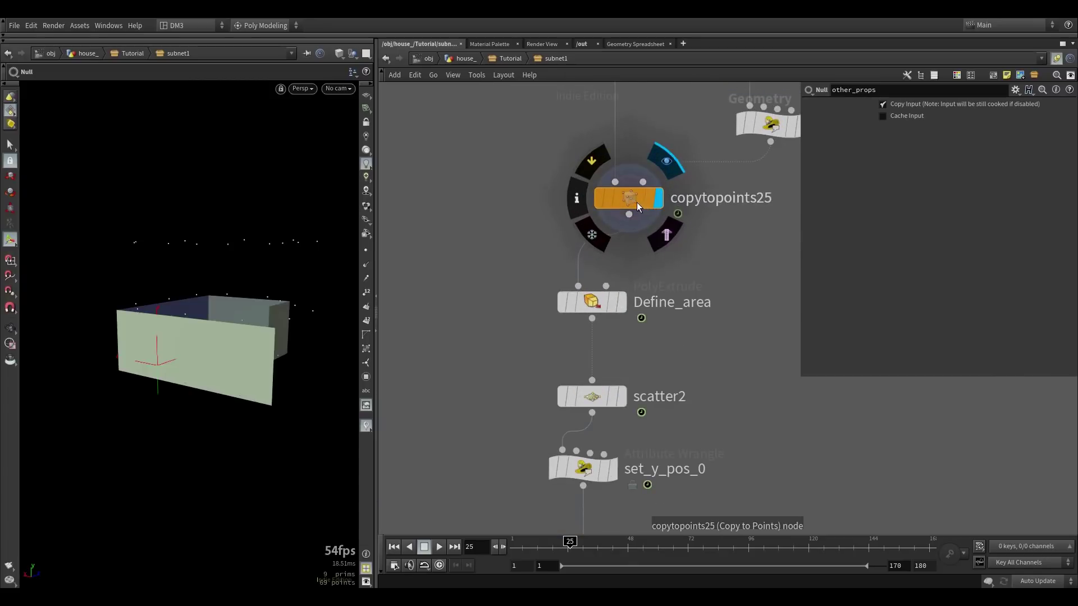
pyautogui.click(636, 200)
pyautogui.keyDown('alt'); pyautogui.moveTo(281, 348); pyautogui.dragTo(314, 353); pyautogui.keyUp('alt')
pyautogui.moveTo(248, 311); pyautogui.dragTo(194, 375)
pyautogui.press('Return')
pyautogui.scroll(-5, 453, 360)
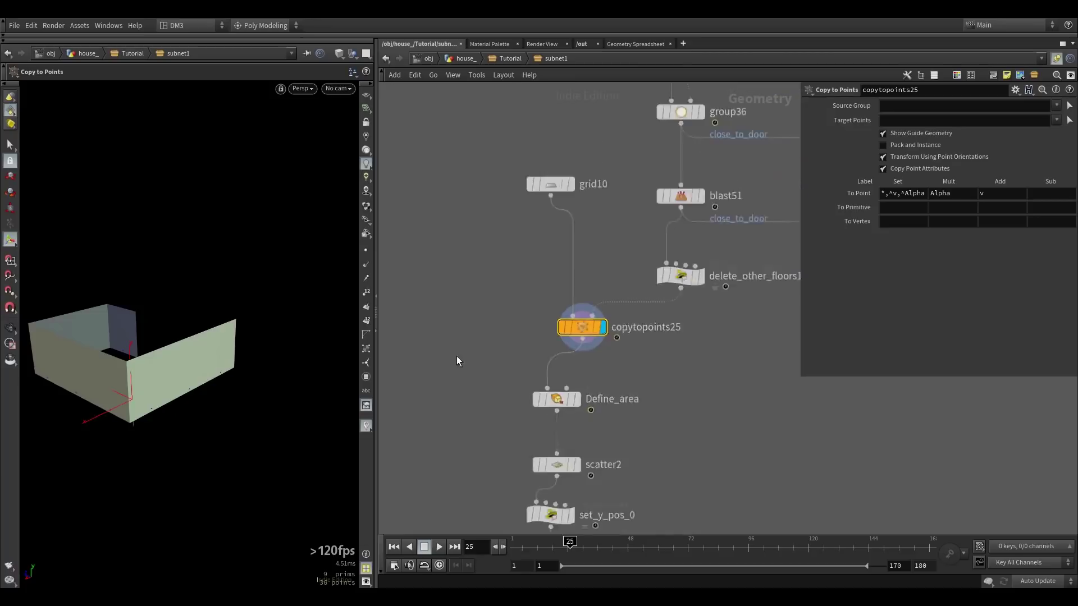
# Step: Move the grid10 node down beside copytopoints25 and check the copied walls in the viewport
pyautogui.moveTo(538, 218); pyautogui.dragTo(474, 295)
pyautogui.moveTo(171, 393)
pyautogui.keyDown('alt'); pyautogui.mouseDown()
pyautogui.moveTo(189, 392)
pyautogui.moveTo(199, 376)
pyautogui.moveTo(176, 398)
pyautogui.mouseUp(); pyautogui.keyUp('alt')
pyautogui.press('Return')
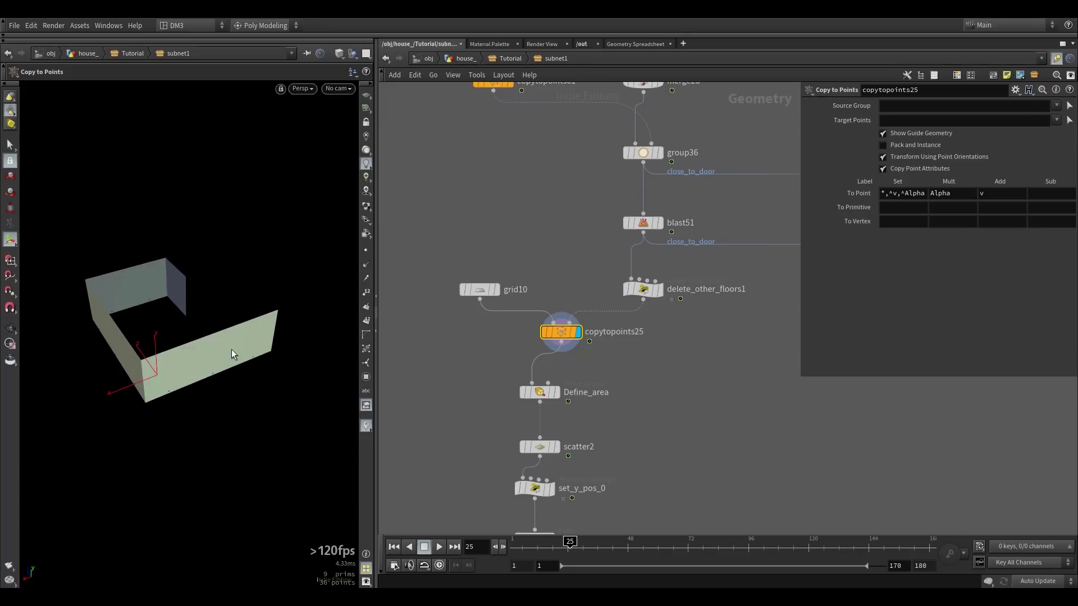
pyautogui.press('Escape')
pyautogui.moveTo(248, 347)
pyautogui.mouseDown()
pyautogui.moveTo(238, 342)
pyautogui.moveTo(252, 272)
pyautogui.moveTo(248, 338)
pyautogui.mouseUp()
pyautogui.moveTo(572, 362); pyautogui.dragTo(614, 311, button='middle')
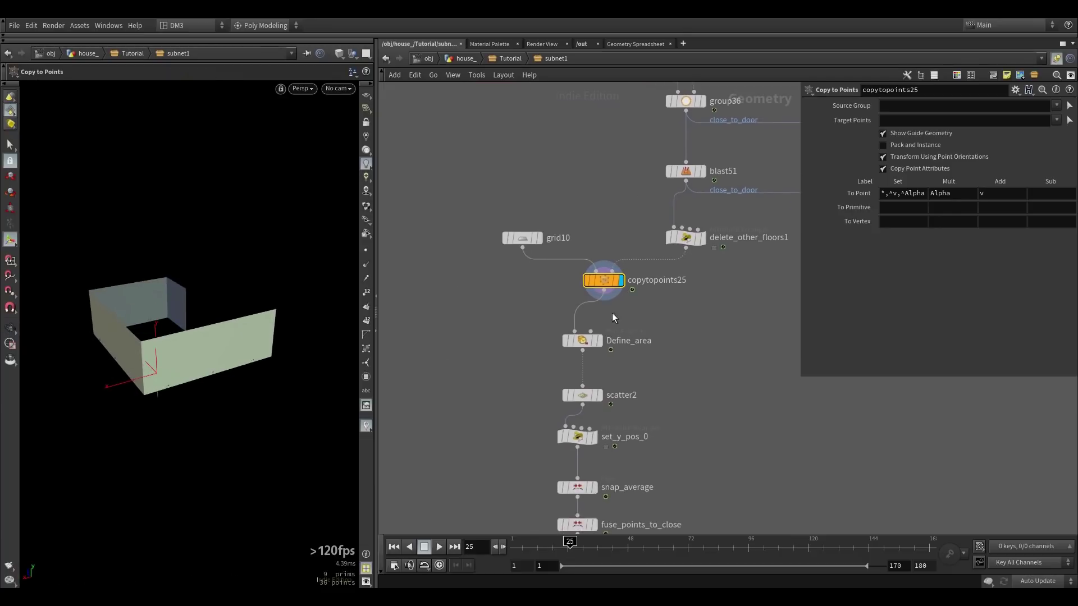
# Step: Display the Define_area PolyExtrude and examine the inset wall panels and extrusion settings
pyautogui.scroll(4, 604, 341)
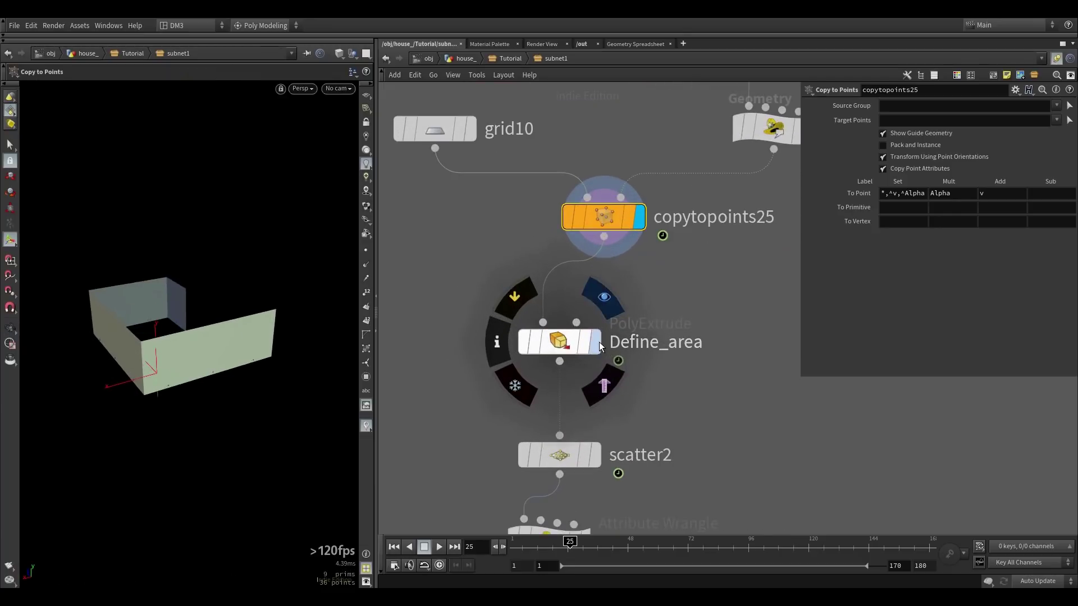
pyautogui.click(597, 342)
pyautogui.click(565, 347)
pyautogui.press('space')
pyautogui.scroll(3, 117, 356)
pyautogui.moveTo(117, 356); pyautogui.dragTo(192, 373)
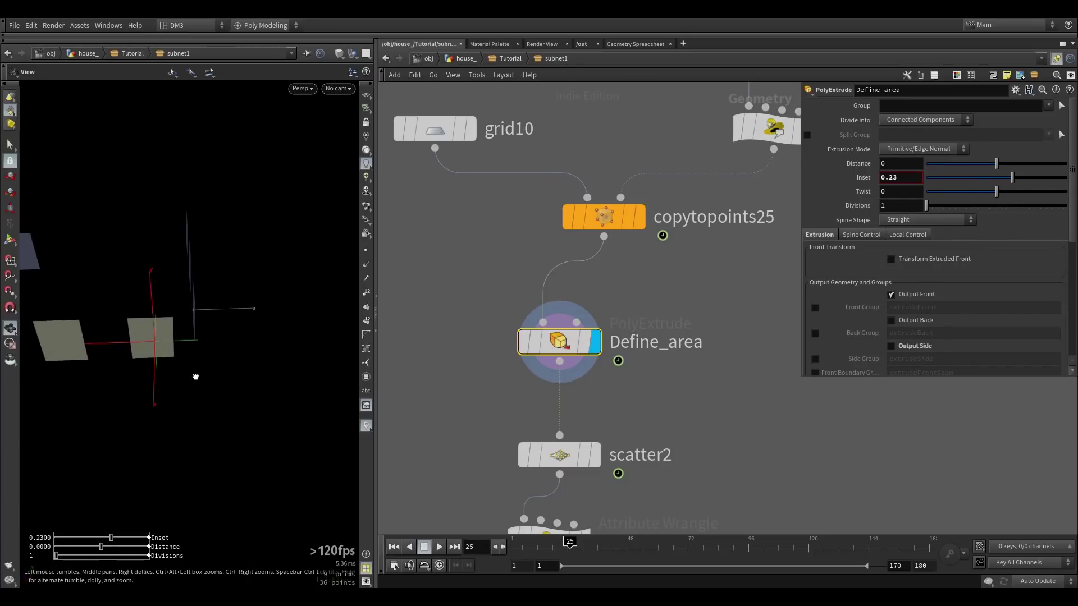
pyautogui.press('Return')
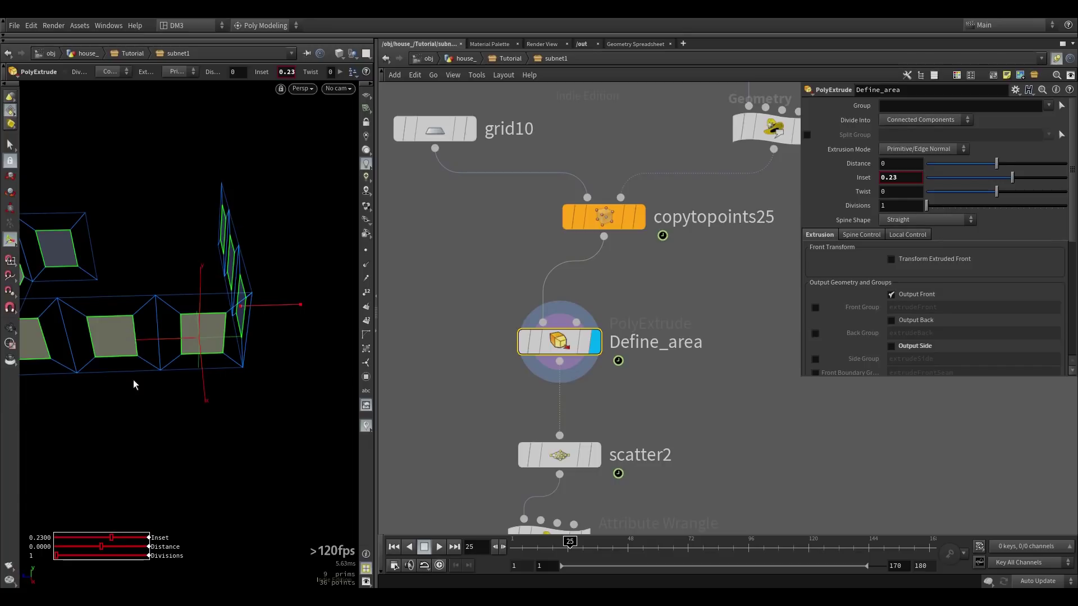
pyautogui.moveTo(186, 366); pyautogui.dragTo(149, 366)
pyautogui.moveTo(415, 381); pyautogui.dragTo(441, 328, button='middle')
pyautogui.scroll(-2, 442, 327)
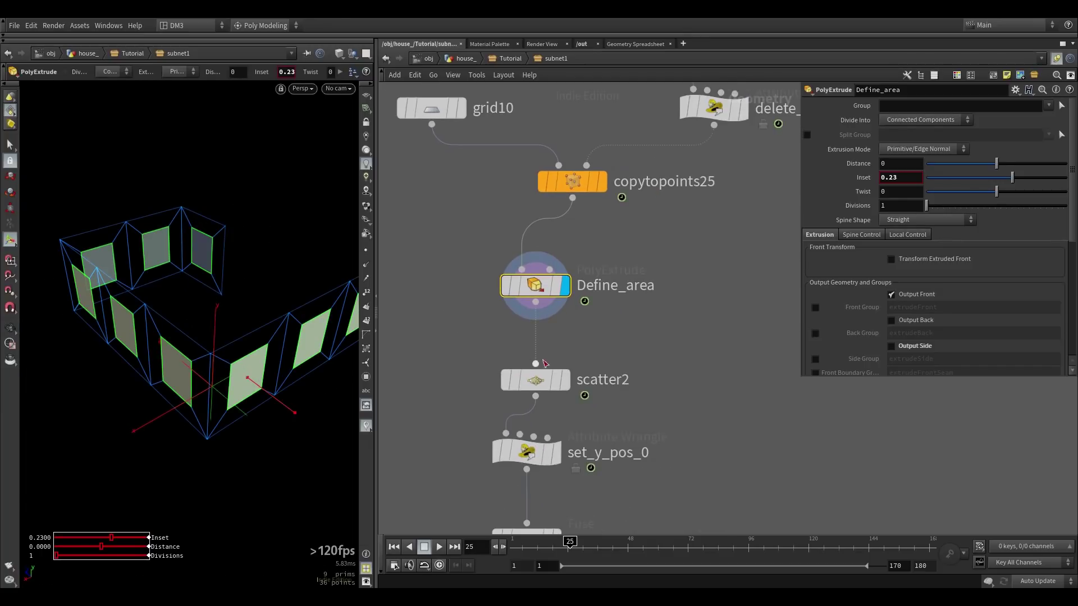
# Step: Compare the scatter2 points with the Define_area panels, ending with scatter2 displayed and its settings shown
pyautogui.click(563, 382)
pyautogui.click(539, 382)
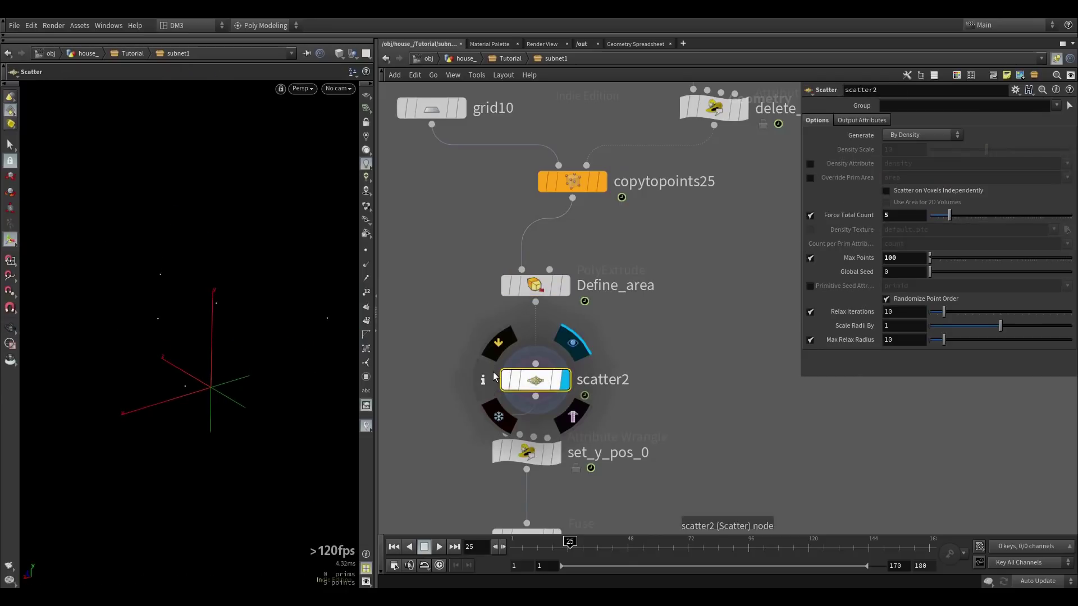
pyautogui.click(566, 287)
pyautogui.click(536, 290)
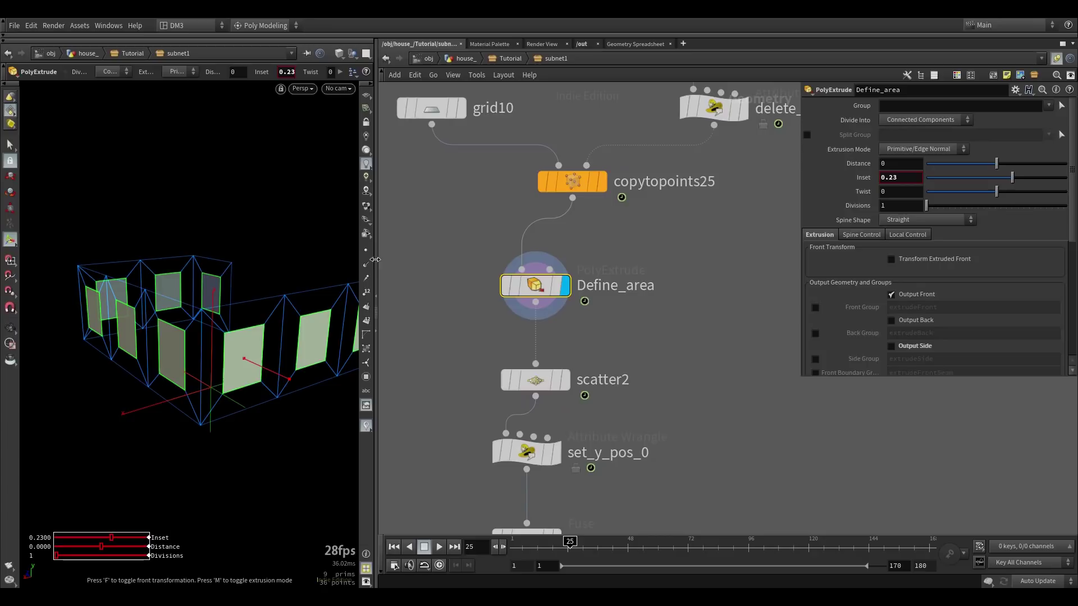
pyautogui.click(557, 379)
pyautogui.keyDown('alt'); pyautogui.moveTo(205, 330); pyautogui.dragTo(232, 327); pyautogui.keyUp('alt')
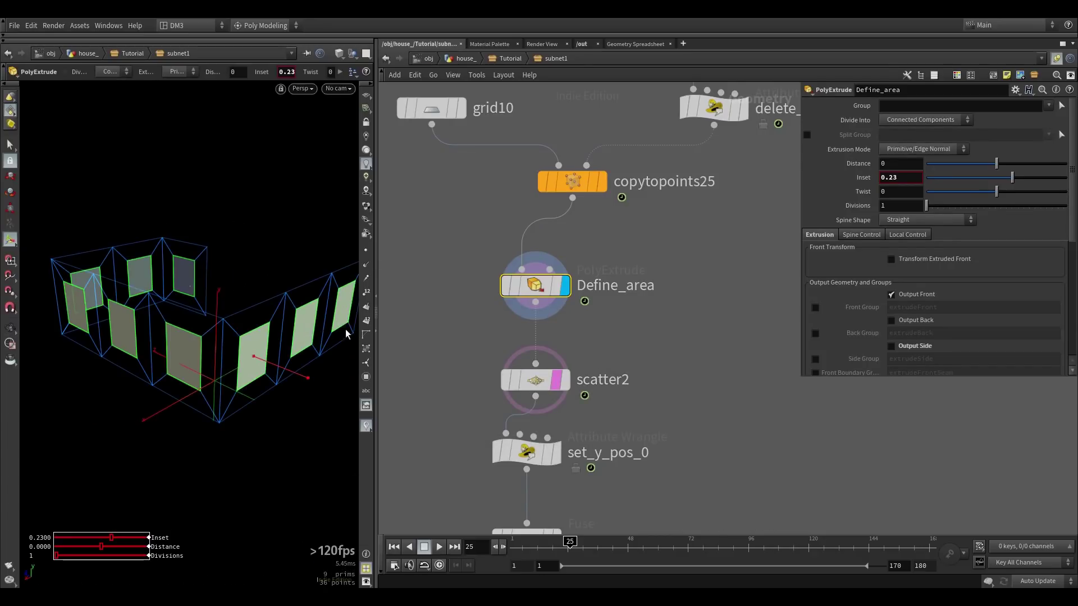
pyautogui.click(565, 380)
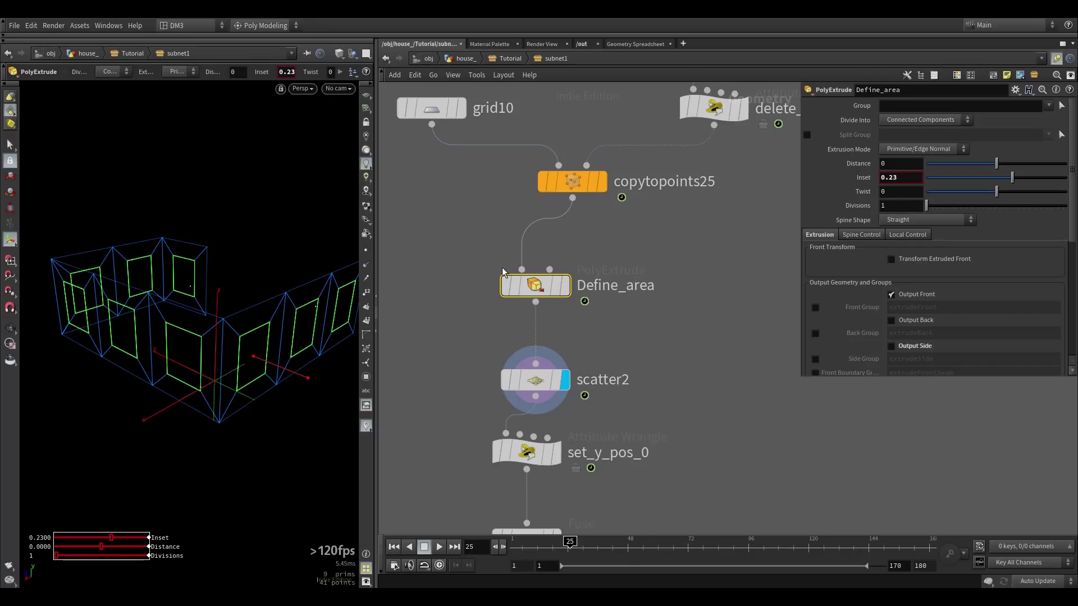
pyautogui.click(534, 382)
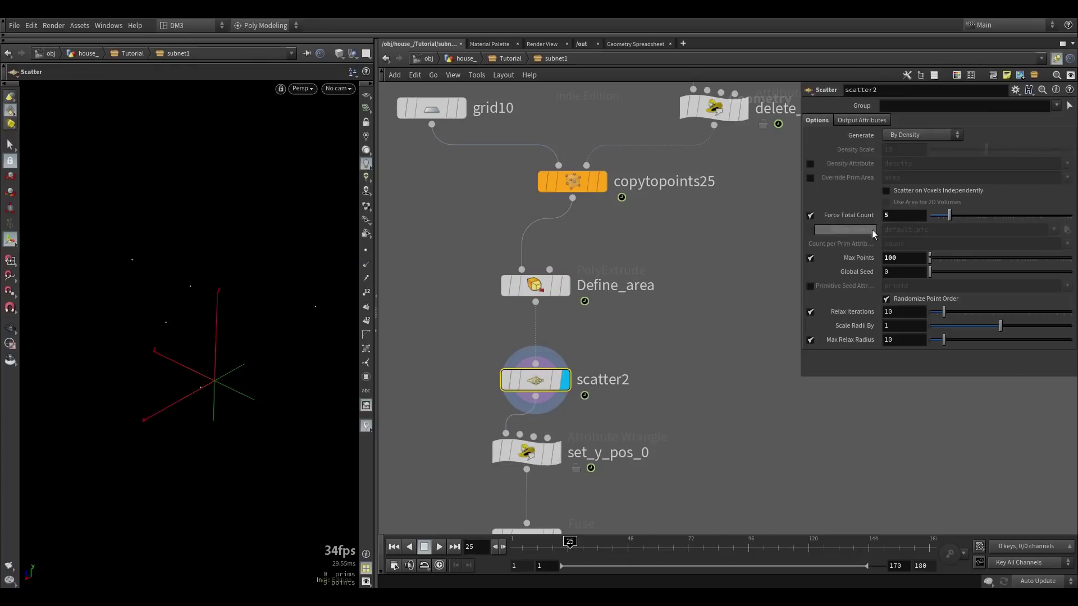
pyautogui.keyDown('alt'); pyautogui.moveTo(211, 309); pyautogui.dragTo(216, 354); pyautogui.keyUp('alt')
# Step: Display the set_y_pos_0 wrangle and review how its code affects the height of the scattered points
pyautogui.moveTo(609, 421); pyautogui.dragTo(630, 304, button='middle')
pyautogui.click(596, 339)
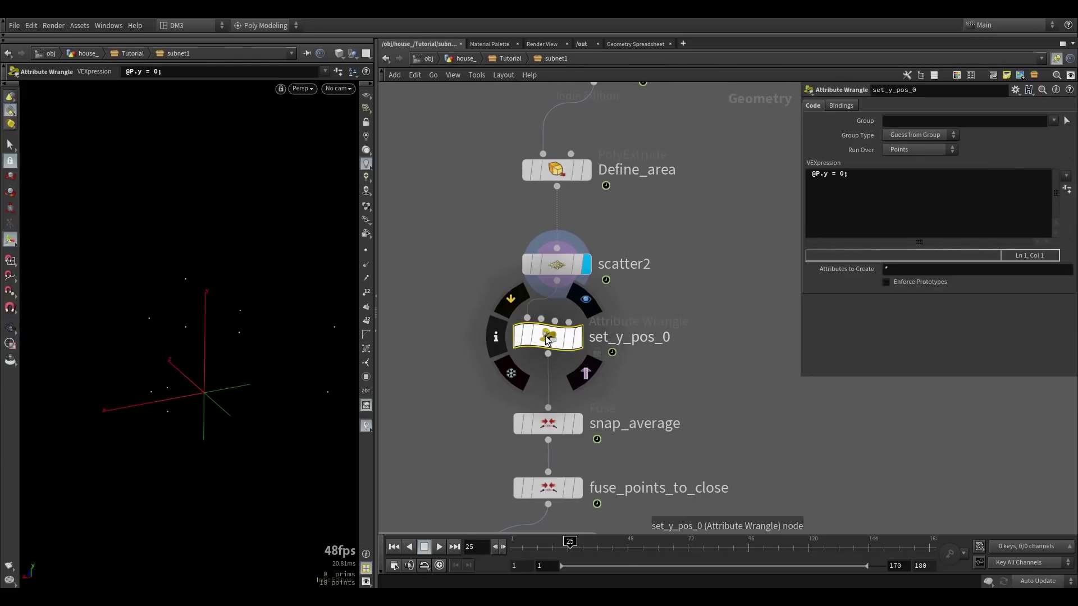
pyautogui.moveTo(294, 376); pyautogui.dragTo(313, 360)
pyautogui.press('Return')
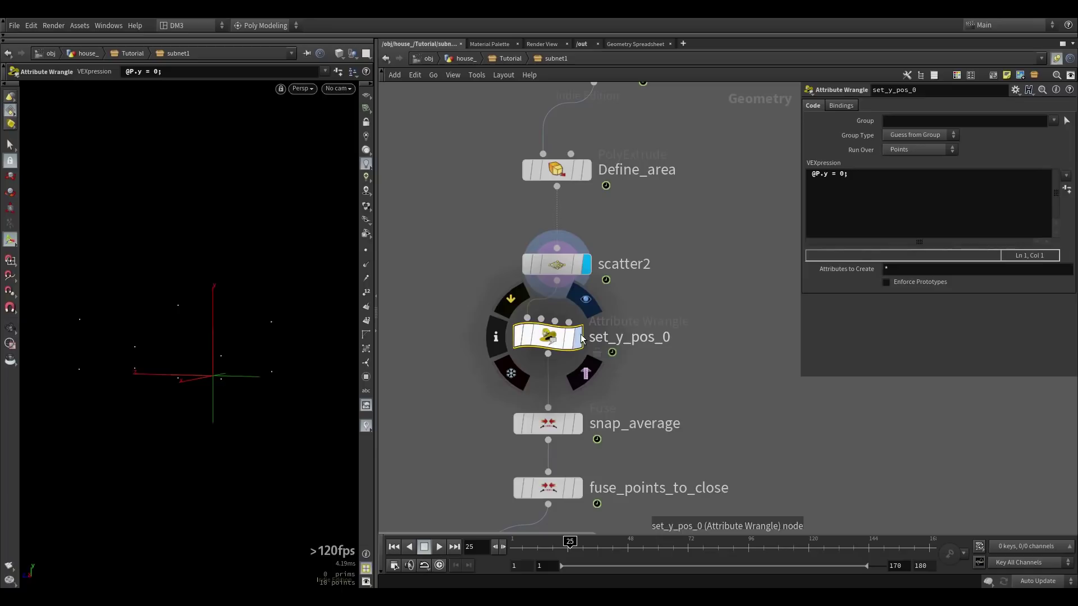
pyautogui.click(582, 339)
pyautogui.keyDown('alt'); pyautogui.moveTo(260, 373); pyautogui.dragTo(193, 356); pyautogui.keyUp('alt')
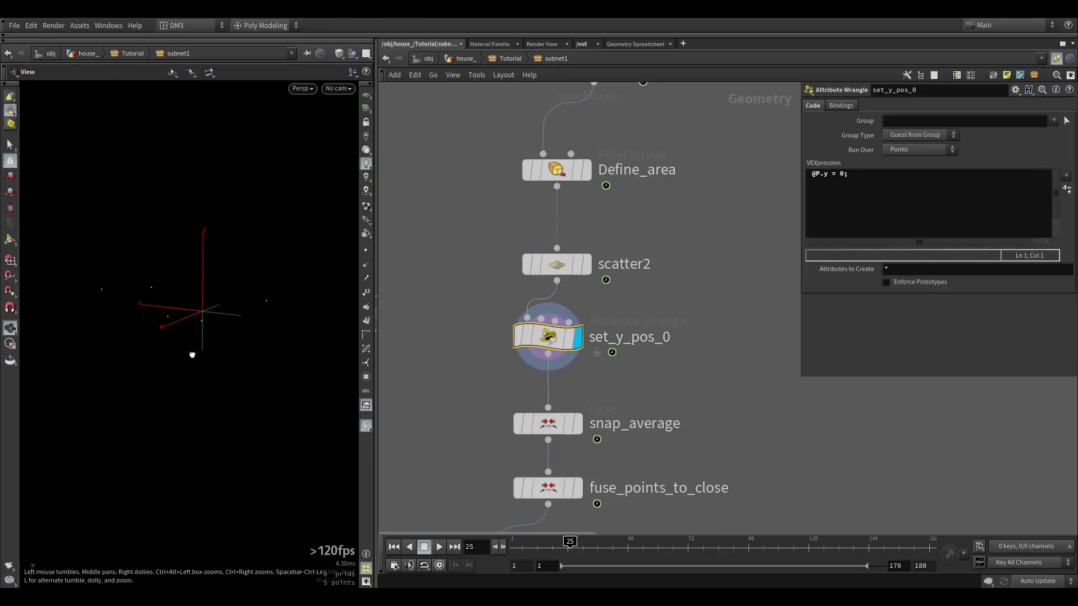
# Step: Review the snap_average and fuse_points_to_close Fuse settings against the scattered points
pyautogui.click(547, 424)
pyautogui.moveTo(644, 446); pyautogui.dragTo(695, 337, button='middle')
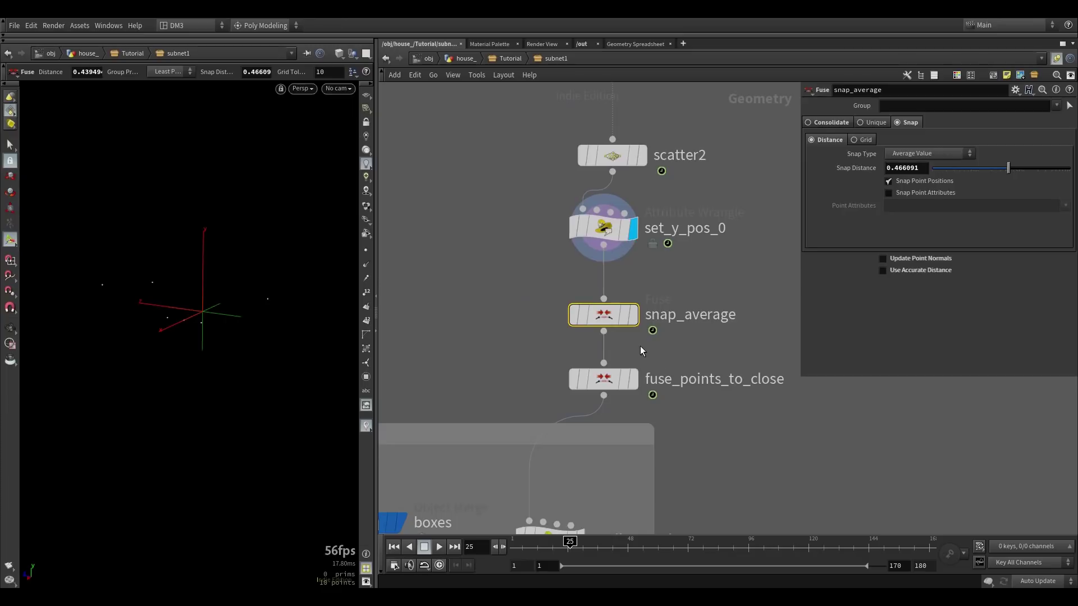
pyautogui.moveTo(611, 320)
pyautogui.keyDown('shift'); pyautogui.click(618, 387); pyautogui.keyUp('shift')
pyautogui.click(725, 430)
pyautogui.moveTo(726, 430); pyautogui.dragTo(638, 359, button='middle')
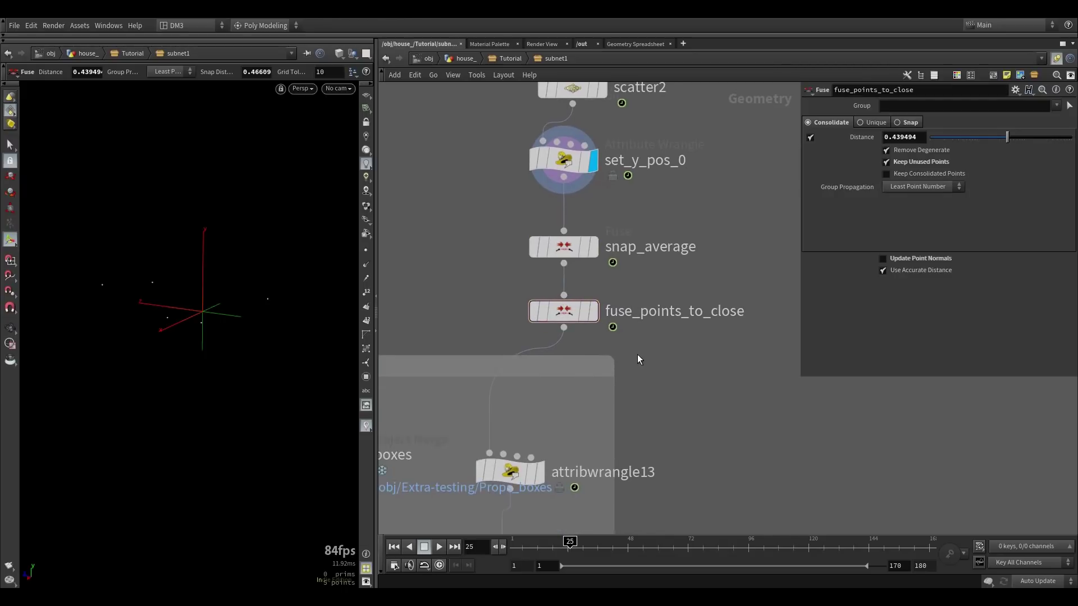
pyautogui.keyDown('alt'); pyautogui.moveTo(318, 321); pyautogui.dragTo(174, 356); pyautogui.keyUp('alt')
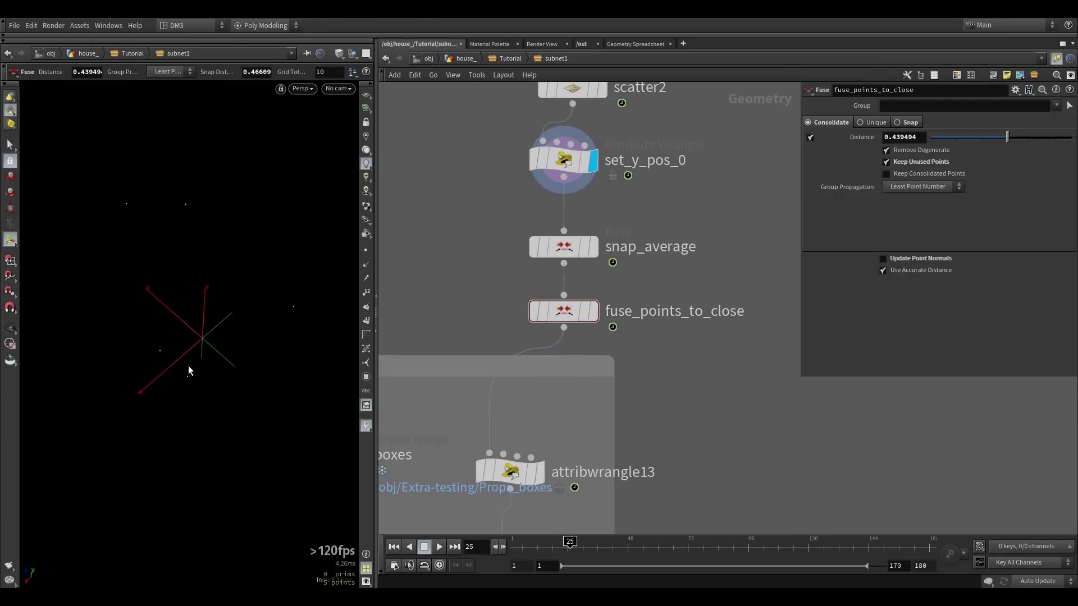
# Step: Examine the on ground network box, including its boxes and Container object merges, attribwrangle13 and the for-each loop
pyautogui.moveTo(653, 408); pyautogui.dragTo(738, 237, button='middle')
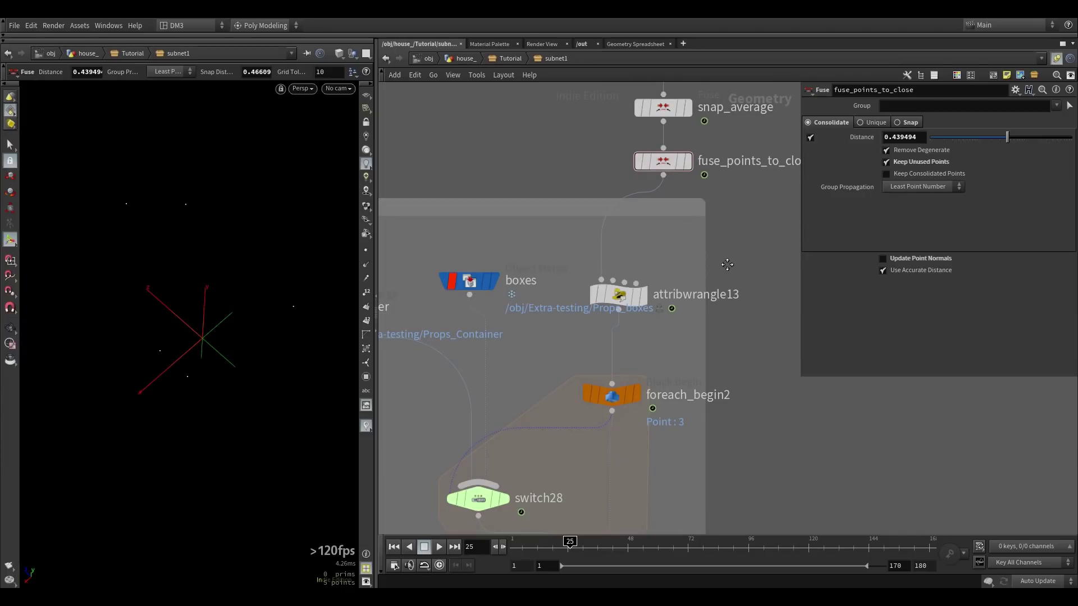
pyautogui.moveTo(726, 264); pyautogui.dragTo(685, 271, button='middle')
pyautogui.scroll(-1, 686, 272)
pyautogui.scroll(2, 605, 306)
pyautogui.moveTo(717, 355); pyautogui.dragTo(704, 245, button='middle')
pyautogui.scroll(-2, 702, 247)
pyautogui.moveTo(758, 471); pyautogui.dragTo(534, 213)
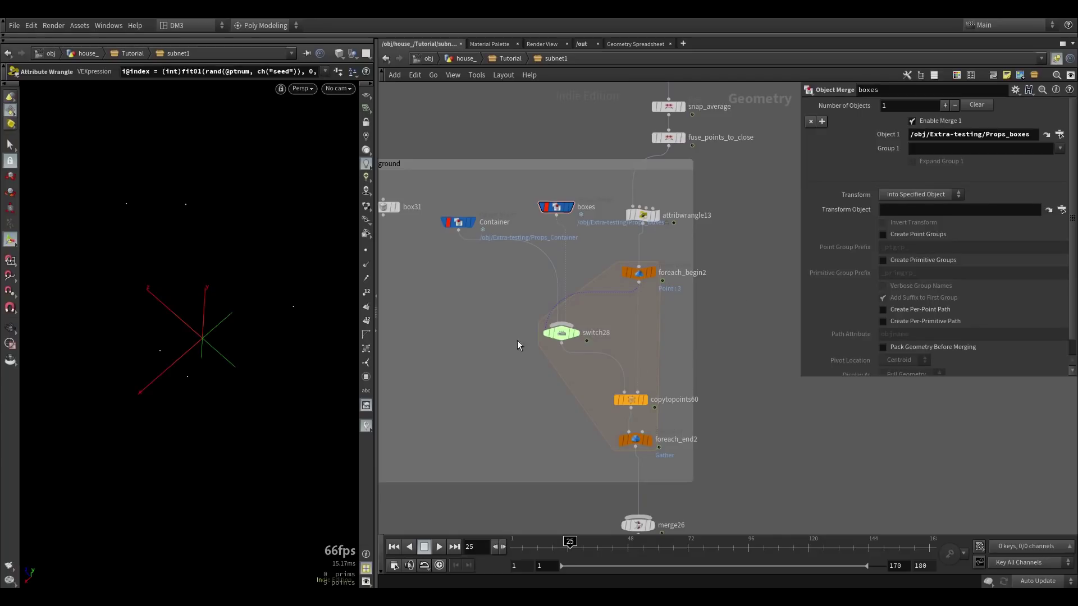
pyautogui.moveTo(486, 414); pyautogui.dragTo(554, 359, button='middle')
pyautogui.scroll(-1, 554, 359)
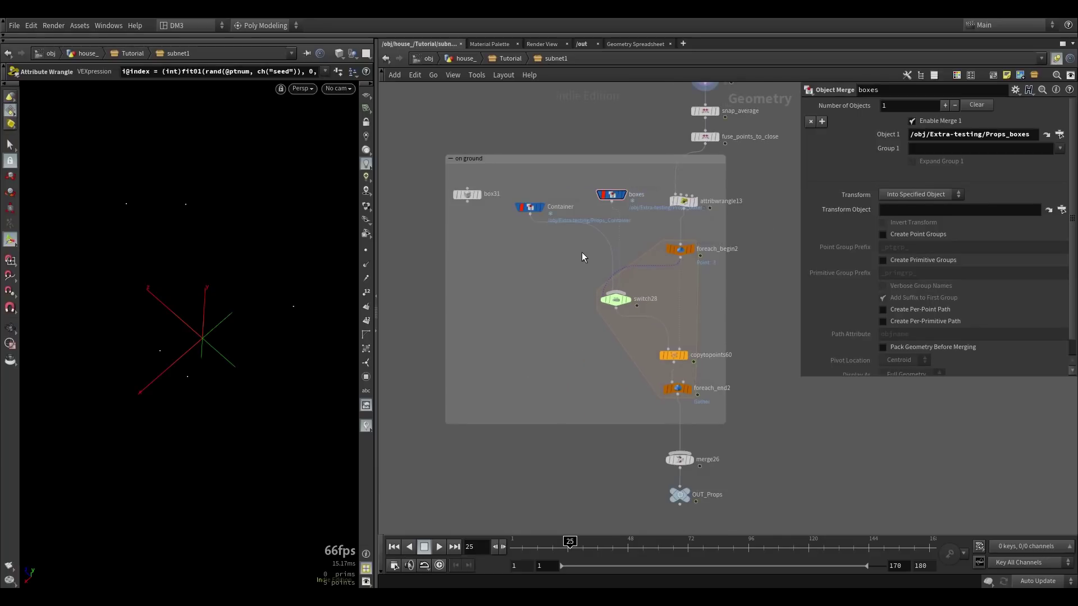
pyautogui.scroll(1, 582, 251)
pyautogui.moveTo(567, 276); pyautogui.dragTo(516, 311, button='middle')
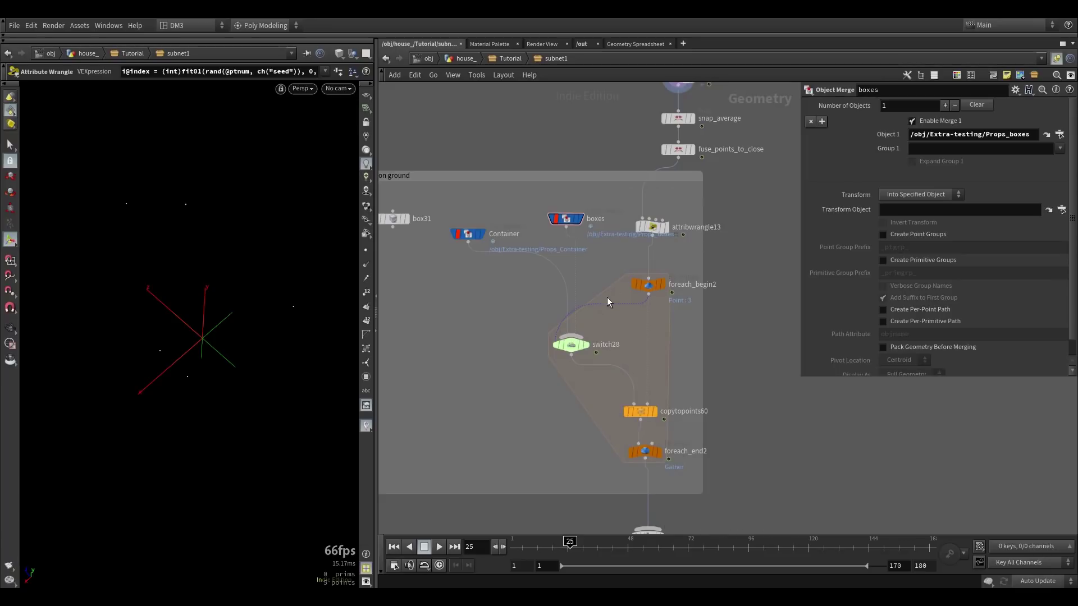
# Step: Display foreach_end2, set attribwrangle13's Seed to 0.5 and inspect how the containers and boxes are distributed
pyautogui.click(658, 452)
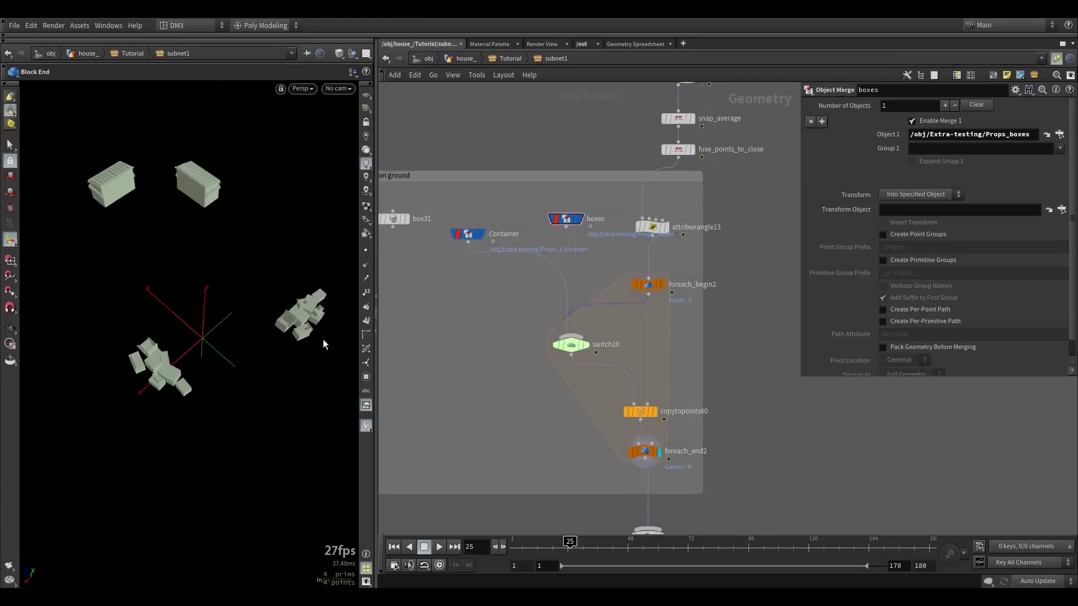
pyautogui.press('Return')
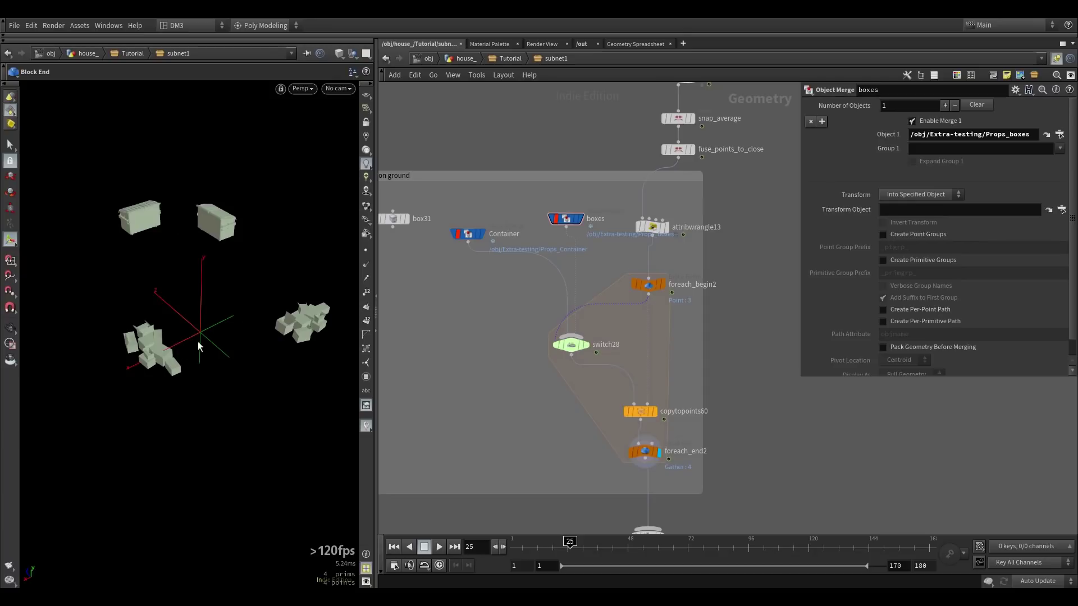
pyautogui.click(652, 227)
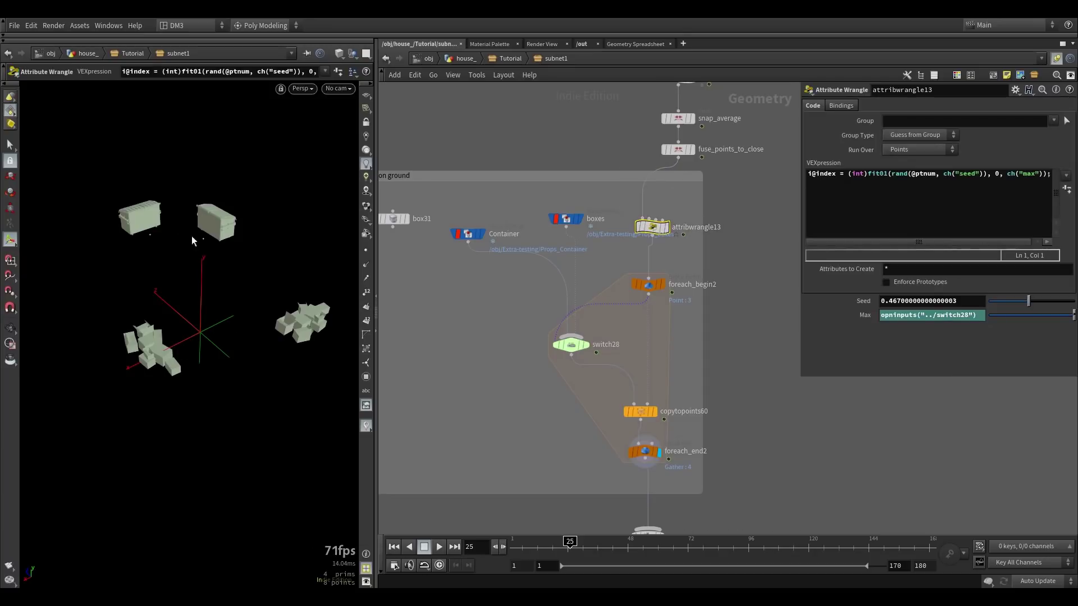
pyautogui.moveTo(661, 234)
pyautogui.moveTo(1027, 299)
pyautogui.mouseDown()
pyautogui.moveTo(1012, 298)
pyautogui.moveTo(1031, 301)
pyautogui.mouseUp()
pyautogui.moveTo(560, 220)
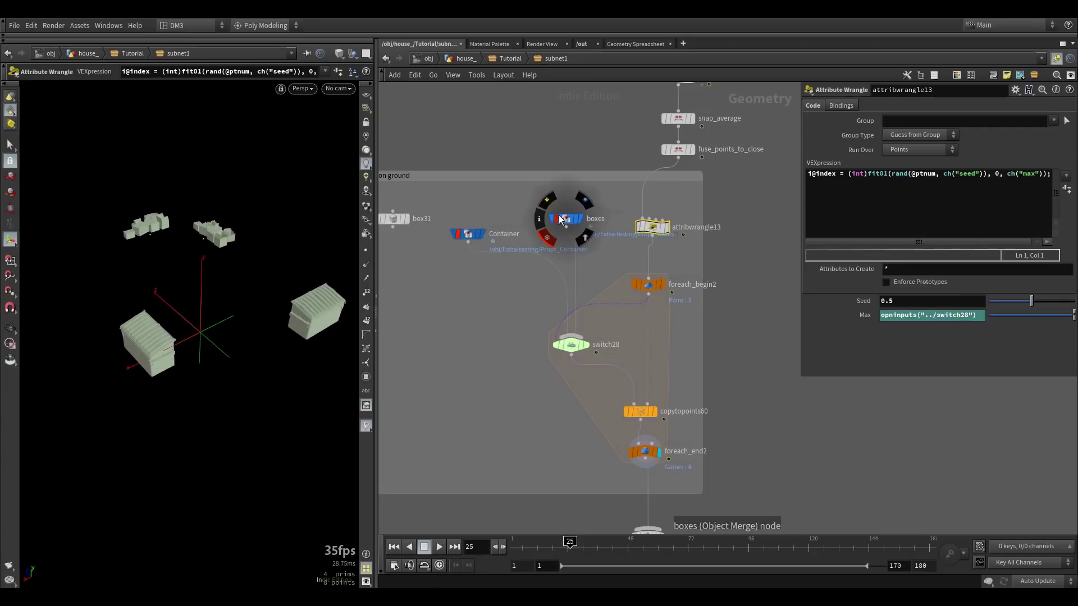
pyautogui.press('Escape')
pyautogui.moveTo(173, 288)
pyautogui.mouseDown()
pyautogui.moveTo(214, 298)
pyautogui.moveTo(175, 296)
pyautogui.moveTo(172, 279)
pyautogui.mouseUp()
pyautogui.keyDown('alt'); pyautogui.moveTo(203, 321); pyautogui.dragTo(201, 336); pyautogui.keyUp('alt')
pyautogui.scroll(-3, 694, 282)
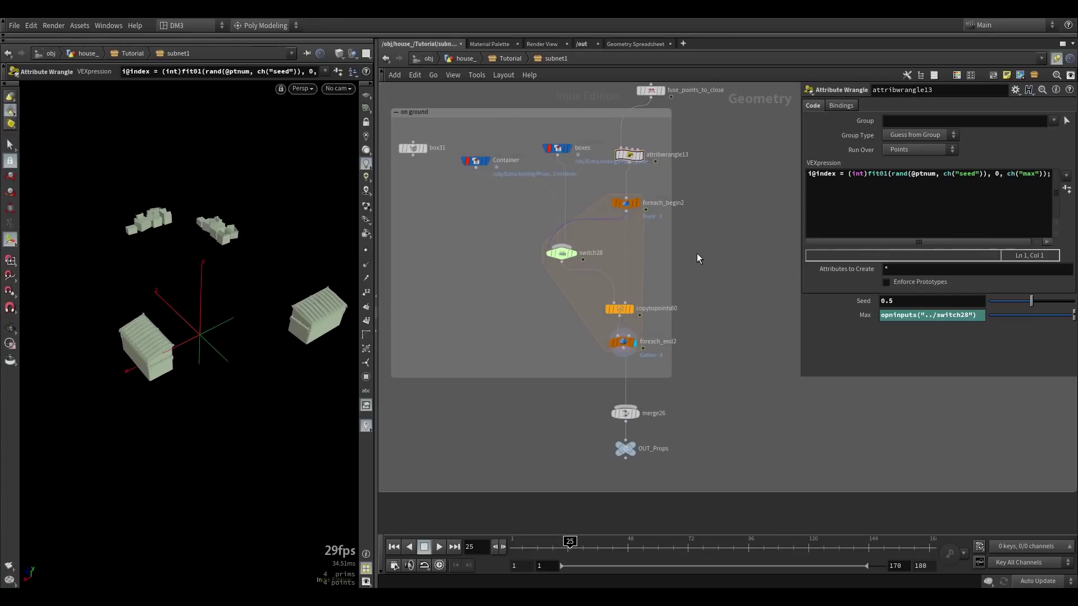
pyautogui.moveTo(703, 373); pyautogui.dragTo(658, 370, button='middle')
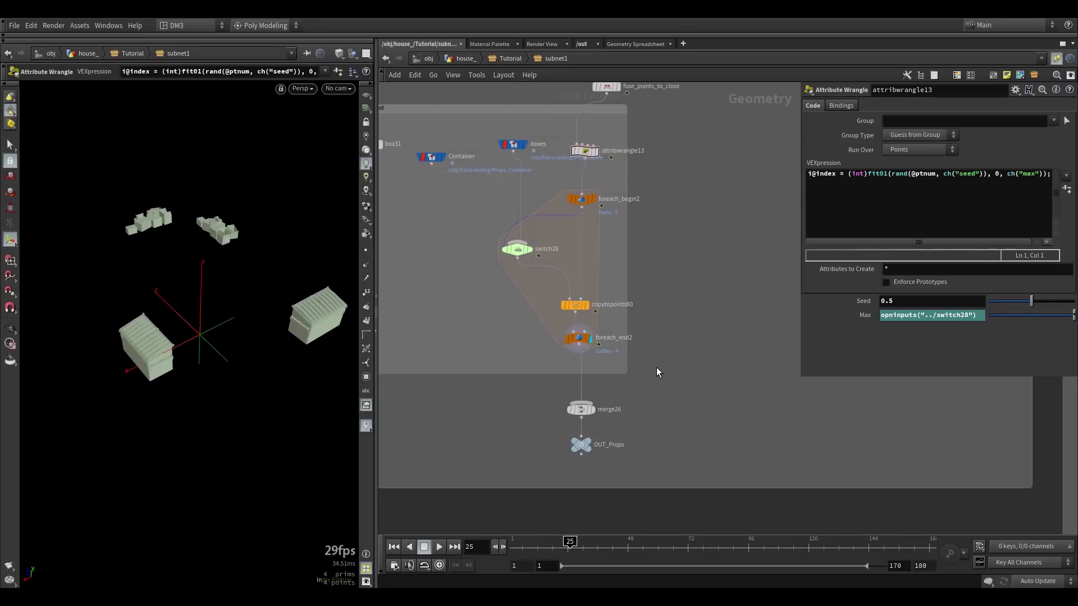
# Step: Display the OUT_Props null and inspect the finished containers and boxes around the building
pyautogui.scroll(3, 593, 460)
pyautogui.click(581, 448)
pyautogui.moveTo(178, 394)
pyautogui.keyDown('alt'); pyautogui.mouseDown()
pyautogui.moveTo(191, 373)
pyautogui.moveTo(191, 412)
pyautogui.mouseUp(); pyautogui.keyUp('alt')
pyautogui.scroll(-3, 629, 295)
pyautogui.moveTo(629, 294); pyautogui.dragTo(516, 390, button='middle')
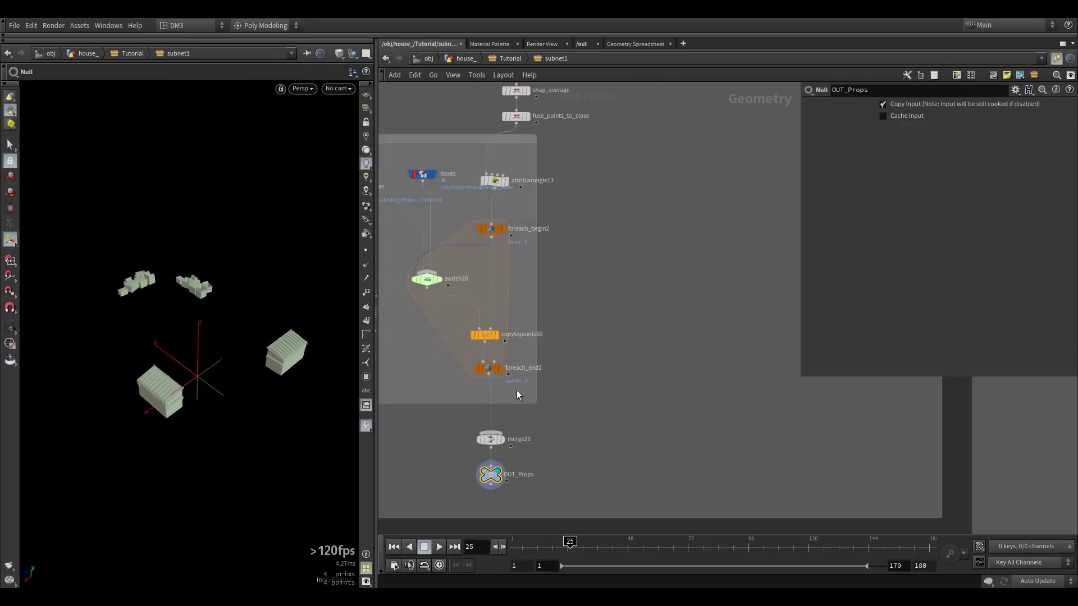
pyautogui.scroll(-5, 516, 389)
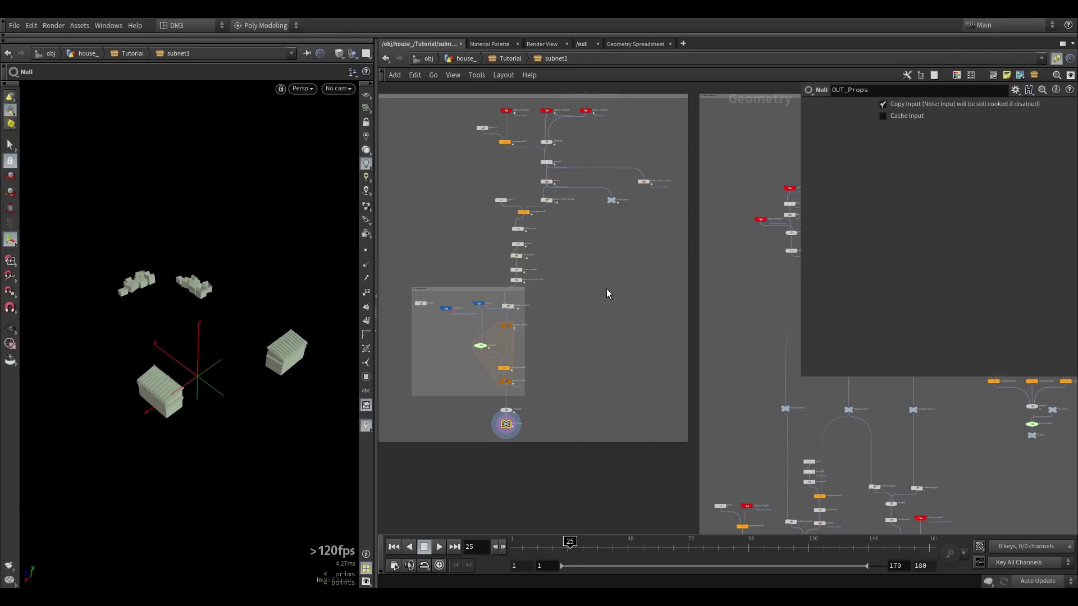
# Step: In the Roof + fence network, move object_merge17 further above Filter_out_corners and display its roof mid points
pyautogui.scroll(-3, 528, 232)
pyautogui.scroll(5, 533, 240)
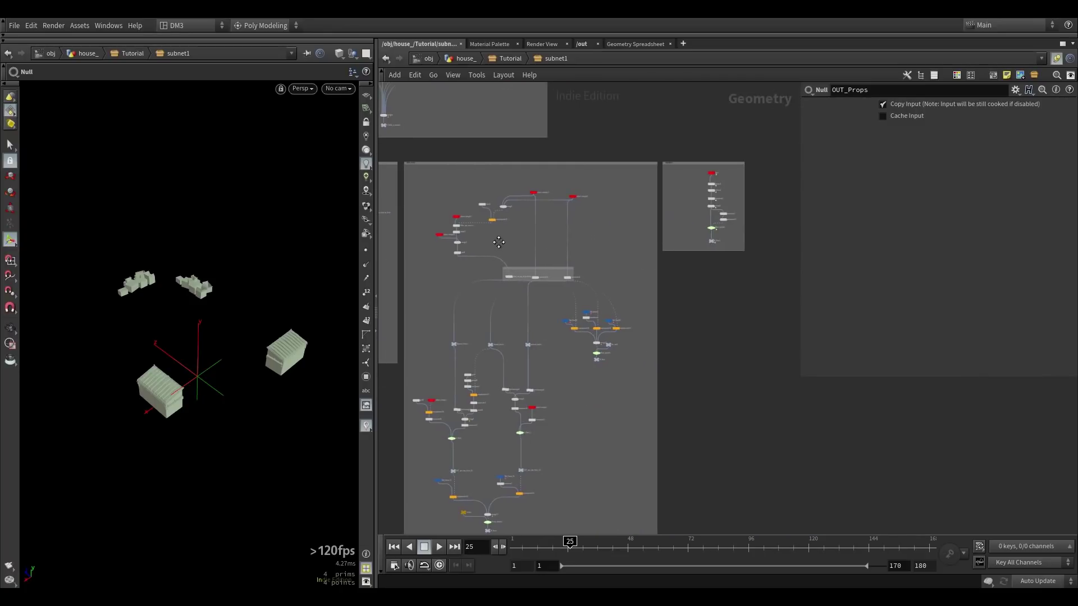
pyautogui.scroll(4, 471, 191)
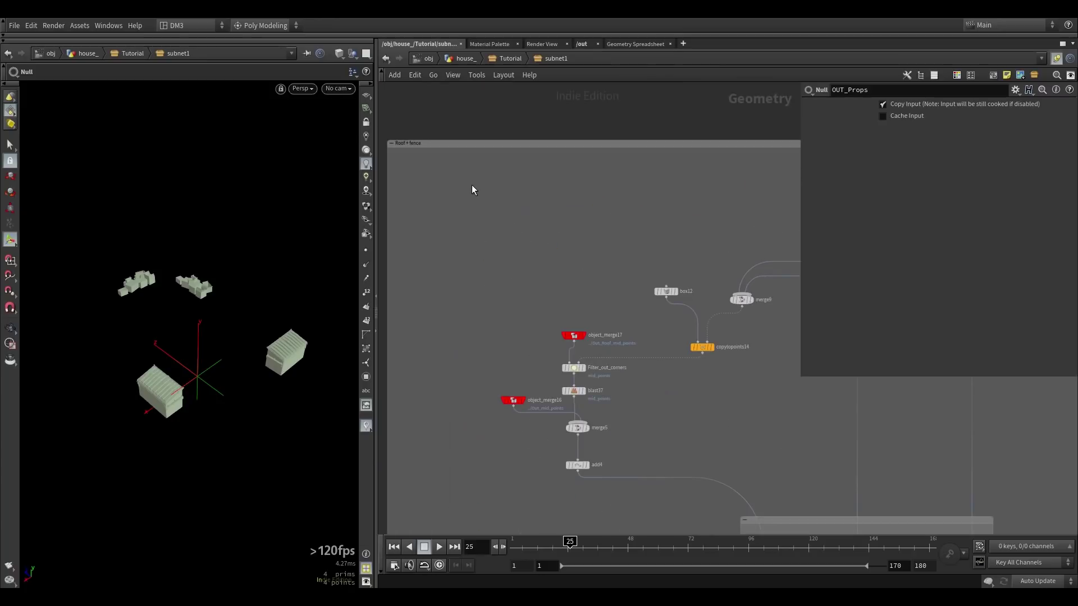
pyautogui.scroll(-3, 536, 175)
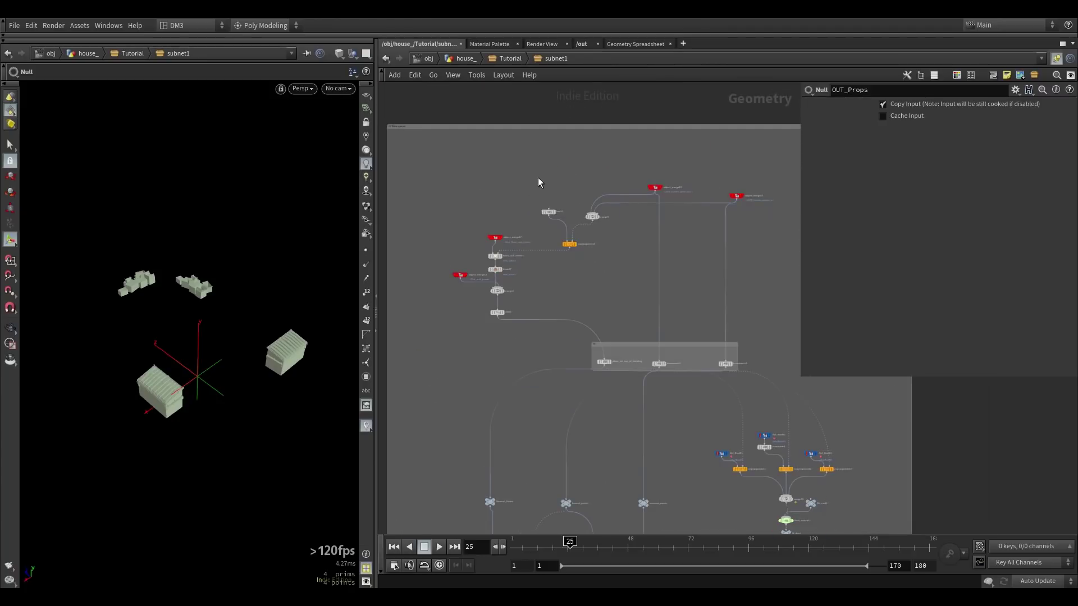
pyautogui.scroll(3, 594, 282)
pyautogui.scroll(5, 447, 233)
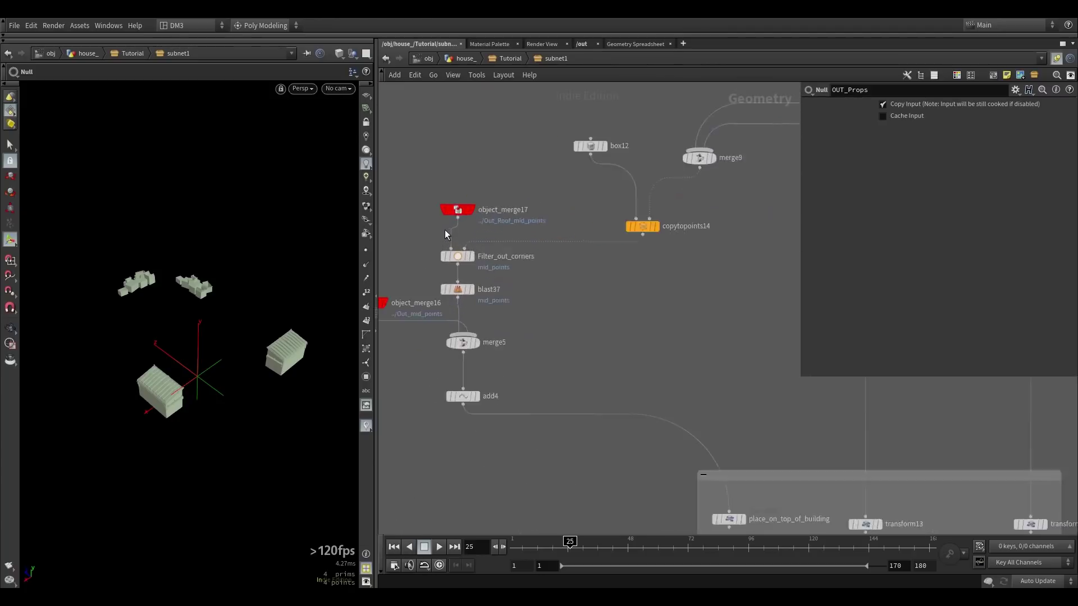
pyautogui.moveTo(466, 206); pyautogui.dragTo(477, 133)
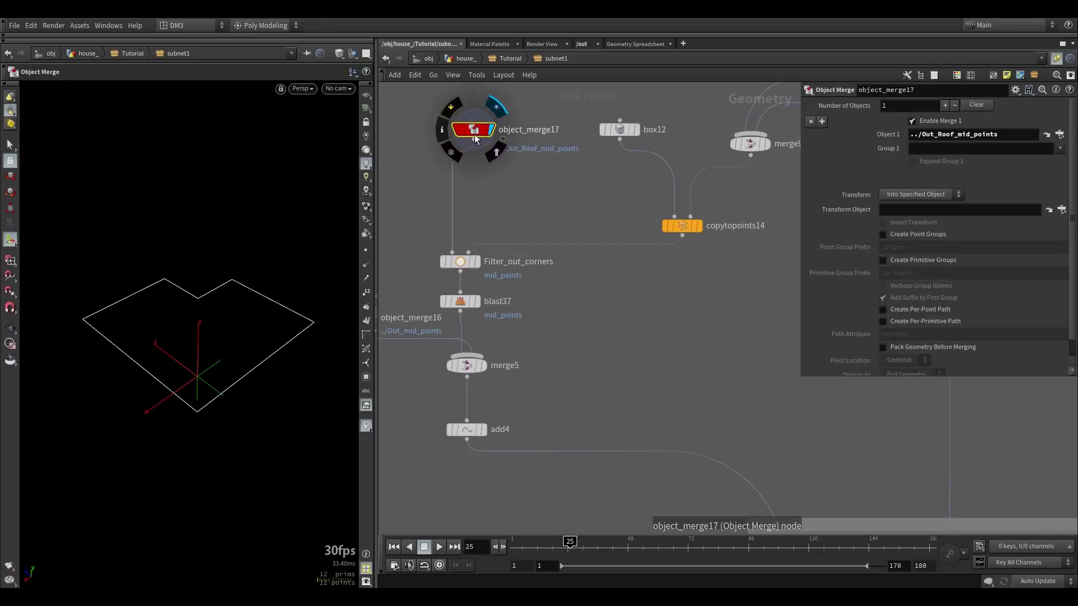
pyautogui.click(474, 135)
pyautogui.moveTo(537, 185); pyautogui.dragTo(542, 211, button='middle')
pyautogui.scroll(-2, 542, 211)
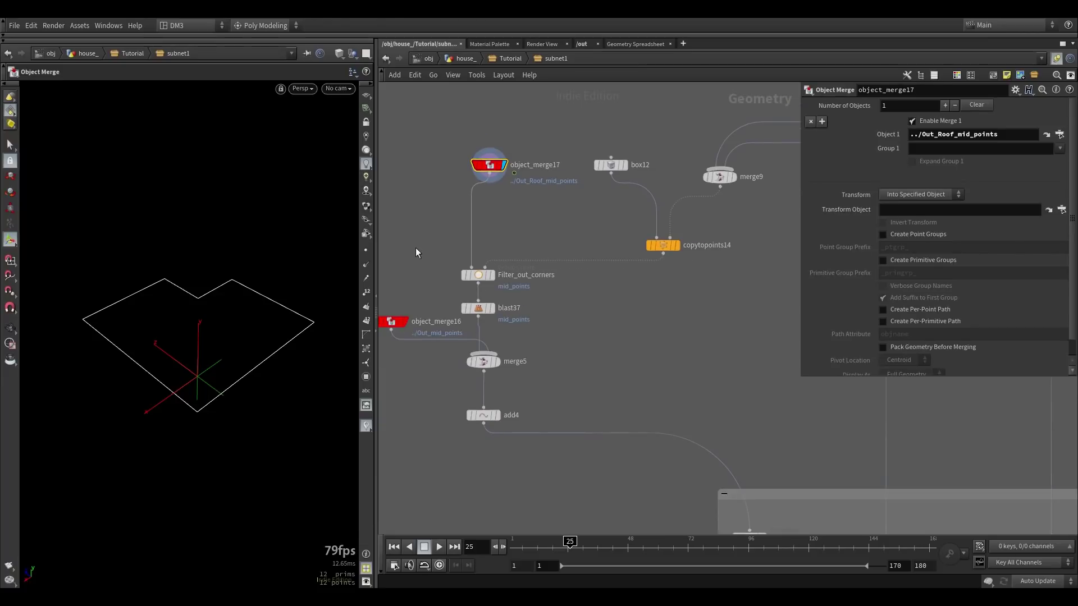
# Step: Display the two corner-point object merges that feed merge9 and inspect their points on the roof outline
pyautogui.scroll(-1, 486, 214)
pyautogui.moveTo(486, 213); pyautogui.dragTo(534, 203, button='middle')
pyautogui.moveTo(634, 195); pyautogui.dragTo(419, 263, button='middle')
pyautogui.scroll(1, 648, 181)
pyautogui.click(655, 180)
pyautogui.moveTo(672, 234); pyautogui.dragTo(507, 254, button='middle')
pyautogui.scroll(-1, 507, 255)
pyautogui.scroll(1, 658, 227)
pyautogui.click(662, 227)
pyautogui.scroll(-1, 584, 312)
pyautogui.moveTo(584, 312); pyautogui.dragTo(784, 202, button='middle')
pyautogui.scroll(-1, 627, 254)
pyautogui.scroll(1, 444, 257)
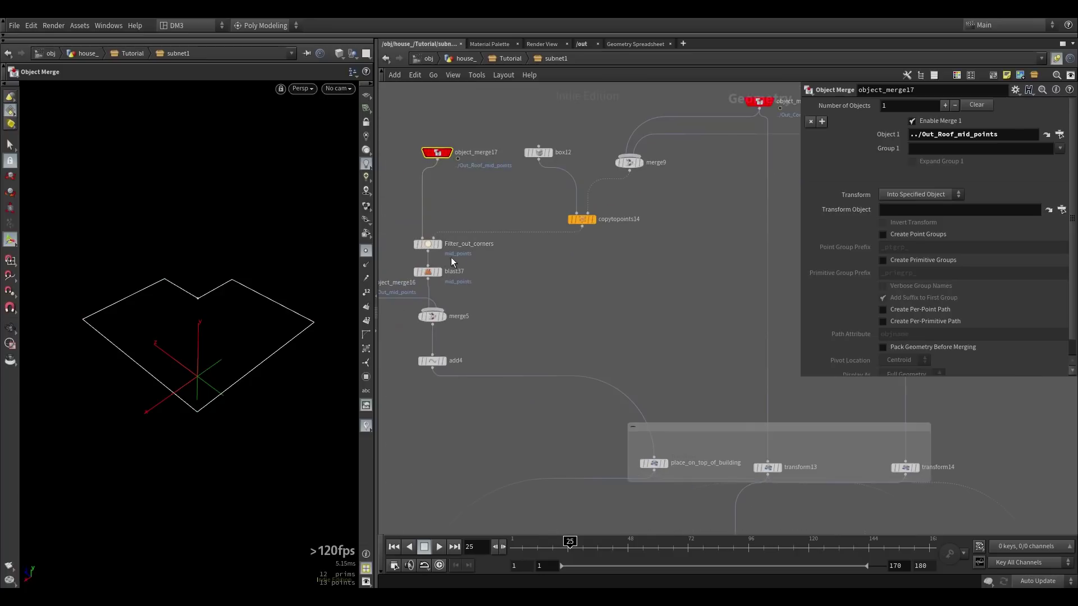
# Step: Display blast37 with Filter_out_corners templated to compare the blasted mid_points group against the full roof outline
pyautogui.moveTo(443, 257); pyautogui.dragTo(550, 236, button='middle')
pyautogui.scroll(1, 510, 121)
pyautogui.scroll(2, 547, 242)
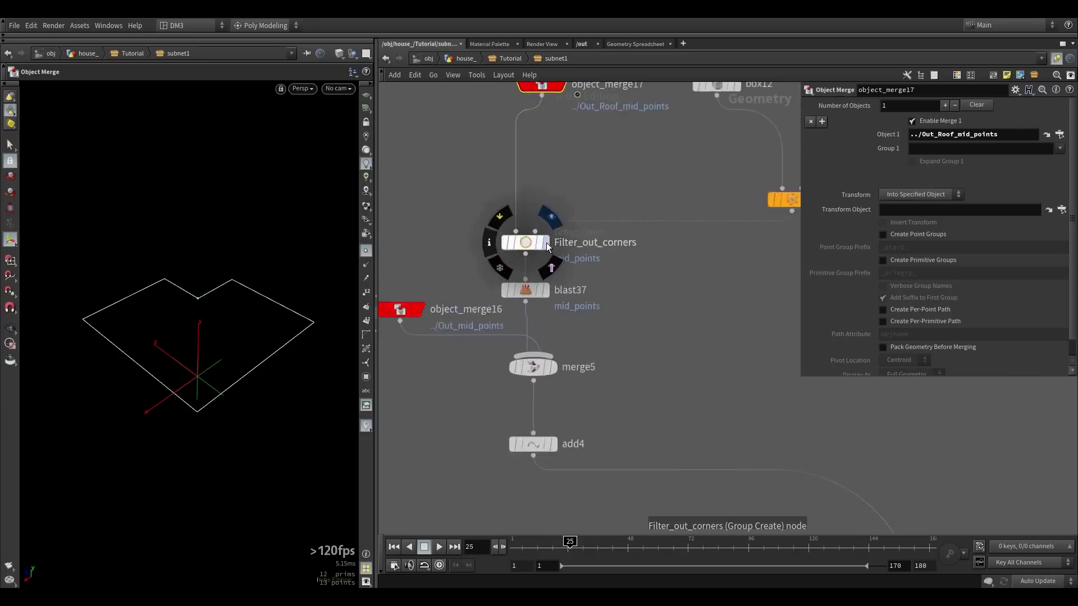
pyautogui.click(546, 242)
pyautogui.click(548, 299)
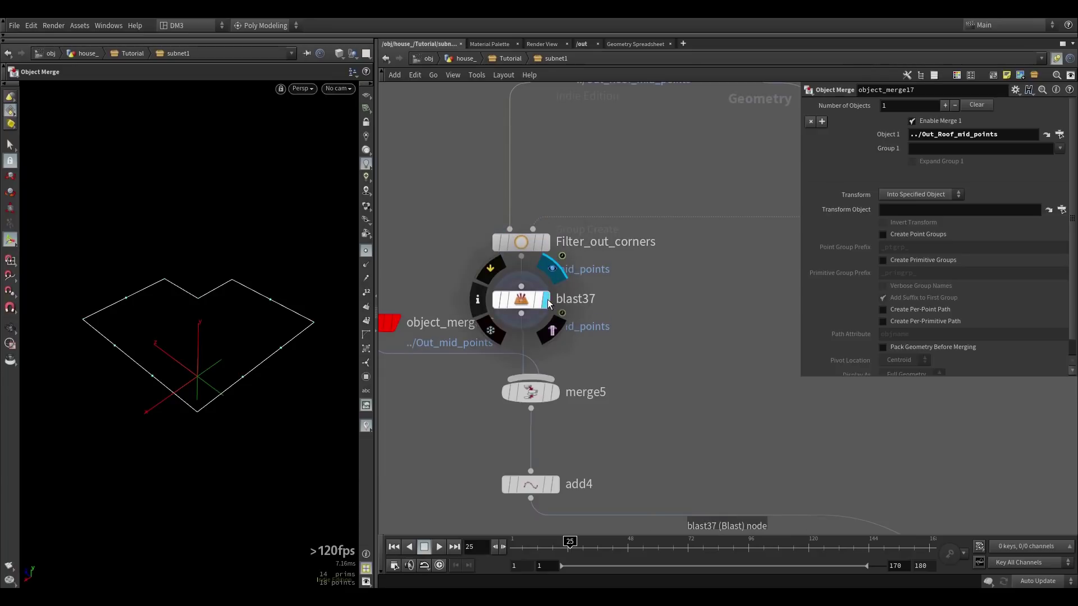
pyautogui.click(521, 302)
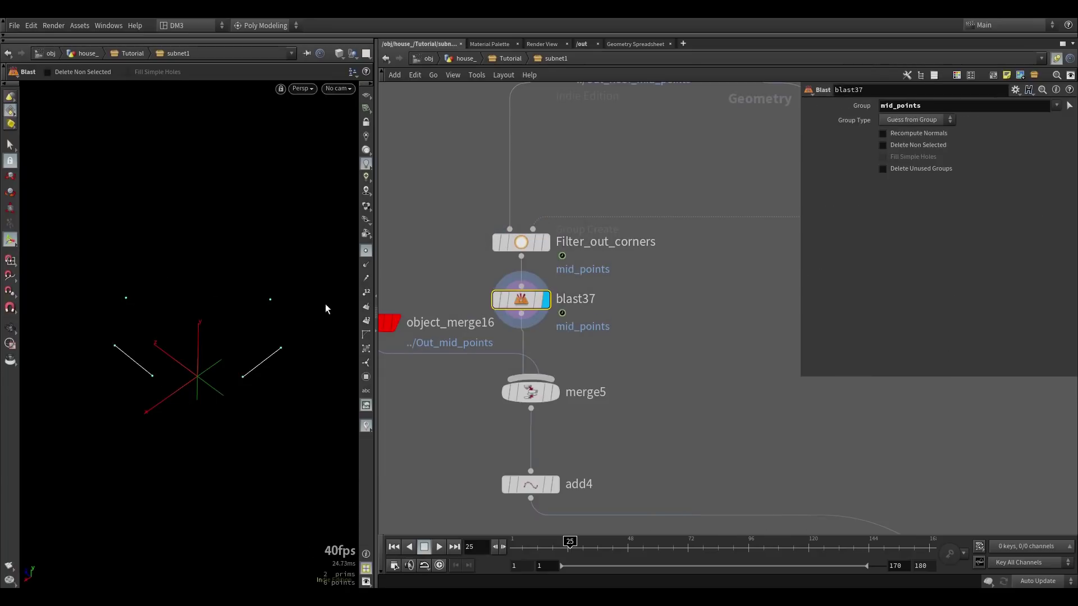
pyautogui.click(538, 242)
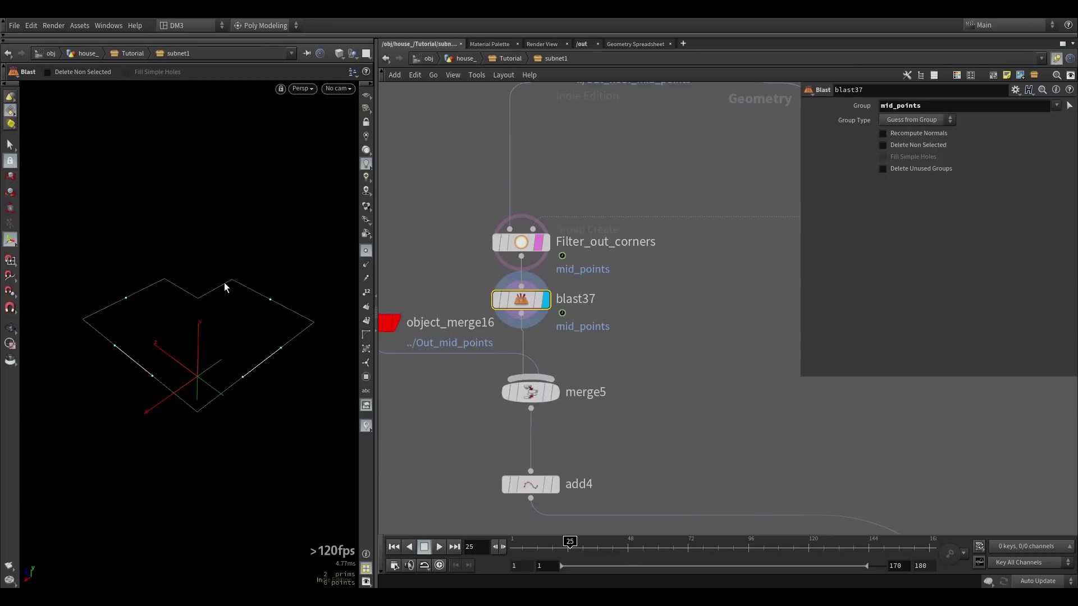
# Step: Display the Ref_Roof01 and Ref_Roof02 object merges and inspect the shapes of the roof modules
pyautogui.scroll(-3, 642, 282)
pyautogui.moveTo(658, 293); pyautogui.dragTo(540, 312, button='middle')
pyautogui.scroll(-3, 540, 312)
pyautogui.scroll(-3, 549, 308)
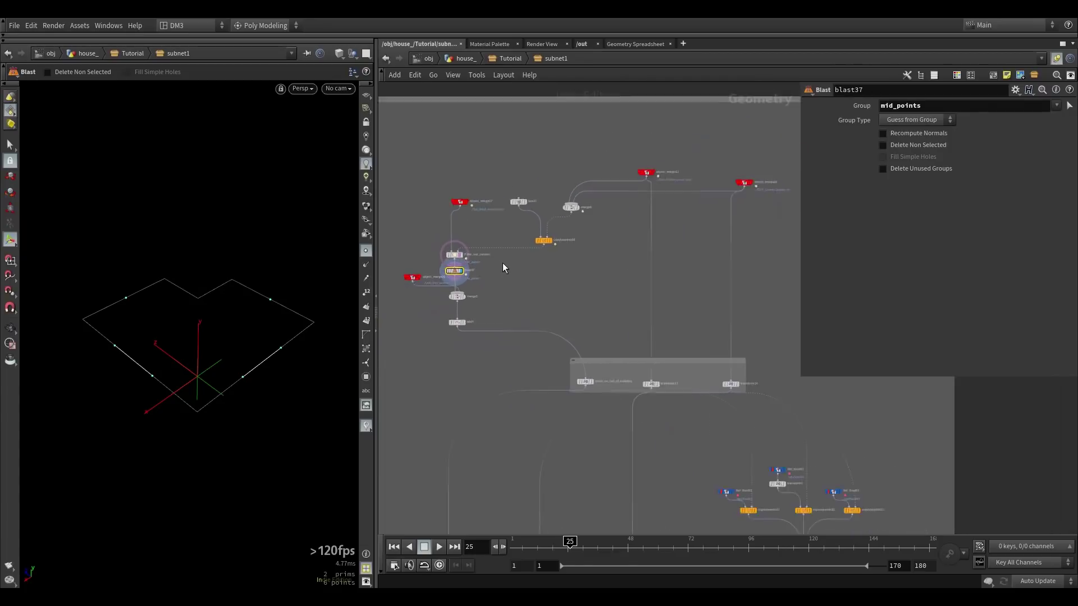
pyautogui.scroll(5, 693, 459)
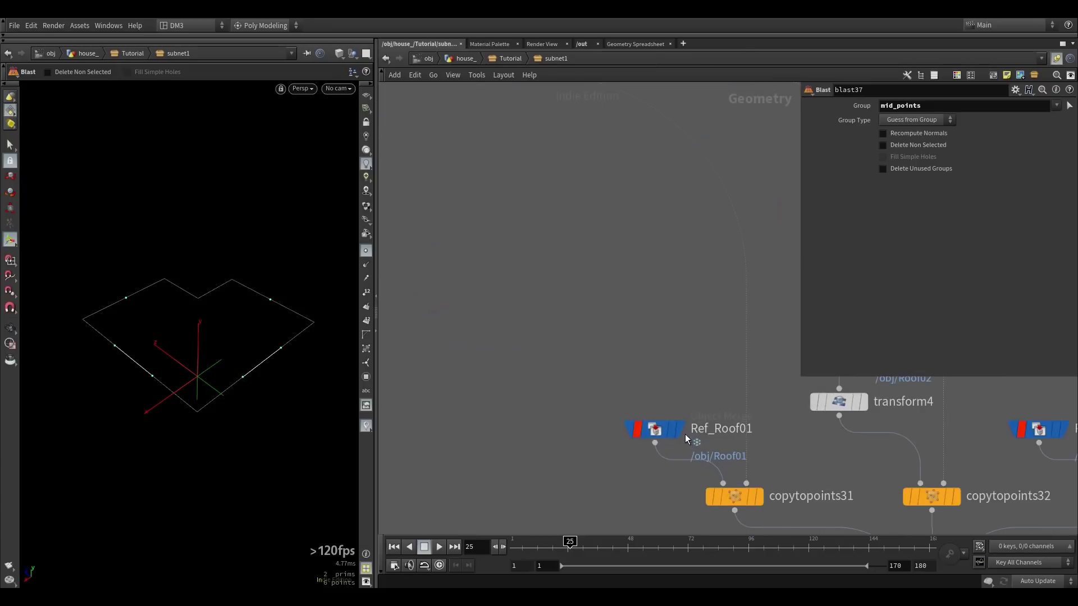
pyautogui.click(685, 434)
pyautogui.scroll(-2, 511, 328)
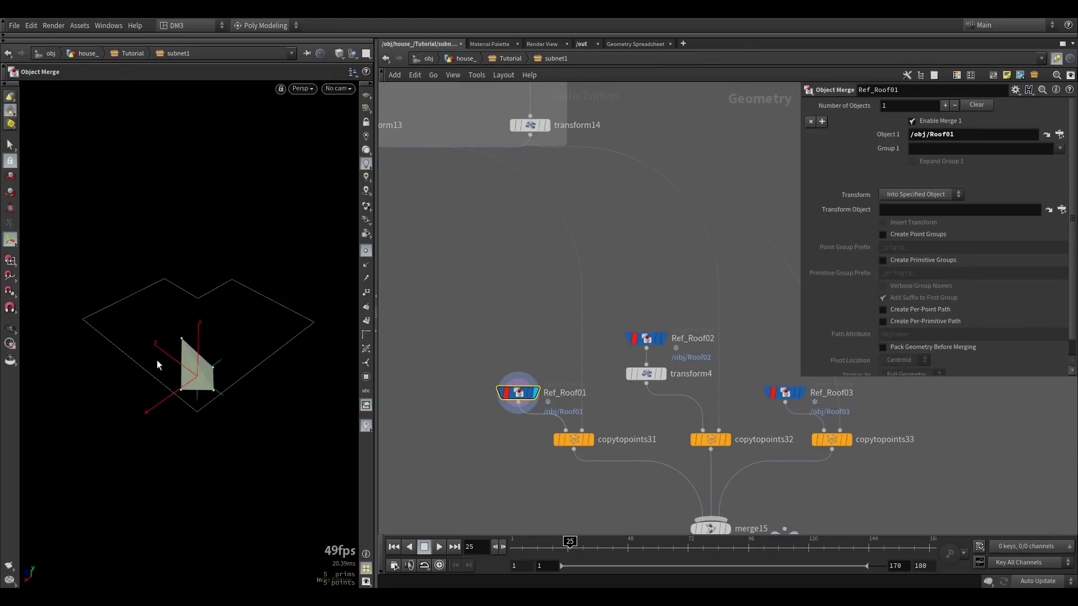
pyautogui.click(655, 338)
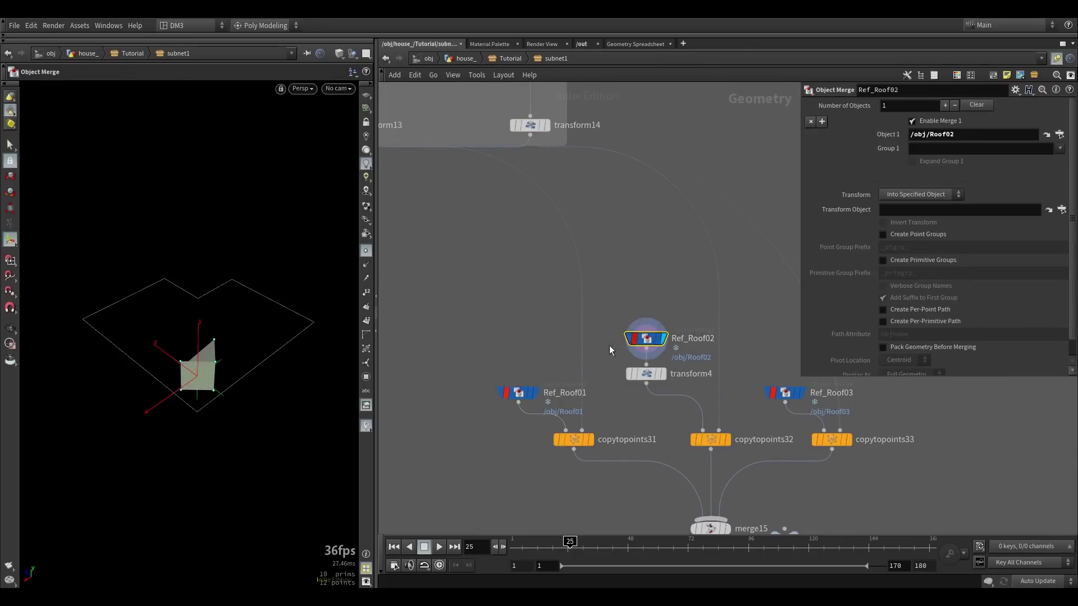
pyautogui.press('Escape')
pyautogui.moveTo(221, 330); pyautogui.dragTo(161, 395)
pyautogui.press('Return')
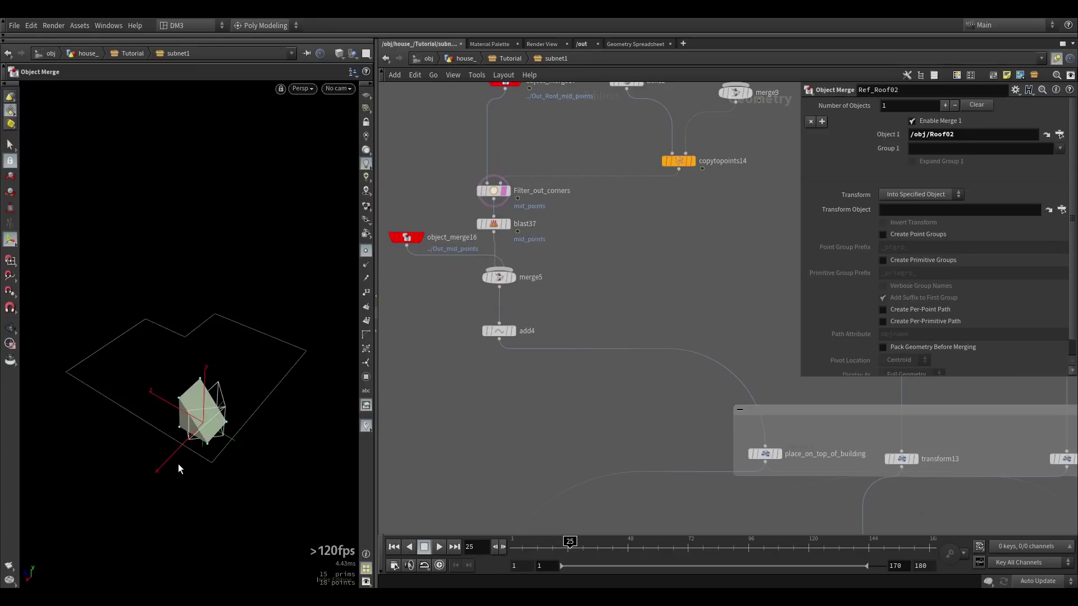
# Step: Display blast37 and merge5 to review the combined mid points, and move object_merge16 further away from merge5
pyautogui.scroll(3, 512, 231)
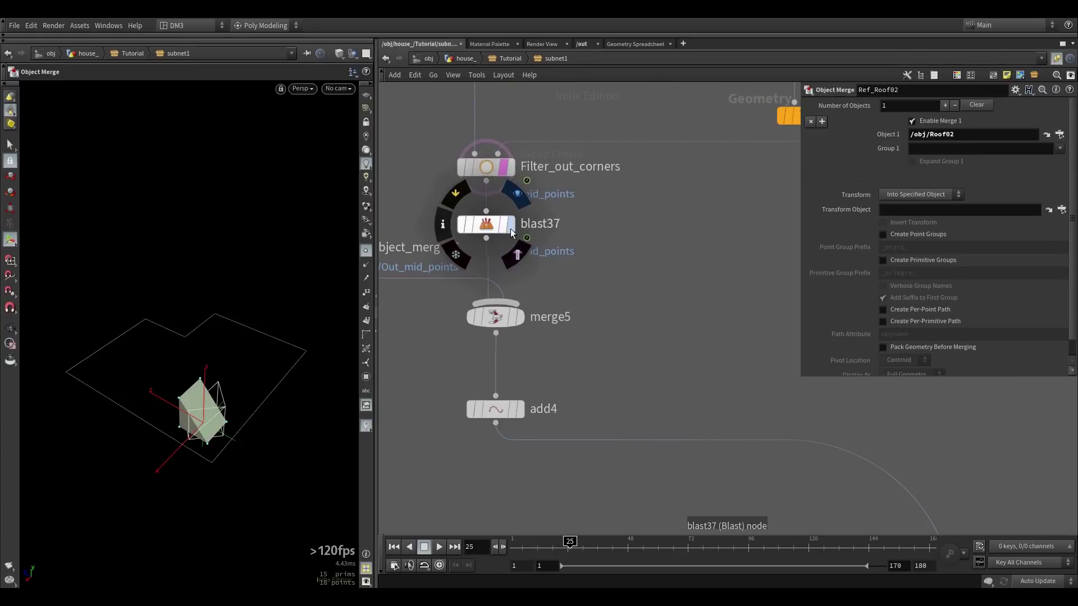
pyautogui.click(511, 227)
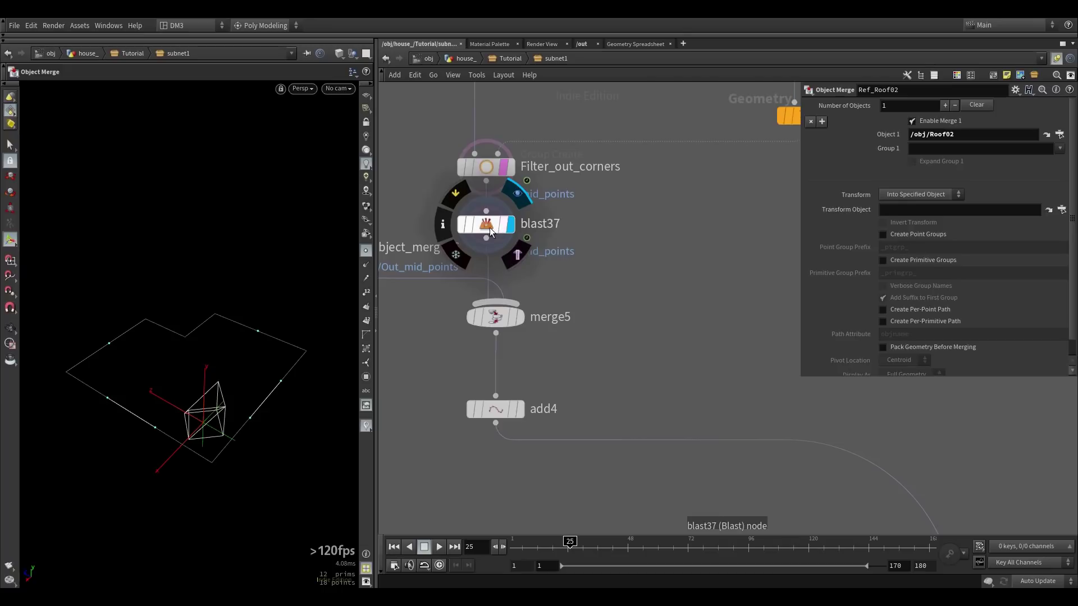
pyautogui.click(489, 226)
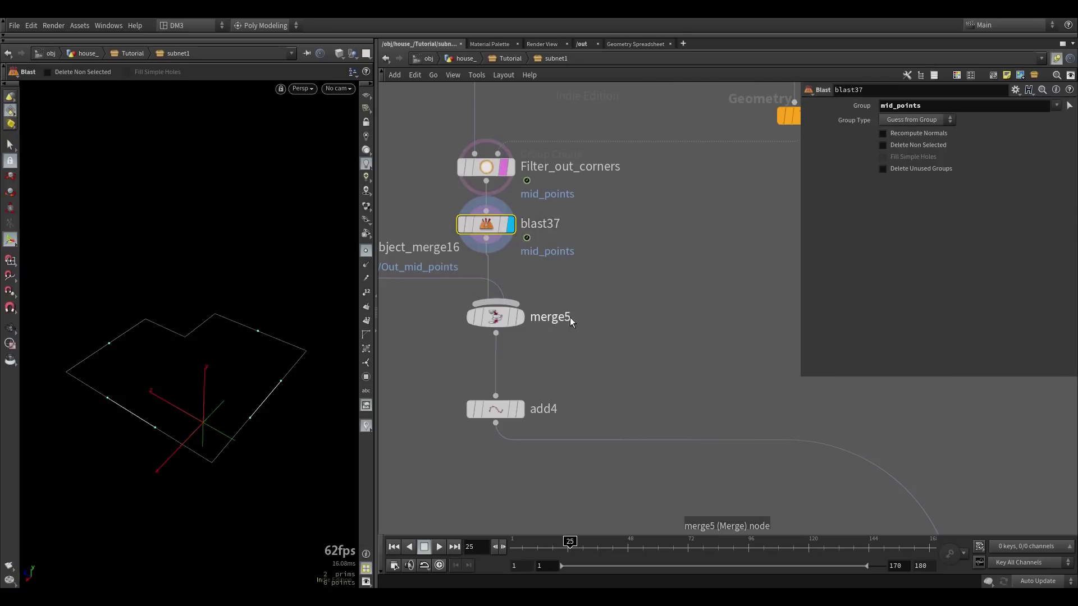
pyautogui.moveTo(570, 315); pyautogui.dragTo(726, 292, button='middle')
pyautogui.click(678, 281)
pyautogui.click(660, 283)
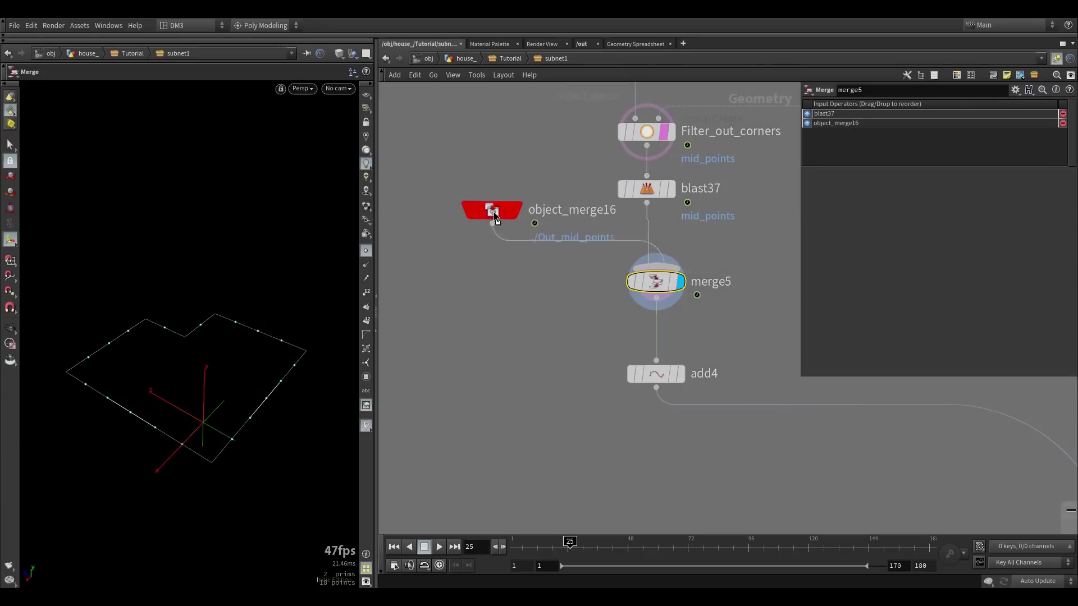
pyautogui.moveTo(494, 212); pyautogui.dragTo(453, 213)
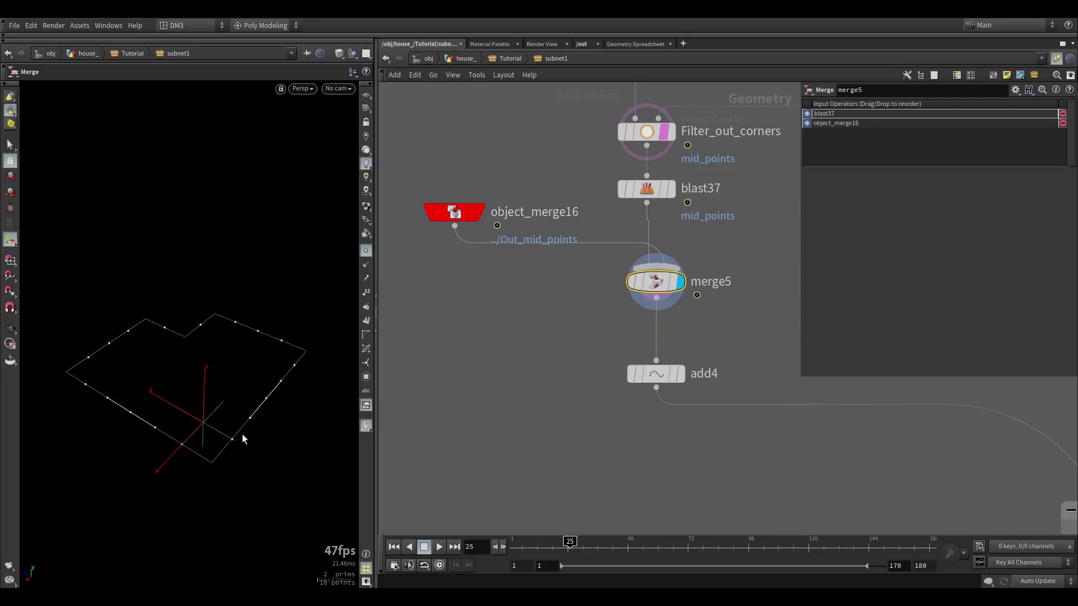
# Step: Display add4 and review its Delete Geometry But Keep the Points option
pyautogui.moveTo(714, 315); pyautogui.dragTo(569, 255, button='middle')
pyautogui.scroll(-3, 600, 321)
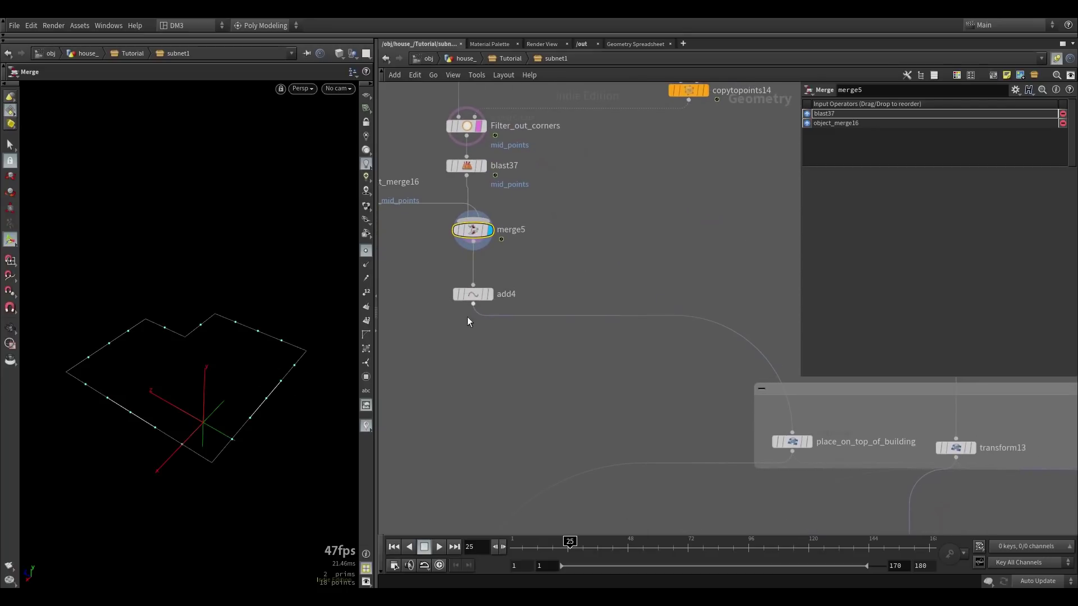
pyautogui.click(483, 296)
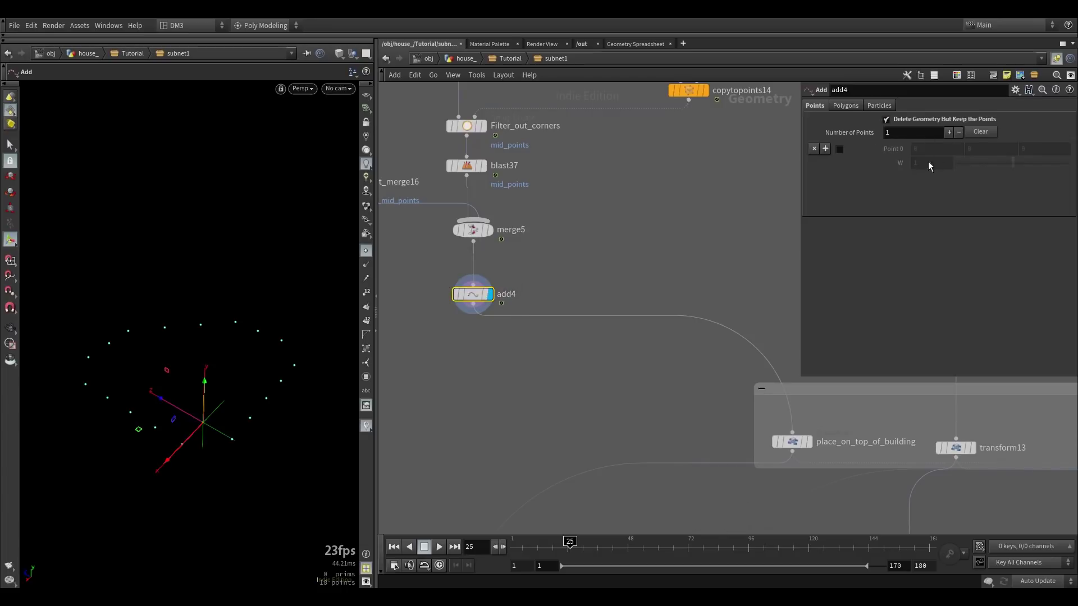
# Step: Display the place_on_top_of_building transform and review how its Translate expression raises the points to roof height
pyautogui.moveTo(682, 307); pyautogui.dragTo(568, 277, button='middle')
pyautogui.scroll(-2, 567, 276)
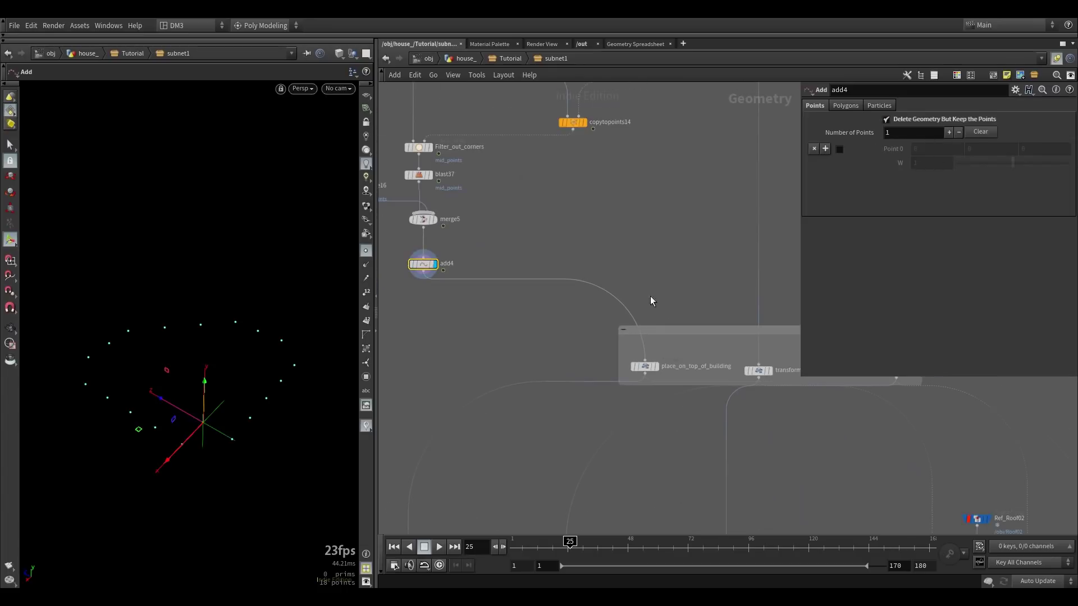
pyautogui.scroll(4, 651, 367)
pyautogui.click(660, 364)
pyautogui.click(641, 365)
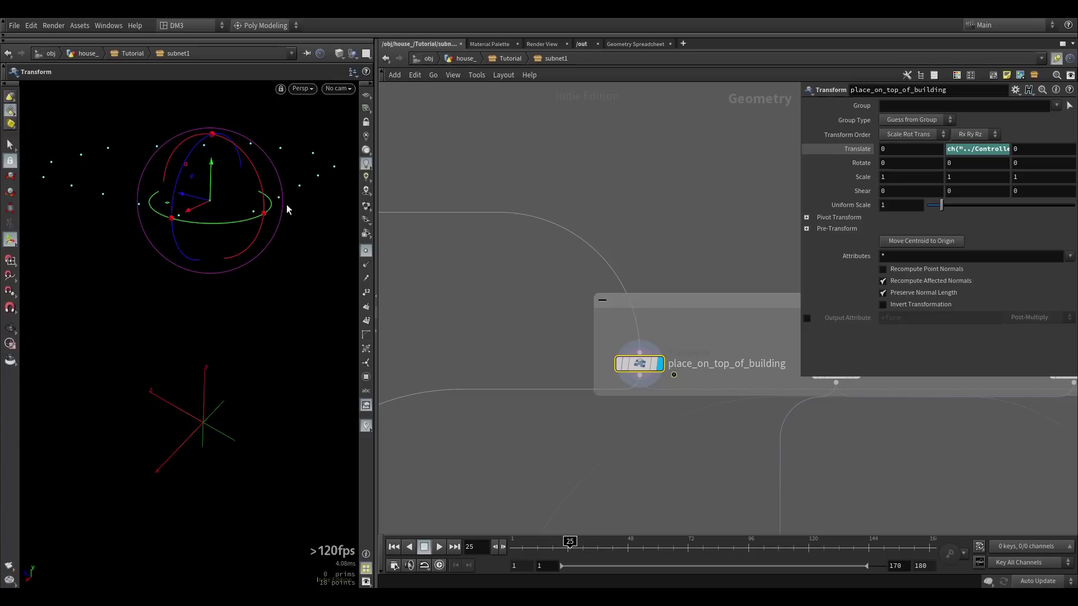
pyautogui.press('Escape')
pyautogui.moveTo(223, 377); pyautogui.dragTo(183, 330)
pyautogui.press('t')
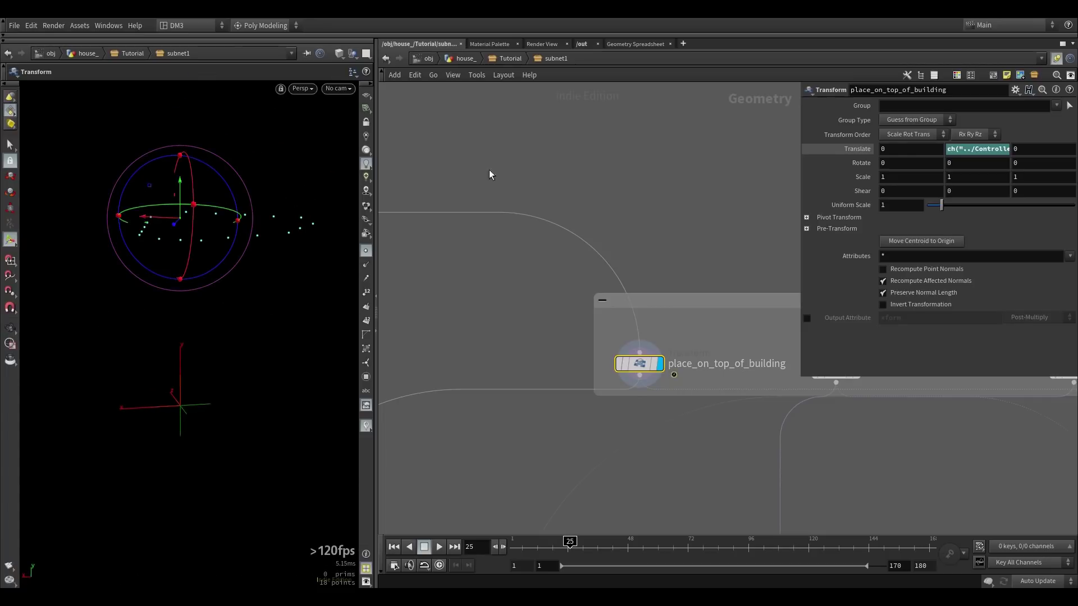
# Step: Trace the corner-point object merges down through transform13 and transform14 to the roof copy nodes
pyautogui.scroll(-3, 712, 224)
pyautogui.moveTo(711, 223); pyautogui.dragTo(581, 181, button='middle')
pyautogui.moveTo(664, 311); pyautogui.dragTo(547, 276, button='middle')
pyautogui.scroll(-1, 547, 277)
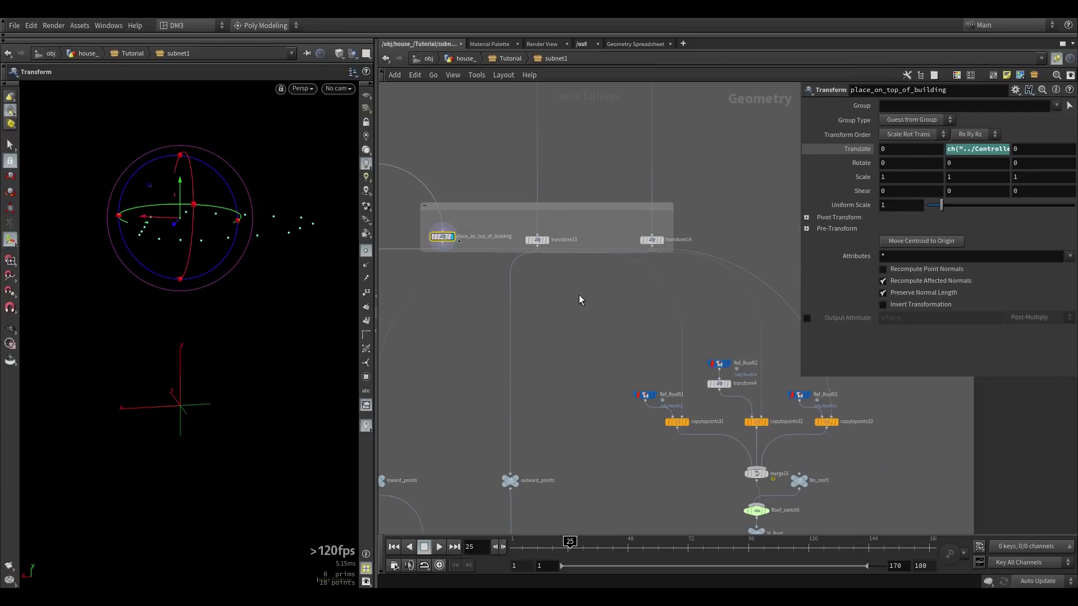
pyautogui.moveTo(563, 231); pyautogui.dragTo(560, 365, button='middle')
pyautogui.scroll(-1, 560, 366)
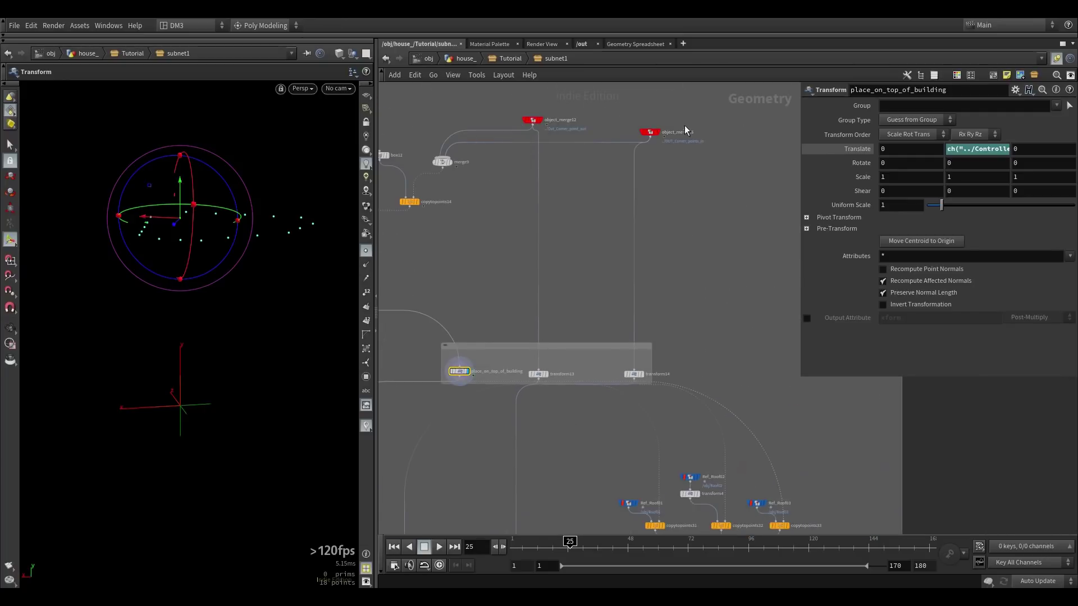
pyautogui.moveTo(527, 376); pyautogui.dragTo(477, 306, button='middle')
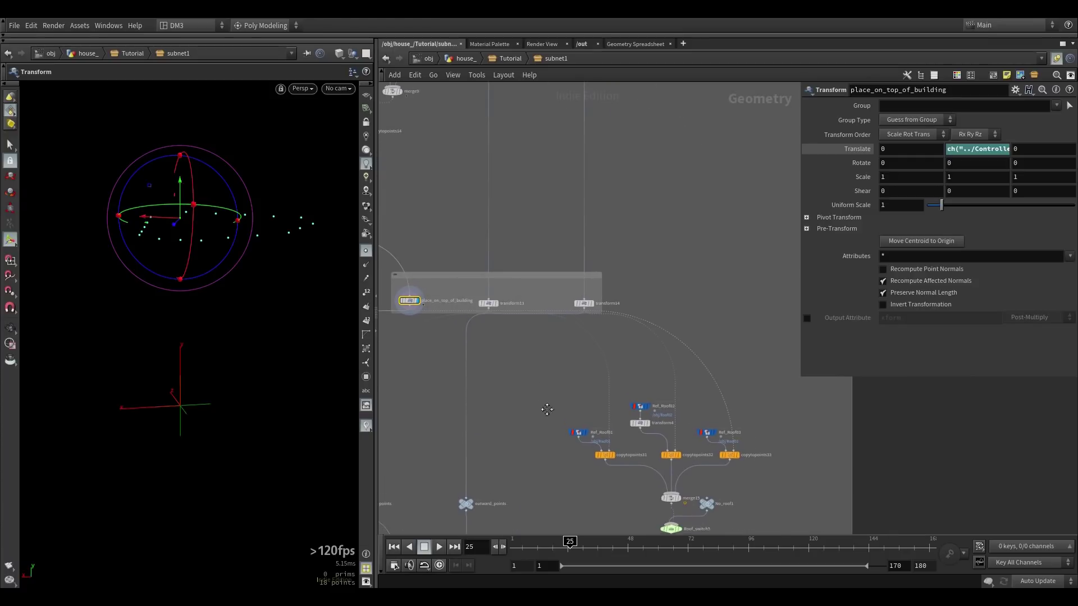
# Step: Display merge15 and inspect the assembled roof from several angles, checking it in wireframe as well
pyautogui.moveTo(547, 413); pyautogui.dragTo(562, 323, button='middle')
pyautogui.scroll(5, 619, 388)
pyautogui.moveTo(618, 388); pyautogui.dragTo(550, 319, button='middle')
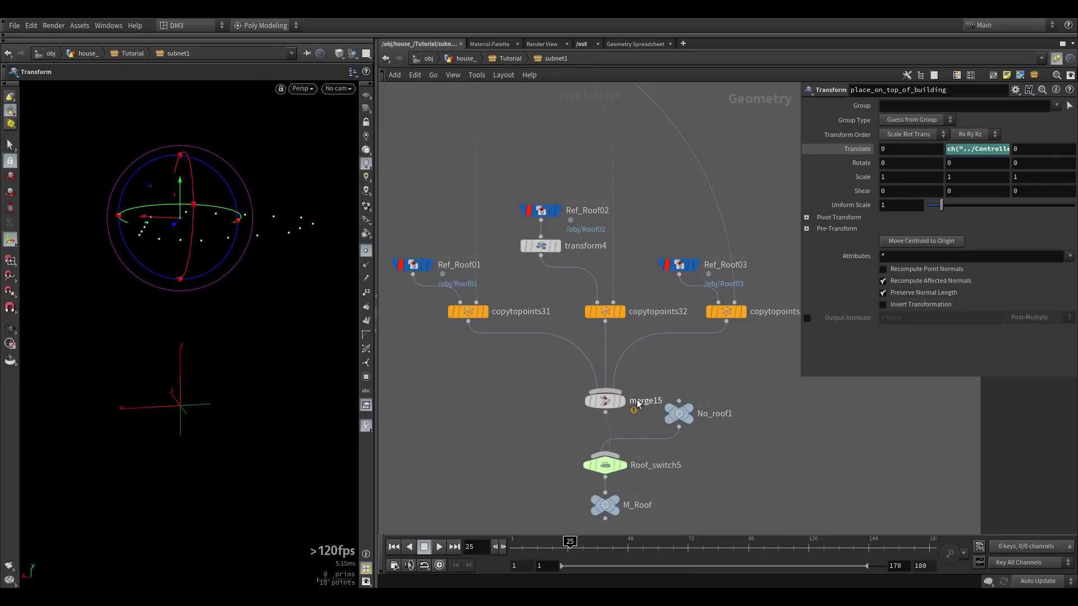
pyautogui.click(621, 401)
pyautogui.click(606, 401)
pyautogui.keyDown('alt'); pyautogui.moveTo(292, 264); pyautogui.dragTo(197, 287); pyautogui.keyUp('alt')
pyautogui.press('Return')
pyautogui.press('w')
pyautogui.moveTo(168, 339)
pyautogui.keyDown('alt'); pyautogui.mouseDown()
pyautogui.moveTo(271, 339)
pyautogui.moveTo(187, 356)
pyautogui.moveTo(120, 412)
pyautogui.moveTo(284, 336)
pyautogui.moveTo(188, 313)
pyautogui.moveTo(173, 339)
pyautogui.mouseUp(); pyautogui.keyUp('alt')
pyautogui.press('w')
pyautogui.press('Return')
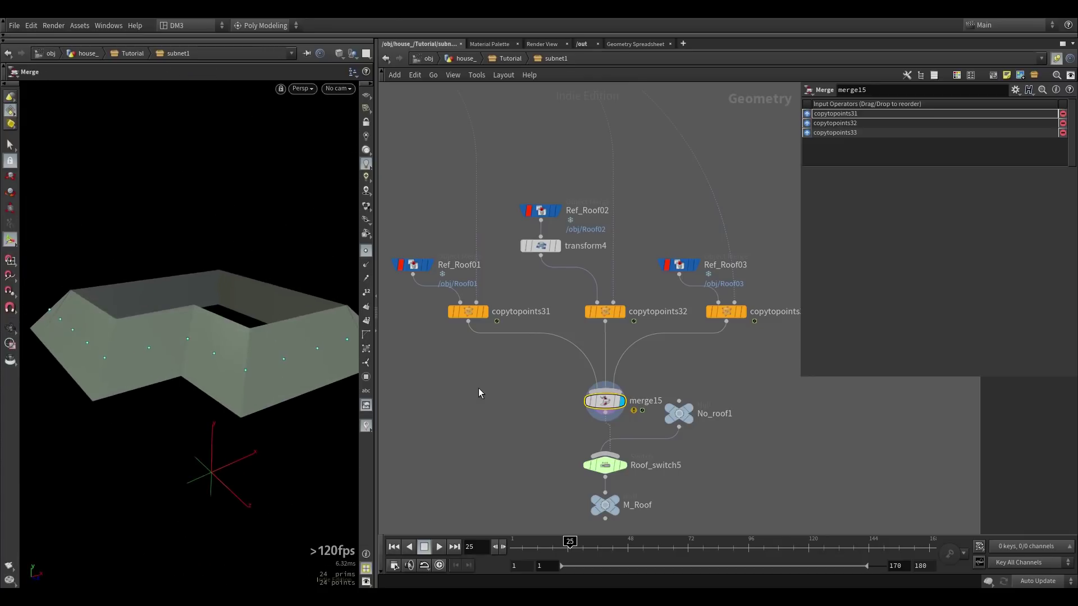
# Step: Move the No_roof1 null level with merge15 above Roof_switch5
pyautogui.scroll(2, 535, 444)
pyautogui.moveTo(536, 444); pyautogui.dragTo(528, 449)
pyautogui.moveTo(620, 380); pyautogui.dragTo(650, 362)
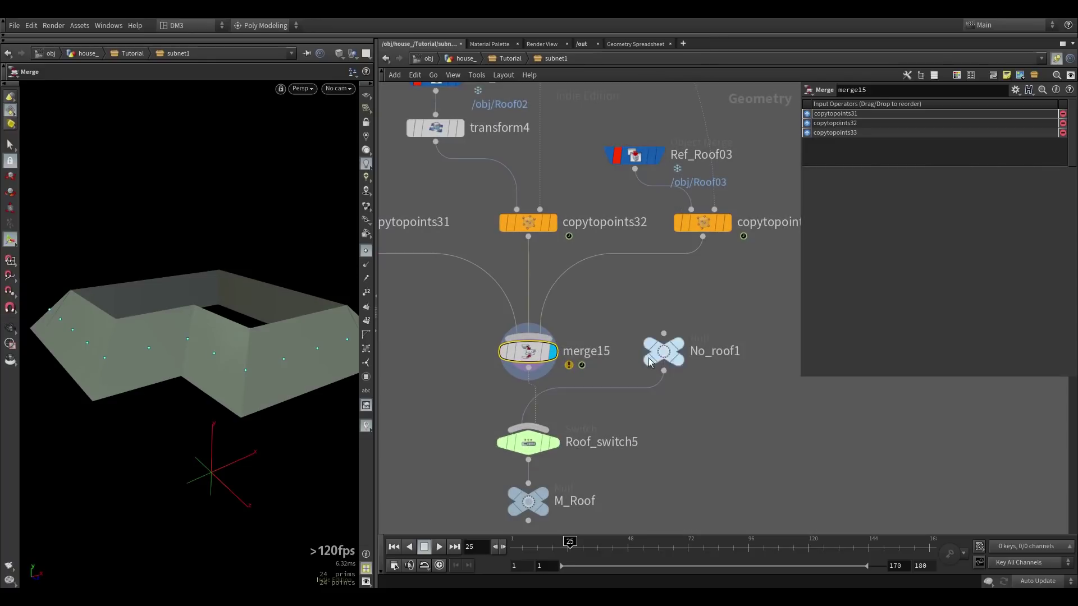
# Step: Follow the normal, inward and outward point branches down to the fence position nodes feeding the if_Roof_ switch
pyautogui.scroll(-8, 685, 322)
pyautogui.scroll(-3, 618, 309)
pyautogui.scroll(4, 548, 334)
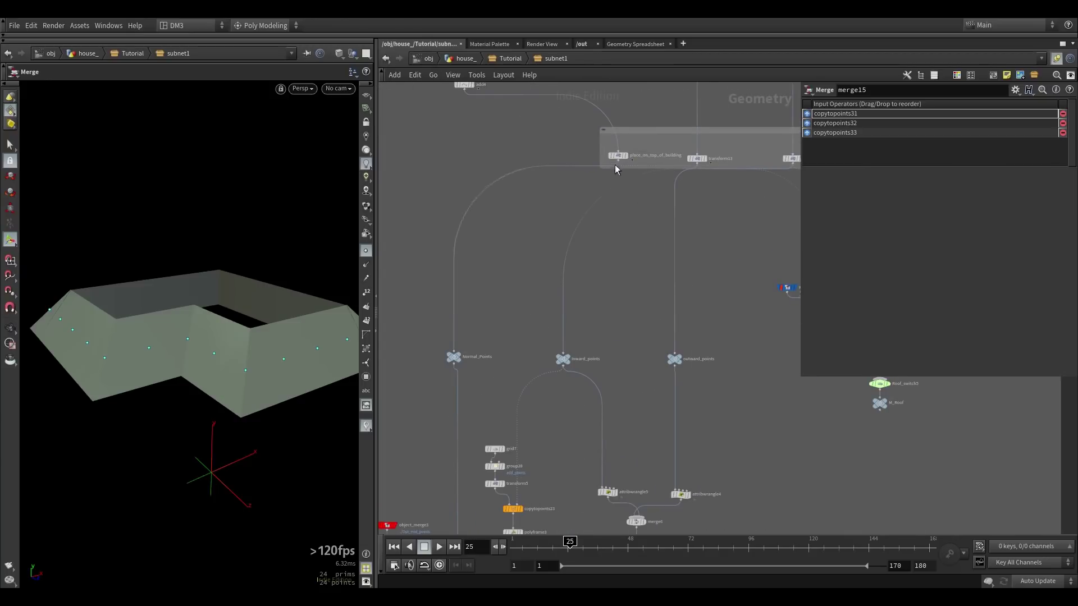
pyautogui.moveTo(623, 199); pyautogui.dragTo(567, 214, button='middle')
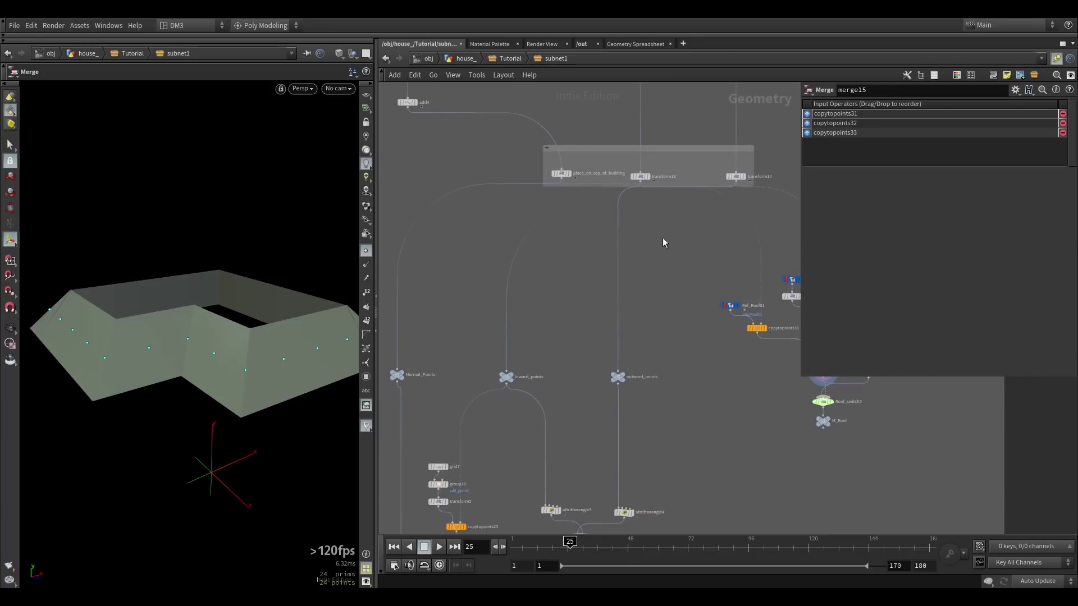
pyautogui.moveTo(568, 292); pyautogui.dragTo(627, 156, button='middle')
pyautogui.scroll(-1, 627, 155)
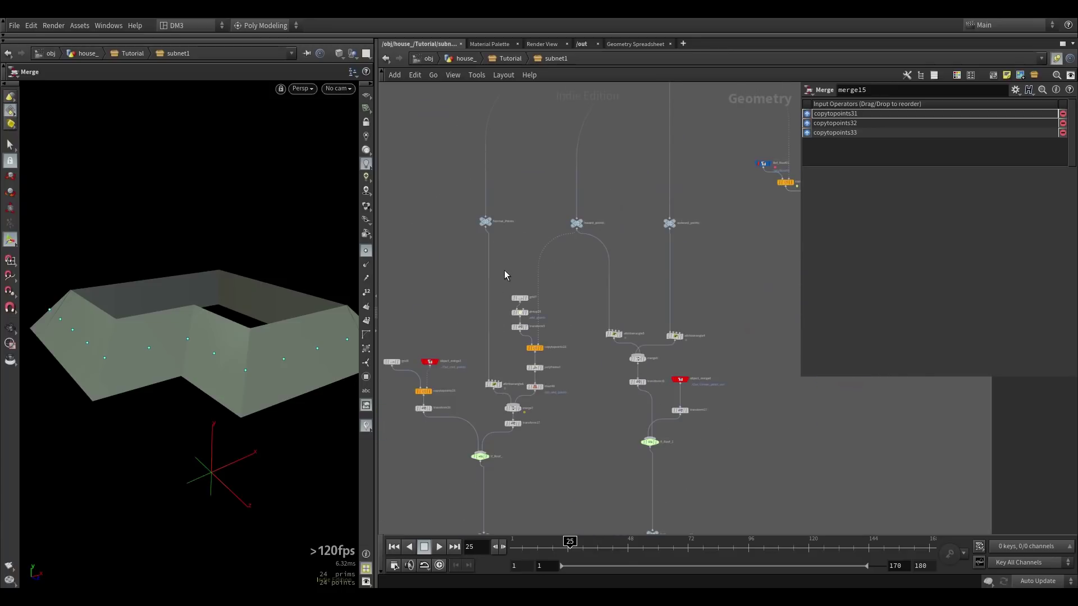
pyautogui.scroll(-2, 504, 271)
pyautogui.moveTo(465, 358); pyautogui.dragTo(493, 295, button='middle')
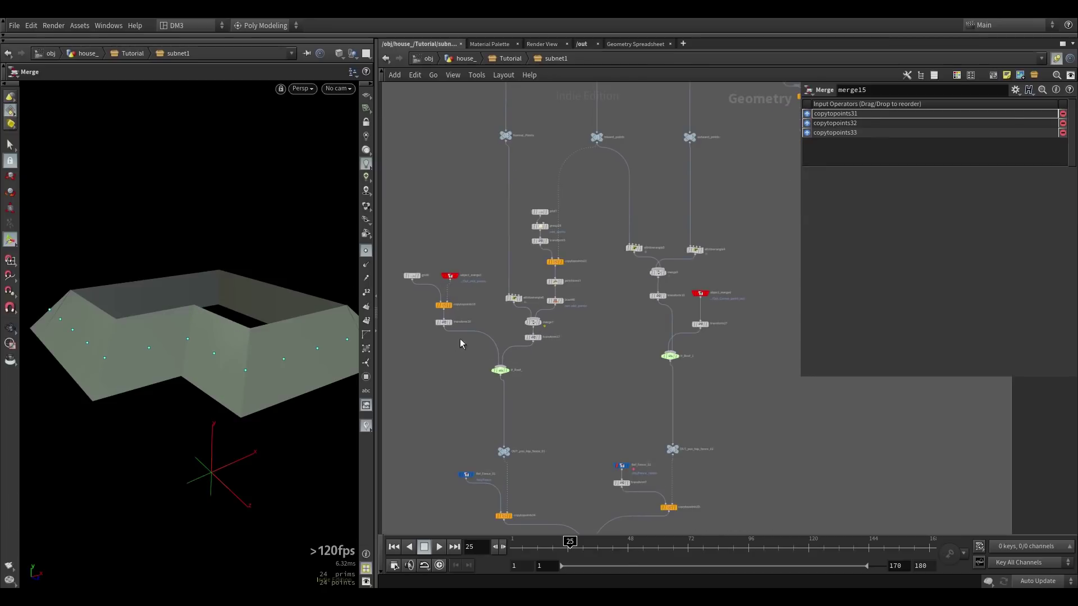
pyautogui.scroll(5, 443, 295)
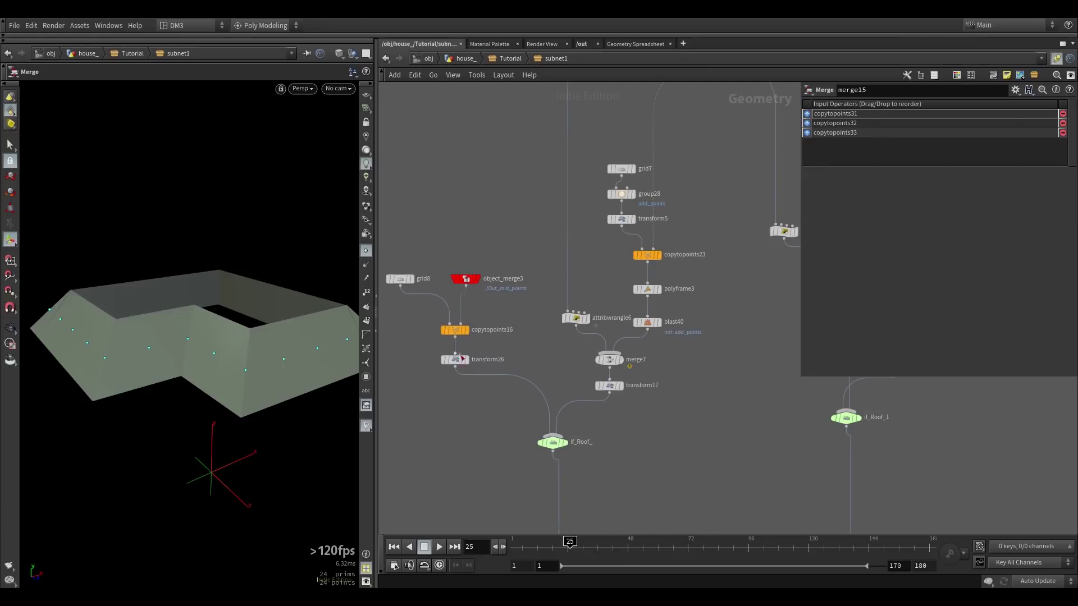
pyautogui.scroll(3, 462, 358)
pyautogui.moveTo(484, 317); pyautogui.dragTo(597, 282, button='middle')
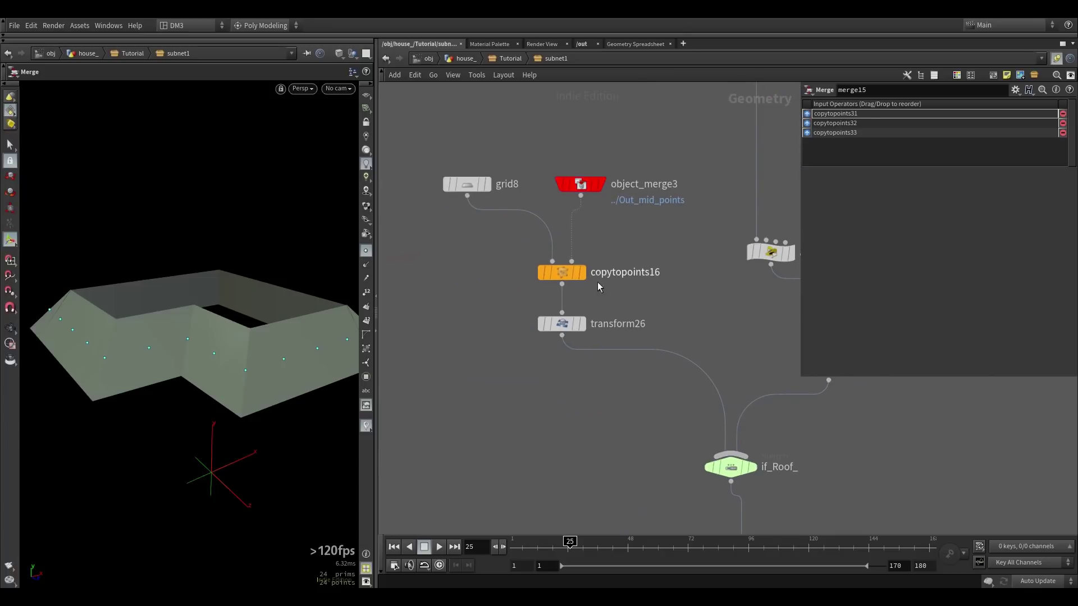
# Step: Display object_merge3 with the mid points, then transform26, and inspect the raised segments from several angles
pyautogui.click(600, 187)
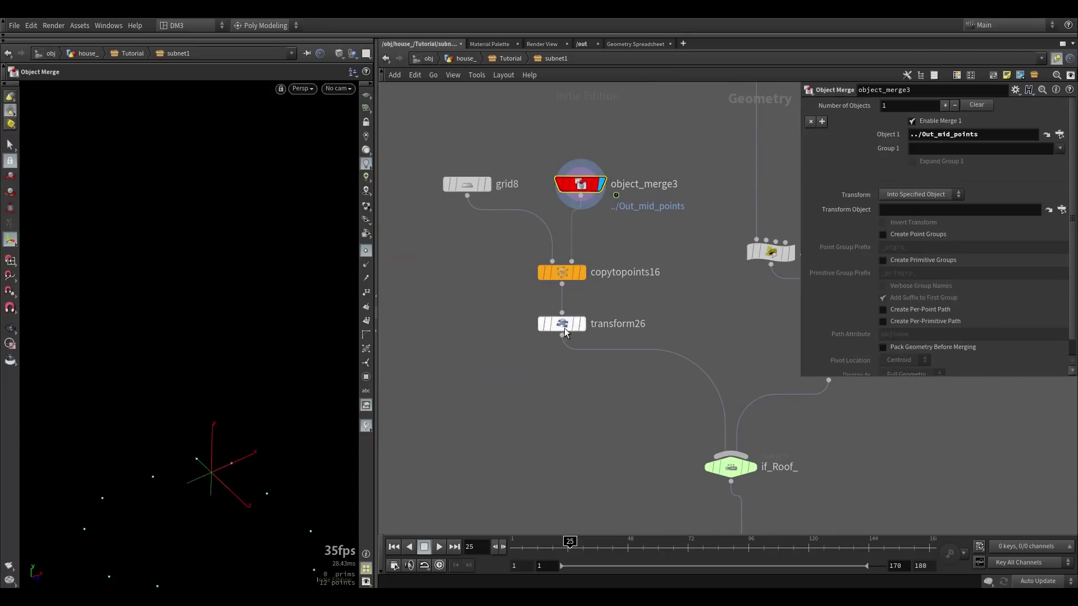
pyautogui.click(582, 326)
pyautogui.keyDown('alt'); pyautogui.moveTo(221, 390); pyautogui.dragTo(242, 414); pyautogui.keyUp('alt')
pyautogui.press('Return')
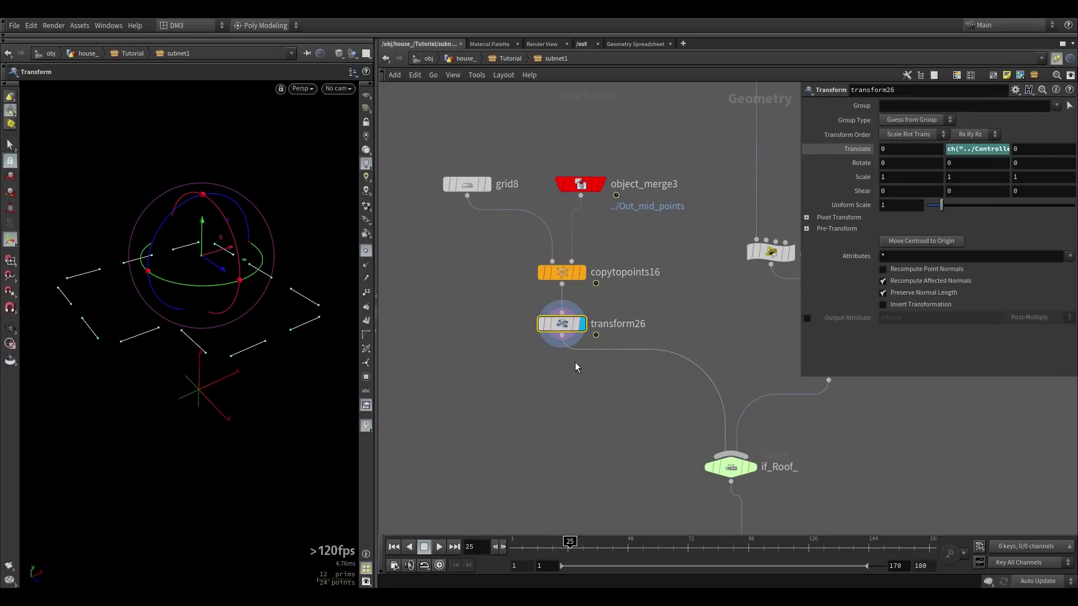
pyautogui.press('Escape')
pyautogui.moveTo(348, 364); pyautogui.dragTo(150, 353)
pyautogui.scroll(-3, 150, 353)
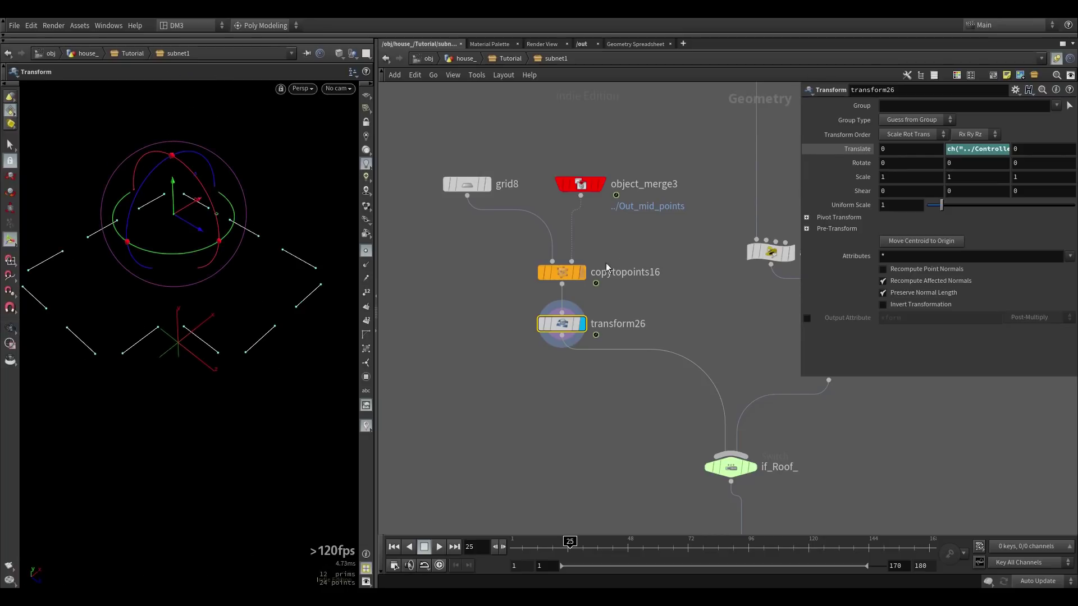
# Step: Review copytopoints16 and the source grid8 settings, then display transform26 again to inspect the copied segments
pyautogui.click(582, 274)
pyautogui.click(564, 277)
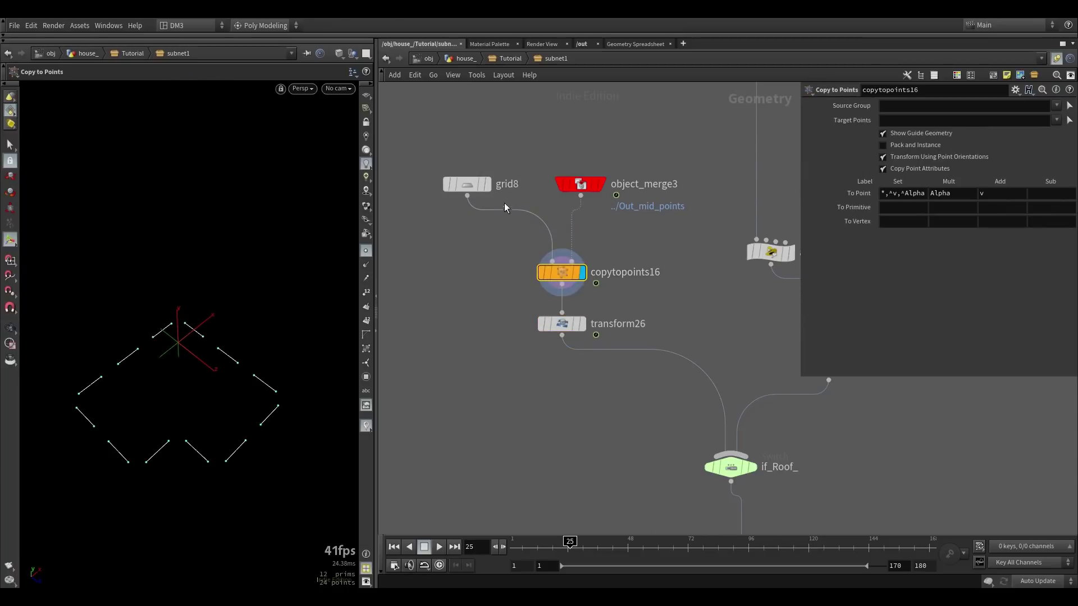
pyautogui.click(487, 185)
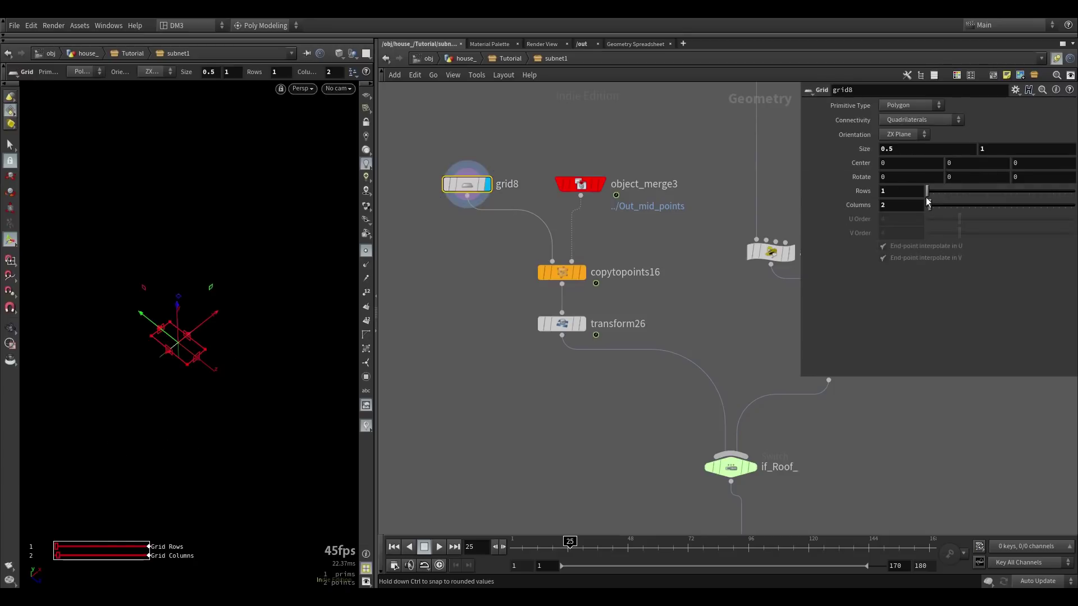
pyautogui.keyDown('alt'); pyautogui.moveTo(238, 368); pyautogui.dragTo(224, 361); pyautogui.keyUp('alt')
pyautogui.moveTo(587, 327)
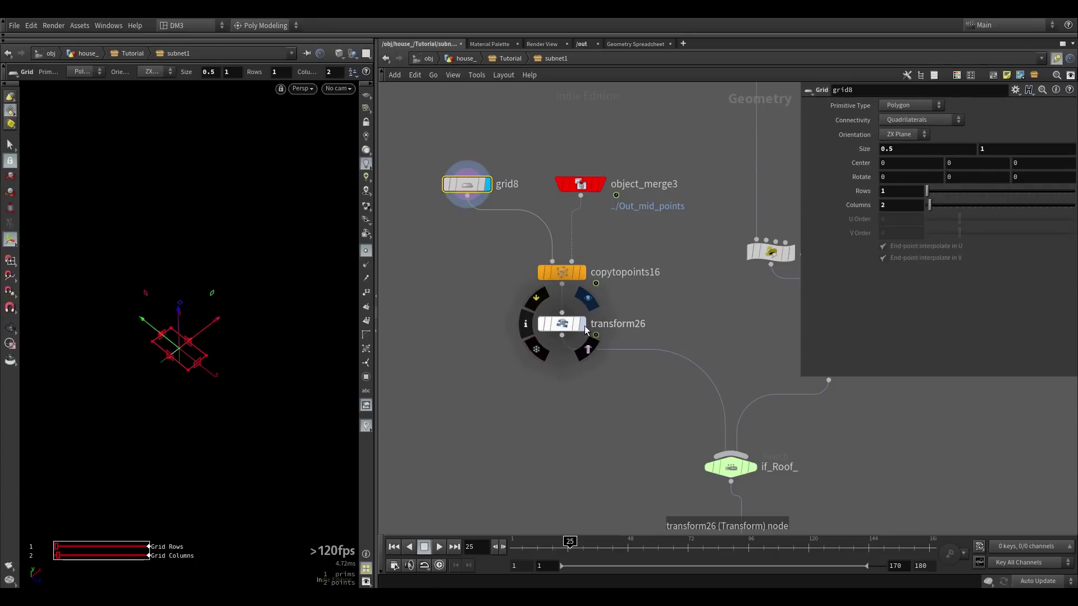
pyautogui.click(584, 325)
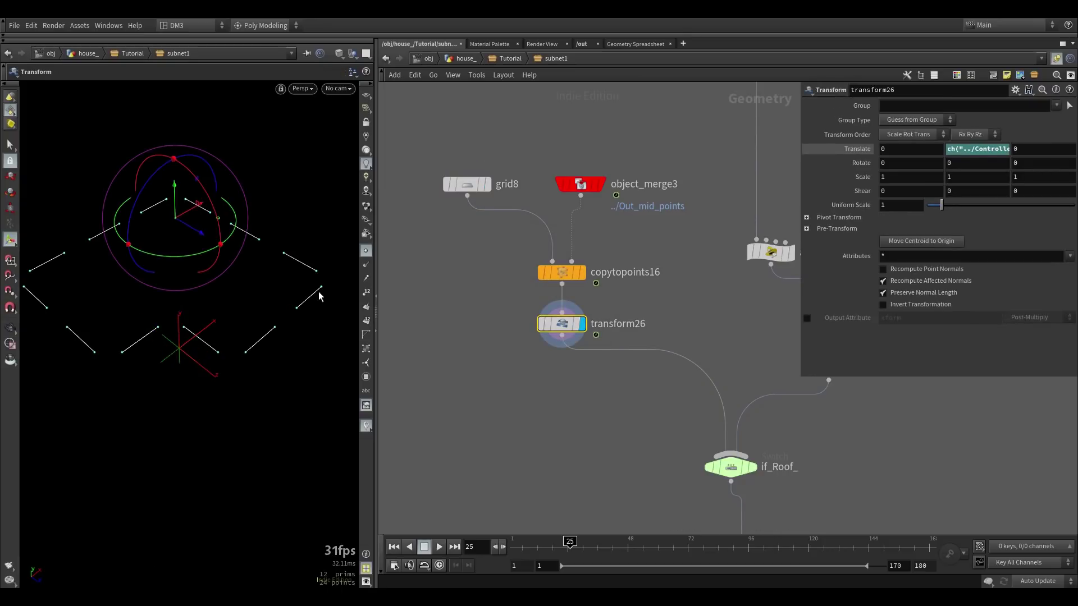
pyautogui.keyDown('alt'); pyautogui.moveTo(288, 336); pyautogui.dragTo(264, 314); pyautogui.keyUp('alt')
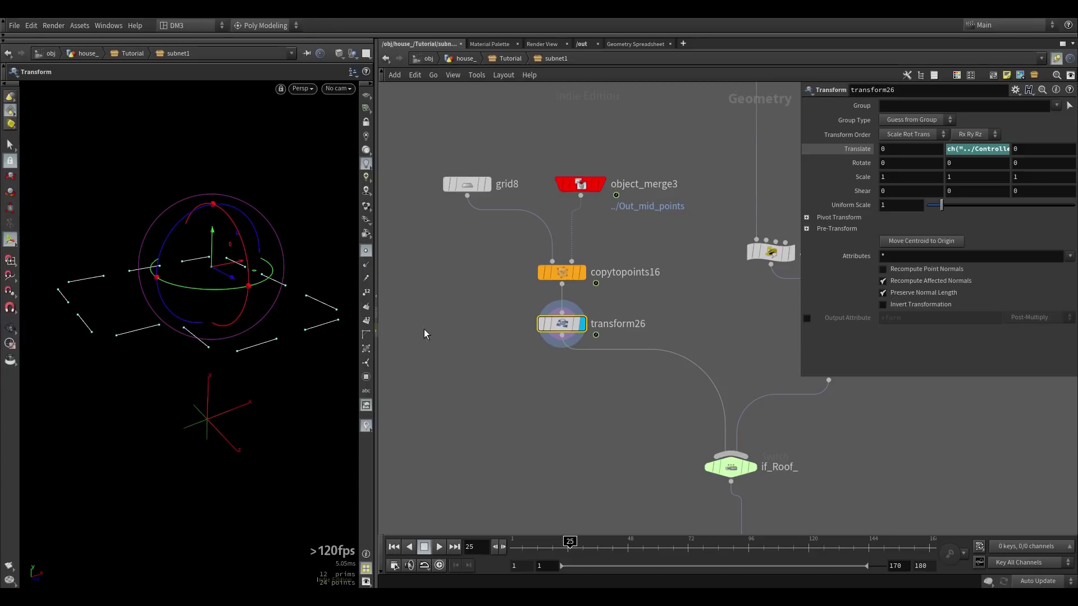
# Step: Display copytopoints34 below OUT_pos_top_fence_01 and inspect the fence pieces copied around the building outline
pyautogui.scroll(-8, 565, 390)
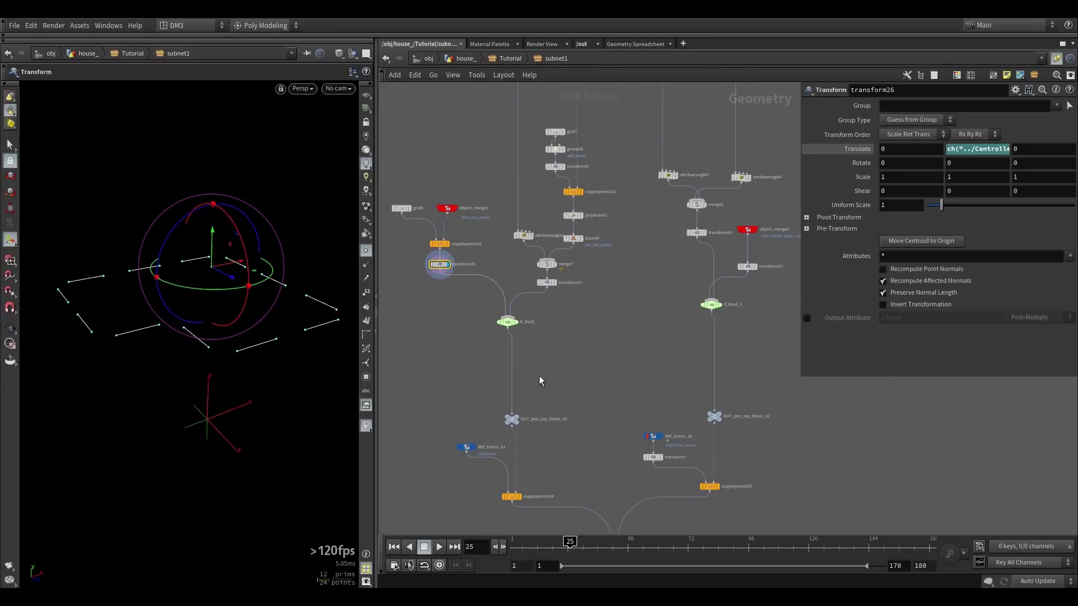
pyautogui.moveTo(544, 392); pyautogui.dragTo(565, 278, button='middle')
pyautogui.scroll(4, 544, 371)
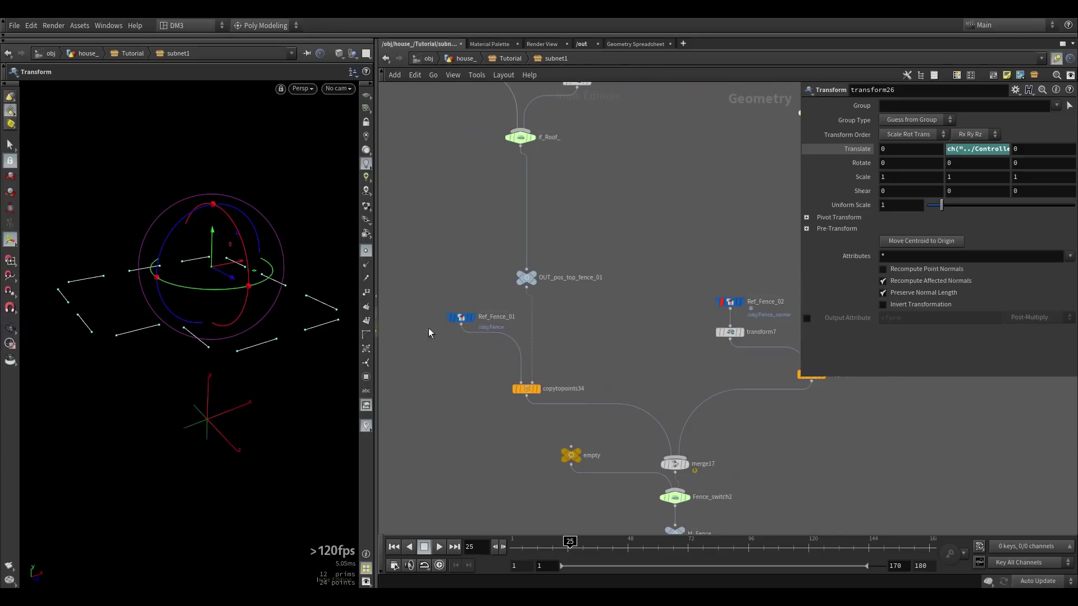
pyautogui.scroll(3, 528, 391)
pyautogui.click(546, 391)
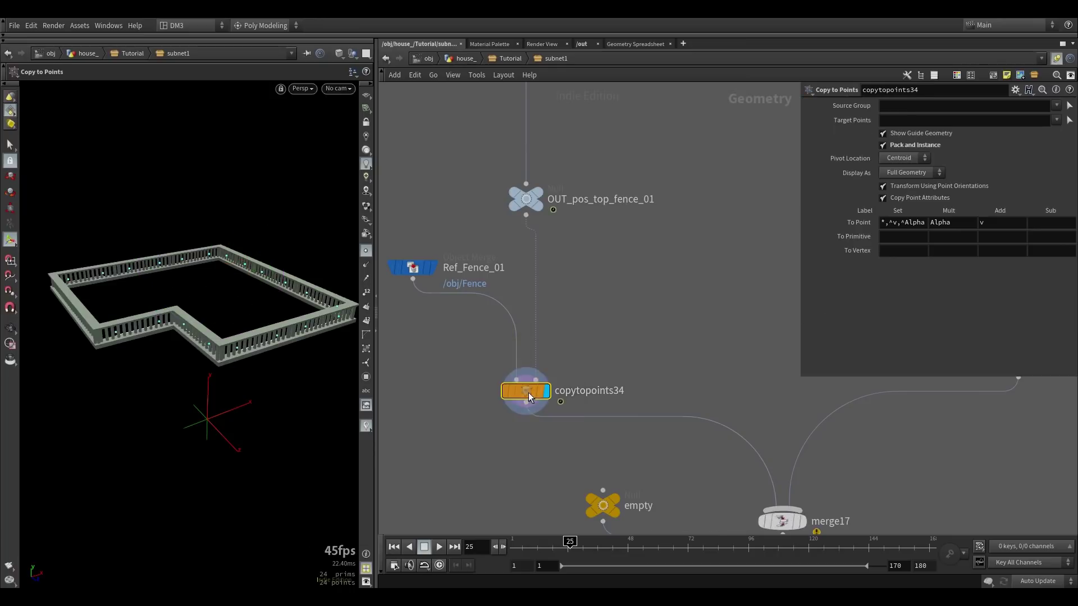
pyautogui.moveTo(225, 384); pyautogui.dragTo(199, 385)
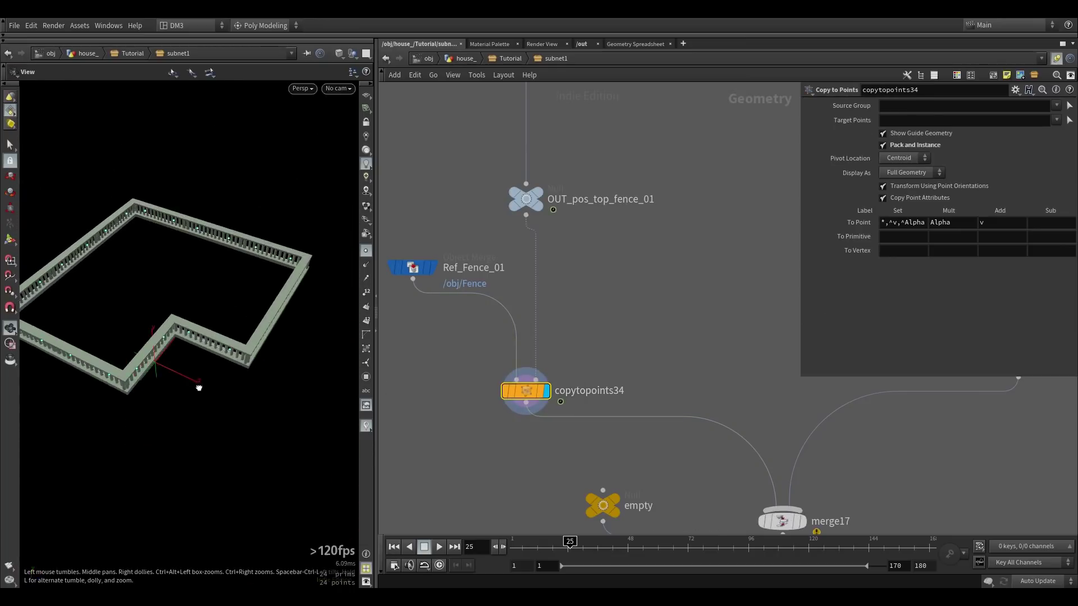
pyautogui.press('Return')
# Step: Display object_merge6, which brings in the outer corner points for the second fence branch
pyautogui.scroll(-4, 577, 320)
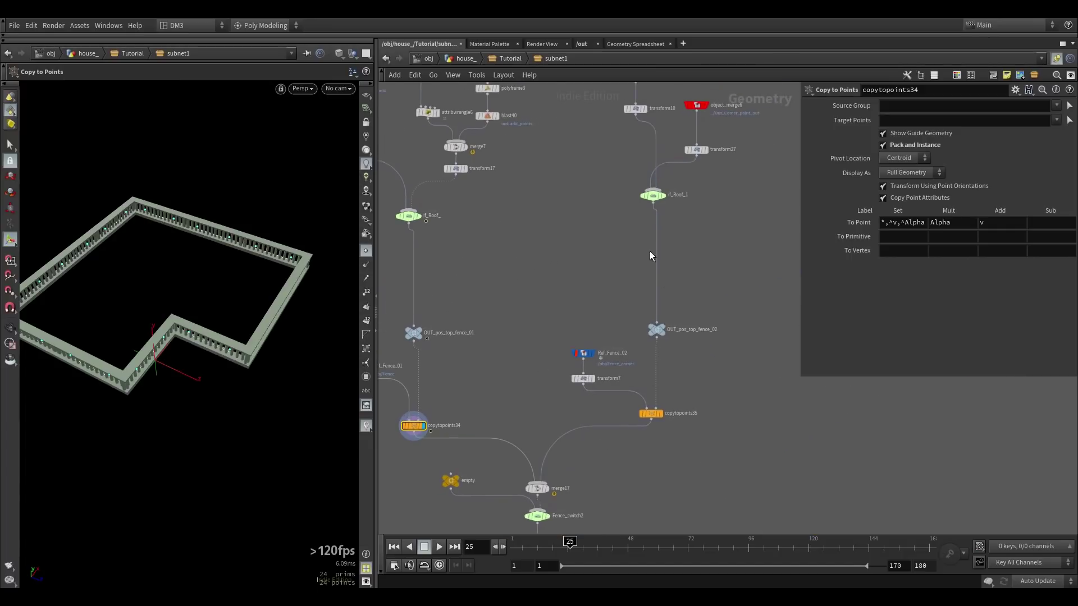
pyautogui.scroll(5, 654, 241)
pyautogui.click(625, 204)
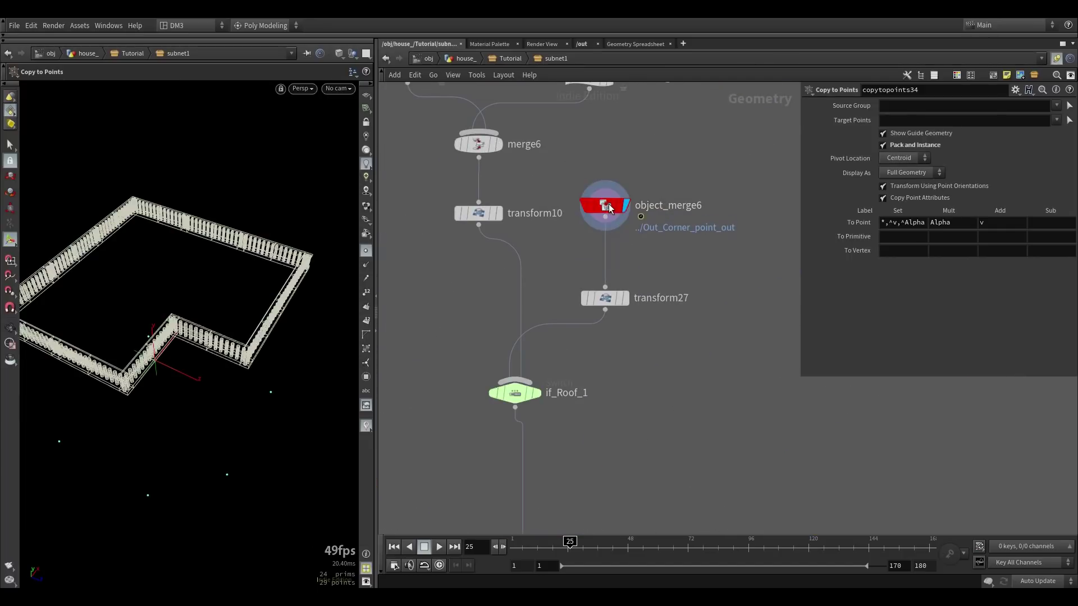
pyautogui.click(608, 205)
# Step: Follow the corner branch past OUT_pos_top_fence_02 and display copytopoints35 to view the fence corner posts
pyautogui.moveTo(646, 407); pyautogui.dragTo(668, 325, button='middle')
pyautogui.scroll(-2, 657, 331)
pyautogui.scroll(-1, 668, 298)
pyautogui.moveTo(646, 373); pyautogui.dragTo(649, 272, button='middle')
pyautogui.scroll(3, 598, 409)
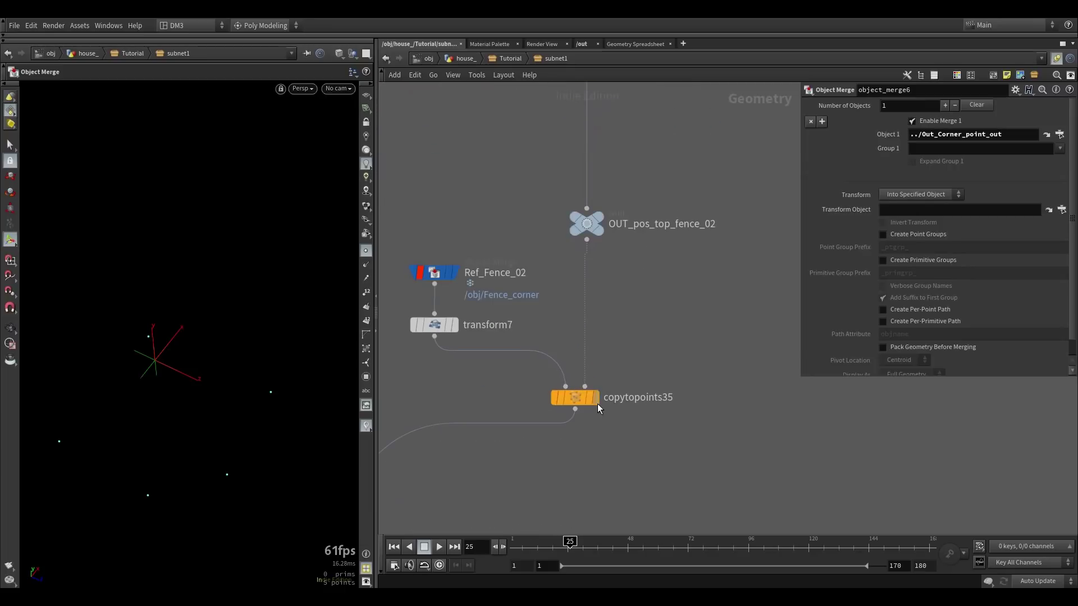
pyautogui.click(596, 399)
pyautogui.click(578, 400)
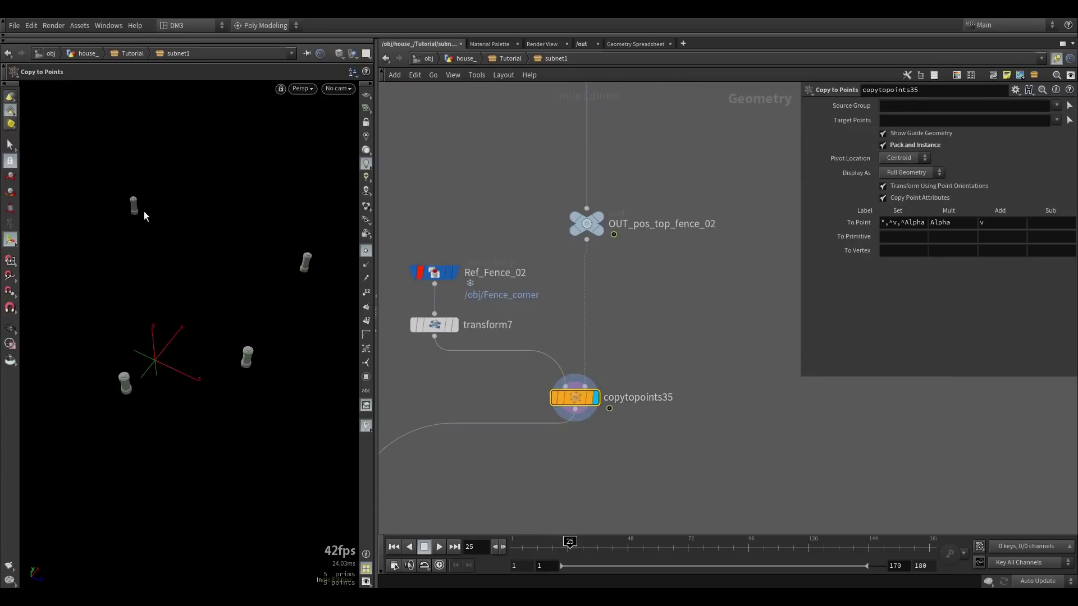
# Step: Display merge17 and inspect the straight fence pieces combined with the corner posts
pyautogui.moveTo(489, 387); pyautogui.dragTo(592, 349, button='middle')
pyautogui.scroll(-2, 526, 372)
pyautogui.scroll(3, 517, 428)
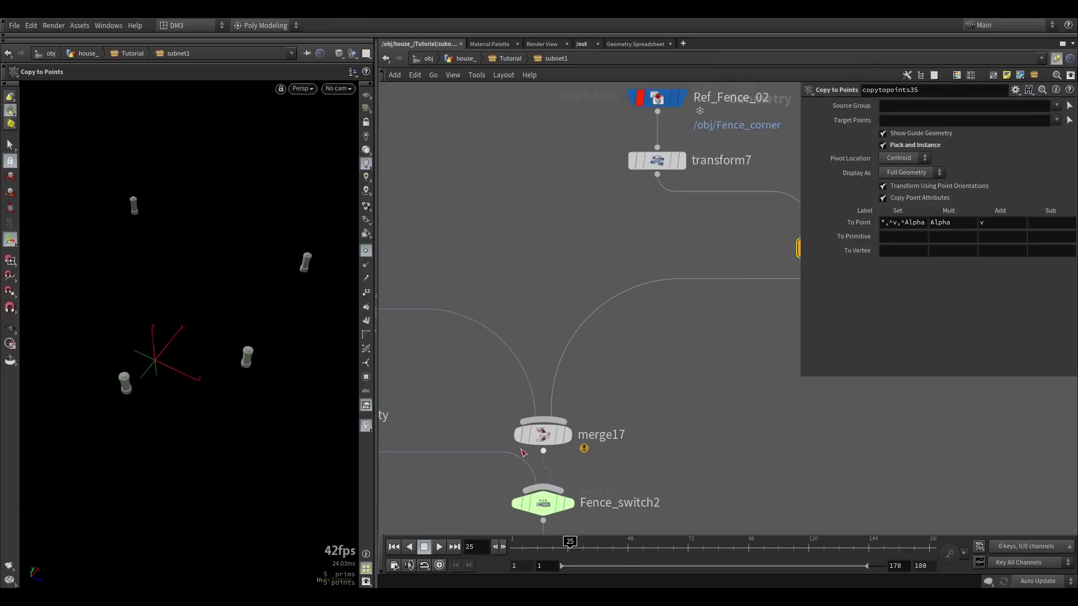
pyautogui.click(568, 441)
pyautogui.click(547, 436)
pyautogui.moveTo(248, 393); pyautogui.dragTo(246, 365)
pyautogui.press('Return')
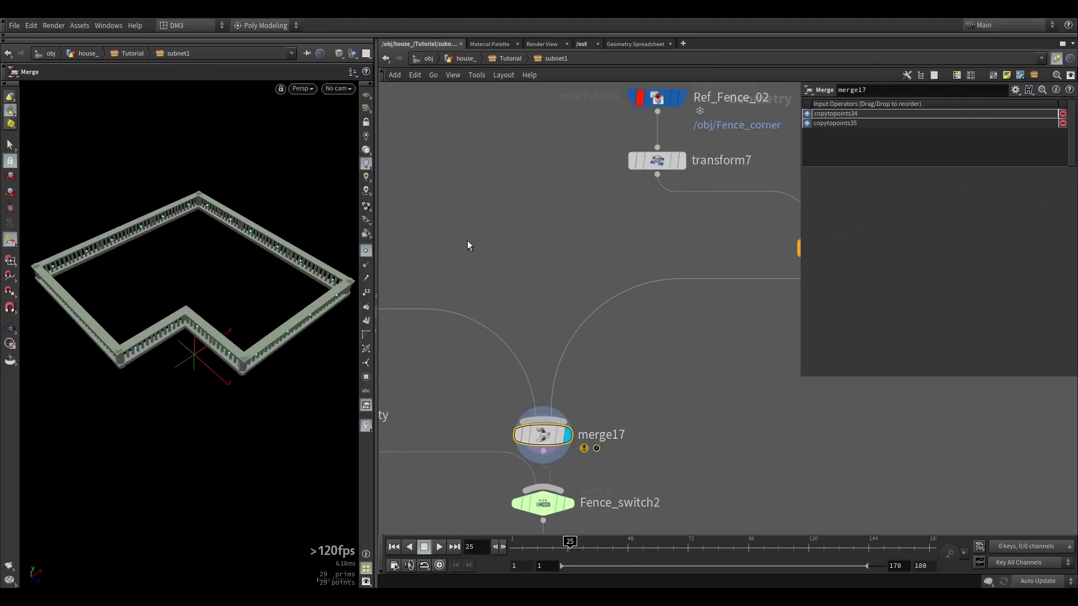
# Step: Display attribwrangle6 on the alternative fence branch and examine how its push expression offsets the points
pyautogui.scroll(-8, 568, 355)
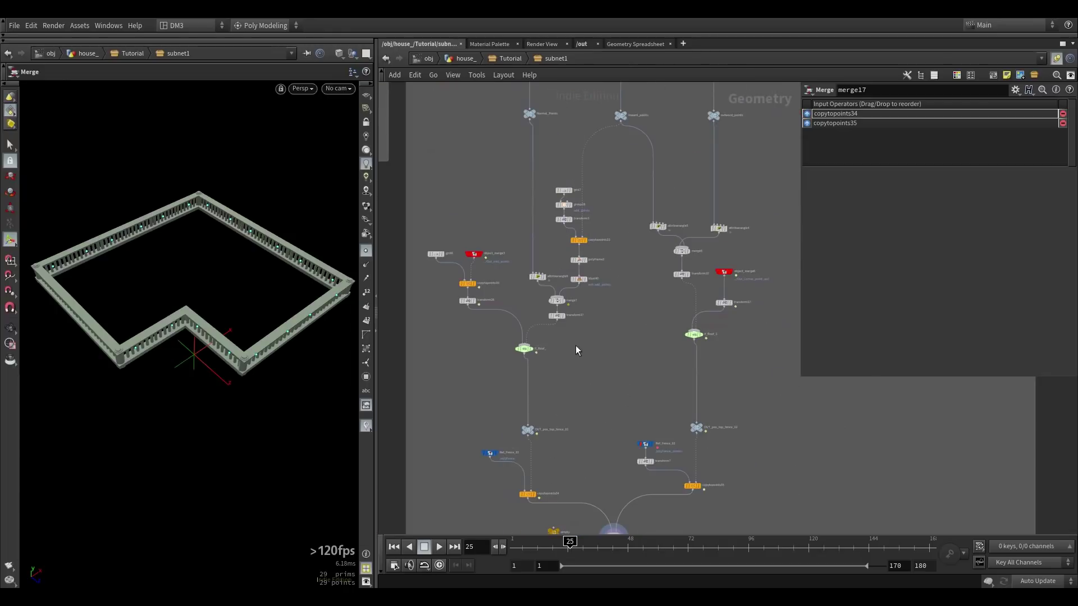
pyautogui.moveTo(620, 242); pyautogui.dragTo(608, 320, button='middle')
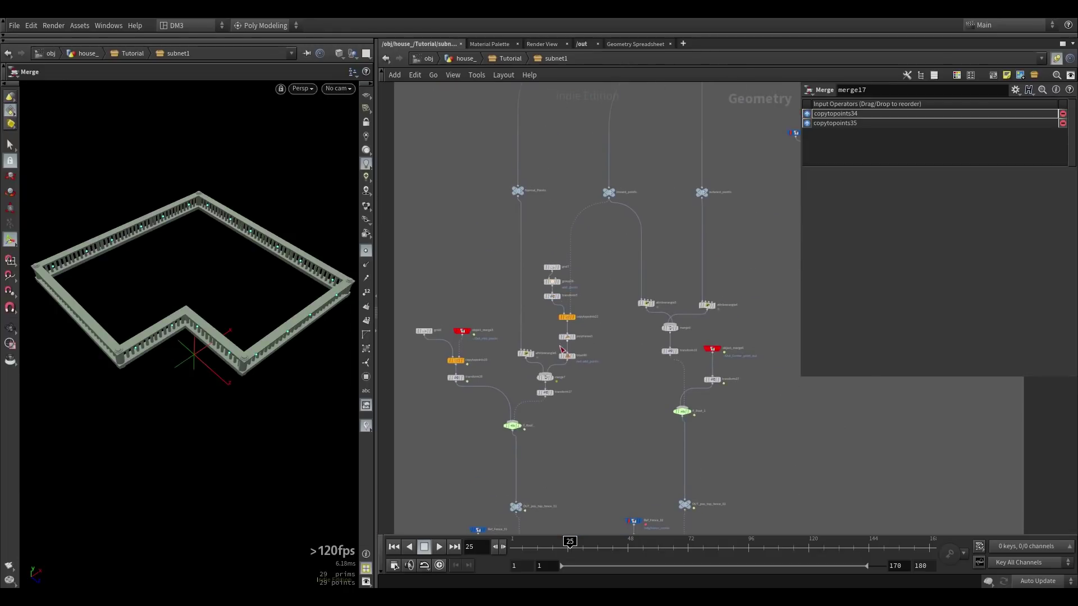
pyautogui.scroll(3, 545, 376)
pyautogui.scroll(3, 510, 343)
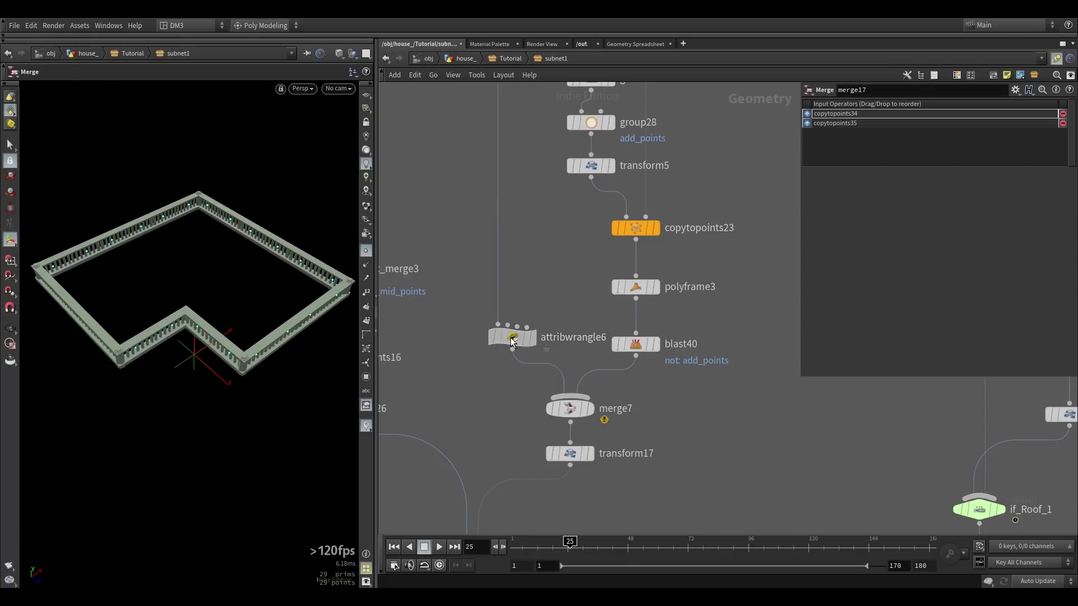
pyautogui.click(511, 338)
pyautogui.click(538, 311)
pyautogui.moveTo(512, 343)
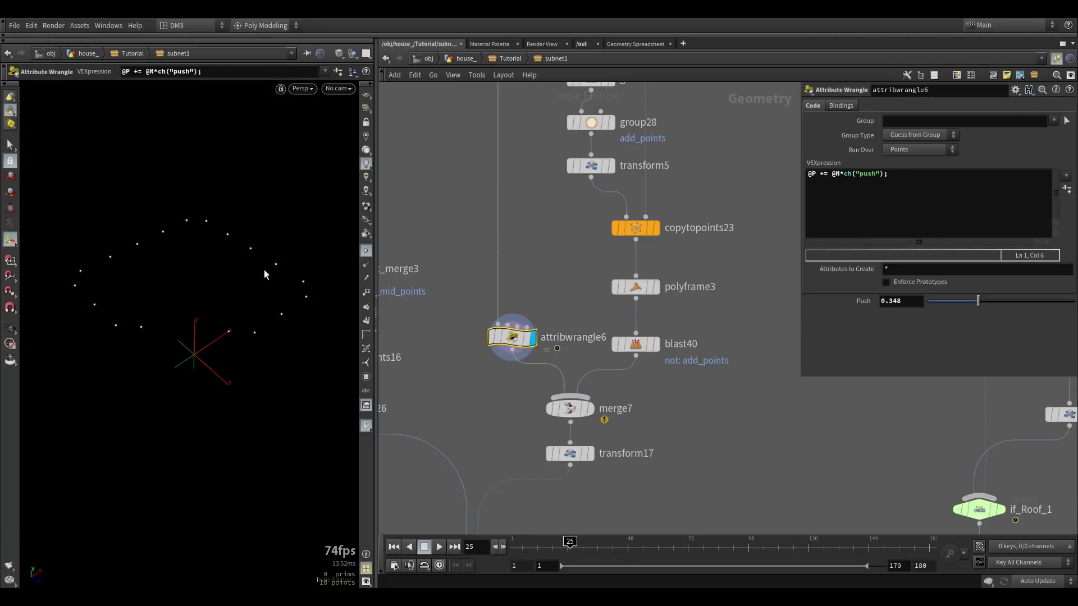
pyautogui.keyDown('alt'); pyautogui.moveTo(266, 316); pyautogui.dragTo(260, 288); pyautogui.keyUp('alt')
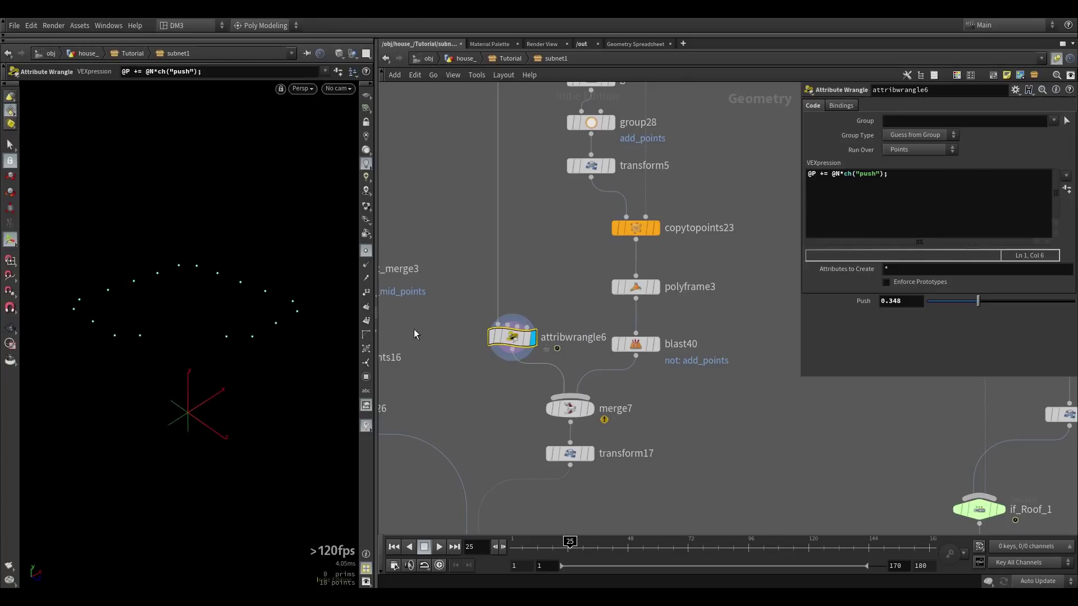
# Step: Trace the attribwrangle6 input up to the Normal_Points null and compare its points with the pushed ones
pyautogui.moveTo(562, 281); pyautogui.dragTo(529, 342, button='middle')
pyautogui.scroll(-1, 530, 341)
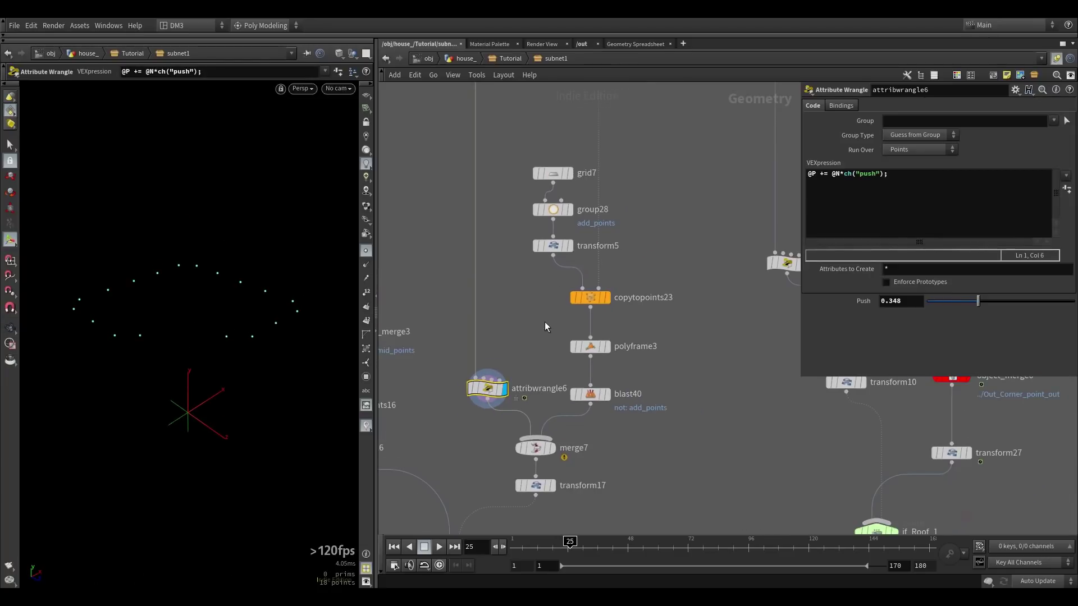
pyautogui.scroll(-4, 624, 339)
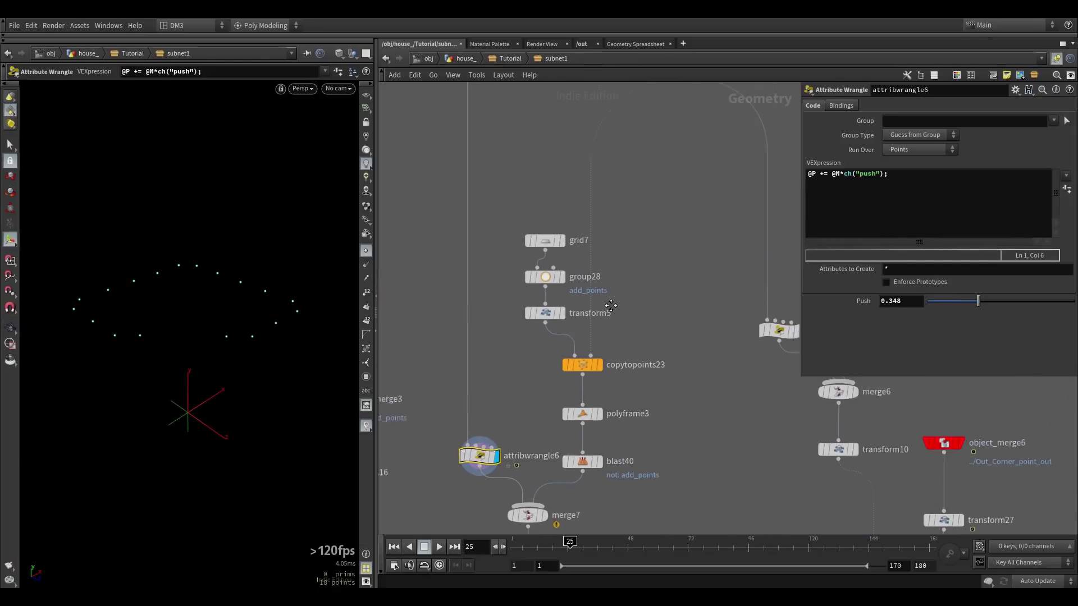
pyautogui.moveTo(523, 198); pyautogui.dragTo(526, 200)
pyautogui.moveTo(584, 190); pyautogui.dragTo(486, 326, button='middle')
pyautogui.scroll(-2, 486, 327)
pyautogui.moveTo(509, 220); pyautogui.dragTo(508, 280, button='middle')
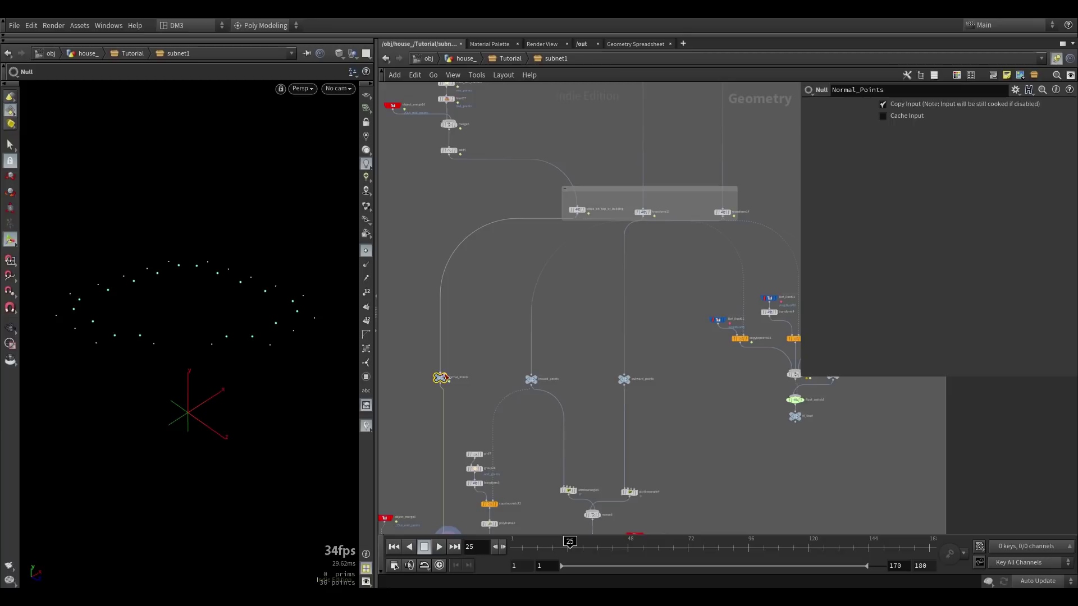
pyautogui.scroll(5, 517, 324)
pyautogui.scroll(2, 553, 356)
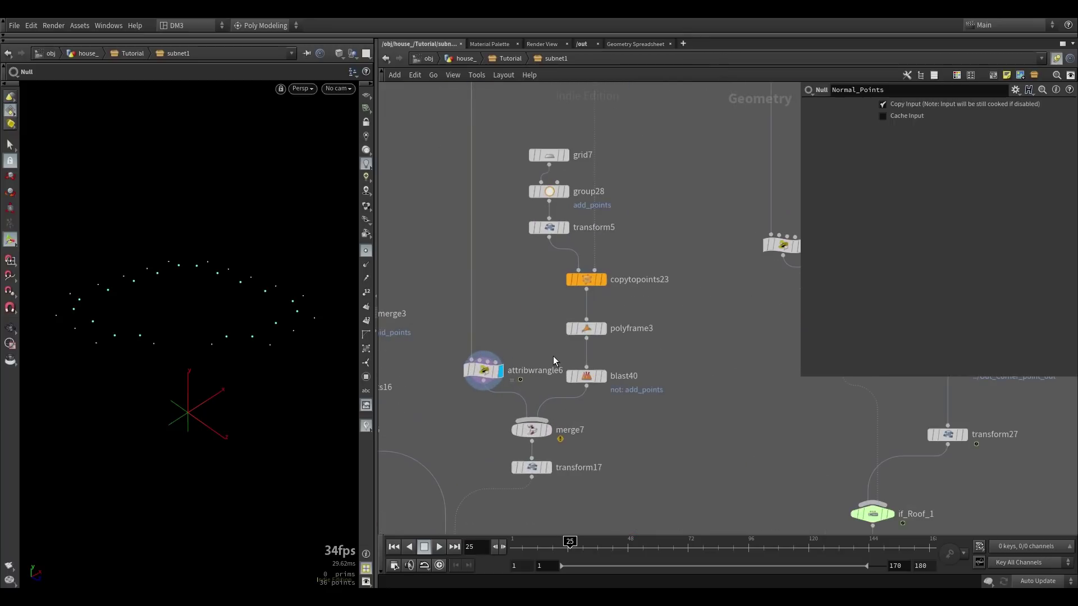
# Step: Display copytopoints23 to view the grid7 geometry copied onto the inward corner point
pyautogui.moveTo(534, 305); pyautogui.dragTo(484, 399, button='middle')
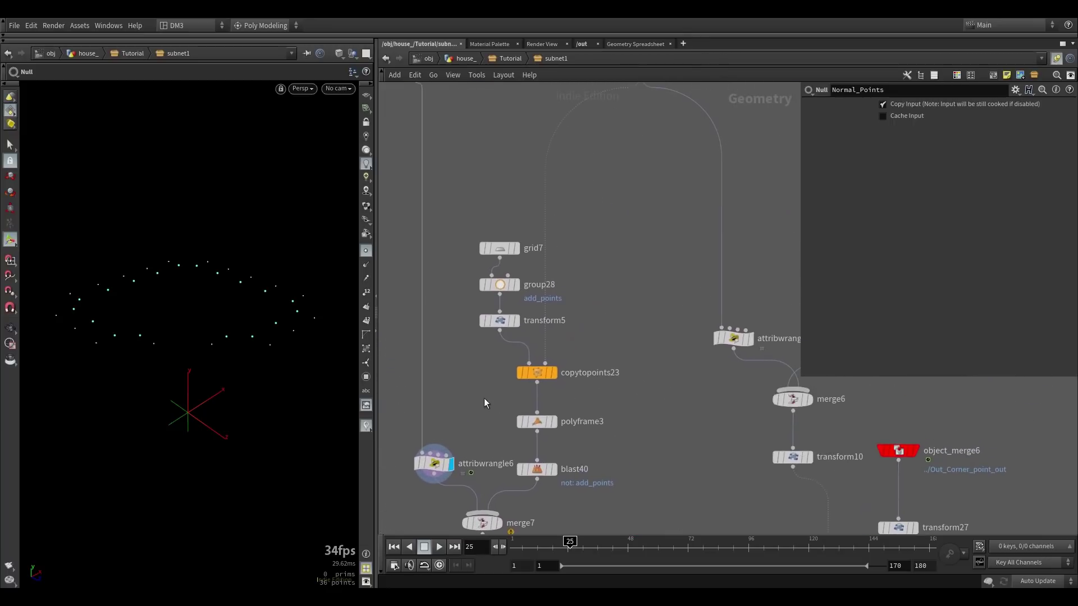
pyautogui.scroll(2, 552, 373)
pyautogui.click(556, 375)
pyautogui.click(532, 376)
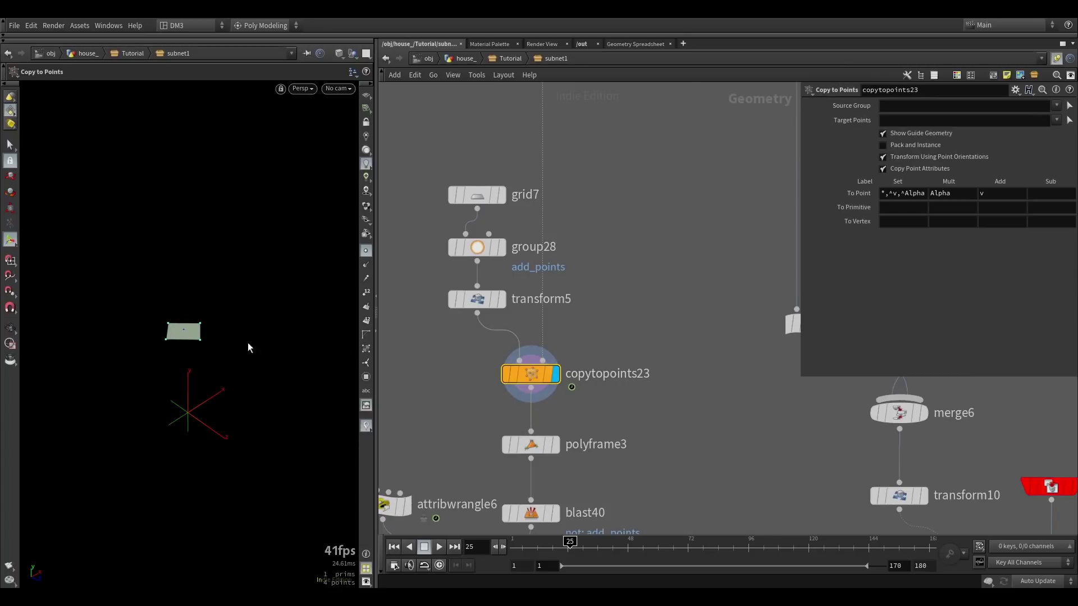
# Step: Display polyframe3 with its point normals, and blast40 to inspect the isolated add_points points on the inward corner
pyautogui.moveTo(456, 355); pyautogui.dragTo(472, 271, button='middle')
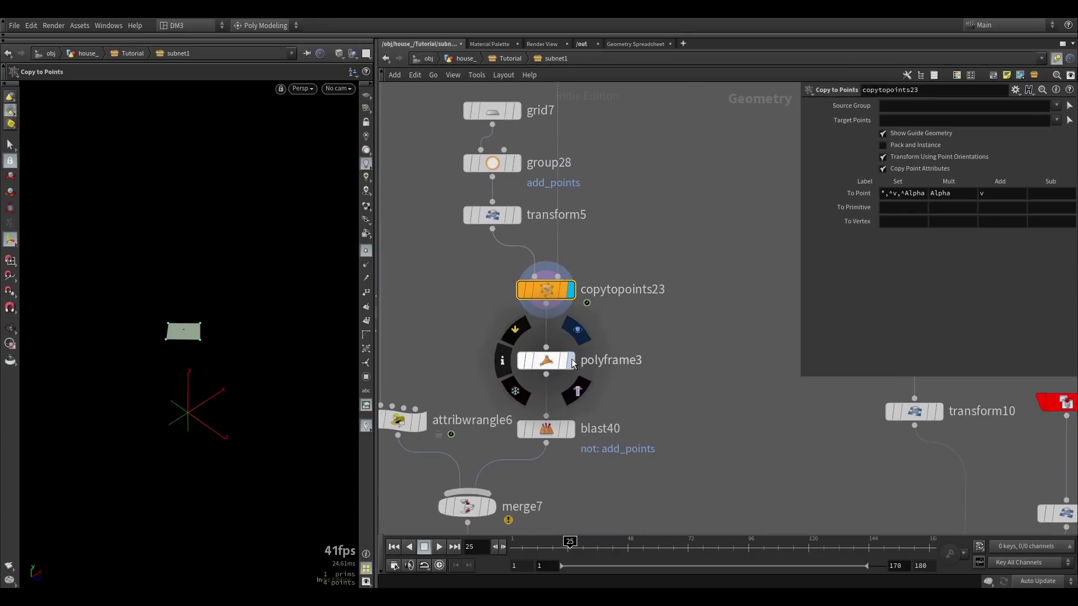
pyautogui.click(571, 359)
pyautogui.click(541, 361)
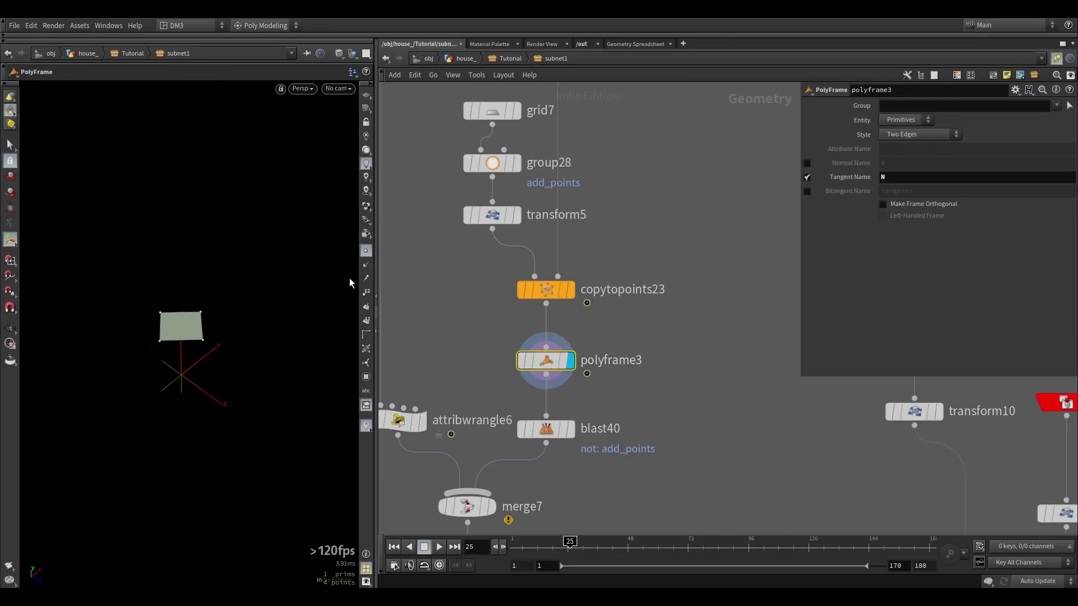
pyautogui.scroll(2, 209, 345)
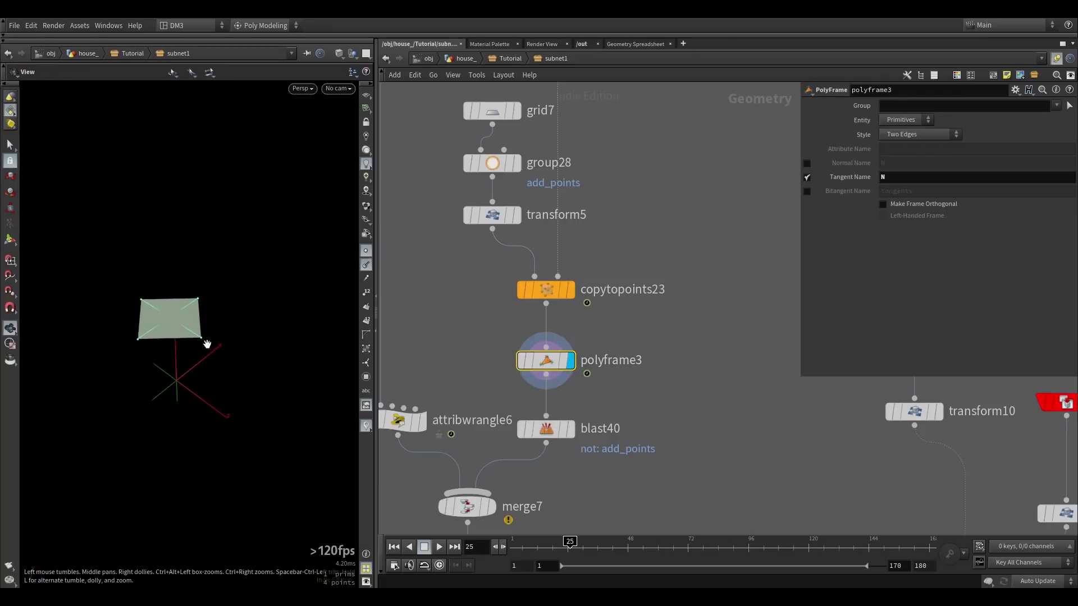
pyautogui.click(569, 438)
pyautogui.click(545, 429)
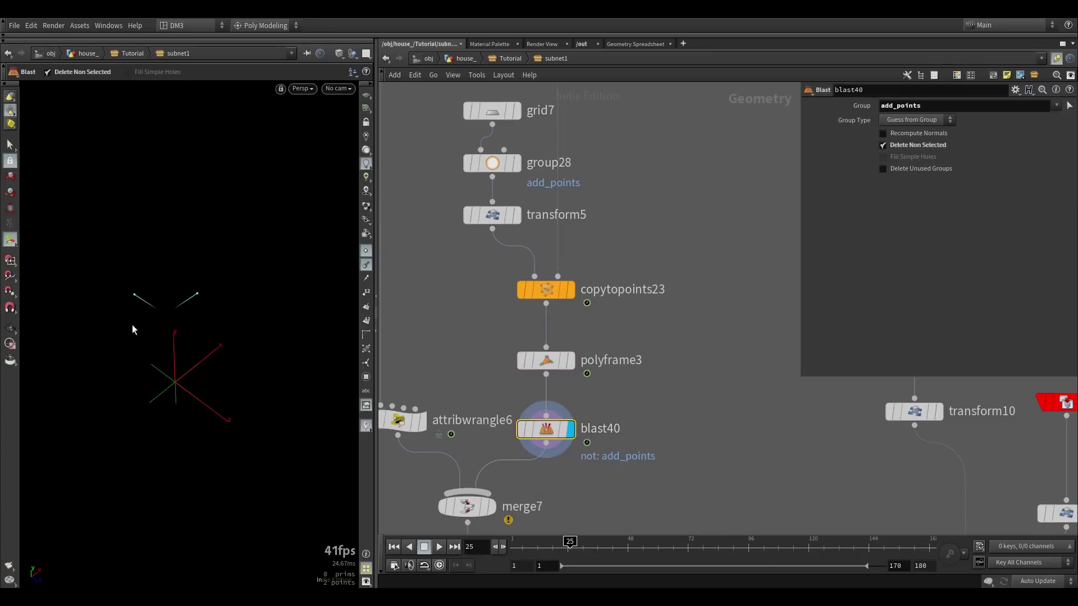
# Step: Display merge7 and compare its combined points with those coming from attribwrangle6 alone
pyautogui.click(493, 508)
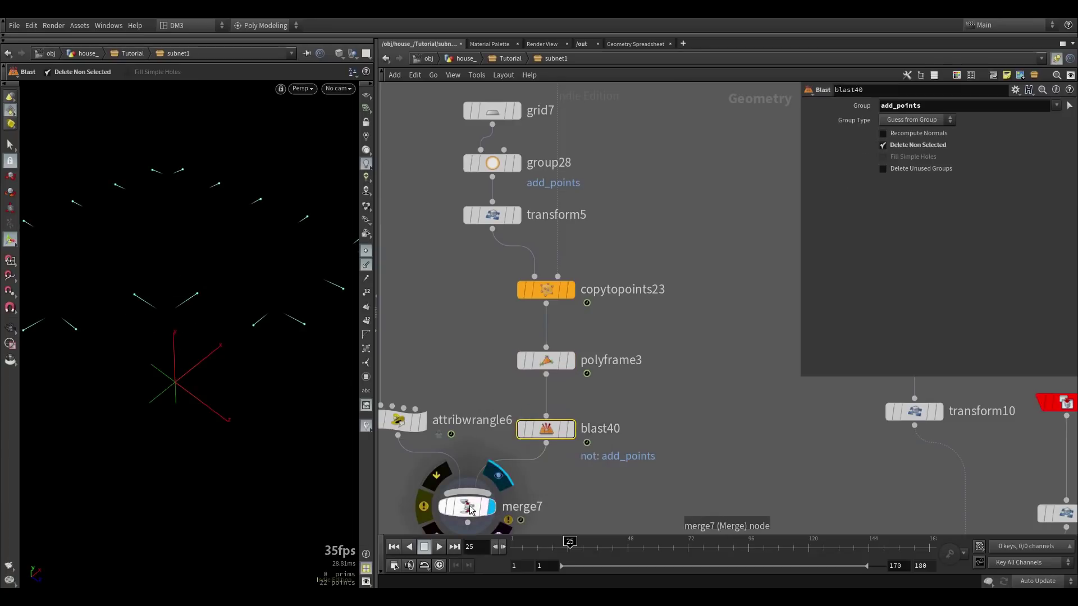
pyautogui.click(473, 510)
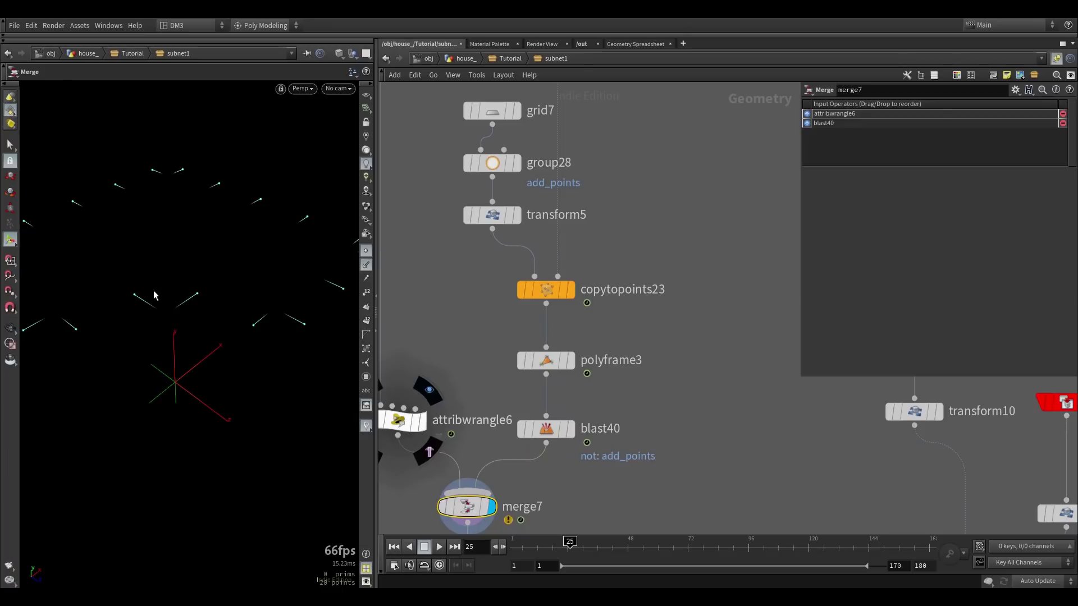
pyautogui.click(422, 422)
pyautogui.click(401, 428)
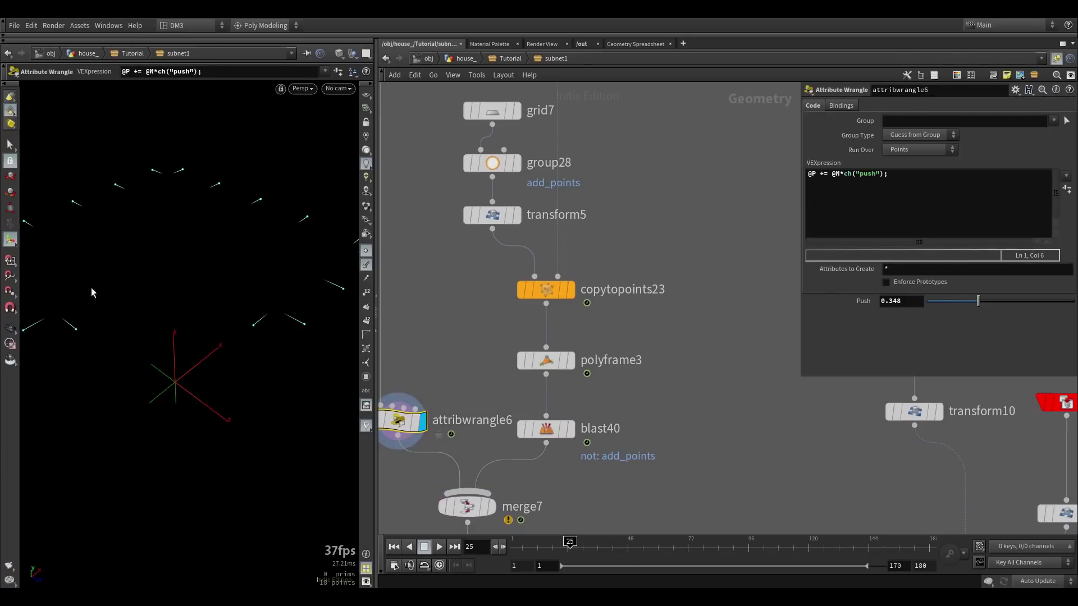
pyautogui.keyDown('alt'); pyautogui.moveTo(91, 288); pyautogui.dragTo(176, 330); pyautogui.keyUp('alt')
pyautogui.moveTo(248, 312)
pyautogui.keyDown('alt'); pyautogui.mouseDown()
pyautogui.moveTo(250, 361)
pyautogui.moveTo(231, 338)
pyautogui.mouseUp(); pyautogui.keyUp('alt')
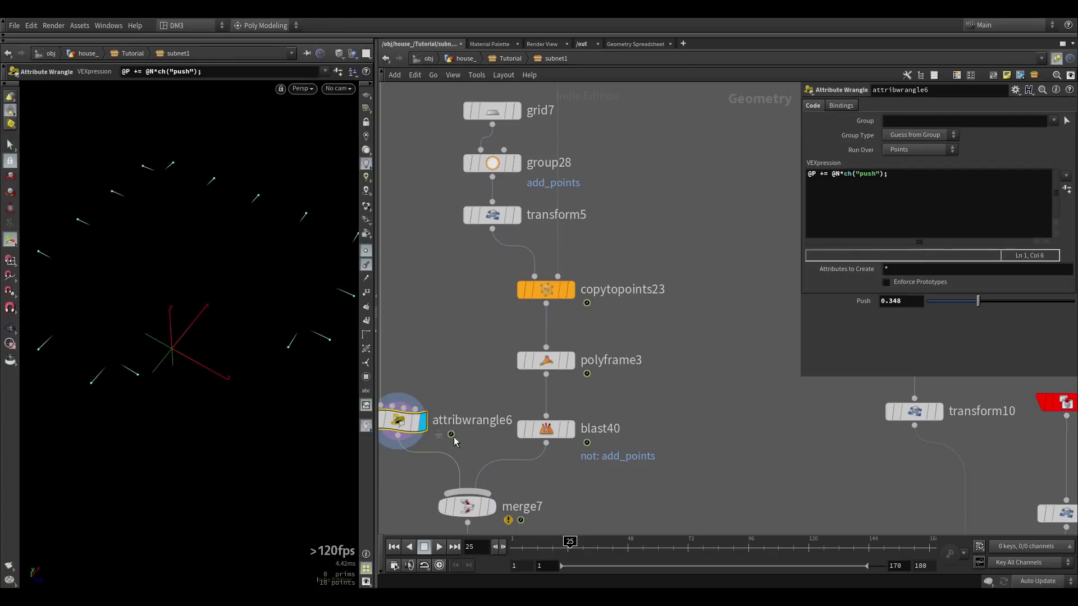
pyautogui.click(473, 517)
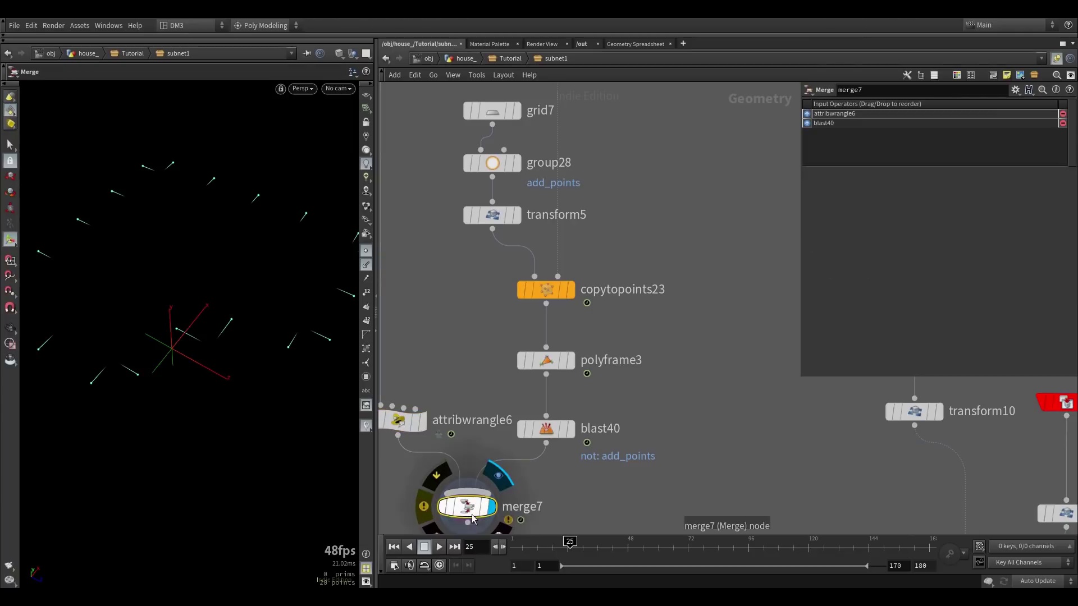
# Step: Display merge6 to view the combined corner points from attribwrangle4 and attribwrangle5
pyautogui.scroll(-3, 478, 438)
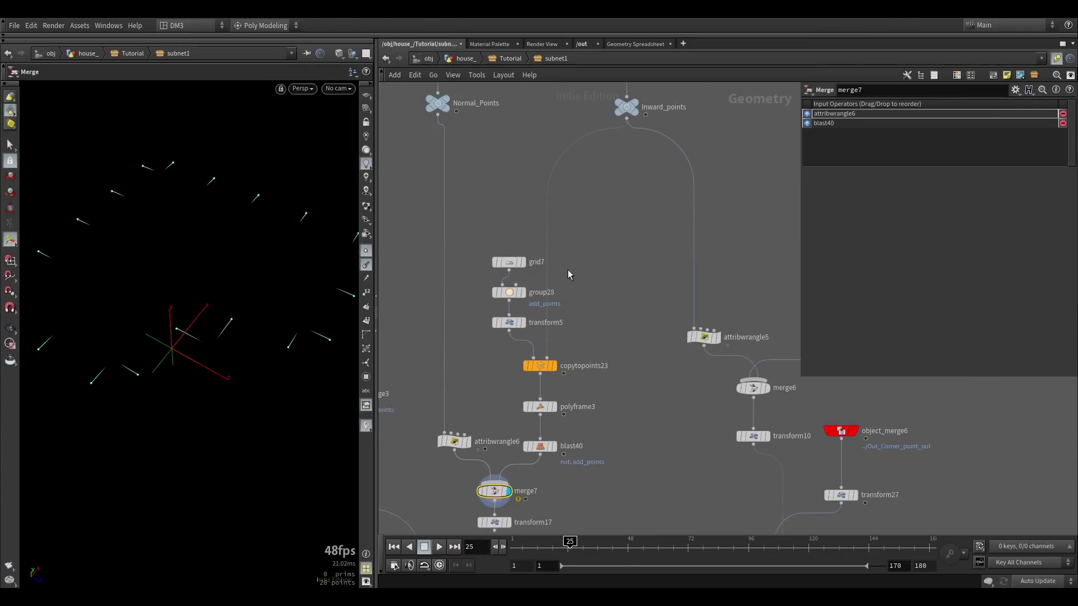
pyautogui.scroll(2, 573, 335)
pyautogui.scroll(-4, 602, 294)
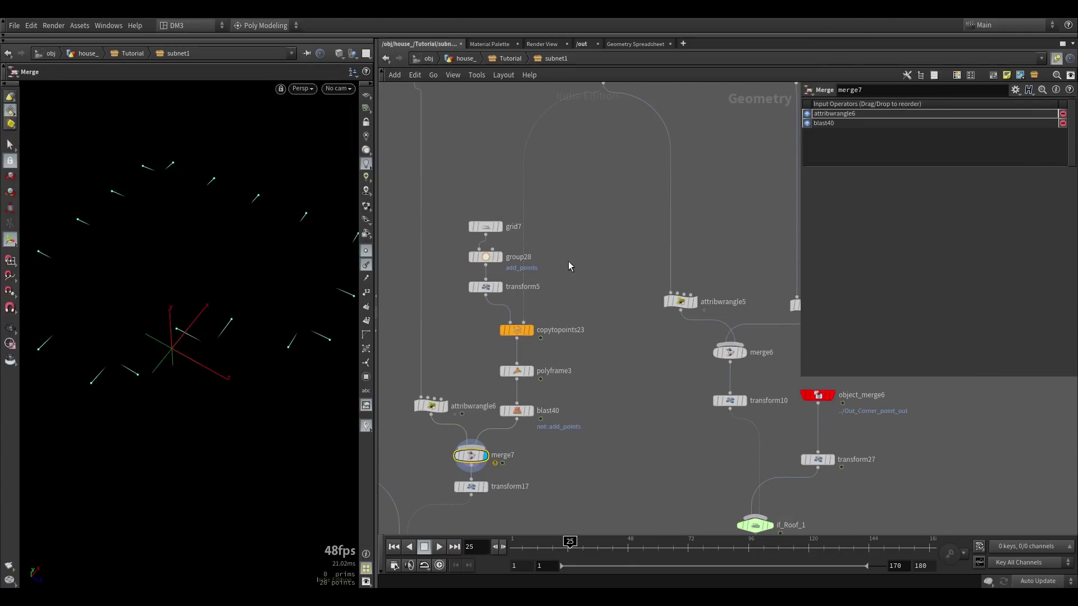
pyautogui.scroll(1, 558, 210)
pyautogui.scroll(-3, 557, 210)
pyautogui.moveTo(557, 210); pyautogui.dragTo(541, 354, button='middle')
pyautogui.moveTo(520, 265); pyautogui.dragTo(590, 341)
pyautogui.scroll(4, 551, 309)
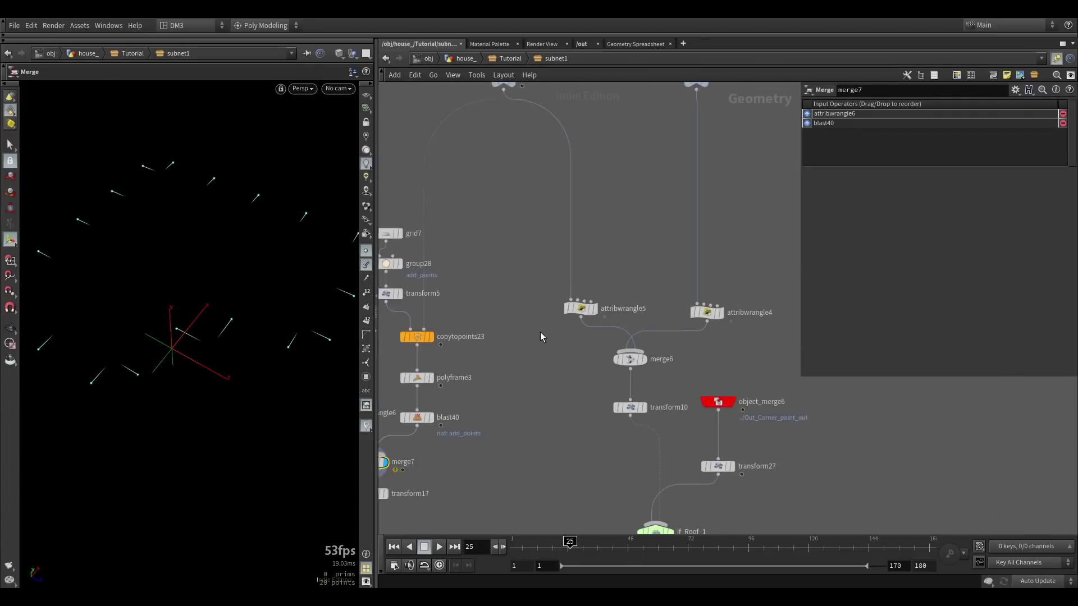
pyautogui.moveTo(540, 332); pyautogui.dragTo(511, 302, button='middle')
pyautogui.scroll(3, 581, 325)
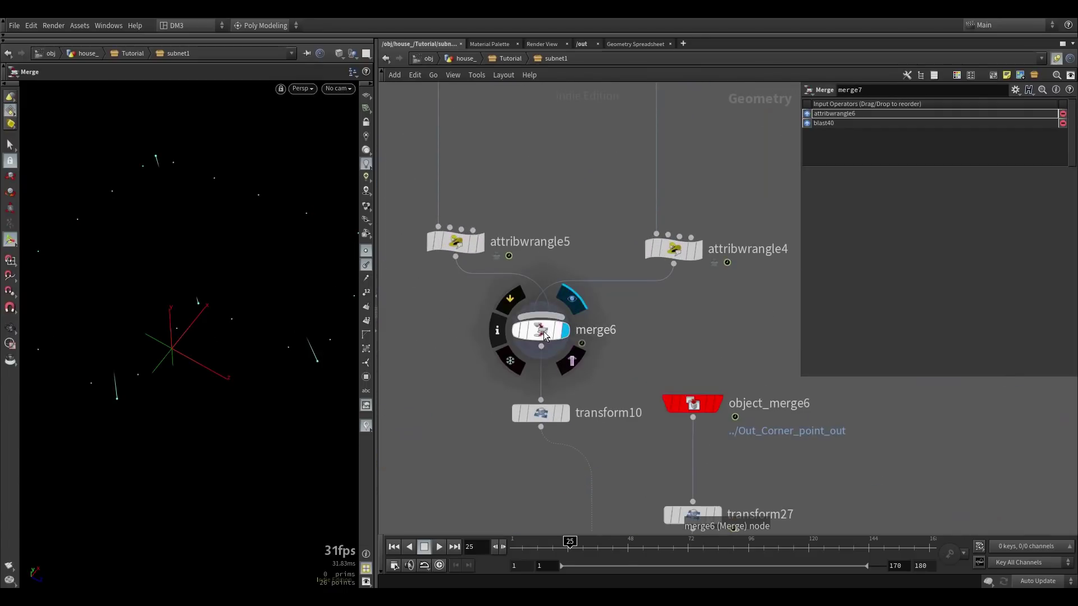
pyautogui.click(569, 295)
# Step: Follow the corner branch down past OUT_pos_top_fence_02 and copytopoints35, and inspect the Select Input expression of Fence_switch2
pyautogui.scroll(-3, 172, 285)
pyautogui.moveTo(688, 443); pyautogui.dragTo(638, 228, button='middle')
pyautogui.scroll(-3, 638, 228)
pyautogui.moveTo(612, 382); pyautogui.dragTo(618, 253, button='middle')
pyautogui.scroll(-1, 619, 255)
pyautogui.scroll(2, 602, 430)
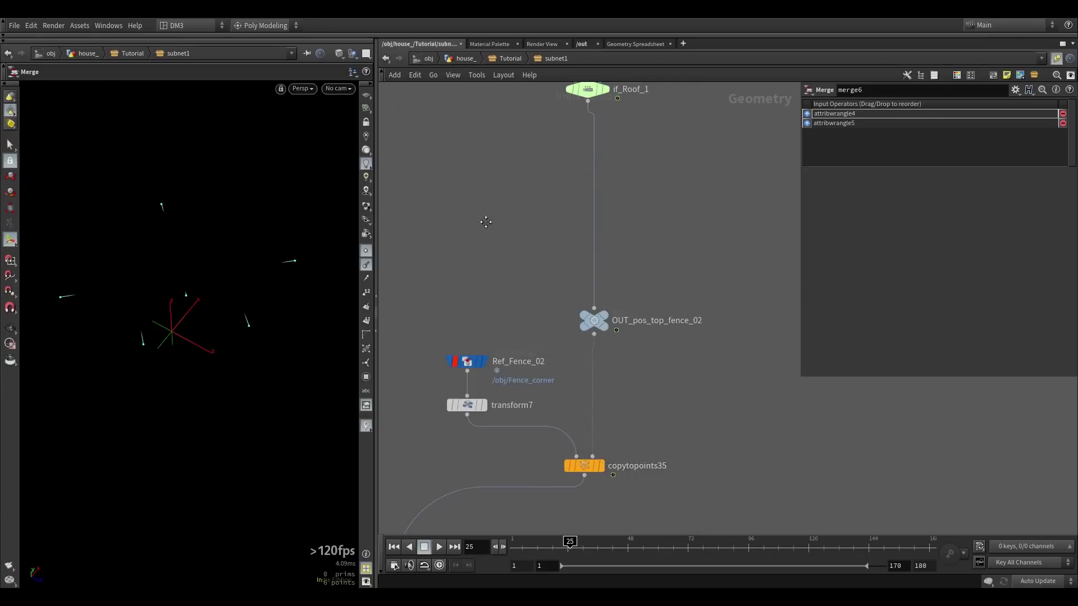
pyautogui.scroll(-3, 607, 285)
pyautogui.moveTo(571, 319); pyautogui.dragTo(583, 239, button='middle')
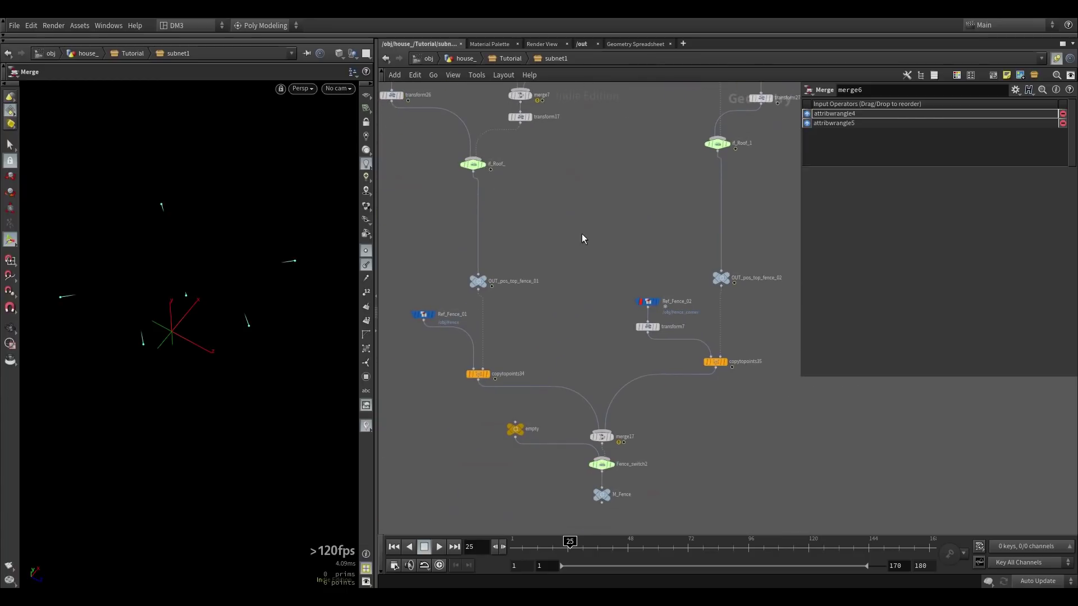
pyautogui.moveTo(606, 484); pyautogui.dragTo(583, 356, button='middle')
pyautogui.scroll(3, 585, 358)
pyautogui.moveTo(645, 393); pyautogui.dragTo(493, 304)
pyautogui.click(580, 323)
# Step: Go to the roof plane network box and display M_Roof1 to examine the flat roof surface
pyautogui.moveTo(684, 236); pyautogui.dragTo(510, 331, button='middle')
pyautogui.scroll(-4, 510, 331)
pyautogui.moveTo(650, 266); pyautogui.dragTo(483, 357, button='middle')
pyautogui.scroll(-3, 484, 362)
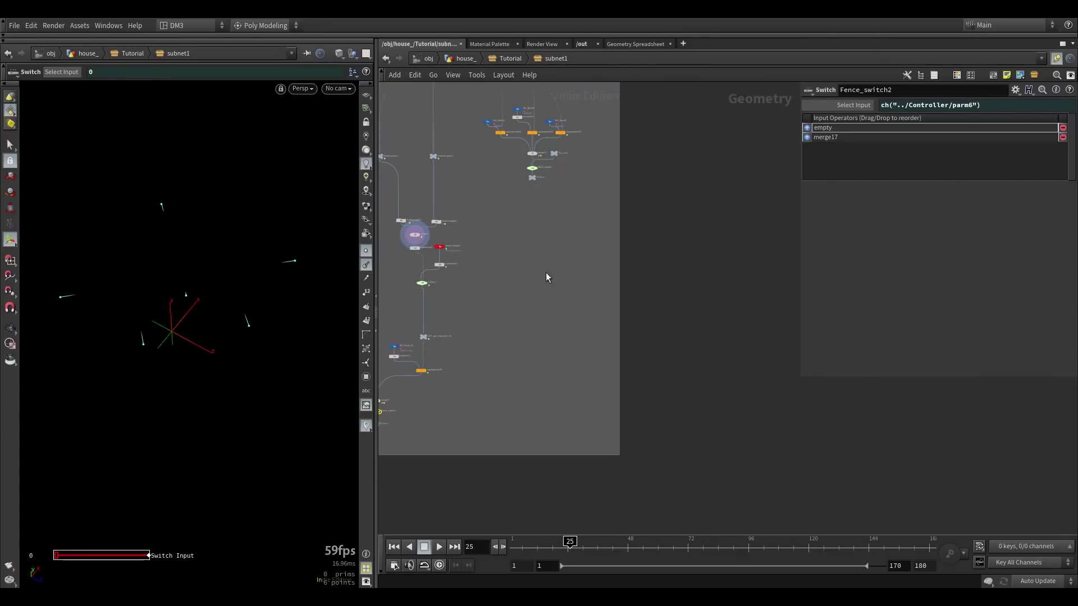
pyautogui.moveTo(546, 277); pyautogui.dragTo(508, 371, button='middle')
pyautogui.scroll(-2, 507, 370)
pyautogui.moveTo(632, 263); pyautogui.dragTo(617, 304, button='middle')
pyautogui.scroll(6, 616, 303)
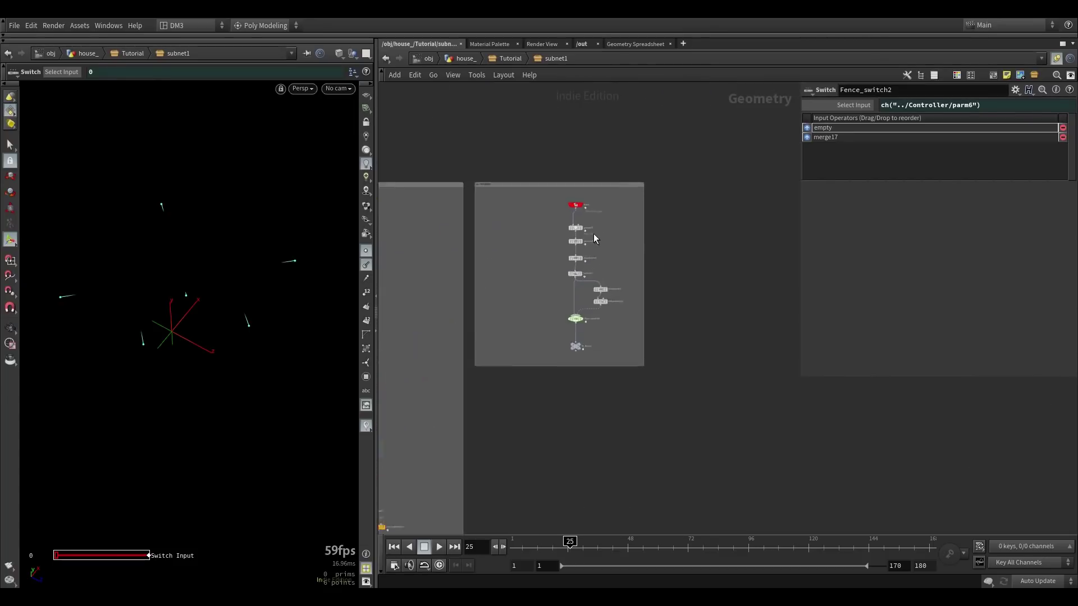
pyautogui.click(575, 391)
pyautogui.click(572, 392)
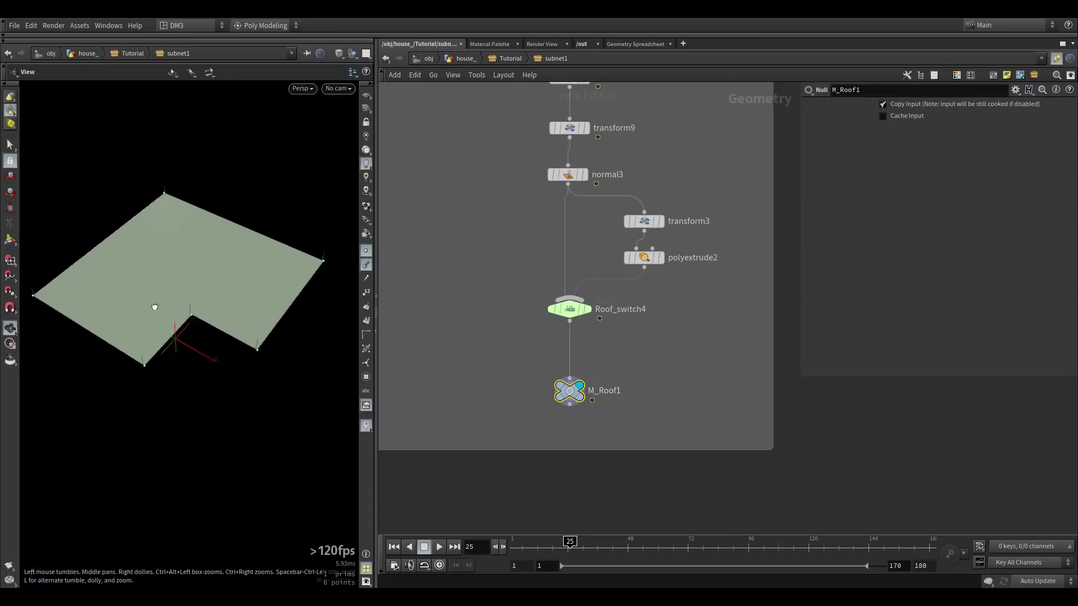
pyautogui.moveTo(154, 306); pyautogui.dragTo(62, 396)
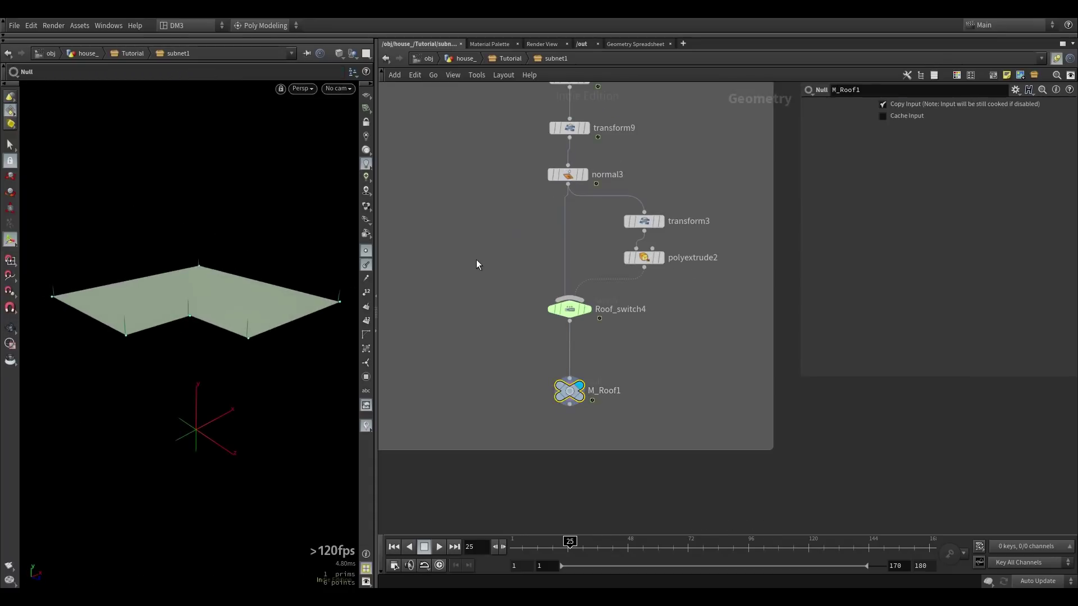
# Step: Display the floor object merge and check its reference to ../Out_floor_geo
pyautogui.press('h')
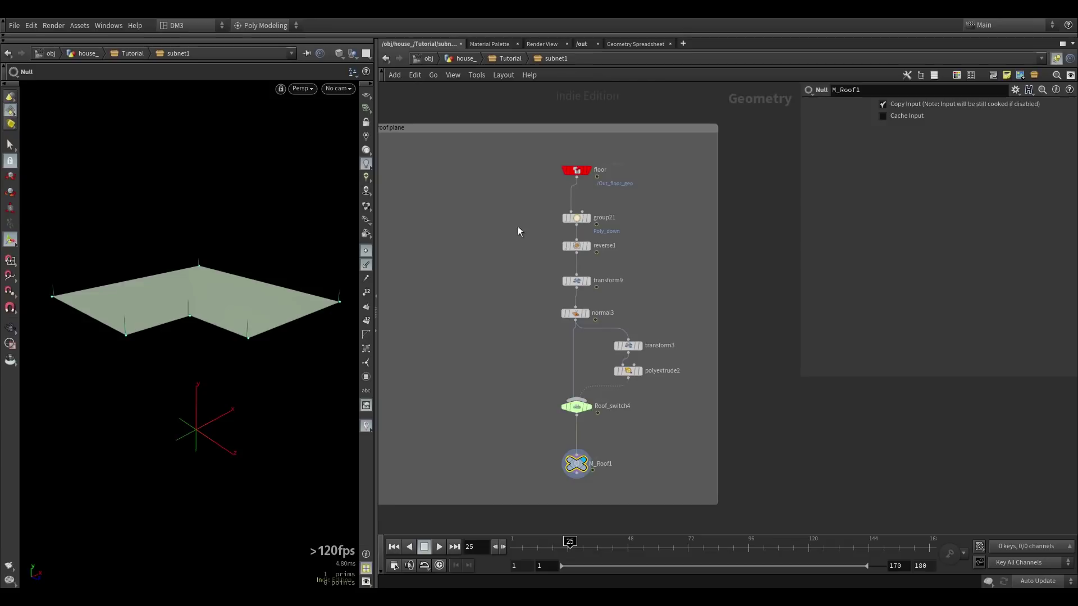
pyautogui.scroll(3, 590, 180)
pyautogui.click(590, 171)
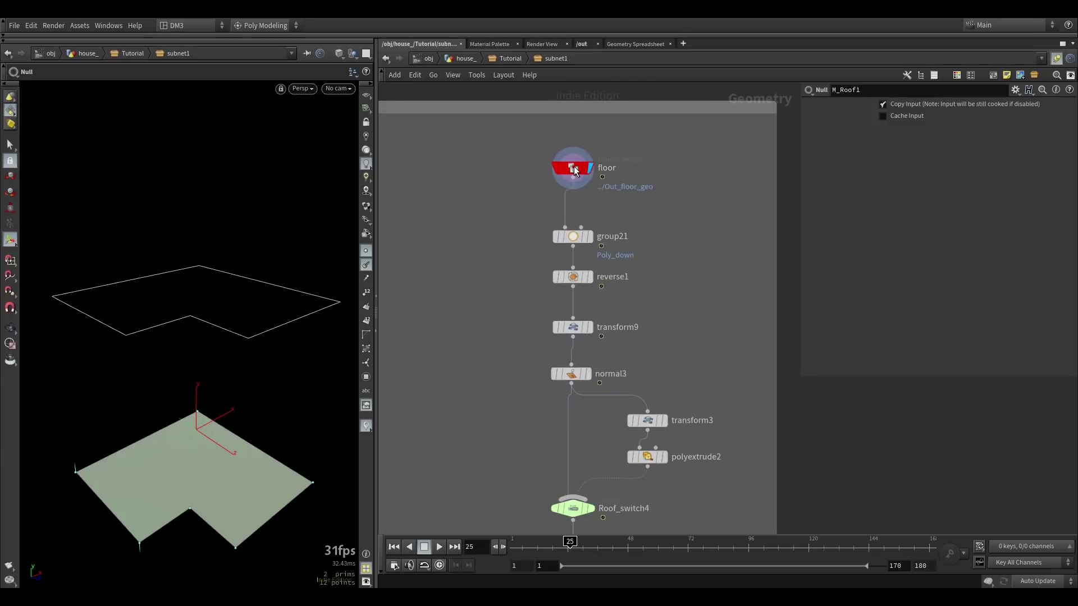
pyautogui.click(574, 167)
pyautogui.moveTo(599, 232); pyautogui.dragTo(560, 167, button='middle')
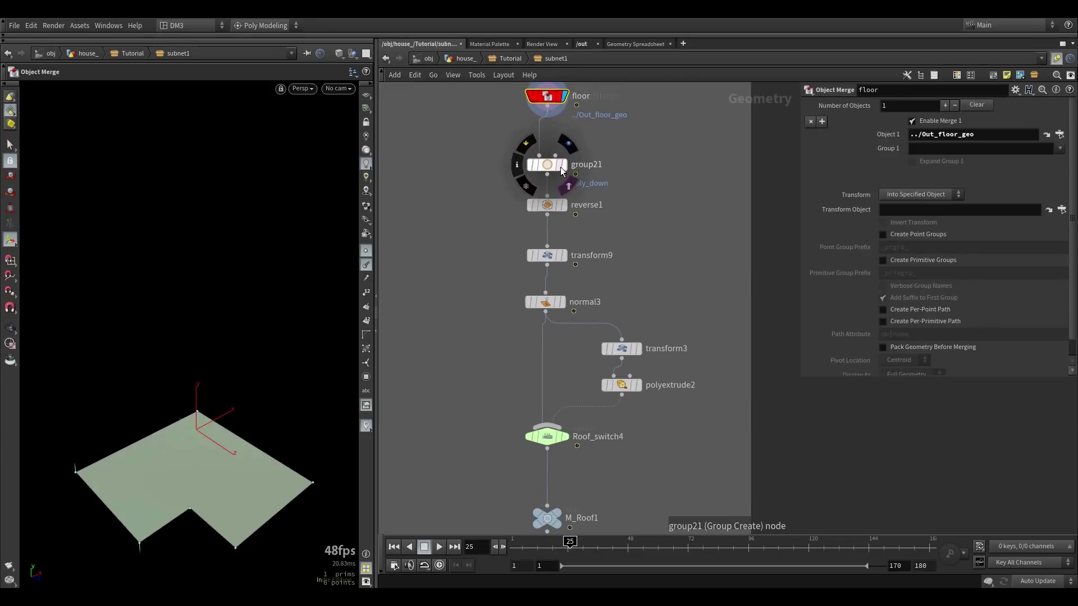
# Step: Display group21 and examine the Poly_down group's normal direction settings on the floor polygon from above and below
pyautogui.click(565, 166)
pyautogui.click(546, 168)
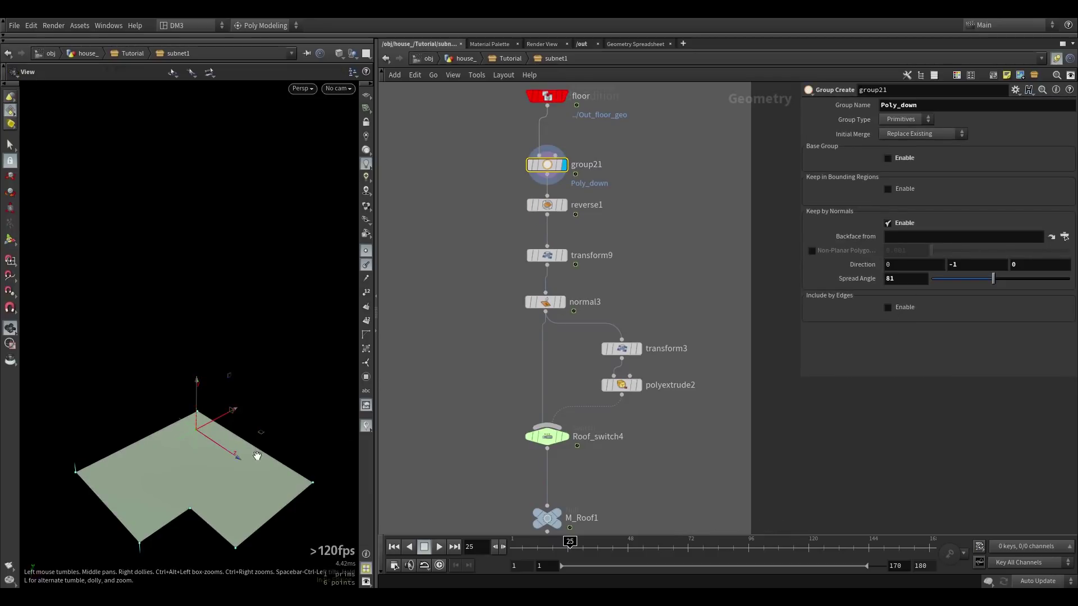
pyautogui.keyDown('alt'); pyautogui.moveTo(258, 455); pyautogui.dragTo(256, 329); pyautogui.keyUp('alt')
pyautogui.keyDown('alt'); pyautogui.moveTo(212, 461); pyautogui.dragTo(191, 432); pyautogui.keyUp('alt')
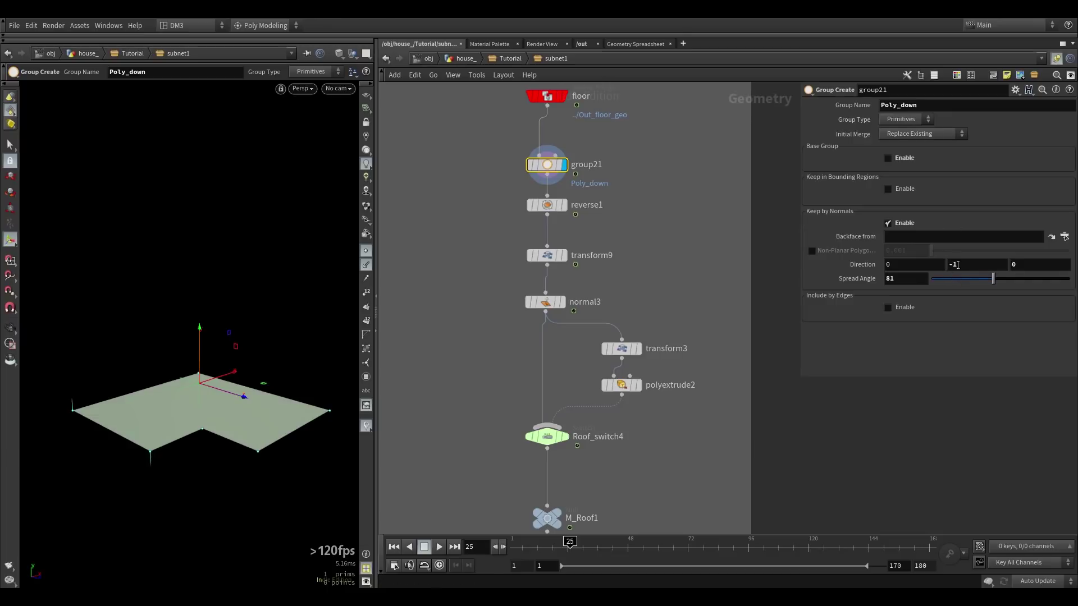
pyautogui.keyDown('alt'); pyautogui.moveTo(268, 395); pyautogui.dragTo(250, 379); pyautogui.keyUp('alt')
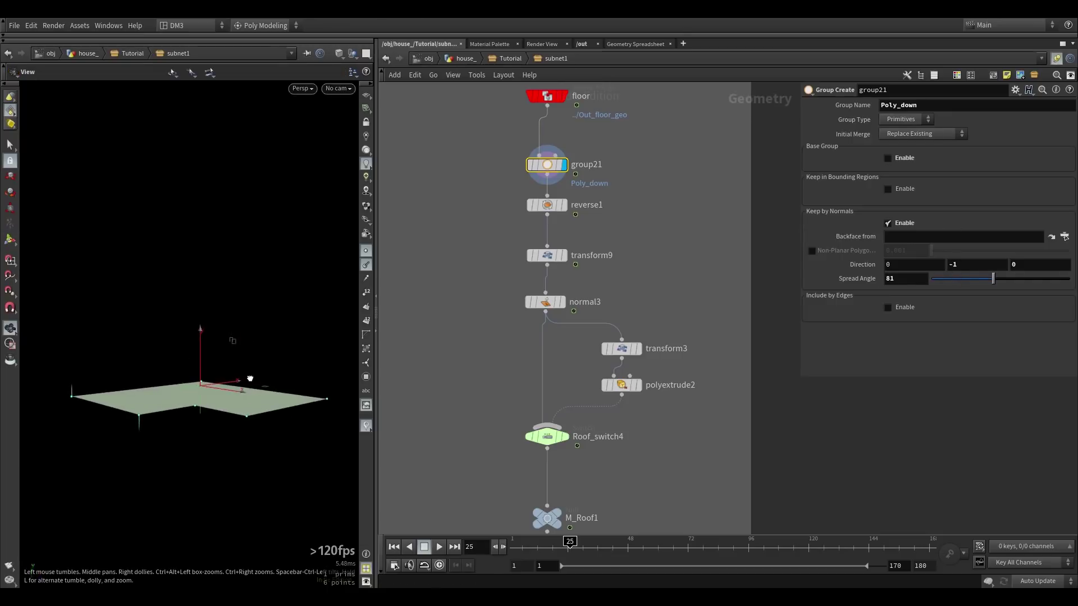
pyautogui.keyDown('alt'); pyautogui.moveTo(233, 423); pyautogui.dragTo(240, 350, button='middle'); pyautogui.keyUp('alt')
pyautogui.moveTo(239, 349); pyautogui.dragTo(214, 315)
pyautogui.press('Return')
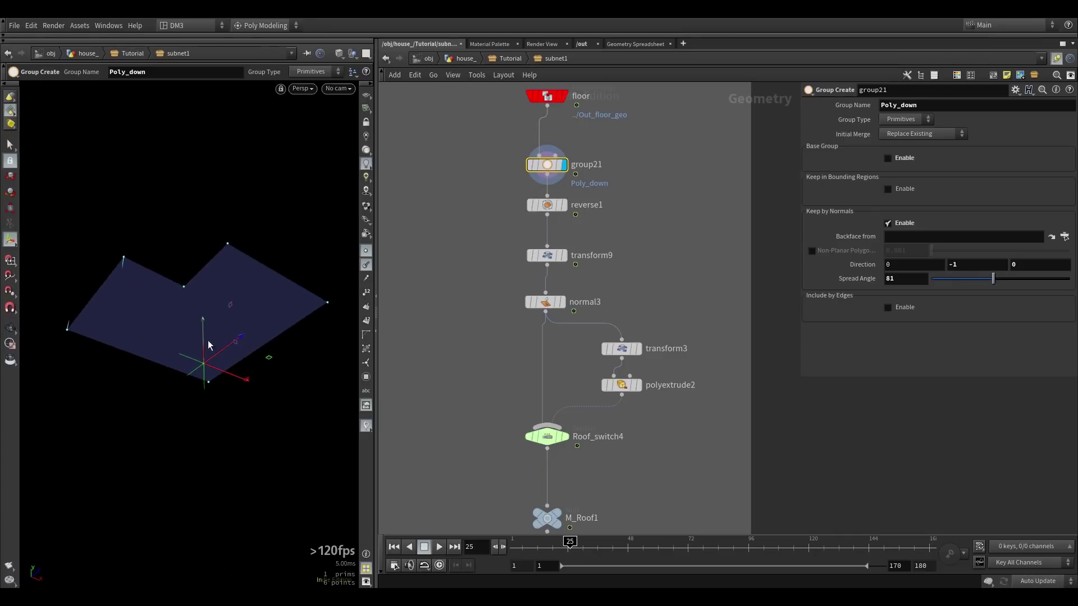
# Step: Display reverse1 and check that its source group is Poly_down
pyautogui.scroll(3, 589, 202)
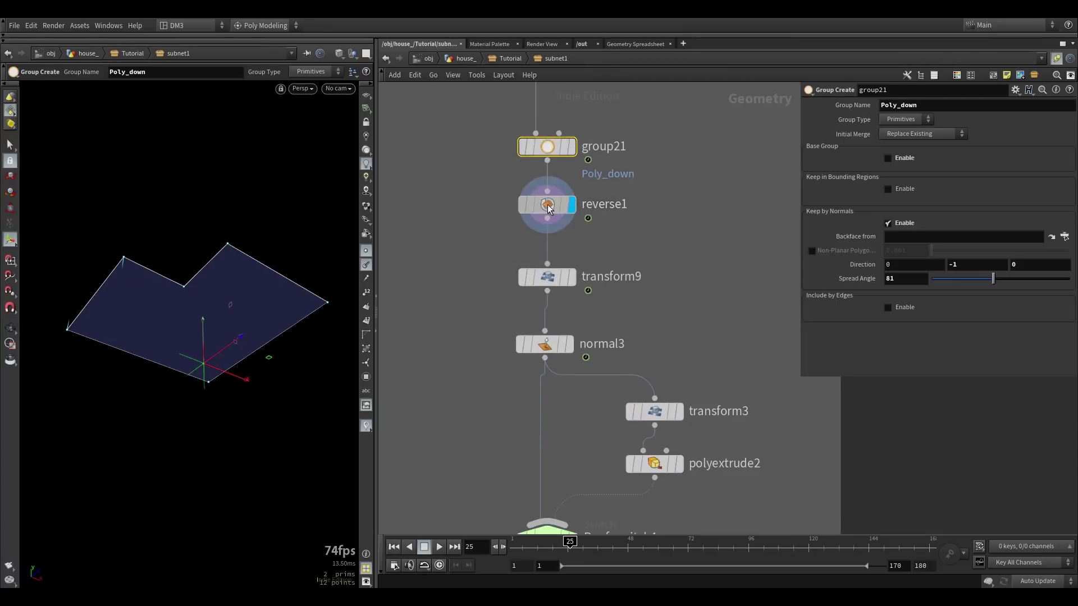
pyautogui.click(547, 204)
pyautogui.moveTo(545, 148)
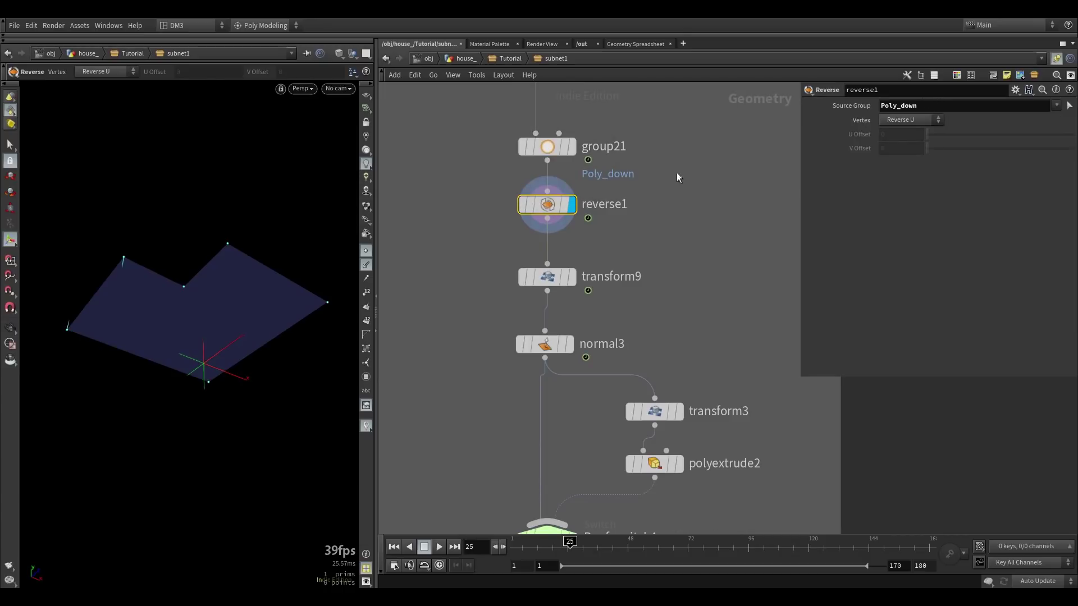
pyautogui.moveTo(927, 105); pyautogui.dragTo(875, 107)
pyautogui.click(674, 275)
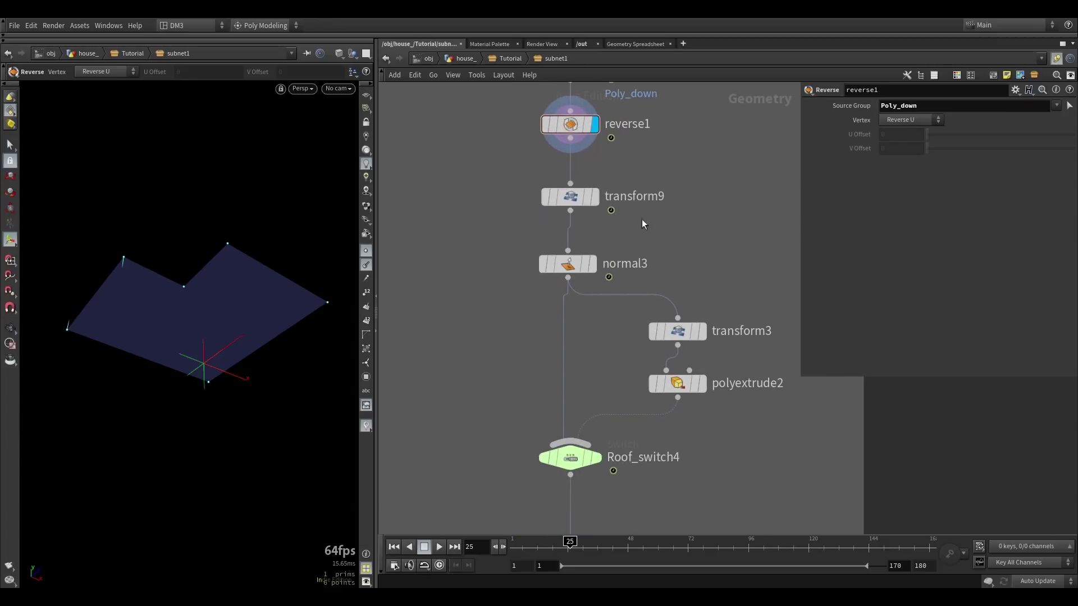
# Step: Select transform9 and examine the controller expression that raises the roof plane vertically
pyautogui.click(568, 198)
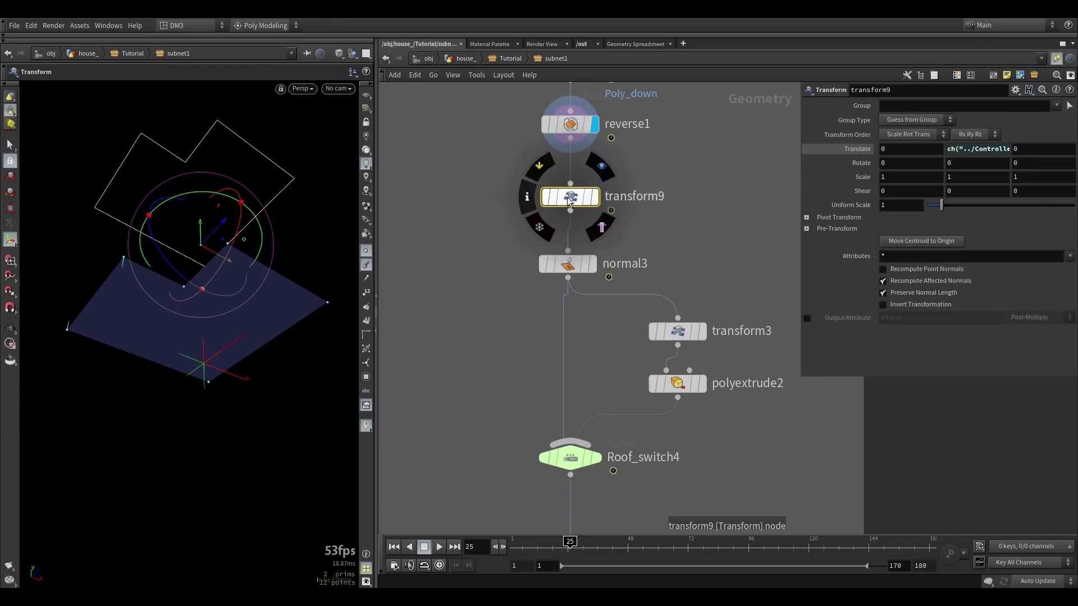
pyautogui.moveTo(654, 241); pyautogui.dragTo(646, 166, button='middle')
pyautogui.scroll(-2, 645, 166)
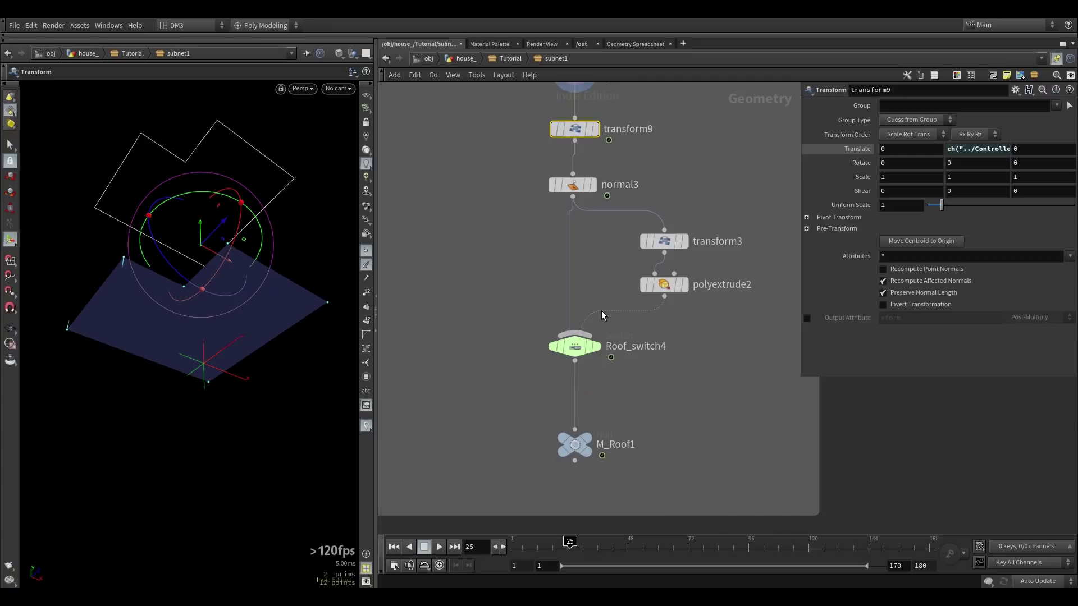
pyautogui.scroll(2, 602, 311)
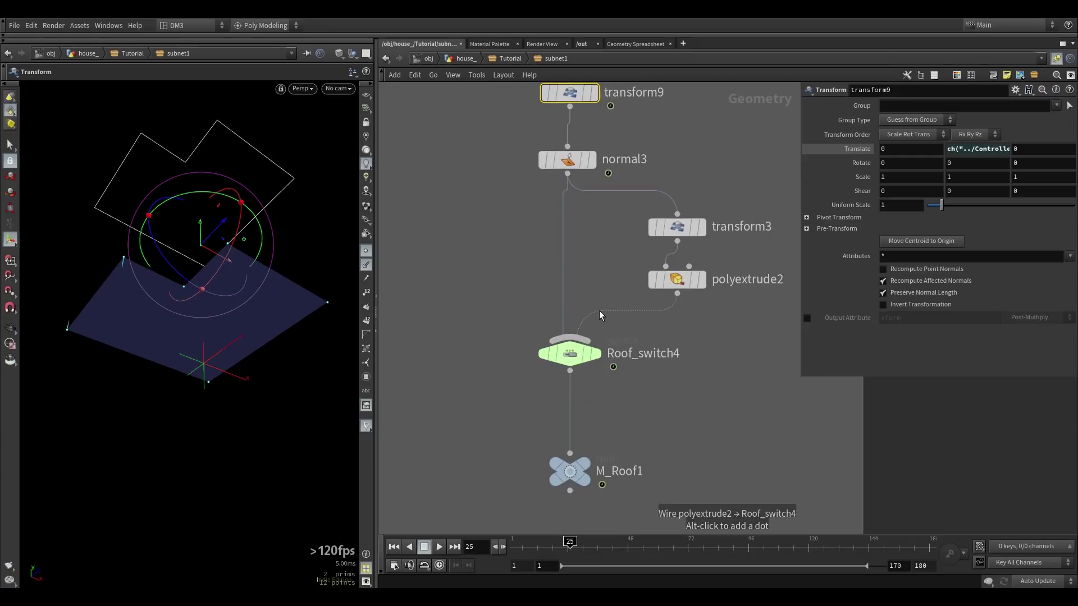
# Step: Display polyextrude2 and inspect the inset roof outline and its extrusion settings
pyautogui.click(675, 280)
pyautogui.keyDown('alt'); pyautogui.moveTo(201, 214); pyautogui.dragTo(176, 265); pyautogui.keyUp('alt')
pyautogui.keyDown('alt'); pyautogui.moveTo(176, 207); pyautogui.dragTo(224, 199, button='right'); pyautogui.keyUp('alt')
pyautogui.keyDown('alt'); pyautogui.moveTo(224, 200); pyautogui.dragTo(239, 232); pyautogui.keyUp('alt')
pyautogui.click(702, 279)
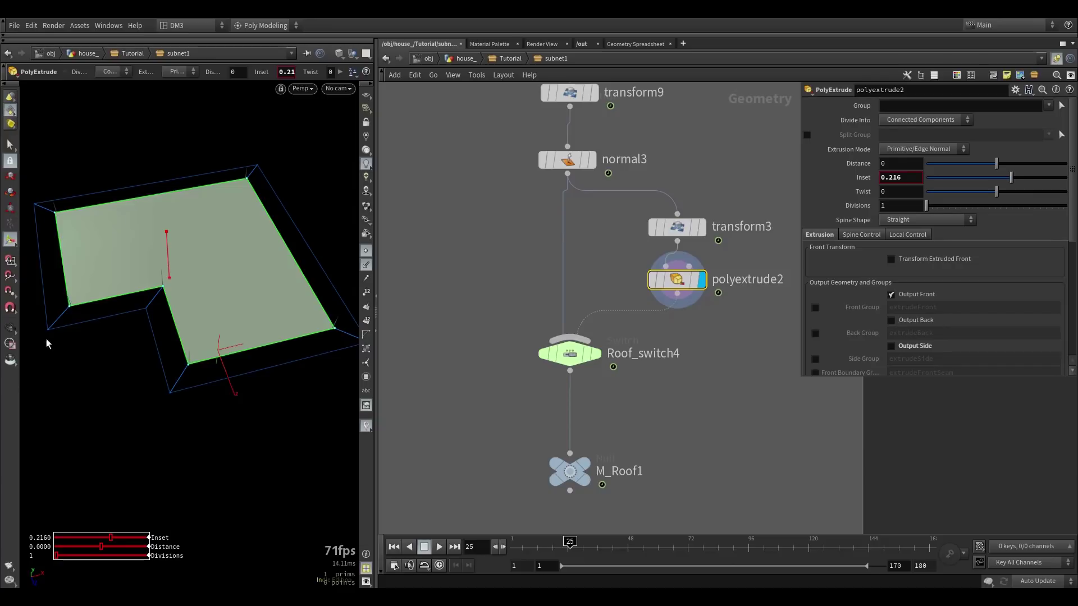
# Step: Return the display to the M_Roof1 null to view the roof plane output
pyautogui.scroll(-4, 640, 401)
pyautogui.moveTo(636, 412); pyautogui.dragTo(695, 277, button='middle')
pyautogui.scroll(2, 679, 286)
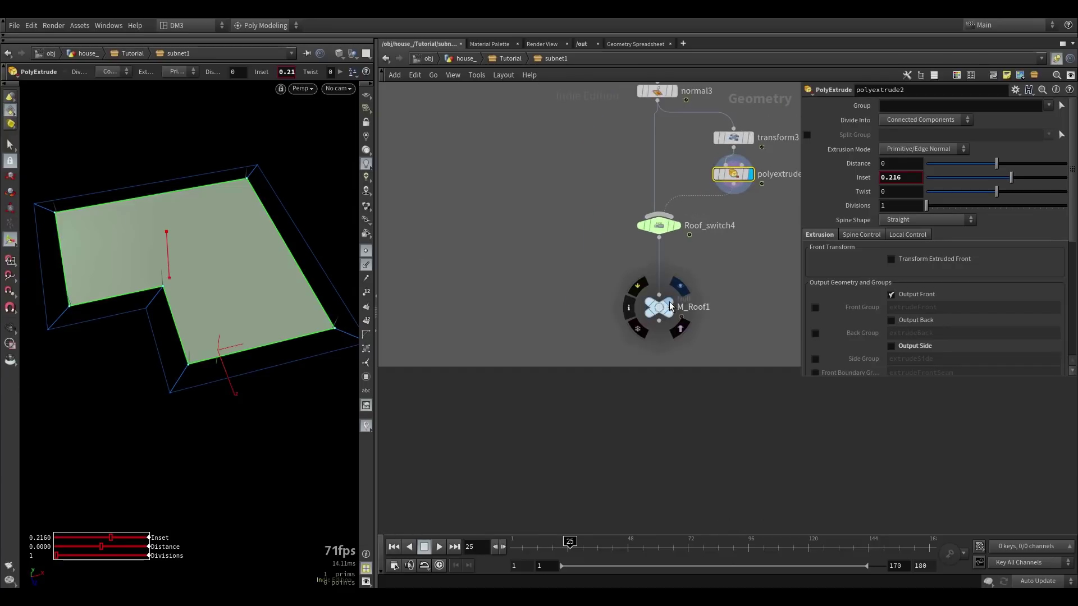
pyautogui.click(667, 304)
pyautogui.click(665, 307)
pyautogui.scroll(-6, 647, 346)
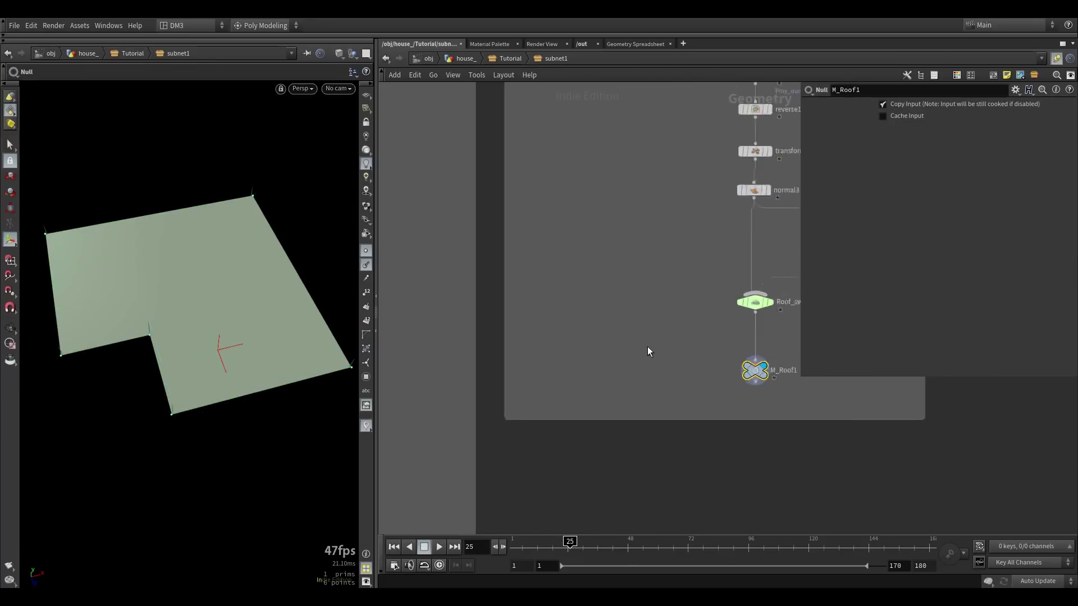
# Step: Display the complete house from the normal1 node below merge8, with point markers and point normals hidden
pyautogui.scroll(-6, 644, 338)
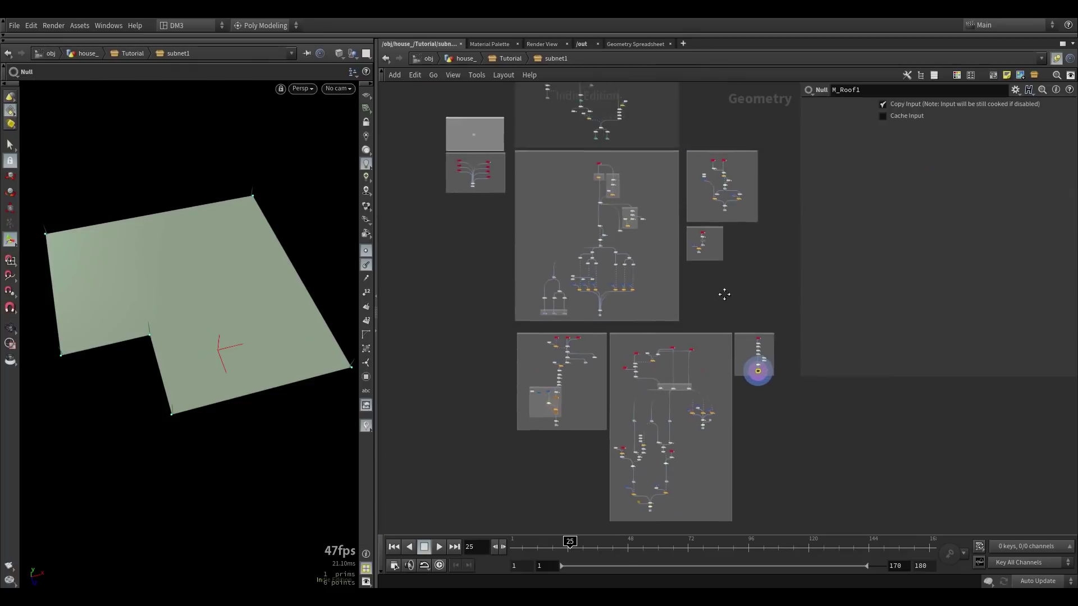
pyautogui.scroll(8, 475, 175)
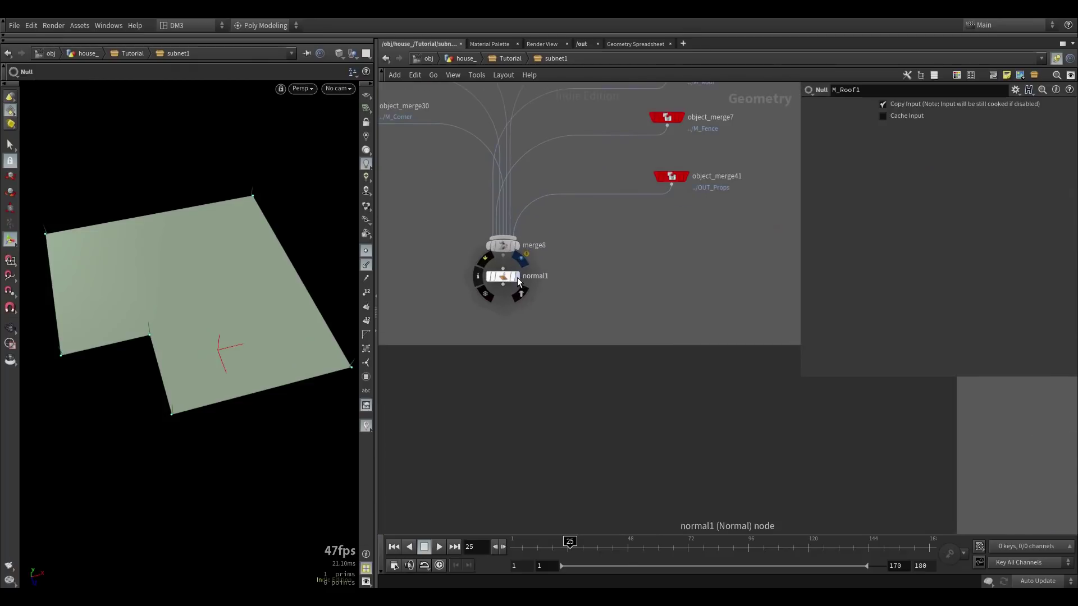
pyautogui.click(517, 277)
pyautogui.click(503, 275)
pyautogui.click(364, 266)
pyautogui.click(366, 251)
pyautogui.moveTo(186, 388)
pyautogui.keyDown('alt'); pyautogui.mouseDown()
pyautogui.moveTo(193, 336)
pyautogui.moveTo(236, 267)
pyautogui.mouseUp(); pyautogui.keyUp('alt')
pyautogui.keyDown('alt'); pyautogui.moveTo(236, 267); pyautogui.dragTo(238, 362, button='right'); pyautogui.keyUp('alt')
pyautogui.hotkey('shift', 'w')
pyautogui.press('Escape')
pyautogui.moveTo(238, 367); pyautogui.dragTo(292, 401)
pyautogui.press('h')
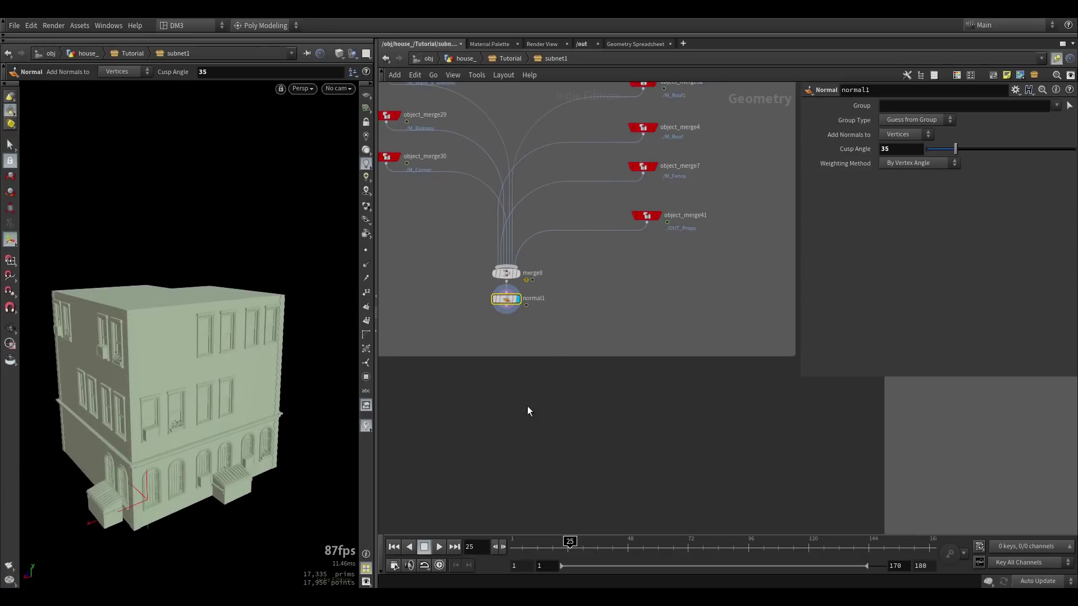
# Step: Select the Controller null and examine its parameters for floors, seeds, percentages, roof, fence and wall width
pyautogui.moveTo(593, 401); pyautogui.dragTo(631, 429, button='middle')
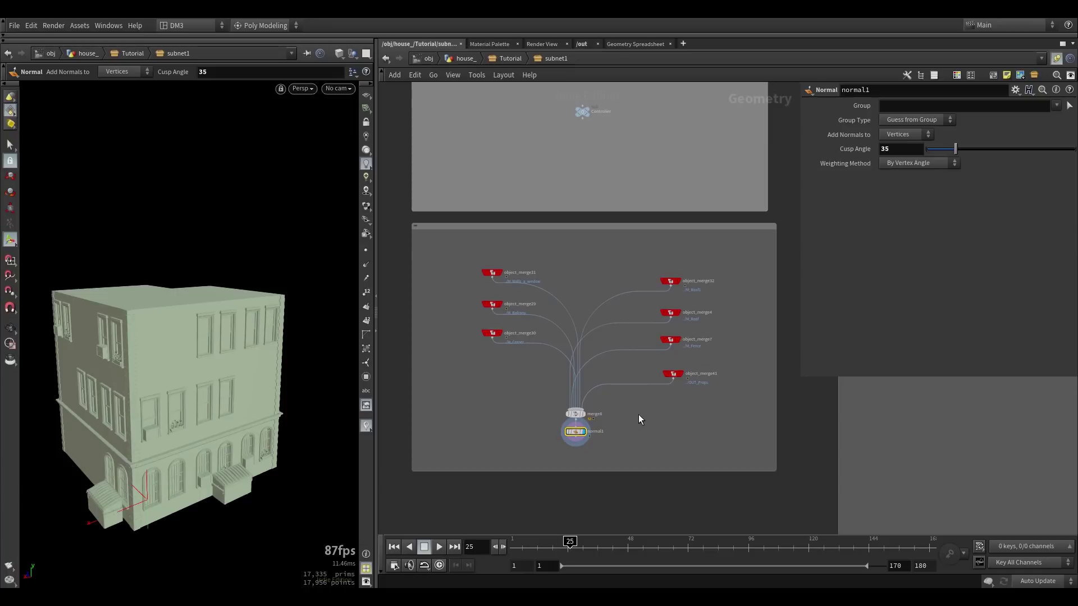
pyautogui.moveTo(609, 224); pyautogui.dragTo(614, 259, button='middle')
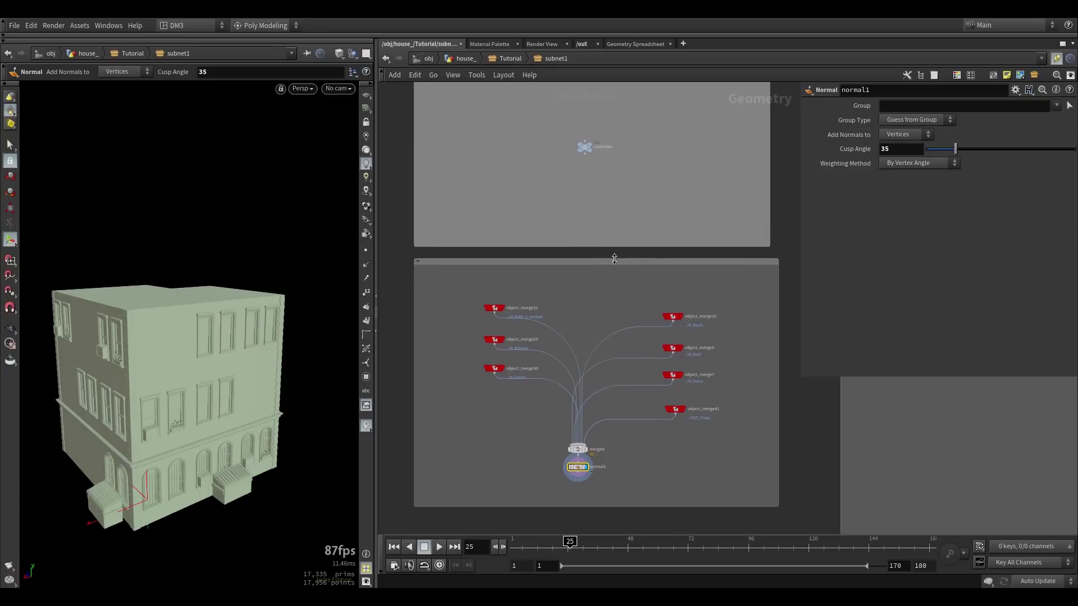
pyautogui.moveTo(721, 423); pyautogui.dragTo(684, 414, button='middle')
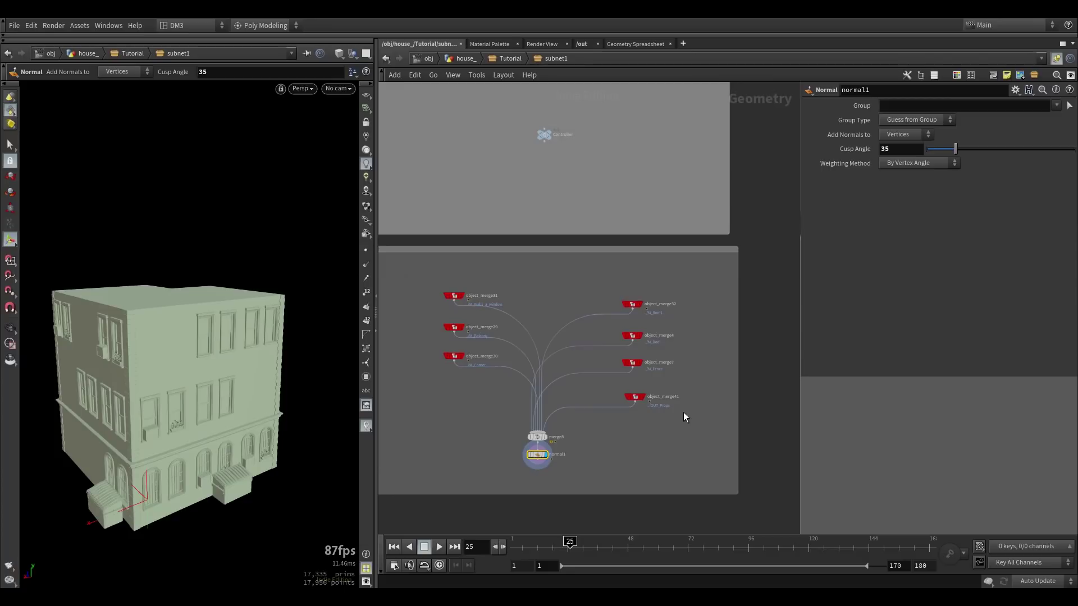
pyautogui.moveTo(571, 161); pyautogui.dragTo(581, 191, button='middle')
pyautogui.scroll(3, 555, 164)
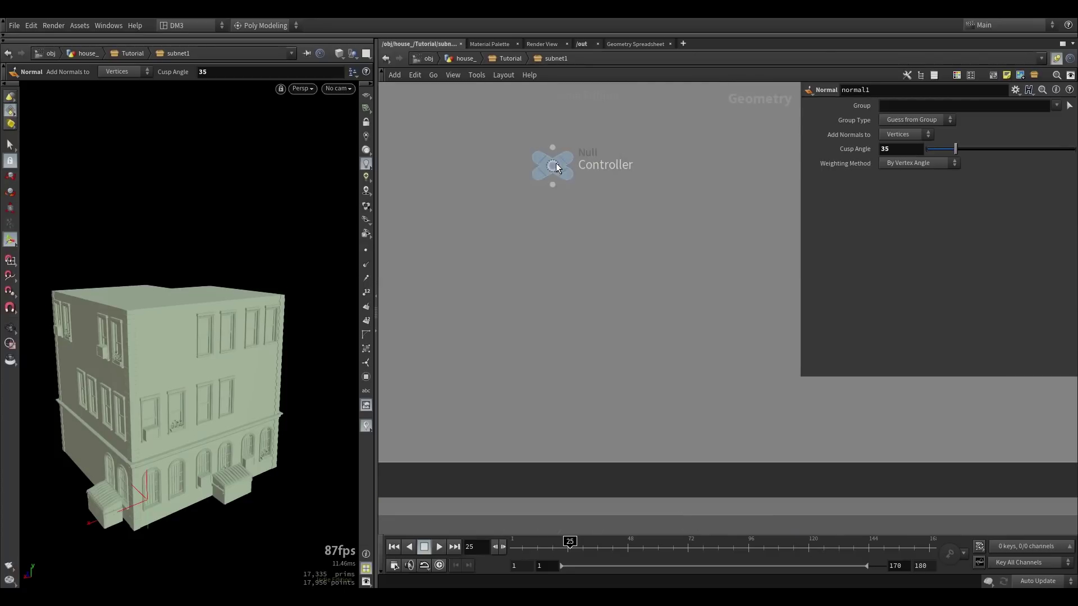
pyautogui.click(556, 162)
pyautogui.moveTo(548, 200); pyautogui.dragTo(547, 325, button='middle')
pyautogui.moveTo(554, 281)
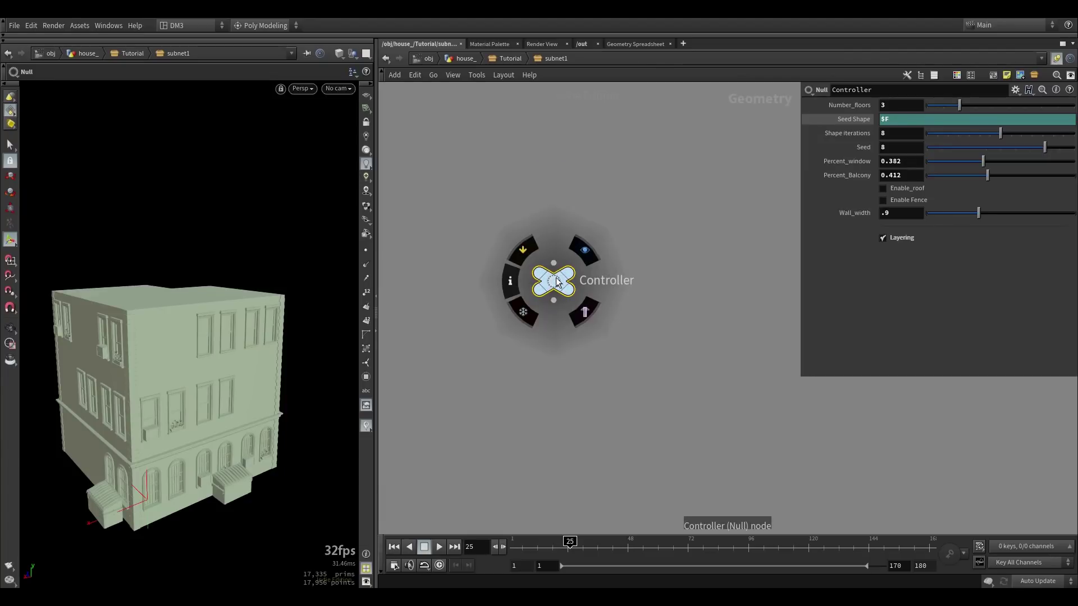
pyautogui.moveTo(559, 284)
pyautogui.mouseDown()
pyautogui.moveTo(575, 271)
pyautogui.moveTo(567, 277)
pyautogui.mouseUp()
# Step: Add a new Null node beside the Controller null
pyautogui.moveTo(640, 291); pyautogui.dragTo(577, 303, button='middle')
pyautogui.scroll(-1, 577, 303)
pyautogui.scroll(2, 507, 289)
pyautogui.moveTo(640, 319); pyautogui.dragTo(575, 300, button='middle')
pyautogui.scroll(-2, 576, 300)
pyautogui.press('Tab')
pyautogui.write('null')
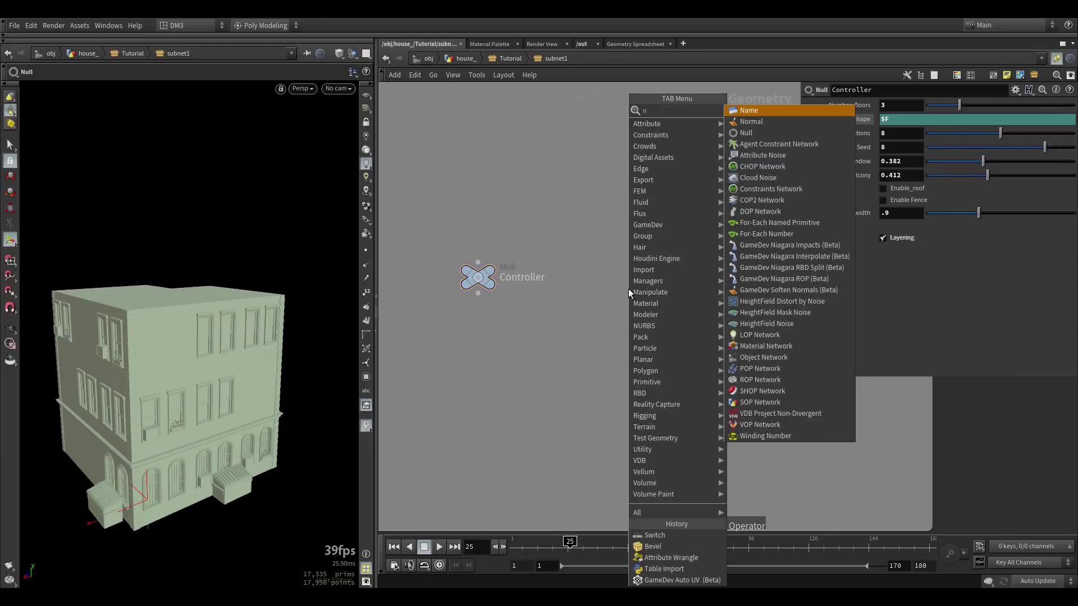
pyautogui.press('Return')
pyautogui.click(681, 293)
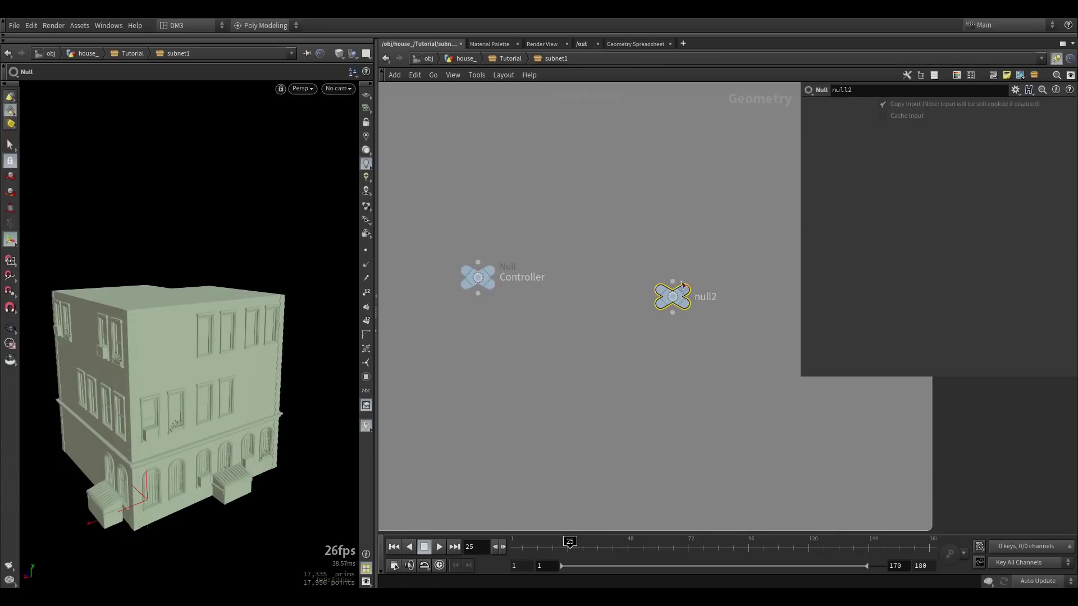
# Step: Edit null2's parameter interface and make its default Copy Input and Cache Input parameters invisible
pyautogui.scroll(2, 671, 297)
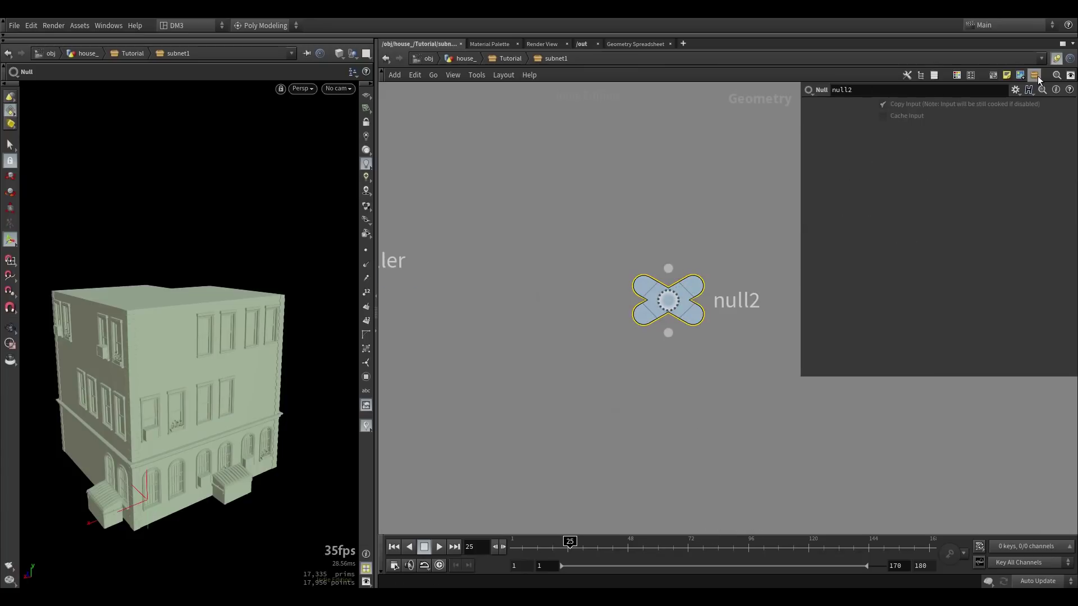
pyautogui.click(1016, 90)
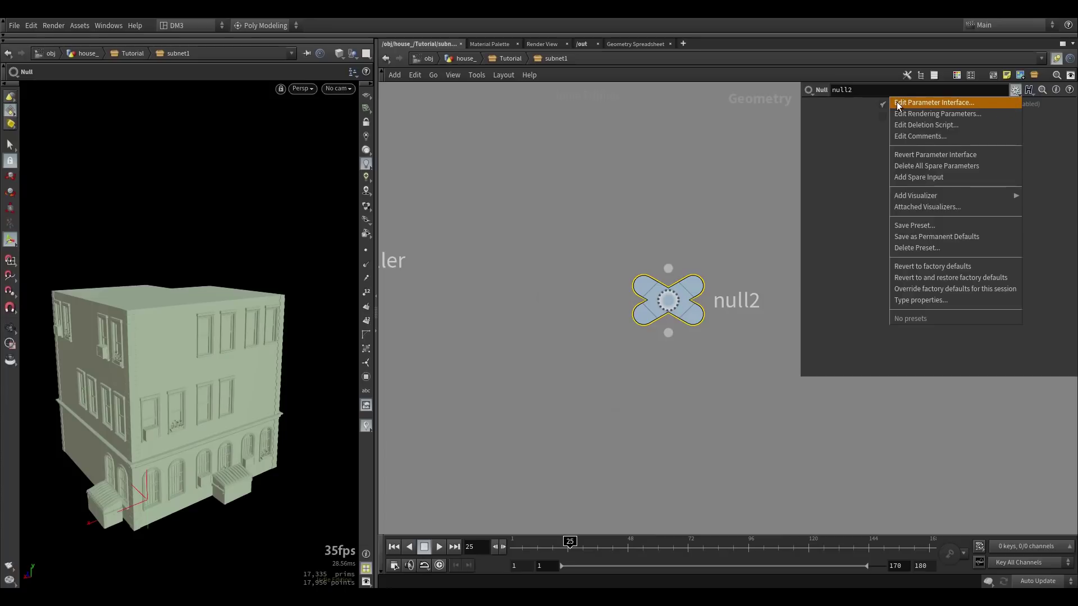
pyautogui.click(948, 105)
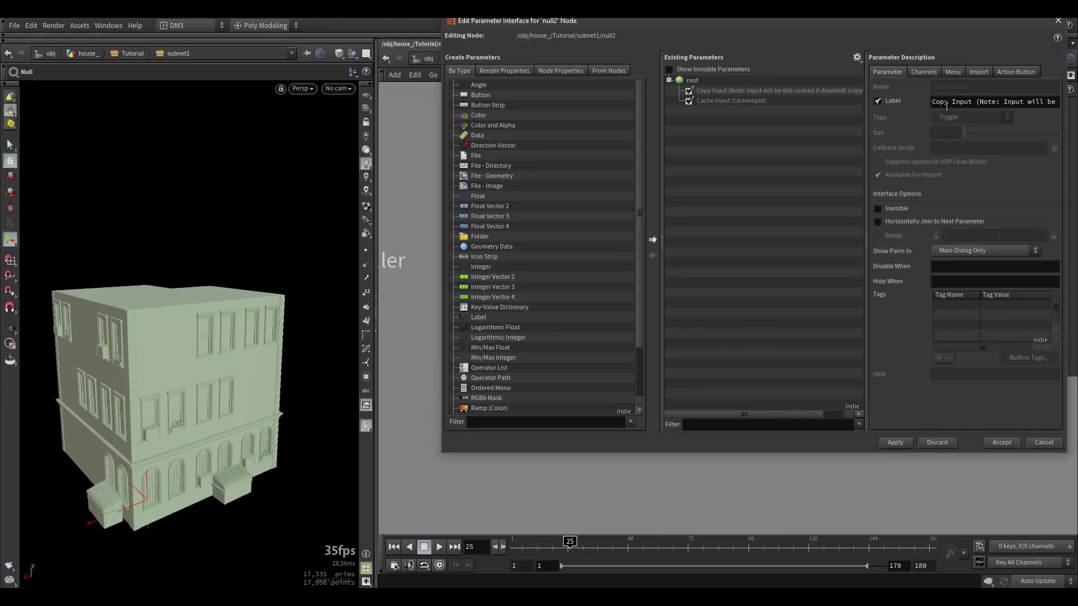
pyautogui.moveTo(673, 22); pyautogui.dragTo(330, 92)
pyautogui.click(371, 171)
pyautogui.click(367, 160)
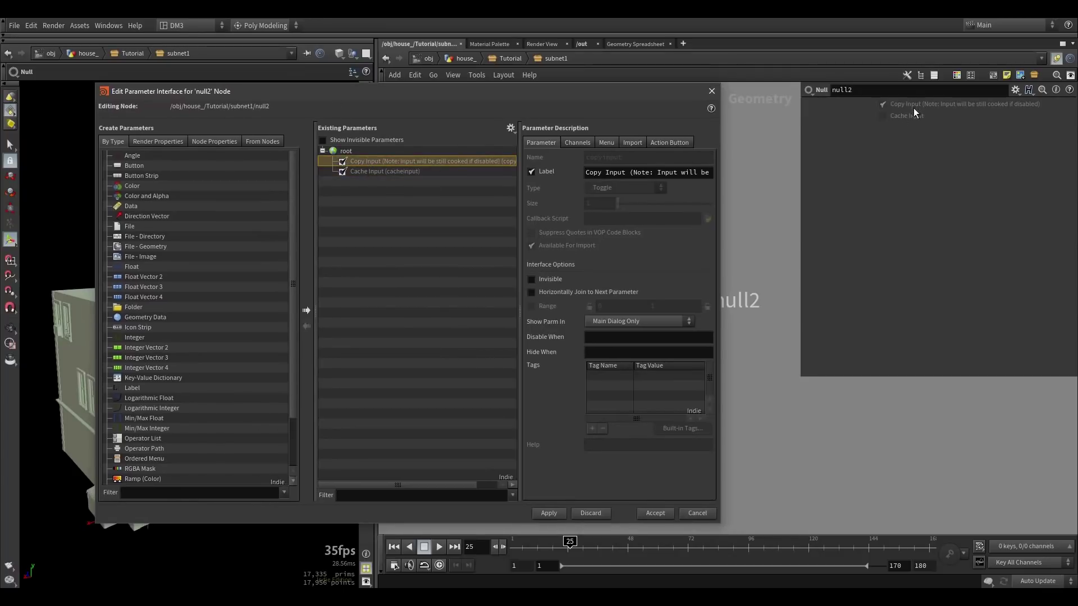
pyautogui.keyDown('shift'); pyautogui.click(407, 171); pyautogui.keyUp('shift')
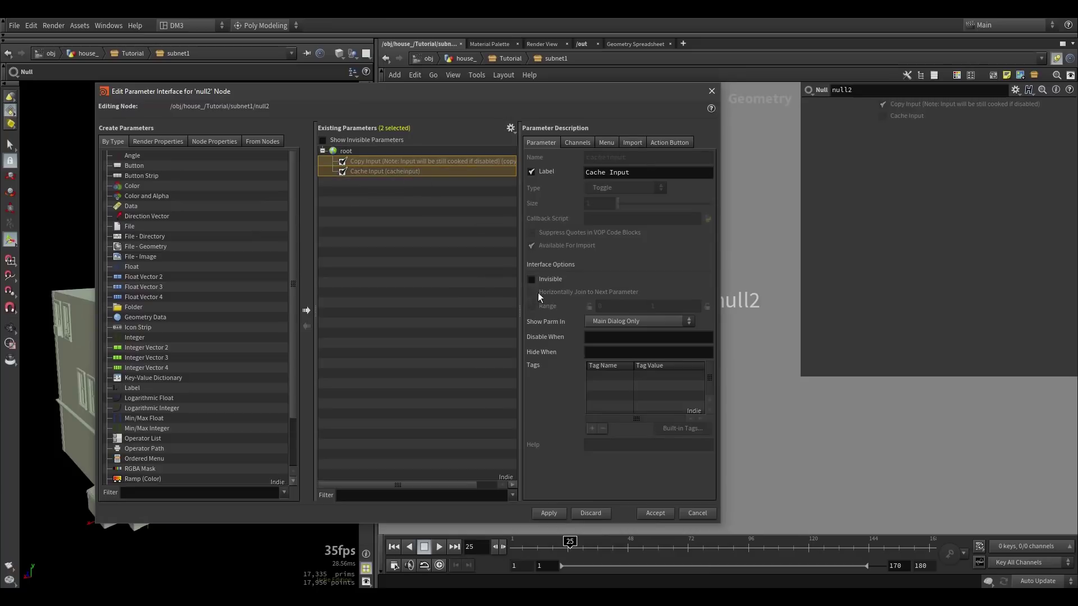
pyautogui.click(534, 279)
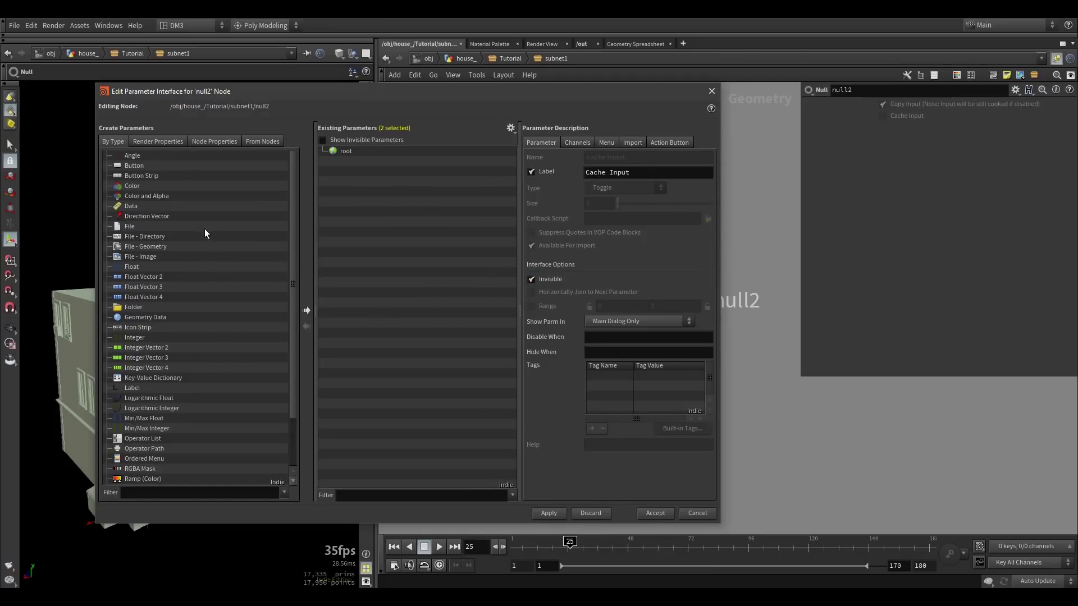
# Step: Add a Float parameter under root with the default name parm and label Label, and accept the interface changes
pyautogui.scroll(-2, 160, 387)
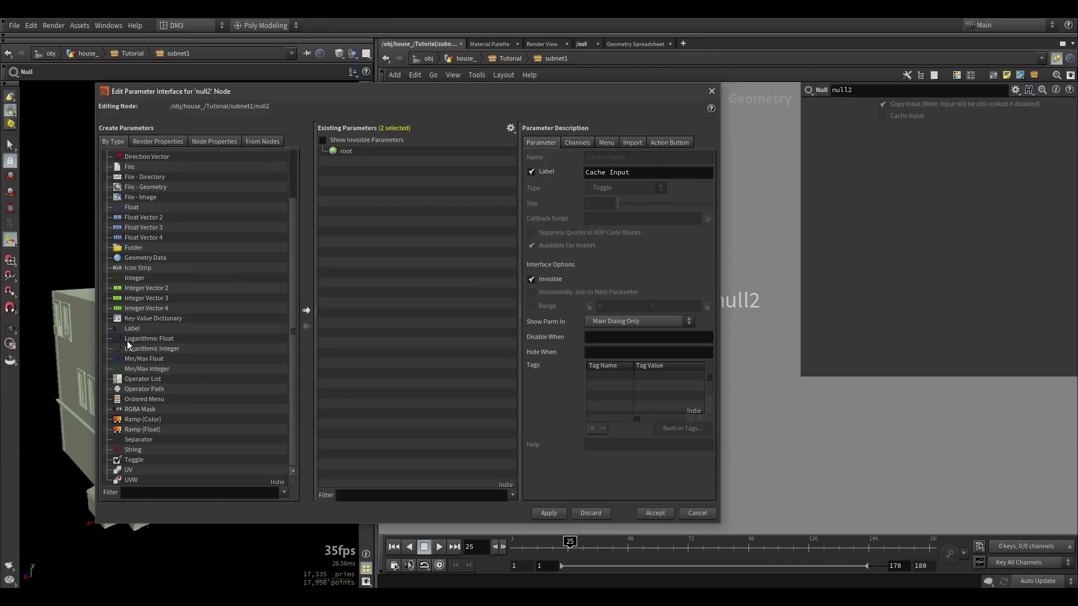
pyautogui.scroll(1, 161, 287)
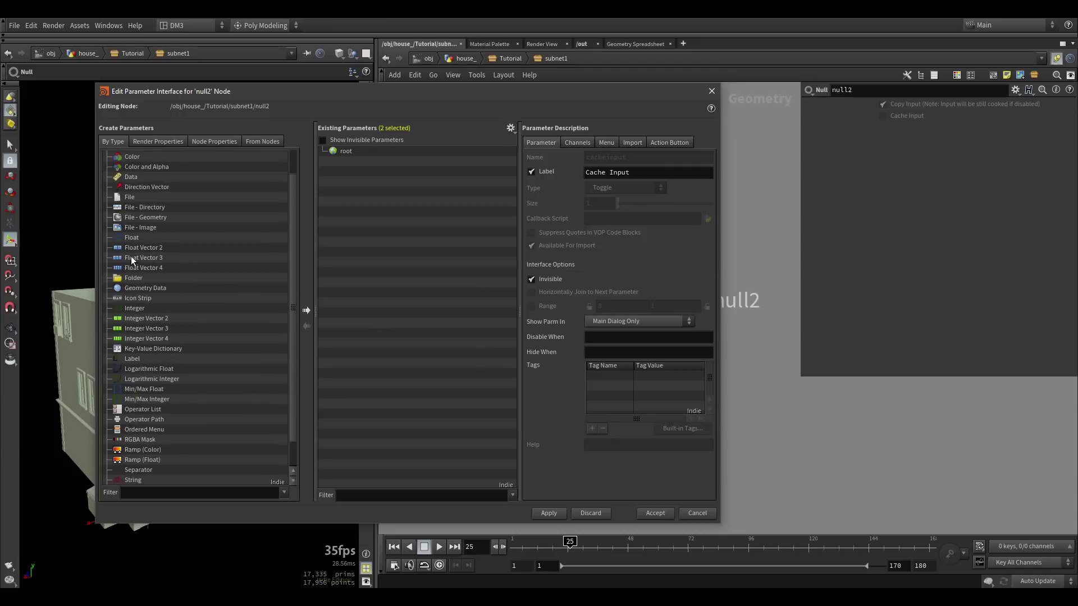
pyautogui.moveTo(359, 176); pyautogui.dragTo(341, 156)
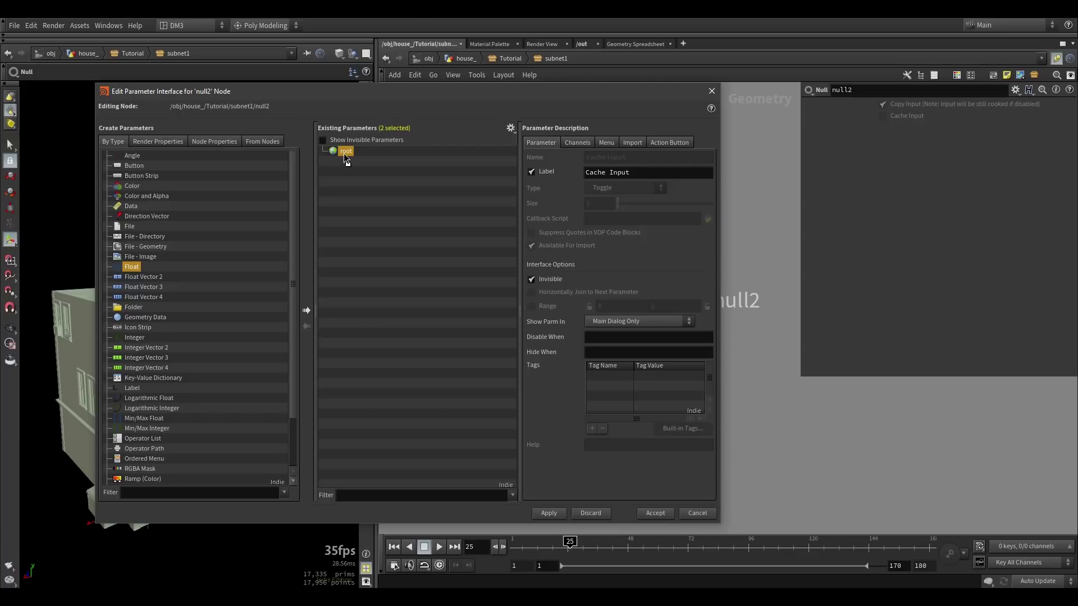
pyautogui.doubleClick(616, 172)
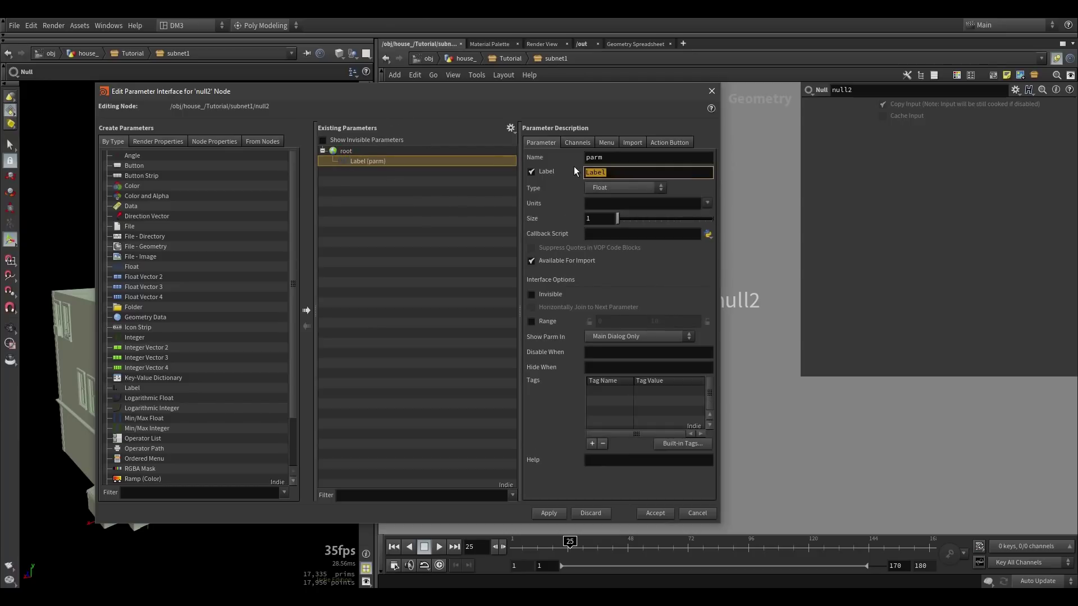
pyautogui.click(537, 514)
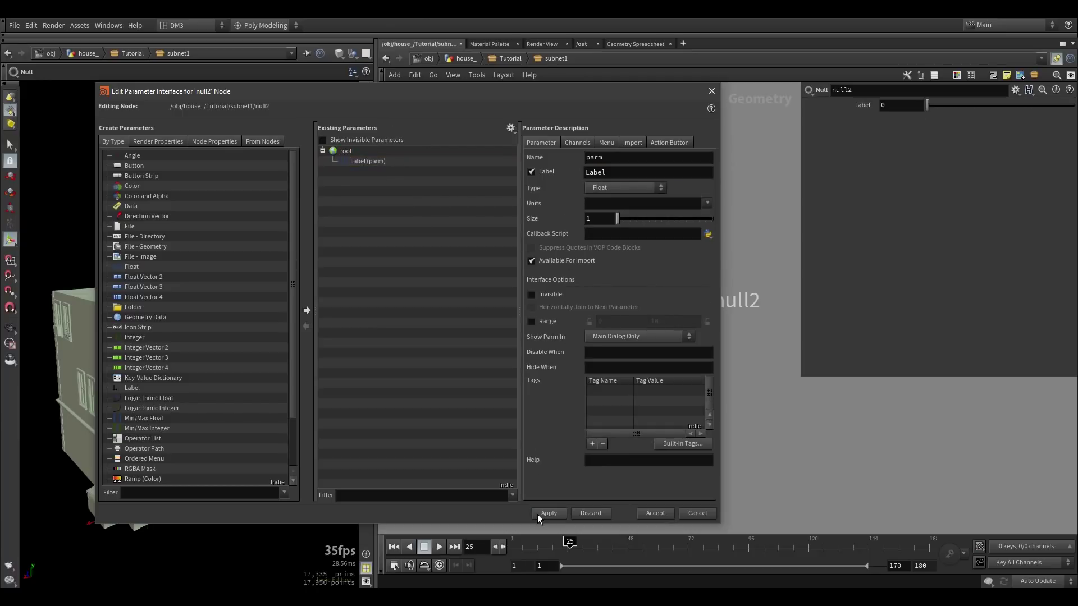
pyautogui.click(654, 514)
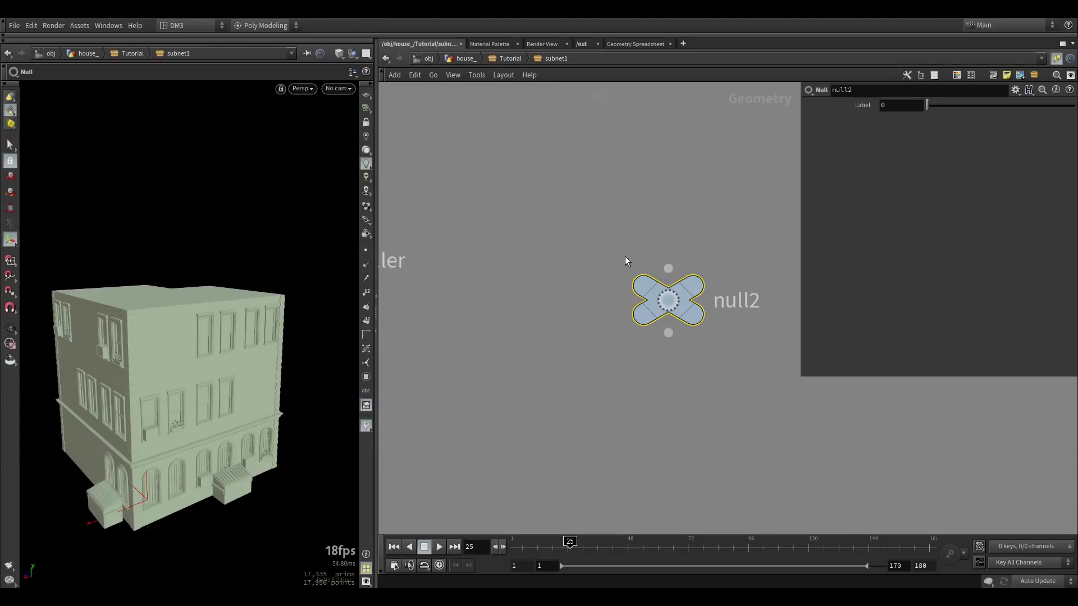
# Step: Place a Box node beside null2 and display it in the viewport
pyautogui.scroll(-4, 625, 256)
pyautogui.scroll(3, 757, 286)
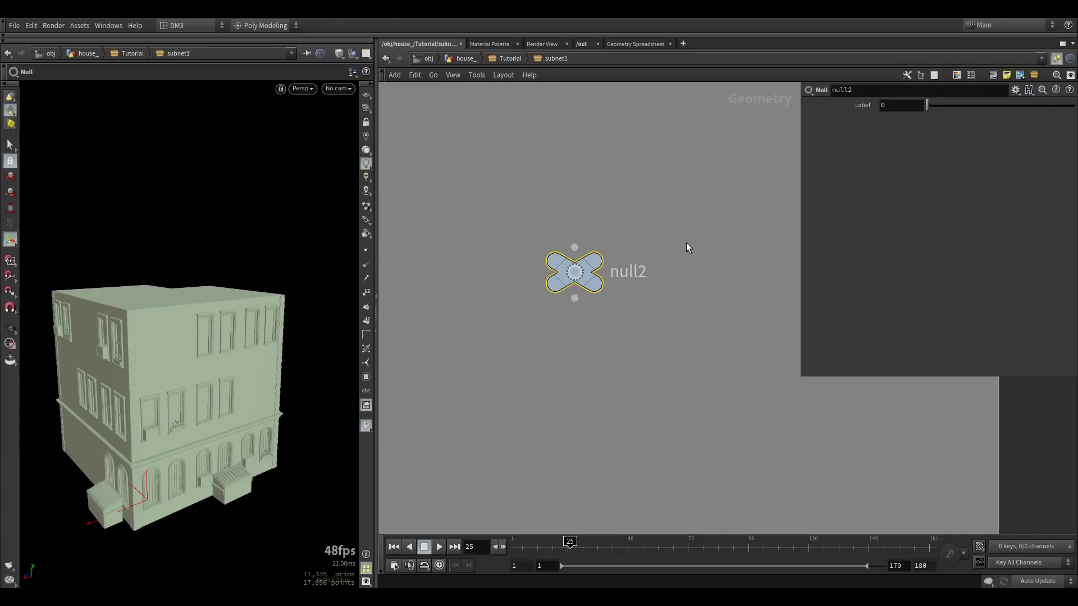
pyautogui.moveTo(686, 246); pyautogui.dragTo(606, 250, button='middle')
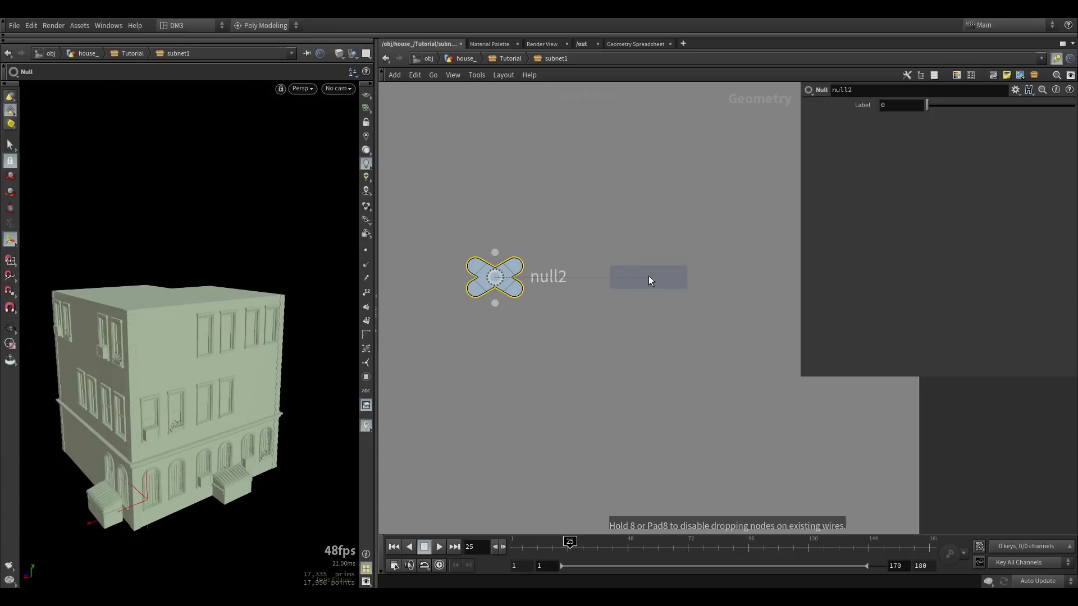
pyautogui.click(648, 276)
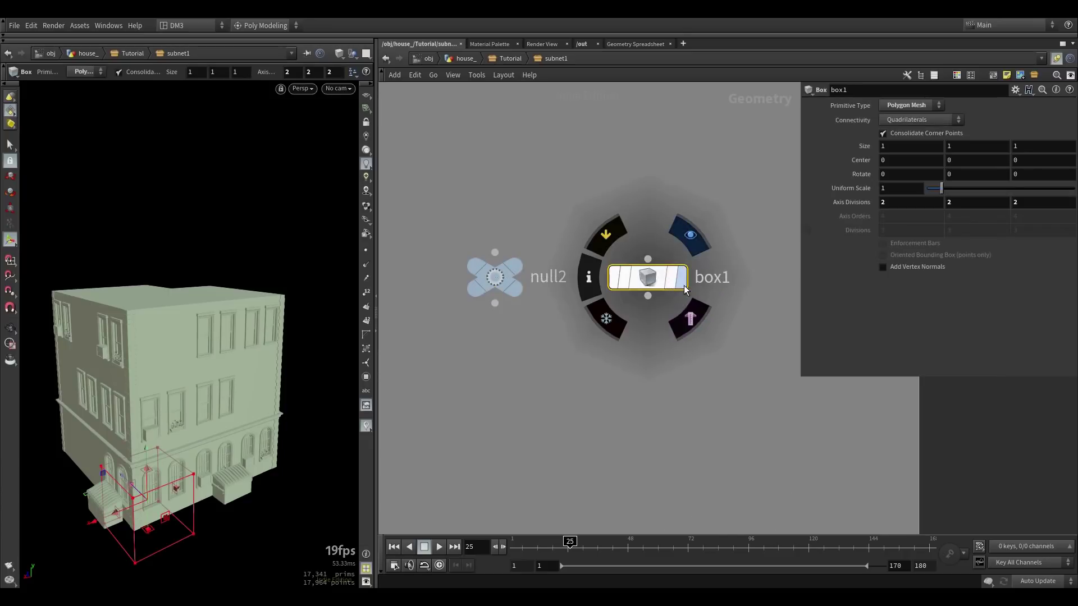
pyautogui.click(683, 282)
pyautogui.press('Escape')
pyautogui.moveTo(156, 438); pyautogui.dragTo(206, 316, button='middle')
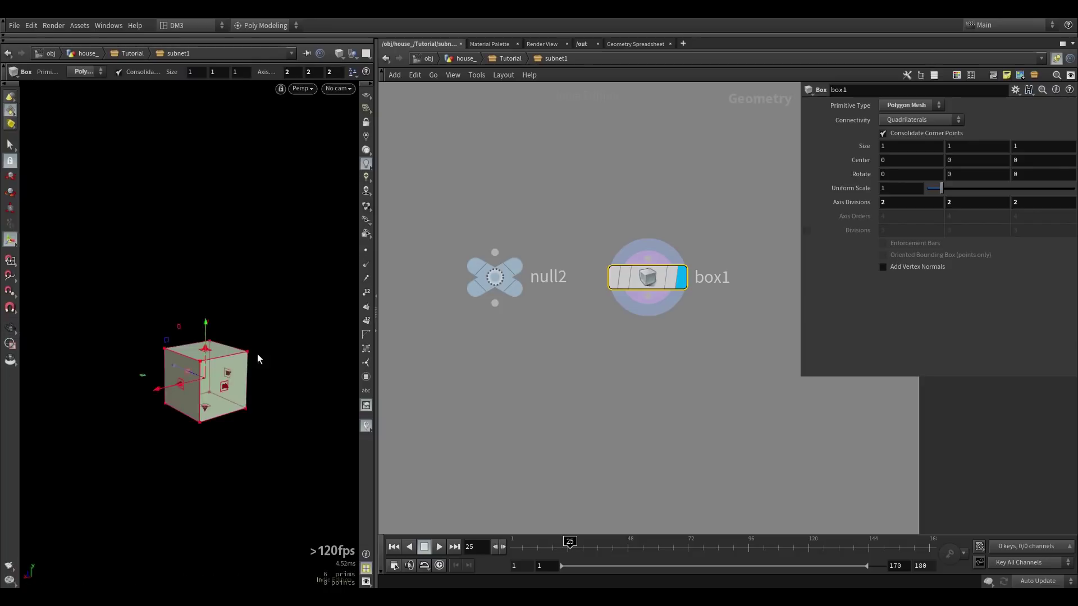
pyautogui.press('Return')
pyautogui.moveTo(226, 388); pyautogui.dragTo(324, 400)
pyautogui.hotkey('ctrl', 'z')
pyautogui.hotkey('ctrl', 'z')
pyautogui.hotkey('ctrl', 'z')
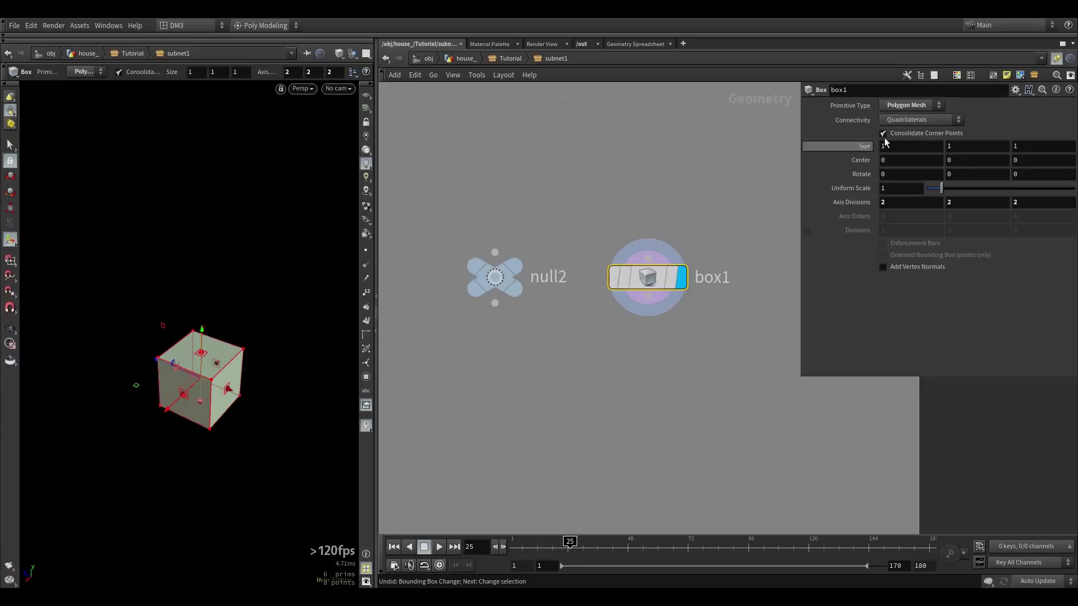
# Step: Set null2's Label parameter to 4.73 and copy the parameter for referencing
pyautogui.click(488, 278)
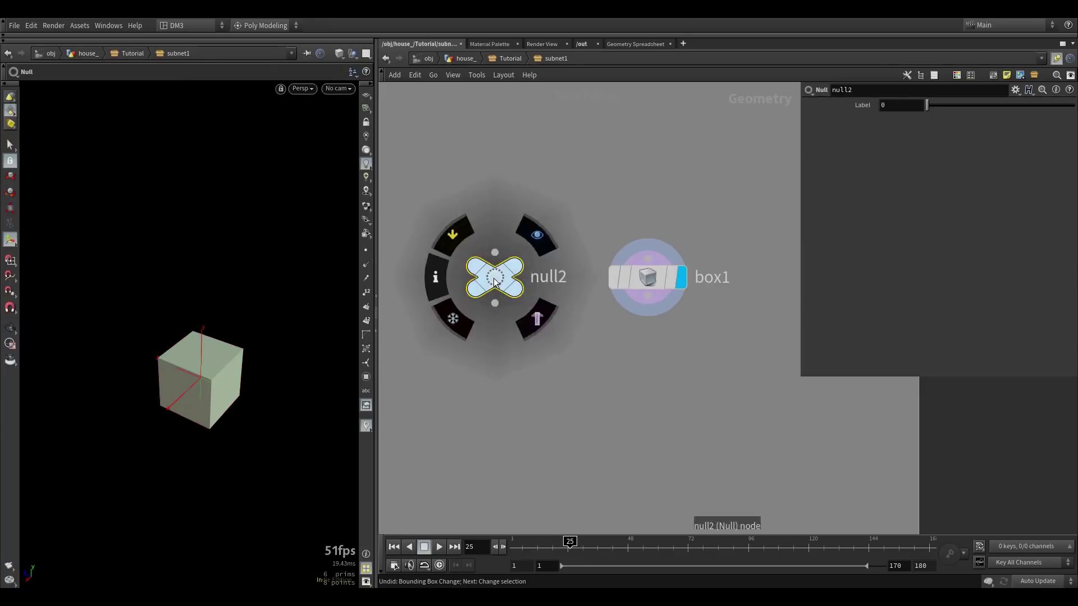
pyautogui.moveTo(927, 105); pyautogui.dragTo(975, 104)
pyautogui.moveTo(881, 108); pyautogui.dragTo(911, 117)
pyautogui.rightClick(900, 105)
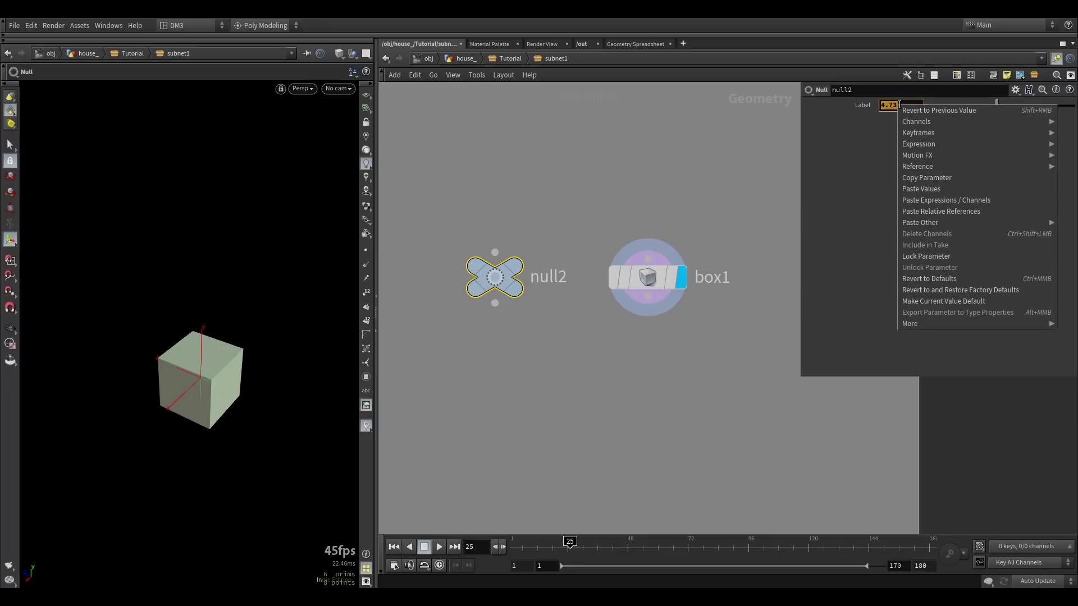
pyautogui.click(918, 175)
# Step: Paste the copied parameter as a relative reference into box1's Z size
pyautogui.click(650, 275)
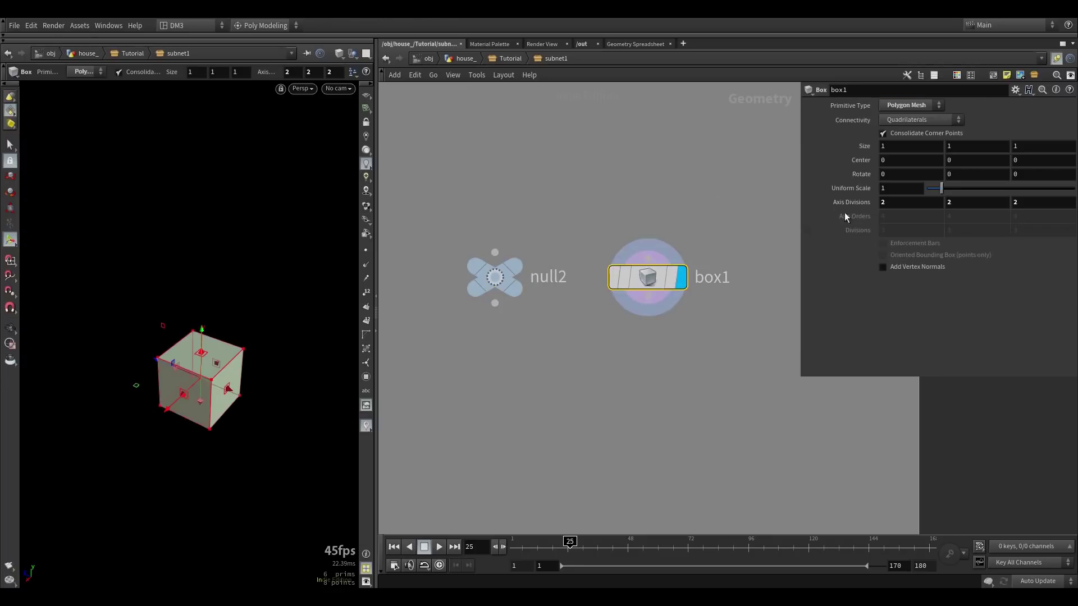
pyautogui.click(1014, 146)
pyautogui.rightClick(1019, 147)
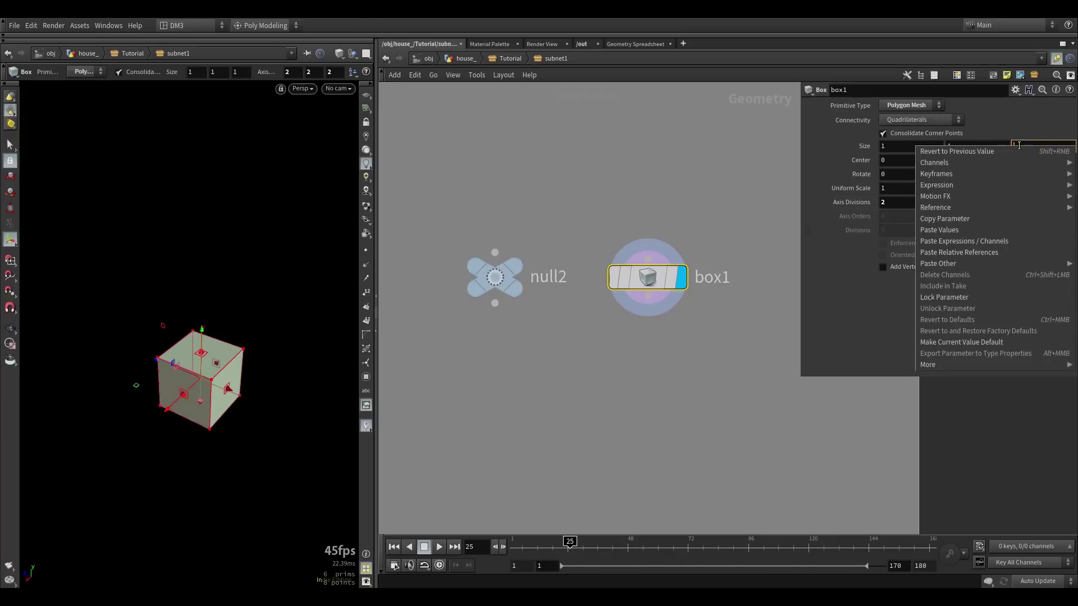
pyautogui.click(981, 254)
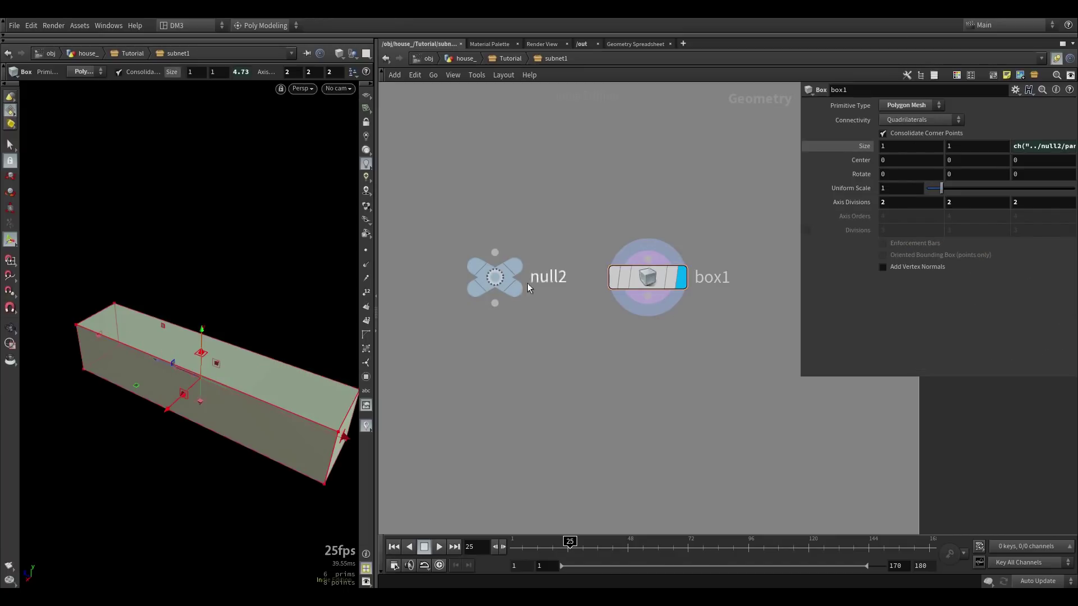
# Step: Set null2's Label parameter to 4.39 to drive the length of the referenced box
pyautogui.click(505, 282)
pyautogui.moveTo(1015, 105); pyautogui.dragTo(989, 137)
pyautogui.scroll(-5, 591, 268)
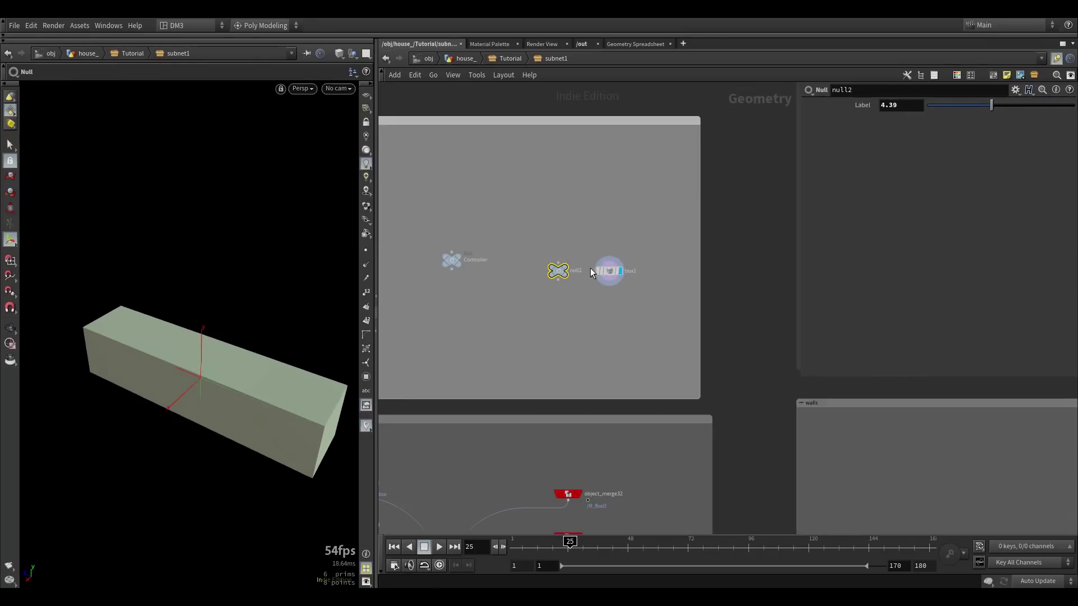
pyautogui.scroll(-3, 626, 306)
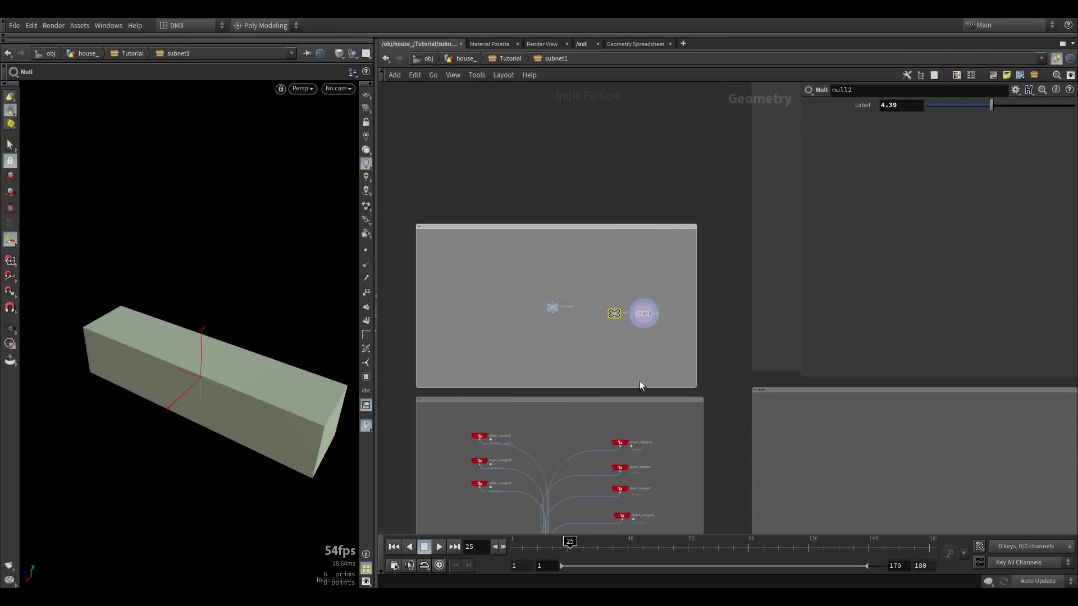
pyautogui.scroll(4, 644, 310)
pyautogui.scroll(2, 647, 319)
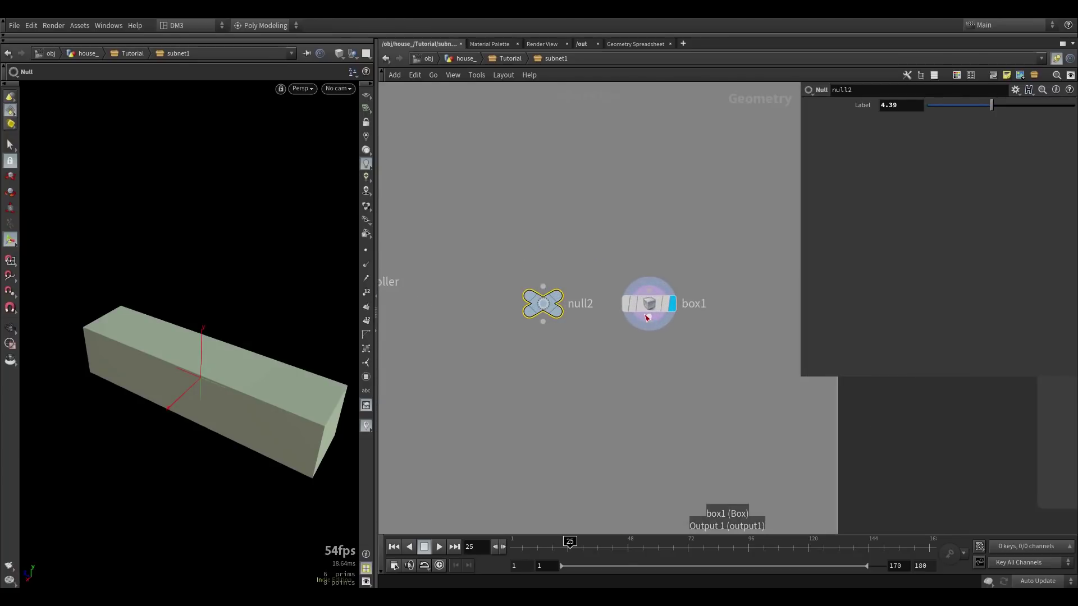
# Step: Delete the null2 and box1 nodes, and select the Controller null to show its parameters
pyautogui.moveTo(714, 372); pyautogui.dragTo(507, 235)
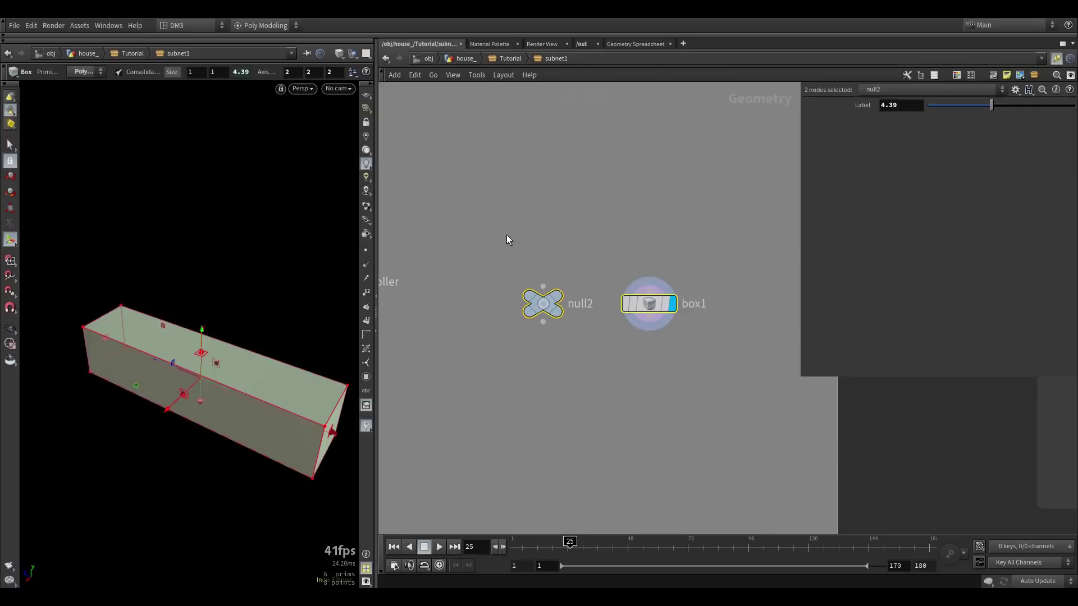
pyautogui.press('Delete')
pyautogui.moveTo(629, 307); pyautogui.dragTo(694, 318, button='middle')
pyautogui.moveTo(628, 391); pyautogui.dragTo(479, 222)
pyautogui.scroll(3, 511, 313)
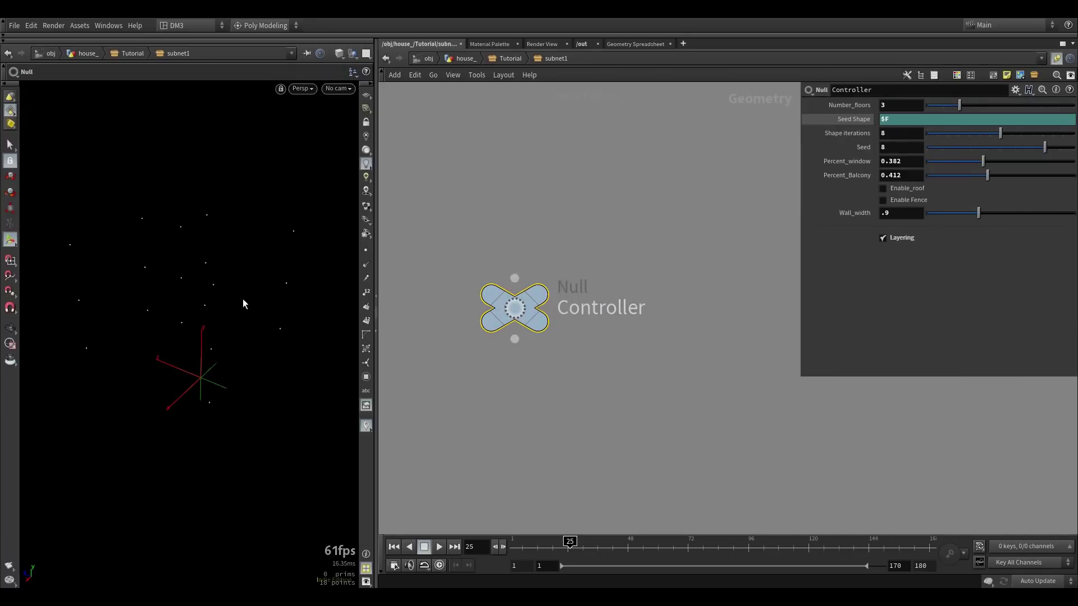
pyautogui.moveTo(573, 201); pyautogui.dragTo(643, 266, button='middle')
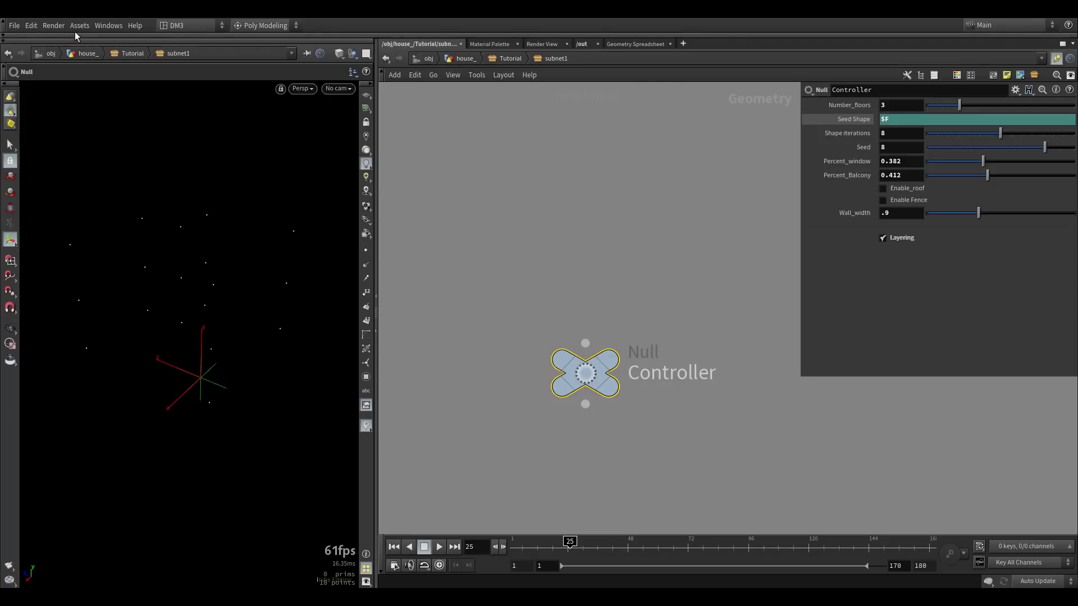
# Step: Select all nodes in the house network and locate the command for making a new digital asset from the selection
pyautogui.scroll(-10, 505, 260)
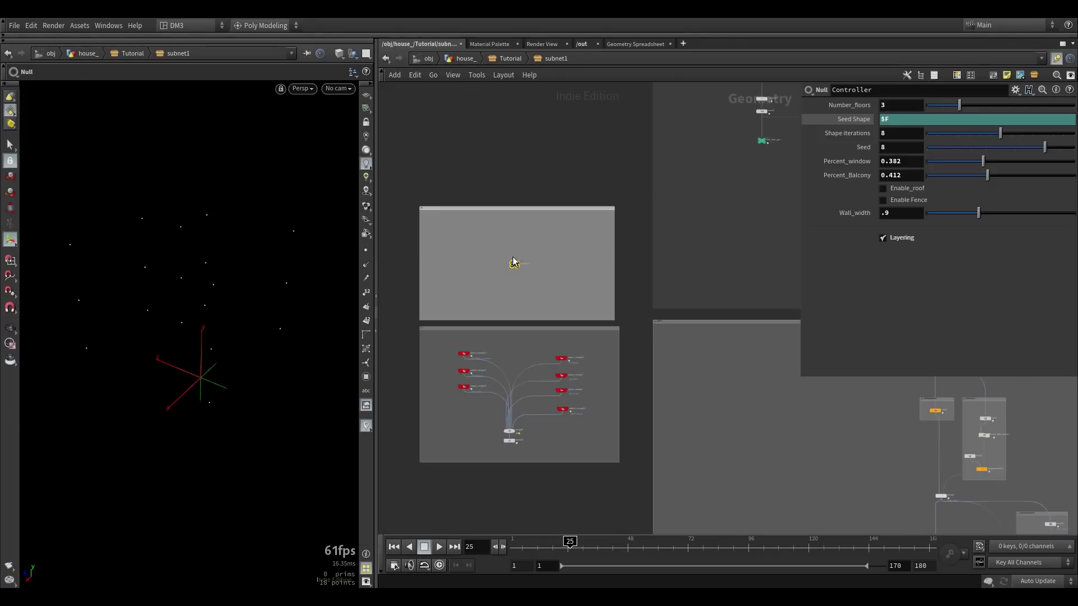
pyautogui.scroll(-2, 513, 256)
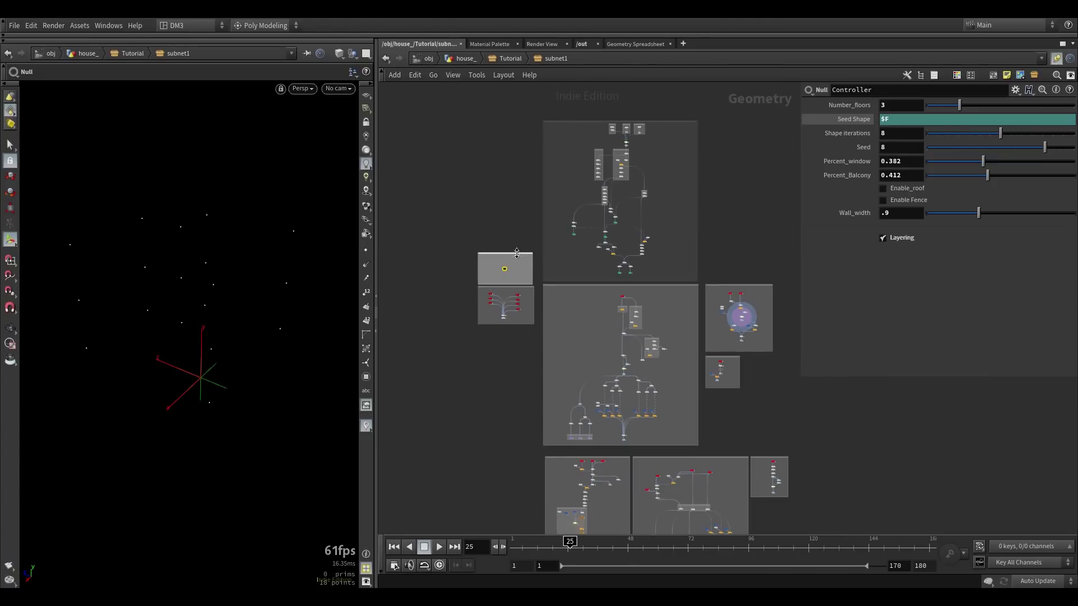
pyautogui.scroll(-2, 545, 249)
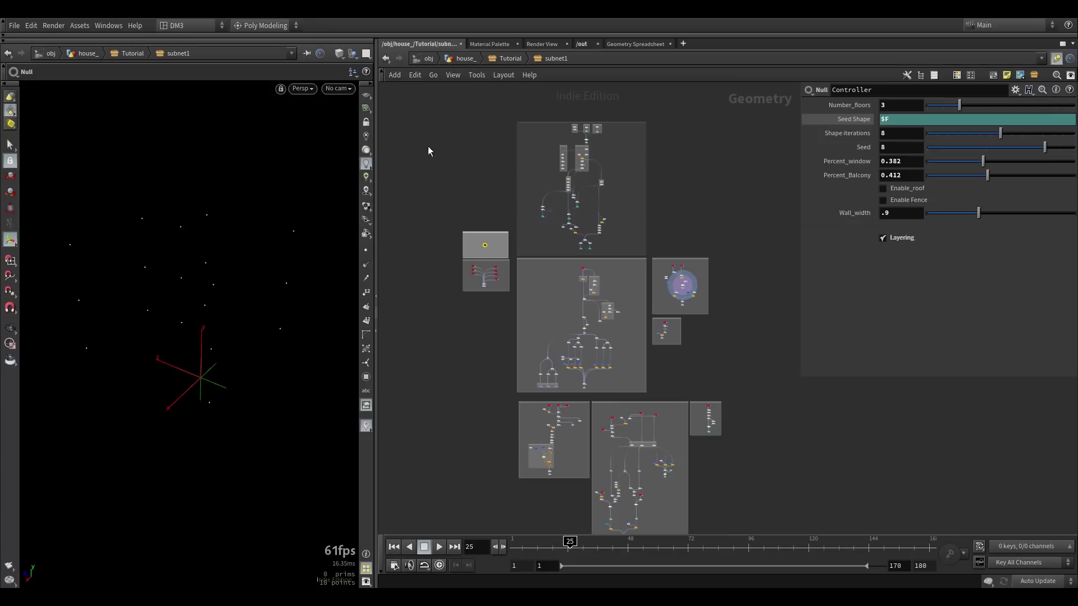
pyautogui.moveTo(735, 527); pyautogui.dragTo(430, 102)
pyautogui.click(441, 113)
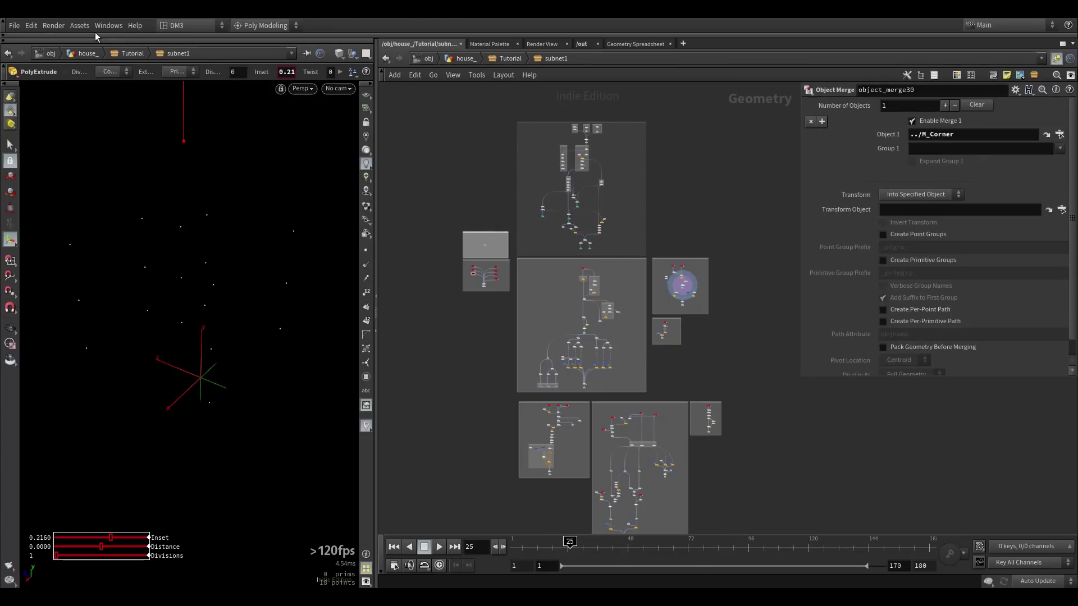
pyautogui.click(75, 25)
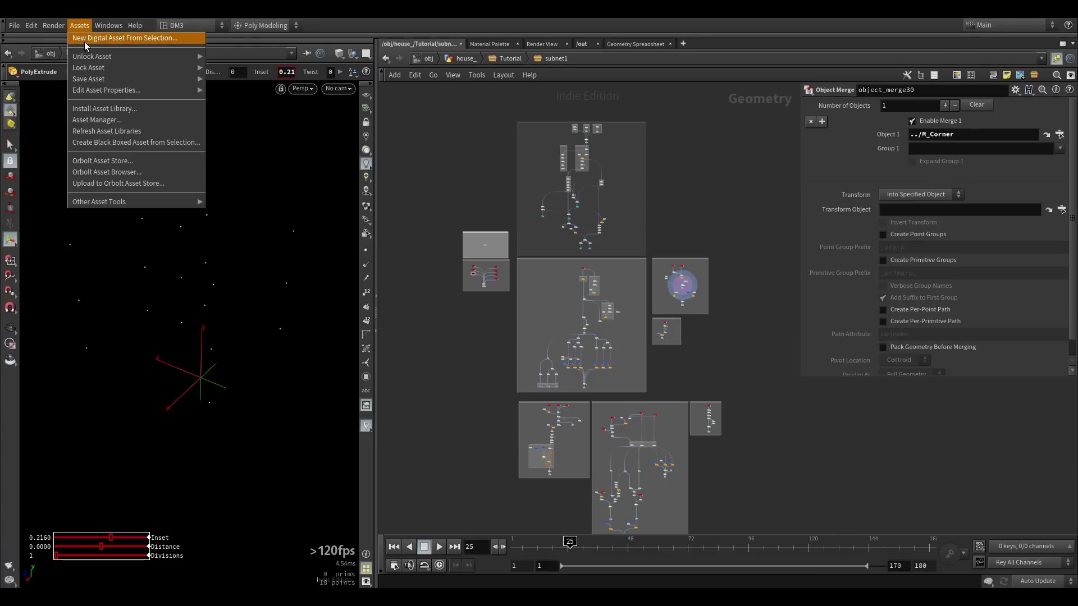
pyautogui.moveTo(551, 268); pyautogui.dragTo(549, 338, button='right')
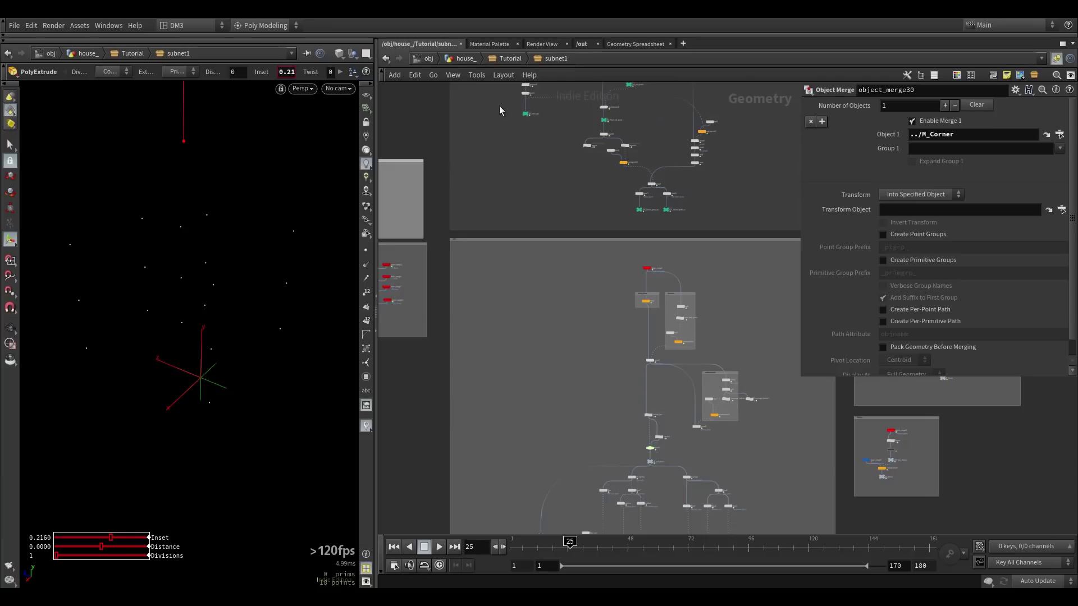
# Step: Go up to the Tutorial level to view the House tutorial asset node subnet1, and go back inside it
pyautogui.click(516, 59)
pyautogui.moveTo(661, 340); pyautogui.dragTo(592, 309)
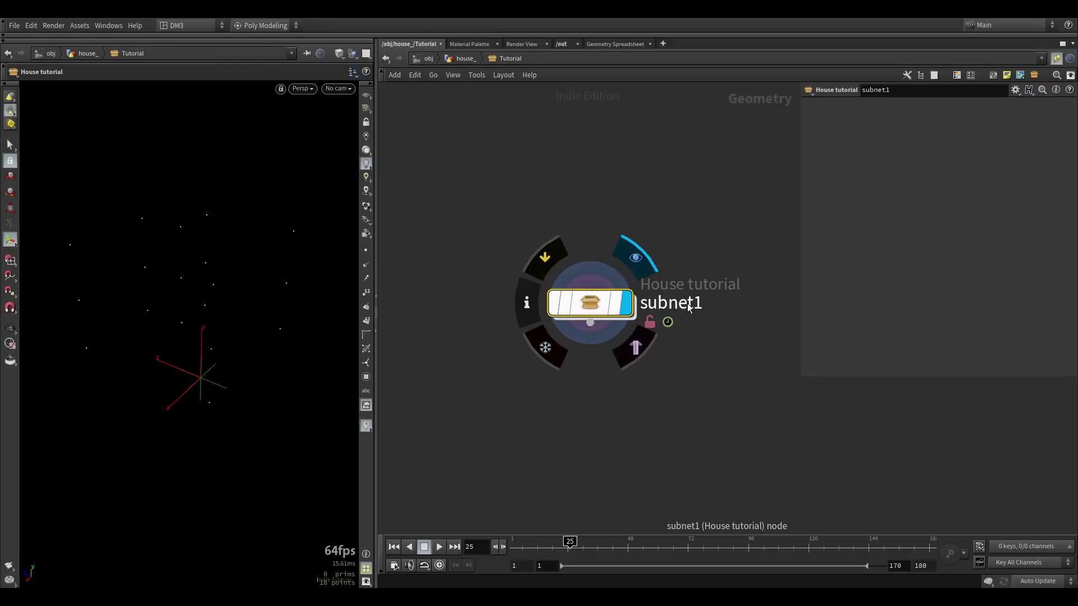
pyautogui.doubleClick(591, 307)
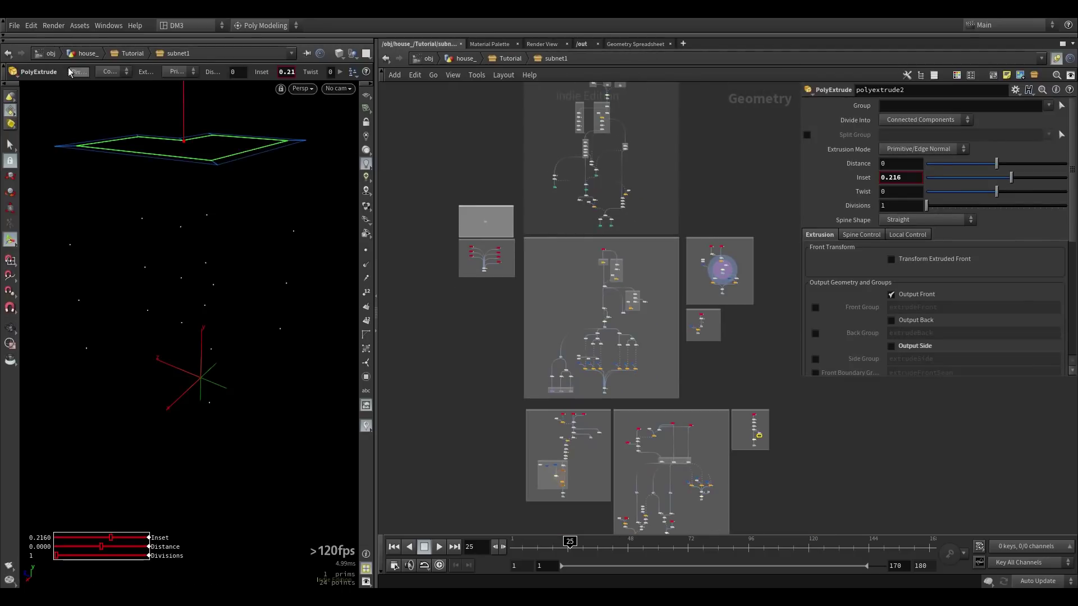
# Step: Open the House_tutorial asset's operator type properties and show its parameter interface settings
pyautogui.click(76, 27)
pyautogui.moveTo(124, 91)
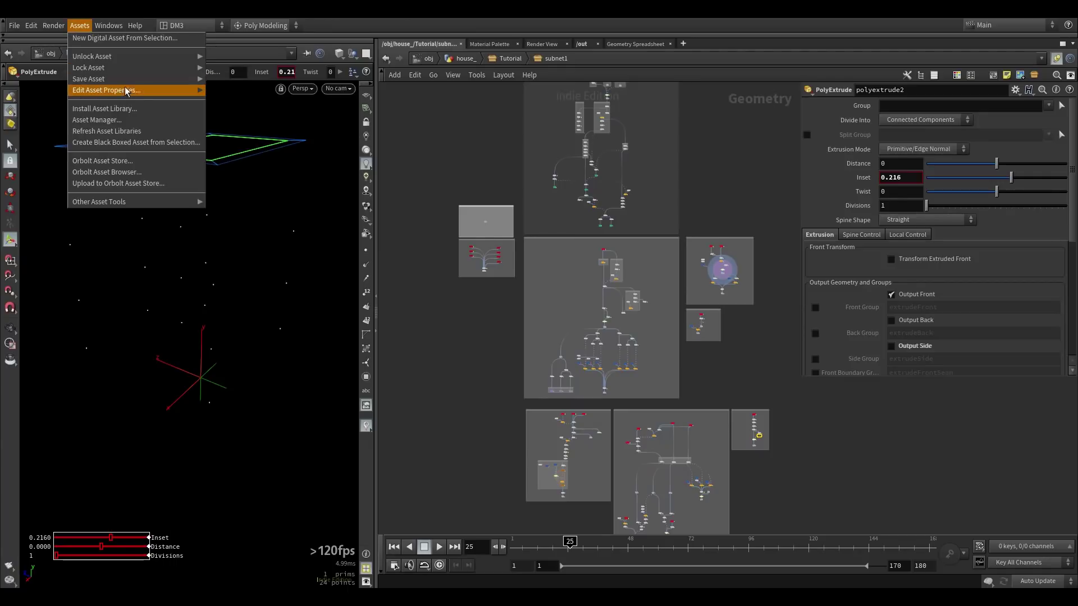
pyautogui.click(209, 91)
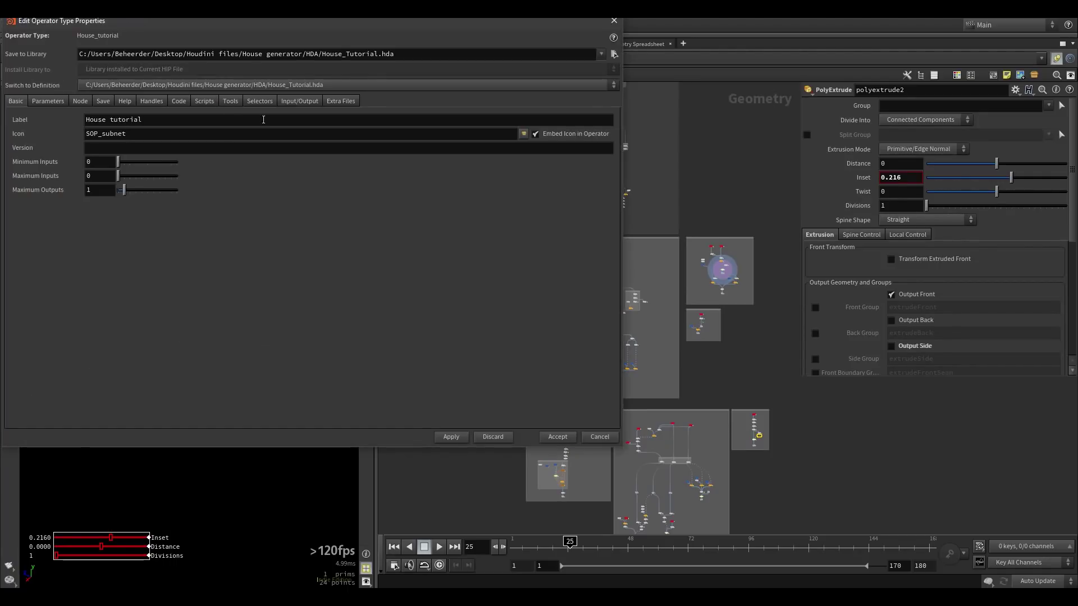
pyautogui.moveTo(217, 16); pyautogui.dragTo(331, 67)
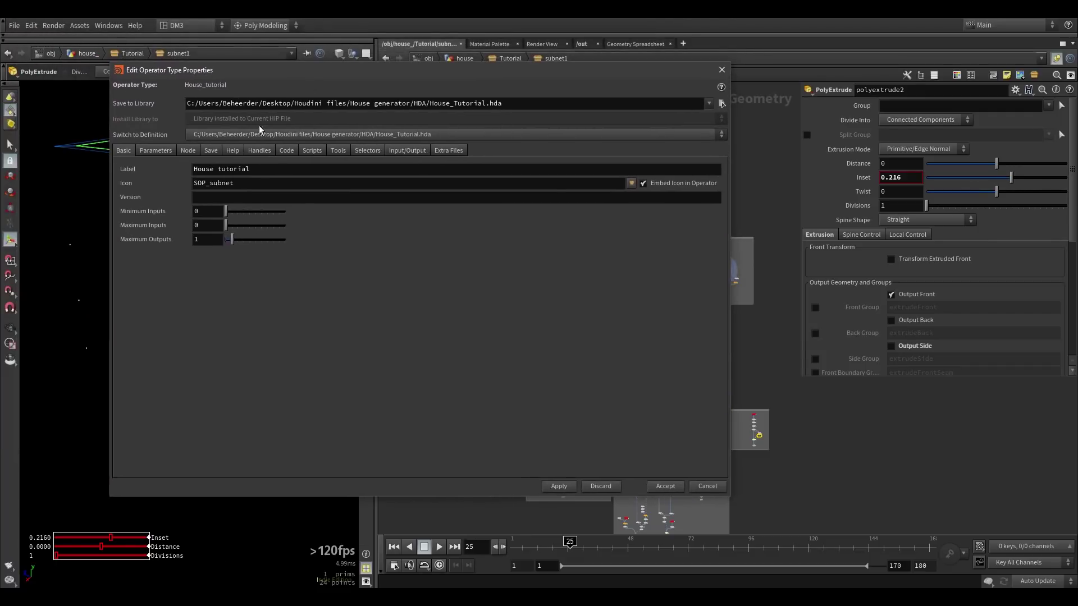
pyautogui.click(157, 150)
pyautogui.moveTo(365, 72); pyautogui.dragTo(319, 78)
# Step: Add the Controller null's Number_floors, Seed Shape, Shape iterations and Seed parameters to the asset's root folder and apply the changes
pyautogui.moveTo(735, 380); pyautogui.dragTo(915, 375, button='middle')
pyautogui.scroll(-1, 914, 375)
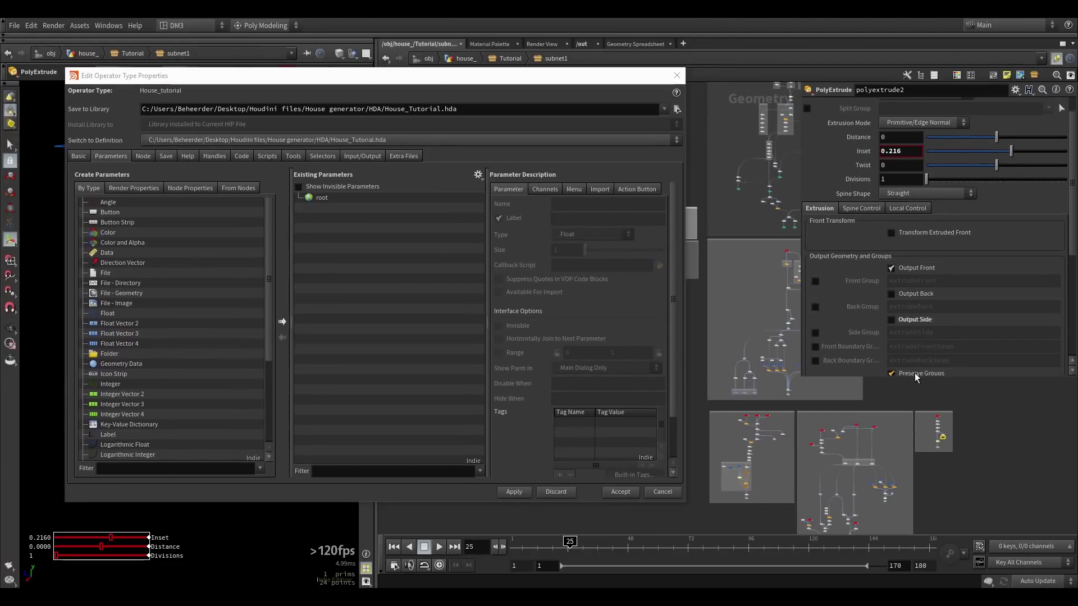
pyautogui.moveTo(730, 301); pyautogui.dragTo(780, 328, button='middle')
pyautogui.scroll(3, 729, 261)
pyautogui.scroll(5, 729, 261)
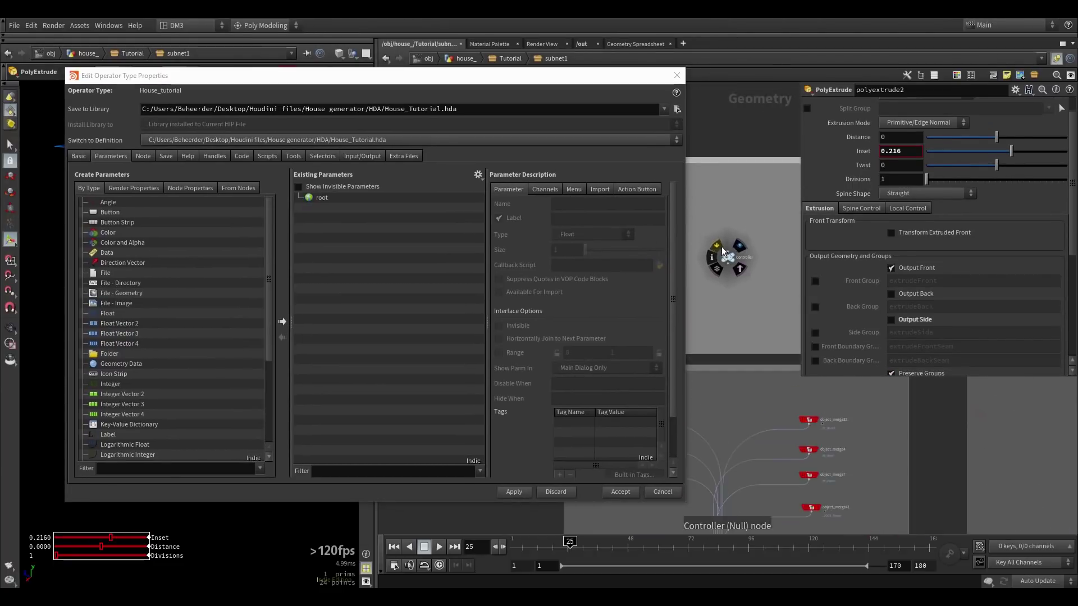
pyautogui.click(726, 261)
pyautogui.moveTo(847, 107); pyautogui.dragTo(325, 207)
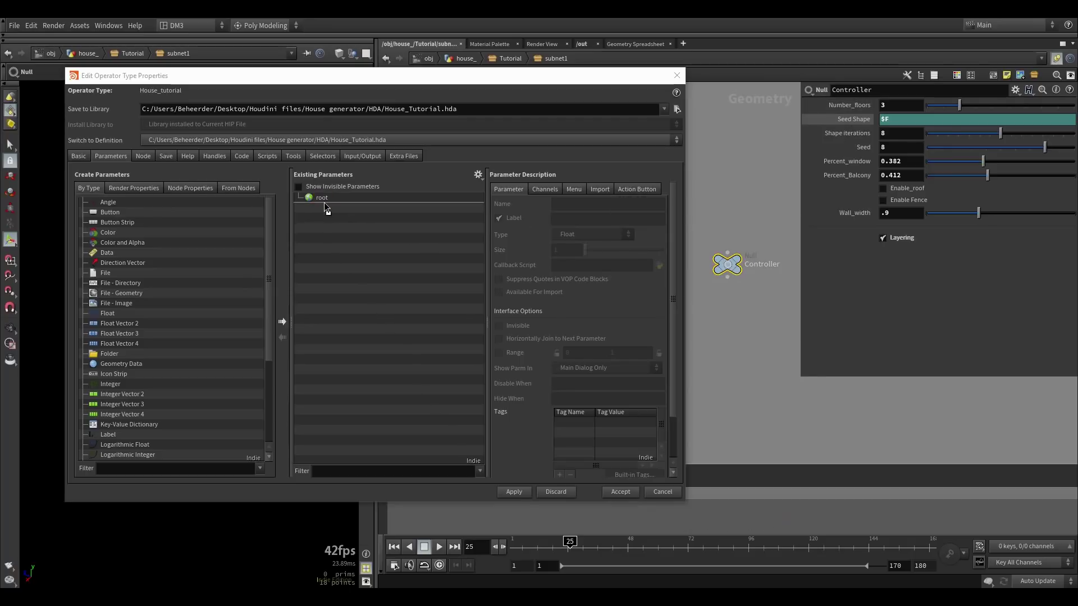
pyautogui.moveTo(856, 122); pyautogui.dragTo(349, 219)
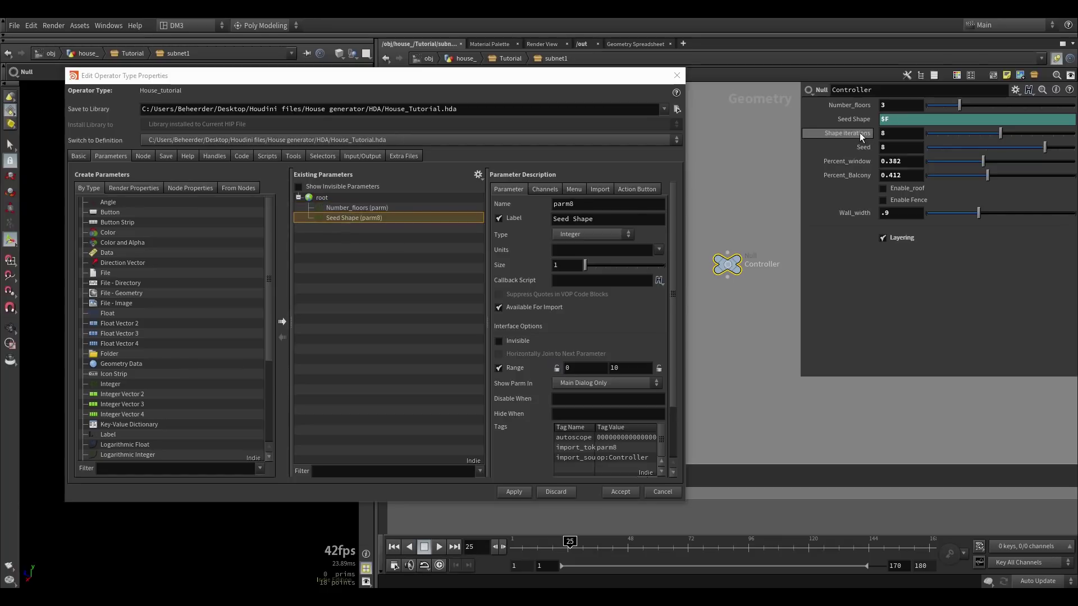
pyautogui.moveTo(848, 133); pyautogui.dragTo(350, 236)
pyautogui.click(528, 492)
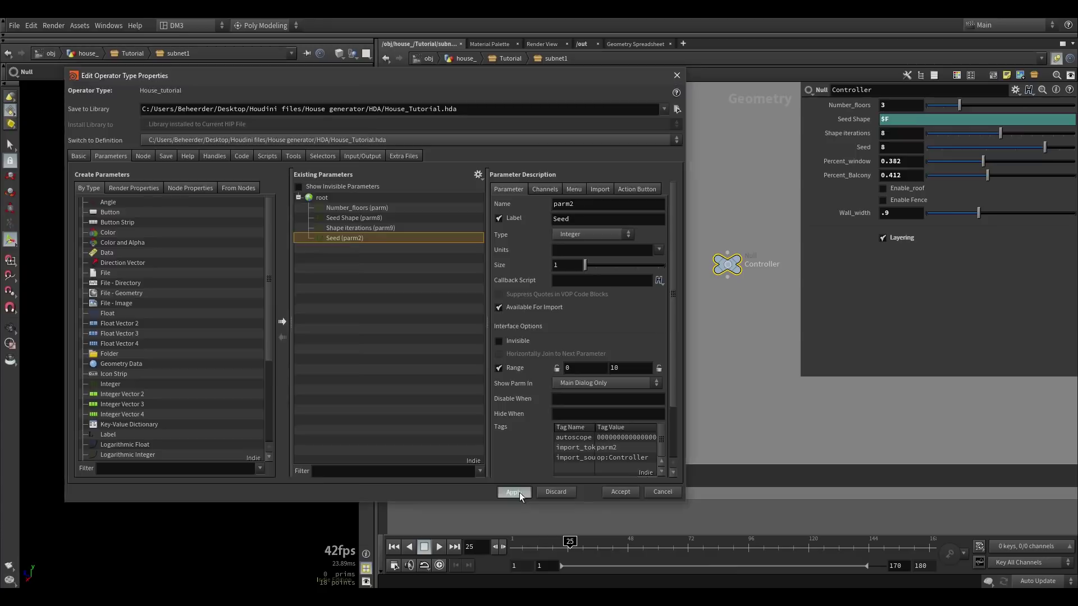
# Step: Display the normal1 node below merge8 to show the finished house in the viewport
pyautogui.scroll(-6, 646, 108)
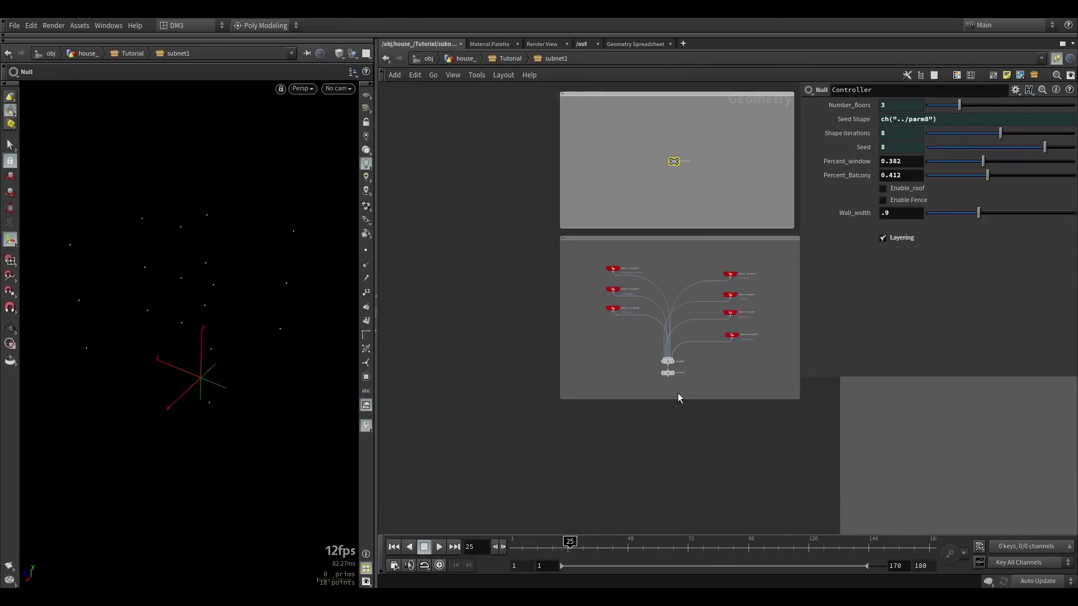
pyautogui.scroll(9, 672, 388)
pyautogui.click(675, 326)
pyautogui.click(654, 324)
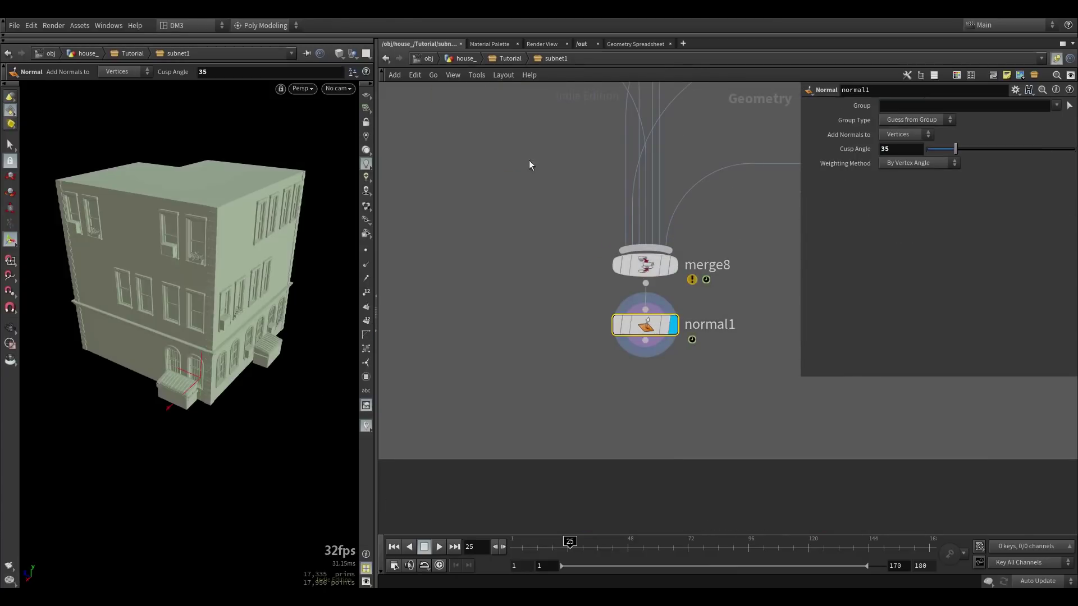
# Step: Go up to the House tutorial asset node and vary its Number_floors and Seed parameters
pyautogui.press('u')
pyautogui.moveTo(965, 103); pyautogui.dragTo(1022, 136)
pyautogui.moveTo(1010, 148); pyautogui.dragTo(942, 144)
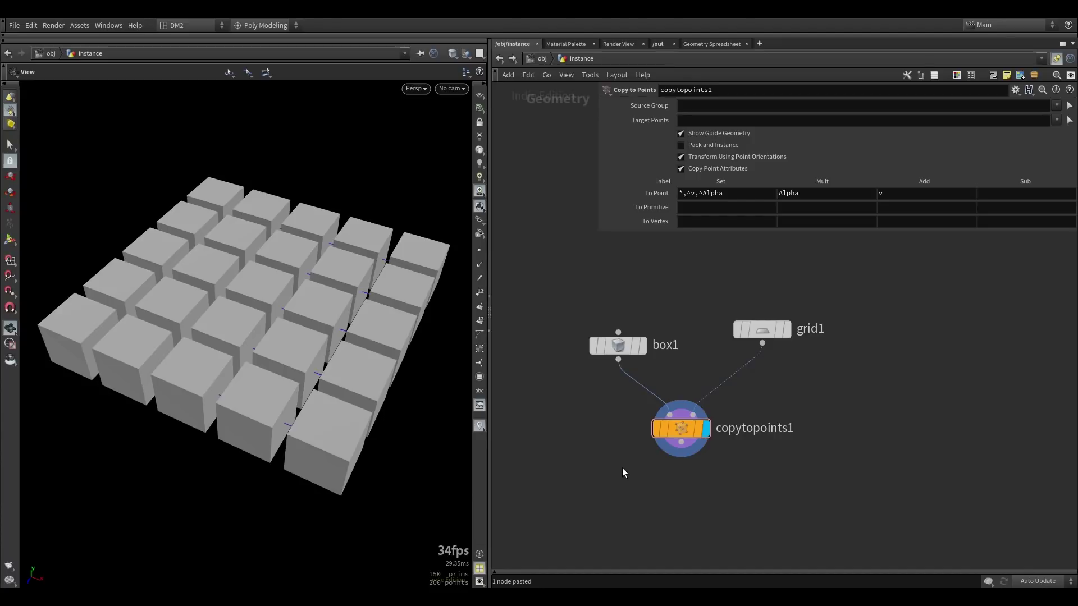
# Step: Enable Pack and Instance on the copytopoints1 node that copies box1 onto grid1
pyautogui.moveTo(622, 468)
pyautogui.mouseDown(button='middle')
pyautogui.moveTo(727, 441)
pyautogui.moveTo(625, 452)
pyautogui.mouseUp(button='middle')
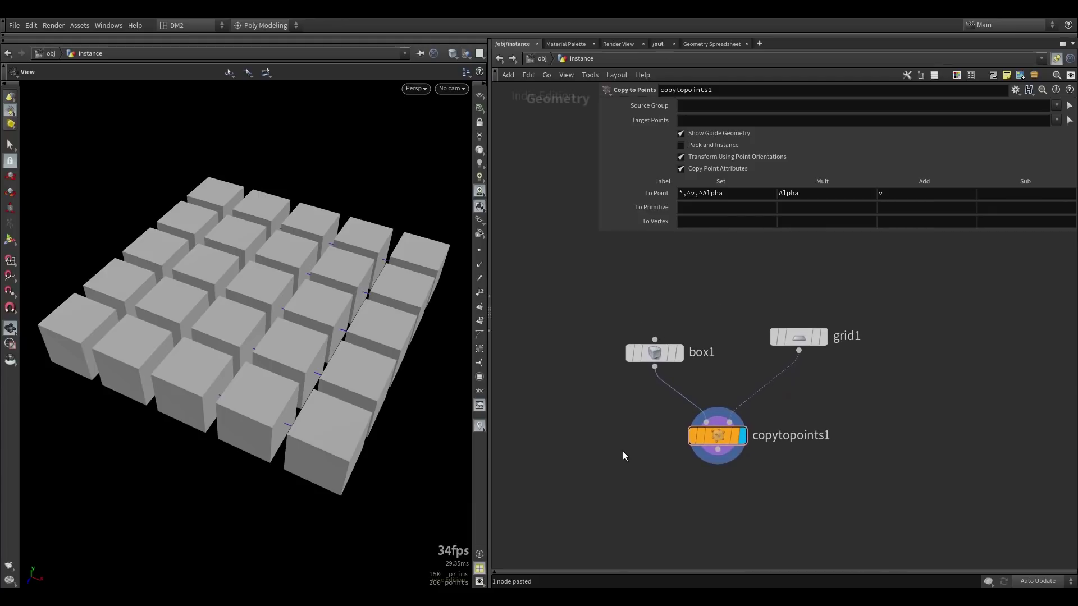
pyautogui.moveTo(720, 441)
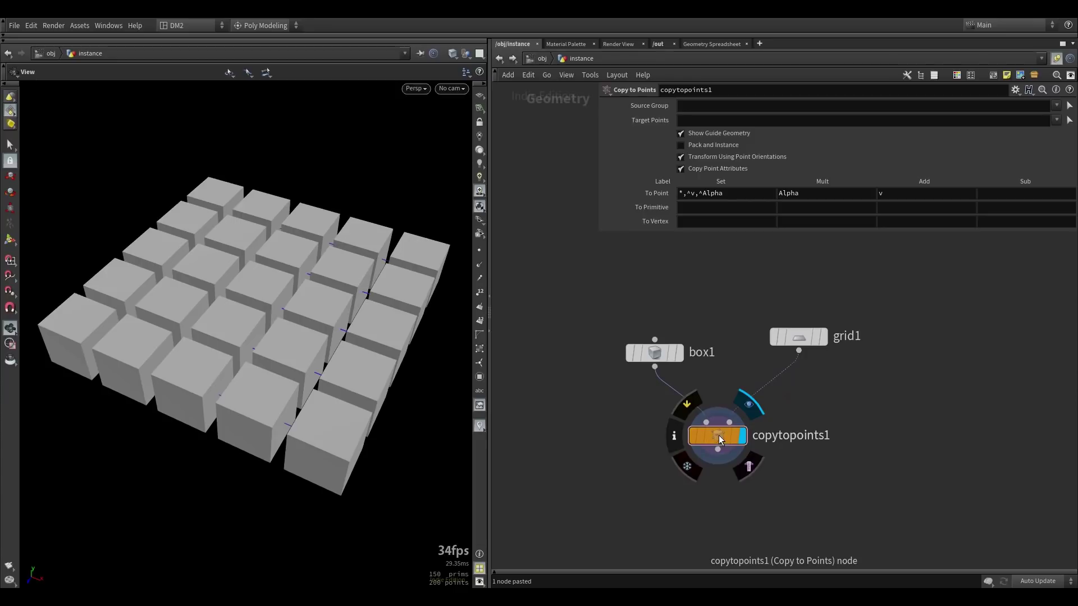
pyautogui.click(716, 436)
pyautogui.click(697, 146)
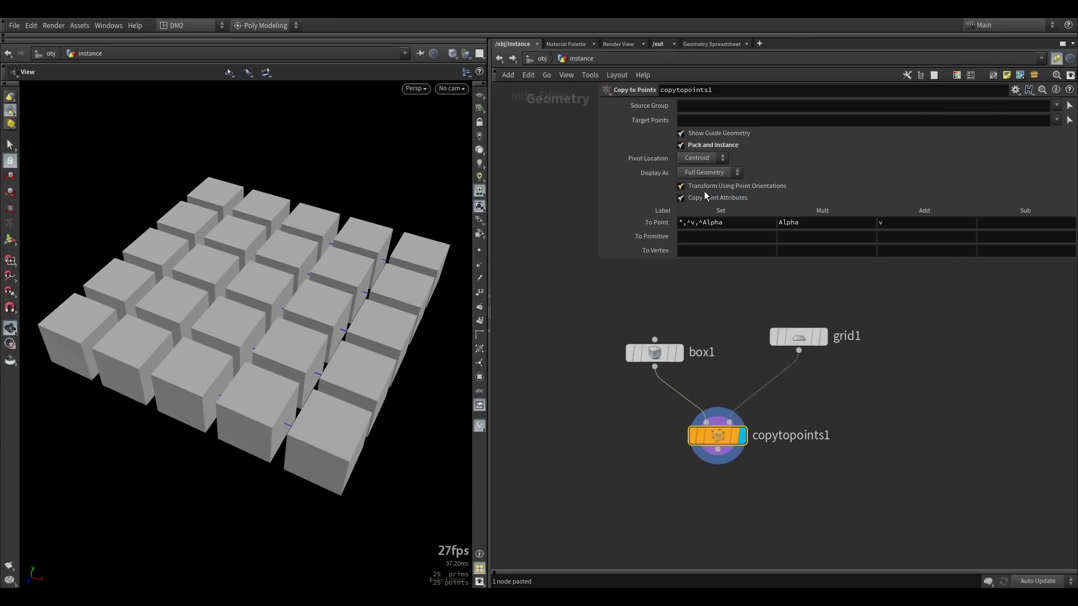
pyautogui.moveTo(726, 345); pyautogui.dragTo(712, 386, button='middle')
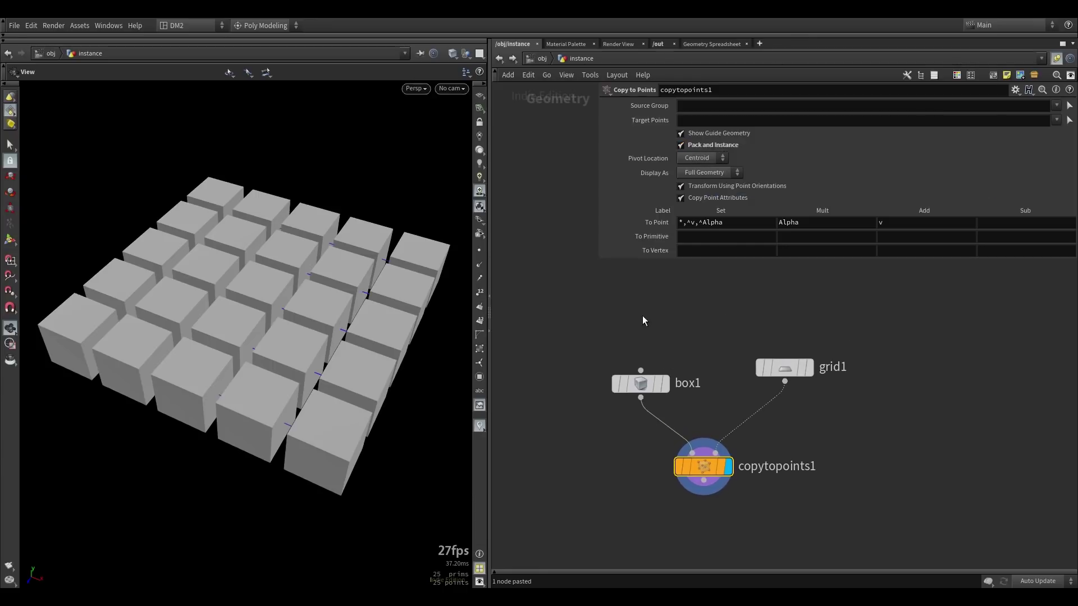
# Step: Go up to the object level, enter the instance_node subnetwork and examine the parameters of grid1, instance1 and box1
pyautogui.click(537, 60)
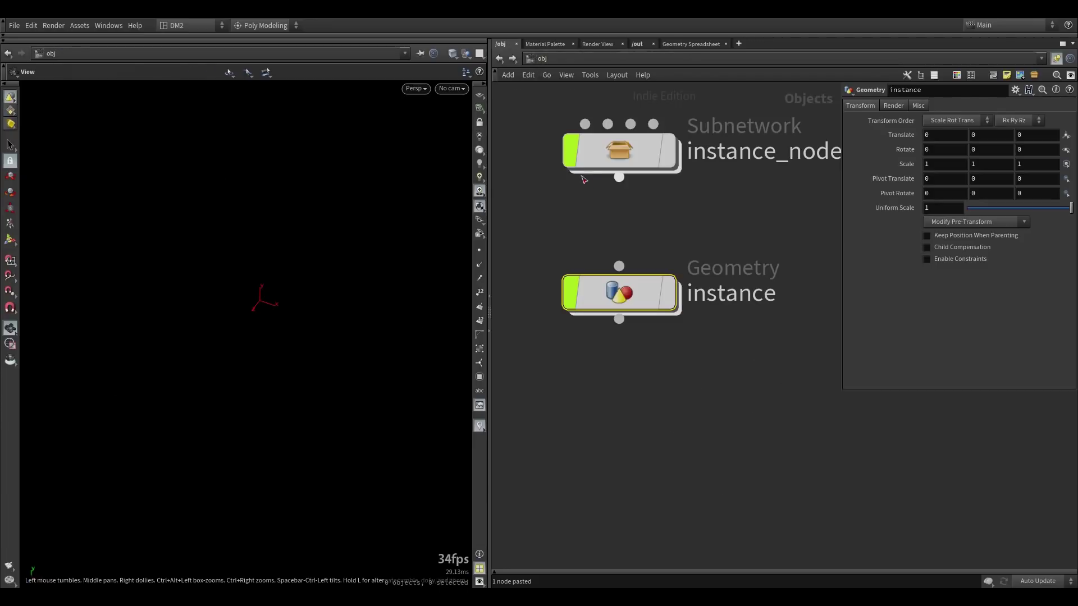
pyautogui.moveTo(619, 152)
pyautogui.moveTo(618, 163); pyautogui.dragTo(628, 245, button='middle')
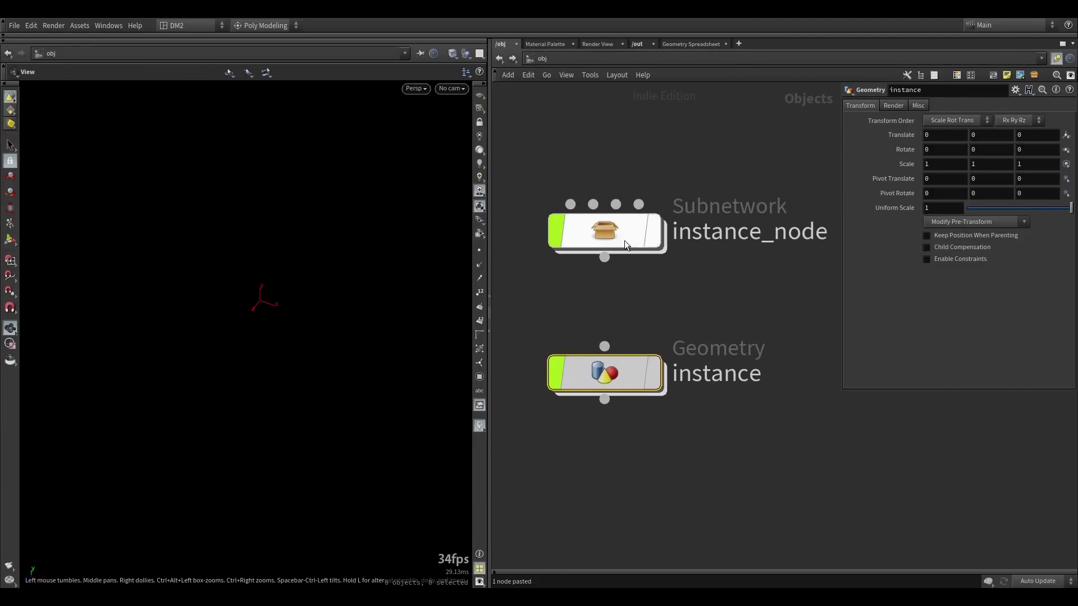
pyautogui.doubleClick(623, 236)
pyautogui.moveTo(694, 365); pyautogui.dragTo(551, 421)
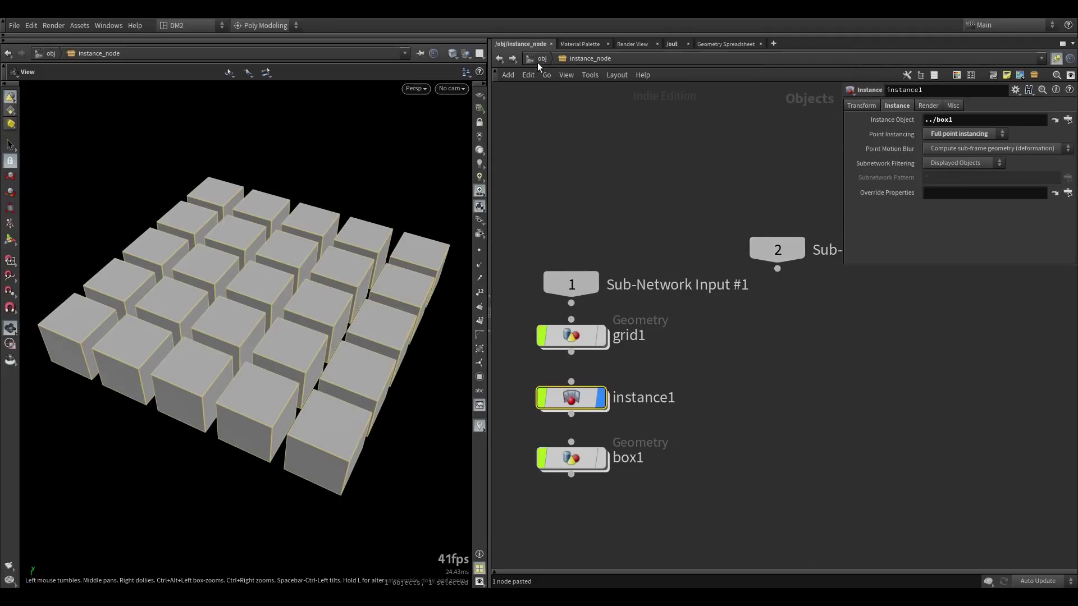
pyautogui.moveTo(611, 357); pyautogui.dragTo(680, 309, button='middle')
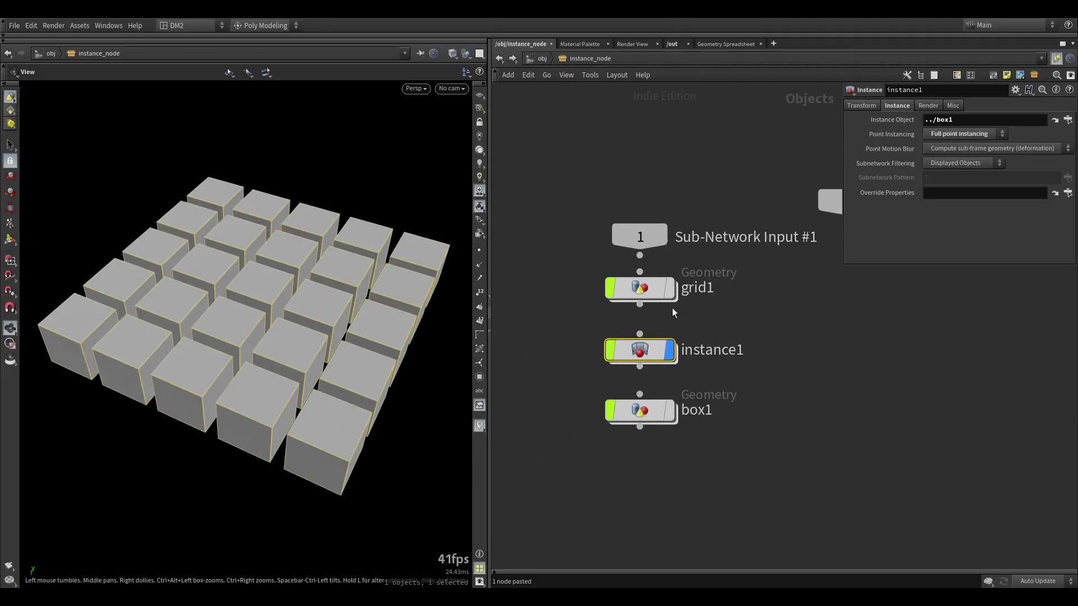
pyautogui.click(644, 291)
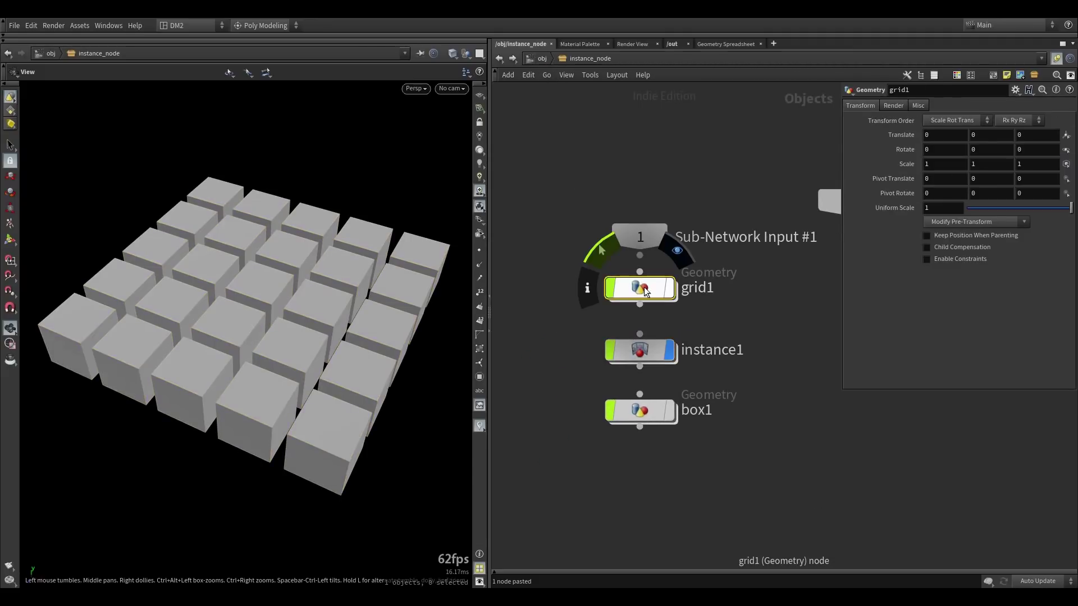
pyautogui.click(642, 358)
pyautogui.click(646, 418)
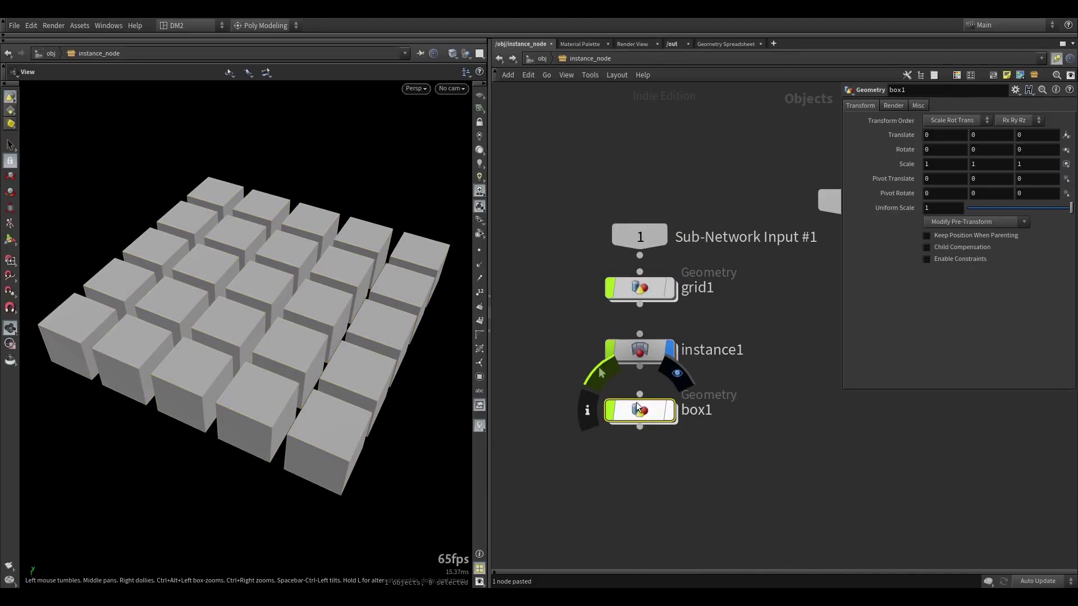
# Step: Enter the grid1 geometry object and move its out null slightly farther below the grid node
pyautogui.doubleClick(649, 290)
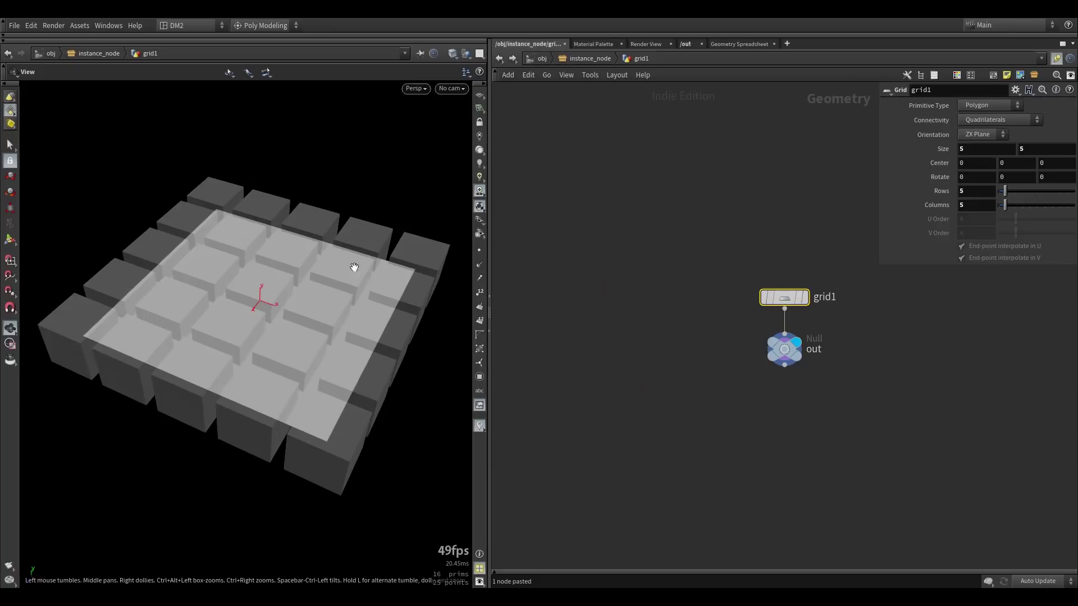
pyautogui.scroll(2, 825, 326)
pyautogui.moveTo(825, 326); pyautogui.dragTo(750, 357, button='middle')
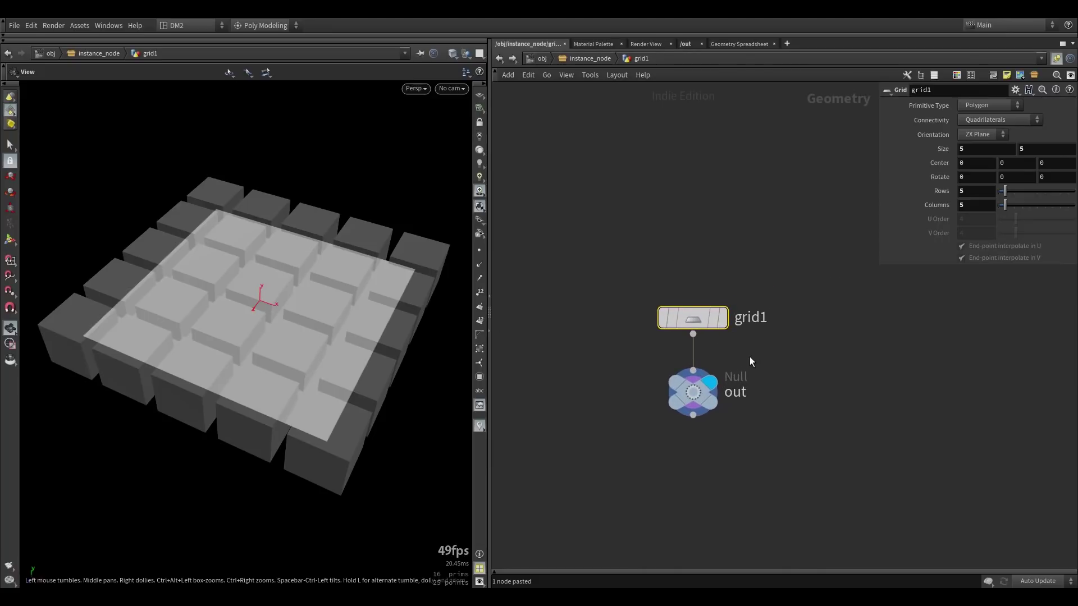
pyautogui.moveTo(693, 398); pyautogui.dragTo(693, 415)
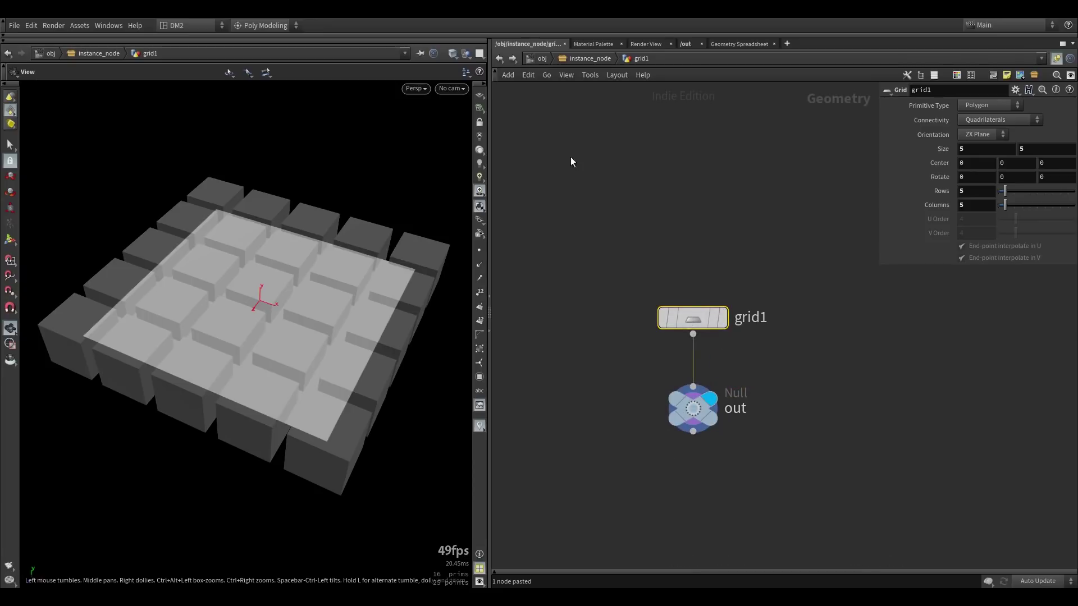
# Step: Return to the instance_node subnetwork and enter instance1 to inspect the object merge that references grid1's out null
pyautogui.click(575, 60)
pyautogui.click(639, 350)
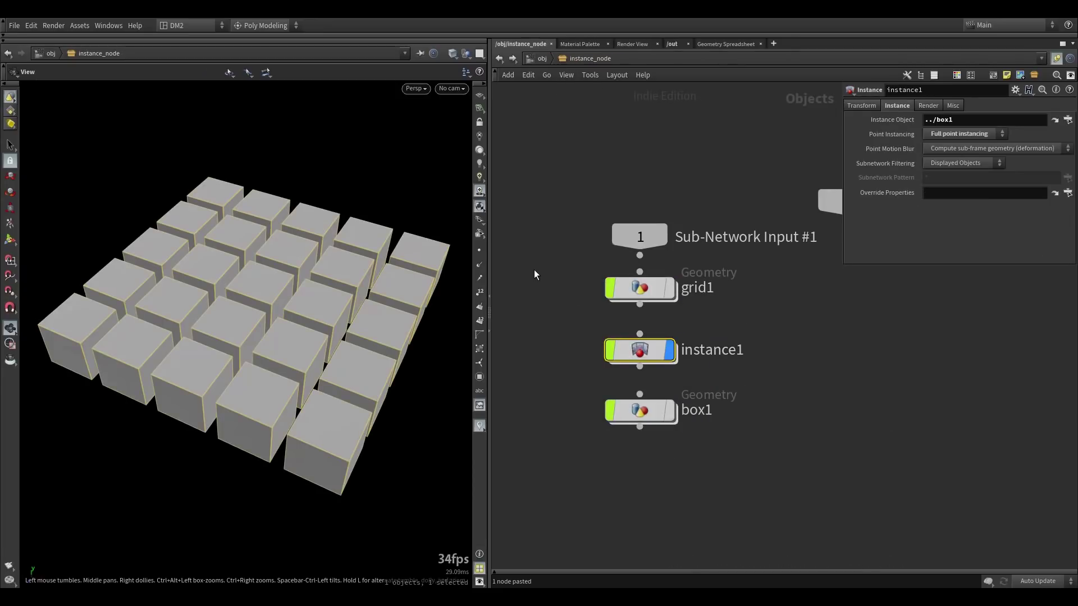
pyautogui.moveTo(651, 353)
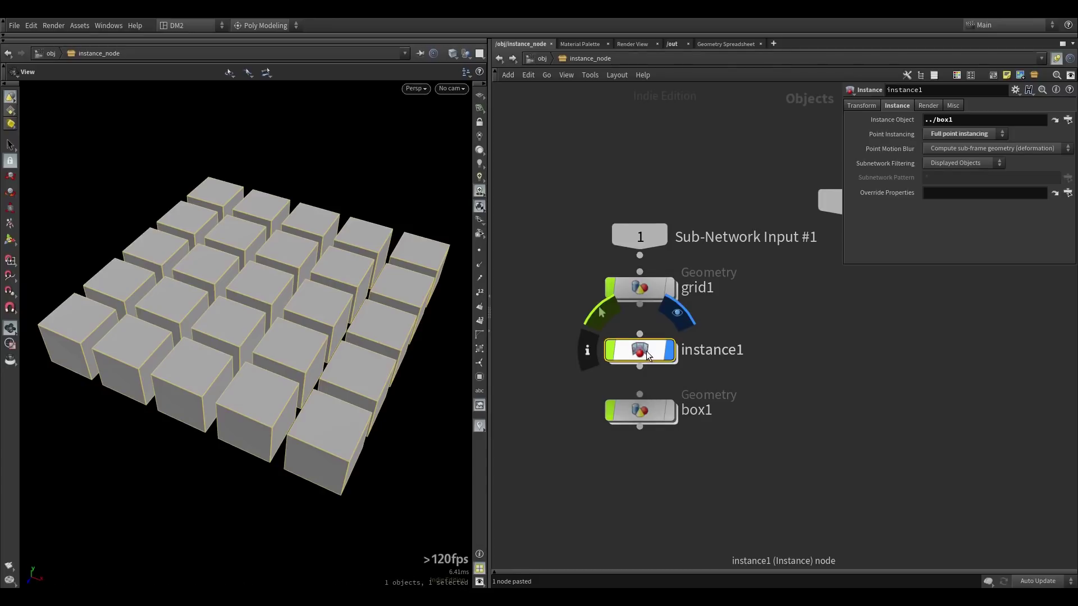
pyautogui.doubleClick(646, 354)
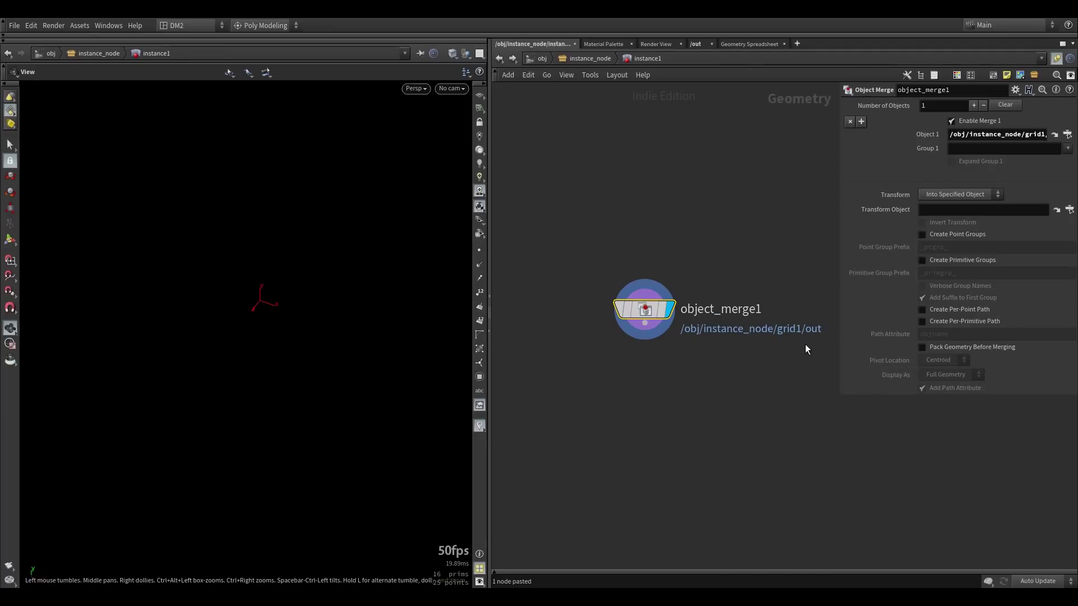
# Step: Go back up to instance_node and examine instance1's Instance Object path and its Point Instancing options
pyautogui.click(591, 59)
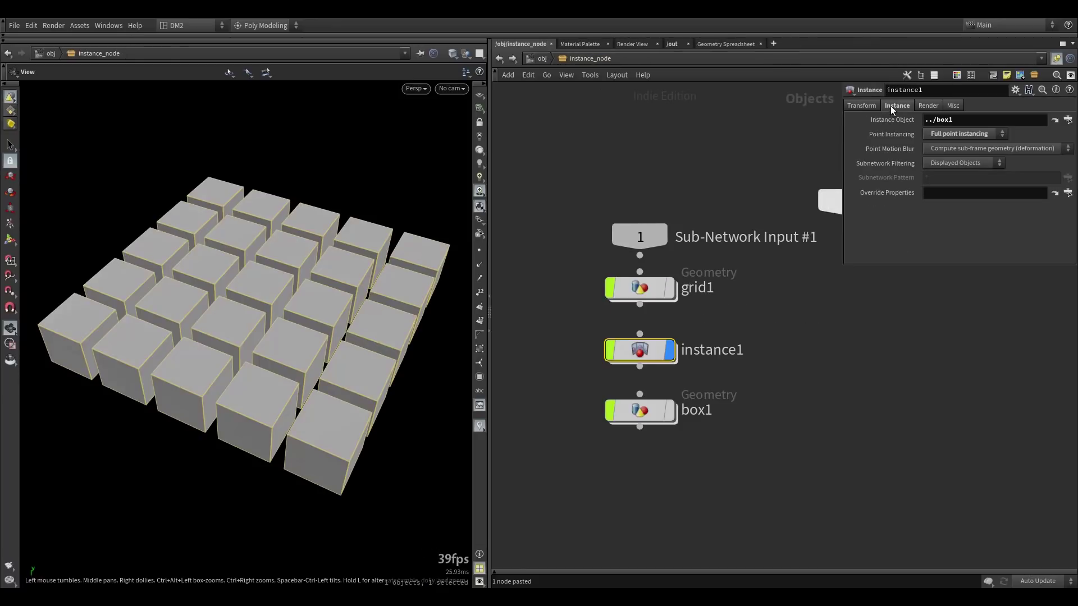
pyautogui.moveTo(962, 120); pyautogui.dragTo(897, 124)
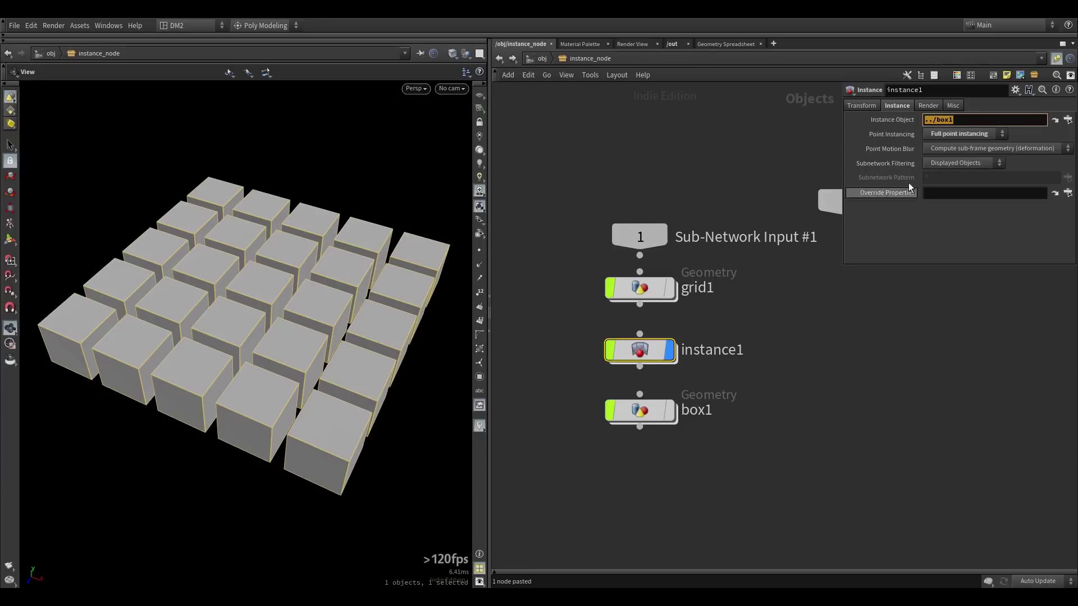
pyautogui.click(930, 136)
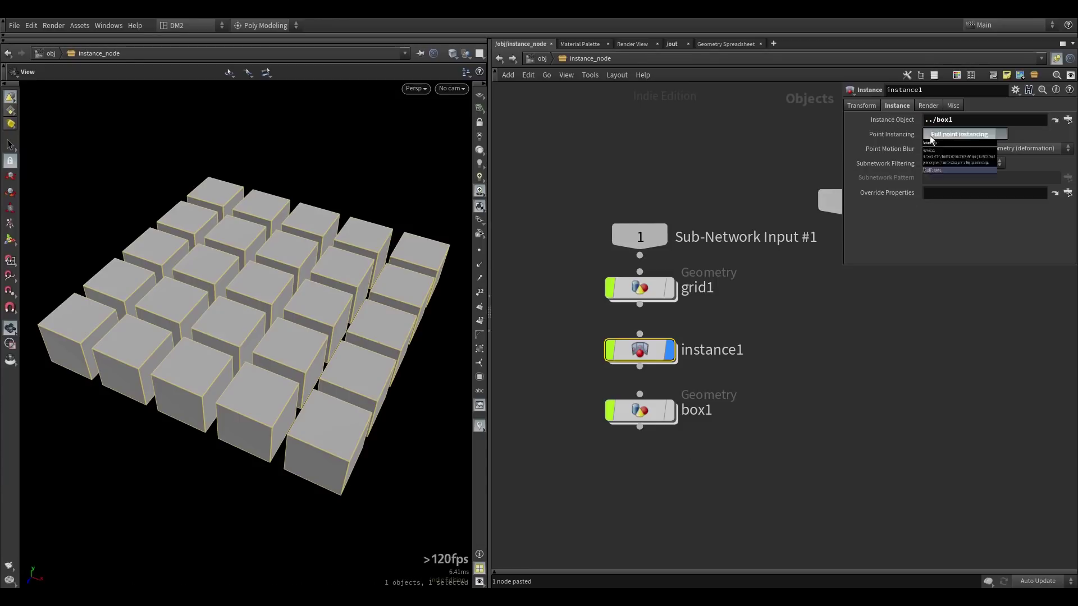
pyautogui.click(940, 160)
pyautogui.click(867, 342)
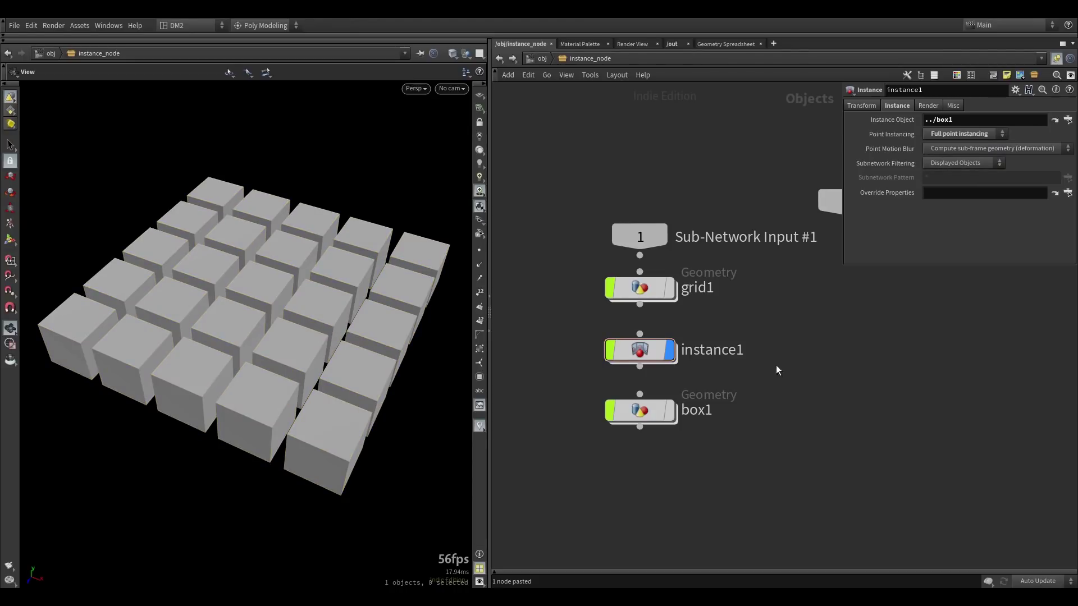
# Step: Go up to the object level, compare the two instancing setups, then re-enter instance_node and point out the instance1 node
pyautogui.click(540, 59)
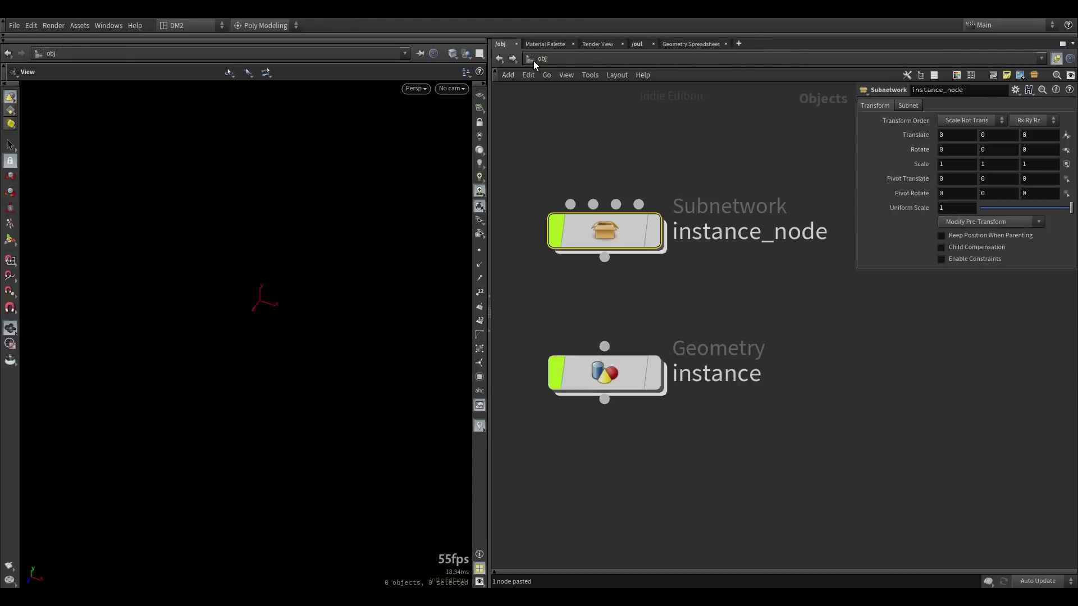
pyautogui.moveTo(538, 160)
pyautogui.moveTo(592, 382)
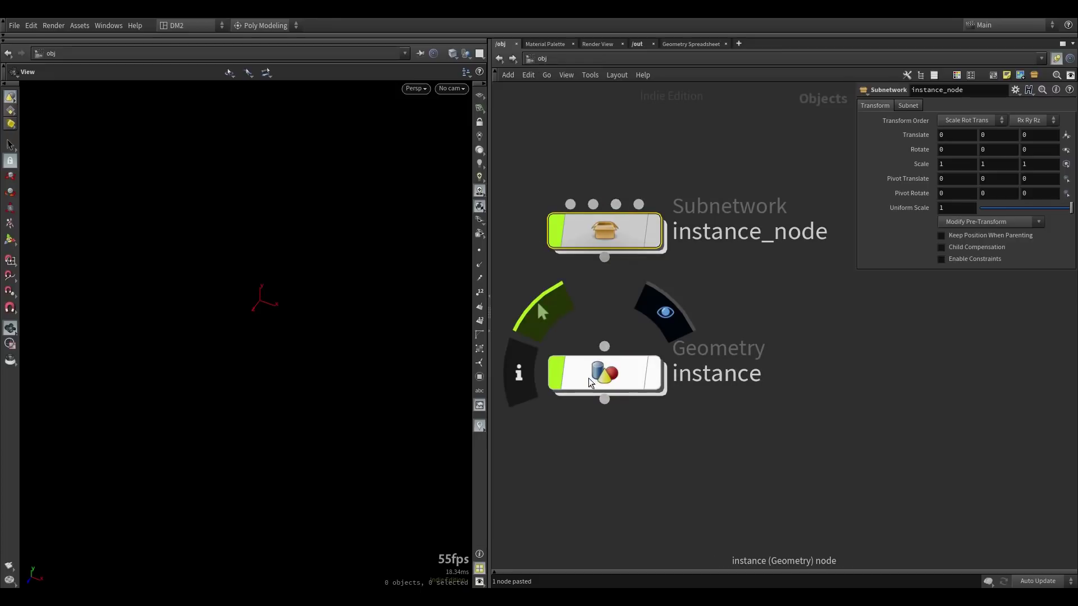
pyautogui.moveTo(637, 239)
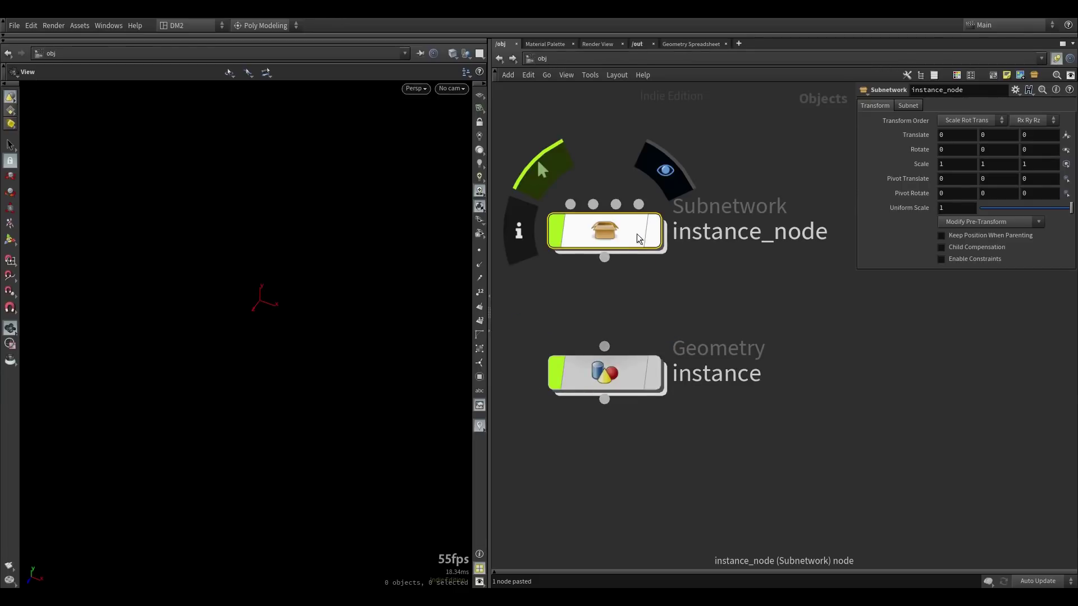
pyautogui.doubleClick(604, 240)
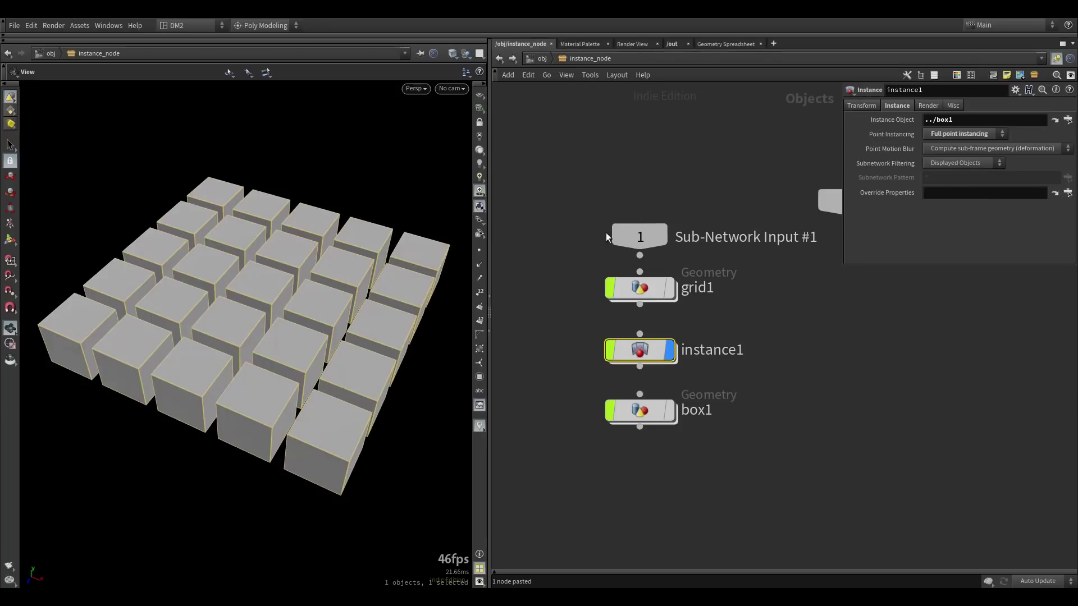
pyautogui.moveTo(645, 351); pyautogui.dragTo(647, 355)
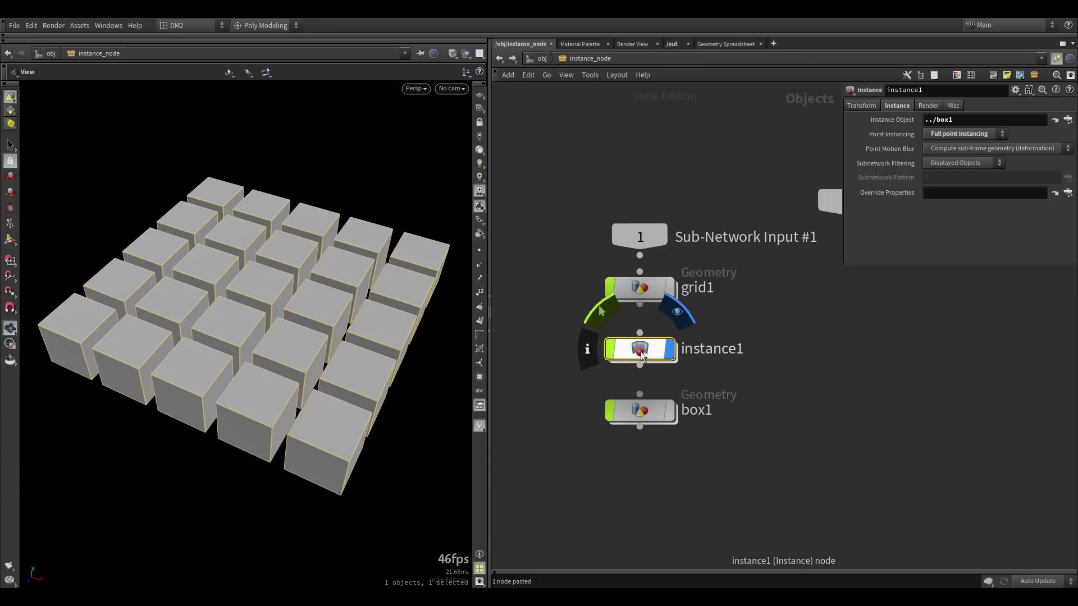
pyautogui.moveTo(557, 330); pyautogui.dragTo(691, 368)
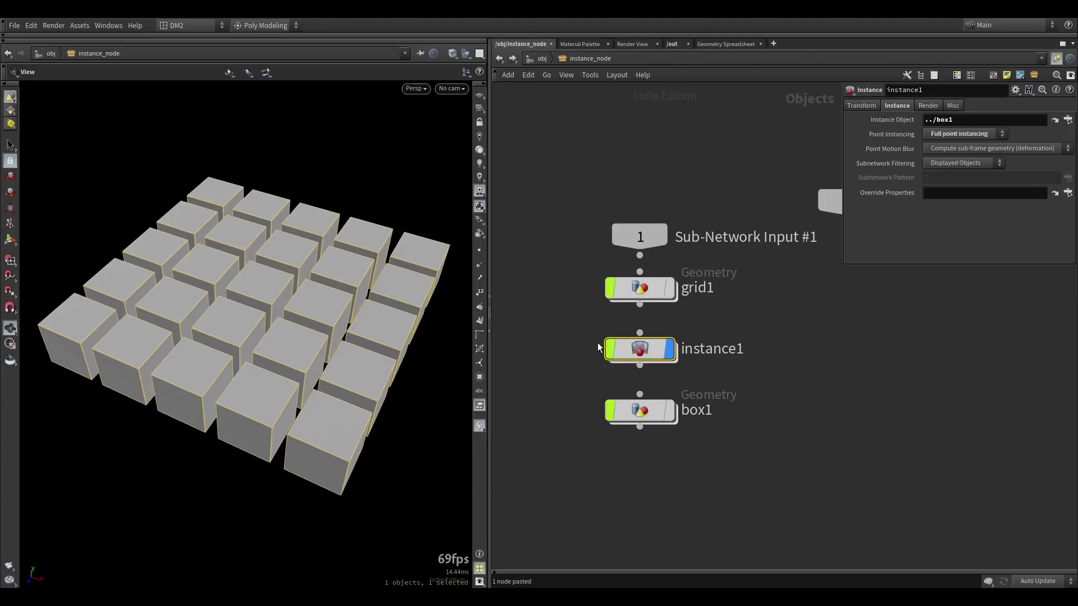
# Step: Go up to the object level and enter the instance geometry object to view its Copy to Points network
pyautogui.click(527, 59)
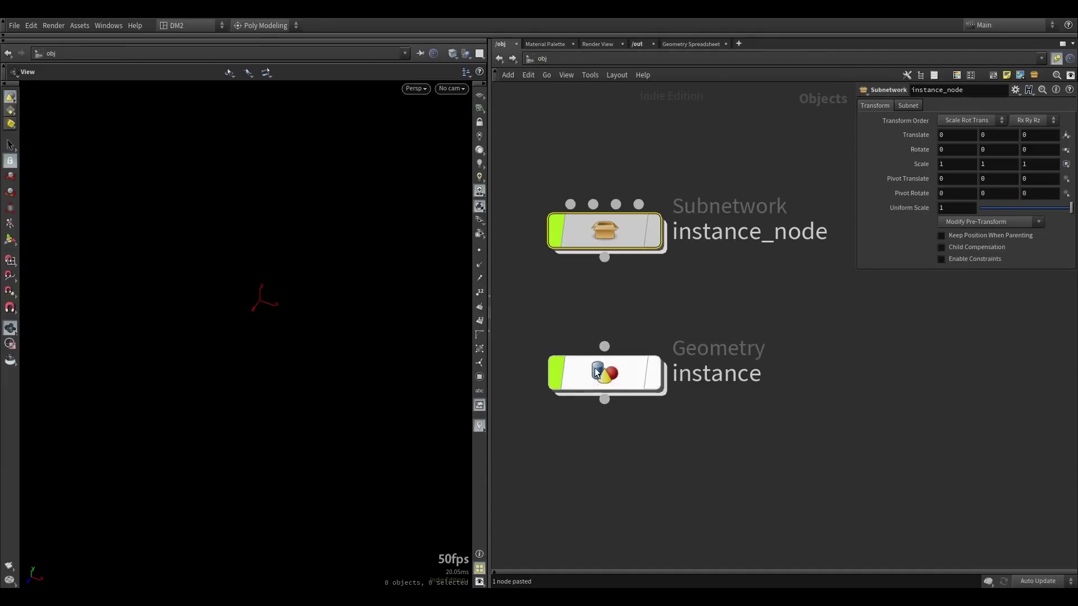
pyautogui.doubleClick(591, 378)
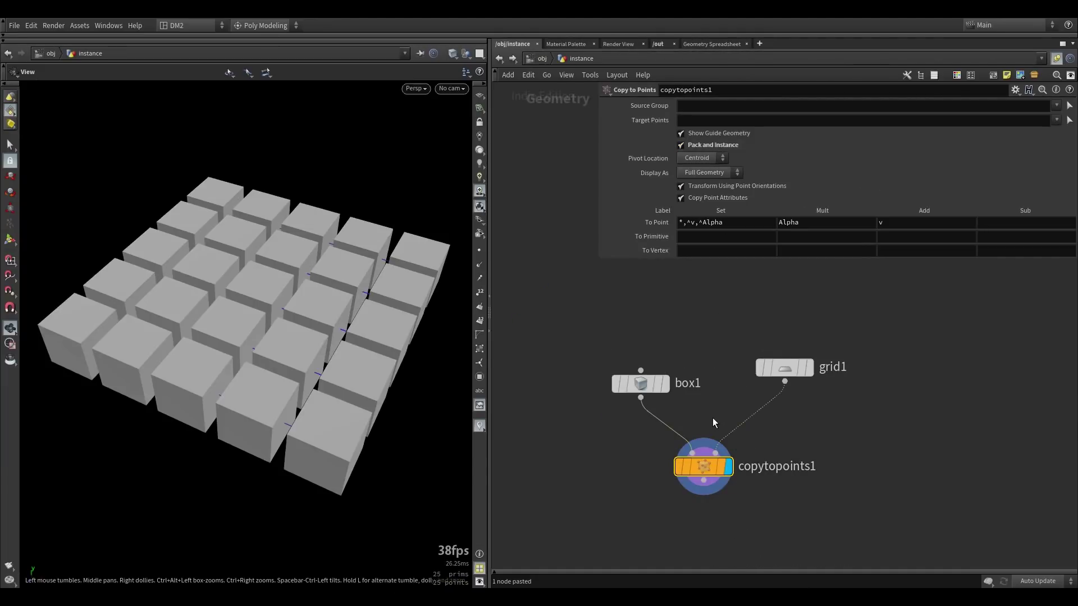
pyautogui.moveTo(698, 420); pyautogui.dragTo(649, 382, button='middle')
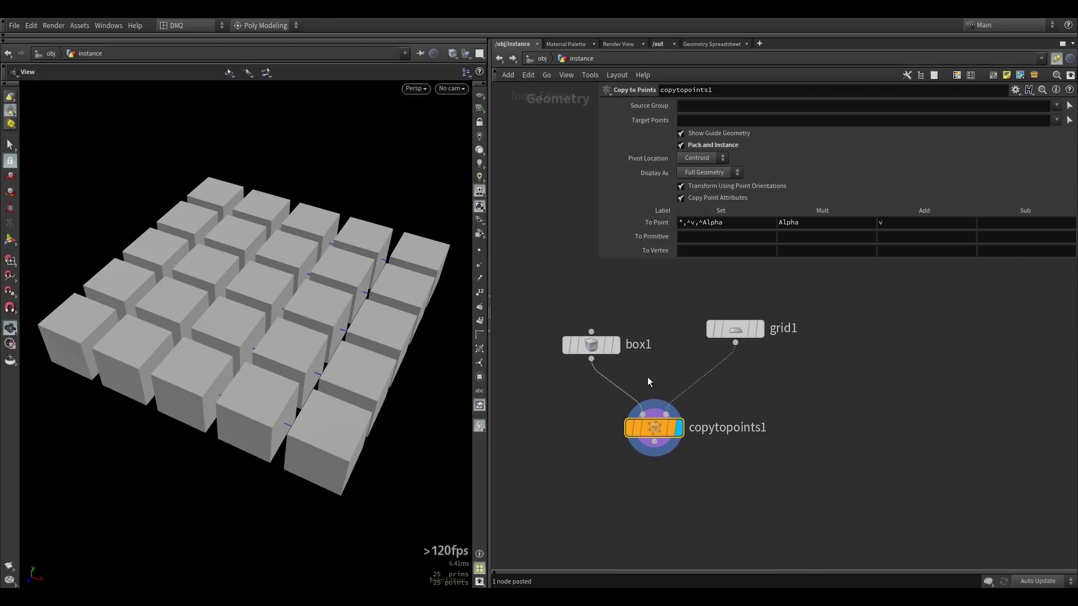